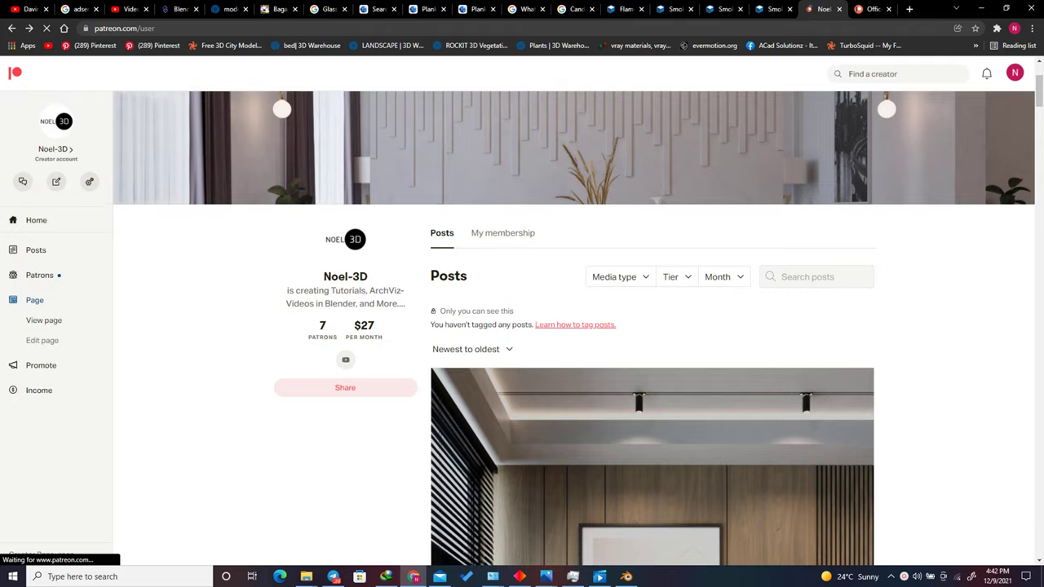
Step: Look through the creator page's tutorial posts and their attached scene files, including the office scene post
{"action": "scroll", "coordinate": [744, 231], "scroll_direction": "down", "scroll_amount": 5}
{"action": "scroll", "coordinate": [744, 234], "scroll_direction": "down", "scroll_amount": 10}
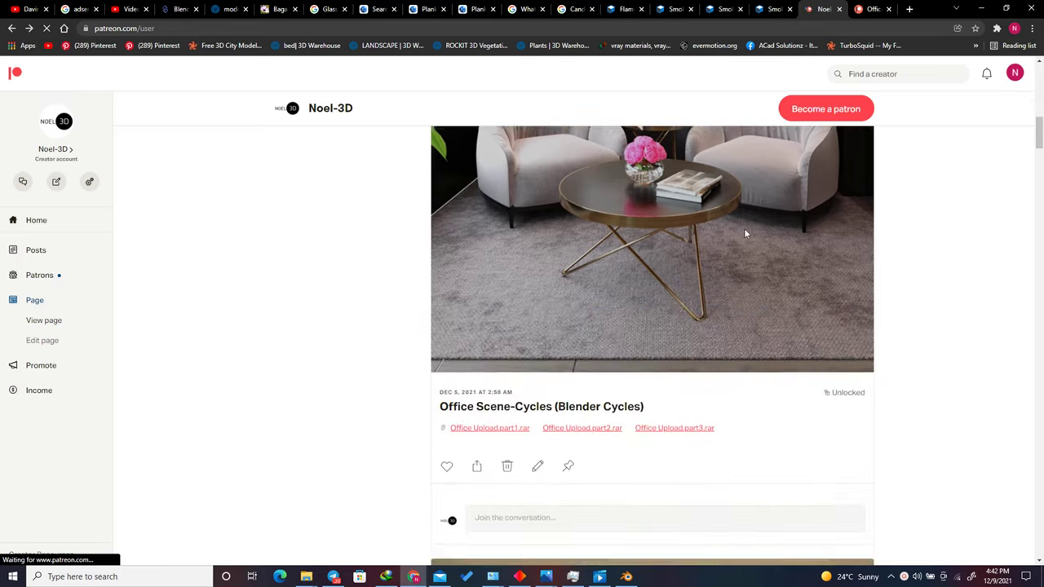
{"action": "scroll", "coordinate": [744, 234], "scroll_direction": "down", "scroll_amount": 14}
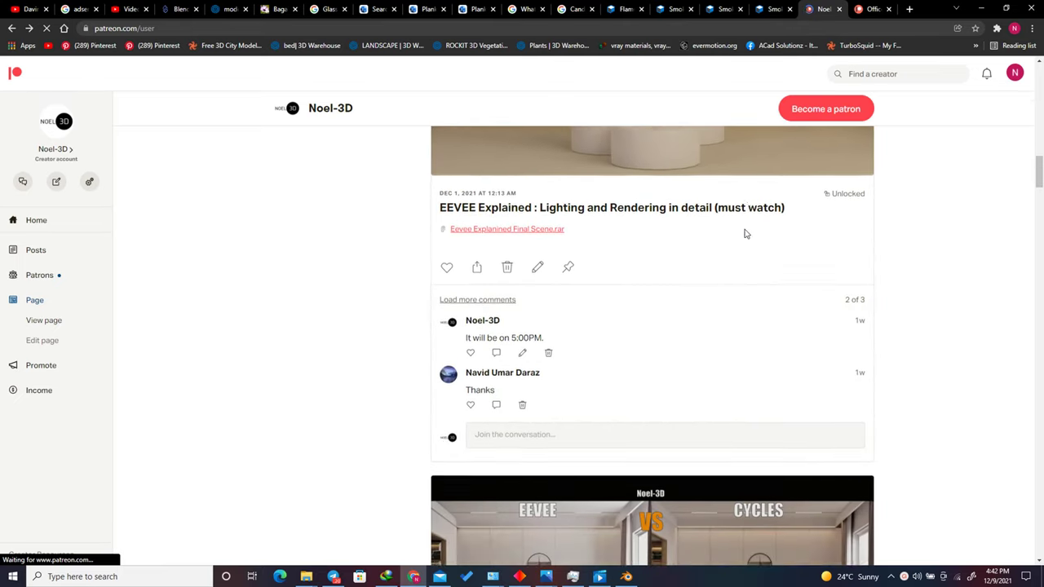
{"action": "scroll", "coordinate": [743, 234], "scroll_direction": "down", "scroll_amount": 15}
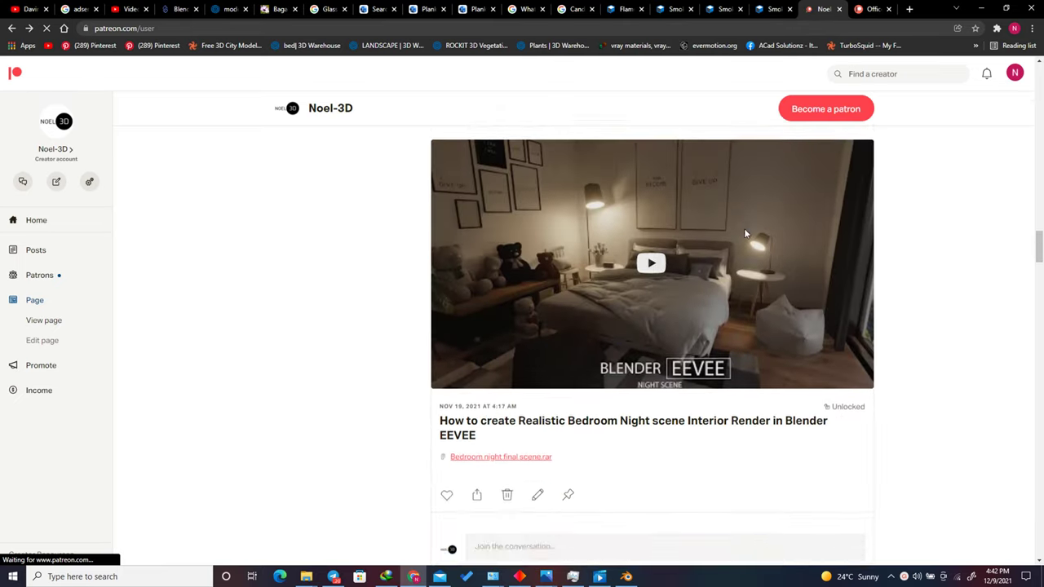
{"action": "scroll", "coordinate": [744, 234], "scroll_direction": "down", "scroll_amount": 10}
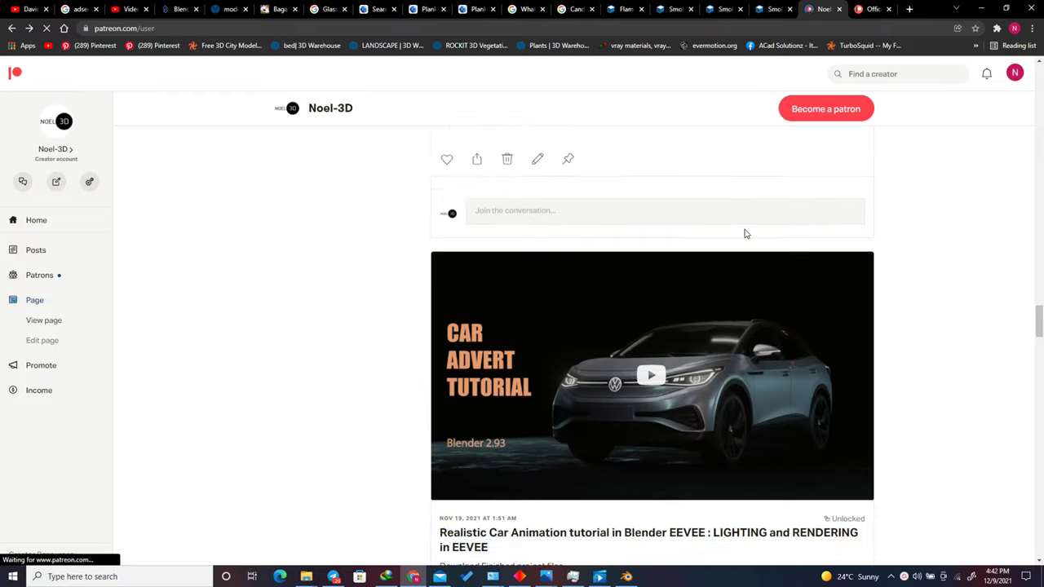
{"action": "scroll", "coordinate": [741, 311], "scroll_direction": "down", "scroll_amount": 5}
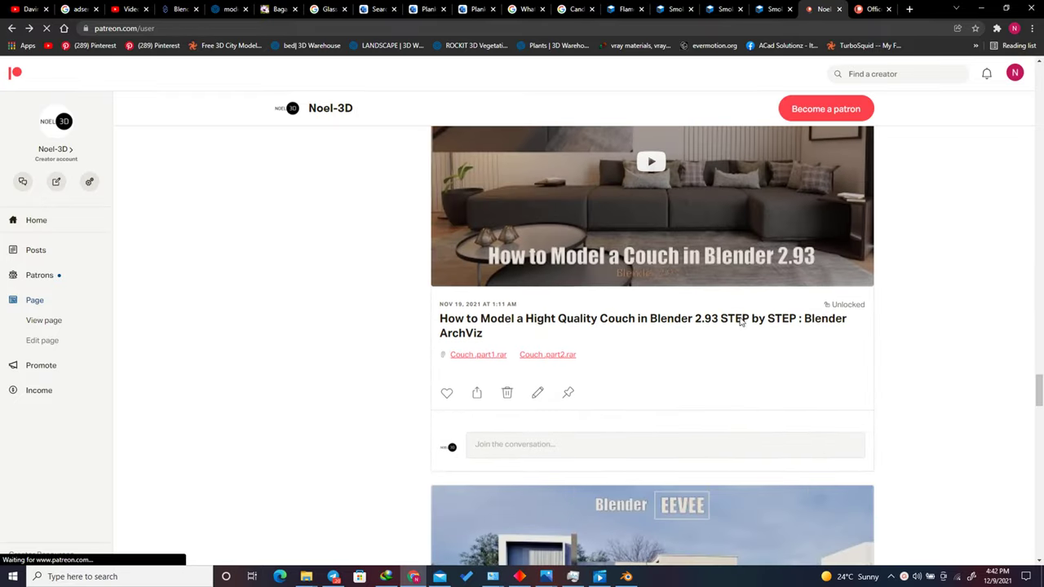
{"action": "left_click", "coordinate": [869, 9]}
{"action": "scroll", "coordinate": [643, 340], "scroll_direction": "up", "scroll_amount": 2}
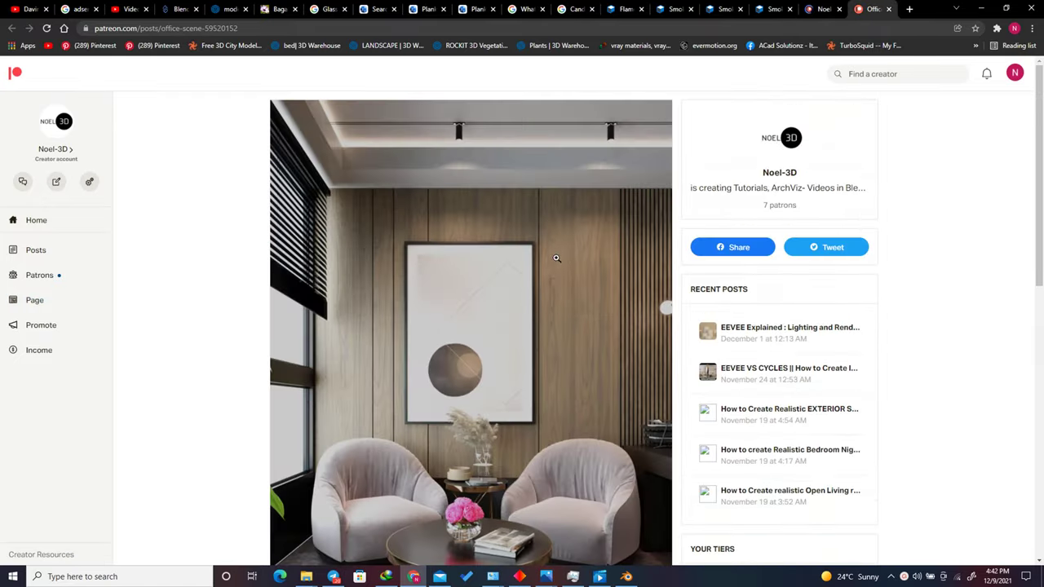
{"action": "scroll", "coordinate": [454, 401], "scroll_direction": "down", "scroll_amount": 8}
{"action": "scroll", "coordinate": [465, 383], "scroll_direction": "up", "scroll_amount": 8}
{"action": "left_click", "coordinate": [822, 9]}
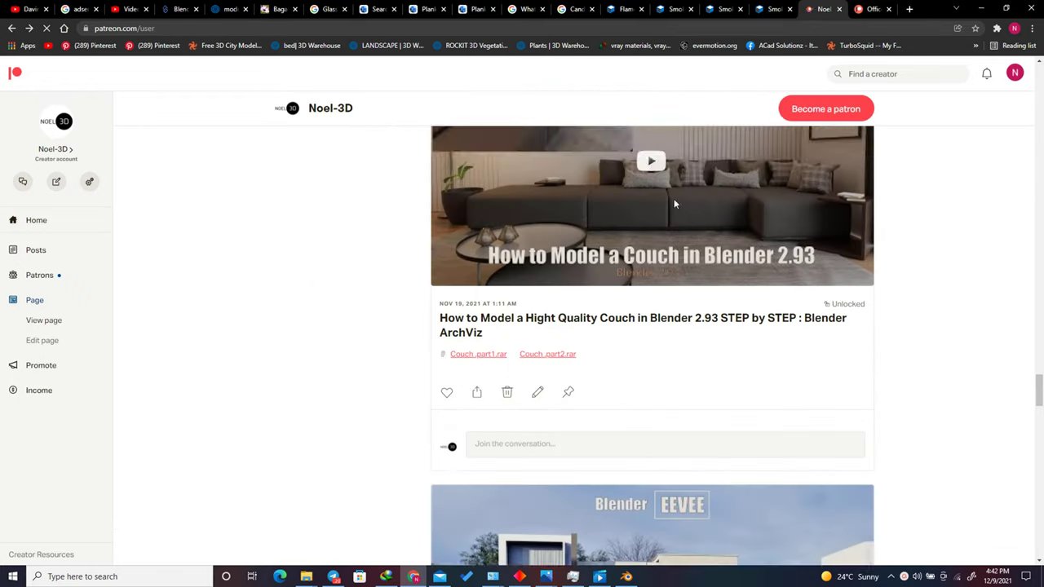
{"action": "scroll", "coordinate": [644, 269], "scroll_direction": "down", "scroll_amount": 10}
{"action": "scroll", "coordinate": [643, 324], "scroll_direction": "down", "scroll_amount": 20}
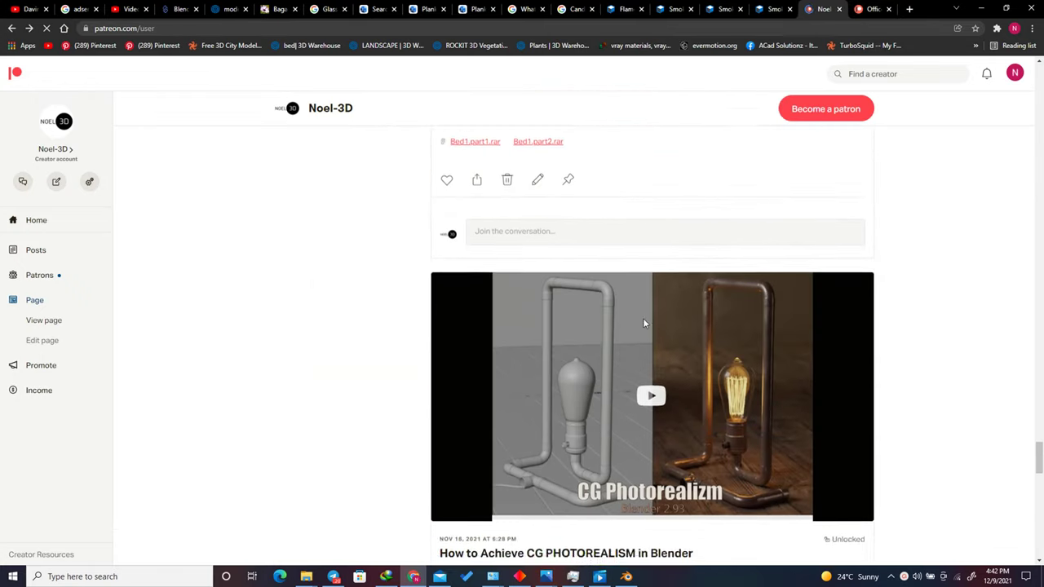
{"action": "scroll", "coordinate": [643, 324], "scroll_direction": "down", "scroll_amount": 4}
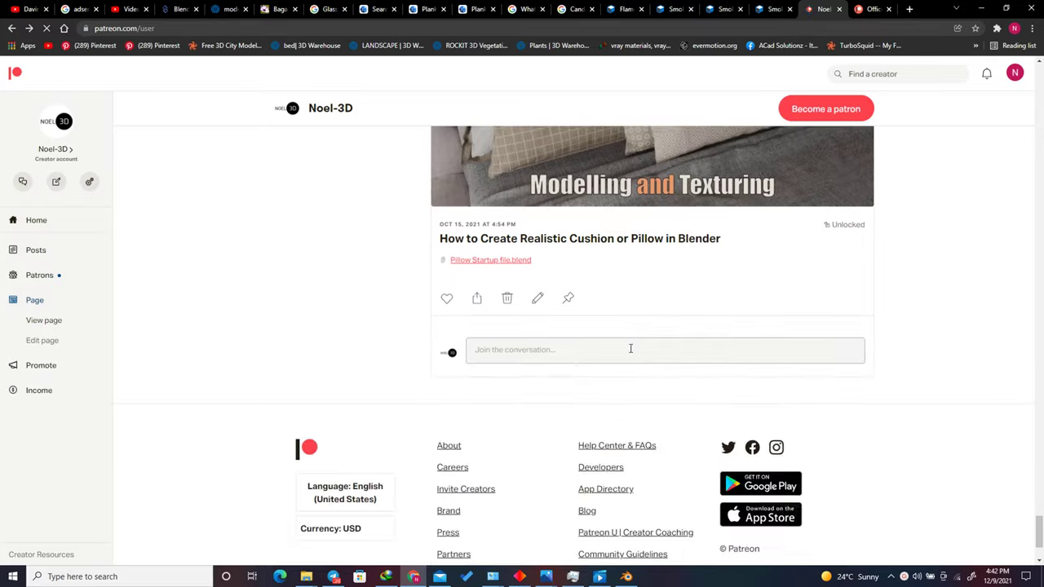
{"action": "scroll", "coordinate": [630, 346], "scroll_direction": "up", "scroll_amount": 12}
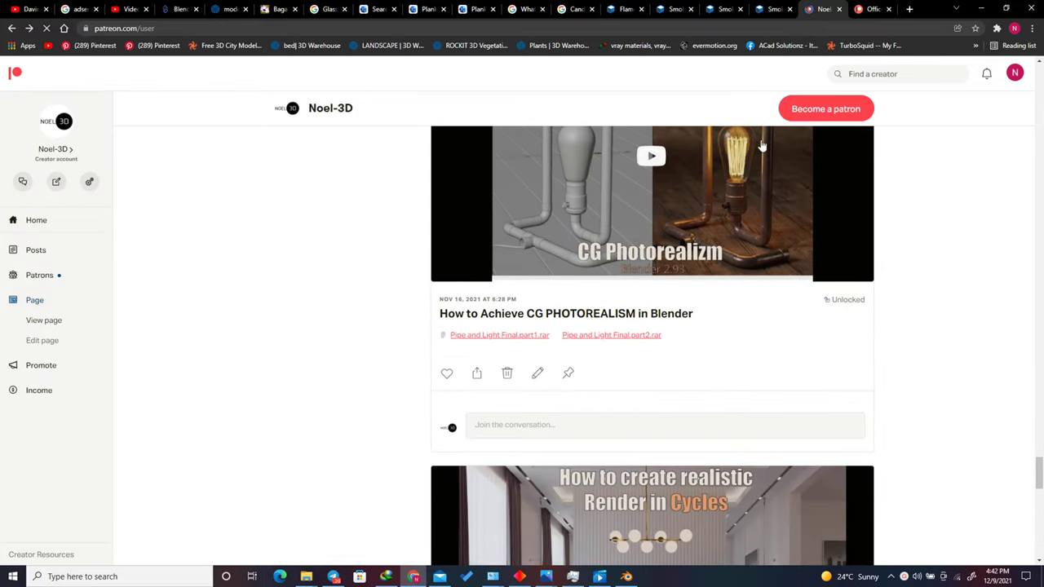
{"action": "left_click", "coordinate": [904, 577]}
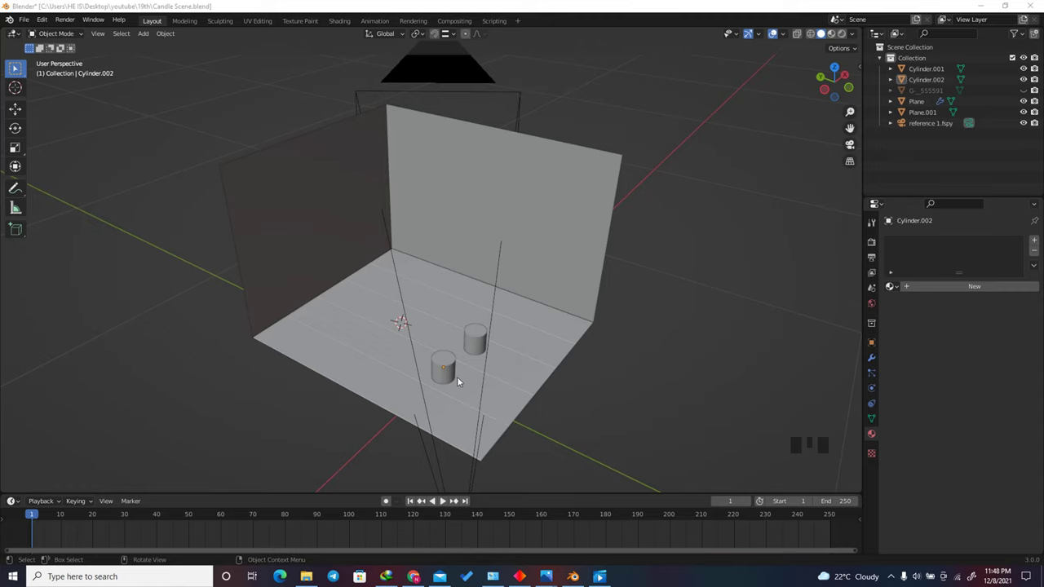
Step: In Blender, examine the candle scene's two cylinders, floor, walls and the reference camera with its lens settings
{"action": "left_click", "coordinate": [446, 366]}
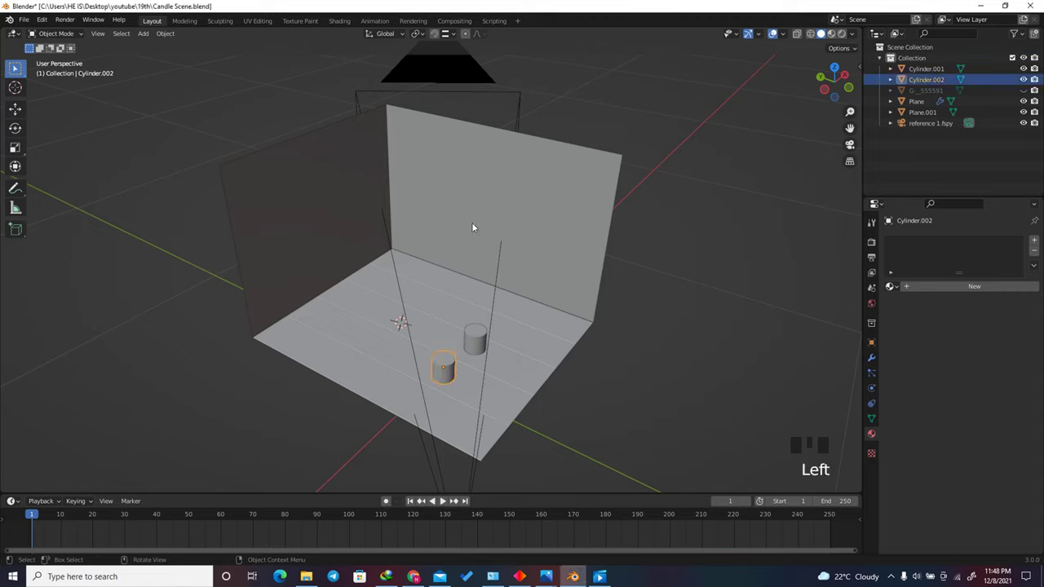
{"action": "scroll", "coordinate": [449, 387], "scroll_direction": "up", "scroll_amount": 2}
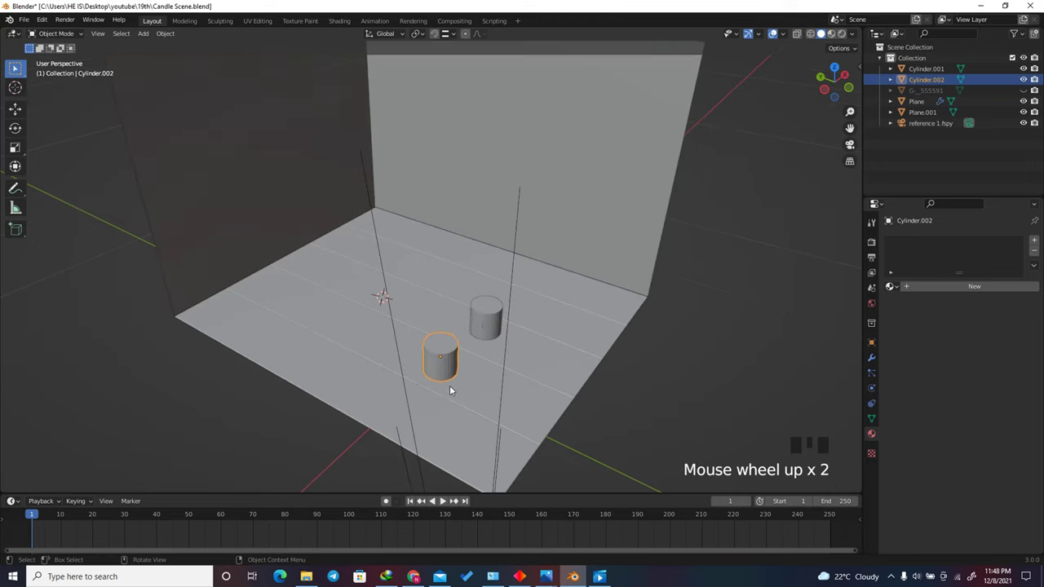
{"action": "left_click", "coordinate": [484, 317]}
{"action": "left_click", "coordinate": [574, 352]}
{"action": "scroll", "coordinate": [484, 385], "scroll_direction": "down", "scroll_amount": 2}
{"action": "left_click", "coordinate": [553, 213]}
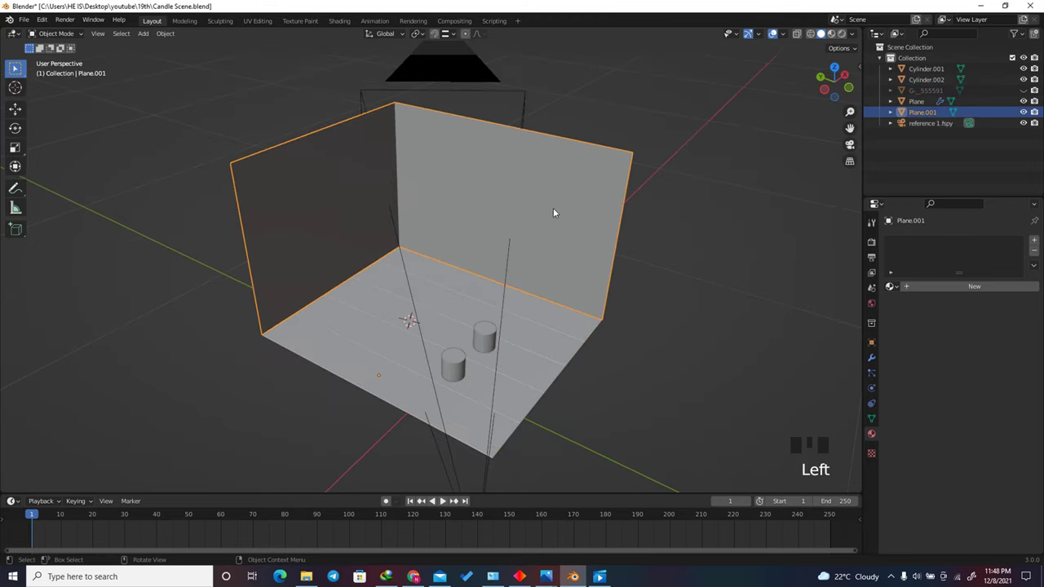
{"action": "left_click_drag", "start_coordinate": [835, 83], "coordinate": [804, 104]}
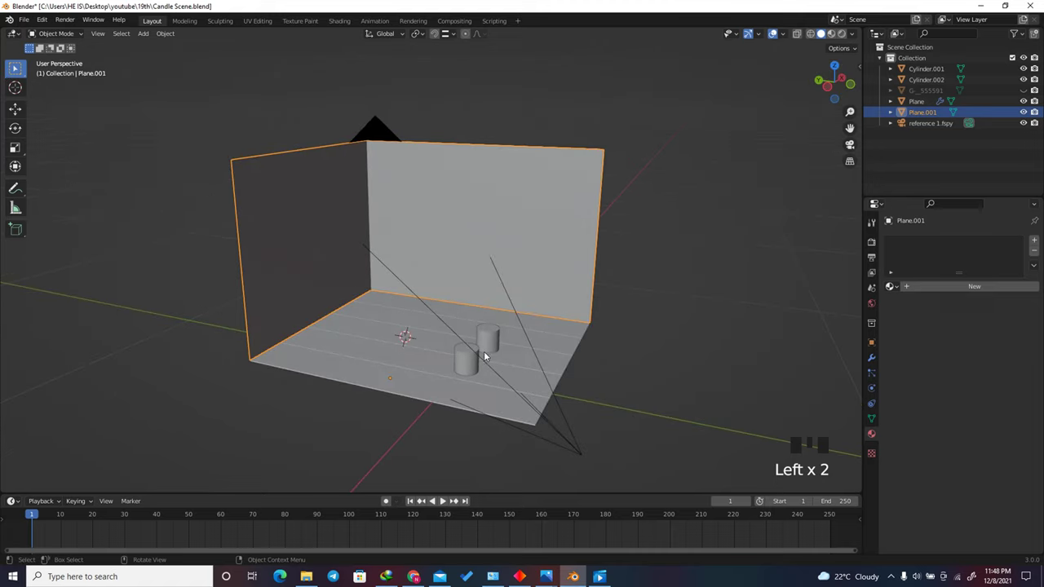
{"action": "scroll", "coordinate": [485, 355], "scroll_direction": "up", "scroll_amount": 1}
{"action": "left_click", "coordinate": [537, 330]}
{"action": "scroll", "coordinate": [538, 334], "scroll_direction": "down", "scroll_amount": 1}
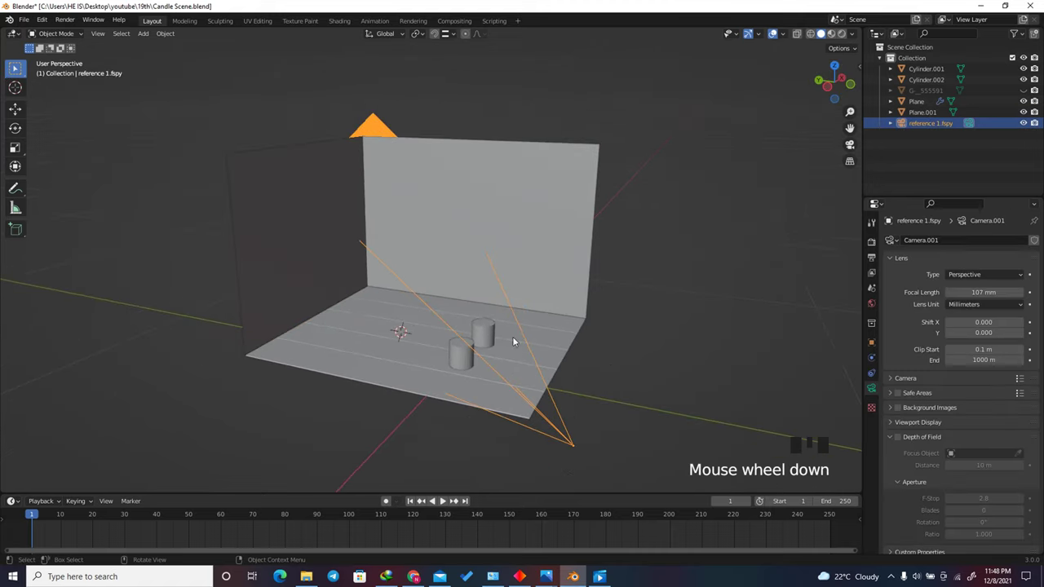
{"action": "left_click", "coordinate": [871, 388]}
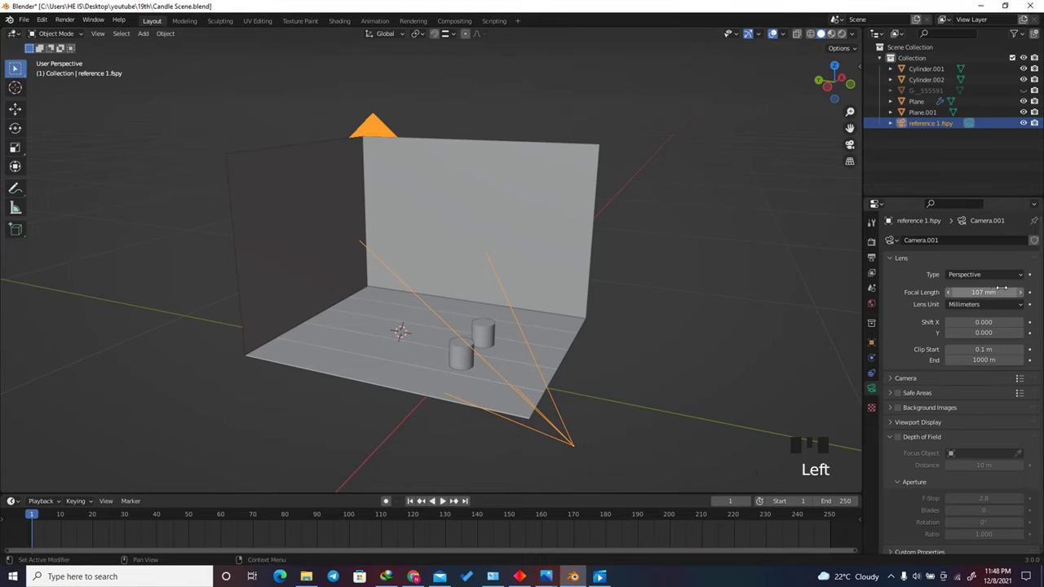
{"action": "left_click_drag", "start_coordinate": [817, 86], "coordinate": [812, 96]}
{"action": "left_click", "coordinate": [809, 106]}
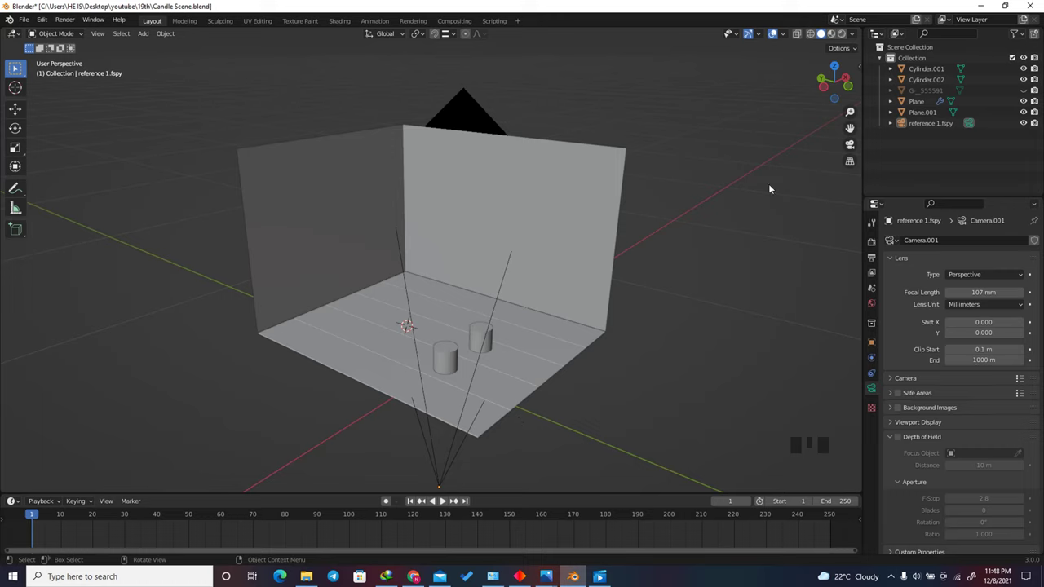
Step: In Edit Mode, inset the front cylinder's top face by about 0.144 m
{"action": "mouse_move", "coordinate": [827, 85]}
{"action": "left_mouse_down"}
{"action": "mouse_move", "coordinate": [840, 92]}
{"action": "mouse_move", "coordinate": [829, 86]}
{"action": "left_mouse_up"}
{"action": "scroll", "coordinate": [444, 362], "scroll_direction": "up", "scroll_amount": 5}
{"action": "left_click", "coordinate": [439, 370]}
{"action": "scroll", "coordinate": [429, 361], "scroll_direction": "up", "scroll_amount": 4}
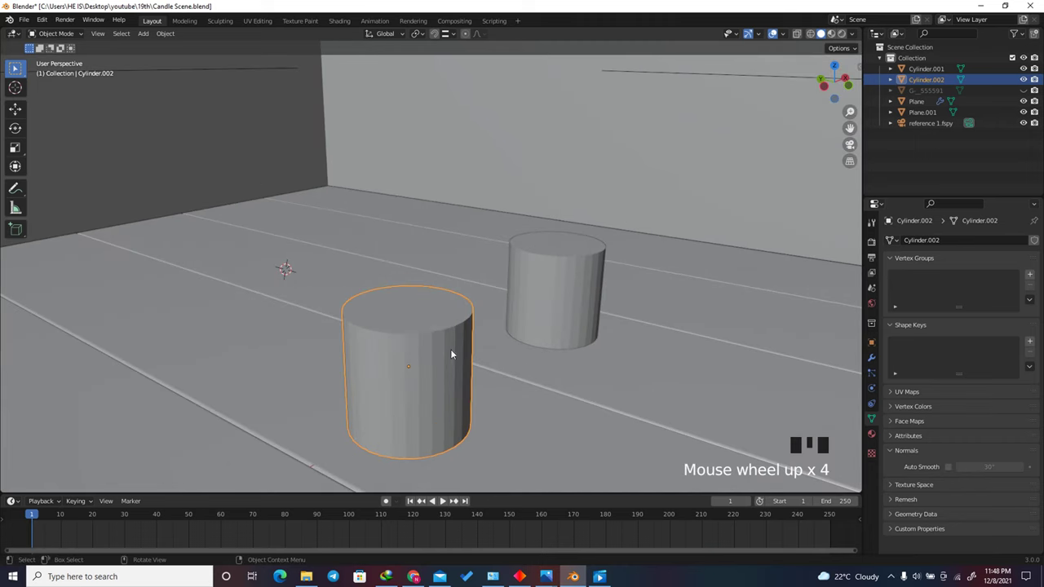
{"action": "key", "text": "Tab"}
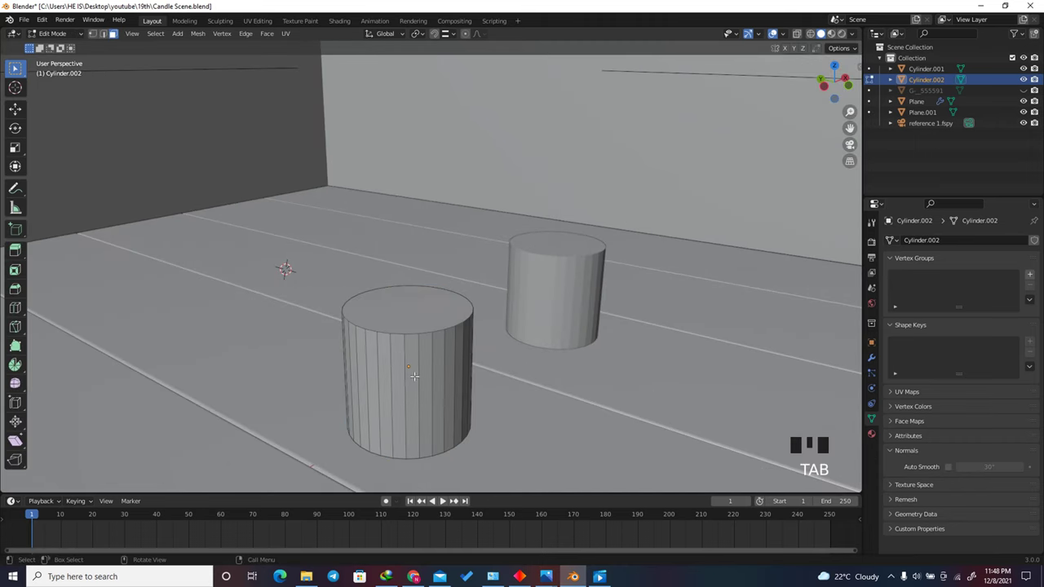
{"action": "left_click", "coordinate": [114, 35]}
{"action": "left_click_drag", "start_coordinate": [836, 79], "coordinate": [822, 97]}
{"action": "scroll", "coordinate": [515, 333], "scroll_direction": "down", "scroll_amount": 2}
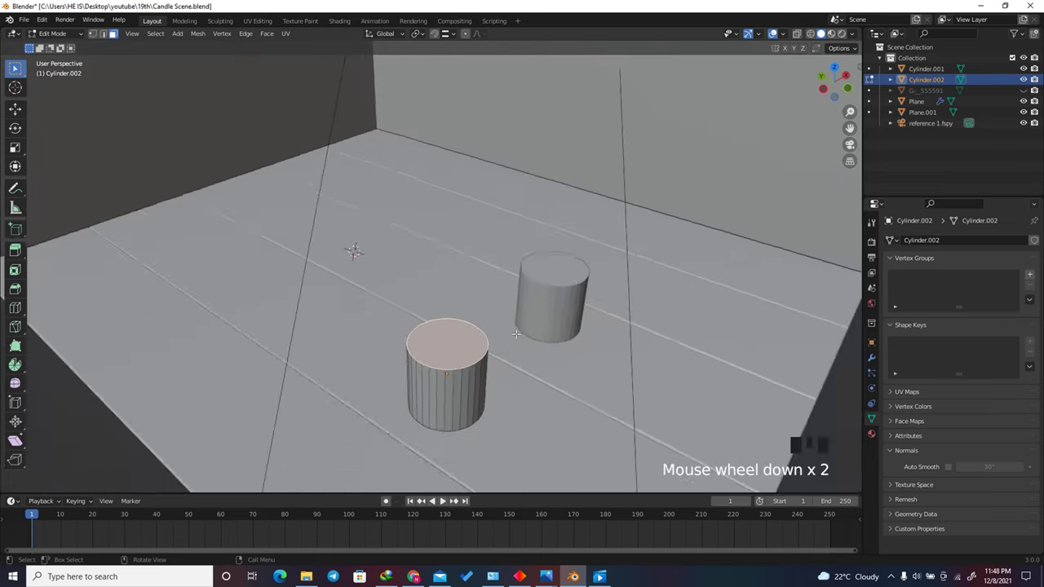
{"action": "scroll", "coordinate": [515, 332], "scroll_direction": "up", "scroll_amount": 4}
{"action": "key", "text": "i"}
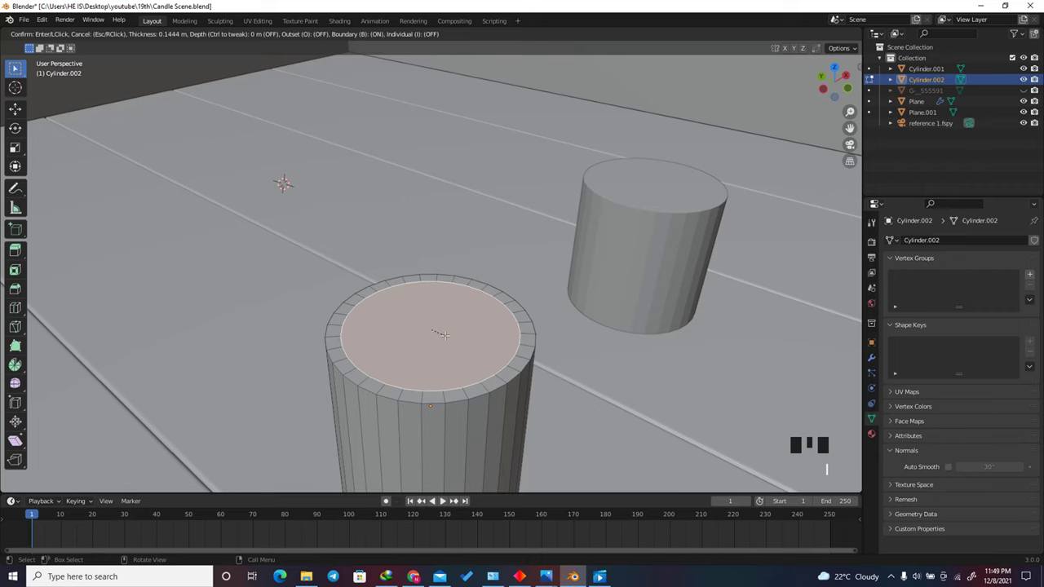
{"action": "left_click", "coordinate": [445, 335]}
{"action": "scroll", "coordinate": [539, 331], "scroll_direction": "up", "scroll_amount": 2}
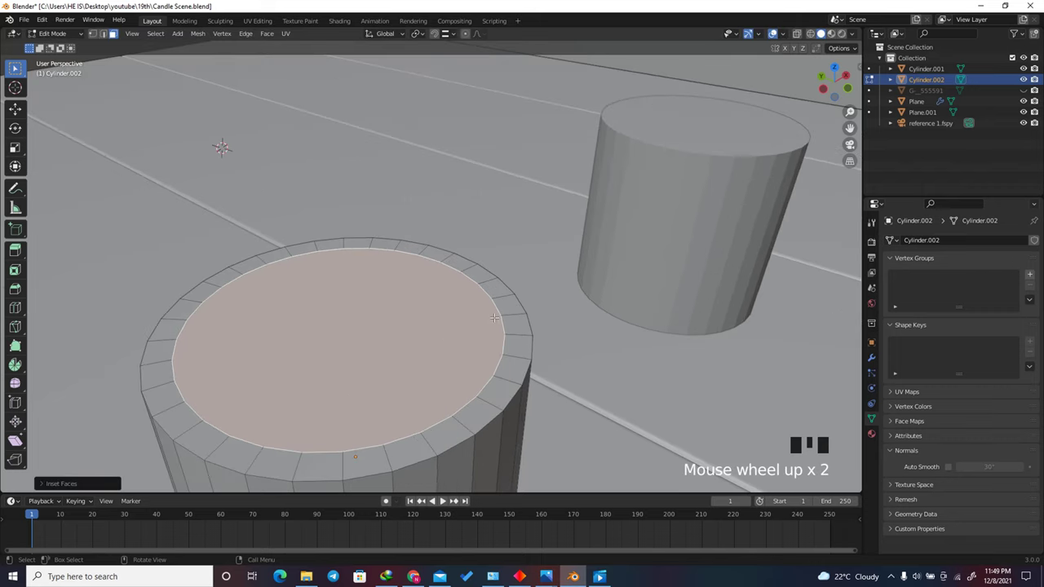
Step: In the X-ray side view, extrude the inset face down inside the cylinder to just above its base
{"action": "scroll", "coordinate": [510, 318], "scroll_direction": "down", "scroll_amount": 2}
{"action": "left_click", "coordinate": [843, 75]}
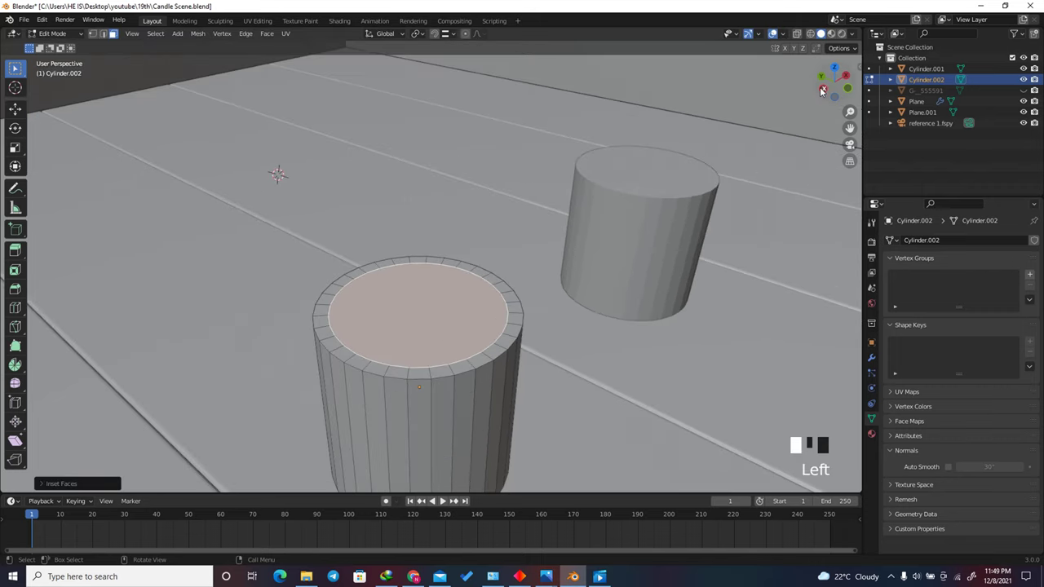
{"action": "left_click", "coordinate": [797, 35]}
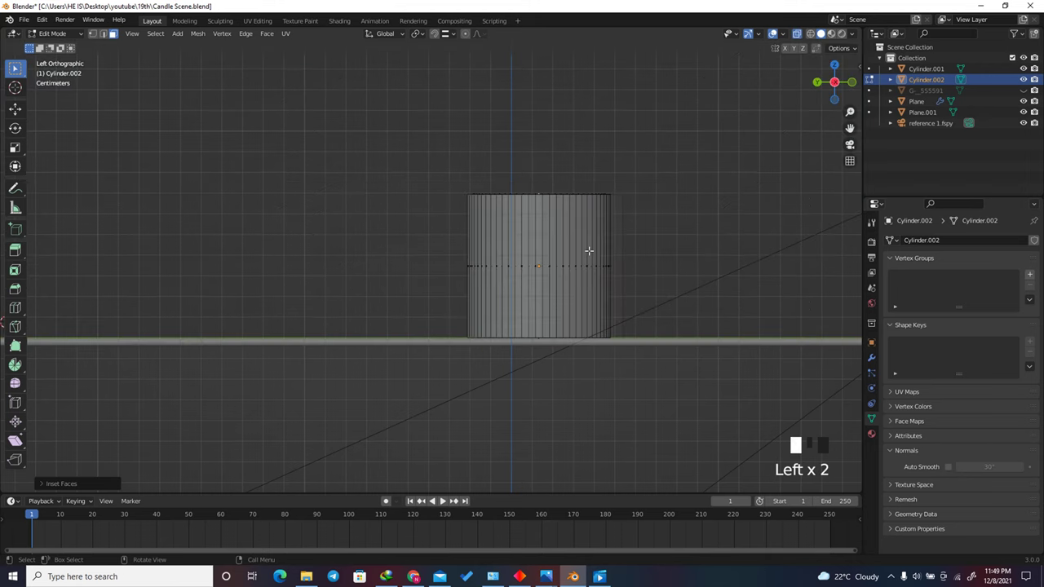
{"action": "scroll", "coordinate": [587, 250], "scroll_direction": "up", "scroll_amount": 2}
{"action": "key", "text": "e"}
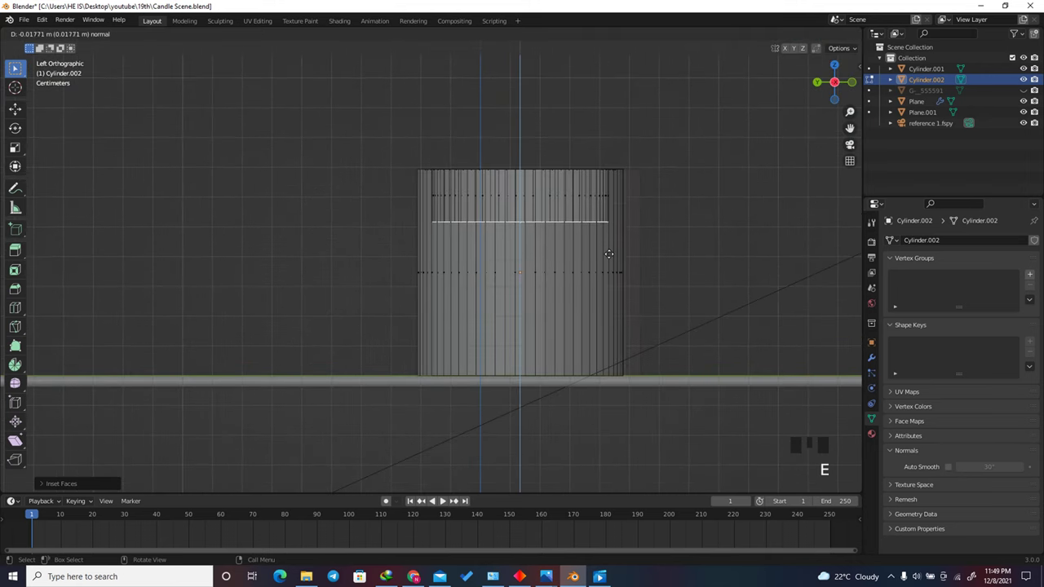
{"action": "left_click", "coordinate": [624, 367]}
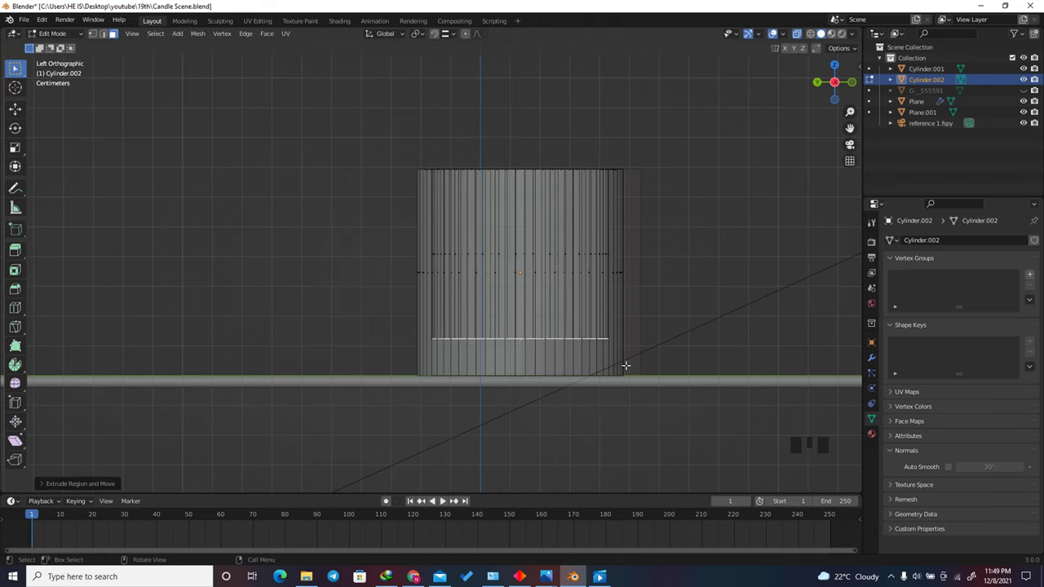
Step: Scale the cavity's bottom face down slightly, then turn off X-ray and return to Object Mode
{"action": "scroll", "coordinate": [625, 359], "scroll_direction": "up", "scroll_amount": 2}
{"action": "key", "text": "s"}
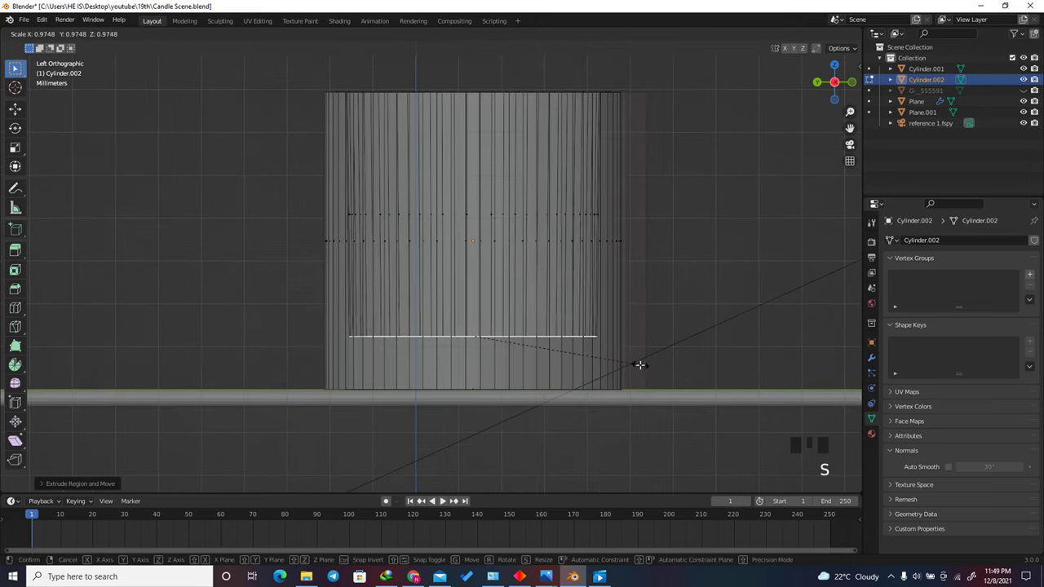
{"action": "left_click", "coordinate": [636, 364]}
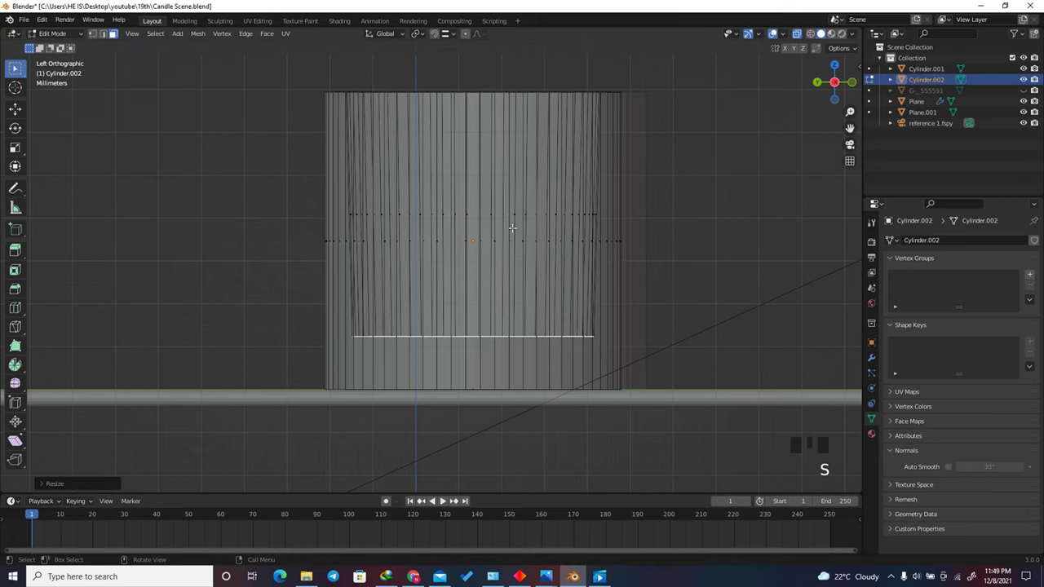
{"action": "left_click", "coordinate": [796, 36]}
{"action": "left_click_drag", "start_coordinate": [819, 73], "coordinate": [831, 104]}
{"action": "scroll", "coordinate": [848, 88], "scroll_direction": "down", "scroll_amount": 4}
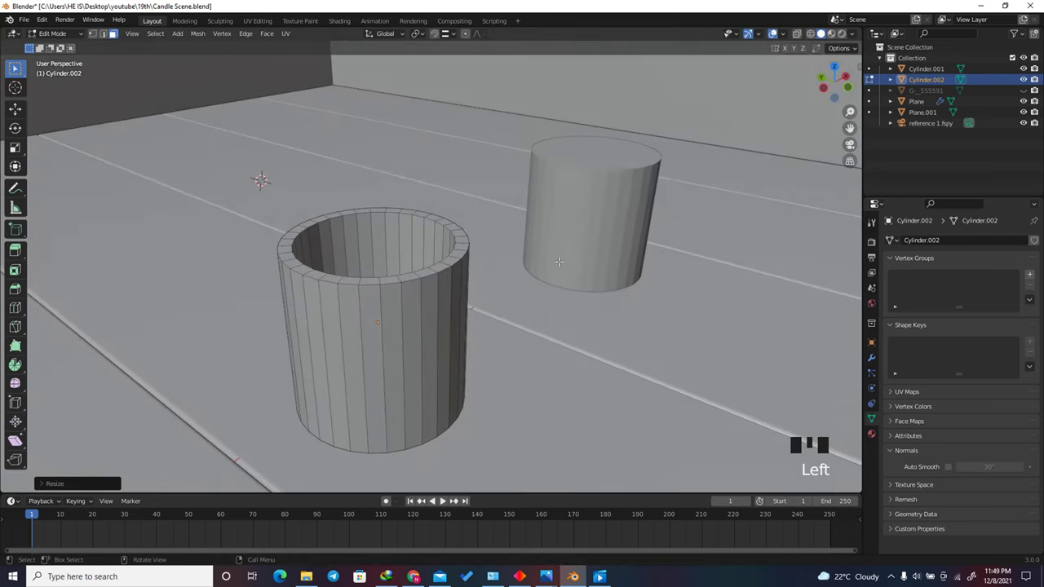
{"action": "scroll", "coordinate": [474, 315], "scroll_direction": "down", "scroll_amount": 2}
{"action": "key", "text": "Tab"}
{"action": "scroll", "coordinate": [319, 298], "scroll_direction": "up", "scroll_amount": 1}
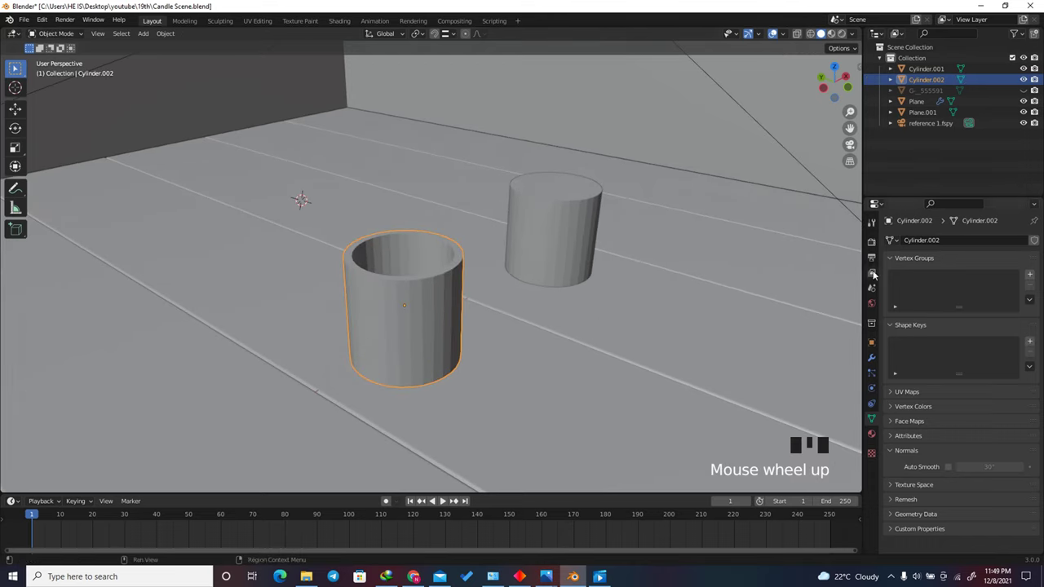
Step: Add a Bevel modifier to the hollowed cylinder and set its segments to 6
{"action": "left_click", "coordinate": [871, 357]}
{"action": "left_click", "coordinate": [919, 241]}
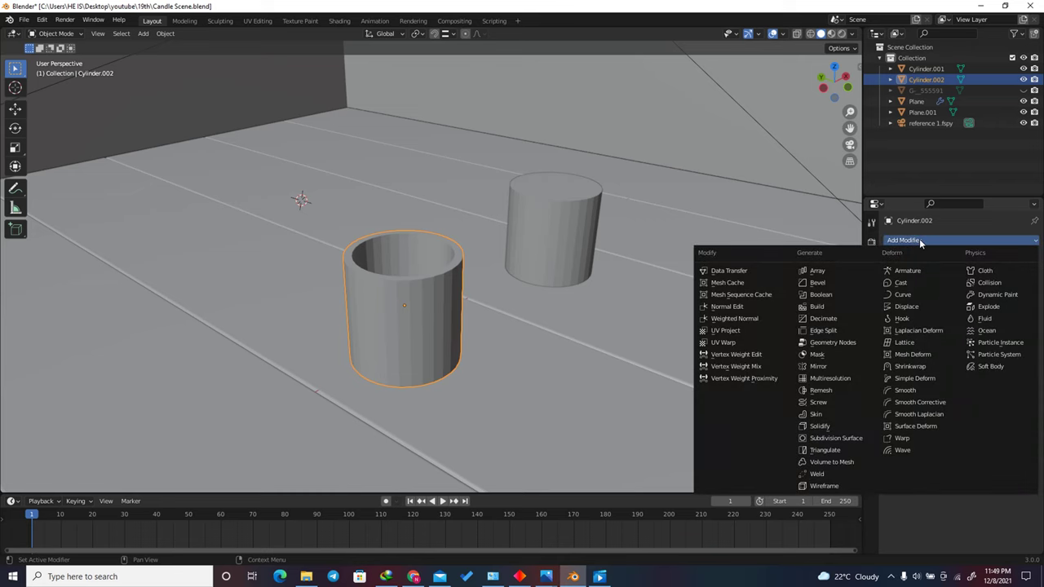
{"action": "left_click", "coordinate": [840, 281]}
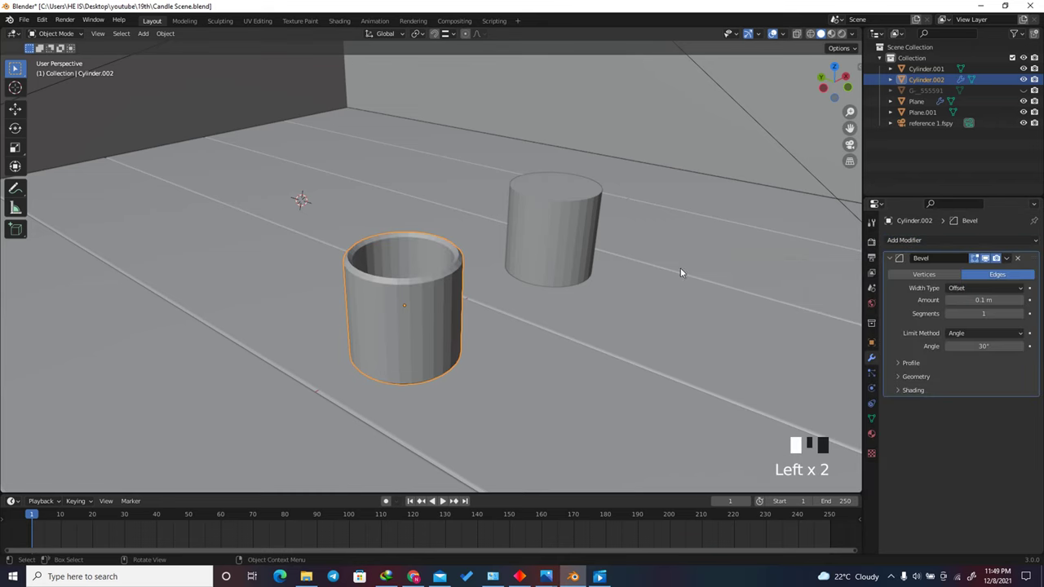
{"action": "scroll", "coordinate": [435, 332], "scroll_direction": "up", "scroll_amount": 1}
{"action": "left_click", "coordinate": [986, 313]}
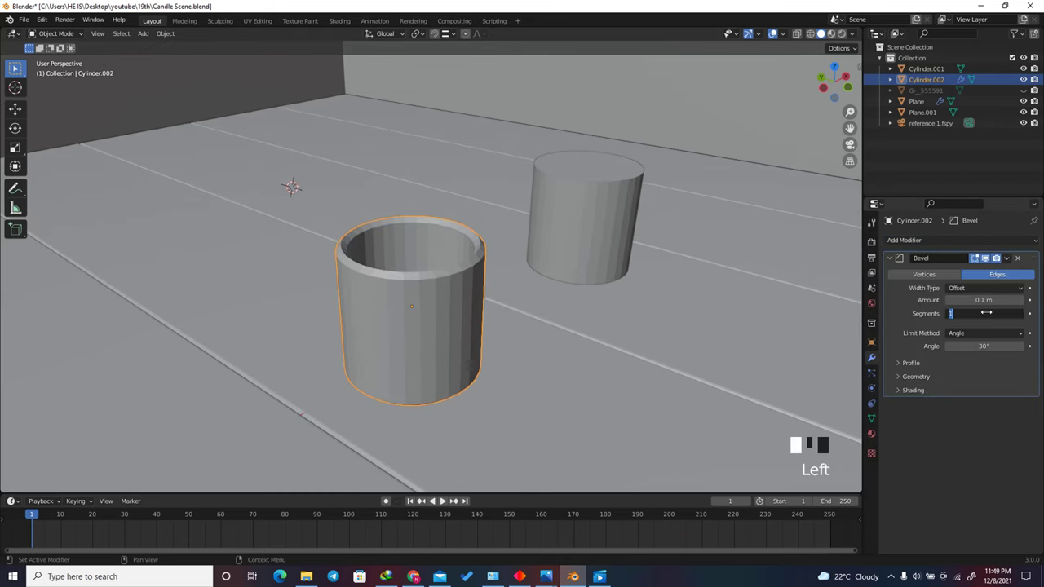
{"action": "type", "text": "6"}
{"action": "key", "text": "Return"}
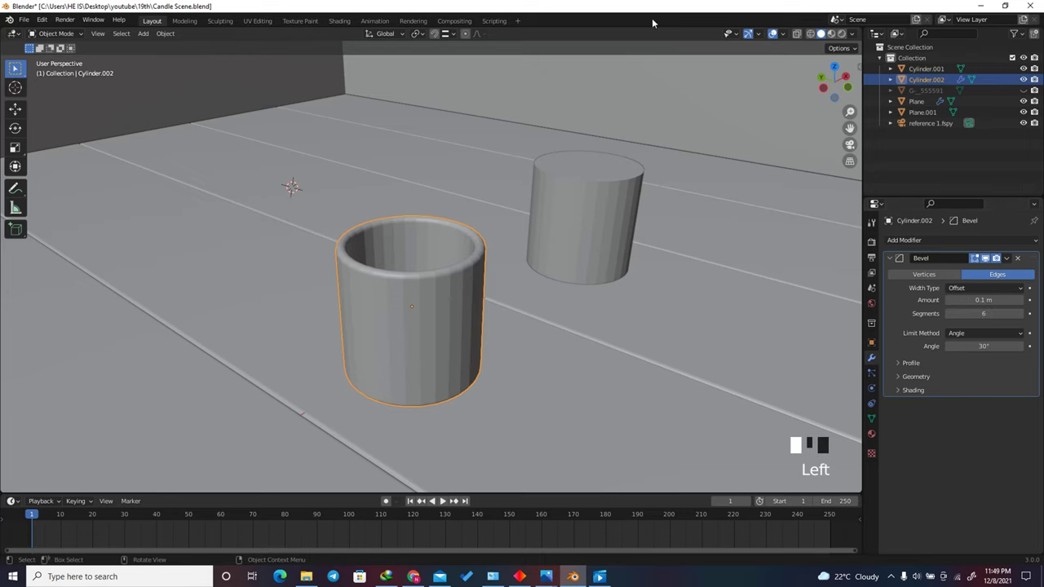
Step: Apply Shade Smooth to the hollowed front cylinder and check its bevelled rim up close
{"action": "scroll", "coordinate": [483, 237], "scroll_direction": "up", "scroll_amount": 3}
{"action": "scroll", "coordinate": [484, 238], "scroll_direction": "up", "scroll_amount": 3}
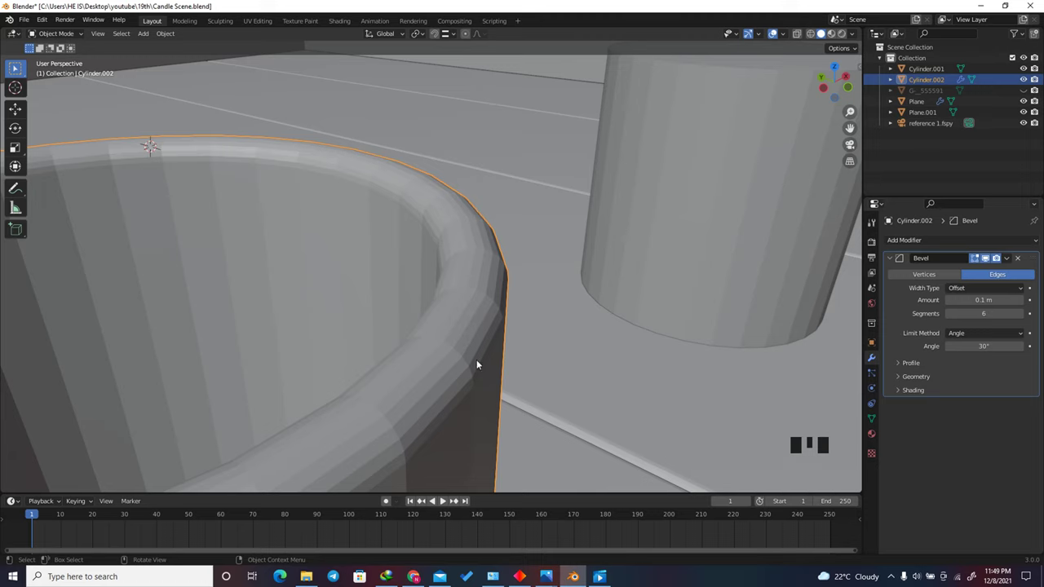
{"action": "scroll", "coordinate": [497, 350], "scroll_direction": "down", "scroll_amount": 5}
{"action": "scroll", "coordinate": [520, 330], "scroll_direction": "up", "scroll_amount": 2}
{"action": "right_click", "coordinate": [495, 269]}
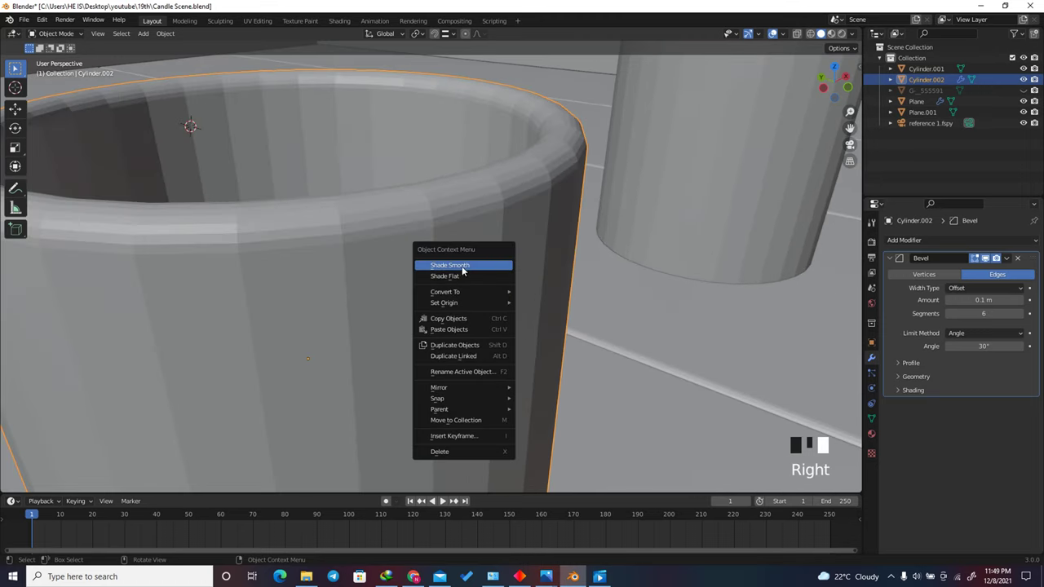
{"action": "left_click", "coordinate": [461, 266]}
{"action": "scroll", "coordinate": [560, 155], "scroll_direction": "up", "scroll_amount": 3}
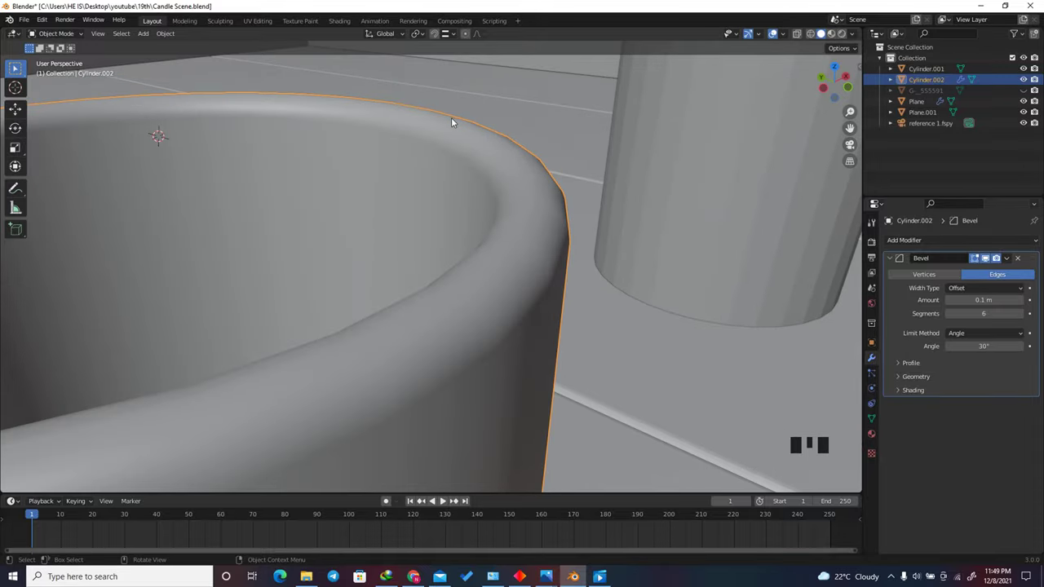
{"action": "scroll", "coordinate": [572, 172], "scroll_direction": "down", "scroll_amount": 1}
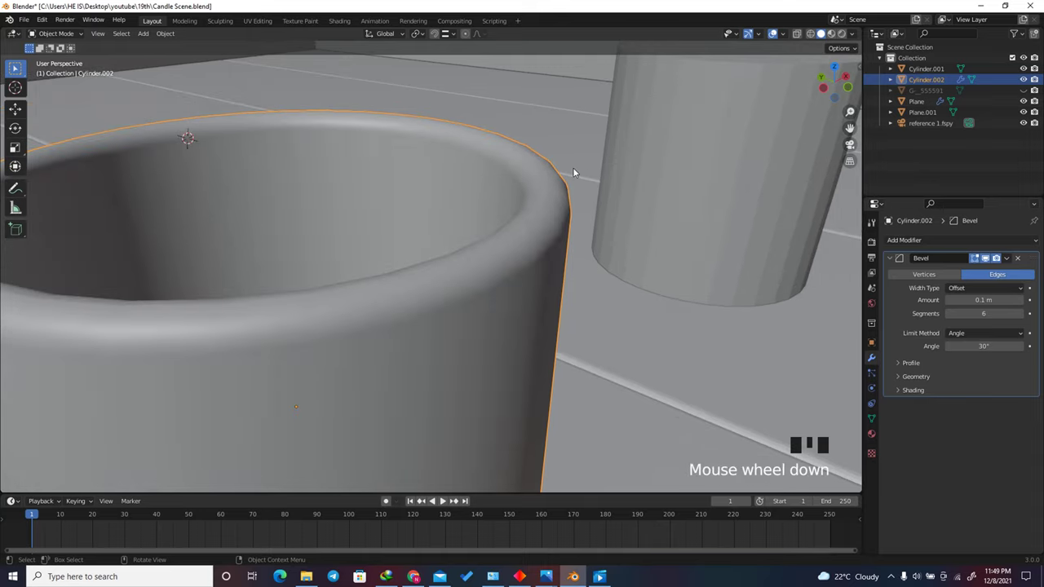
Step: Add a Subdivision Surface modifier to the hollowed cylinder and set its viewport level to 2
{"action": "left_click", "coordinate": [936, 240]}
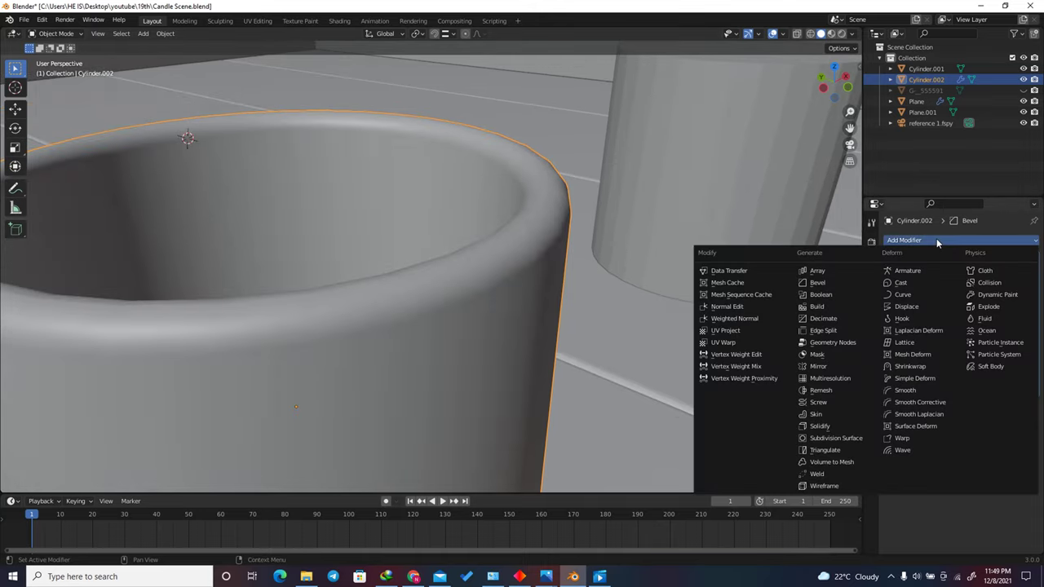
{"action": "left_click", "coordinate": [837, 438]}
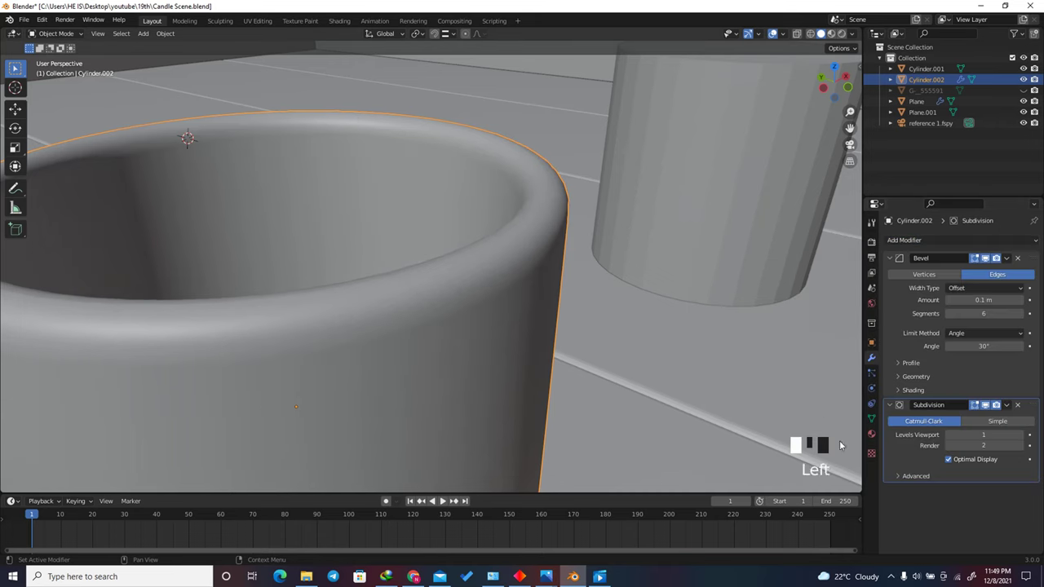
{"action": "scroll", "coordinate": [676, 187], "scroll_direction": "down", "scroll_amount": 1}
{"action": "scroll", "coordinate": [623, 233], "scroll_direction": "up", "scroll_amount": 2}
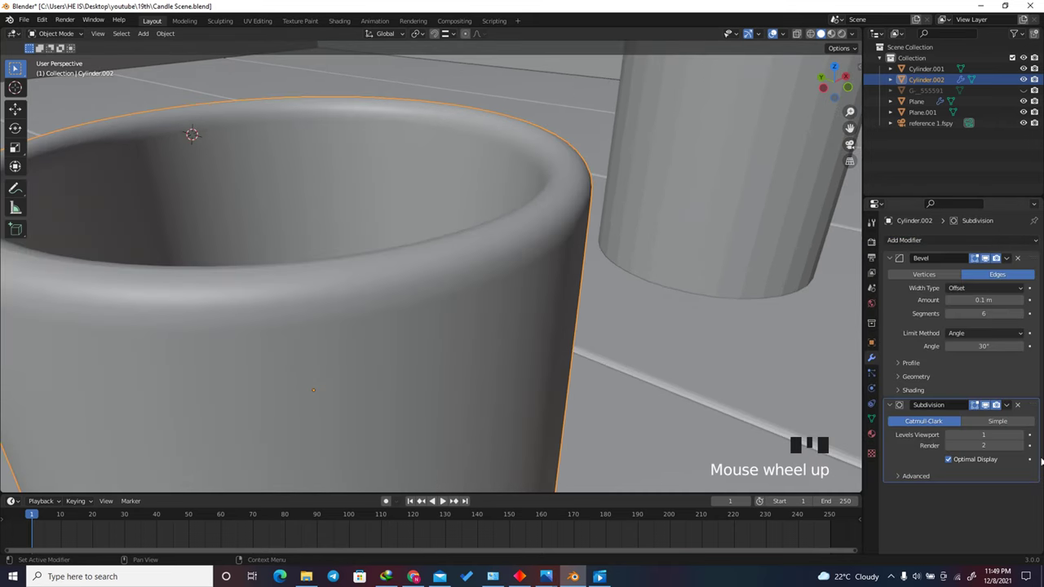
{"action": "left_click", "coordinate": [1020, 437]}
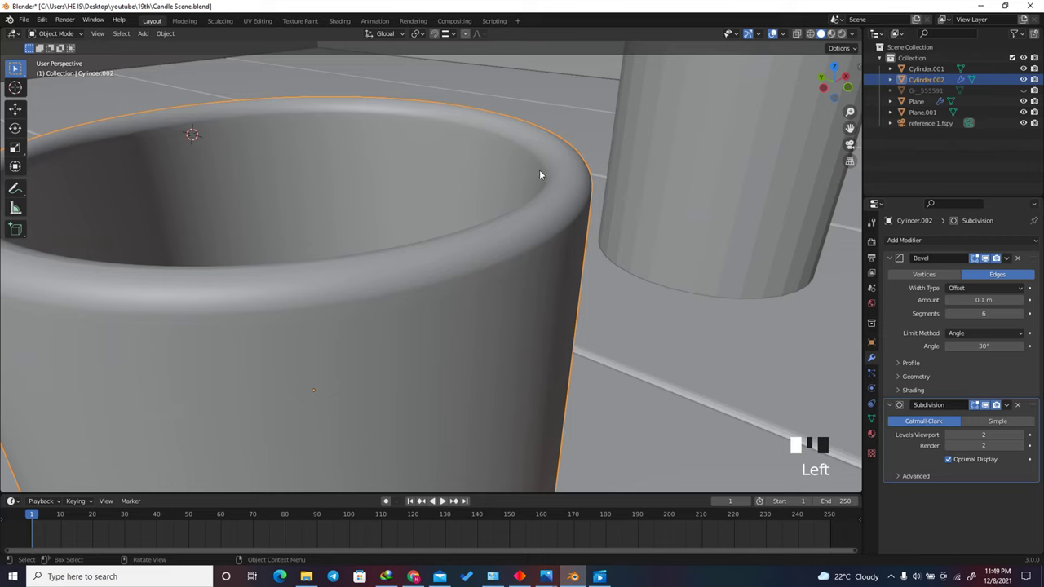
{"action": "scroll", "coordinate": [592, 155], "scroll_direction": "up", "scroll_amount": 1}
{"action": "scroll", "coordinate": [592, 155], "scroll_direction": "down", "scroll_amount": 2}
{"action": "mouse_move", "coordinate": [825, 91]}
{"action": "left_mouse_down"}
{"action": "mouse_move", "coordinate": [803, 92]}
{"action": "mouse_move", "coordinate": [831, 84]}
{"action": "left_mouse_up"}
{"action": "scroll", "coordinate": [543, 287], "scroll_direction": "down", "scroll_amount": 5}
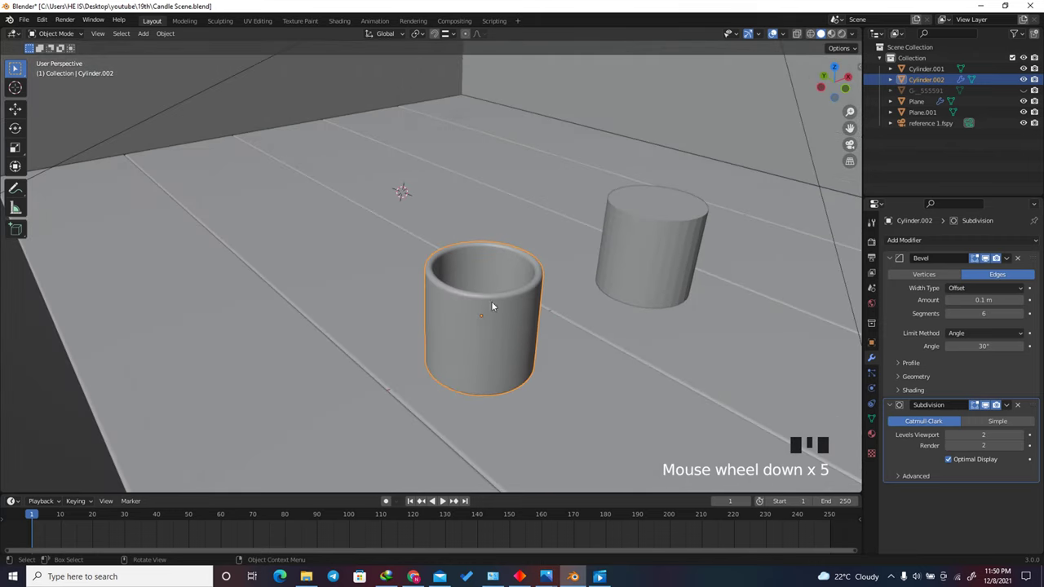
Step: Link the hollowed front cylinder's object data to the rear cylinder so both share the same mesh
{"action": "scroll", "coordinate": [462, 308], "scroll_direction": "up", "scroll_amount": 2}
{"action": "left_click", "coordinate": [775, 199]}
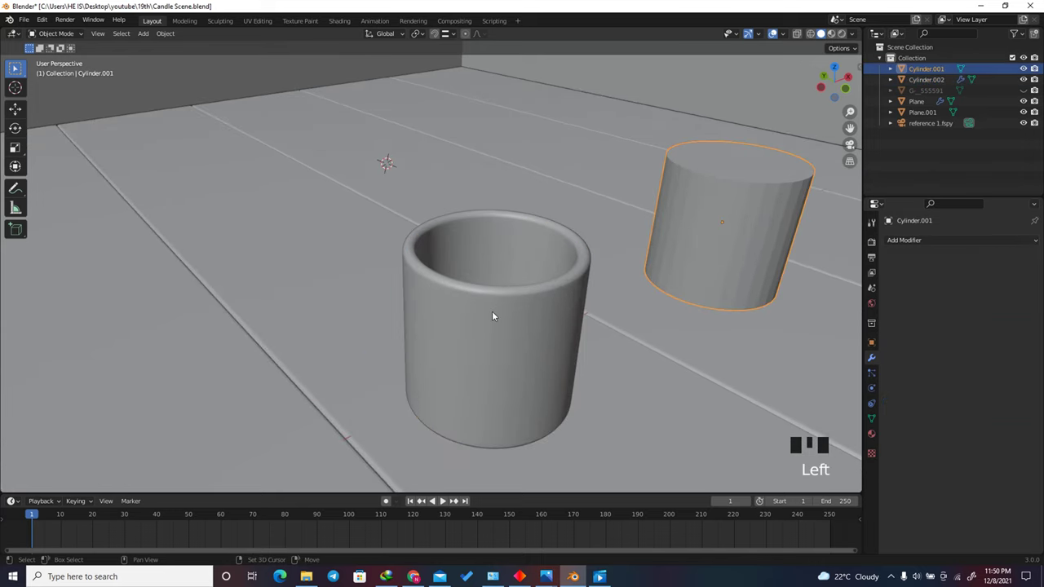
{"action": "left_click", "coordinate": [508, 297], "text": "shift"}
{"action": "key", "text": "ctrl+l"}
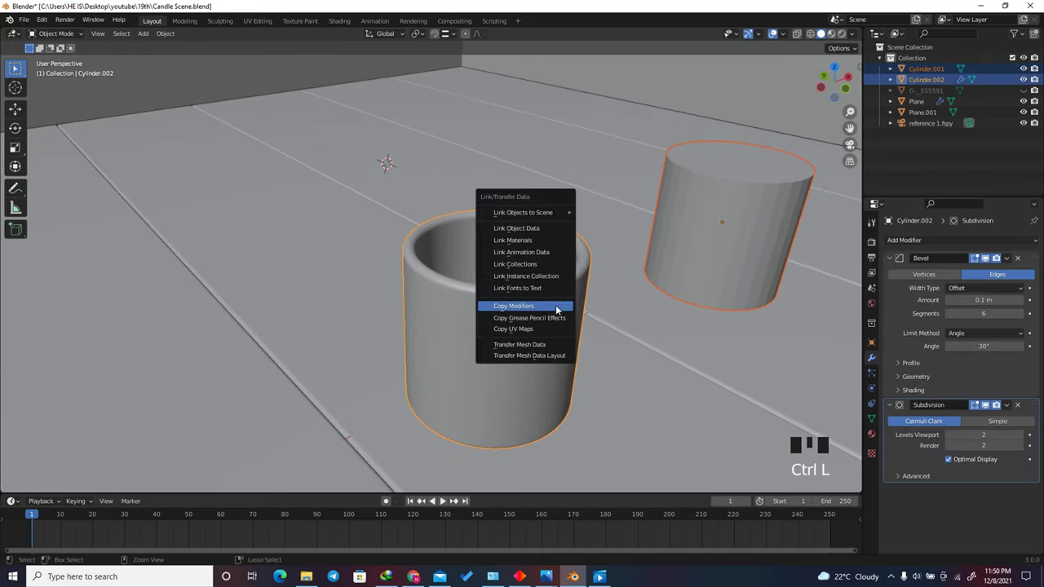
{"action": "left_click", "coordinate": [519, 233]}
Step: In Edit Mode with edge selection, try moving a vertical side edge of the front cylinder to test the linked mesh
{"action": "key", "text": "Tab"}
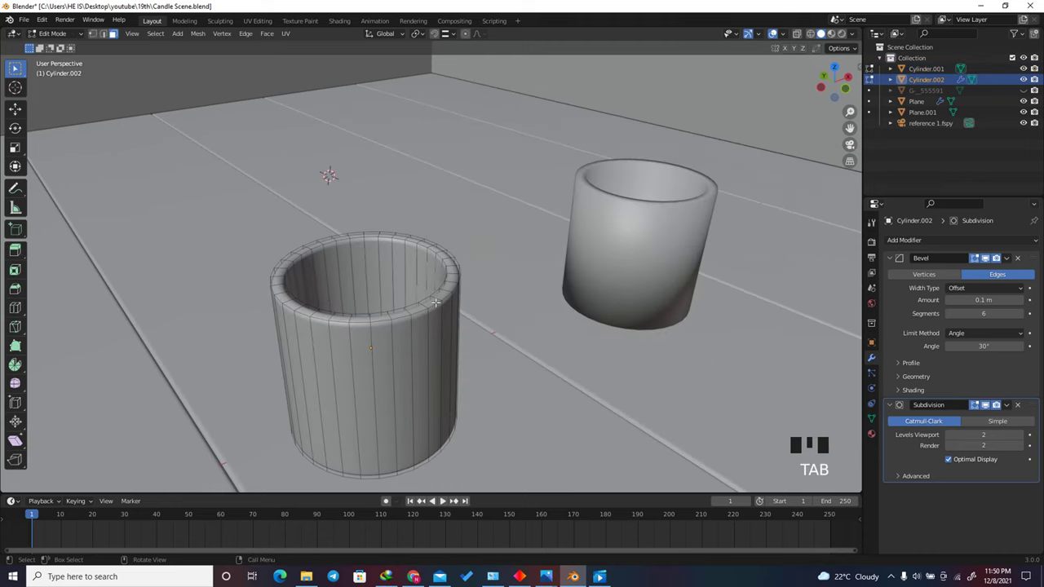
{"action": "left_click", "coordinate": [102, 35]}
{"action": "left_click", "coordinate": [377, 399]}
{"action": "scroll", "coordinate": [400, 303], "scroll_direction": "down", "scroll_amount": 2}
{"action": "key", "text": "g"}
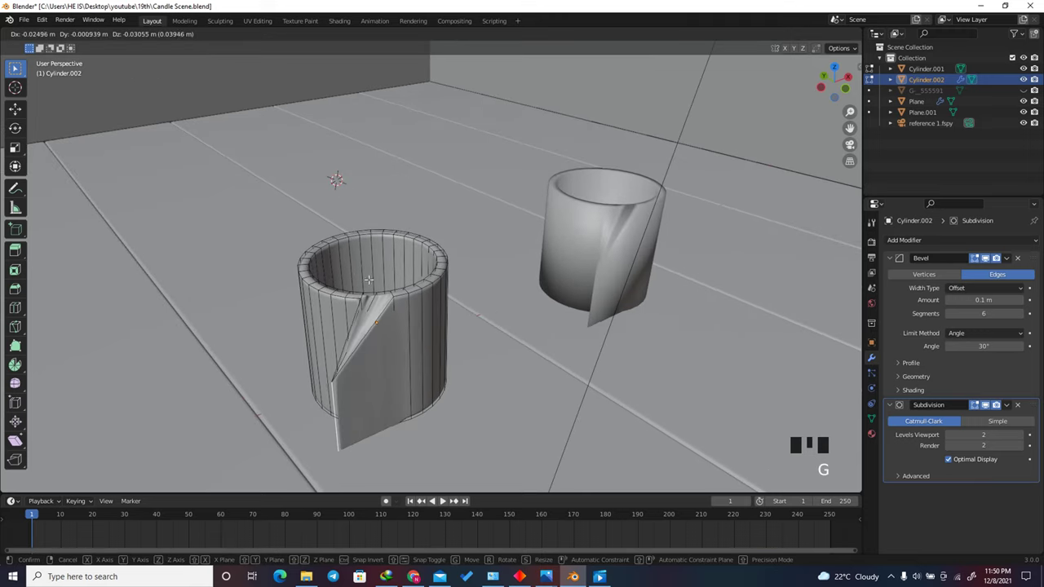
{"action": "right_click", "coordinate": [369, 280]}
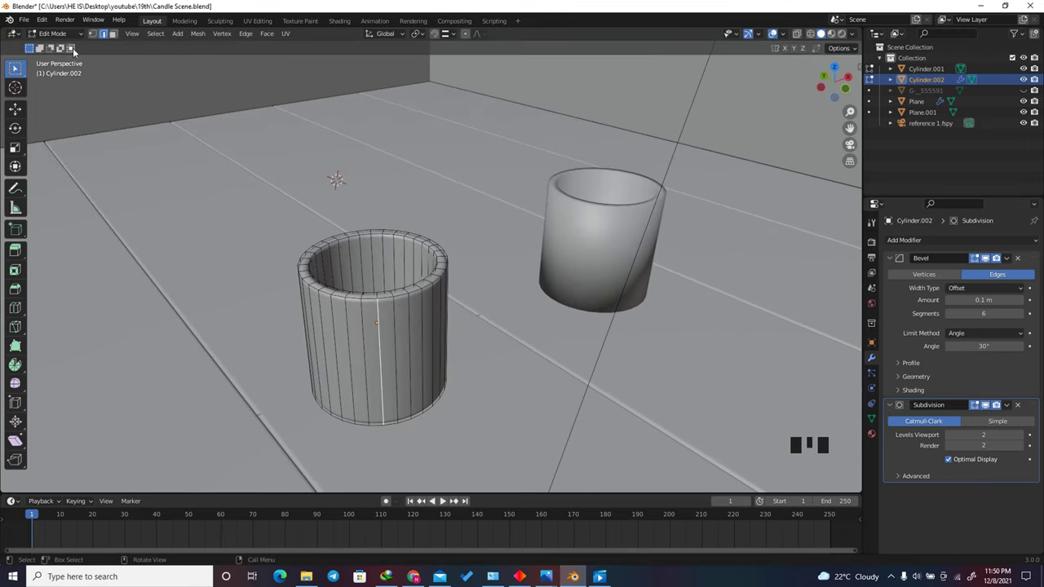
{"action": "key", "text": "Tab"}
Step: Try scaling the front cylinder down in Object Mode to compare its effect on the linked rear cylinder
{"action": "left_click", "coordinate": [606, 241]}
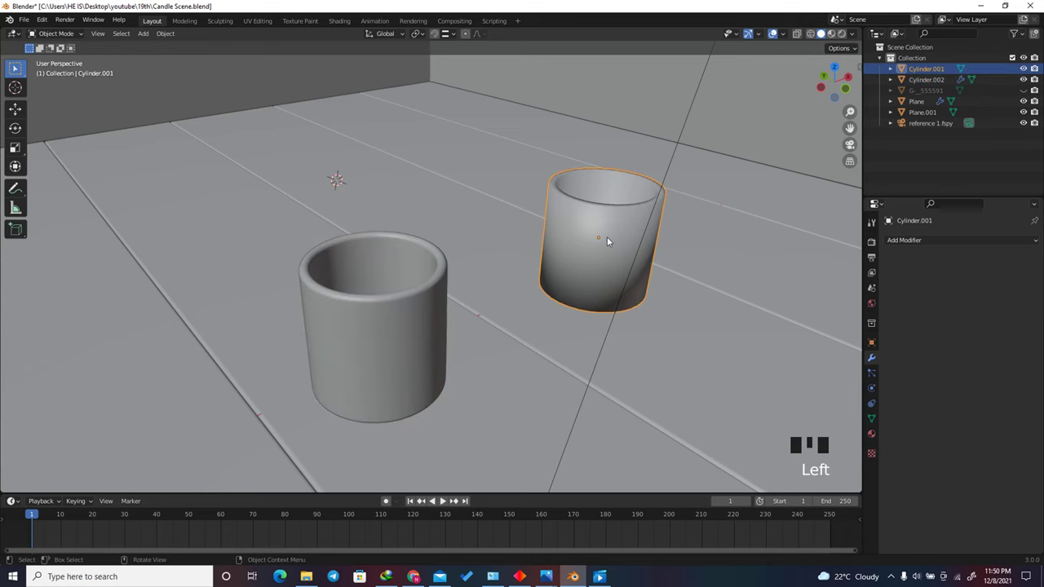
{"action": "left_click", "coordinate": [315, 328]}
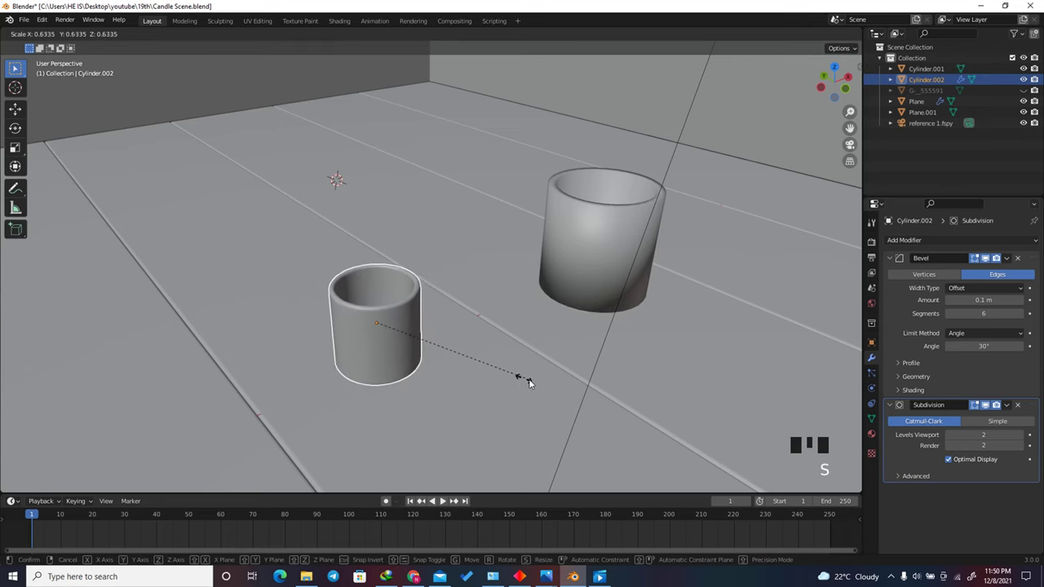
{"action": "left_click", "coordinate": [626, 390]}
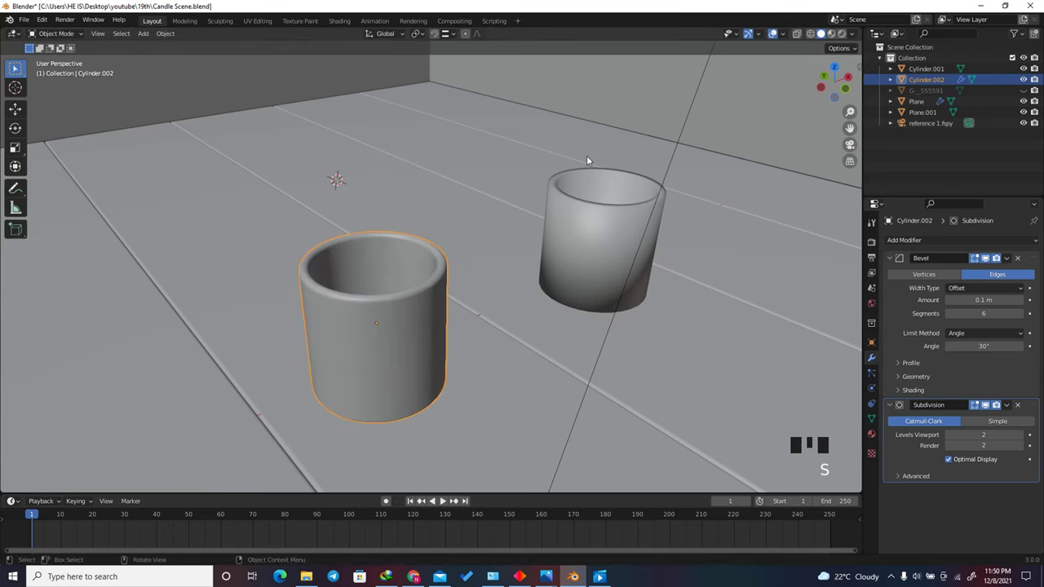
Step: Try scaling the front cylinder's whole mesh down in Edit Mode, then return to Object Mode
{"action": "key", "text": "Tab"}
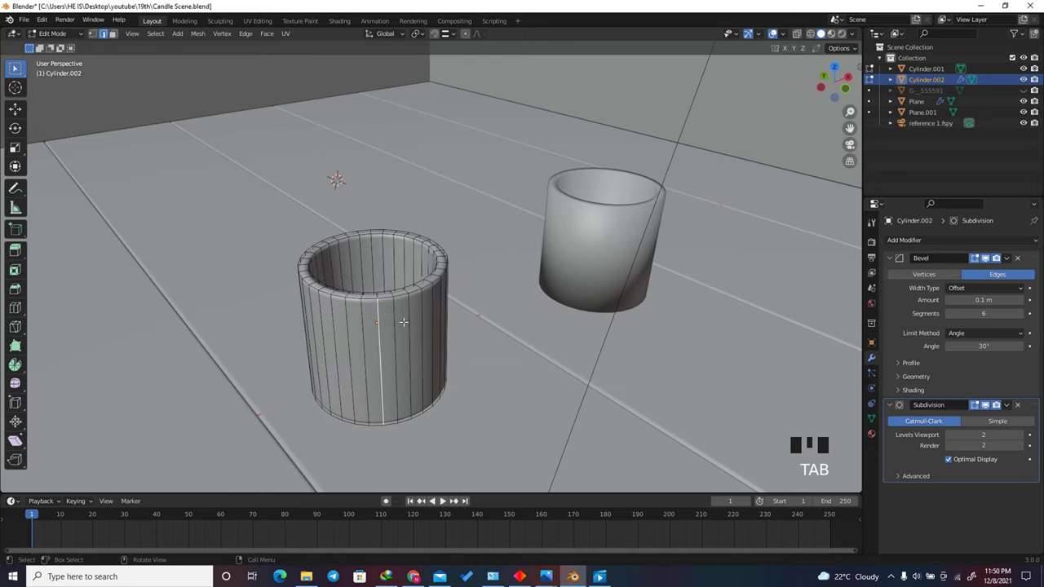
{"action": "key", "text": "a"}
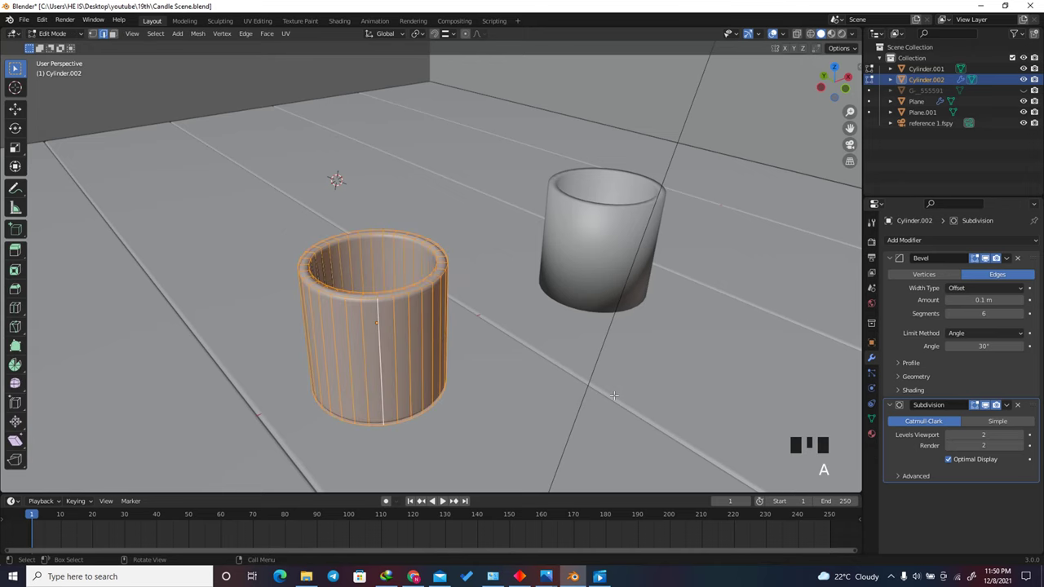
{"action": "key", "text": "s"}
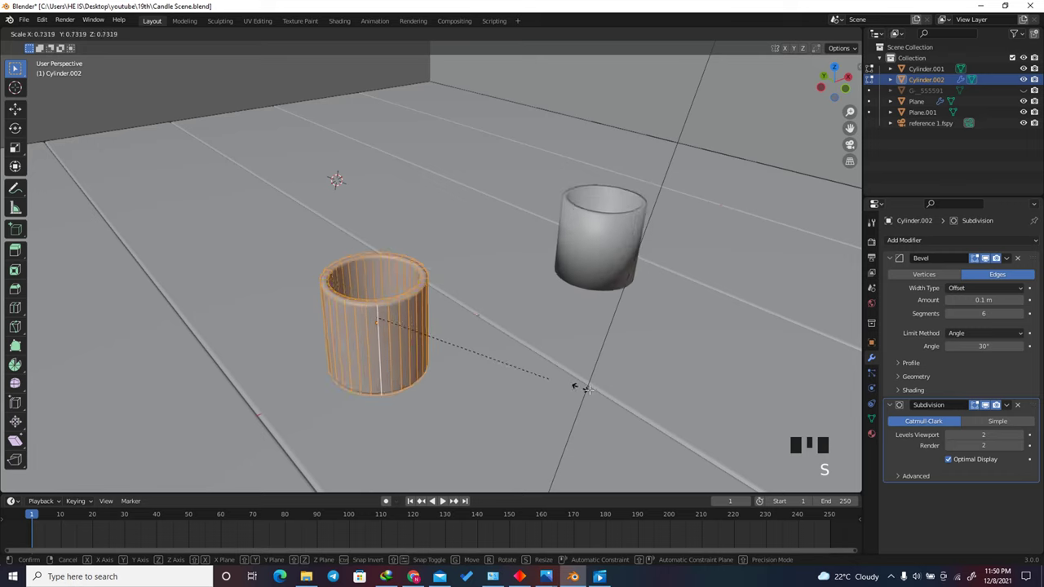
{"action": "key", "text": "Escape"}
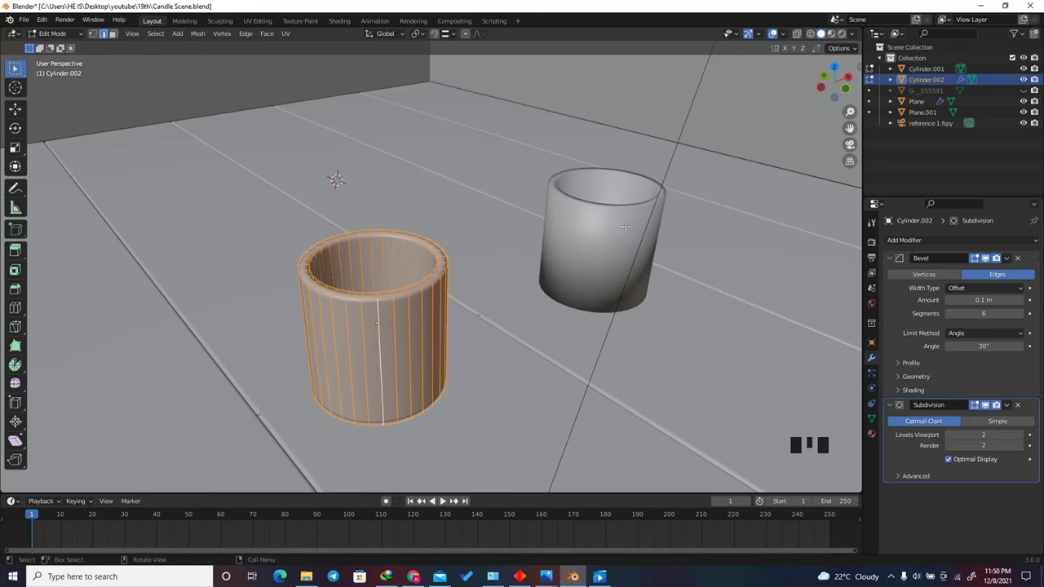
{"action": "key", "text": "Tab"}
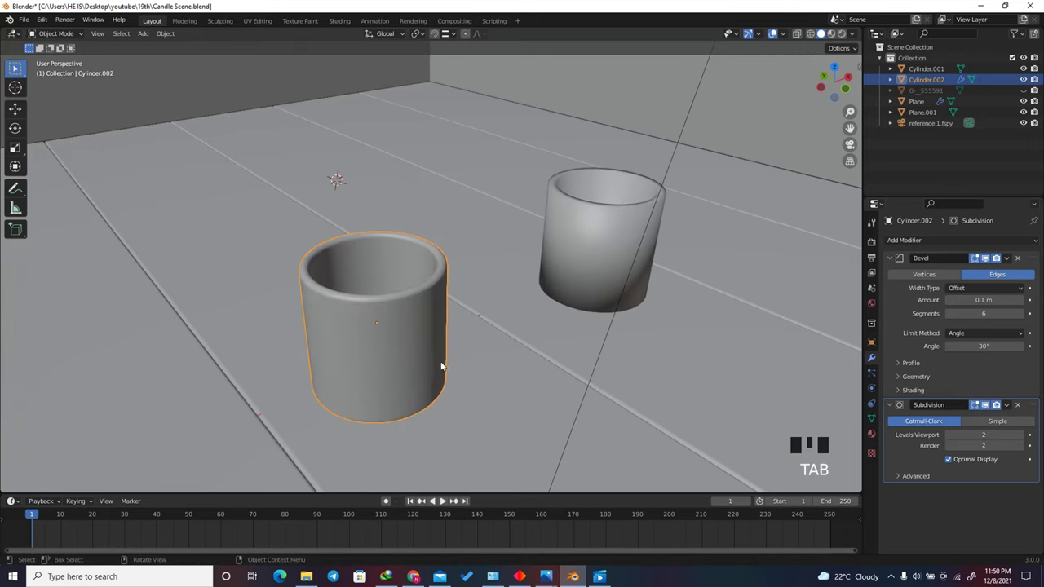
{"action": "key", "text": "Tab"}
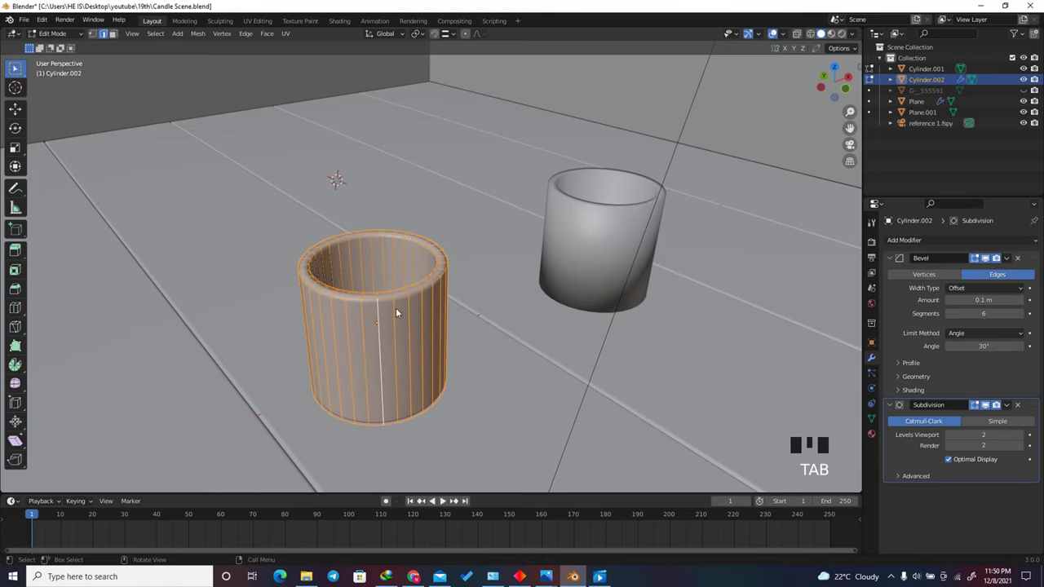
{"action": "key", "text": "Tab"}
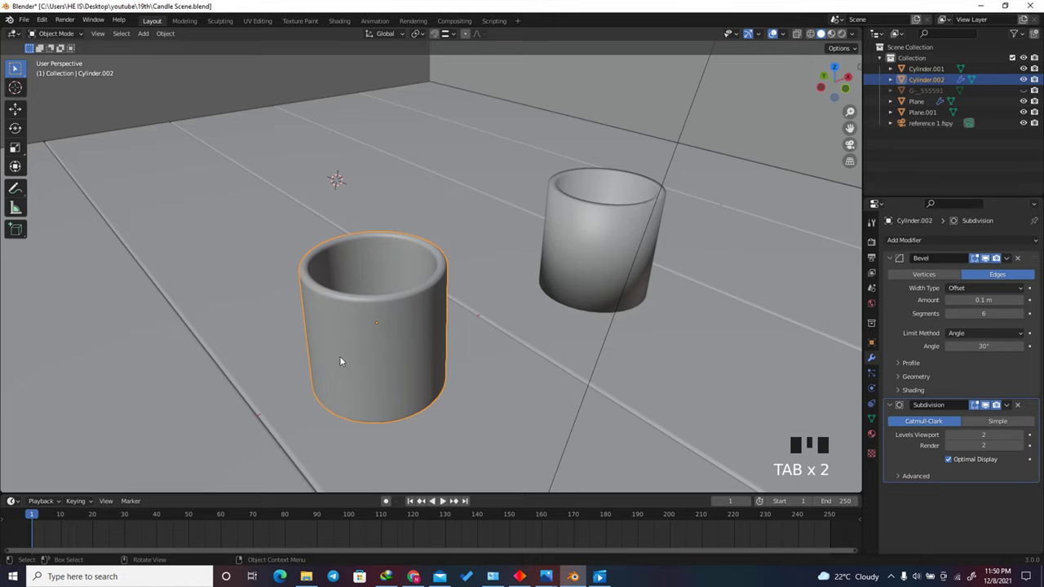
Step: Copy the front cylinder's Bevel and Subdivision modifiers to the rear cylinder and inspect the matching pair
{"action": "left_click", "coordinate": [560, 228]}
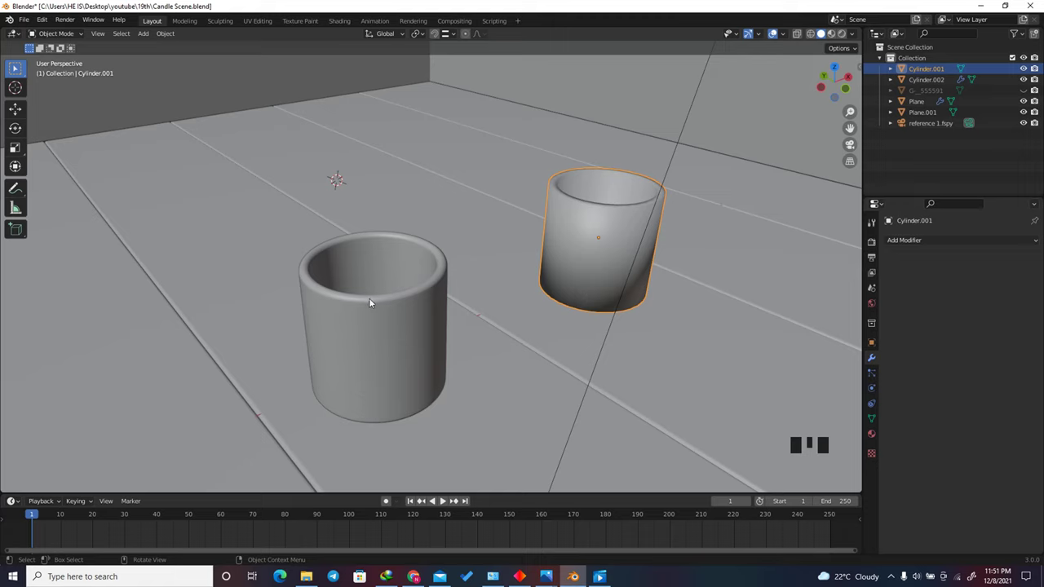
{"action": "left_click", "coordinate": [350, 328], "text": "shift"}
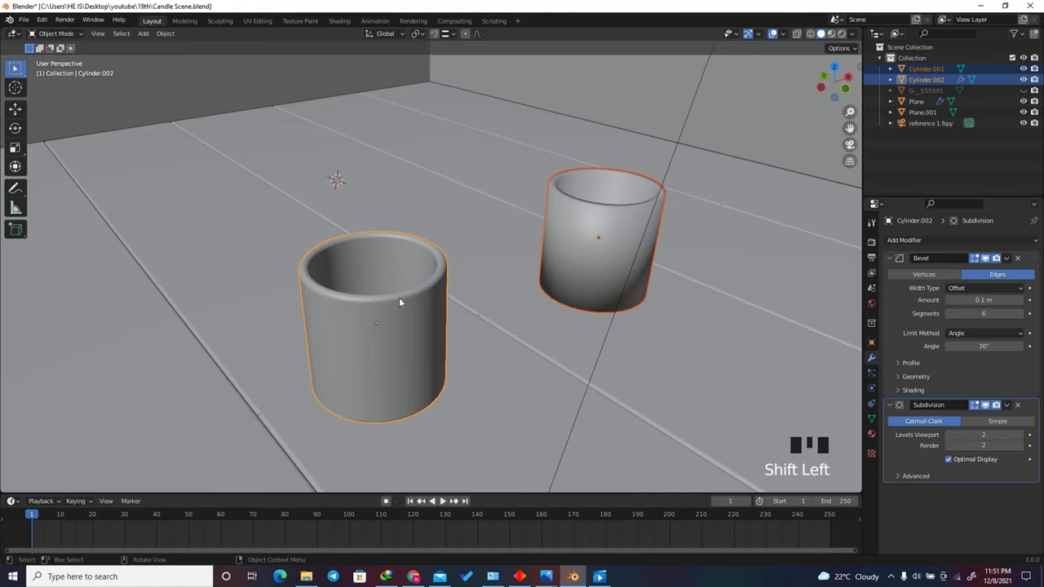
{"action": "key", "text": "ctrl+l"}
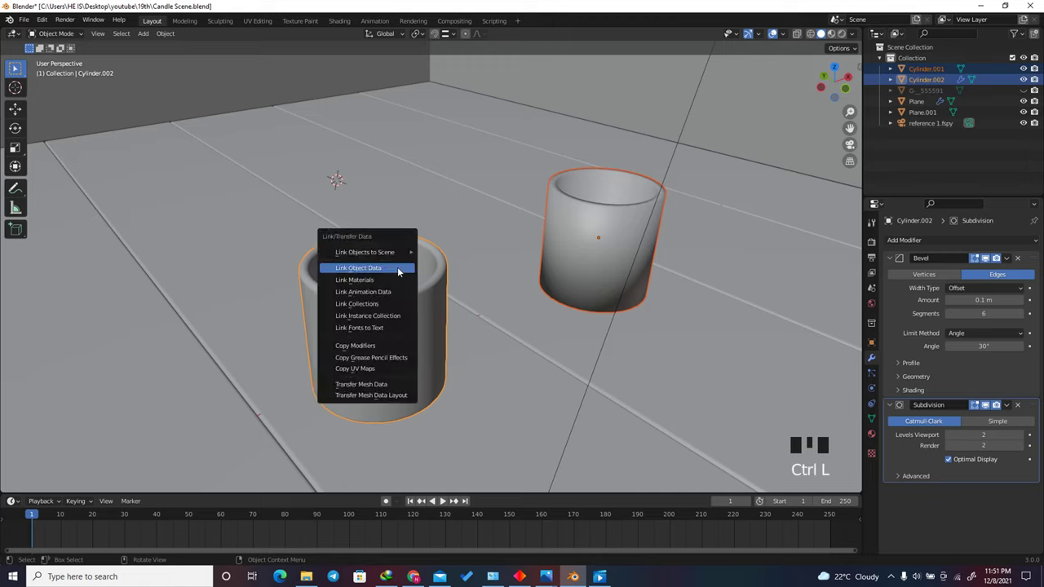
{"action": "left_click", "coordinate": [369, 345]}
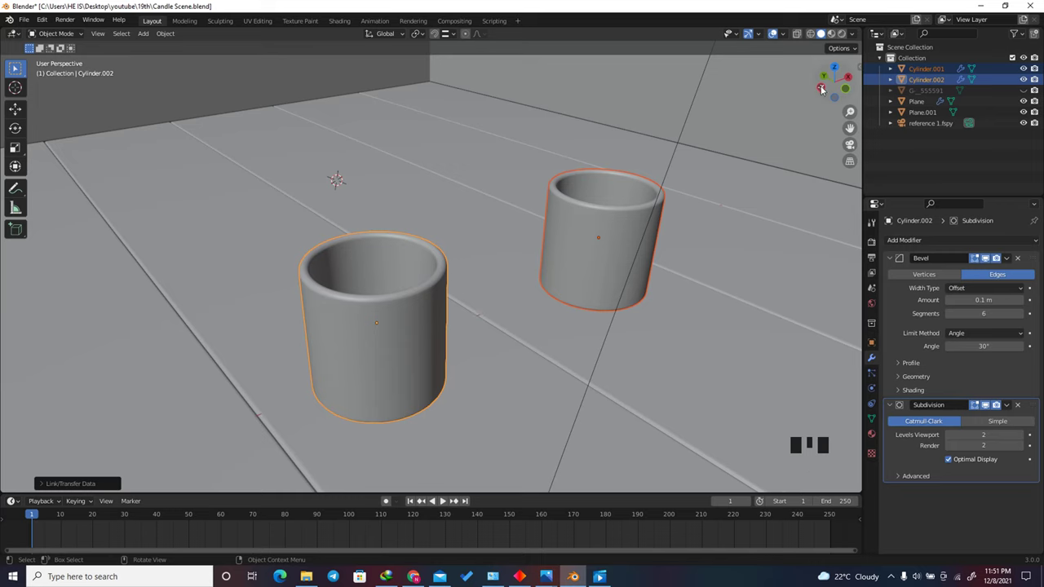
{"action": "left_click_drag", "start_coordinate": [825, 90], "coordinate": [848, 75]}
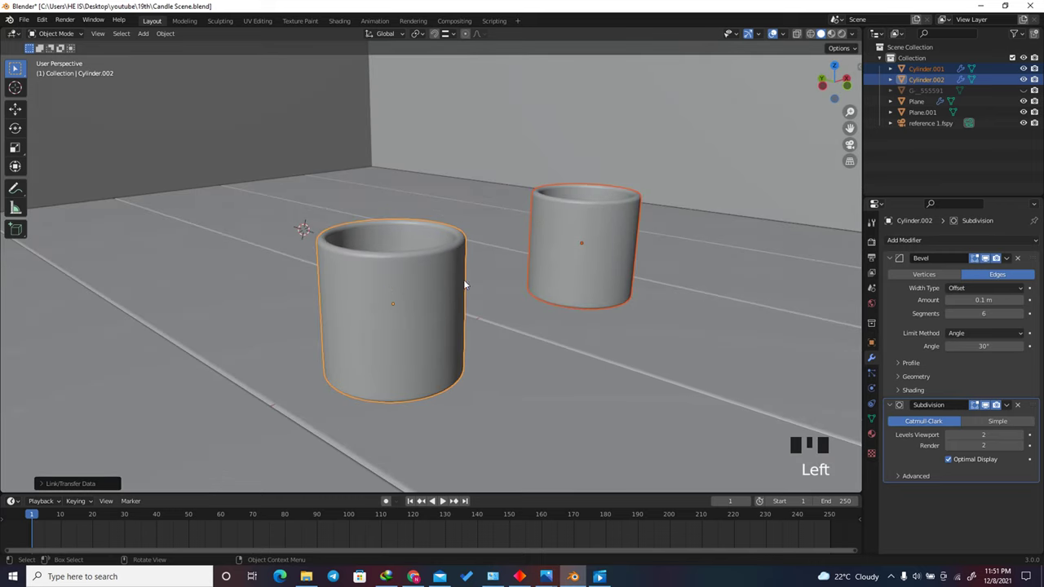
{"action": "left_click", "coordinate": [595, 237]}
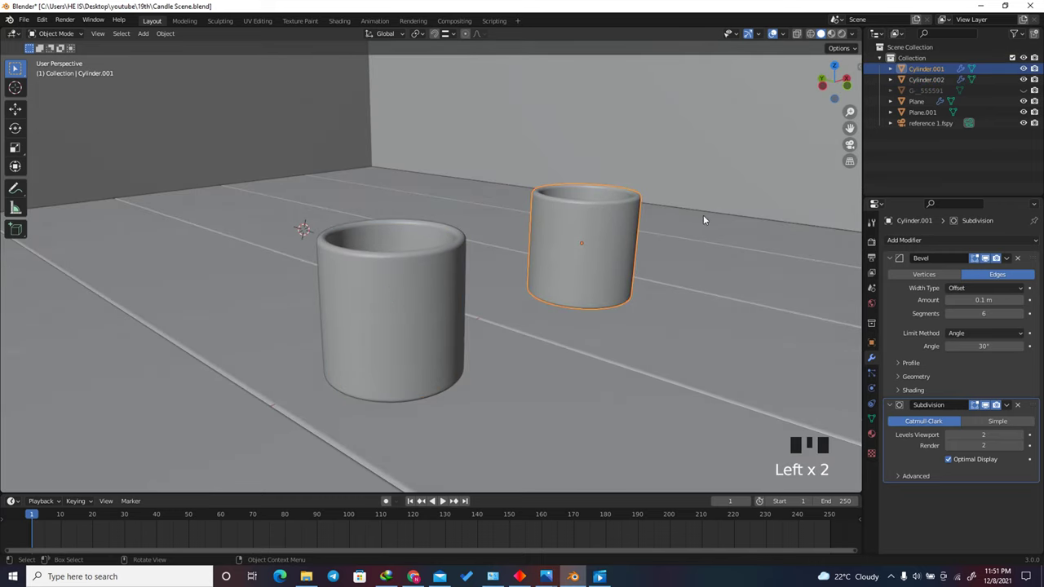
{"action": "scroll", "coordinate": [825, 92], "scroll_direction": "down", "scroll_amount": 3}
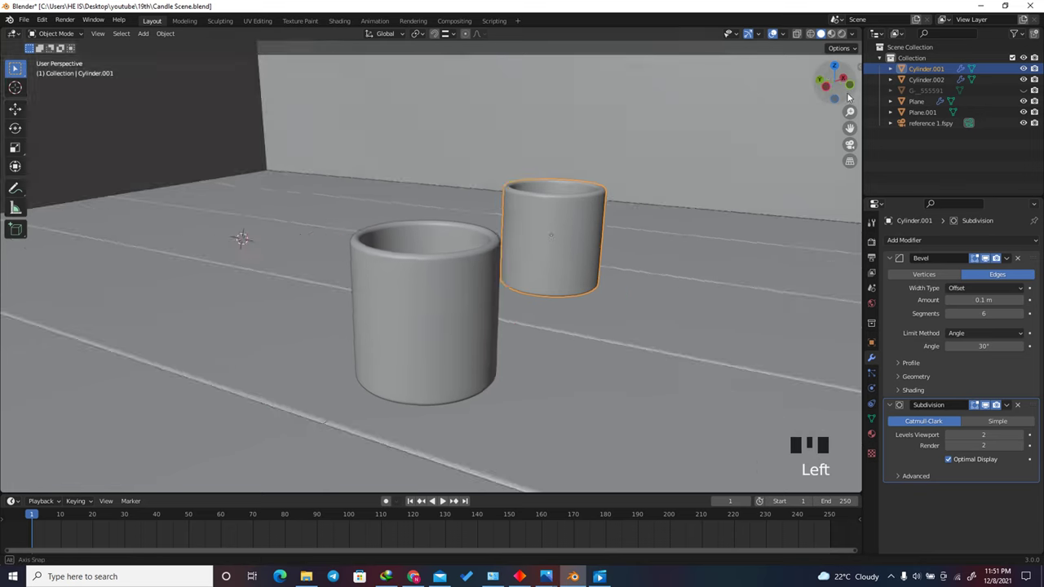
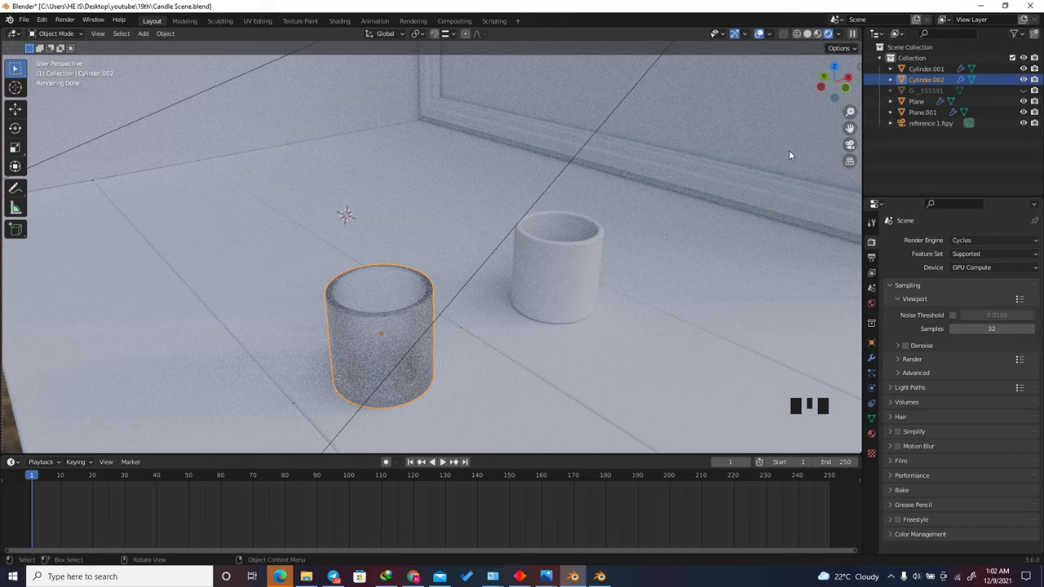
Step: Set the environment lighting strength of the rendered viewport shading to 1
{"action": "left_click", "coordinate": [837, 33]}
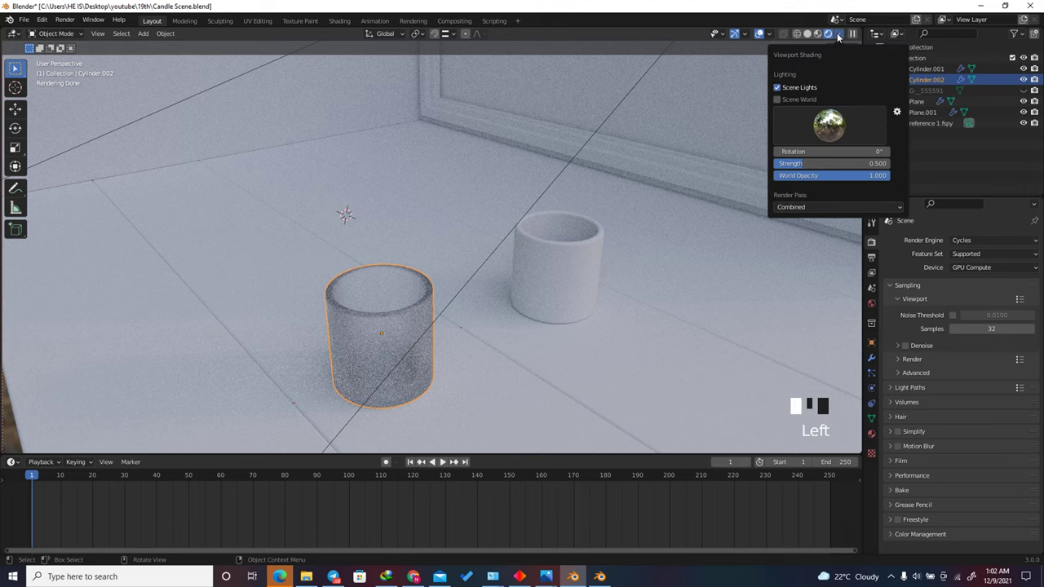
{"action": "left_click", "coordinate": [826, 163]}
{"action": "type", "text": "1"}
{"action": "key", "text": "Return"}
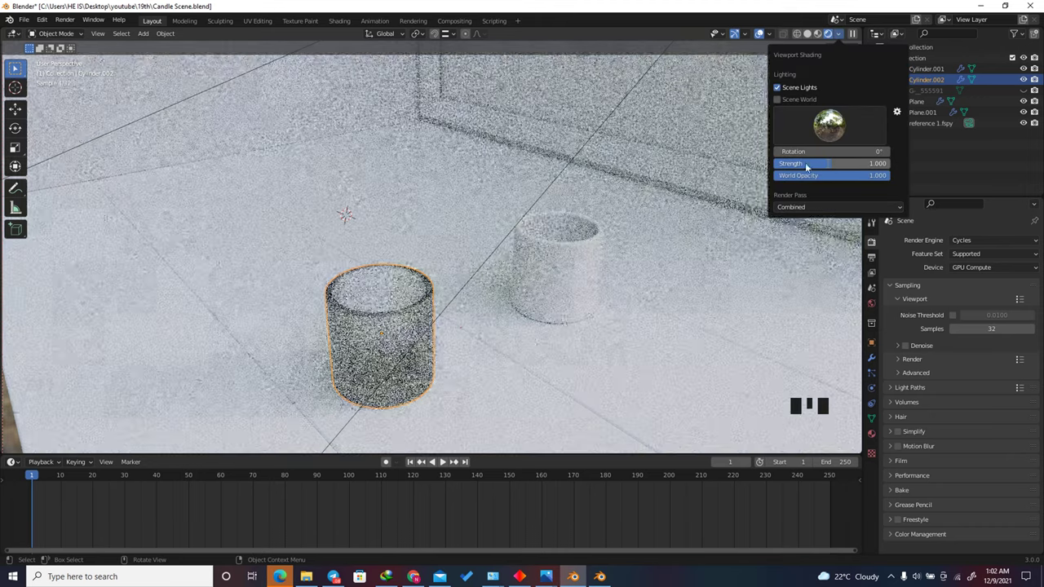
{"action": "left_click", "coordinate": [839, 33]}
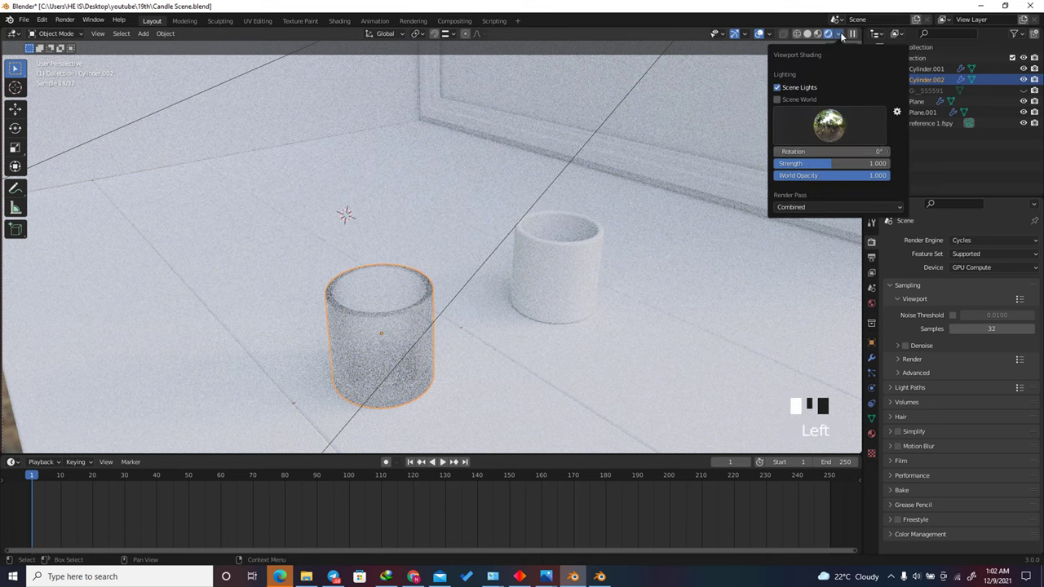
Step: Set the environment lighting strength of the rendered viewport shading to 0.5
{"action": "left_click", "coordinate": [836, 167]}
{"action": "type", "text": ".5"}
{"action": "key", "text": "Return"}
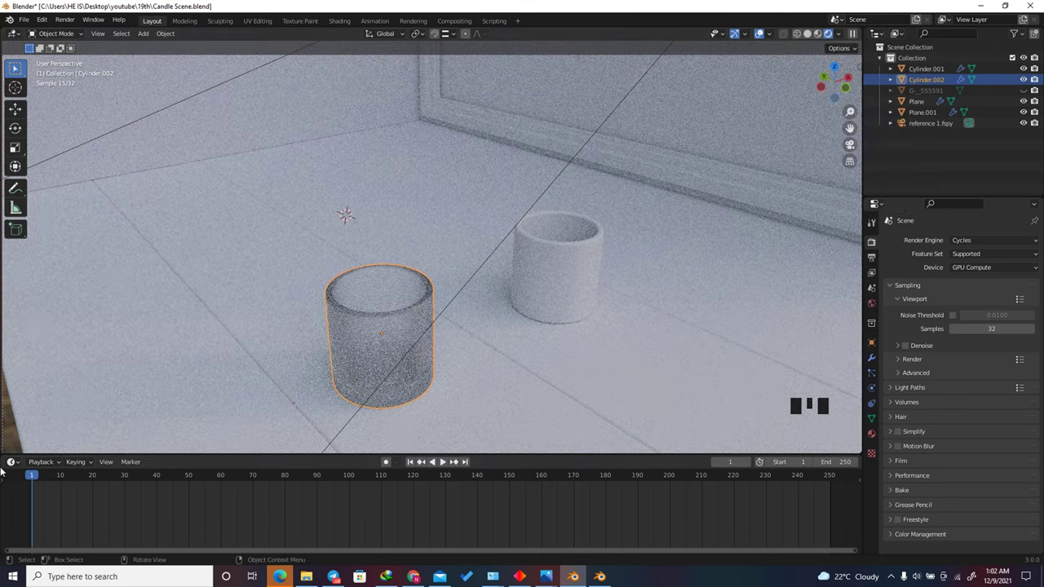
Step: Enlarge the timeline area upward and switch it to the Shader Editor showing the front cylinder's material nodes
{"action": "left_click_drag", "start_coordinate": [184, 456], "coordinate": [16, 352]}
{"action": "left_click", "coordinate": [12, 359]}
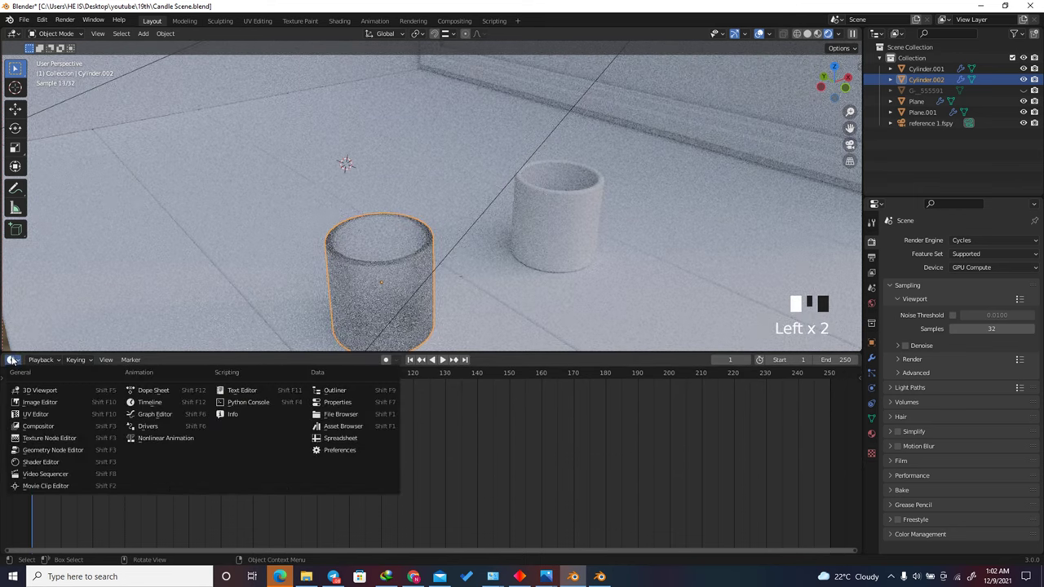
{"action": "left_click", "coordinate": [36, 463]}
{"action": "scroll", "coordinate": [574, 429], "scroll_direction": "down", "scroll_amount": 5}
{"action": "scroll", "coordinate": [583, 430], "scroll_direction": "up", "scroll_amount": 15}
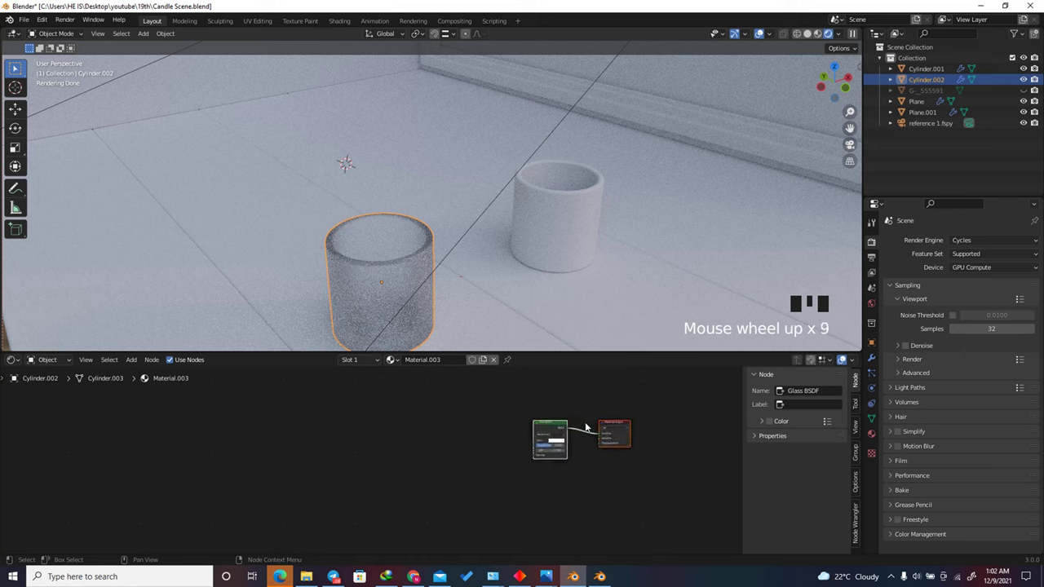
Step: Move the Glass BSDF node down and away from the Material Output to make room between them
{"action": "left_click", "coordinate": [499, 437]}
{"action": "left_click", "coordinate": [499, 437]}
{"action": "scroll", "coordinate": [505, 433], "scroll_direction": "down", "scroll_amount": 4}
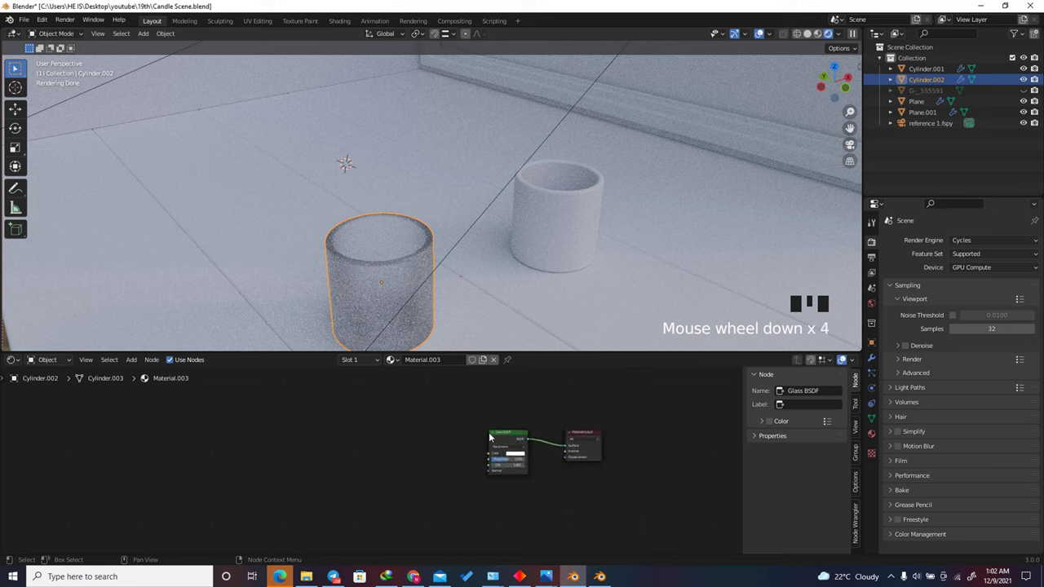
{"action": "left_click", "coordinate": [495, 439]}
{"action": "left_click_drag", "start_coordinate": [495, 439], "coordinate": [448, 489]}
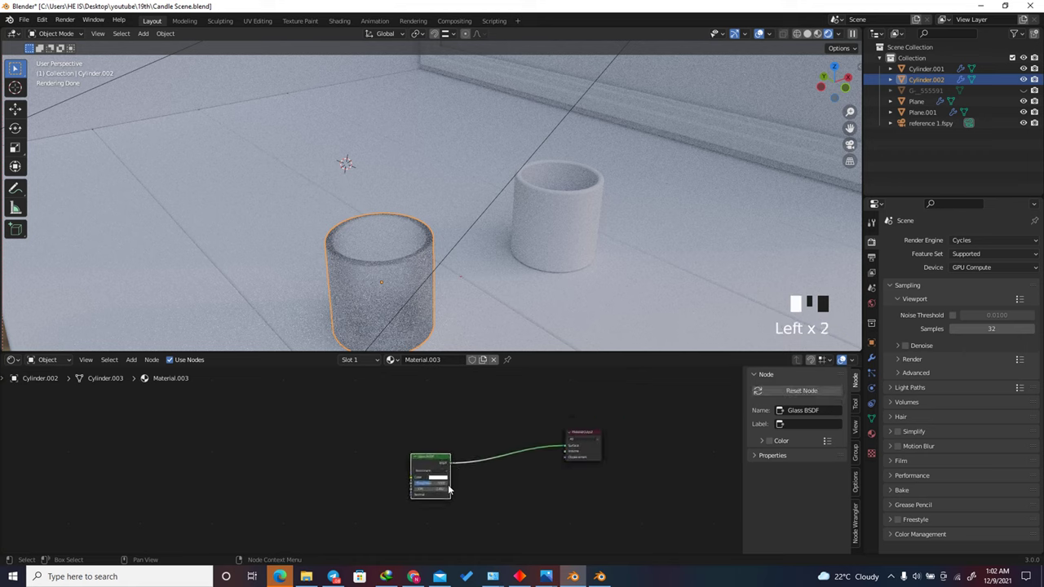
Step: Set the Glass BSDF roughness to 0 and inspect the front glass in the rendered viewport
{"action": "scroll", "coordinate": [530, 496], "scroll_direction": "up", "scroll_amount": 10}
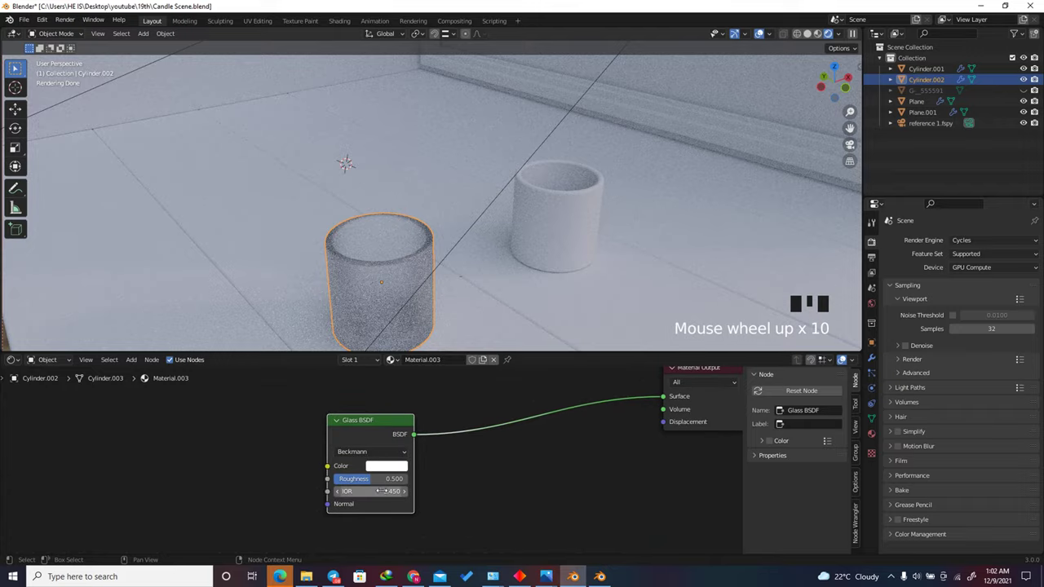
{"action": "left_click_drag", "start_coordinate": [375, 481], "coordinate": [336, 481]}
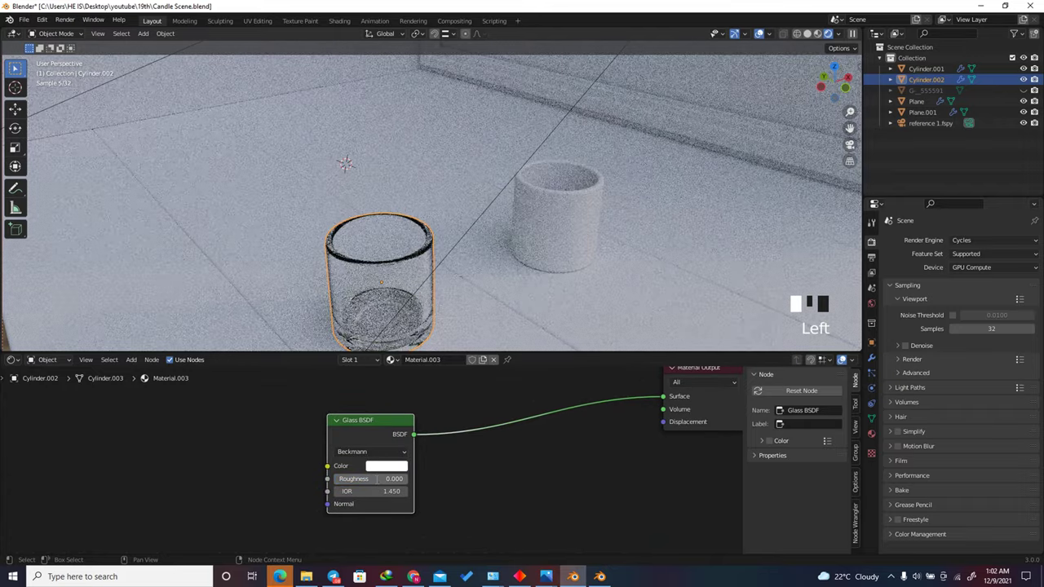
{"action": "scroll", "coordinate": [357, 322], "scroll_direction": "up", "scroll_amount": 3}
{"action": "scroll", "coordinate": [400, 300], "scroll_direction": "down", "scroll_amount": 3}
{"action": "scroll", "coordinate": [400, 300], "scroll_direction": "up", "scroll_amount": 3}
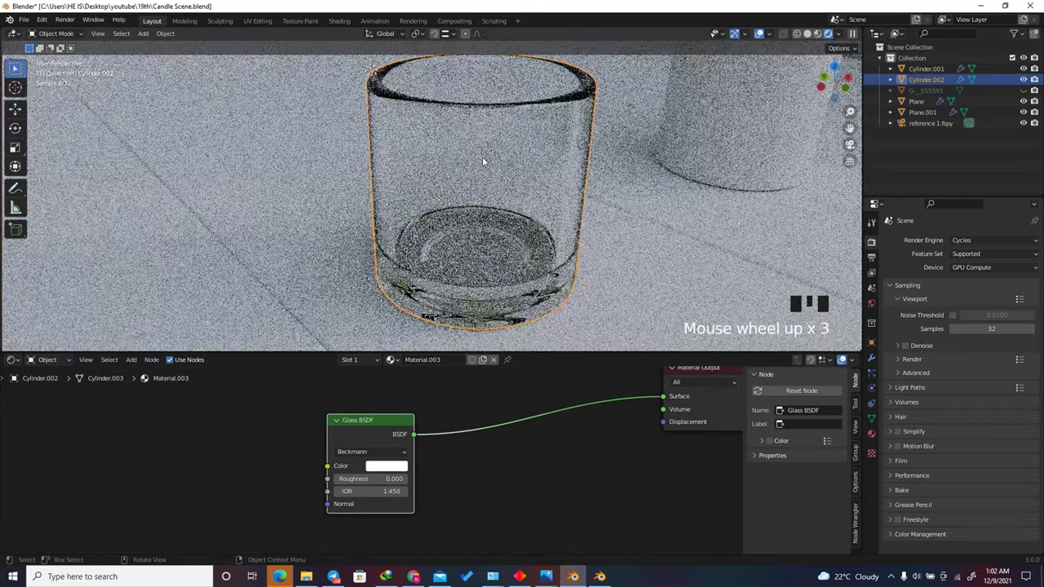
{"action": "scroll", "coordinate": [399, 300], "scroll_direction": "down", "scroll_amount": 2}
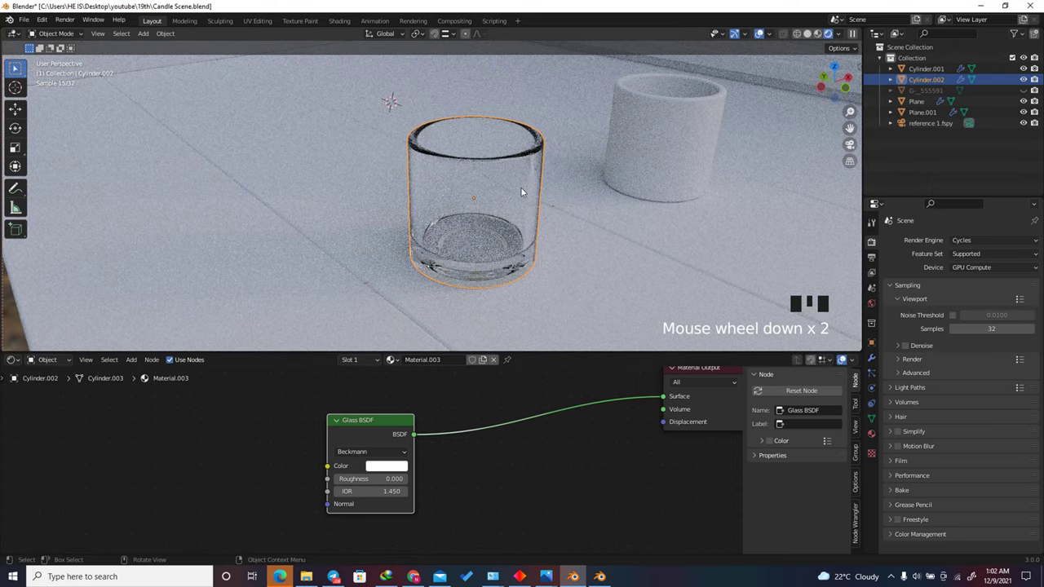
Step: Set the Glass BSDF IOR to 1.333 and inspect the glass from a lower angle
{"action": "left_click", "coordinate": [363, 491]}
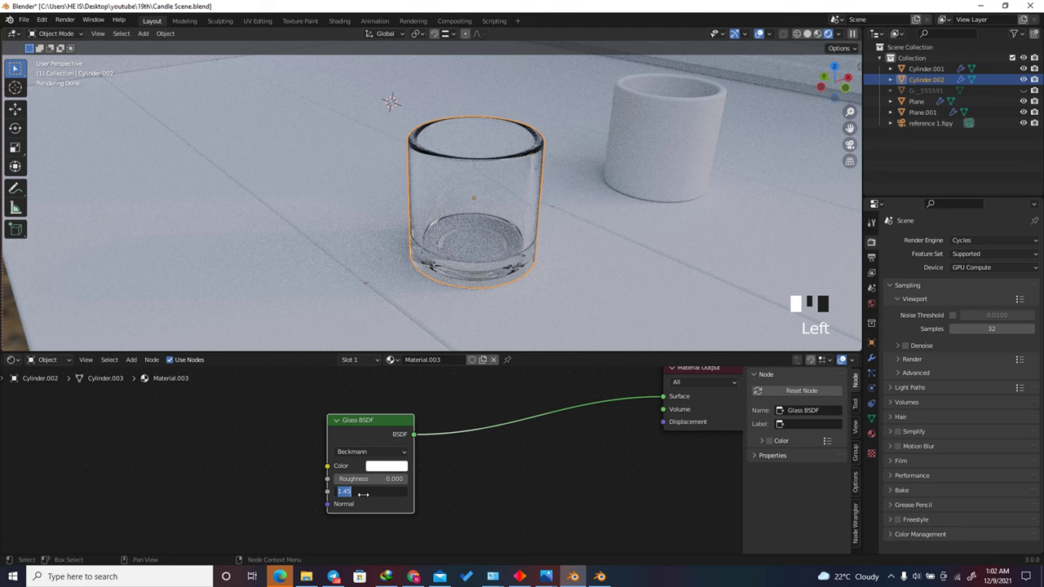
{"action": "type", "text": "1.333"}
{"action": "key", "text": "Return"}
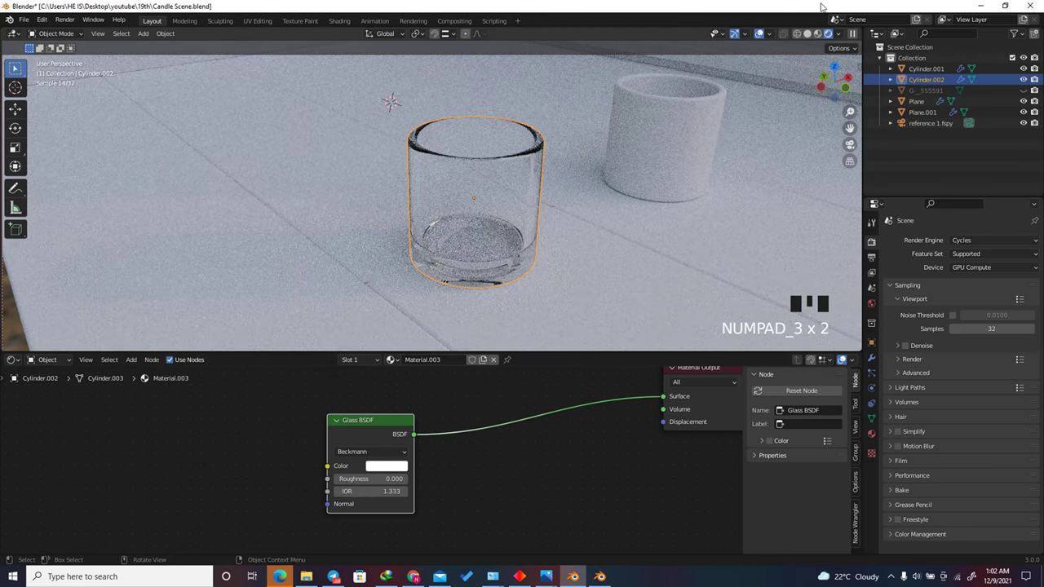
{"action": "left_click_drag", "start_coordinate": [850, 72], "coordinate": [485, 177]}
{"action": "scroll", "coordinate": [484, 177], "scroll_direction": "up", "scroll_amount": 2}
{"action": "scroll", "coordinate": [508, 500], "scroll_direction": "down", "scroll_amount": 5}
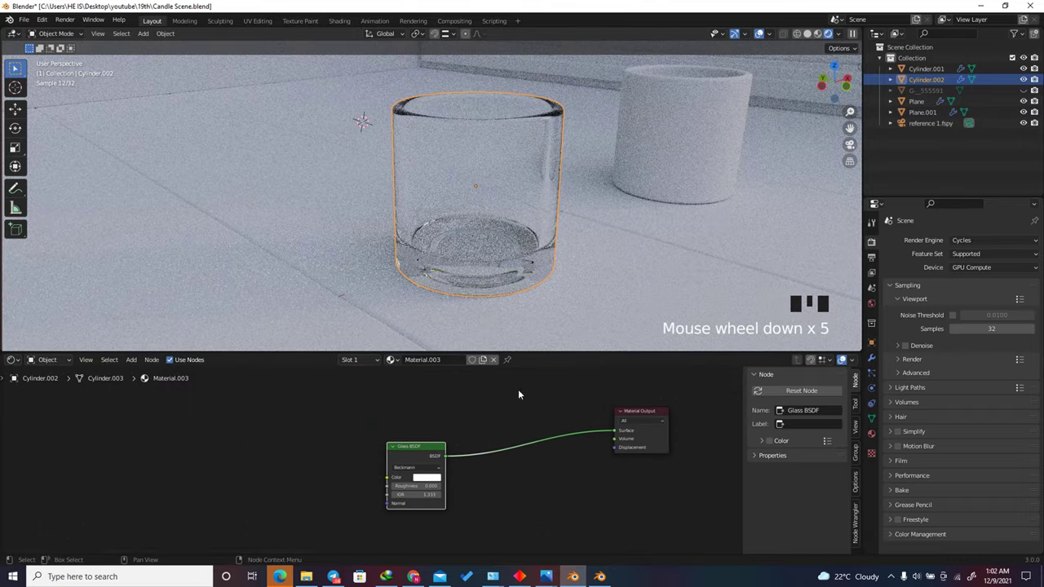
Step: Shift the Glass BSDF node lower and add a Transparent BSDF node directly above it
{"action": "scroll", "coordinate": [499, 493], "scroll_direction": "down", "scroll_amount": 5}
{"action": "left_click_drag", "start_coordinate": [445, 465], "coordinate": [422, 486]}
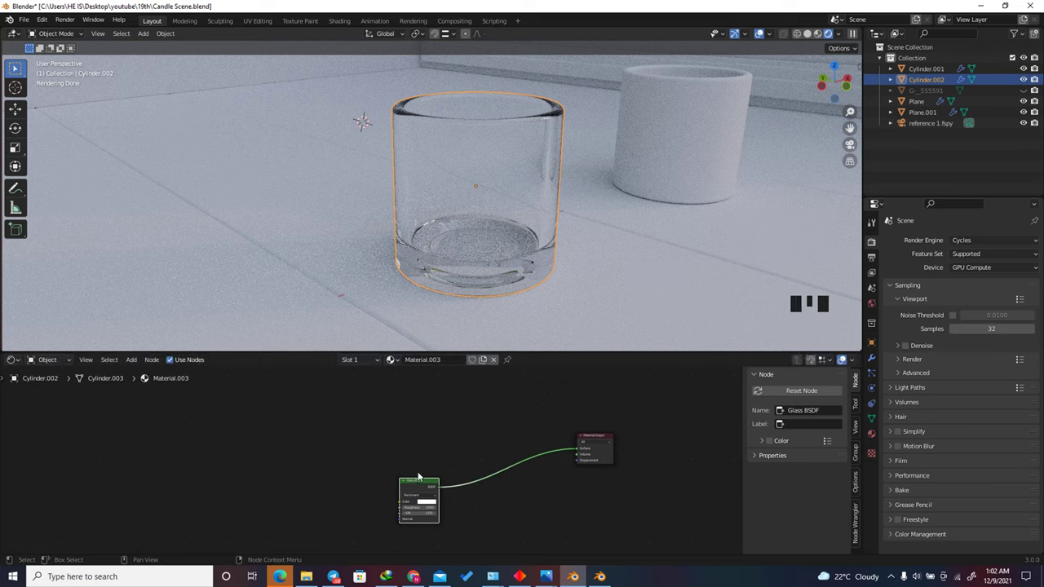
{"action": "key", "text": "shift+a"}
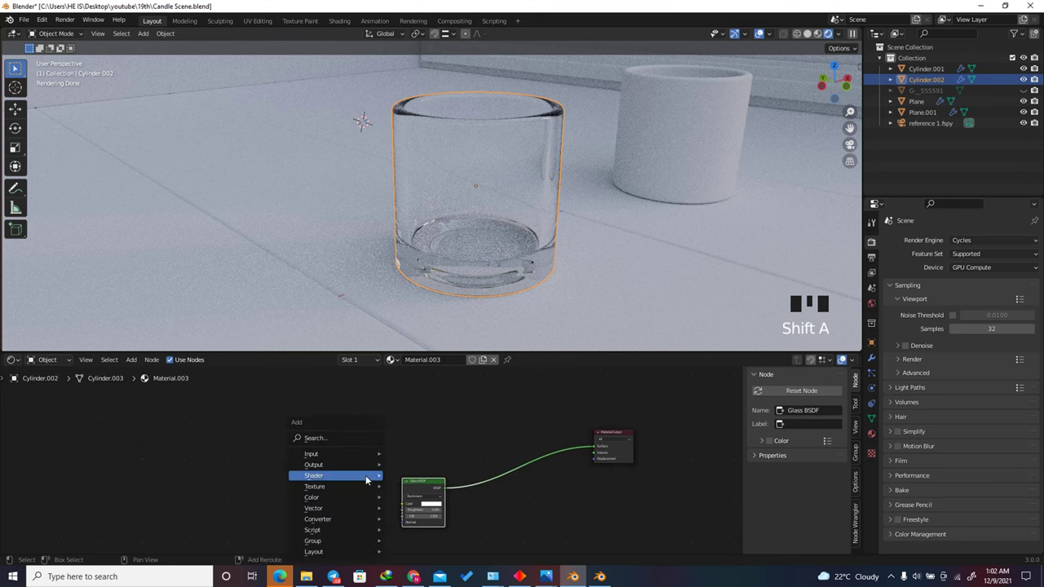
{"action": "left_click", "coordinate": [326, 436]}
{"action": "type", "text": "tra"}
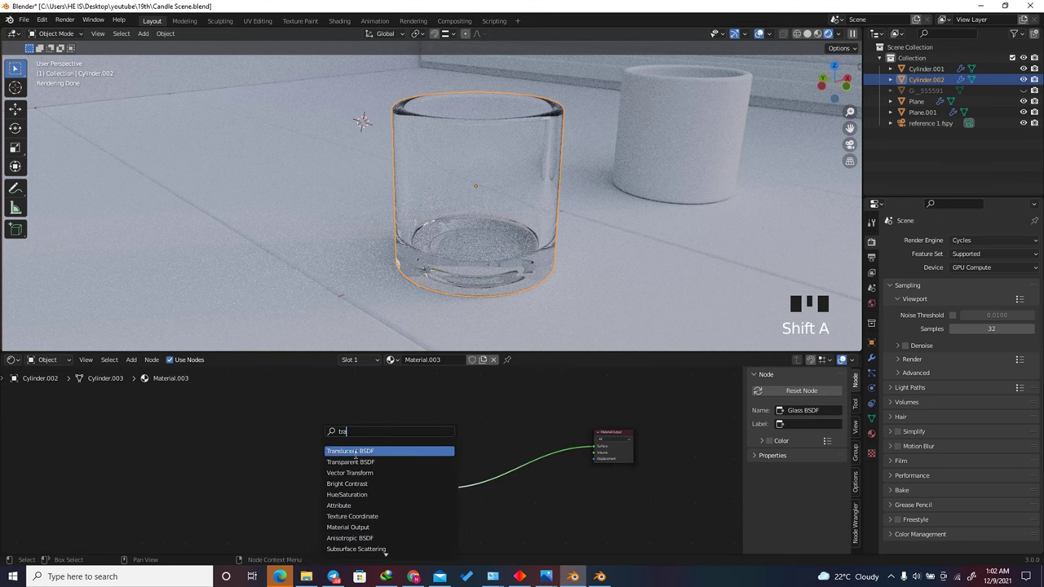
{"action": "left_click", "coordinate": [350, 461]}
{"action": "left_click", "coordinate": [422, 441]}
{"action": "scroll", "coordinate": [422, 440], "scroll_direction": "up", "scroll_amount": 3}
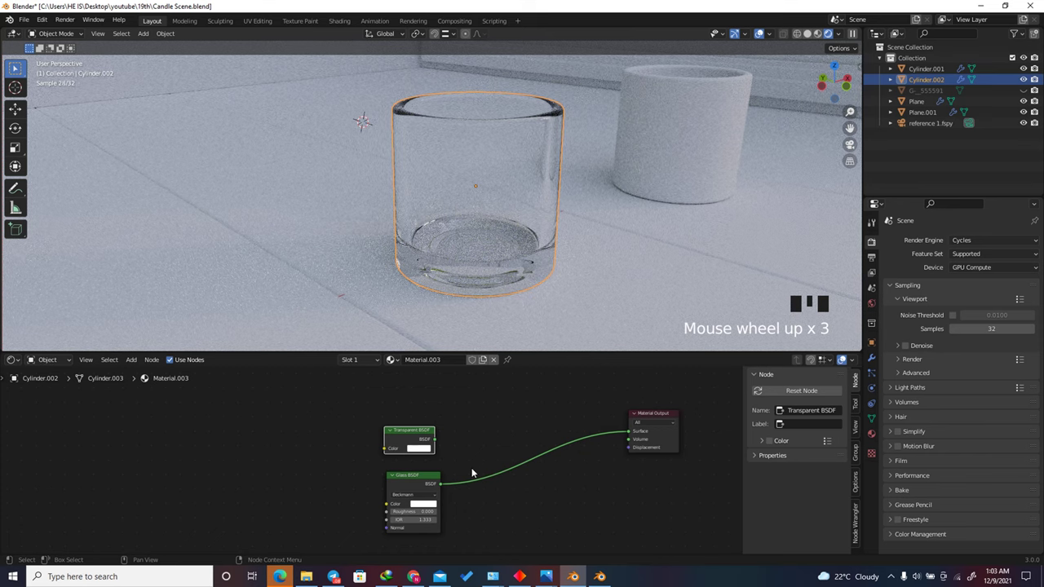
Step: Insert a Mix Shader node on the link between the Glass BSDF and the Material Output
{"action": "key", "text": "shift+a"}
{"action": "left_click", "coordinate": [436, 437]}
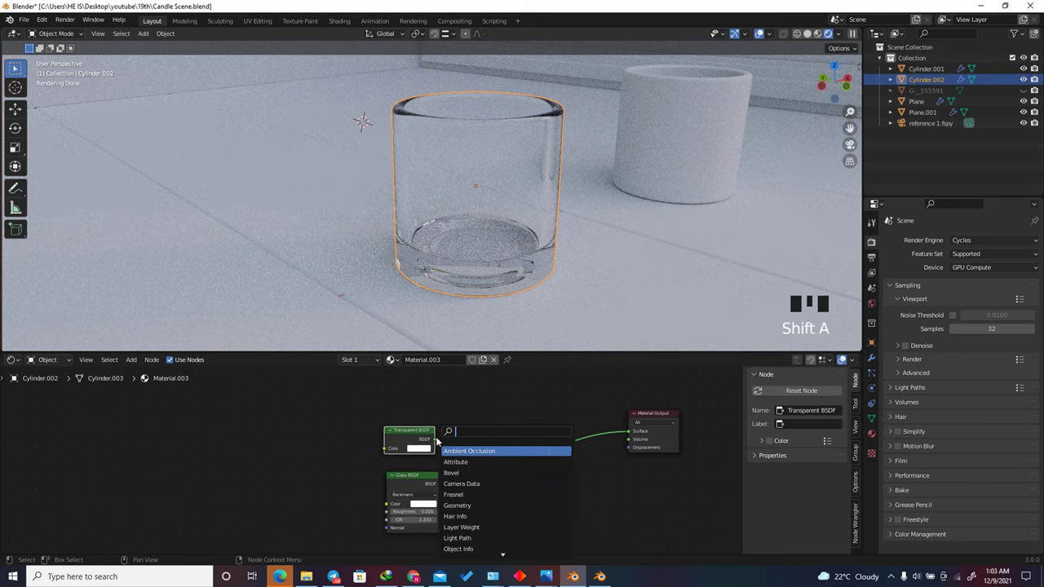
{"action": "type", "text": "mix"}
{"action": "key", "text": "Return"}
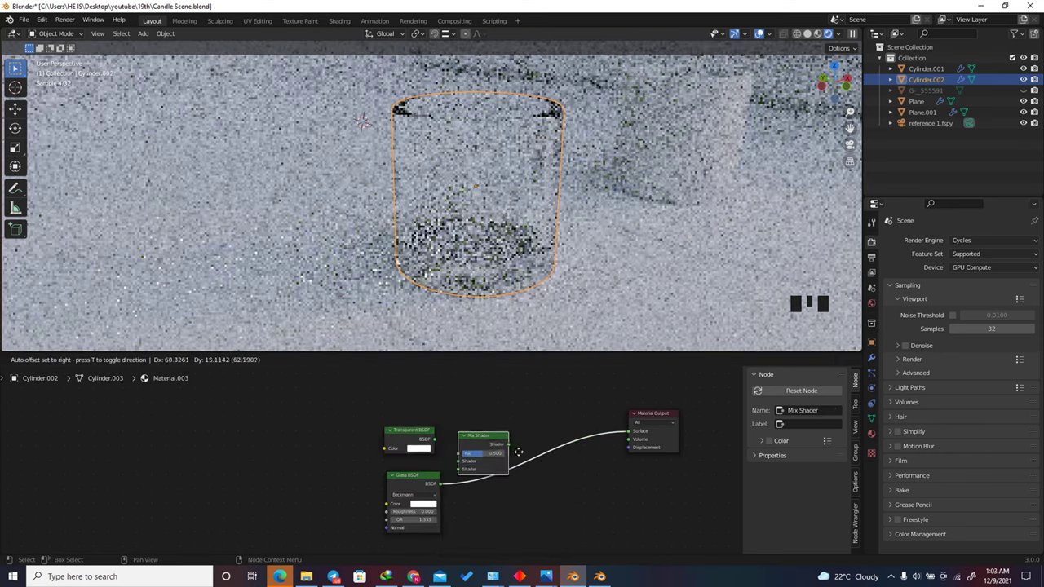
{"action": "left_click", "coordinate": [541, 468]}
{"action": "scroll", "coordinate": [540, 467], "scroll_direction": "up", "scroll_amount": 7}
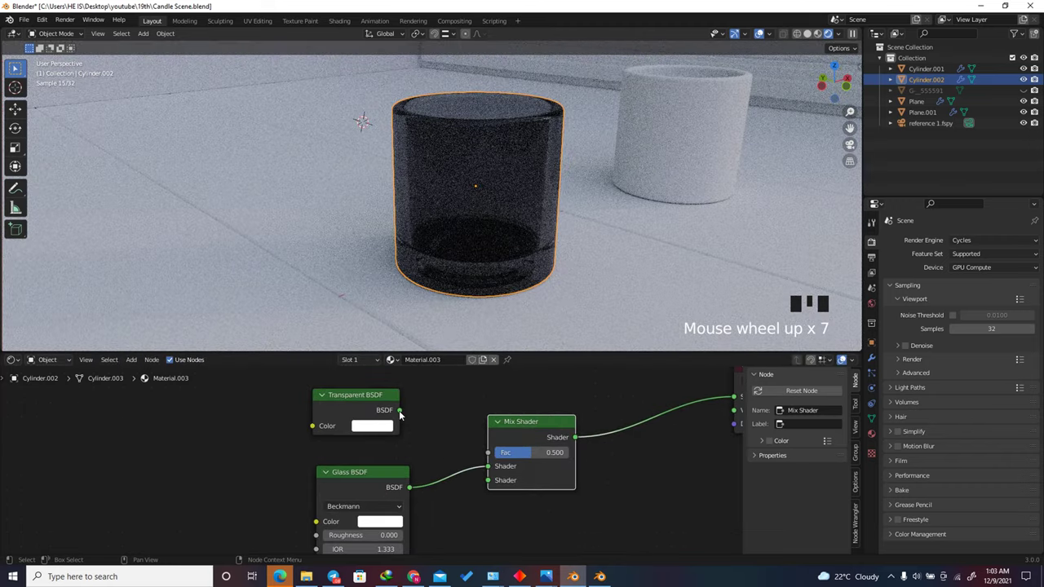
Step: Connect the Transparent BSDF output to the Mix Shader's second shader input
{"action": "left_click_drag", "start_coordinate": [400, 411], "coordinate": [489, 480]}
{"action": "left_click", "coordinate": [340, 410]}
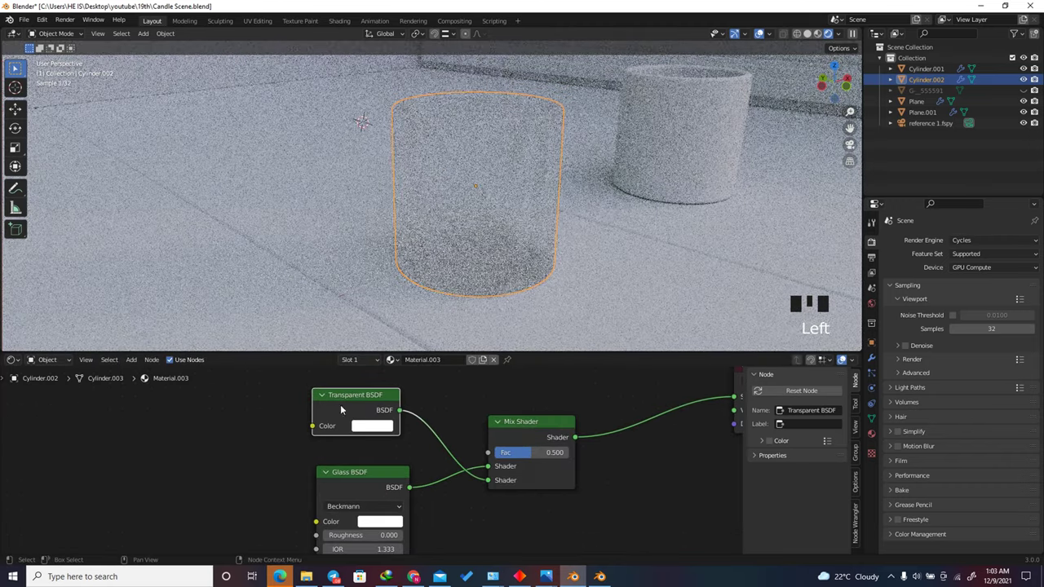
{"action": "scroll", "coordinate": [535, 482], "scroll_direction": "down", "scroll_amount": 9}
{"action": "scroll", "coordinate": [537, 467], "scroll_direction": "up", "scroll_amount": 2}
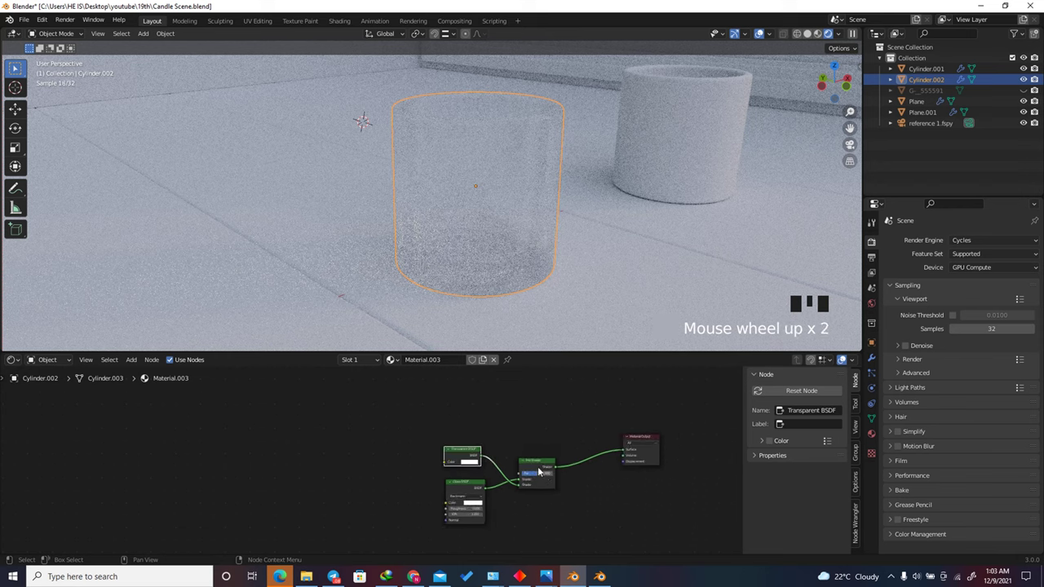
{"action": "left_click", "coordinate": [537, 467]}
{"action": "scroll", "coordinate": [502, 445], "scroll_direction": "up", "scroll_amount": 2}
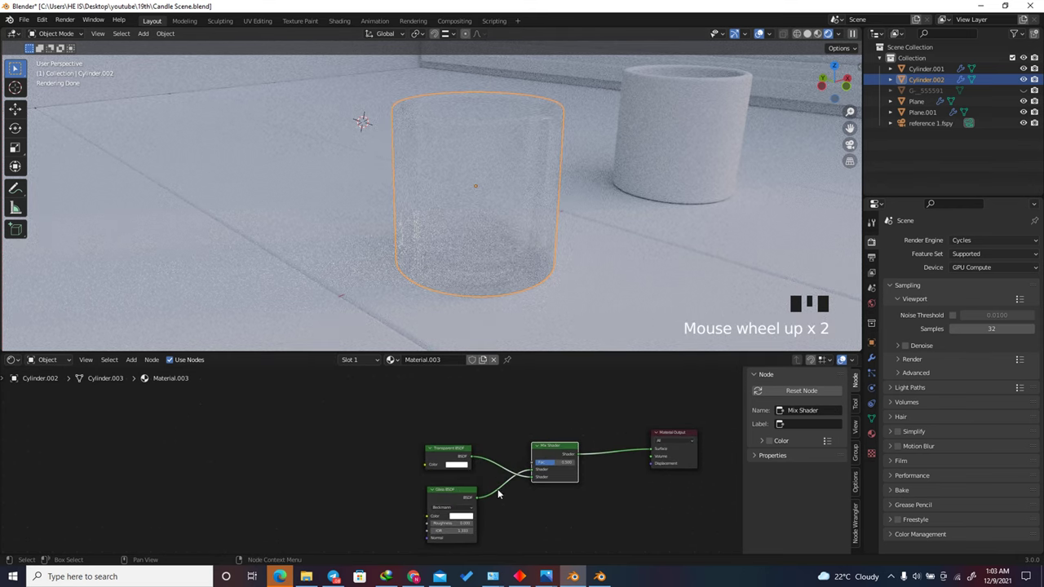
Step: Add a Light Path node above the Transparent BSDF node
{"action": "scroll", "coordinate": [463, 489], "scroll_direction": "down", "scroll_amount": 3}
{"action": "key", "text": "shift+a"}
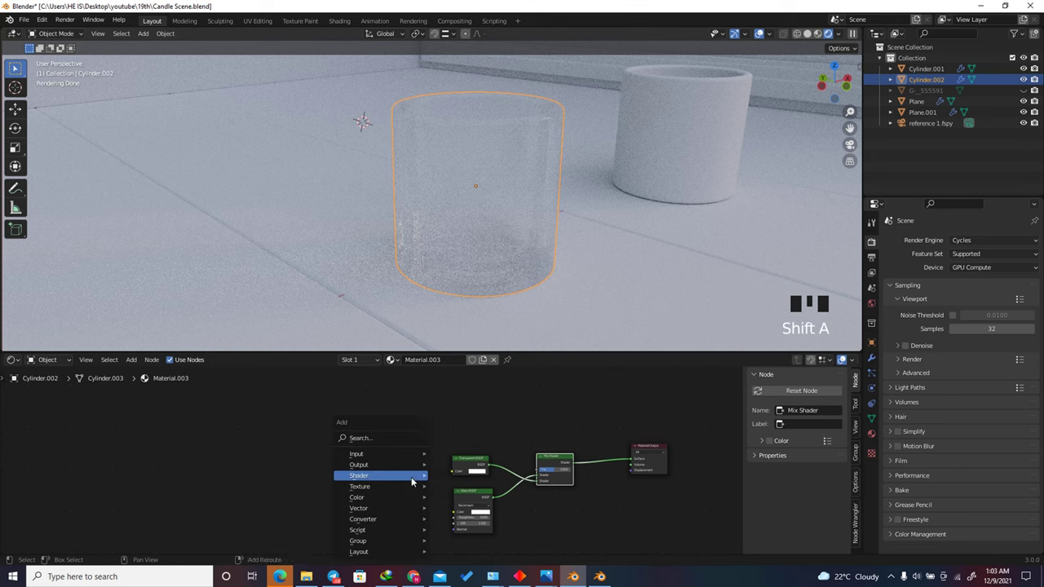
{"action": "type", "text": "light"}
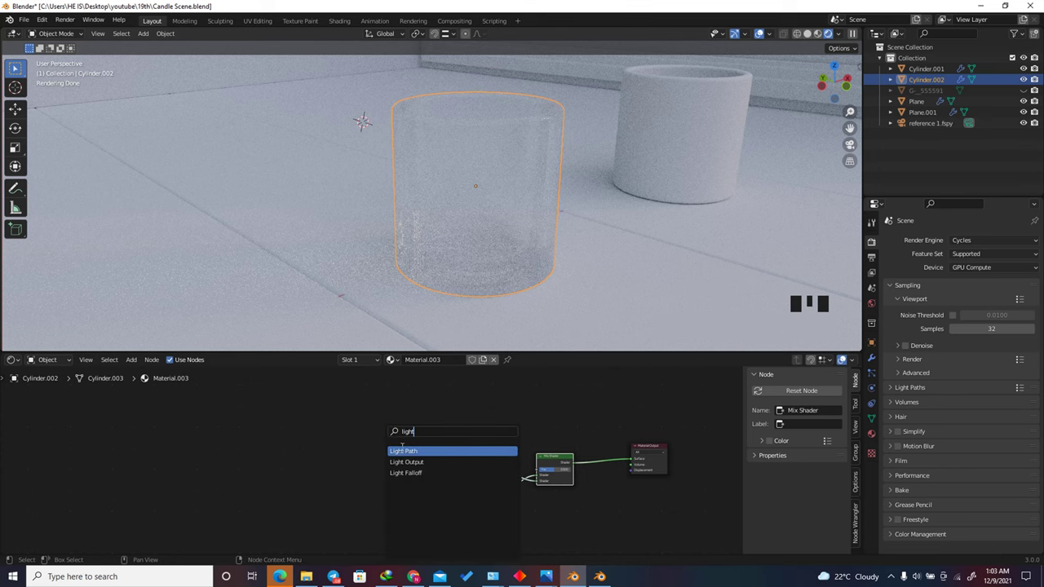
{"action": "key", "text": "Return"}
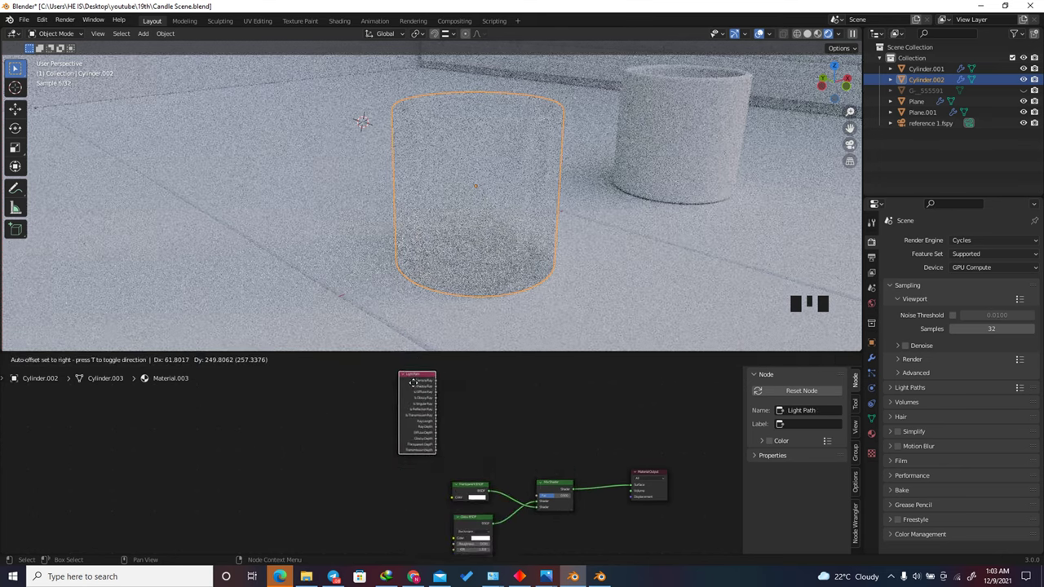
{"action": "left_click", "coordinate": [451, 408]}
{"action": "scroll", "coordinate": [518, 500], "scroll_direction": "up", "scroll_amount": 2}
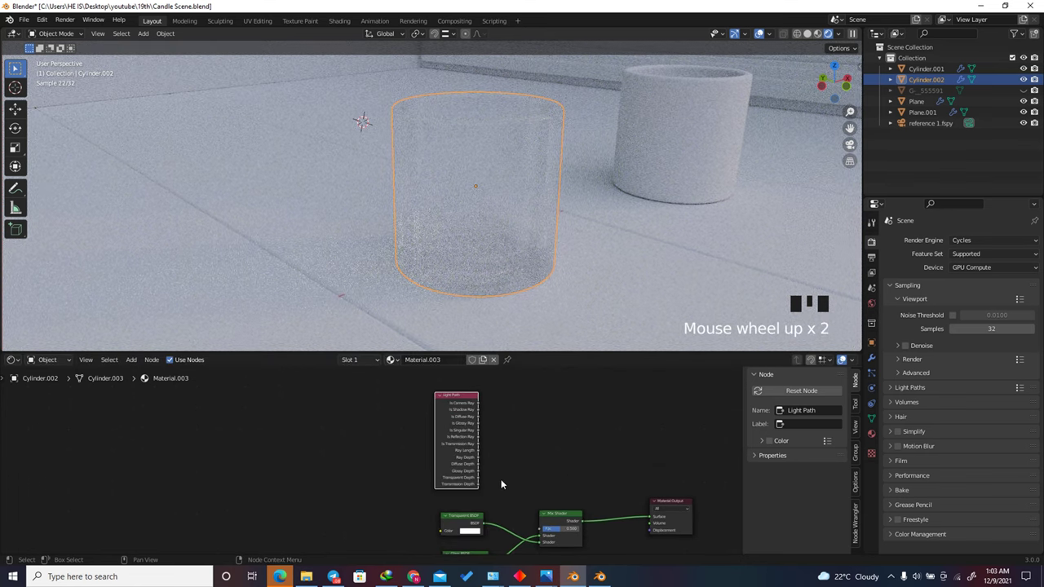
Step: Add a Math node beside the Light Path node and set its operation to Greater Than
{"action": "key", "text": "shift+a"}
{"action": "mouse_move", "coordinate": [486, 477]}
{"action": "left_click", "coordinate": [466, 440]}
{"action": "type", "text": "math"}
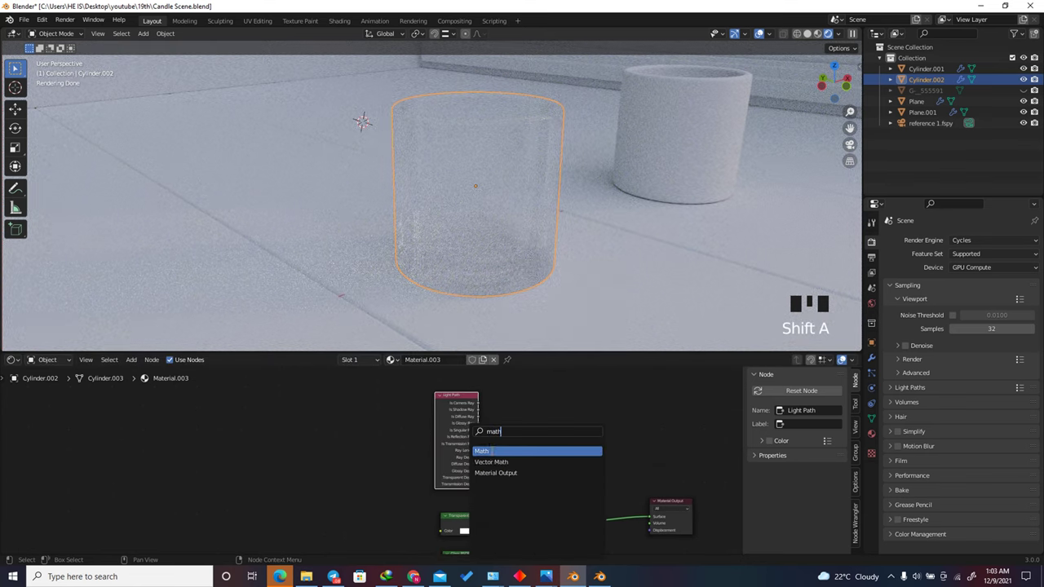
{"action": "key", "text": "Return"}
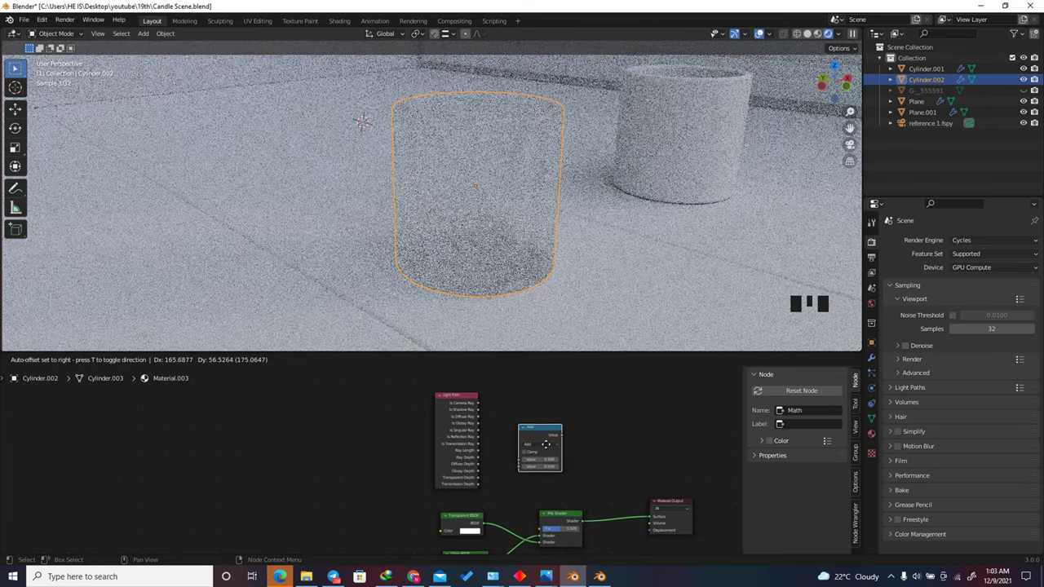
{"action": "left_click", "coordinate": [542, 444]}
{"action": "scroll", "coordinate": [567, 504], "scroll_direction": "up", "scroll_amount": 5}
{"action": "scroll", "coordinate": [567, 504], "scroll_direction": "up", "scroll_amount": 5}
{"action": "left_click", "coordinate": [548, 416]}
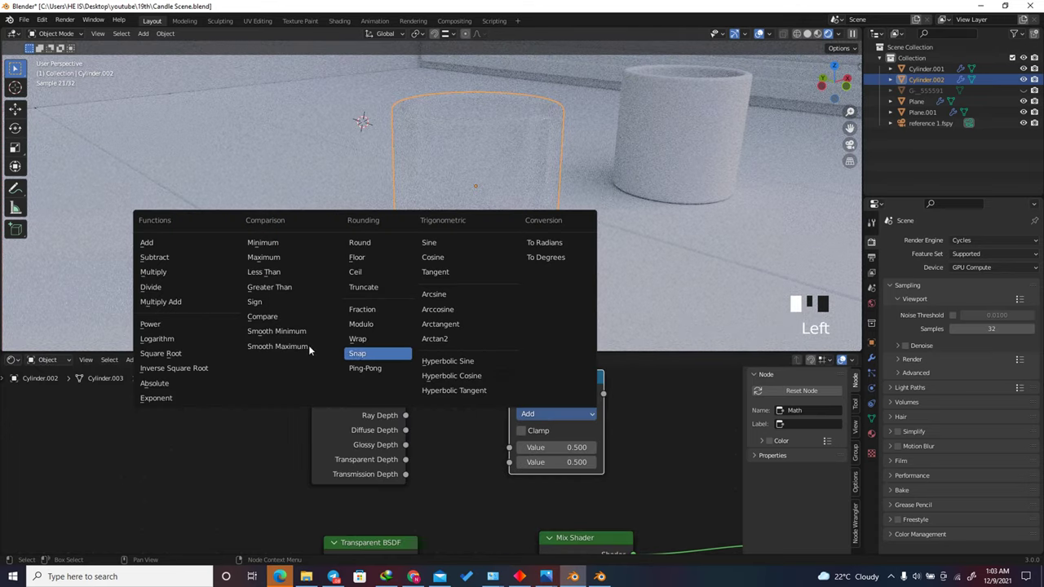
{"action": "left_click", "coordinate": [269, 287]}
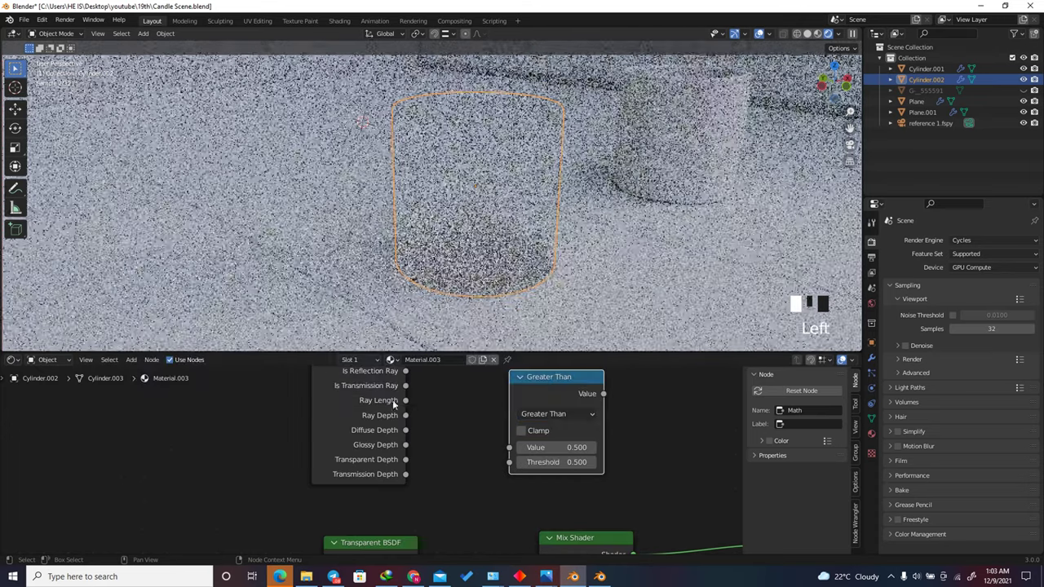
Step: Set the Greater Than node's threshold to 10
{"action": "scroll", "coordinate": [413, 481], "scroll_direction": "down", "scroll_amount": 5}
{"action": "scroll", "coordinate": [506, 464], "scroll_direction": "up", "scroll_amount": 4}
{"action": "left_click_drag", "start_coordinate": [512, 468], "coordinate": [512, 462]}
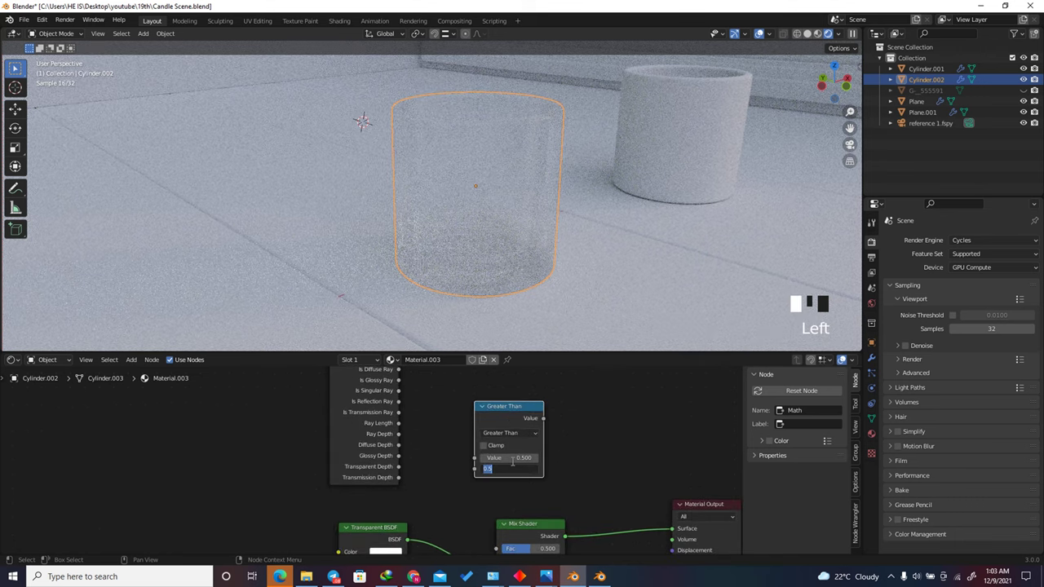
{"action": "scroll", "coordinate": [402, 442], "scroll_direction": "up", "scroll_amount": 2}
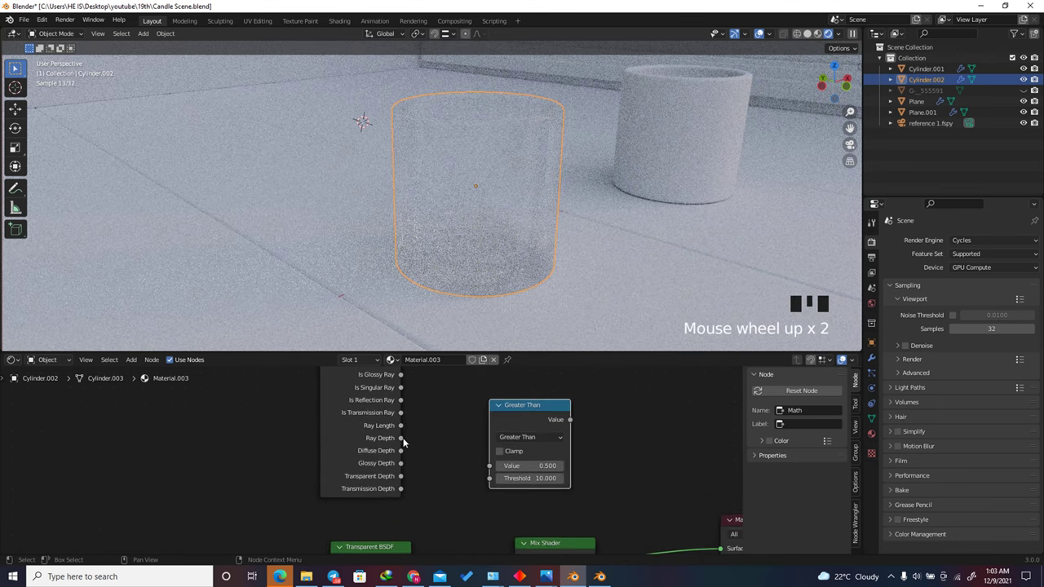
Step: Link the Light Path's Ray Depth to the Greater Than value input and its output to the Mix Shader's Fac
{"action": "double_click", "coordinate": [364, 434]}
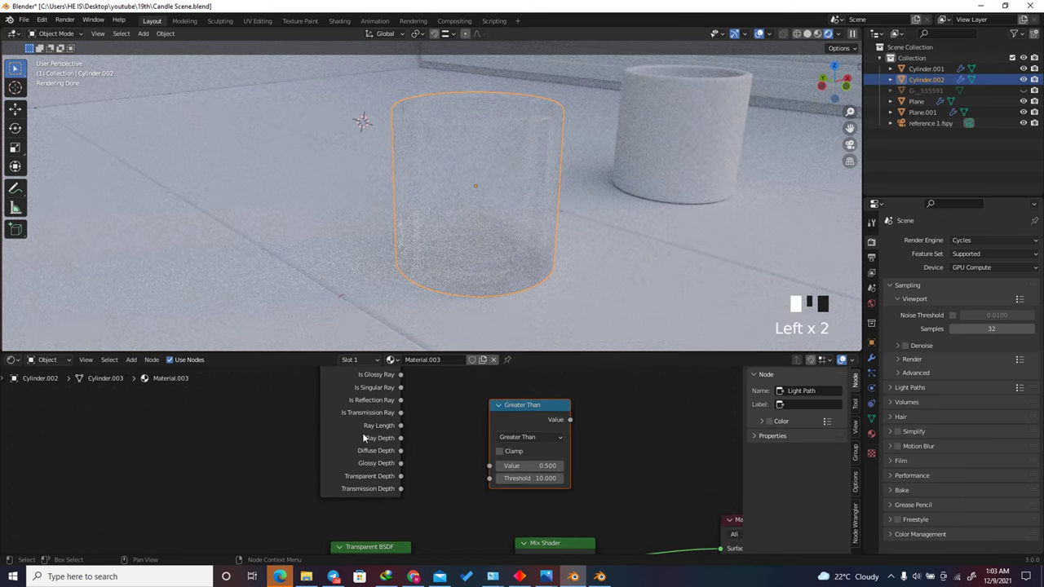
{"action": "left_click_drag", "start_coordinate": [400, 438], "coordinate": [490, 465]}
{"action": "scroll", "coordinate": [489, 465], "scroll_direction": "down", "scroll_amount": 7}
{"action": "scroll", "coordinate": [522, 424], "scroll_direction": "up", "scroll_amount": 3}
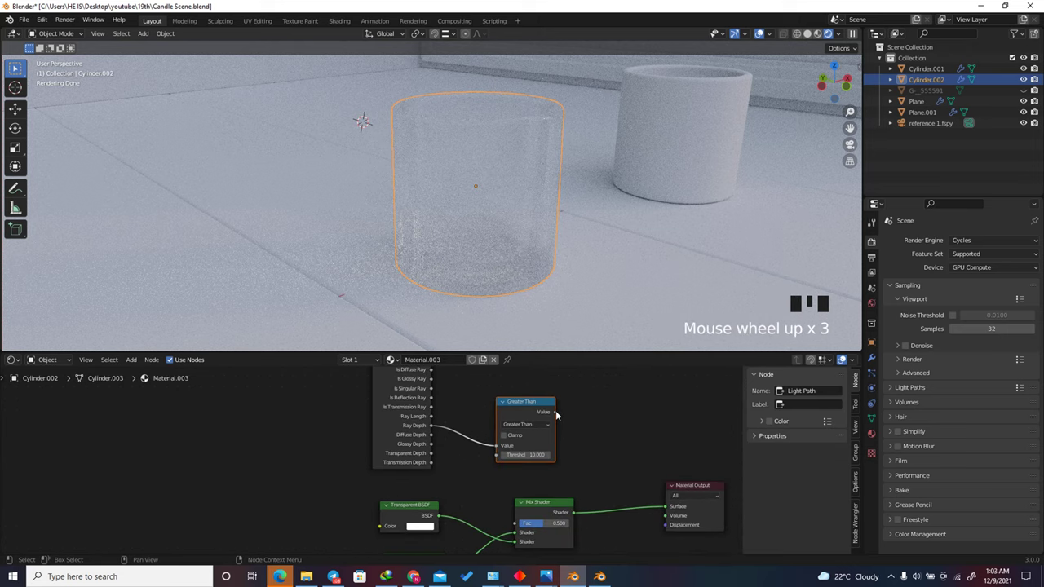
{"action": "left_click_drag", "start_coordinate": [555, 410], "coordinate": [516, 522]}
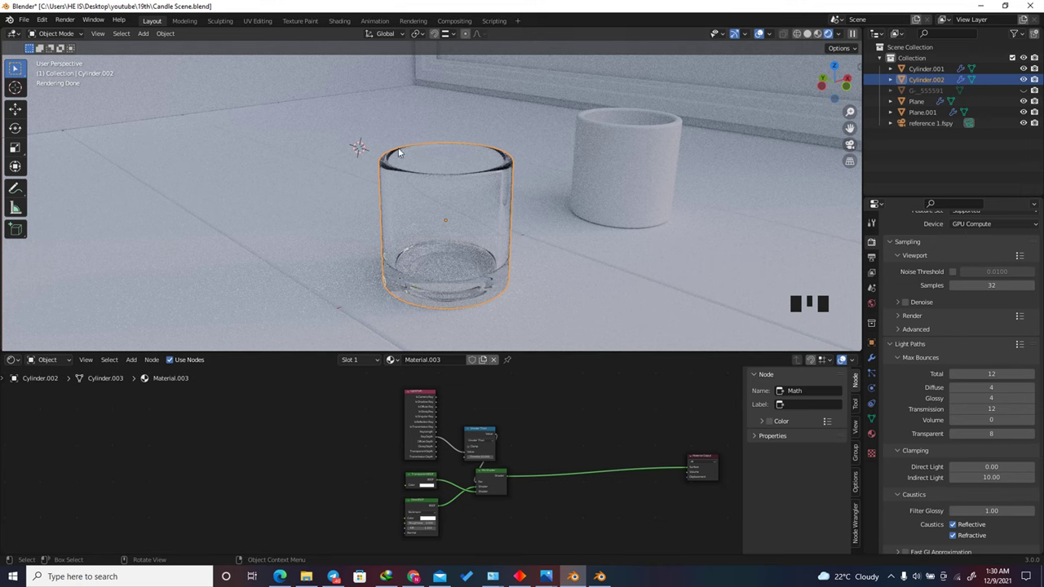
Step: Isolate the front glass in local view and enable the Transparent film option in the render settings
{"action": "key", "text": "KP_Divide"}
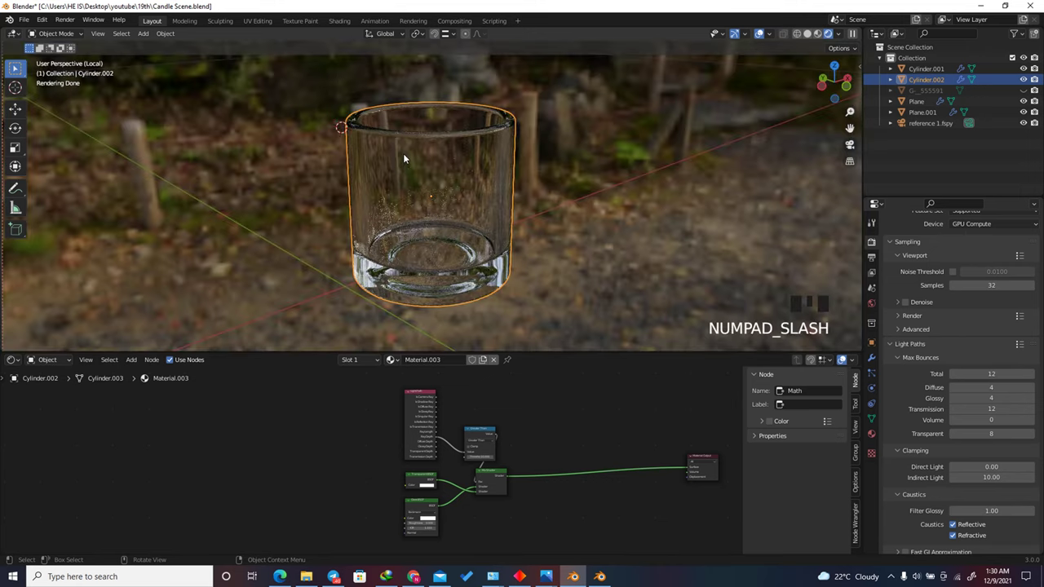
{"action": "left_click_drag", "start_coordinate": [815, 98], "coordinate": [832, 81]}
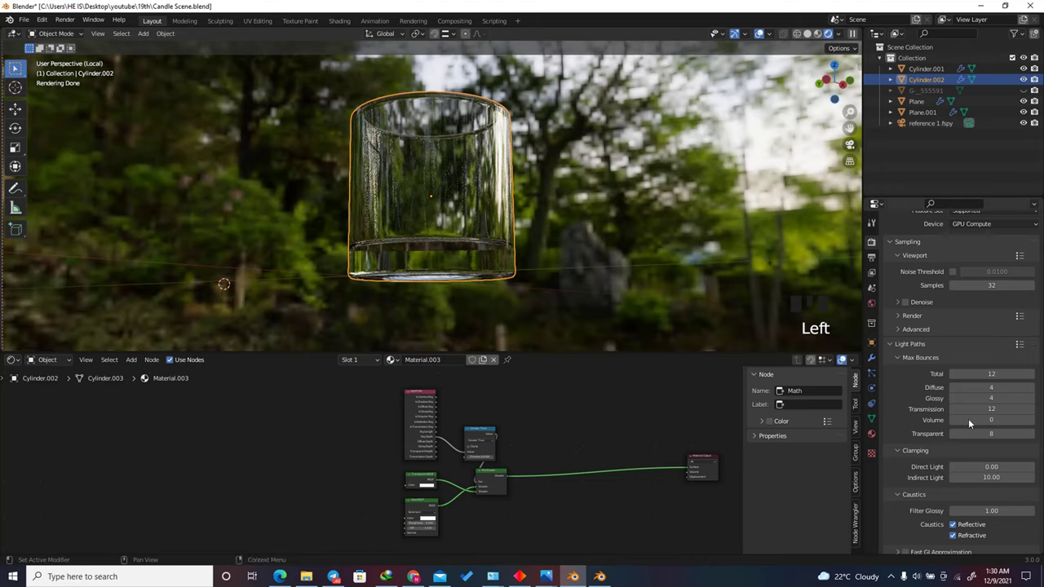
{"action": "scroll", "coordinate": [888, 441], "scroll_direction": "down", "scroll_amount": 7}
{"action": "scroll", "coordinate": [932, 421], "scroll_direction": "down", "scroll_amount": 4}
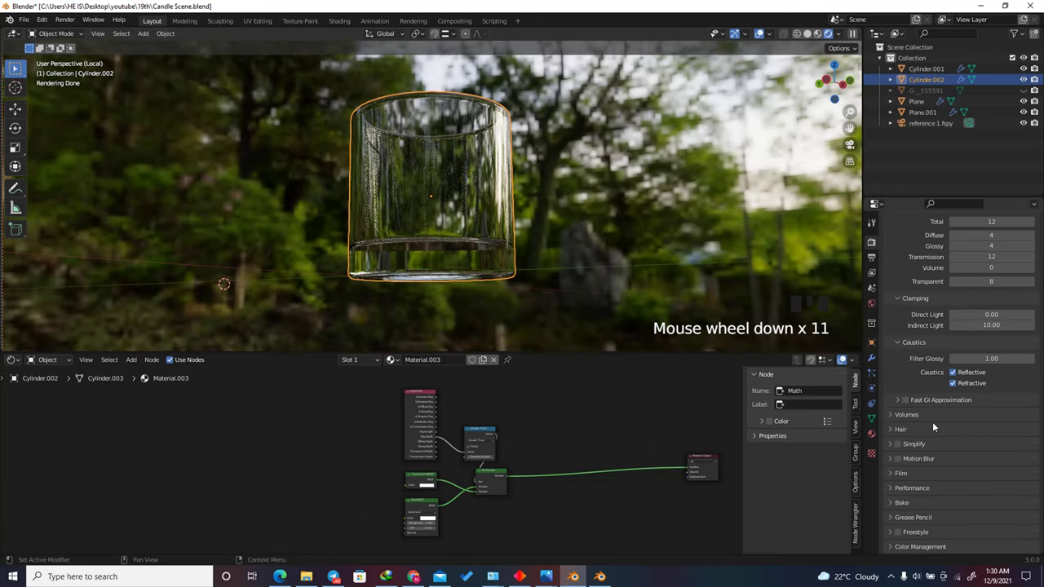
{"action": "left_click", "coordinate": [900, 473]}
{"action": "scroll", "coordinate": [933, 526], "scroll_direction": "down", "scroll_amount": 6}
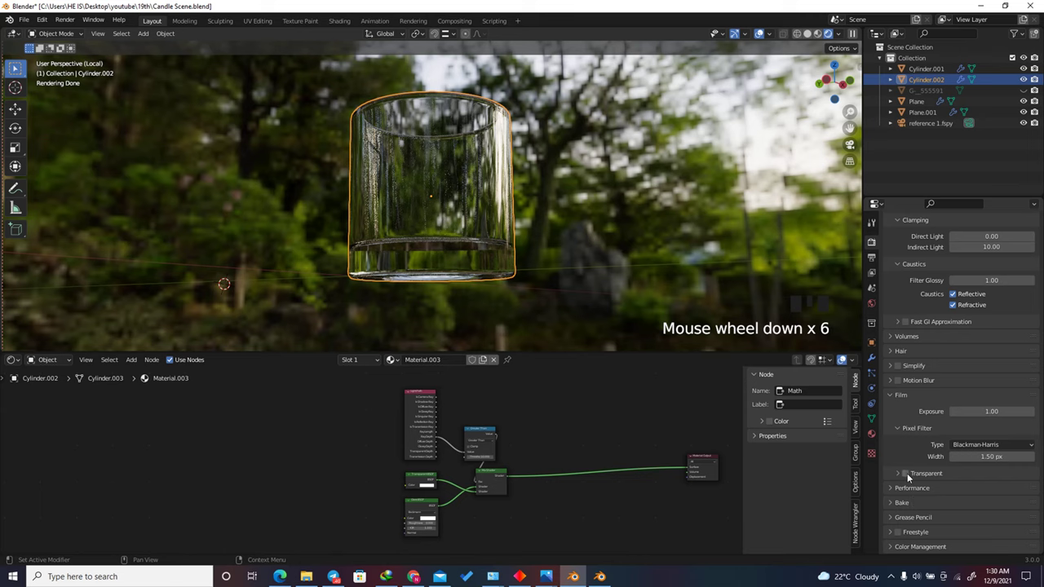
{"action": "left_click", "coordinate": [904, 473]}
{"action": "left_click_drag", "start_coordinate": [831, 81], "coordinate": [416, 91]}
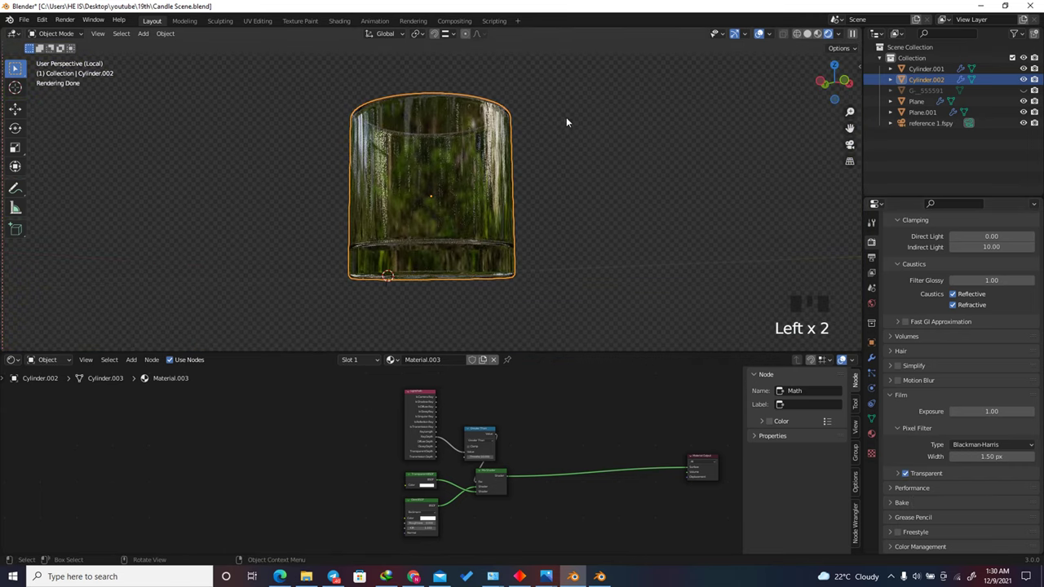
{"action": "scroll", "coordinate": [396, 167], "scroll_direction": "up", "scroll_amount": 1}
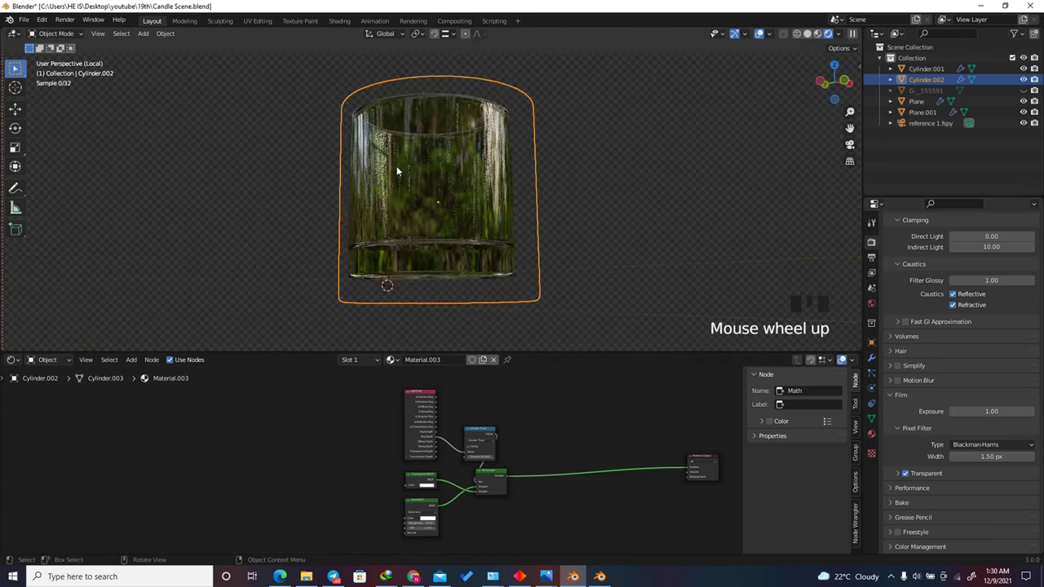
Step: Import the Fingerprints009_2K_Roughness.jpg image from the file explorer into the glass material as an Image Texture node
{"action": "left_click", "coordinate": [307, 576]}
{"action": "left_click_drag", "start_coordinate": [427, 87], "coordinate": [285, 446]}
{"action": "scroll", "coordinate": [326, 481], "scroll_direction": "down", "scroll_amount": 8}
{"action": "left_click_drag", "start_coordinate": [314, 487], "coordinate": [293, 440]}
{"action": "scroll", "coordinate": [351, 479], "scroll_direction": "up", "scroll_amount": 11}
{"action": "scroll", "coordinate": [398, 454], "scroll_direction": "down", "scroll_amount": 4}
{"action": "scroll", "coordinate": [379, 408], "scroll_direction": "up", "scroll_amount": 12}
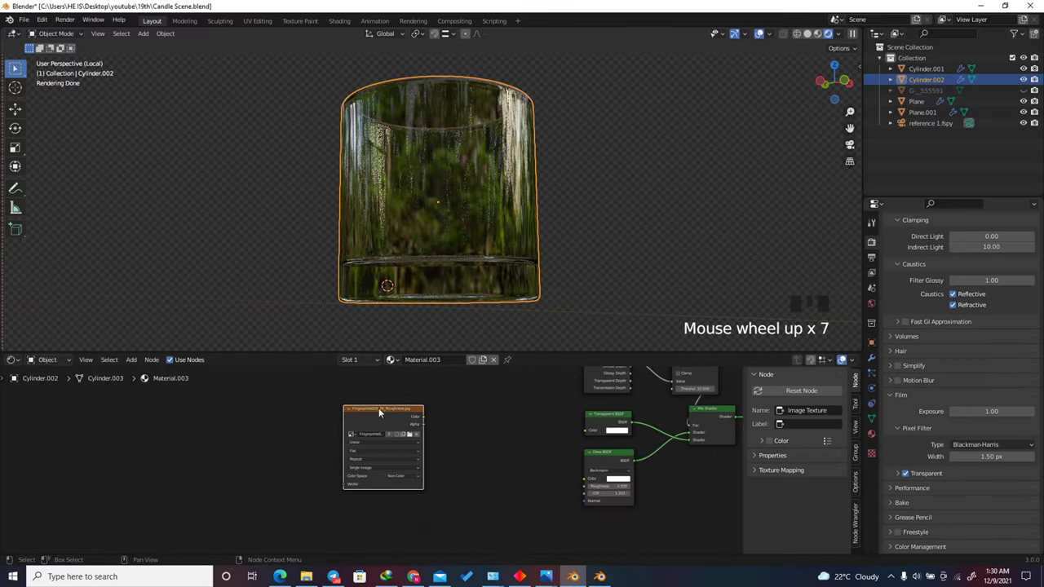
Step: Add Mapping and Texture Coordinate nodes to the fingerprint Image Texture using Node Wrangler, spacing them out from the texture
{"action": "left_click", "coordinate": [376, 401]}
{"action": "scroll", "coordinate": [397, 425], "scroll_direction": "down", "scroll_amount": 7}
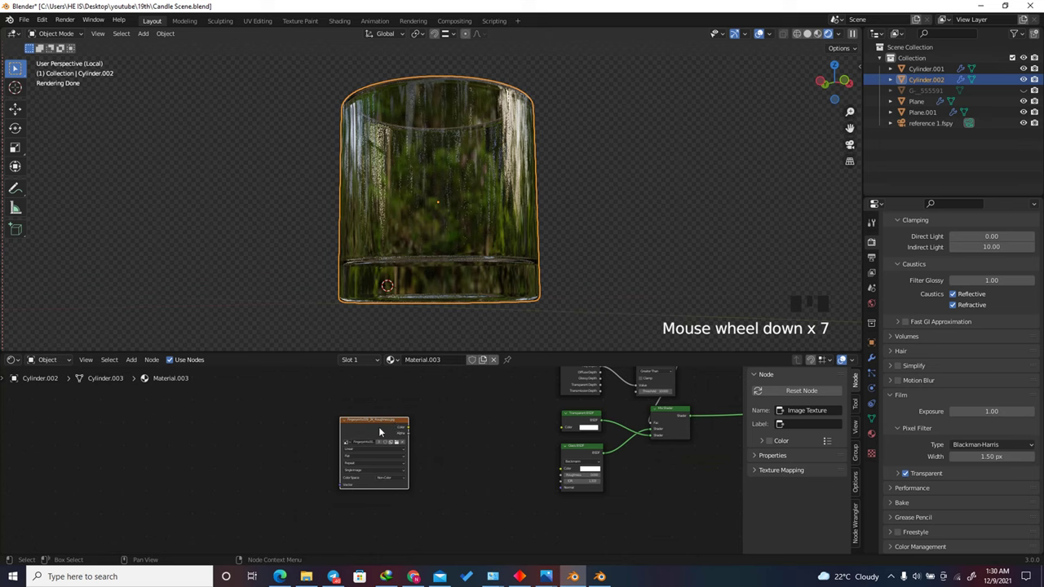
{"action": "key", "text": "ctrl+t"}
{"action": "scroll", "coordinate": [279, 430], "scroll_direction": "up", "scroll_amount": 2}
{"action": "scroll", "coordinate": [279, 425], "scroll_direction": "up", "scroll_amount": 2}
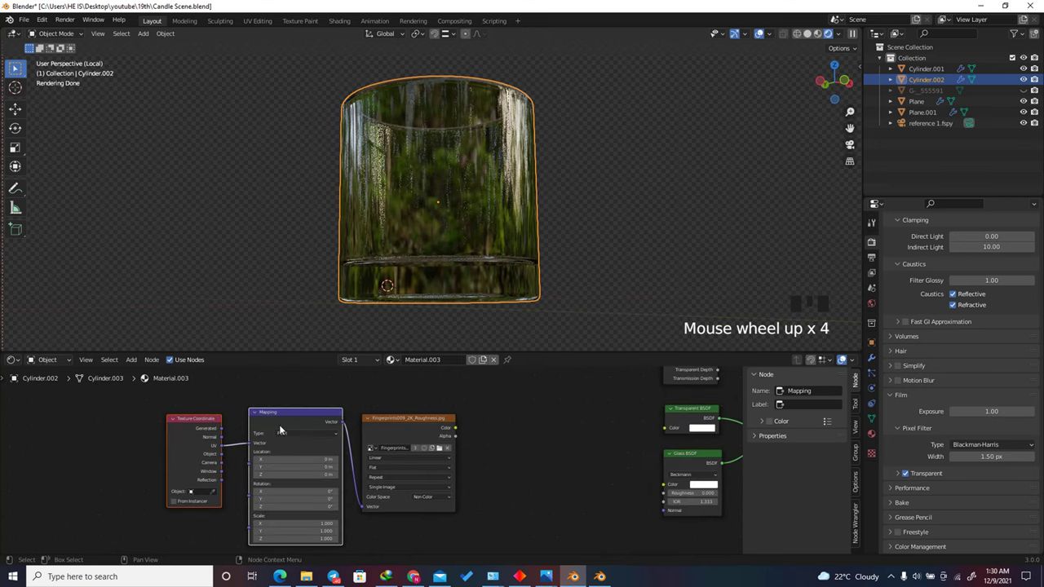
{"action": "left_click_drag", "start_coordinate": [278, 424], "coordinate": [239, 428]}
{"action": "scroll", "coordinate": [302, 446], "scroll_direction": "down", "scroll_amount": 7}
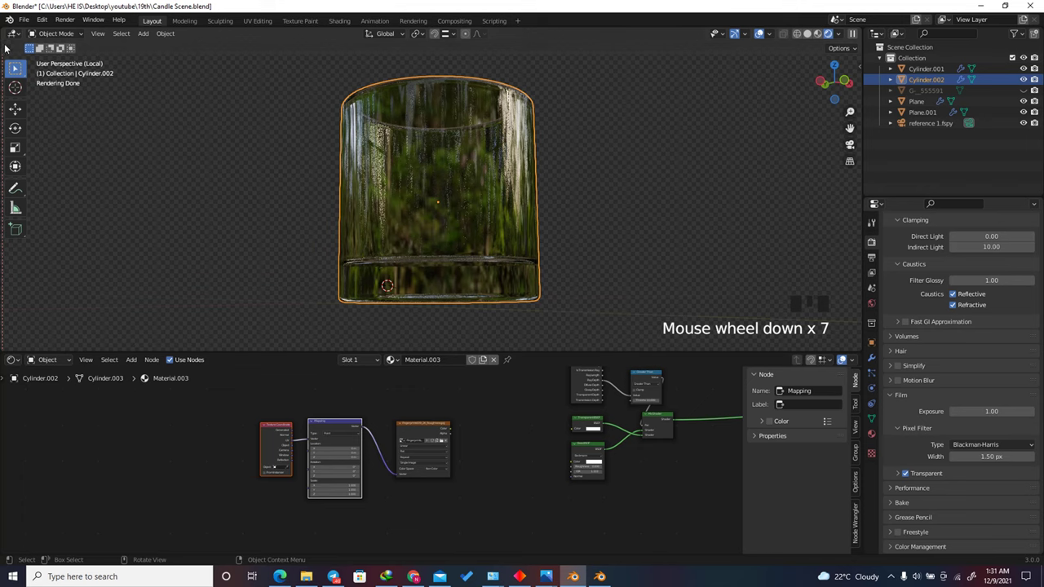
Step: Check the Node Wrangler add-on in the preferences by searching for "node", and close the preferences
{"action": "left_click", "coordinate": [41, 19]}
{"action": "left_click", "coordinate": [75, 174]}
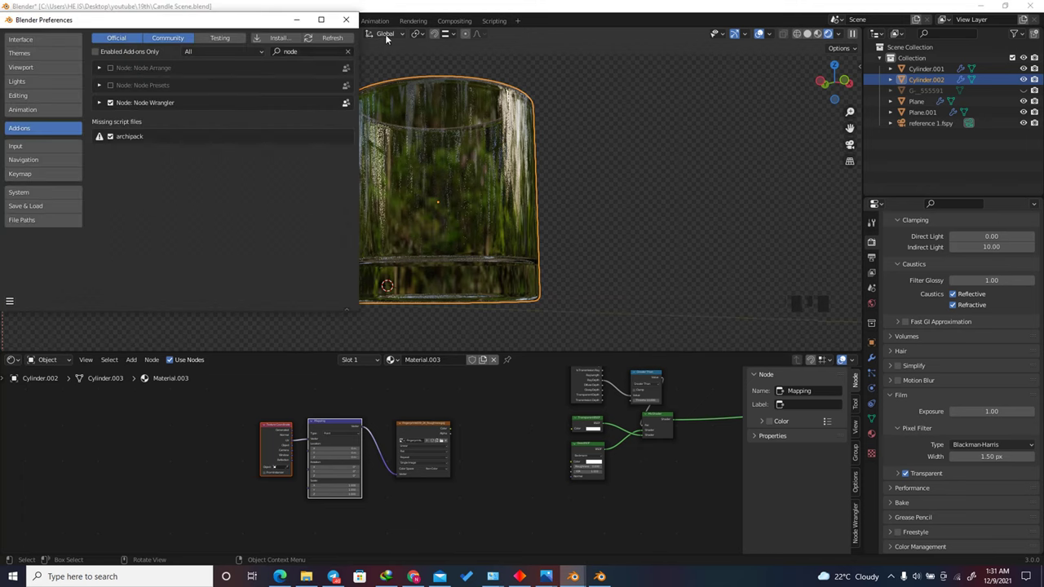
{"action": "left_click", "coordinate": [299, 52]}
{"action": "type", "text": "node"}
{"action": "left_click", "coordinate": [11, 301]}
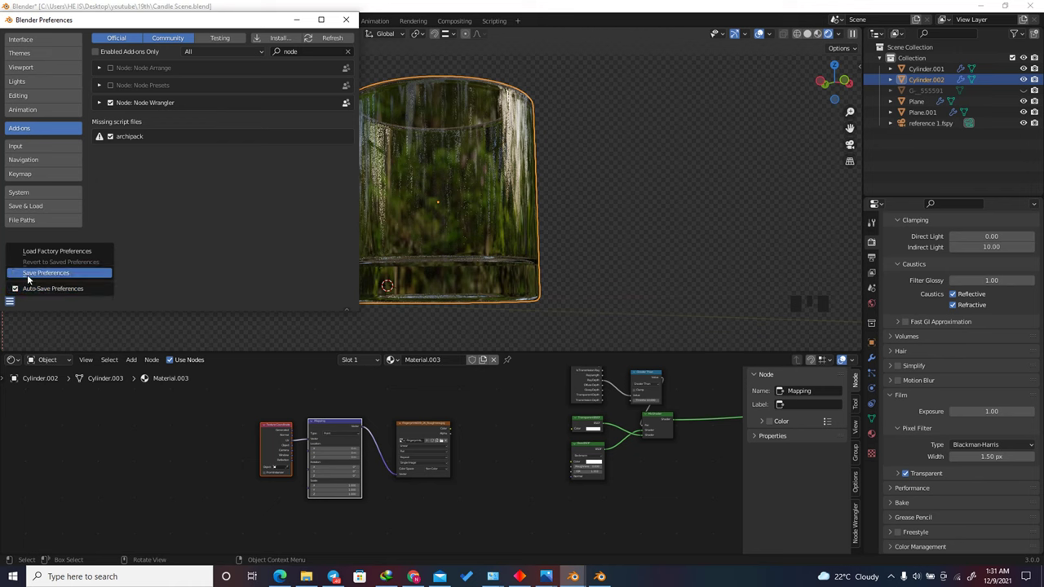
{"action": "left_click", "coordinate": [33, 285]}
{"action": "left_click", "coordinate": [347, 19]}
{"action": "scroll", "coordinate": [264, 432], "scroll_direction": "up", "scroll_amount": 4}
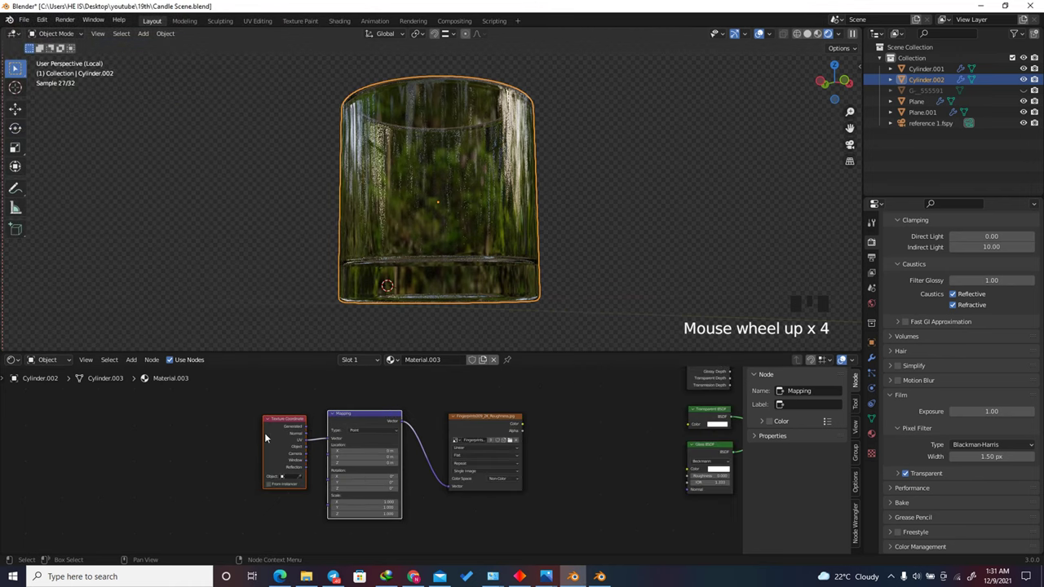
{"action": "left_click", "coordinate": [365, 385]}
{"action": "left_click", "coordinate": [300, 444]}
{"action": "left_click", "coordinate": [296, 453]}
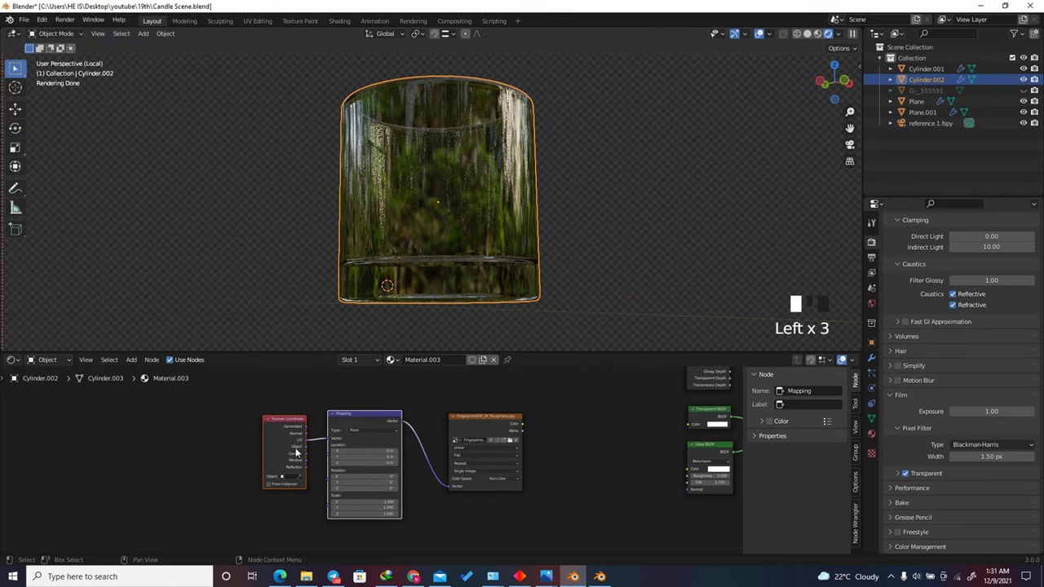
{"action": "left_click", "coordinate": [361, 428]}
{"action": "scroll", "coordinate": [497, 454], "scroll_direction": "up", "scroll_amount": 7}
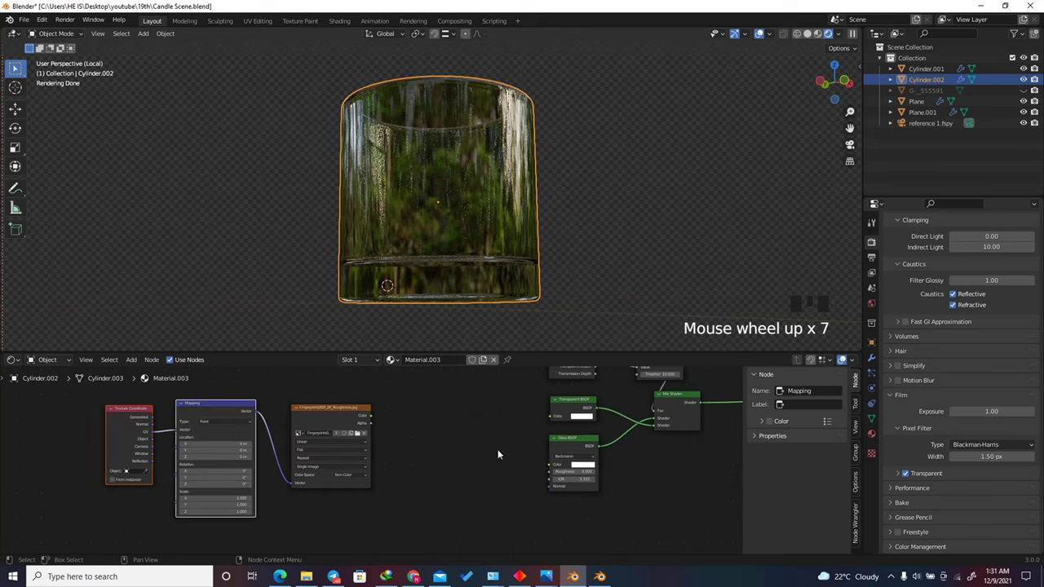
Step: Link the fingerprint Image Texture's Color output to the Glass BSDF's Roughness input
{"action": "left_click", "coordinate": [380, 423]}
{"action": "left_click", "coordinate": [383, 424]}
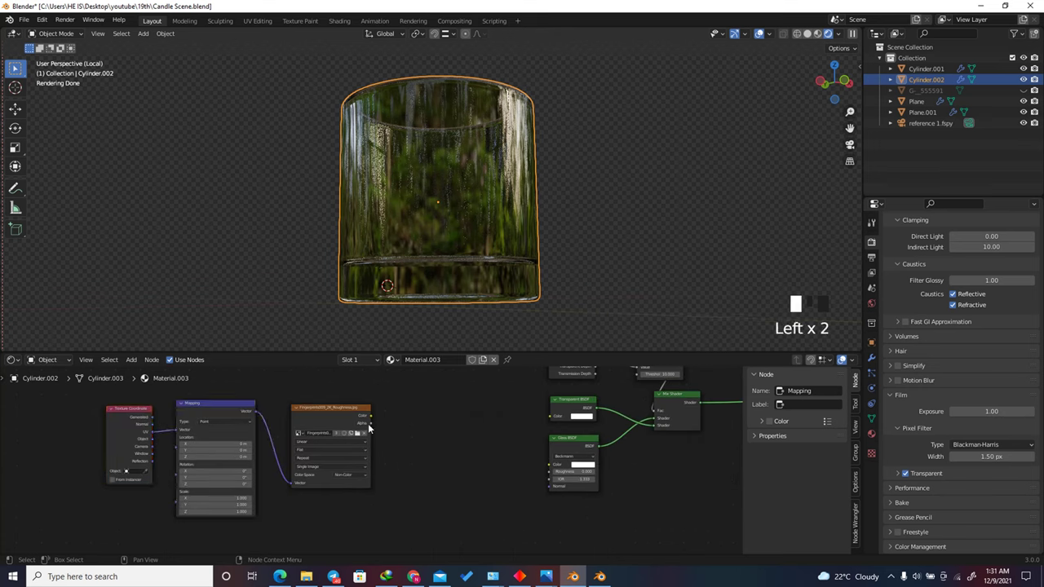
{"action": "left_click_drag", "start_coordinate": [369, 418], "coordinate": [551, 471]}
{"action": "scroll", "coordinate": [551, 471], "scroll_direction": "down", "scroll_amount": 6}
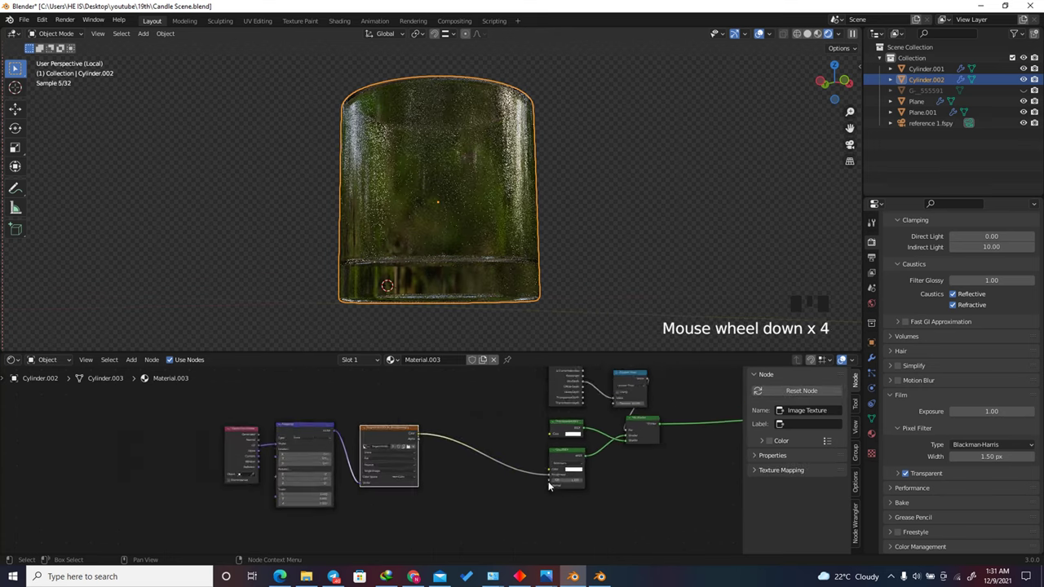
{"action": "scroll", "coordinate": [357, 415], "scroll_direction": "up", "scroll_amount": 3}
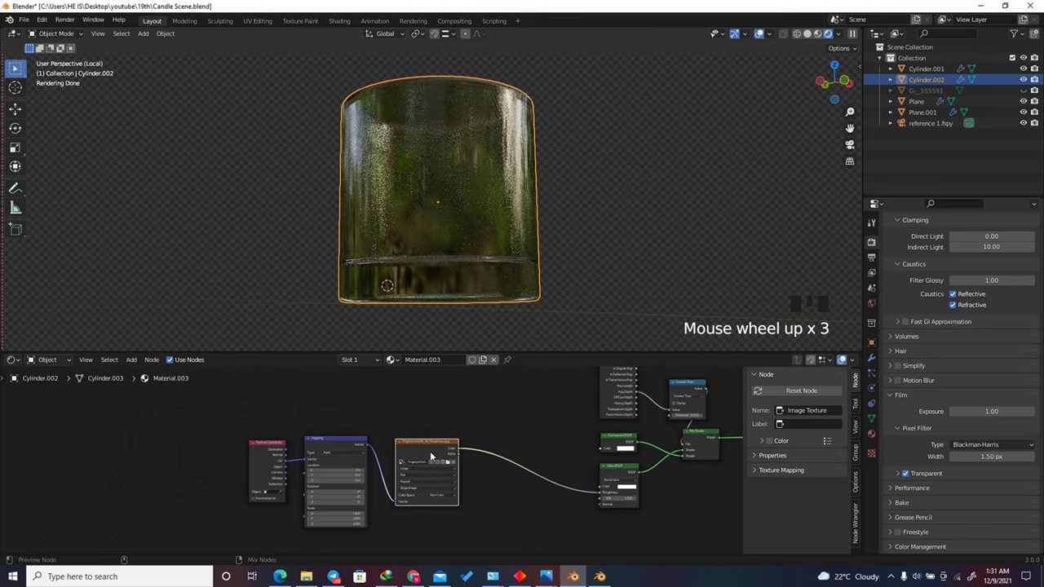
Step: Preview the fingerprint Image Texture directly on the glass and inspect its mapping from several angles
{"action": "left_click", "coordinate": [418, 450], "text": "ctrl+shift"}
{"action": "left_click_drag", "start_coordinate": [832, 82], "coordinate": [752, 97]}
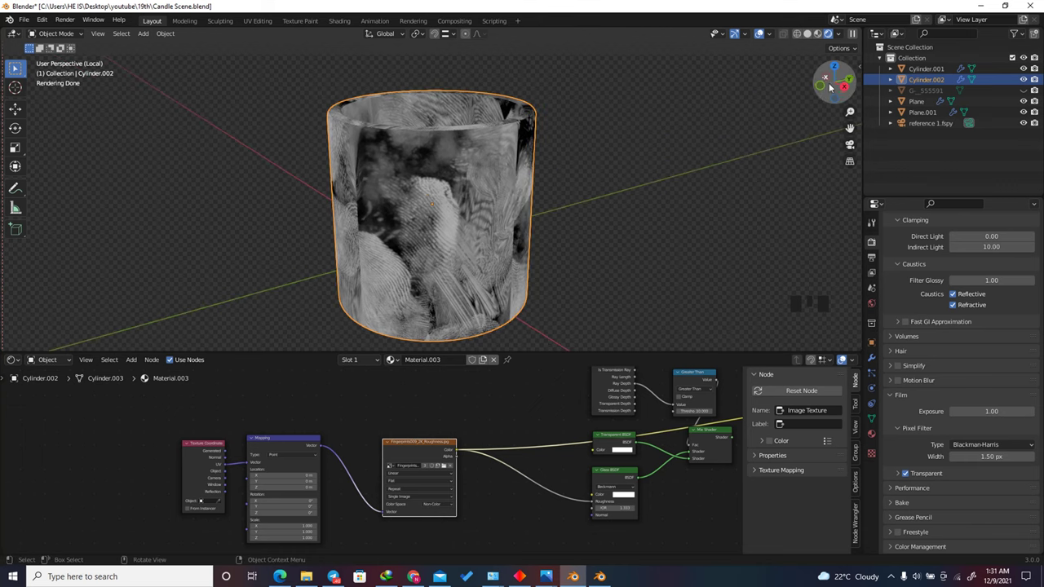
{"action": "left_click_drag", "start_coordinate": [827, 85], "coordinate": [813, 94]}
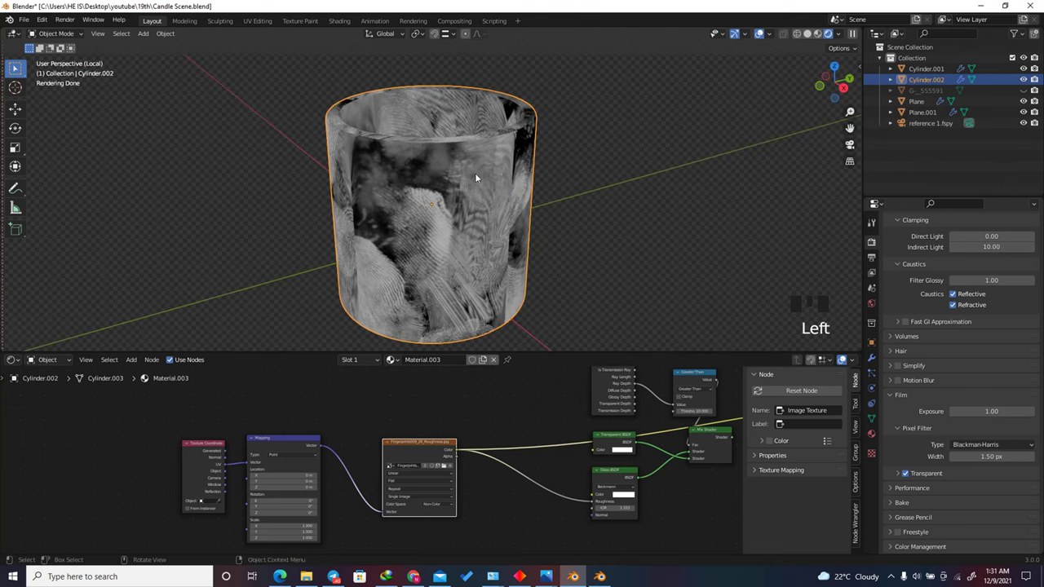
Step: Unwrap all of the glass's faces with Smart UV Project, using an island margin of 0.01
{"action": "key", "text": "Tab"}
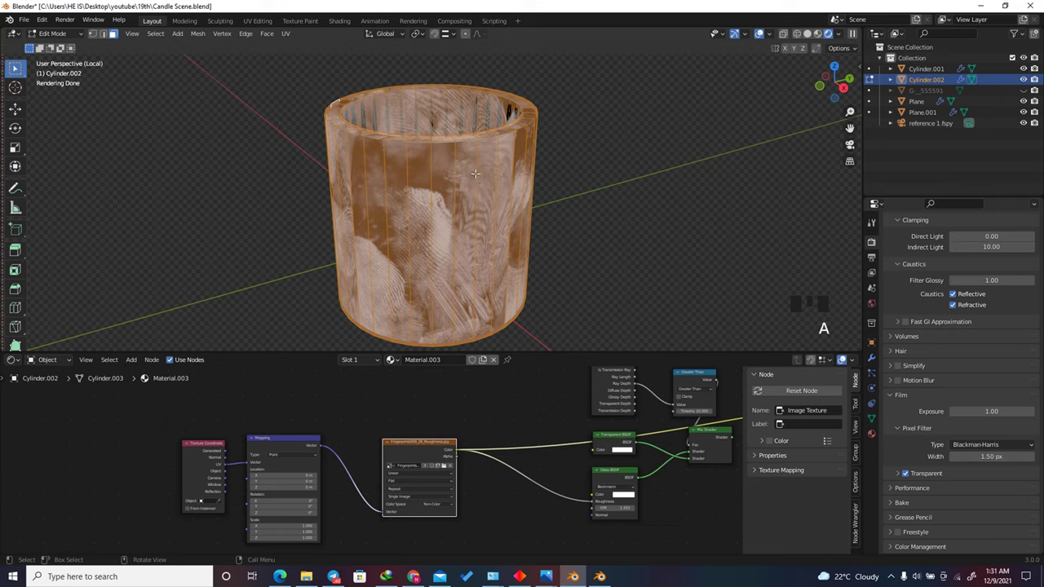
{"action": "key", "text": "u"}
{"action": "left_click", "coordinate": [447, 173]}
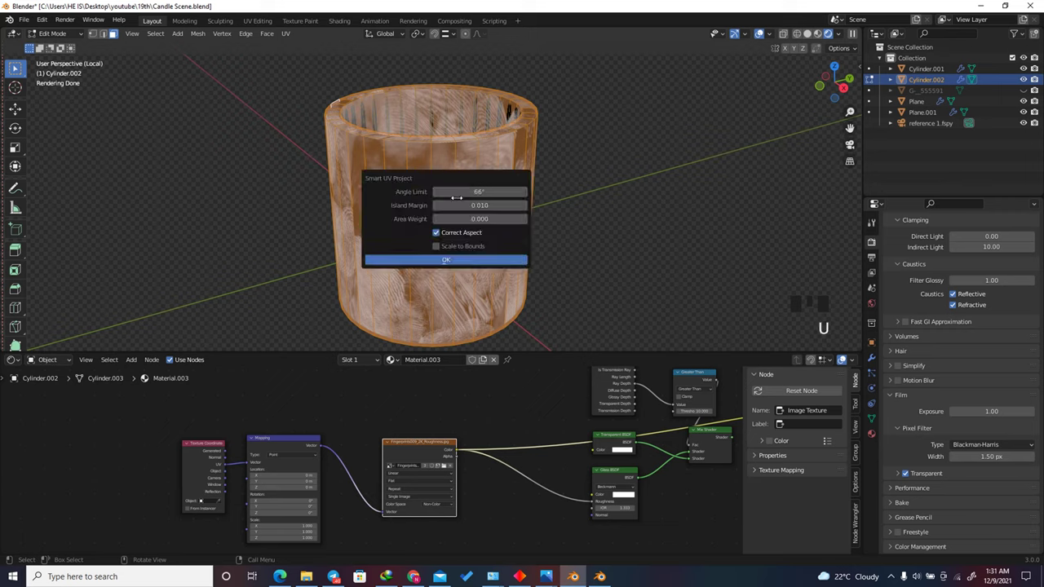
{"action": "left_click", "coordinate": [454, 205]}
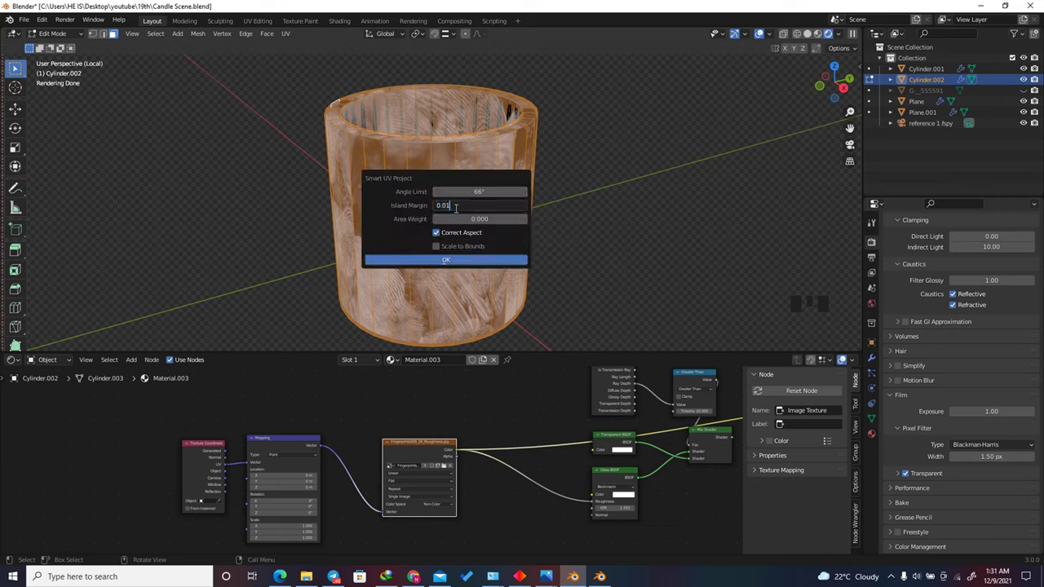
{"action": "left_click", "coordinate": [445, 260]}
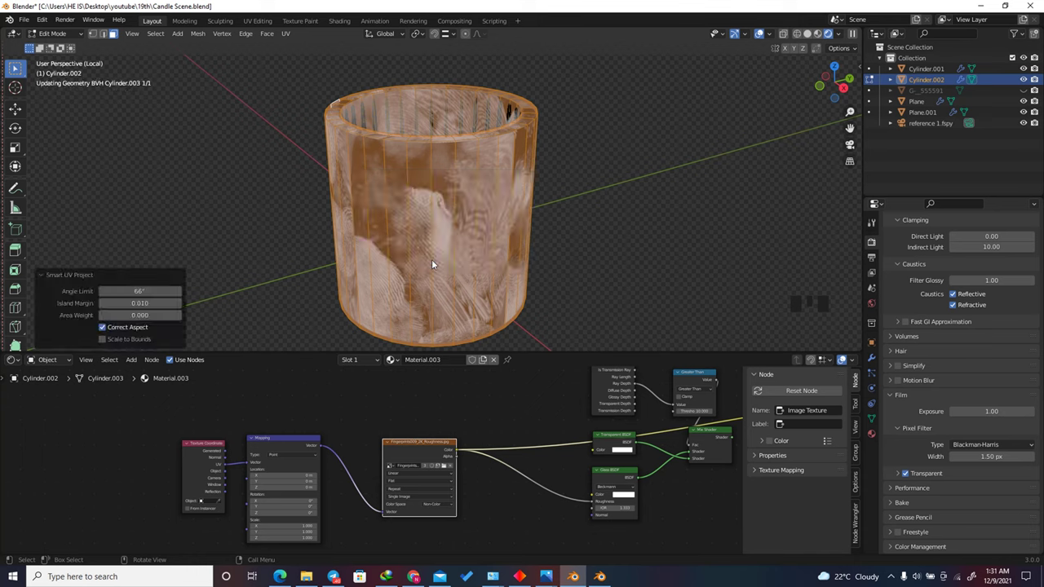
{"action": "key", "text": "Tab"}
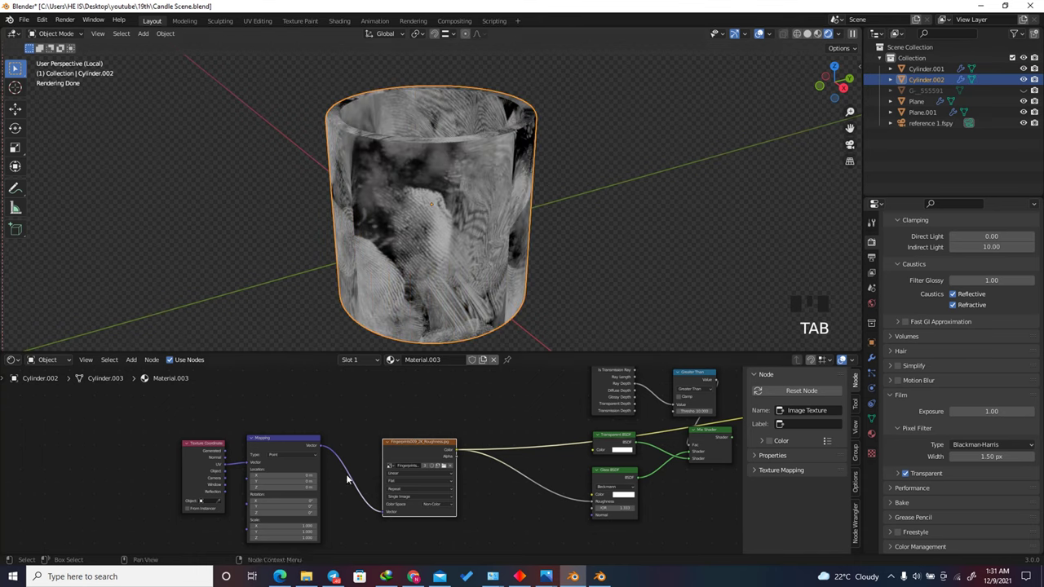
Step: Link the Texture Coordinate's Generated output to the Mapping node's Vector input in place of UV
{"action": "scroll", "coordinate": [231, 488], "scroll_direction": "up", "scroll_amount": 4}
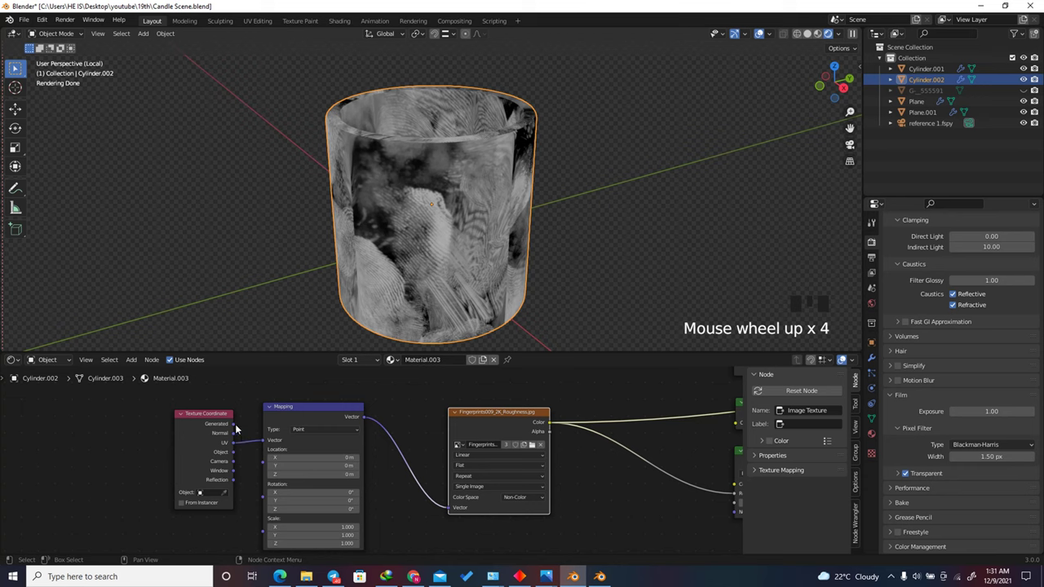
{"action": "left_click_drag", "start_coordinate": [235, 429], "coordinate": [264, 446]}
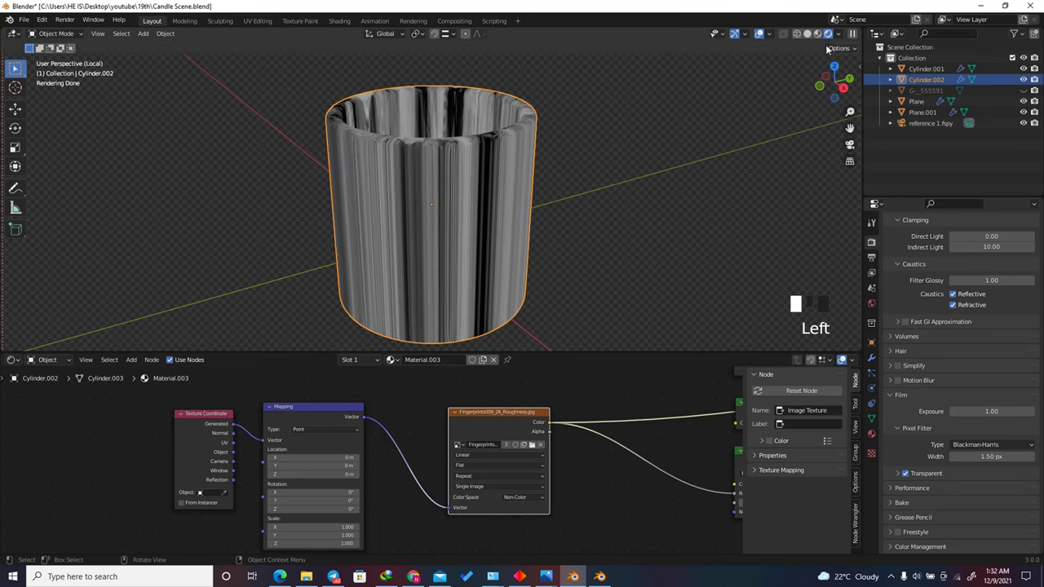
{"action": "left_click_drag", "start_coordinate": [832, 81], "coordinate": [805, 72]}
Step: Set the fingerprint Image Texture's projection to Box and inspect the glass surface
{"action": "scroll", "coordinate": [481, 507], "scroll_direction": "up", "scroll_amount": 5}
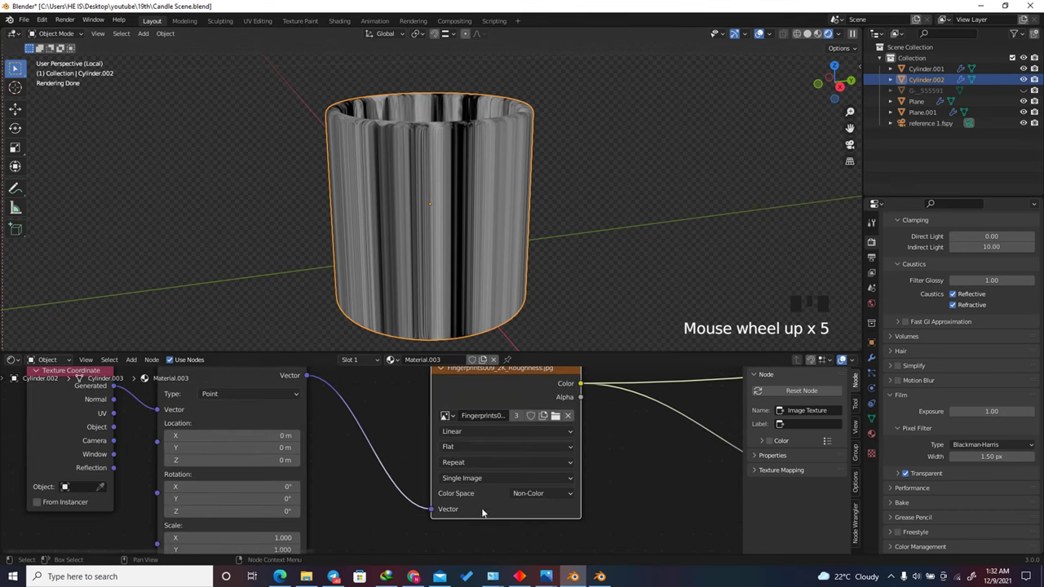
{"action": "scroll", "coordinate": [441, 481], "scroll_direction": "down", "scroll_amount": 2}
{"action": "scroll", "coordinate": [442, 482], "scroll_direction": "up", "scroll_amount": 3}
{"action": "left_click", "coordinate": [451, 459]}
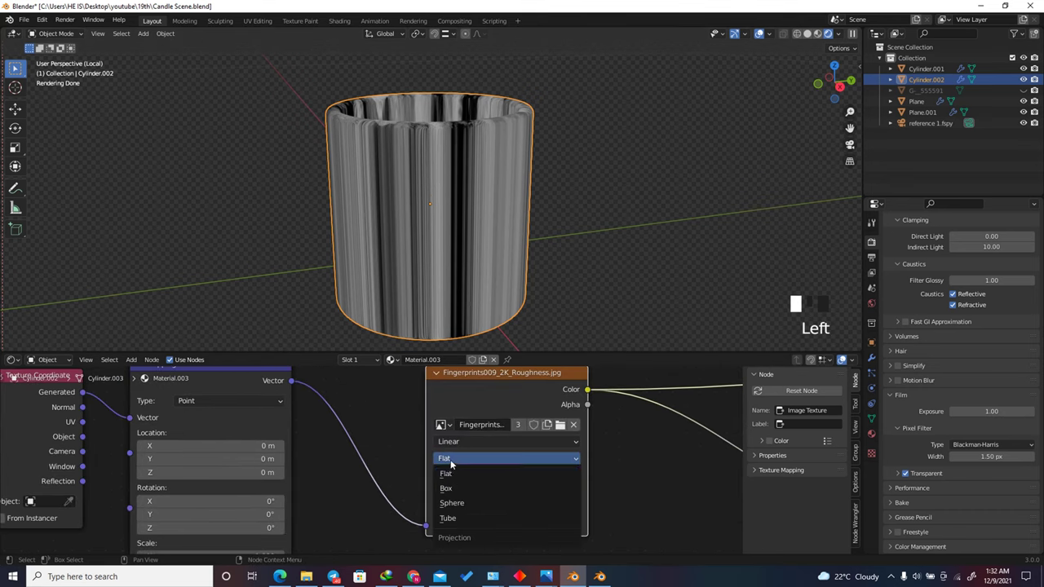
{"action": "left_click", "coordinate": [450, 487]}
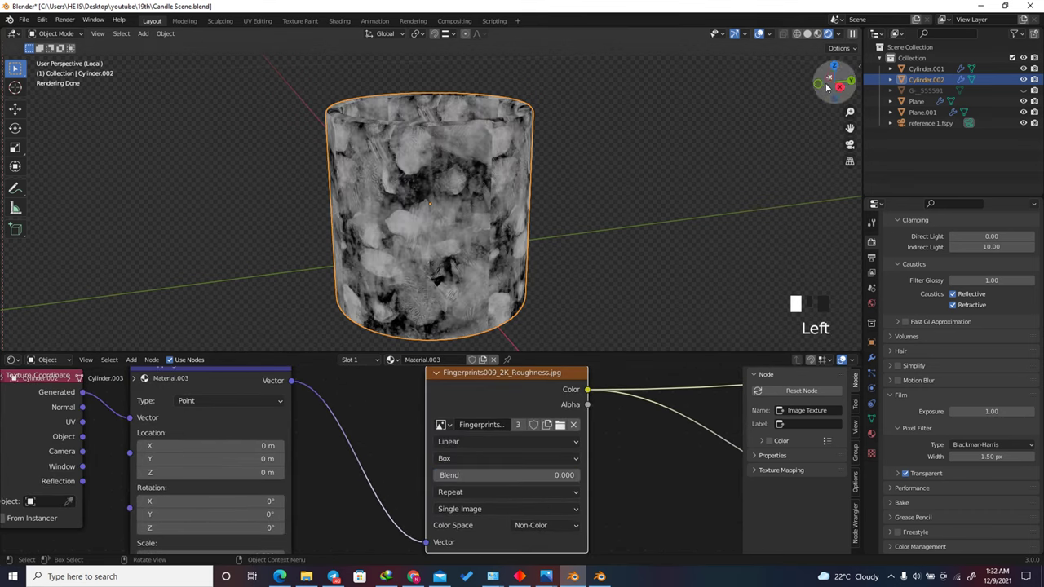
{"action": "left_click_drag", "start_coordinate": [832, 81], "coordinate": [798, 75]}
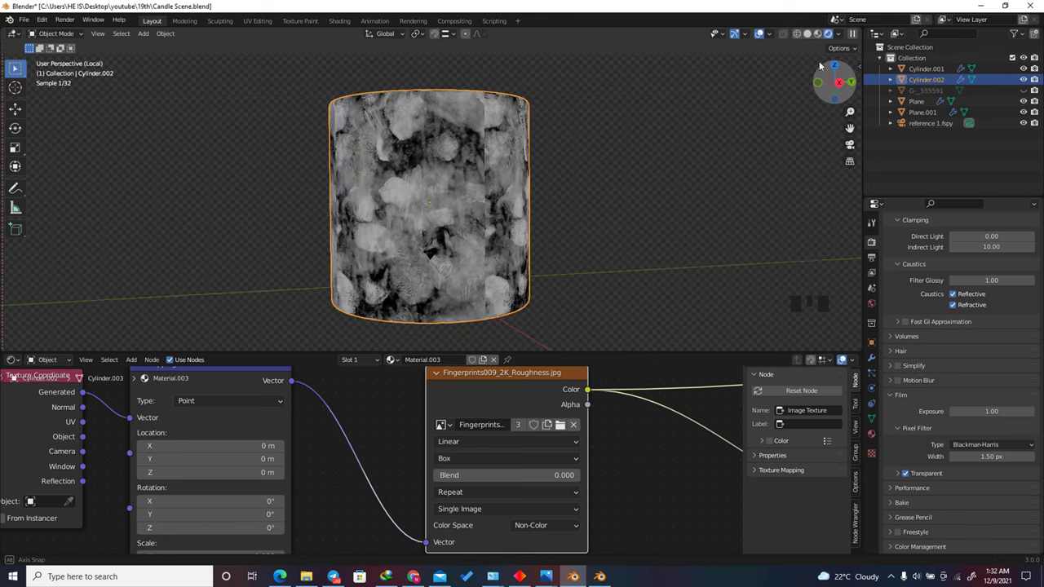
Step: Set the Box projection's Blend to 0.2 and inspect the texture seams on the glass
{"action": "scroll", "coordinate": [470, 465], "scroll_direction": "up", "scroll_amount": 4}
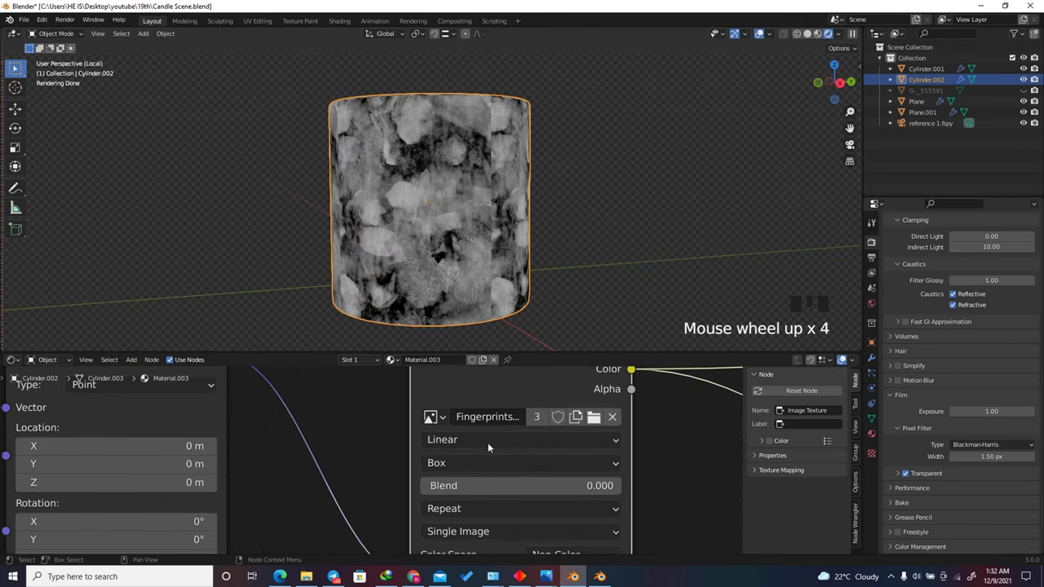
{"action": "left_click", "coordinate": [458, 485]}
{"action": "type", "text": ".2"}
{"action": "key", "text": "Return"}
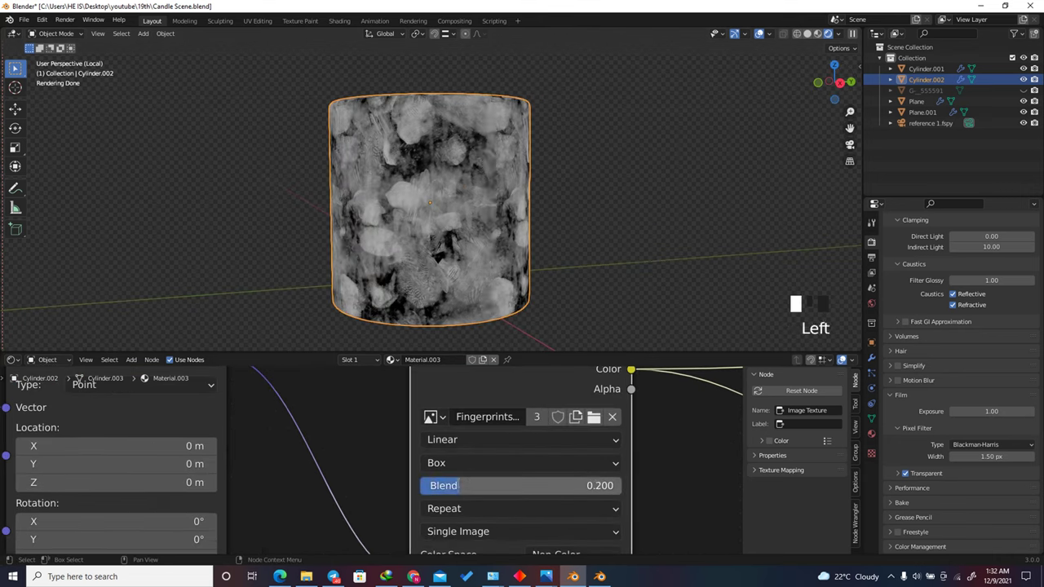
{"action": "scroll", "coordinate": [504, 147], "scroll_direction": "up", "scroll_amount": 2}
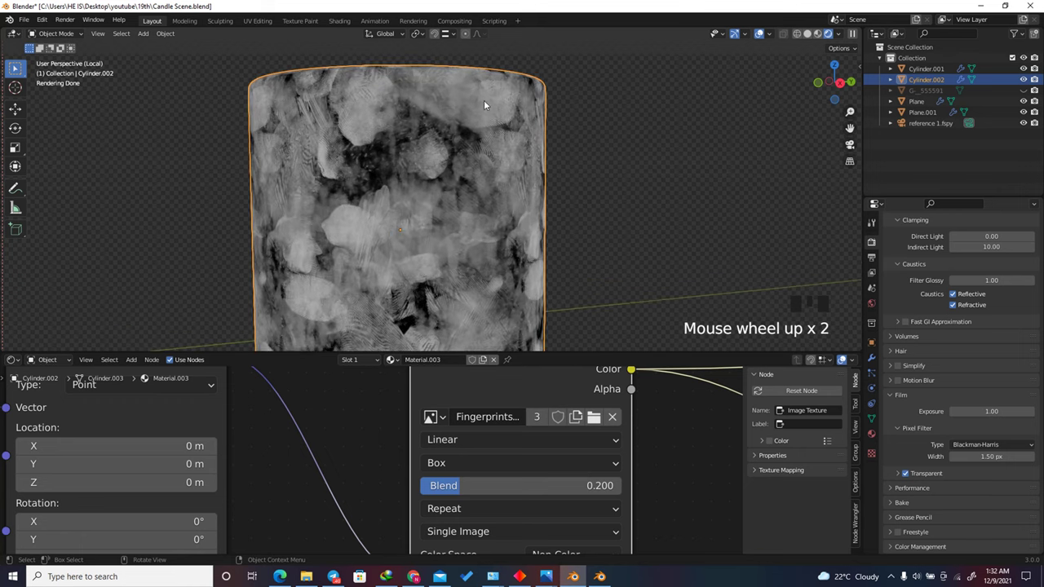
{"action": "scroll", "coordinate": [482, 81], "scroll_direction": "down", "scroll_amount": 1}
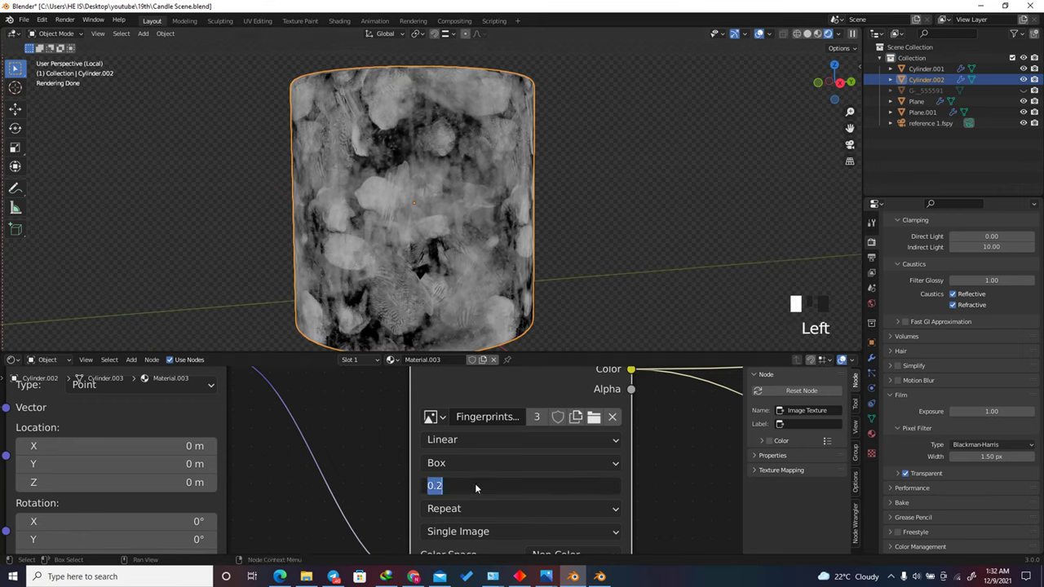
Step: Compare the fingerprint texture on the glass with the Box projection's Blend at 0, and restore the Blend to 0.2
{"action": "left_click_drag", "start_coordinate": [474, 483], "coordinate": [424, 484]}
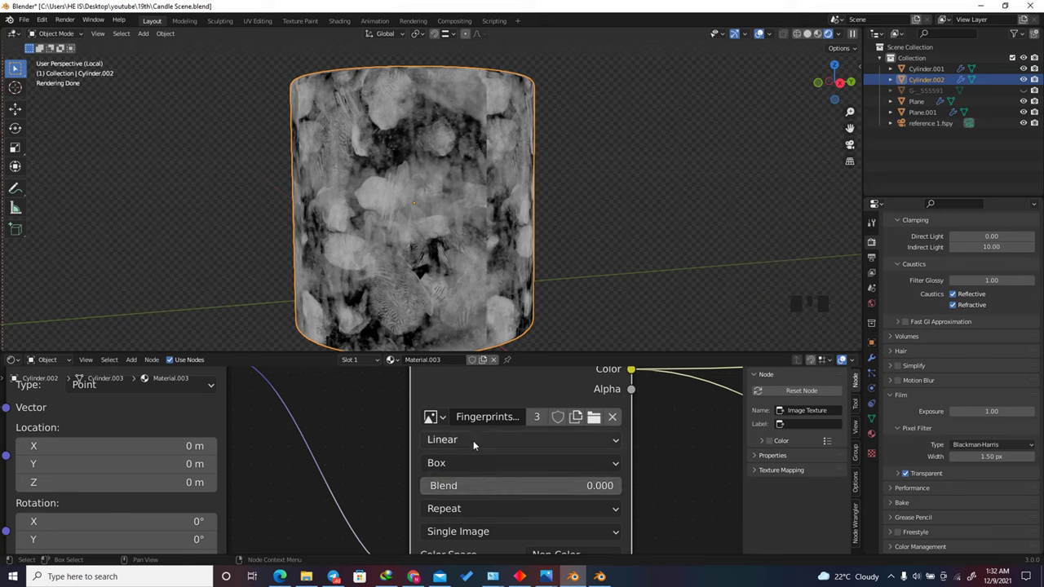
{"action": "left_click", "coordinate": [457, 487]}
{"action": "type", "text": "0.2"}
{"action": "key", "text": "Return"}
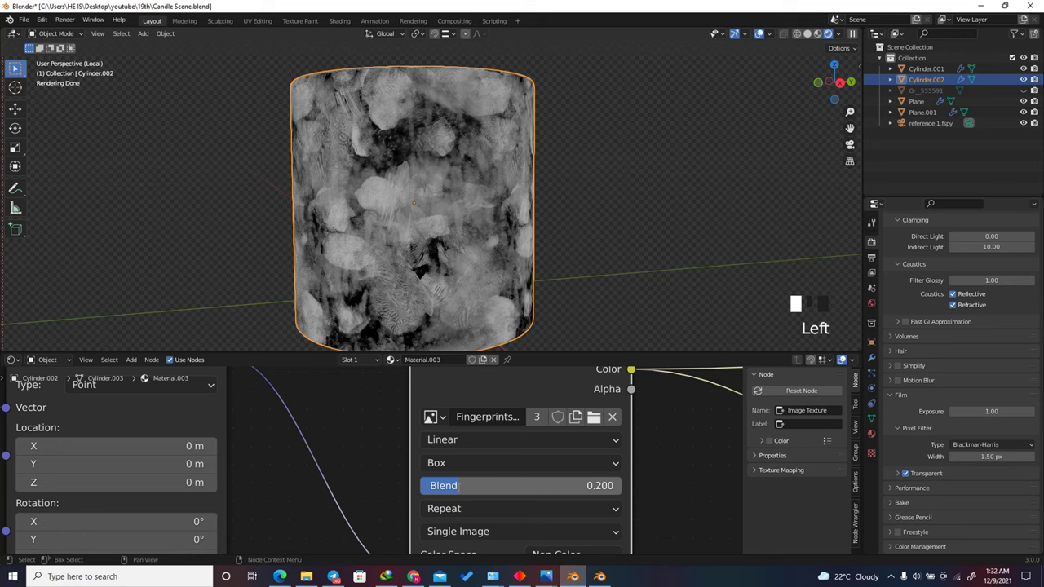
Step: Preview the Mix Shader on the glass in place of the fingerprint texture and inspect the glass surface
{"action": "left_click_drag", "start_coordinate": [805, 85], "coordinate": [696, 152]}
{"action": "scroll", "coordinate": [416, 508], "scroll_direction": "down", "scroll_amount": 7}
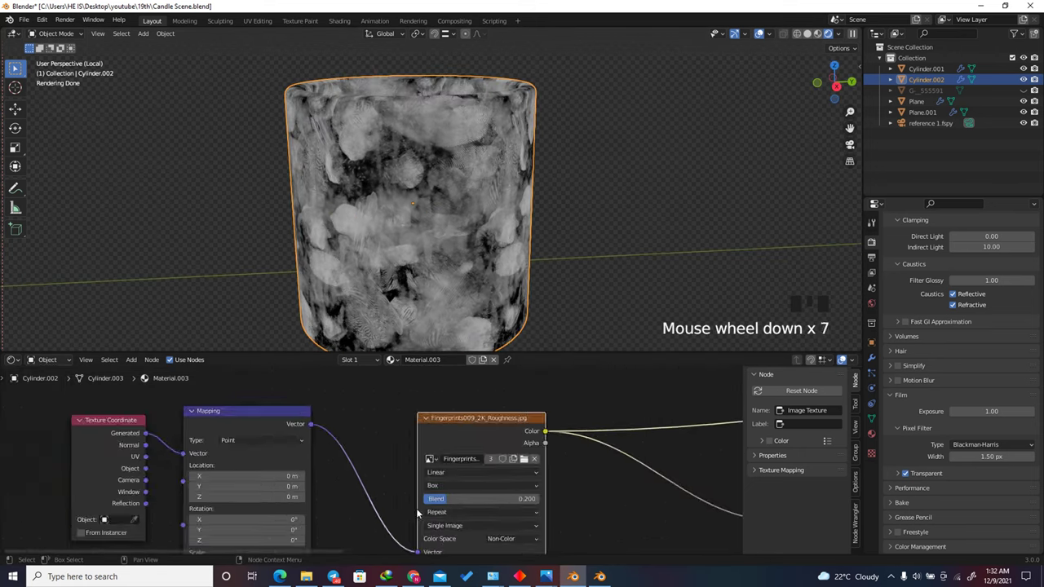
{"action": "scroll", "coordinate": [424, 497], "scroll_direction": "down", "scroll_amount": 12}
{"action": "scroll", "coordinate": [740, 440], "scroll_direction": "up", "scroll_amount": 6}
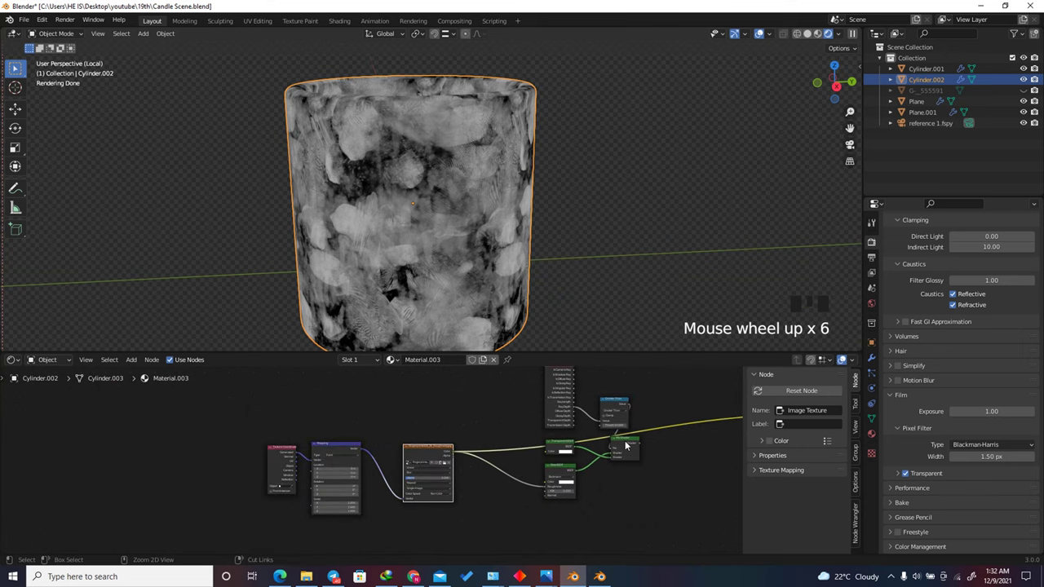
{"action": "left_click", "coordinate": [624, 445], "text": "ctrl+shift"}
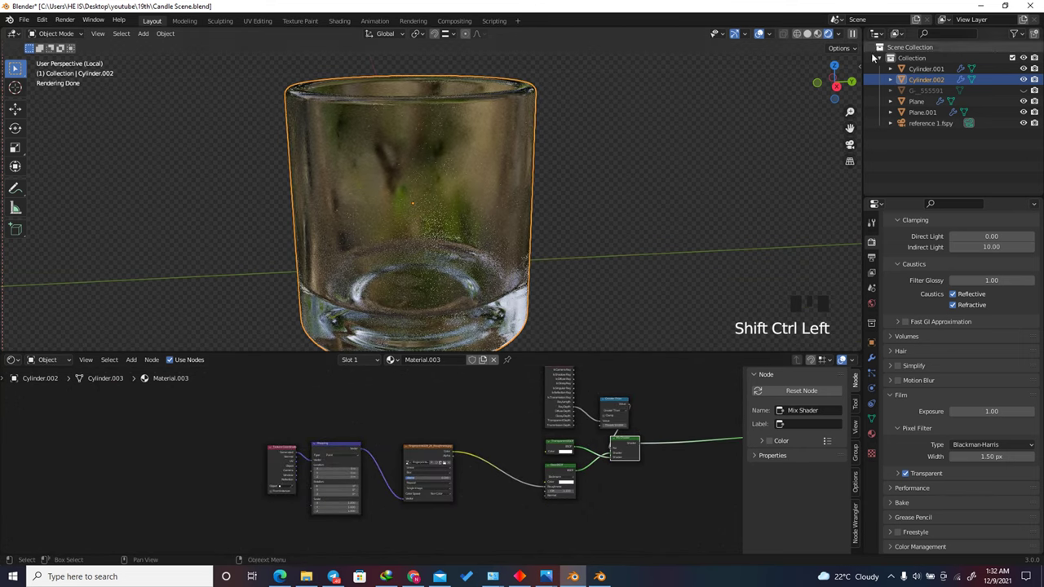
{"action": "mouse_move", "coordinate": [833, 82]}
{"action": "left_mouse_down"}
{"action": "mouse_move", "coordinate": [826, 58]}
{"action": "mouse_move", "coordinate": [840, 94]}
{"action": "mouse_move", "coordinate": [834, 85]}
{"action": "left_mouse_up"}
{"action": "scroll", "coordinate": [404, 259], "scroll_direction": "up", "scroll_amount": 2}
Step: Duplicate the fingerprint roughness Image Texture node below the original and load Fingerprints009_2K_NormalGL.jpg into the copy
{"action": "left_click", "coordinate": [335, 473]}
{"action": "scroll", "coordinate": [445, 380], "scroll_direction": "up", "scroll_amount": 2}
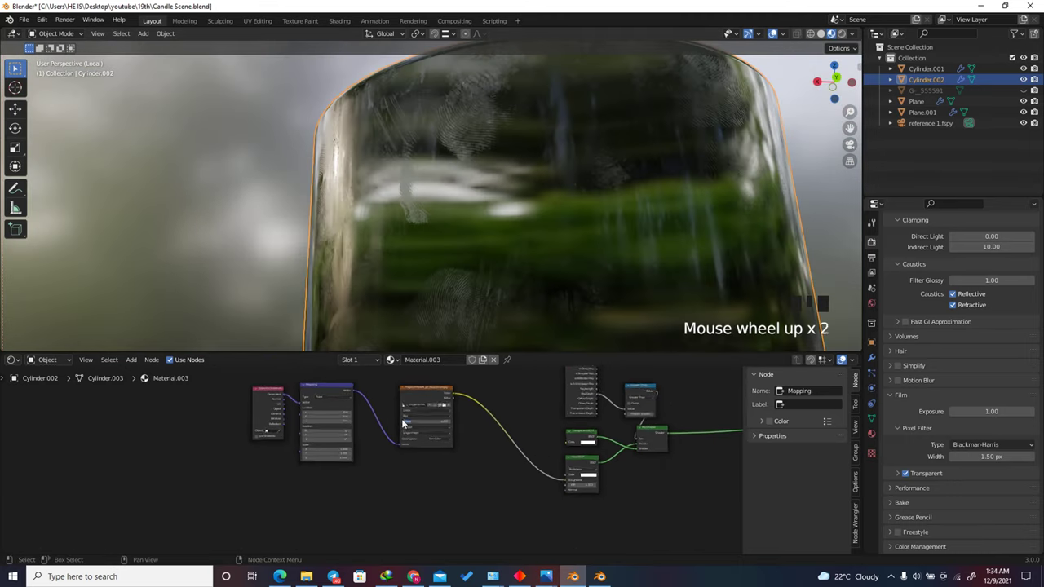
{"action": "left_click", "coordinate": [444, 380]}
{"action": "left_click", "coordinate": [434, 386]}
{"action": "key", "text": "shift+d"}
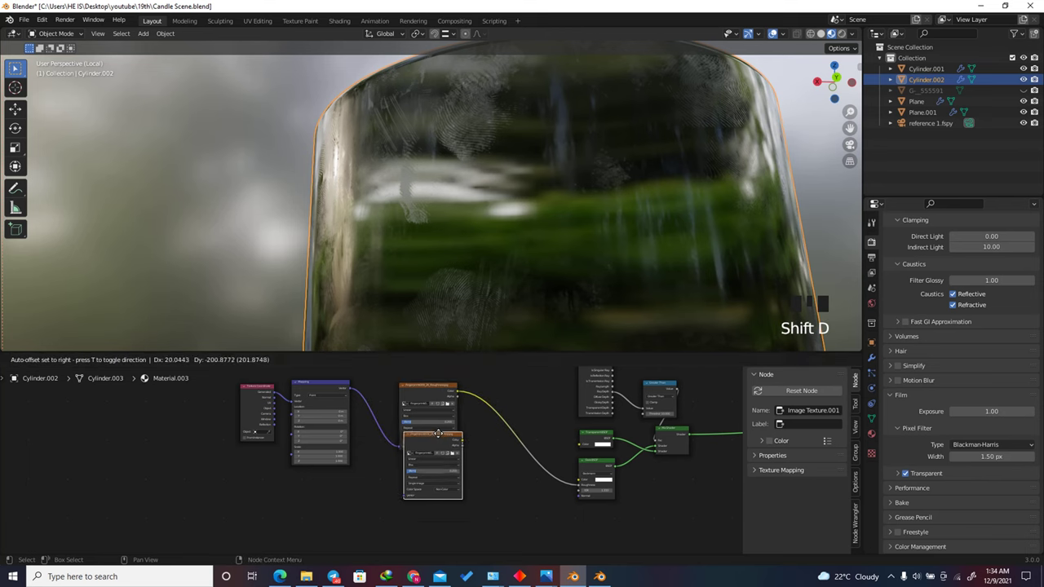
{"action": "left_click", "coordinate": [441, 464]}
{"action": "scroll", "coordinate": [446, 447], "scroll_direction": "up", "scroll_amount": 11}
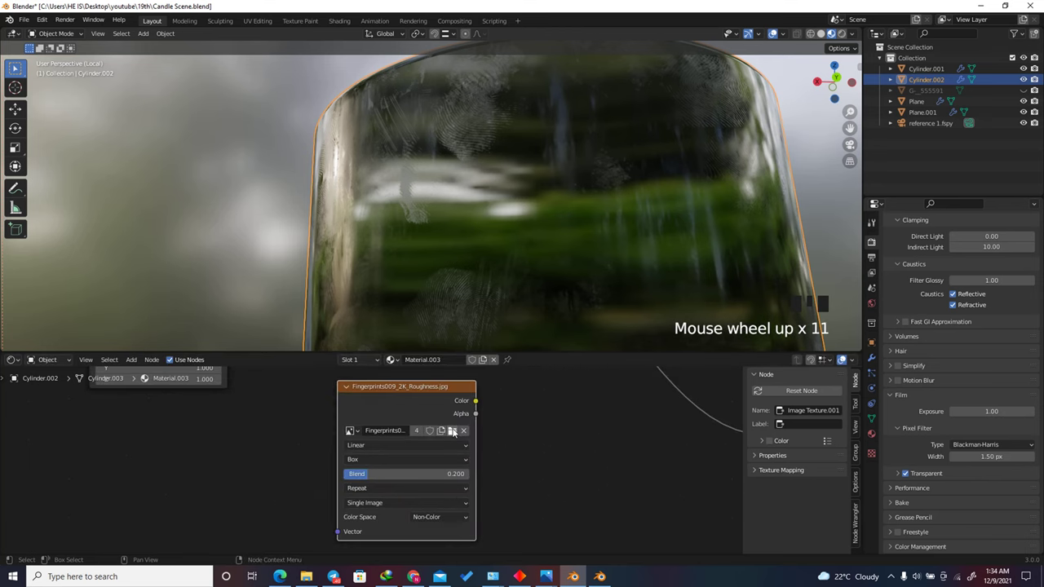
{"action": "left_click", "coordinate": [452, 431]}
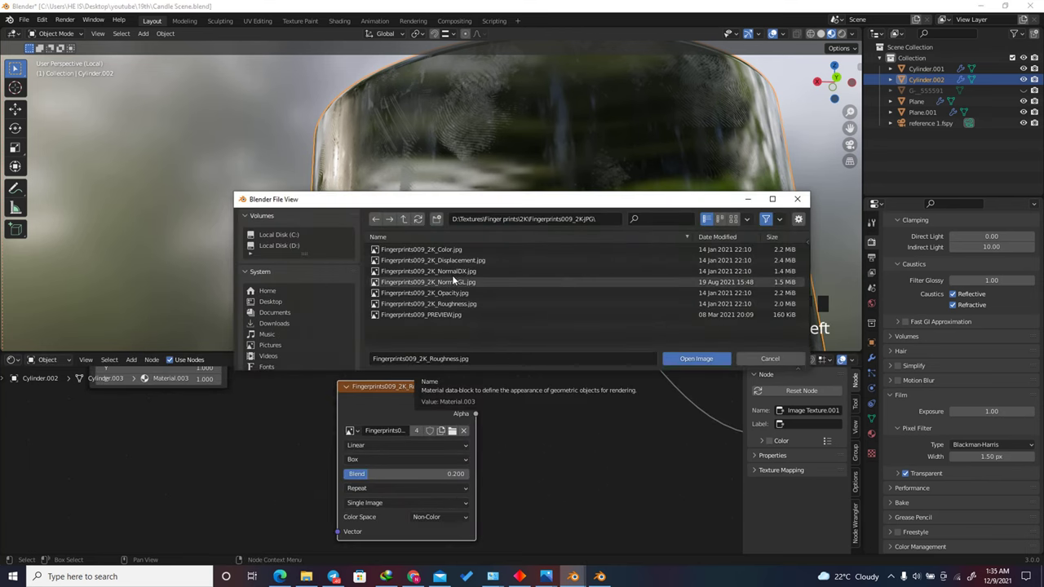
{"action": "left_click", "coordinate": [458, 281]}
{"action": "left_click", "coordinate": [696, 359]}
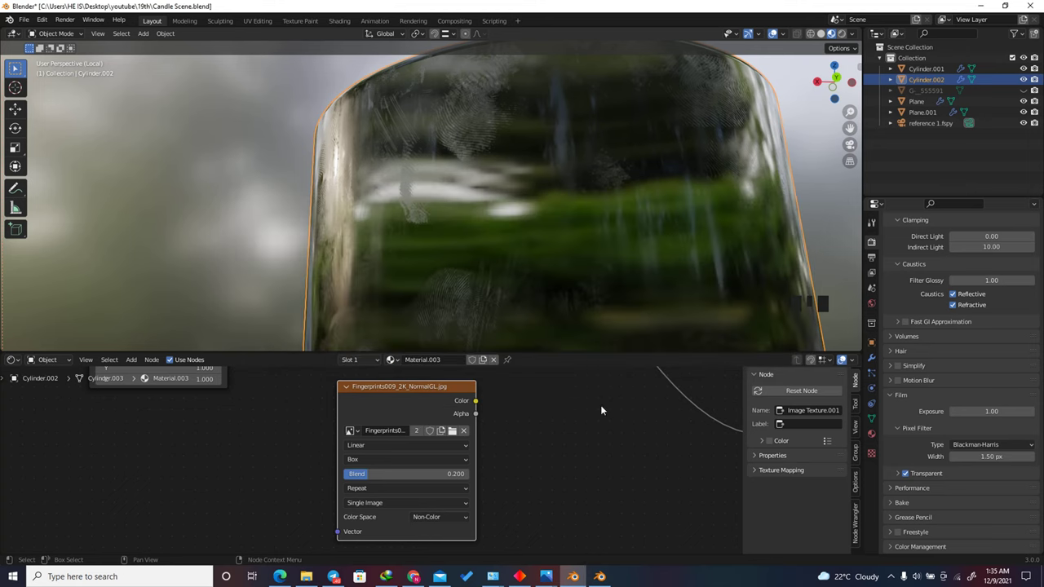
Step: Add a Normal Map node between the normal Image Texture and the Glass BSDF
{"action": "scroll", "coordinate": [600, 410], "scroll_direction": "down", "scroll_amount": 7}
{"action": "scroll", "coordinate": [490, 442], "scroll_direction": "up", "scroll_amount": 2}
{"action": "key", "text": "shift+a"}
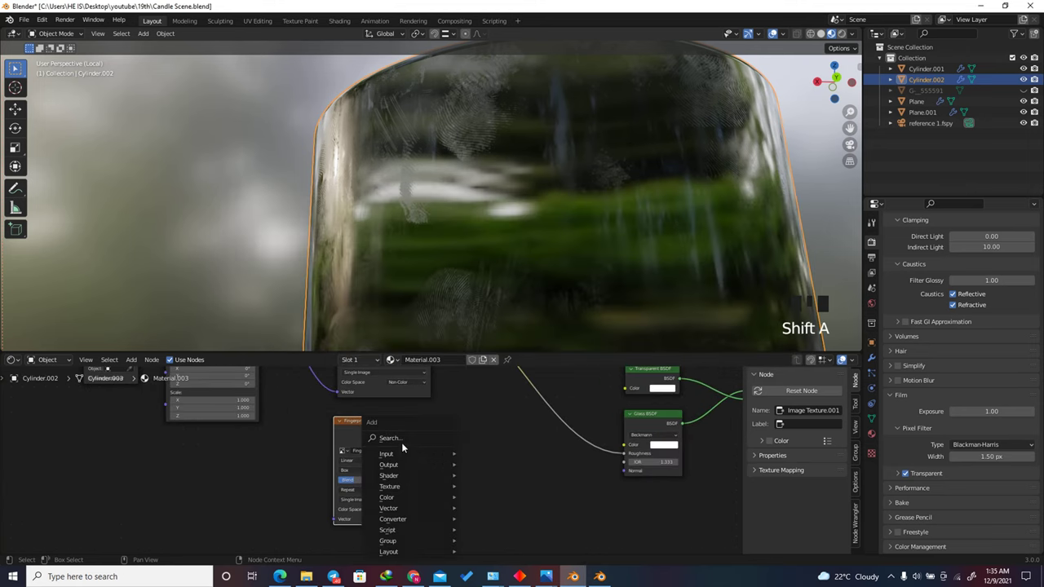
{"action": "left_click", "coordinate": [404, 437]}
{"action": "type", "text": "nor"}
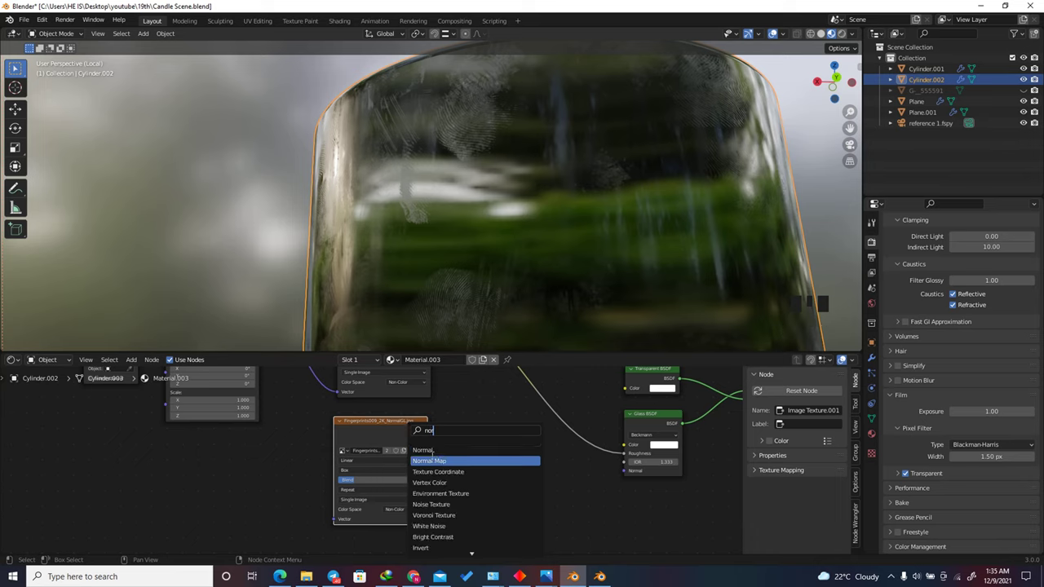
{"action": "left_click", "coordinate": [431, 460]}
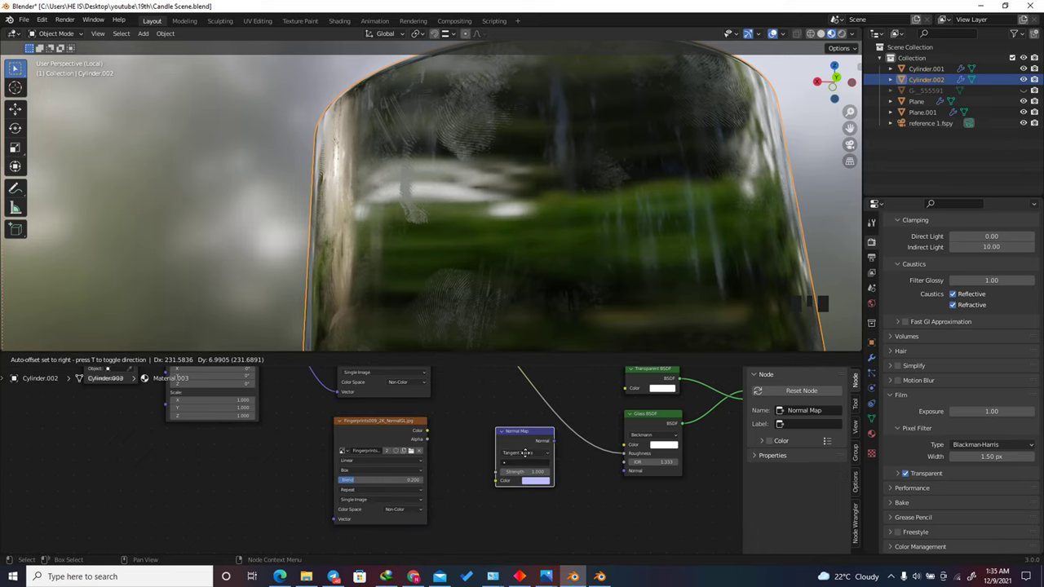
{"action": "left_click", "coordinate": [416, 428]}
Step: Link the normal image's Color to the Normal Map's Color, and the Normal Map's output to the Glass BSDF's Normal input
{"action": "left_click_drag", "start_coordinate": [425, 430], "coordinate": [491, 487]}
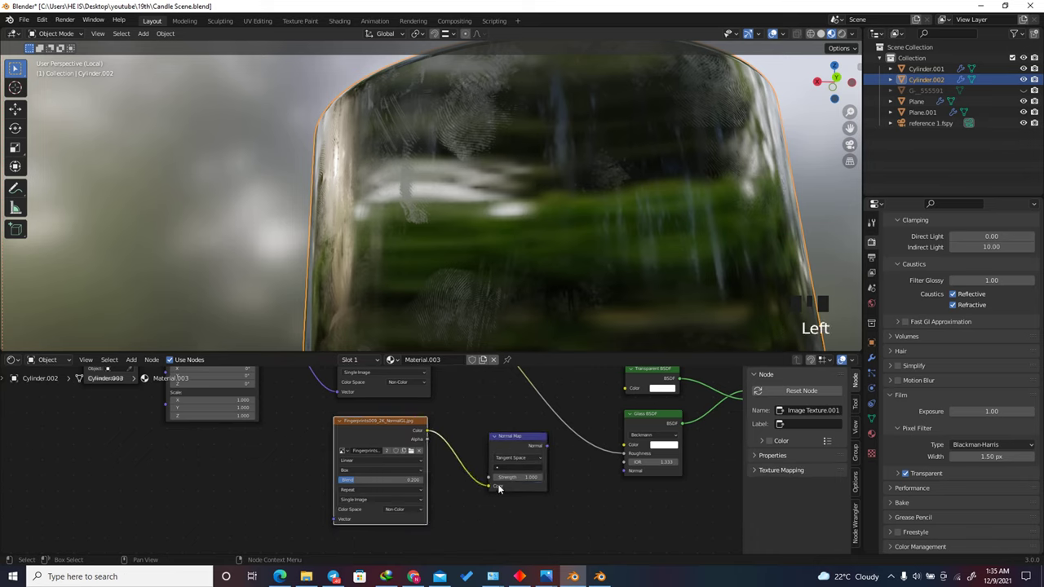
{"action": "scroll", "coordinate": [513, 477], "scroll_direction": "up", "scroll_amount": 2}
{"action": "left_click_drag", "start_coordinate": [556, 446], "coordinate": [646, 468]}
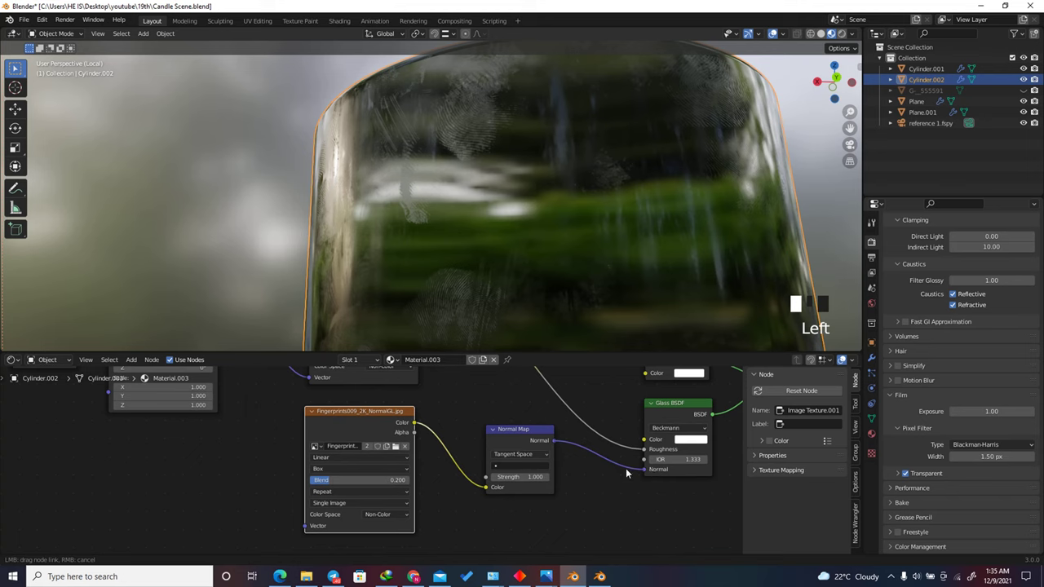
{"action": "scroll", "coordinate": [456, 481], "scroll_direction": "down", "scroll_amount": 3}
{"action": "scroll", "coordinate": [431, 486], "scroll_direction": "up", "scroll_amount": 1}
Step: Try the sRGB color space on the normal Image Texture, inspect the glass, and restore it to Non-Color
{"action": "scroll", "coordinate": [432, 486], "scroll_direction": "up", "scroll_amount": 8}
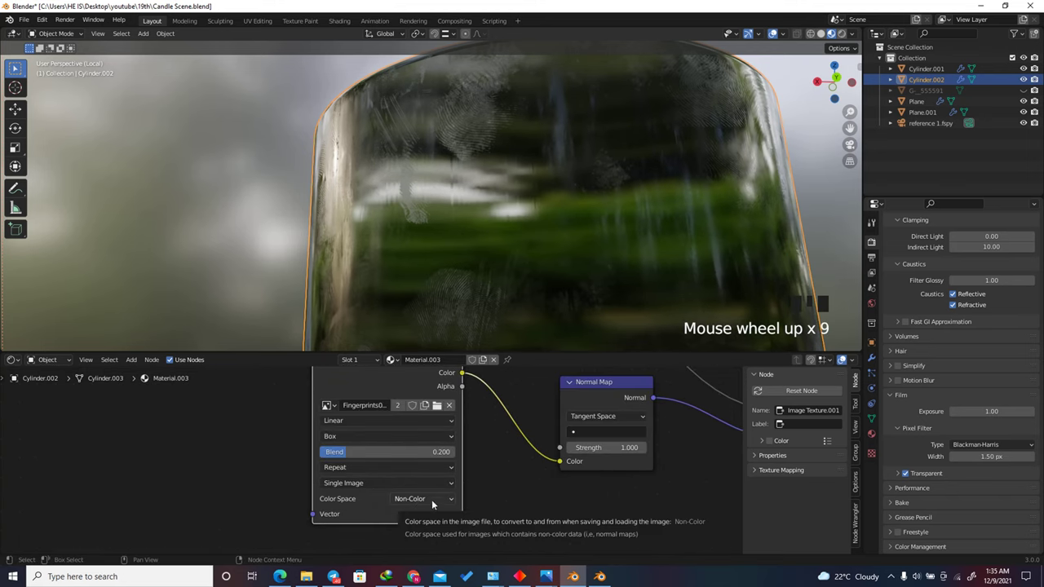
{"action": "left_click", "coordinate": [432, 498]}
{"action": "left_click", "coordinate": [407, 416]}
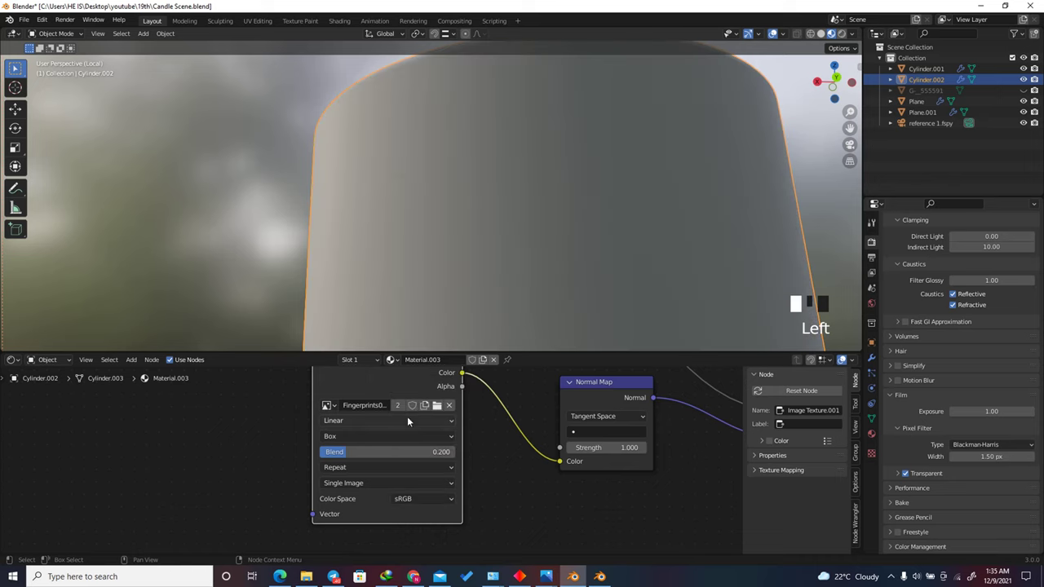
{"action": "scroll", "coordinate": [481, 192], "scroll_direction": "down", "scroll_amount": 10}
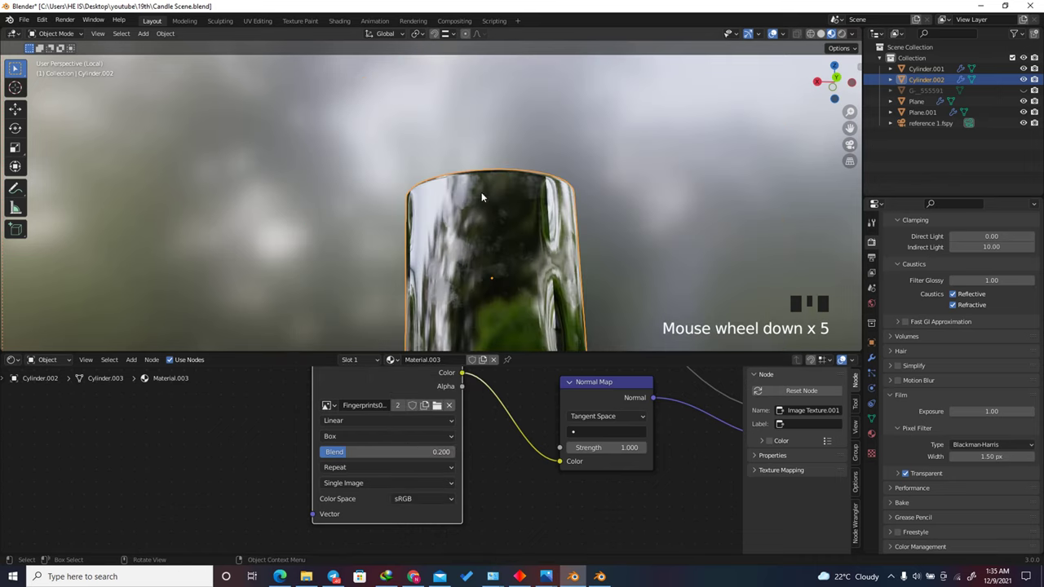
{"action": "scroll", "coordinate": [489, 239], "scroll_direction": "up", "scroll_amount": 7}
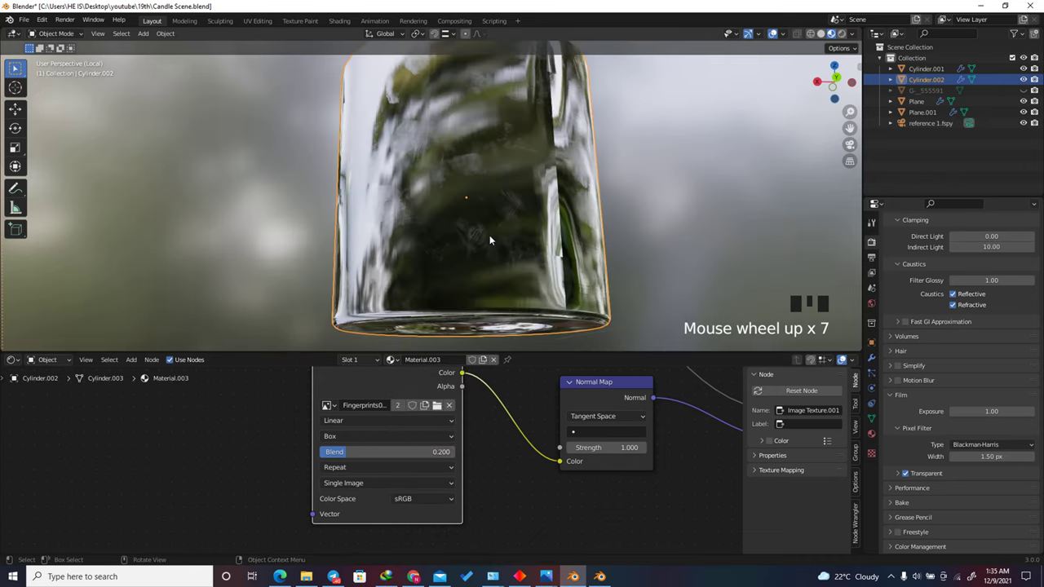
{"action": "left_click", "coordinate": [412, 499]}
{"action": "left_click", "coordinate": [408, 445]}
Step: Check the fingerprint texture nodes and inspect the glass with its normal map in rendered shading
{"action": "scroll", "coordinate": [411, 449], "scroll_direction": "down", "scroll_amount": 13}
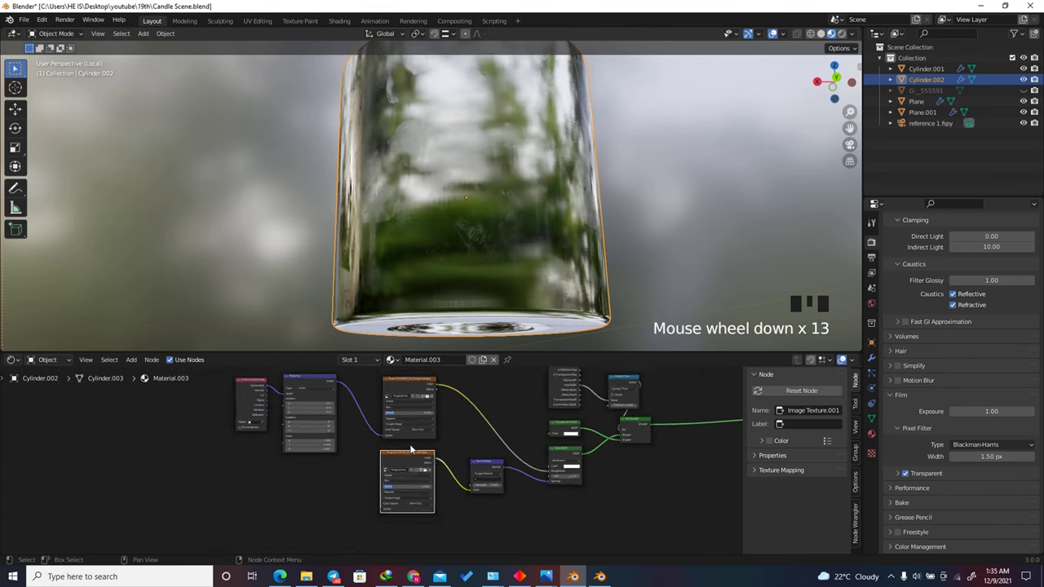
{"action": "scroll", "coordinate": [412, 449], "scroll_direction": "up", "scroll_amount": 11}
{"action": "scroll", "coordinate": [403, 441], "scroll_direction": "down", "scroll_amount": 7}
{"action": "scroll", "coordinate": [465, 453], "scroll_direction": "up", "scroll_amount": 14}
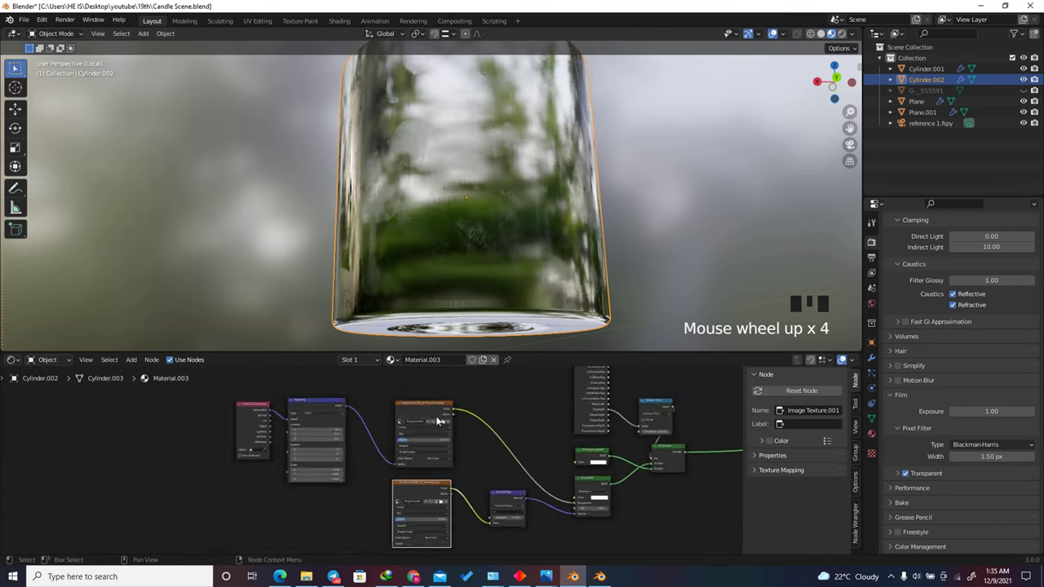
{"action": "left_click", "coordinate": [439, 461]}
{"action": "scroll", "coordinate": [438, 462], "scroll_direction": "down", "scroll_amount": 5}
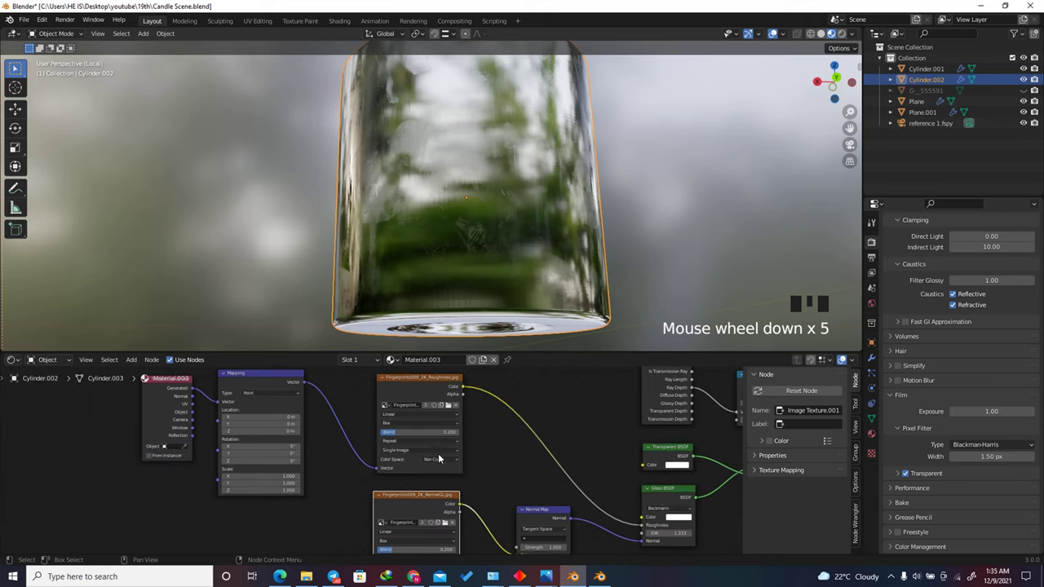
{"action": "scroll", "coordinate": [468, 452], "scroll_direction": "down", "scroll_amount": 5}
{"action": "scroll", "coordinate": [465, 424], "scroll_direction": "up", "scroll_amount": 5}
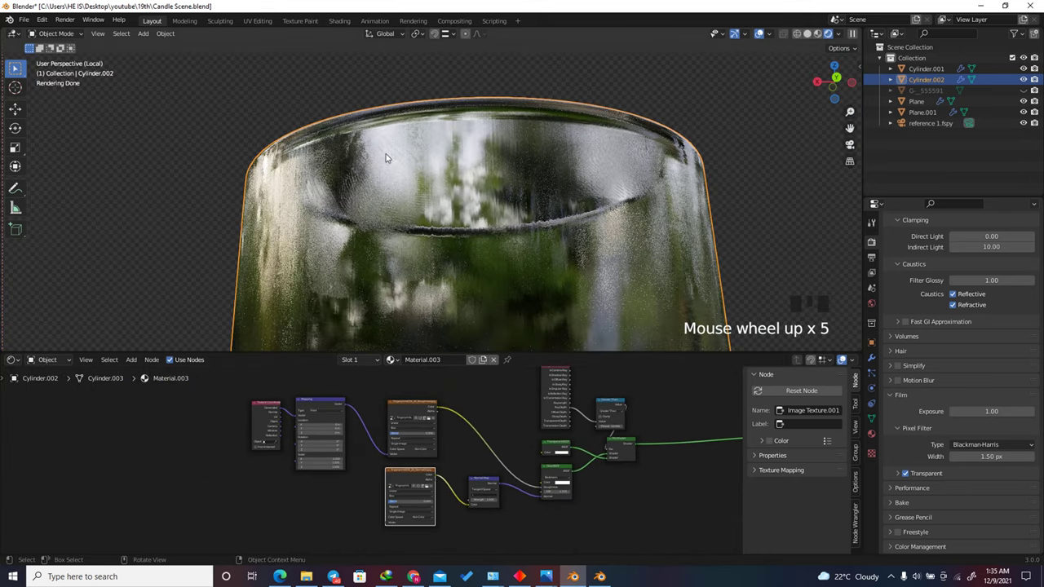
Step: Insert a ColorRamp node between the fingerprint roughness Image Texture and the Glass BSDF's Roughness input
{"action": "key", "text": "shift+a"}
{"action": "type", "text": "colo"}
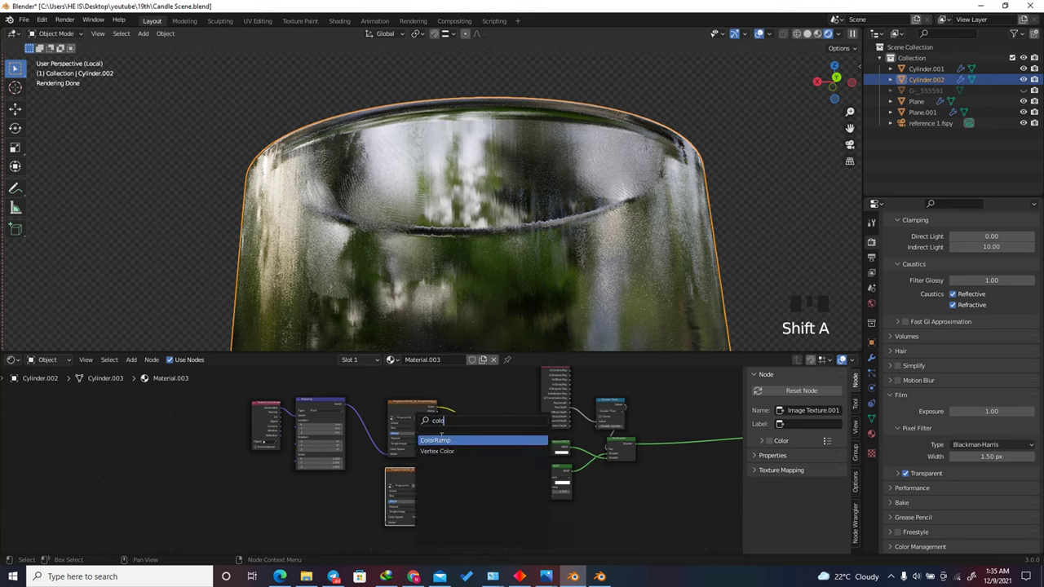
{"action": "key", "text": "Return"}
{"action": "left_click", "coordinate": [479, 425]}
{"action": "scroll", "coordinate": [482, 414], "scroll_direction": "up", "scroll_amount": 5}
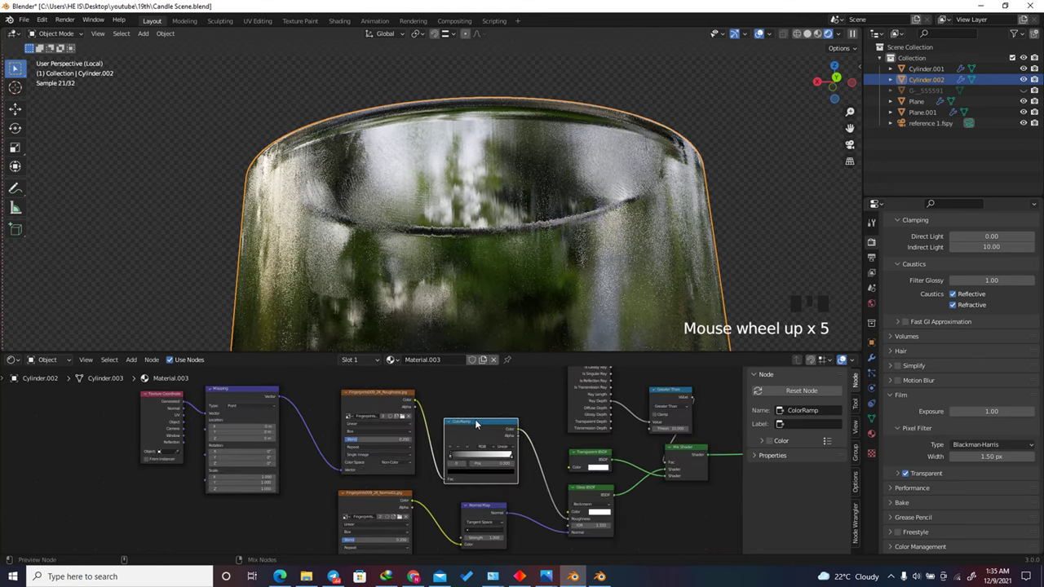
Step: Preview the ColorRamp's output on the glass and examine the fingerprint pattern up close
{"action": "left_click", "coordinate": [476, 423], "text": "ctrl+shift"}
{"action": "scroll", "coordinate": [459, 220], "scroll_direction": "down", "scroll_amount": 8}
{"action": "scroll", "coordinate": [461, 241], "scroll_direction": "up", "scroll_amount": 6}
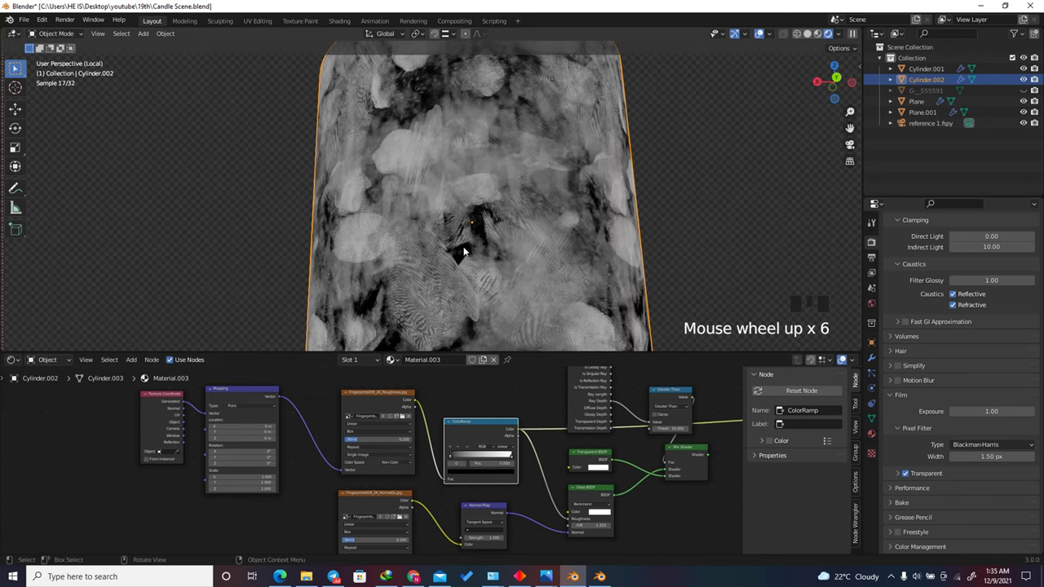
Step: Try the ColorRamp's white stop at about 0.214, and return it to the ramp's white end
{"action": "scroll", "coordinate": [498, 451], "scroll_direction": "up", "scroll_amount": 15}
{"action": "left_click", "coordinate": [549, 475]}
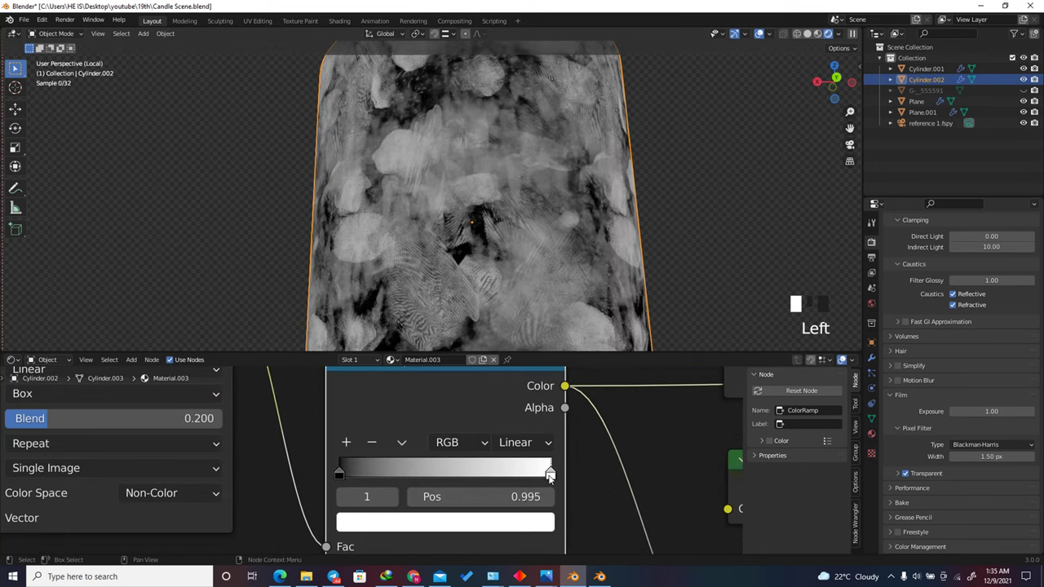
{"action": "left_click_drag", "start_coordinate": [549, 477], "coordinate": [380, 479]}
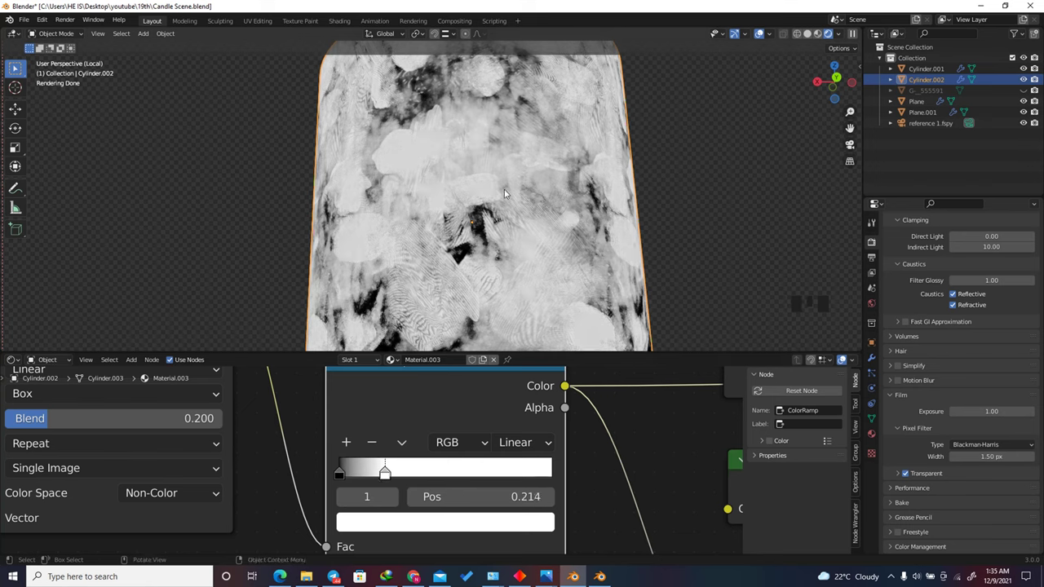
{"action": "left_click_drag", "start_coordinate": [385, 475], "coordinate": [560, 484]}
Step: Try the ColorRamp's black stop at about 0.264, inspect the fingerprints around the glass, and return the stop to 0
{"action": "left_click_drag", "start_coordinate": [340, 480], "coordinate": [395, 476]}
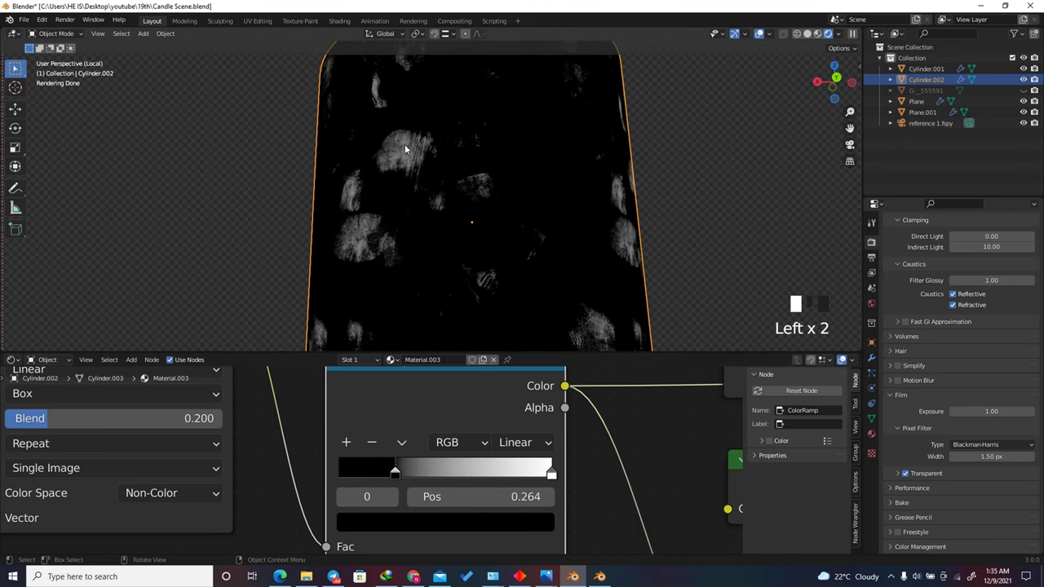
{"action": "left_click_drag", "start_coordinate": [833, 81], "coordinate": [599, 207]}
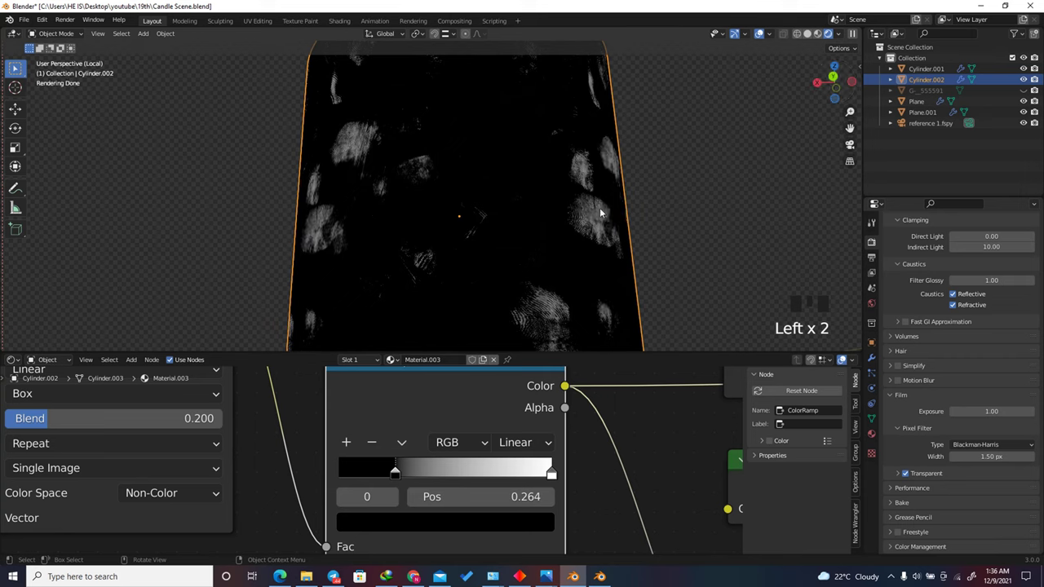
{"action": "left_click", "coordinate": [823, 84]}
{"action": "scroll", "coordinate": [819, 122], "scroll_direction": "up", "scroll_amount": 4}
{"action": "scroll", "coordinate": [819, 121], "scroll_direction": "down", "scroll_amount": 4}
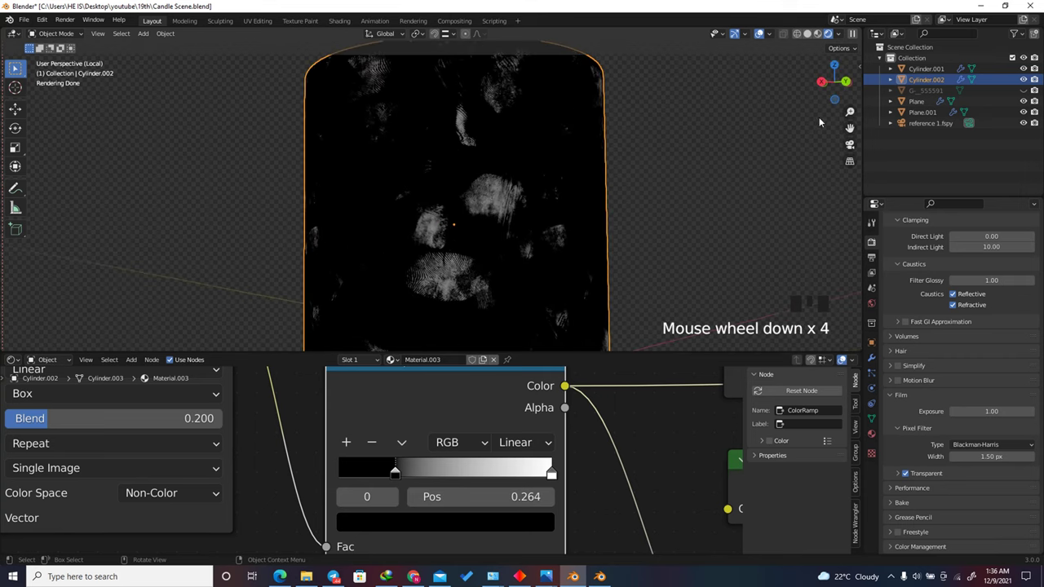
{"action": "left_click_drag", "start_coordinate": [822, 84], "coordinate": [797, 101]}
{"action": "scroll", "coordinate": [539, 95], "scroll_direction": "down", "scroll_amount": 3}
{"action": "scroll", "coordinate": [524, 144], "scroll_direction": "up", "scroll_amount": 2}
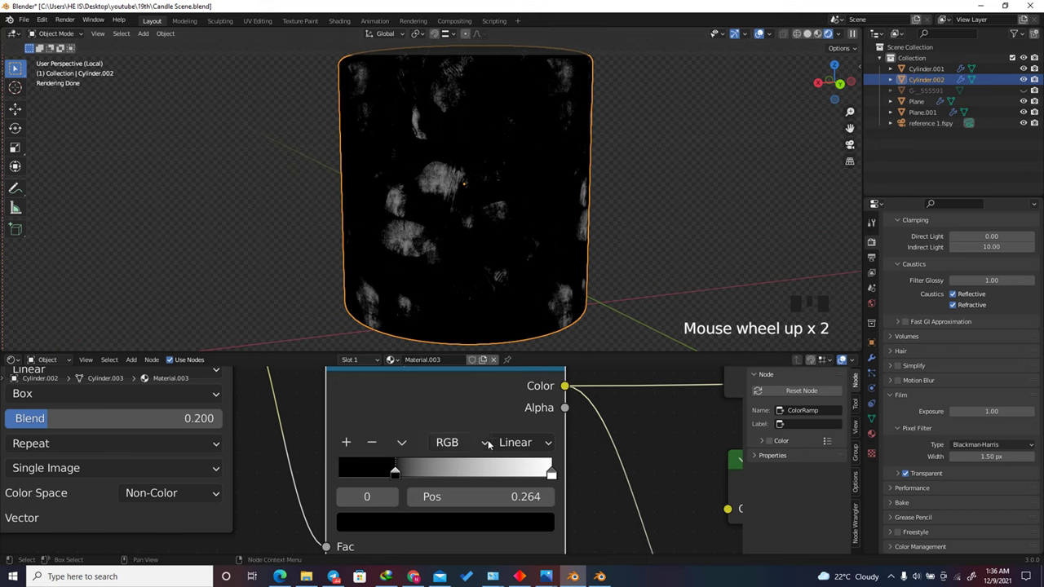
{"action": "left_click_drag", "start_coordinate": [396, 473], "coordinate": [339, 474]}
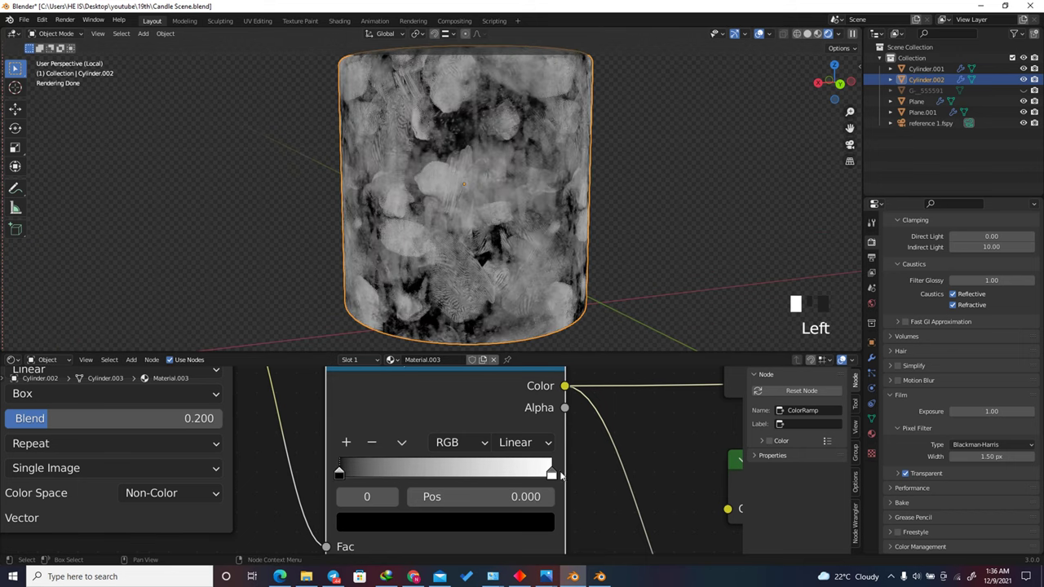
Step: Preview the Mix Shader on the glass again in place of the ColorRamp's output
{"action": "scroll", "coordinate": [616, 459], "scroll_direction": "down", "scroll_amount": 15}
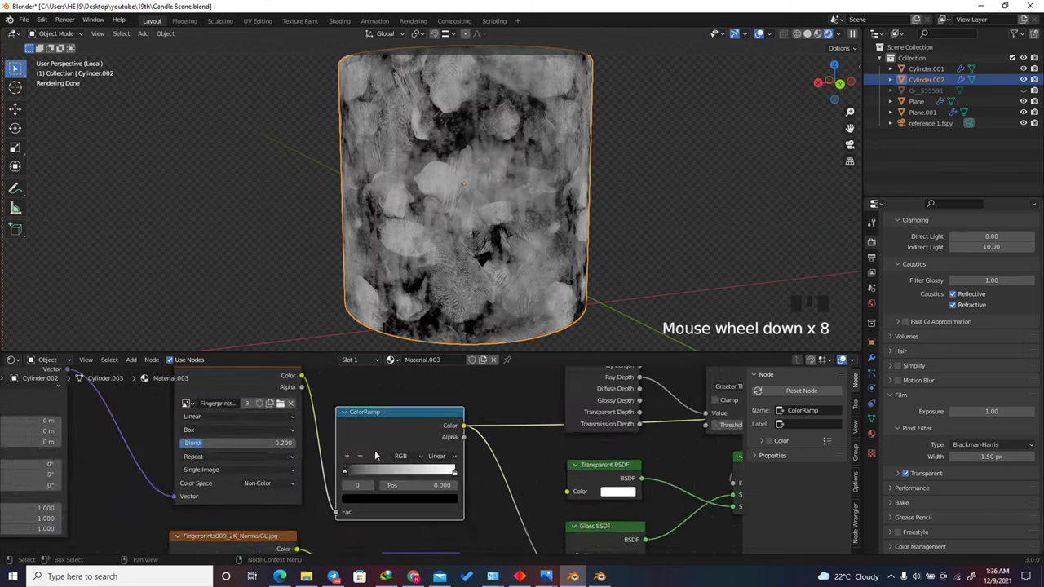
{"action": "left_click", "coordinate": [615, 459], "text": "ctrl+shift"}
{"action": "scroll", "coordinate": [571, 460], "scroll_direction": "down", "scroll_amount": 5}
{"action": "scroll", "coordinate": [571, 461], "scroll_direction": "up", "scroll_amount": 5}
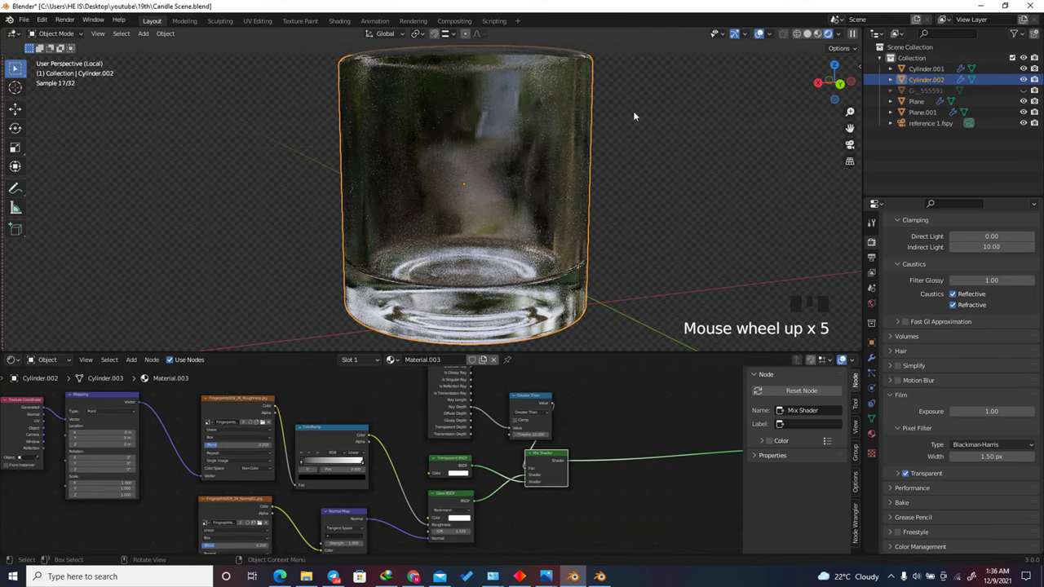
Step: Try the ColorRamp's white stop at about 0.591, inspect the fingerprints on the glass, and settle the stop at about 0.805
{"action": "left_click_drag", "start_coordinate": [846, 86], "coordinate": [833, 90]}
{"action": "scroll", "coordinate": [321, 489], "scroll_direction": "up", "scroll_amount": 3}
{"action": "scroll", "coordinate": [571, 203], "scroll_direction": "down", "scroll_amount": 2}
{"action": "scroll", "coordinate": [571, 204], "scroll_direction": "up", "scroll_amount": 3}
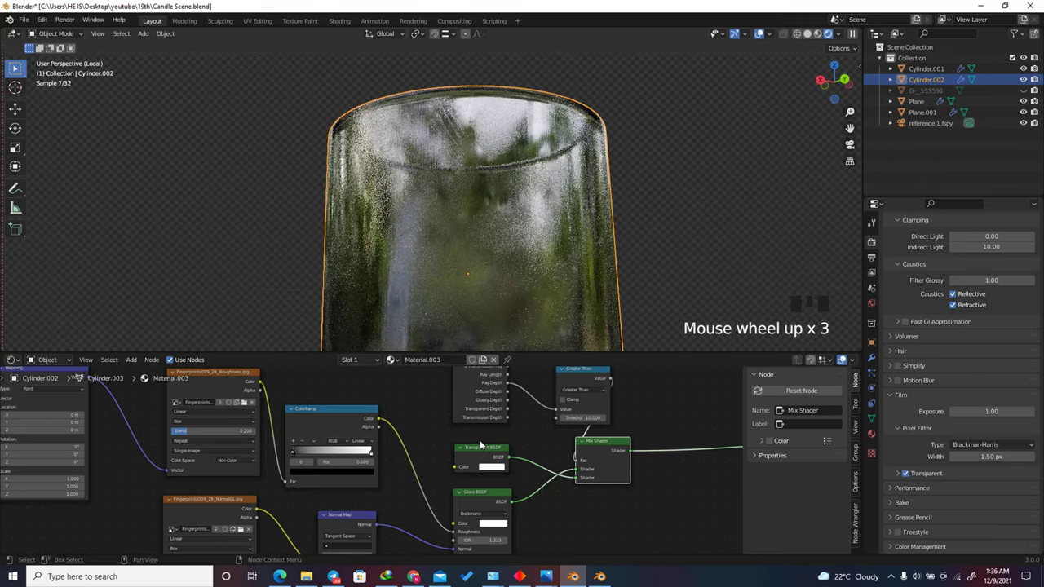
{"action": "scroll", "coordinate": [481, 446], "scroll_direction": "up", "scroll_amount": 8}
{"action": "left_click_drag", "start_coordinate": [382, 447], "coordinate": [320, 445]}
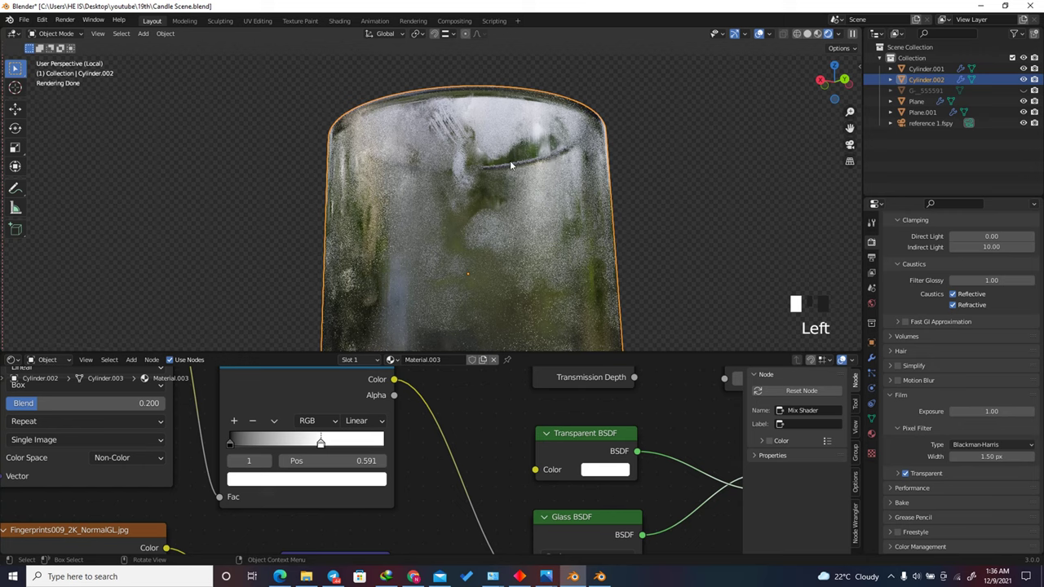
{"action": "mouse_move", "coordinate": [834, 82]}
{"action": "left_mouse_down"}
{"action": "mouse_move", "coordinate": [851, 90]}
{"action": "mouse_move", "coordinate": [841, 91]}
{"action": "left_mouse_up"}
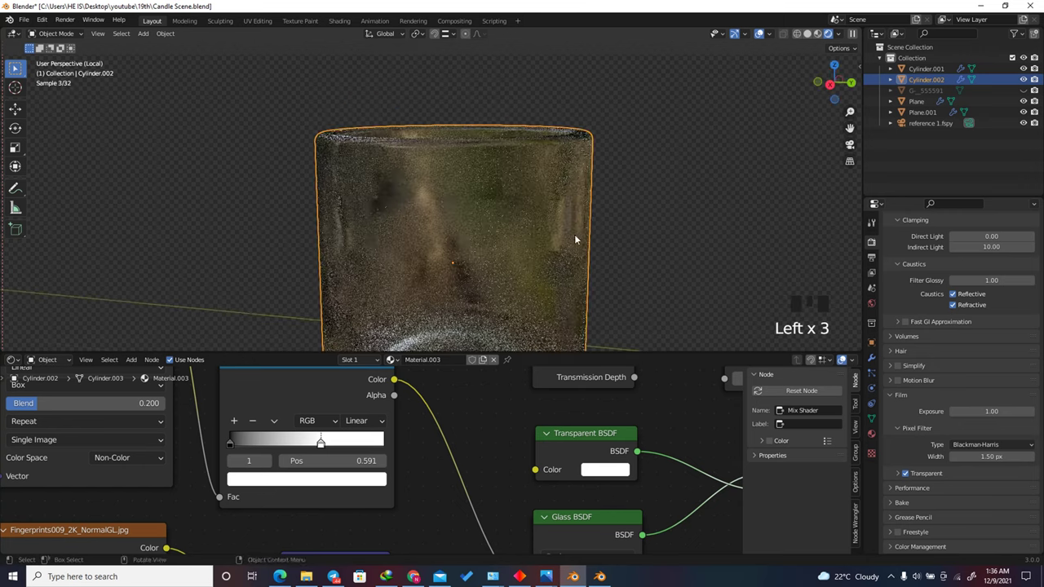
{"action": "left_click_drag", "start_coordinate": [333, 444], "coordinate": [357, 445]}
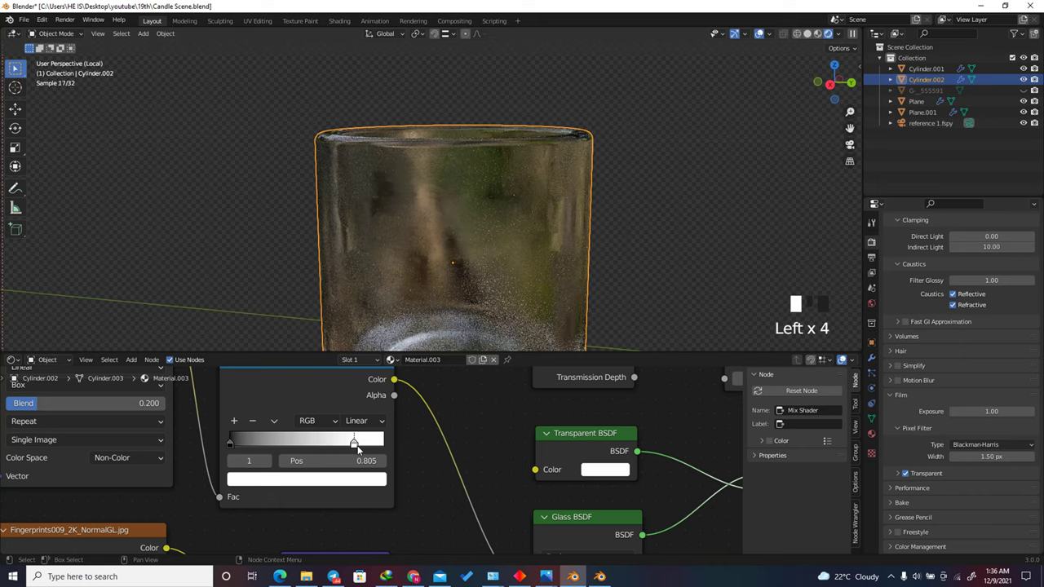
{"action": "scroll", "coordinate": [404, 130], "scroll_direction": "down", "scroll_amount": 2}
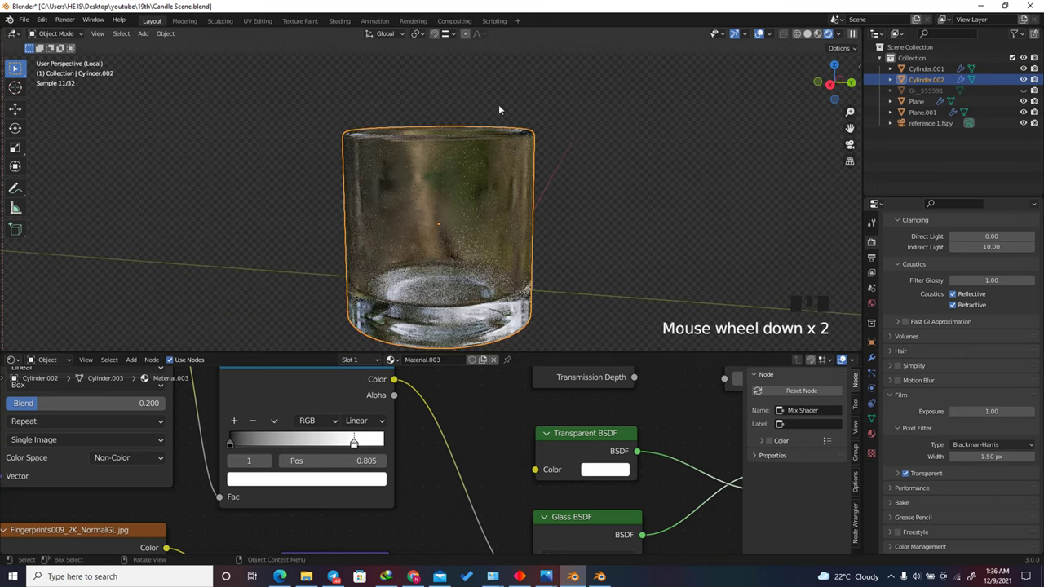
Step: Duplicate the Light Path, Greater Than, Mix Shader, Transparent BSDF and Glass BSDF nodes, placing the copies above the original group
{"action": "scroll", "coordinate": [439, 468], "scroll_direction": "down", "scroll_amount": 20}
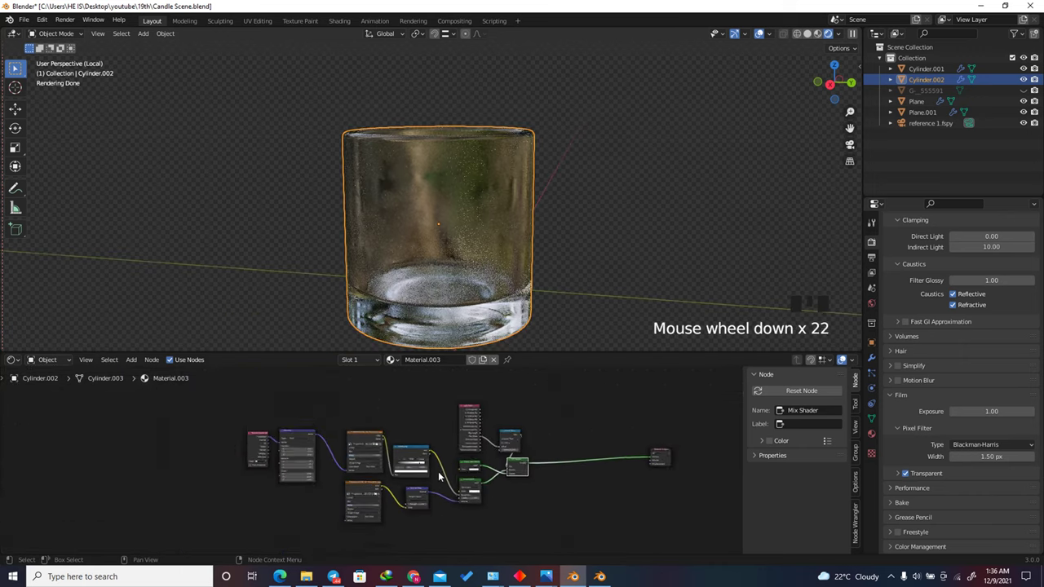
{"action": "scroll", "coordinate": [434, 448], "scroll_direction": "up", "scroll_amount": 3}
{"action": "scroll", "coordinate": [341, 484], "scroll_direction": "up", "scroll_amount": 5}
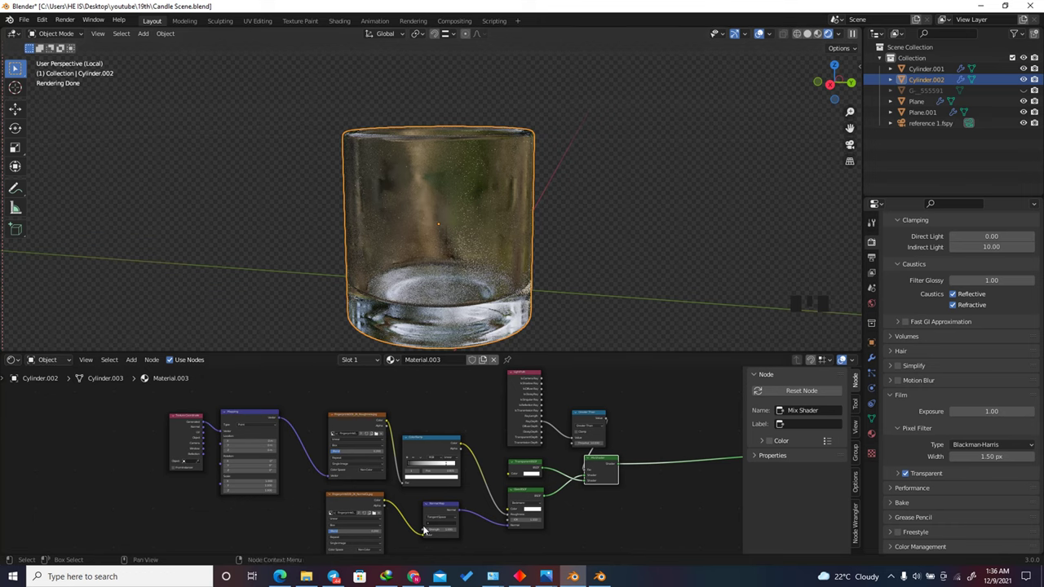
{"action": "scroll", "coordinate": [420, 458], "scroll_direction": "up", "scroll_amount": 8}
{"action": "scroll", "coordinate": [418, 485], "scroll_direction": "down", "scroll_amount": 10}
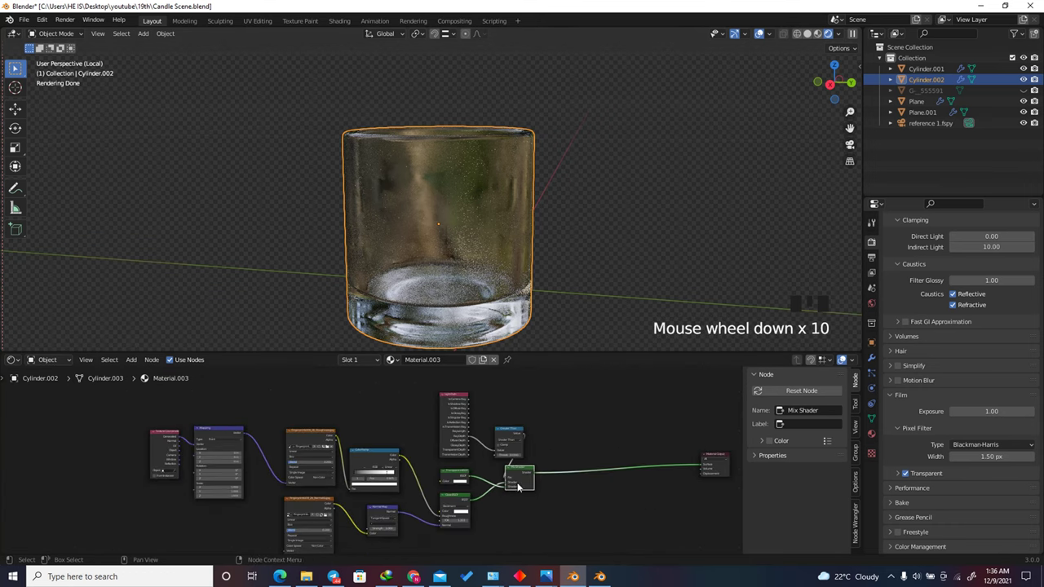
{"action": "scroll", "coordinate": [430, 470], "scroll_direction": "down", "scroll_amount": 3}
{"action": "scroll", "coordinate": [414, 404], "scroll_direction": "up", "scroll_amount": 5}
{"action": "left_click", "coordinate": [414, 400]}
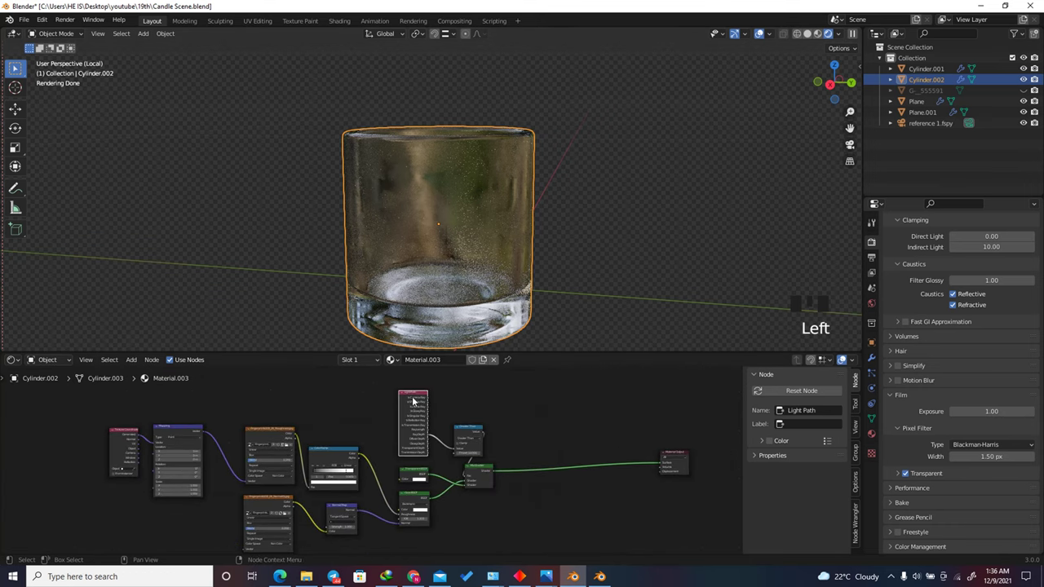
{"action": "left_click", "coordinate": [467, 436], "text": "shift"}
{"action": "left_click", "coordinate": [418, 474], "text": "shift"}
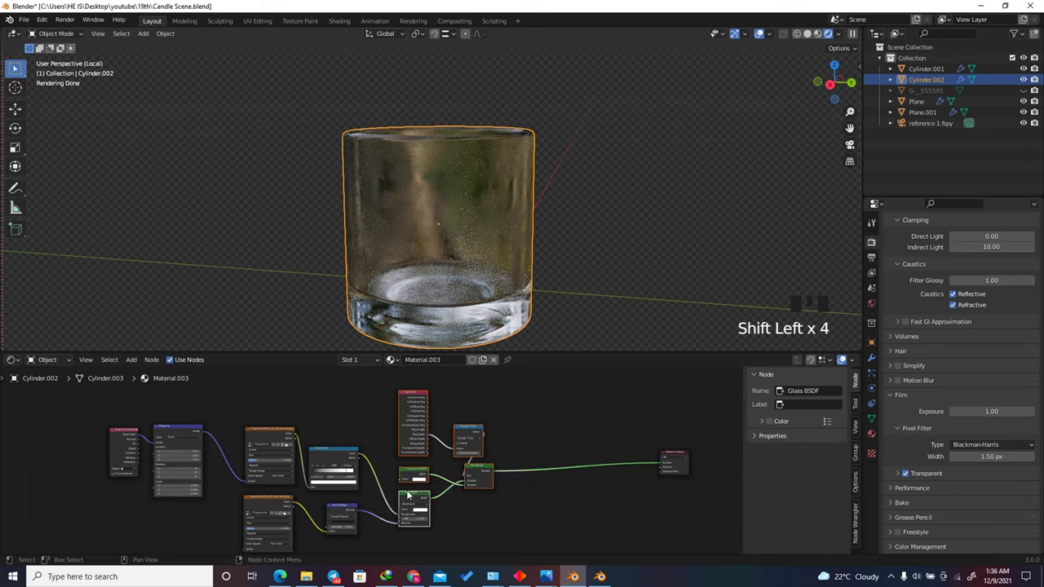
{"action": "scroll", "coordinate": [411, 492], "scroll_direction": "down", "scroll_amount": 4}
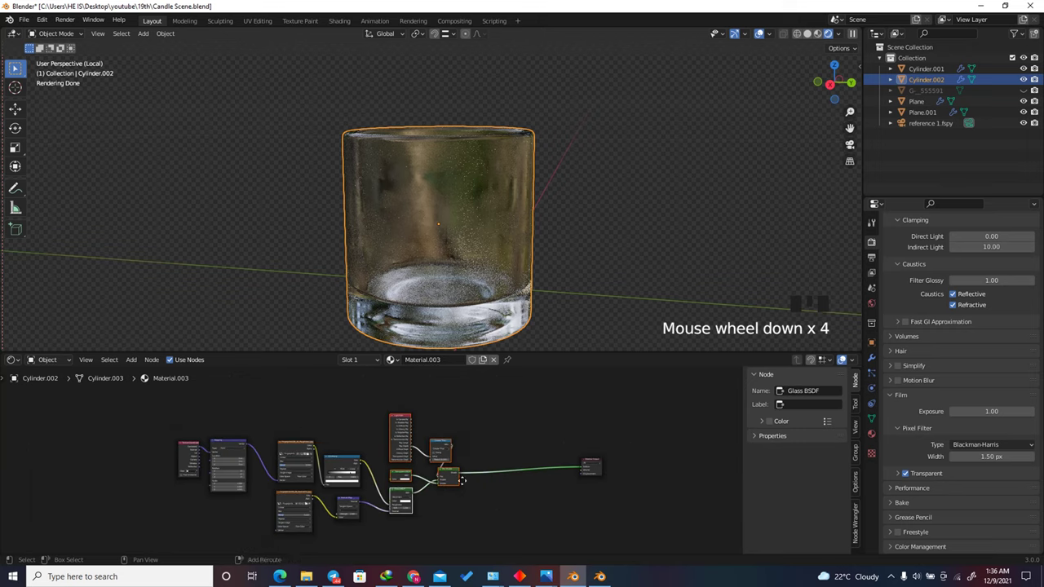
{"action": "key", "text": "shift+d"}
{"action": "left_click", "coordinate": [448, 431]}
{"action": "scroll", "coordinate": [447, 432], "scroll_direction": "down", "scroll_amount": 6}
{"action": "scroll", "coordinate": [438, 465], "scroll_direction": "up", "scroll_amount": 8}
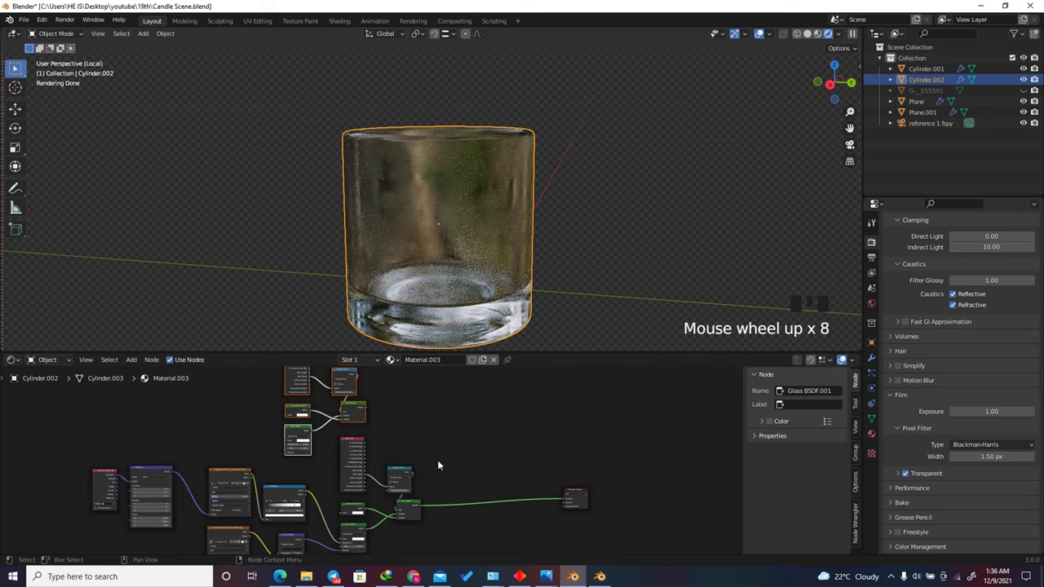
Step: Insert a duplicate Mix Shader before the Material Output and connect the copied glass group's shader to its second shader input
{"action": "left_click", "coordinate": [413, 506]}
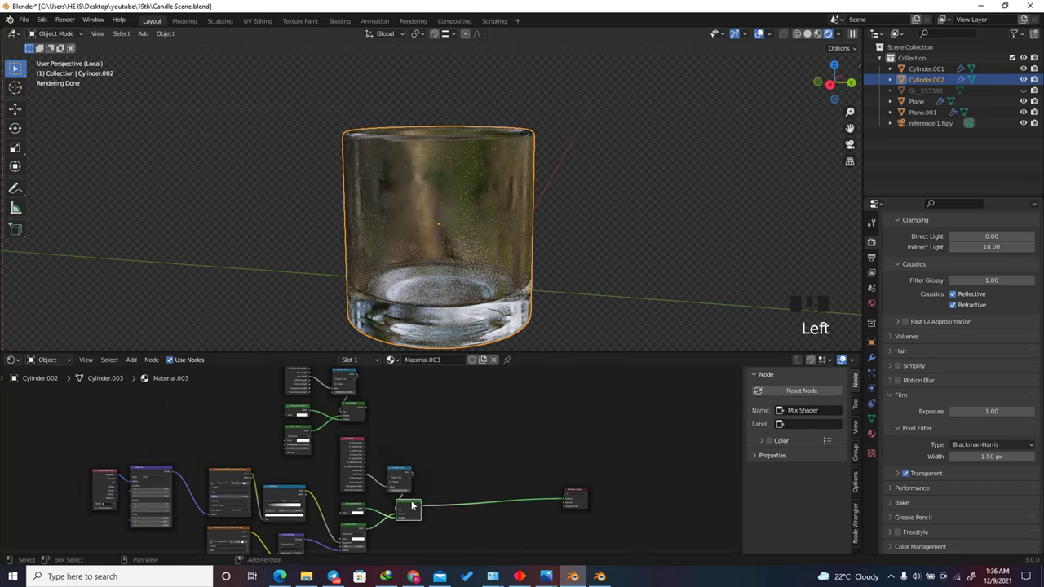
{"action": "key", "text": "shift+d"}
{"action": "left_click", "coordinate": [500, 492]}
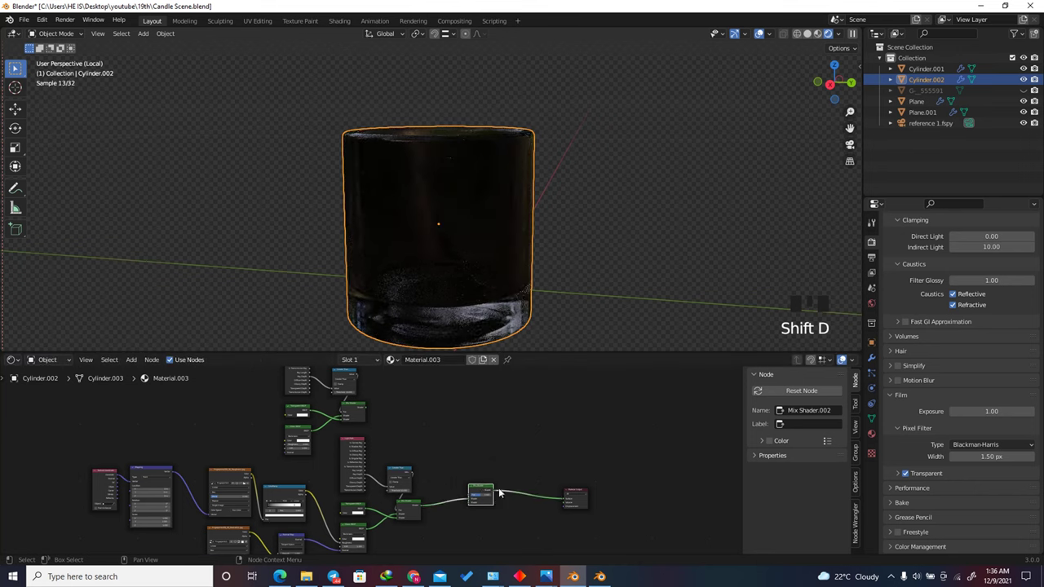
{"action": "scroll", "coordinate": [387, 426], "scroll_direction": "up", "scroll_amount": 5}
{"action": "left_click_drag", "start_coordinate": [420, 428], "coordinate": [530, 527]}
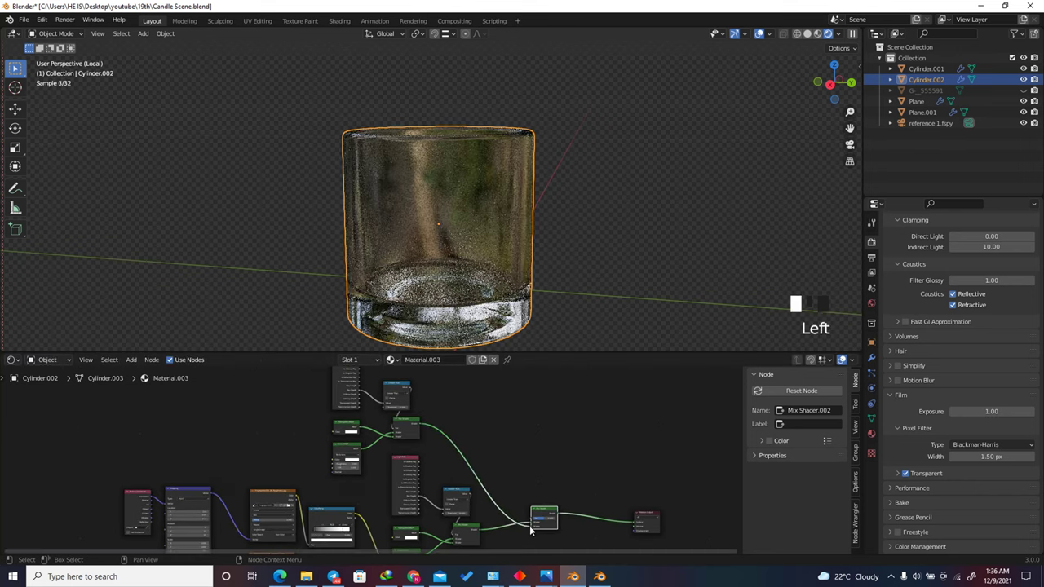
Step: Examine the copied plain glass nodes and the original fingerprint glass nodes by selecting each group in turn
{"action": "scroll", "coordinate": [496, 502], "scroll_direction": "down", "scroll_amount": 4}
{"action": "scroll", "coordinate": [449, 460], "scroll_direction": "up", "scroll_amount": 7}
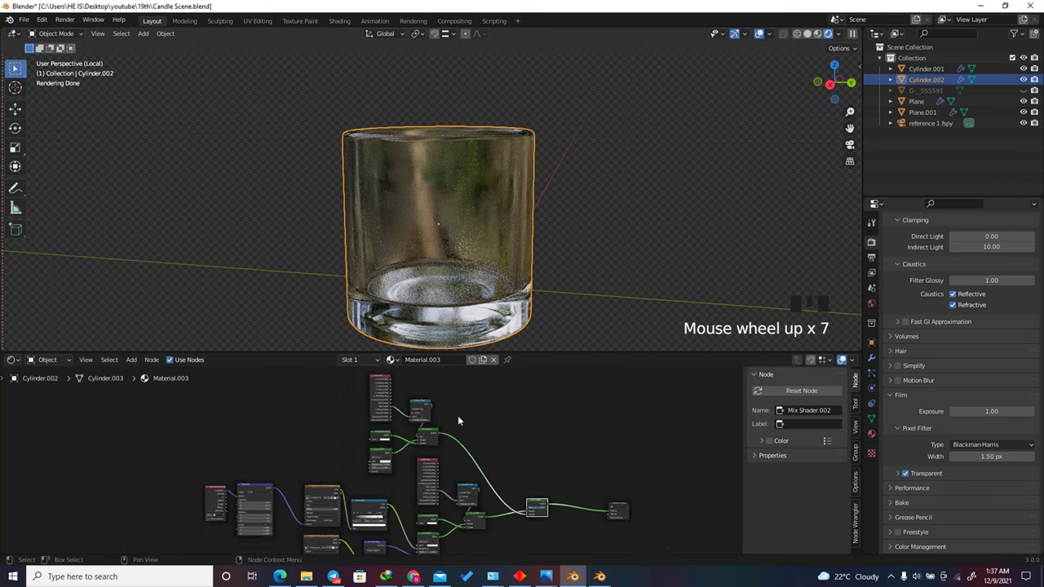
{"action": "scroll", "coordinate": [407, 391], "scroll_direction": "up", "scroll_amount": 4}
{"action": "left_click_drag", "start_coordinate": [445, 386], "coordinate": [384, 470]}
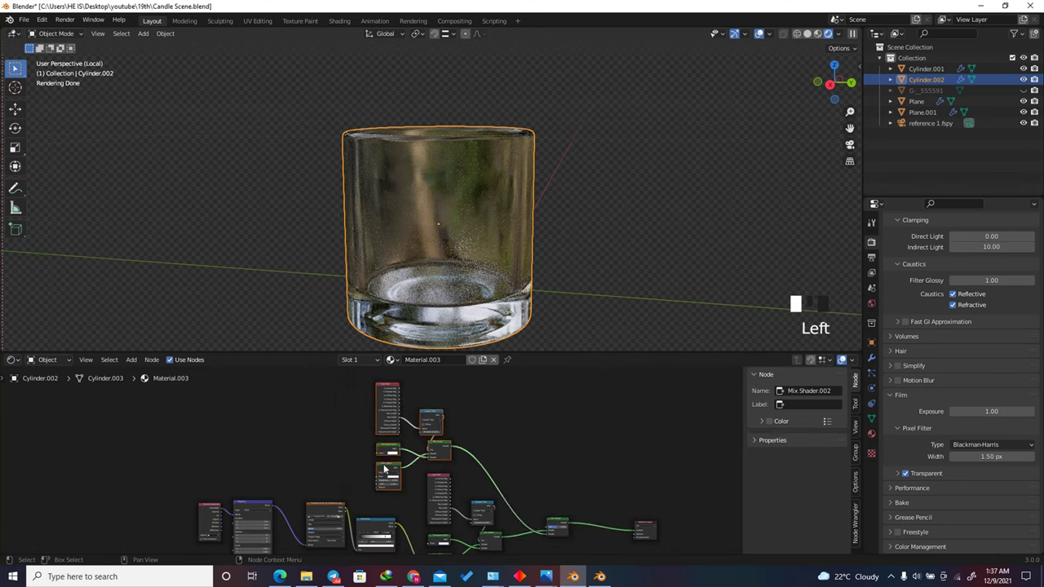
{"action": "scroll", "coordinate": [419, 443], "scroll_direction": "down", "scroll_amount": 6}
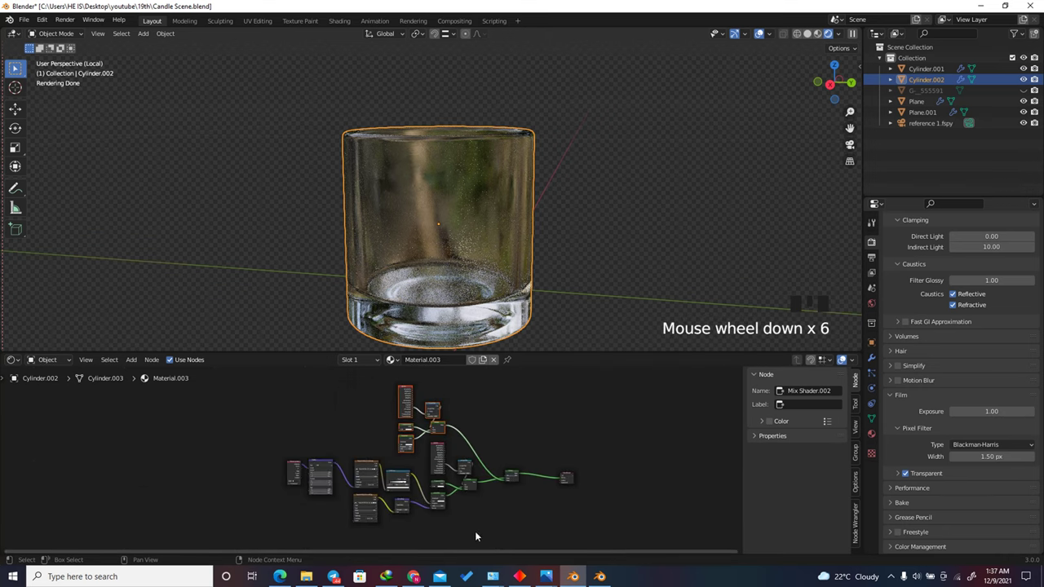
{"action": "left_click_drag", "start_coordinate": [476, 535], "coordinate": [256, 450]}
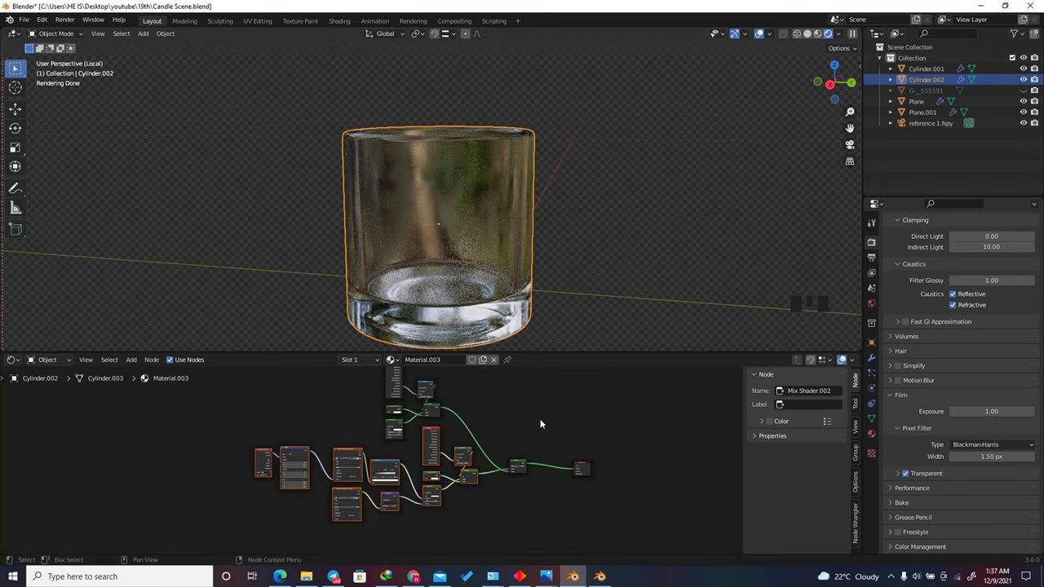
Step: Try the final Mix Shader's Fac at 1.000 to preview only the plain glass, and review the connected node groups
{"action": "scroll", "coordinate": [538, 428], "scroll_direction": "up", "scroll_amount": 6}
{"action": "scroll", "coordinate": [534, 434], "scroll_direction": "up", "scroll_amount": 14}
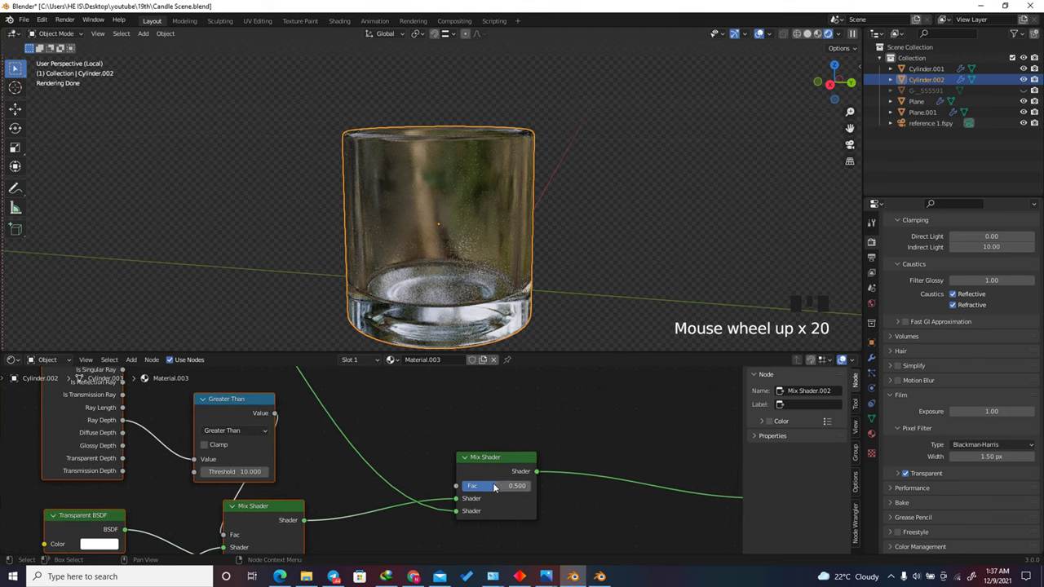
{"action": "left_click_drag", "start_coordinate": [492, 485], "coordinate": [571, 486]}
{"action": "scroll", "coordinate": [535, 441], "scroll_direction": "down", "scroll_amount": 5}
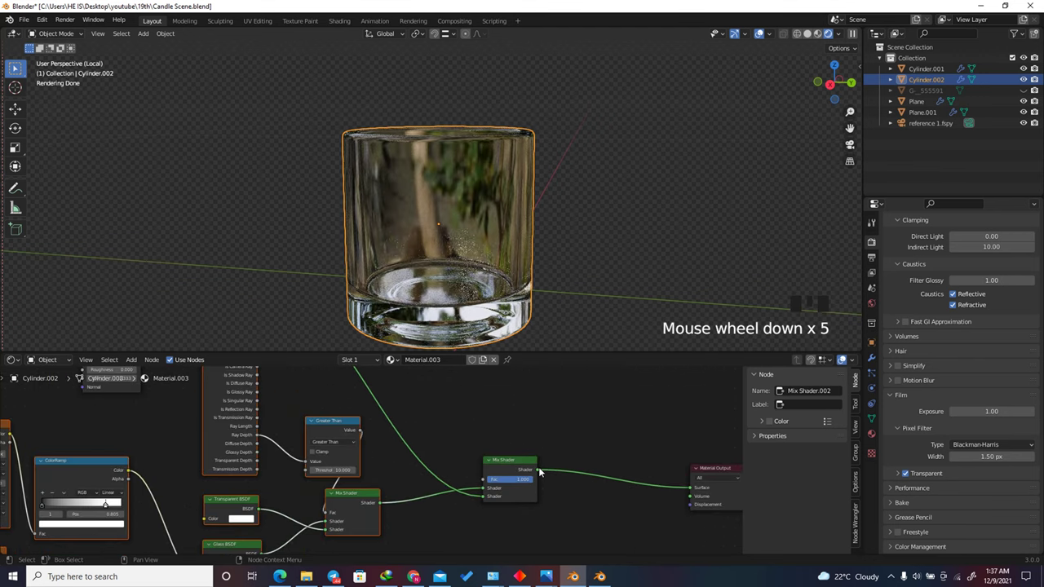
{"action": "scroll", "coordinate": [554, 503], "scroll_direction": "down", "scroll_amount": 6}
{"action": "scroll", "coordinate": [514, 524], "scroll_direction": "up", "scroll_amount": 14}
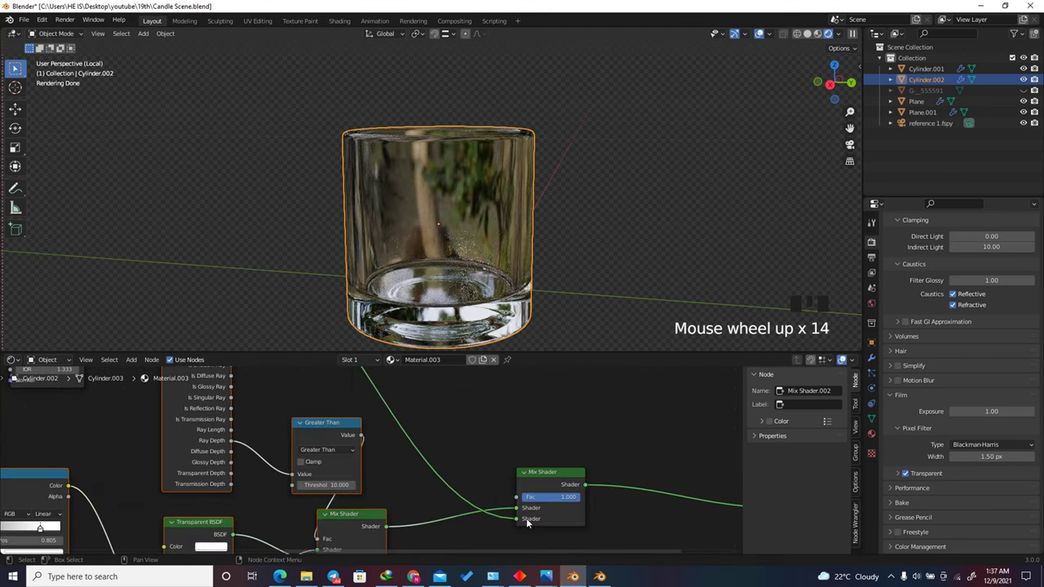
{"action": "scroll", "coordinate": [525, 521], "scroll_direction": "down", "scroll_amount": 14}
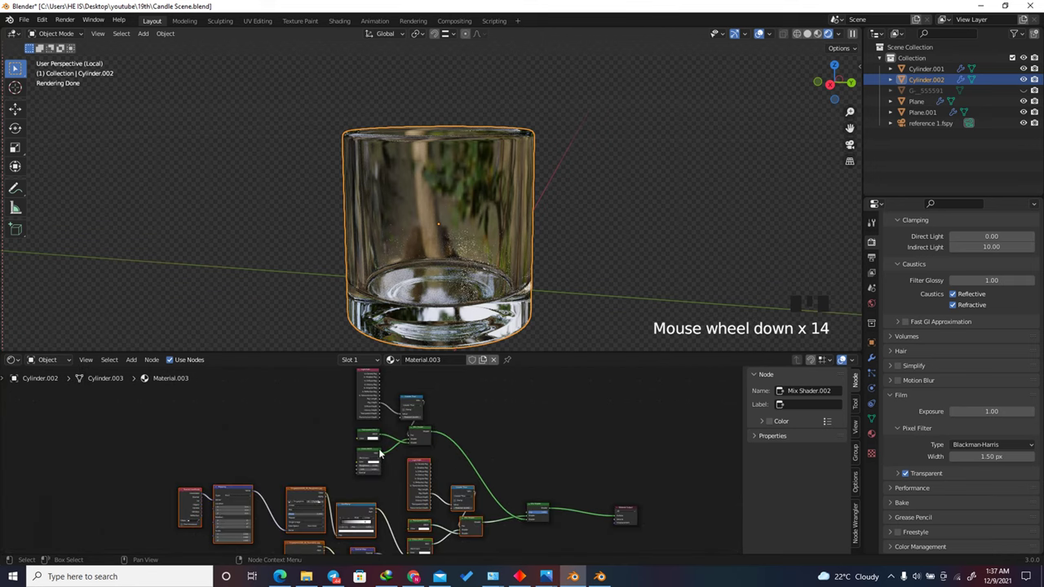
{"action": "scroll", "coordinate": [363, 418], "scroll_direction": "up", "scroll_amount": 4}
{"action": "scroll", "coordinate": [364, 418], "scroll_direction": "up", "scroll_amount": 1}
{"action": "scroll", "coordinate": [474, 414], "scroll_direction": "down", "scroll_amount": 8}
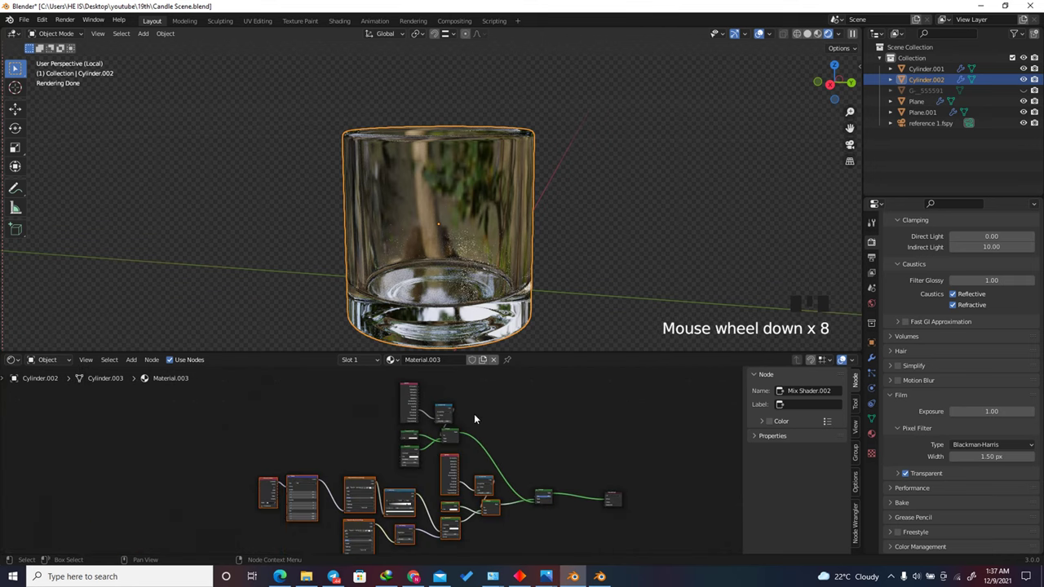
{"action": "scroll", "coordinate": [514, 457], "scroll_direction": "up", "scroll_amount": 20}
{"action": "scroll", "coordinate": [526, 459], "scroll_direction": "up", "scroll_amount": 5}
Step: Try the final Mix Shader's Fac at 0.000 and inspect the fingerprint glass on its own from a closer angle
{"action": "left_click_drag", "start_coordinate": [507, 458], "coordinate": [408, 452]}
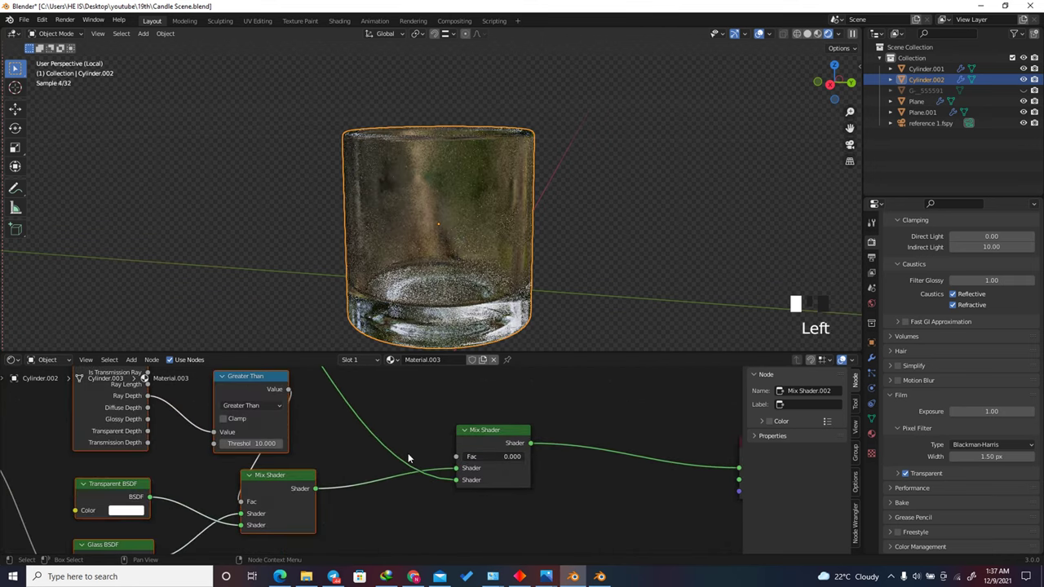
{"action": "scroll", "coordinate": [486, 506], "scroll_direction": "down", "scroll_amount": 15}
{"action": "scroll", "coordinate": [479, 481], "scroll_direction": "down", "scroll_amount": 5}
{"action": "left_click_drag", "start_coordinate": [467, 528], "coordinate": [280, 492]}
{"action": "scroll", "coordinate": [508, 454], "scroll_direction": "up", "scroll_amount": 11}
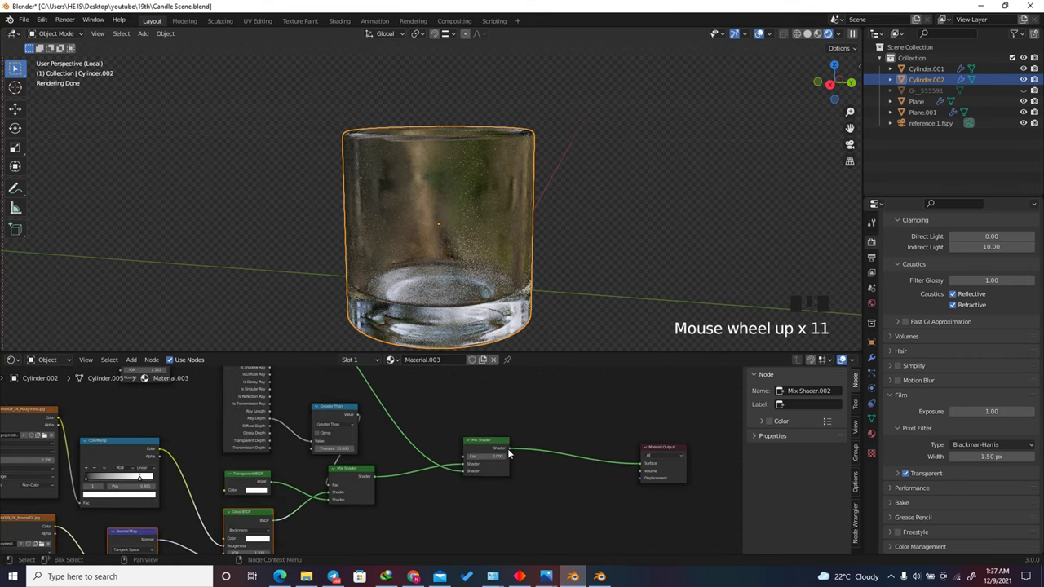
{"action": "left_click_drag", "start_coordinate": [834, 81], "coordinate": [837, 77]}
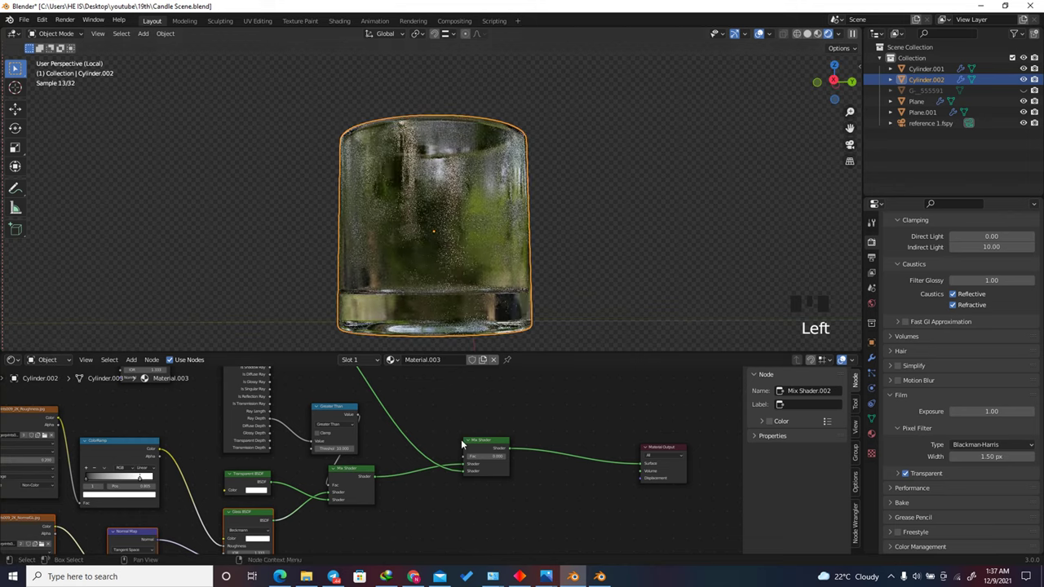
{"action": "scroll", "coordinate": [448, 176], "scroll_direction": "up", "scroll_amount": 1}
{"action": "scroll", "coordinate": [447, 175], "scroll_direction": "up", "scroll_amount": 2}
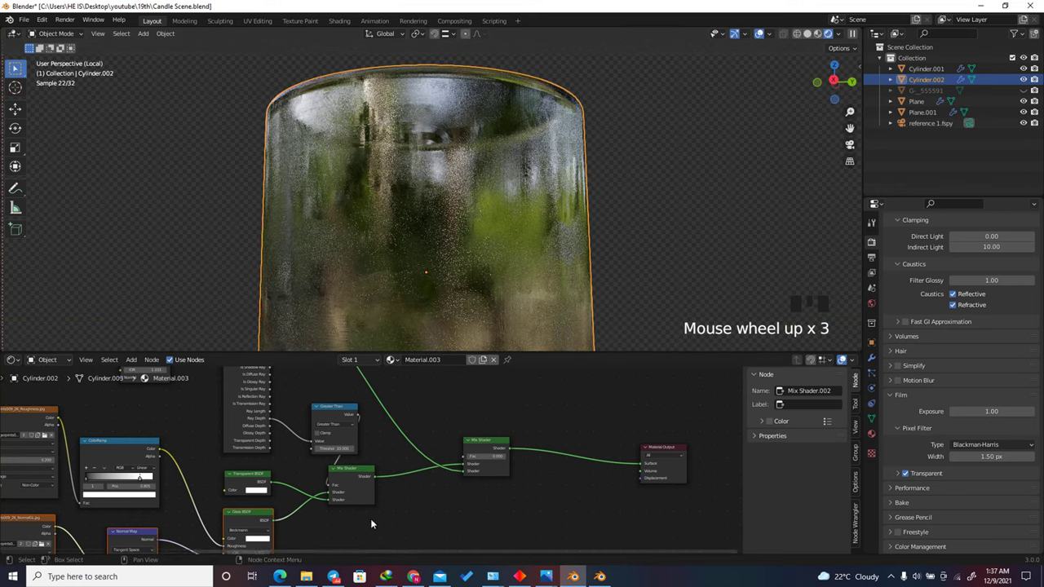
{"action": "scroll", "coordinate": [367, 498], "scroll_direction": "down", "scroll_amount": 11}
{"action": "scroll", "coordinate": [424, 449], "scroll_direction": "up", "scroll_amount": 13}
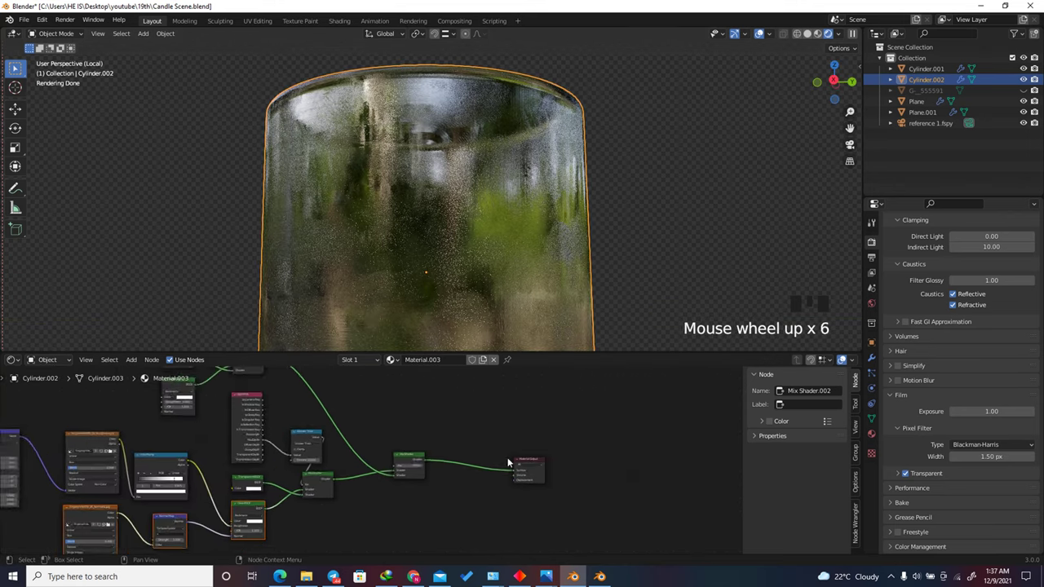
Step: Try the final Mix Shader's Fac at about 0.633 and at 0.5, inspect the glass, and settle it at about 0.242
{"action": "scroll", "coordinate": [414, 455], "scroll_direction": "up", "scroll_amount": 13}
{"action": "left_click_drag", "start_coordinate": [372, 486], "coordinate": [437, 490]}
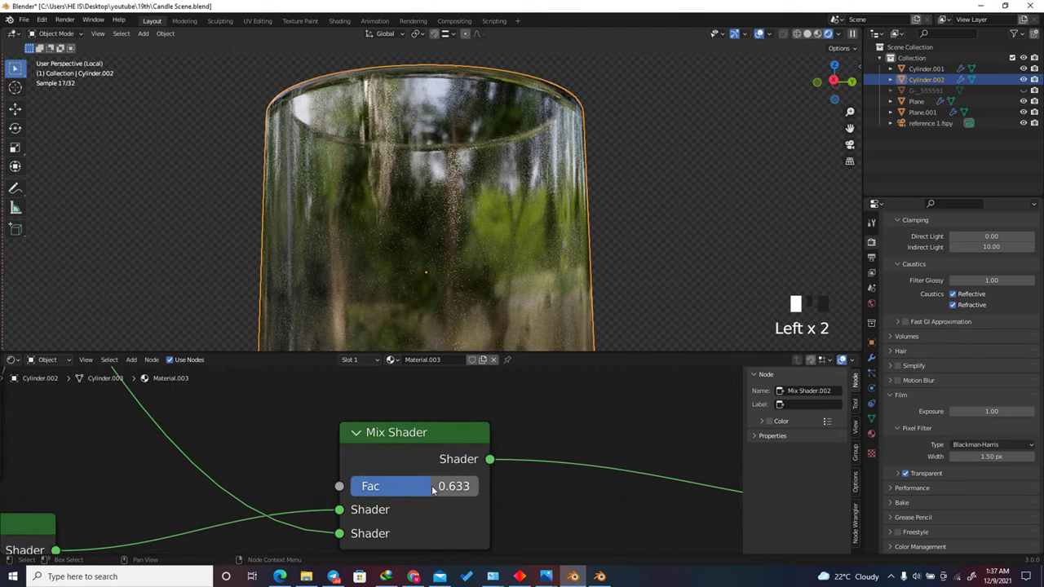
{"action": "left_click", "coordinate": [422, 487]}
{"action": "type", "text": "0.5"}
{"action": "key", "text": "Return"}
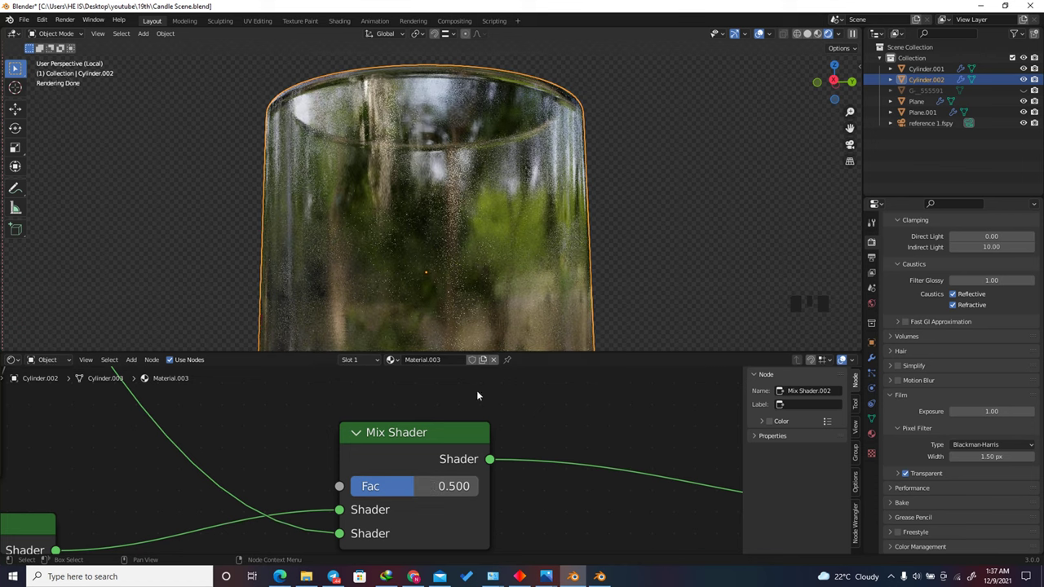
{"action": "mouse_move", "coordinate": [823, 72]}
{"action": "left_mouse_down"}
{"action": "mouse_move", "coordinate": [819, 98]}
{"action": "mouse_move", "coordinate": [826, 86]}
{"action": "left_mouse_up"}
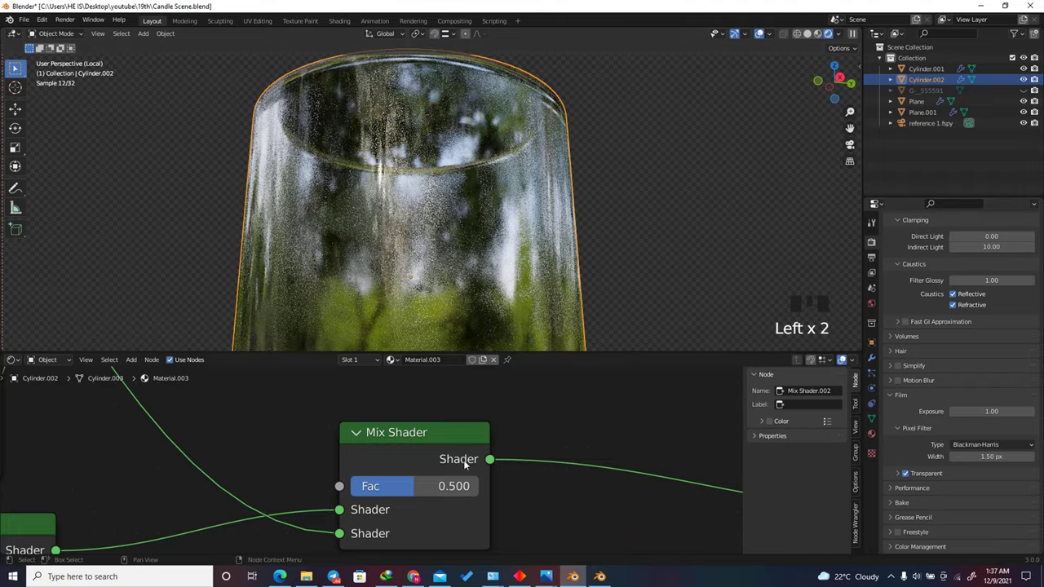
{"action": "left_click_drag", "start_coordinate": [453, 486], "coordinate": [393, 490]}
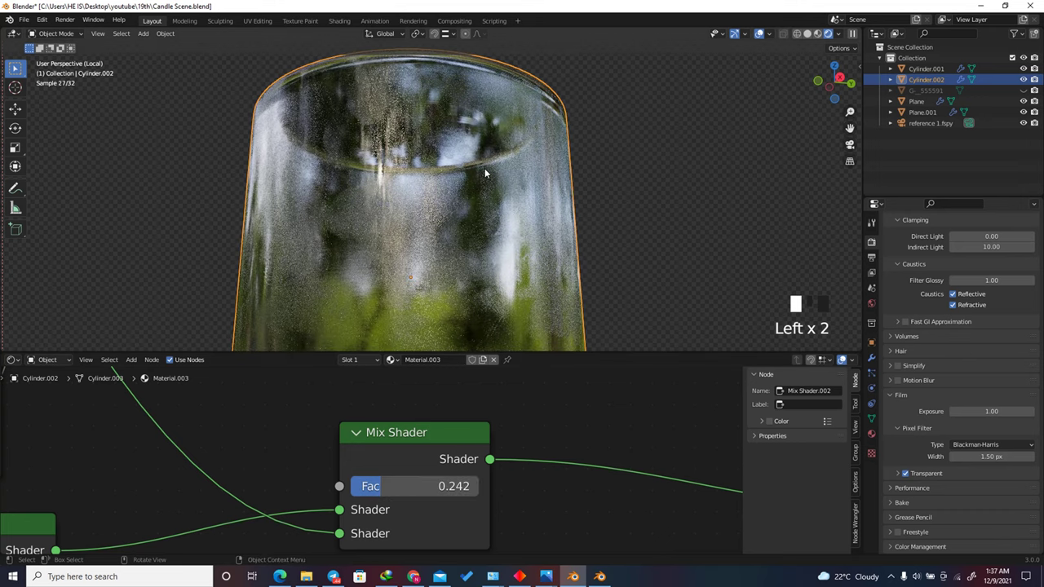
Step: Save the candle scene file and exit local view to show the whole scene
{"action": "key", "text": "ctrl+s"}
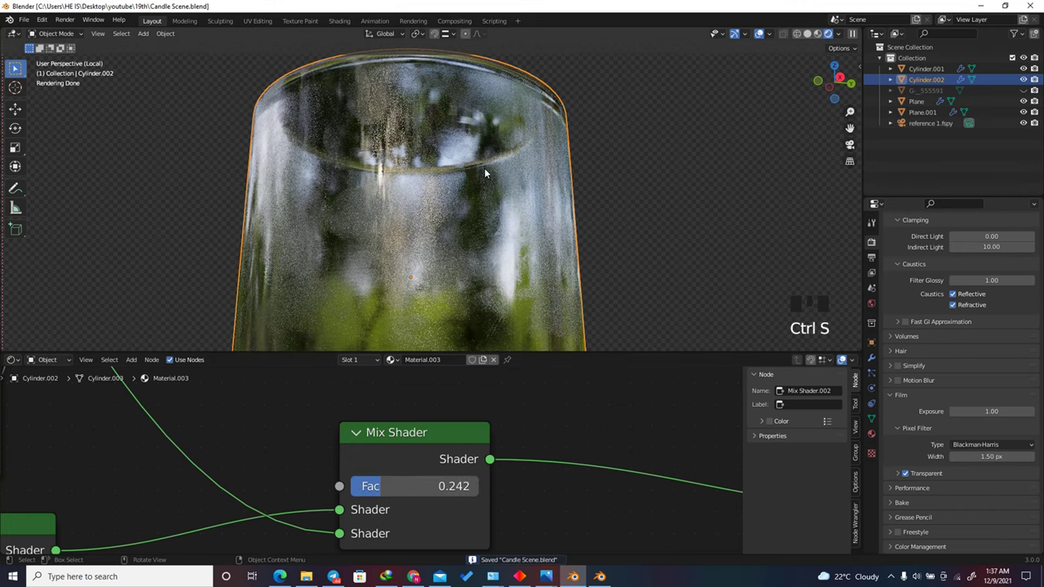
{"action": "key", "text": "KP_Divide"}
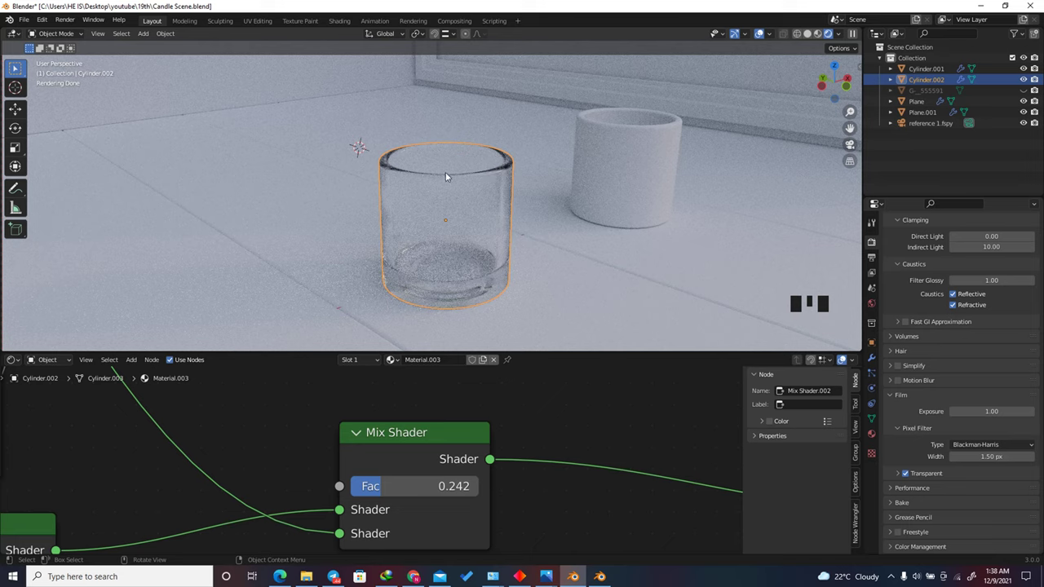
Step: Set the maximum glossy bounces under Light Paths to 12 in the render settings
{"action": "left_click", "coordinate": [870, 242]}
{"action": "scroll", "coordinate": [871, 243], "scroll_direction": "up", "scroll_amount": 2}
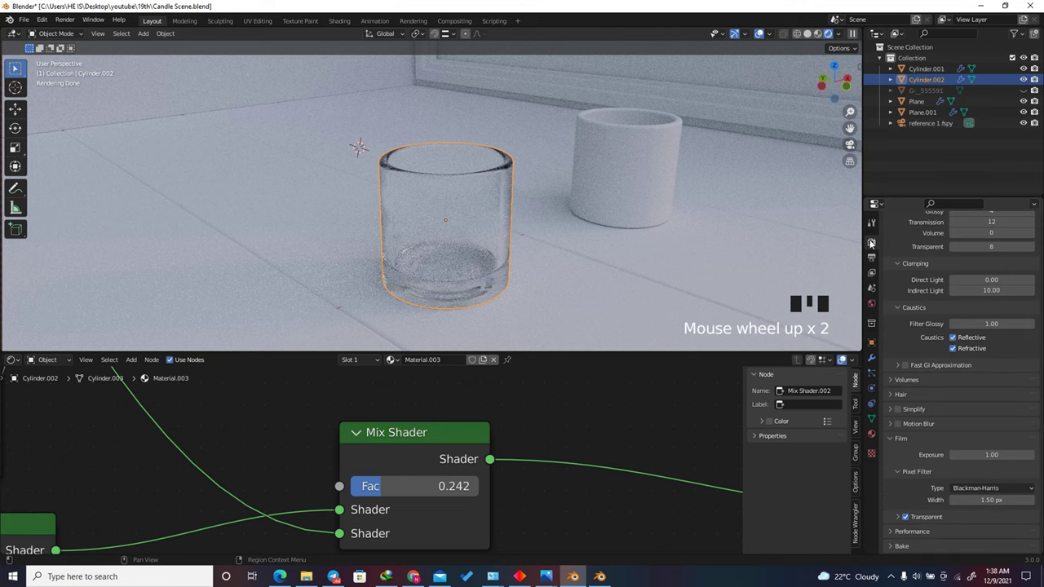
{"action": "left_click", "coordinate": [871, 242]}
{"action": "scroll", "coordinate": [881, 248], "scroll_direction": "up", "scroll_amount": 4}
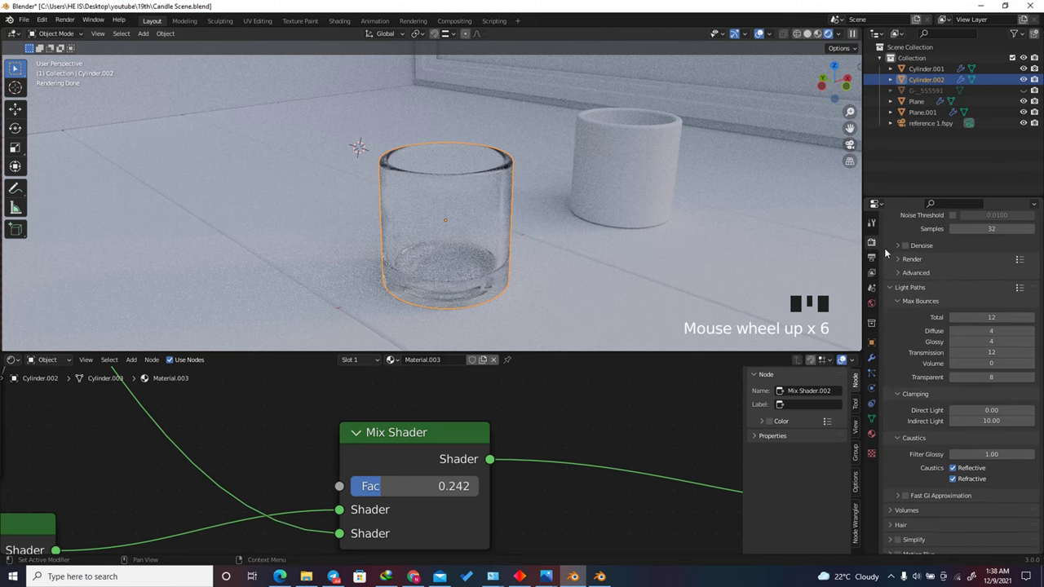
{"action": "scroll", "coordinate": [919, 376], "scroll_direction": "down", "scroll_amount": 7}
{"action": "scroll", "coordinate": [926, 417], "scroll_direction": "up", "scroll_amount": 9}
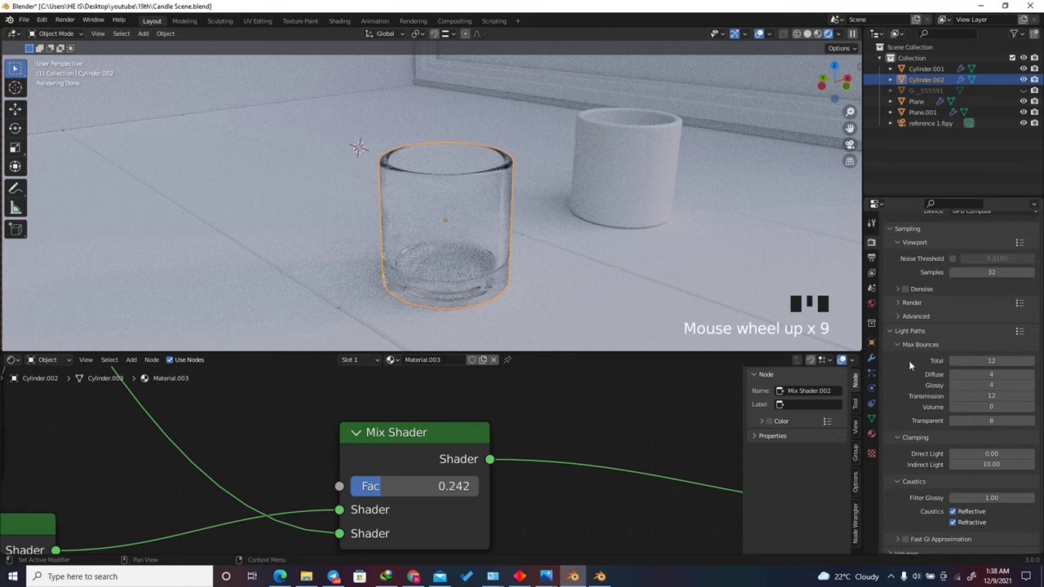
{"action": "scroll", "coordinate": [908, 360], "scroll_direction": "up", "scroll_amount": 3}
{"action": "scroll", "coordinate": [901, 326], "scroll_direction": "down", "scroll_amount": 4}
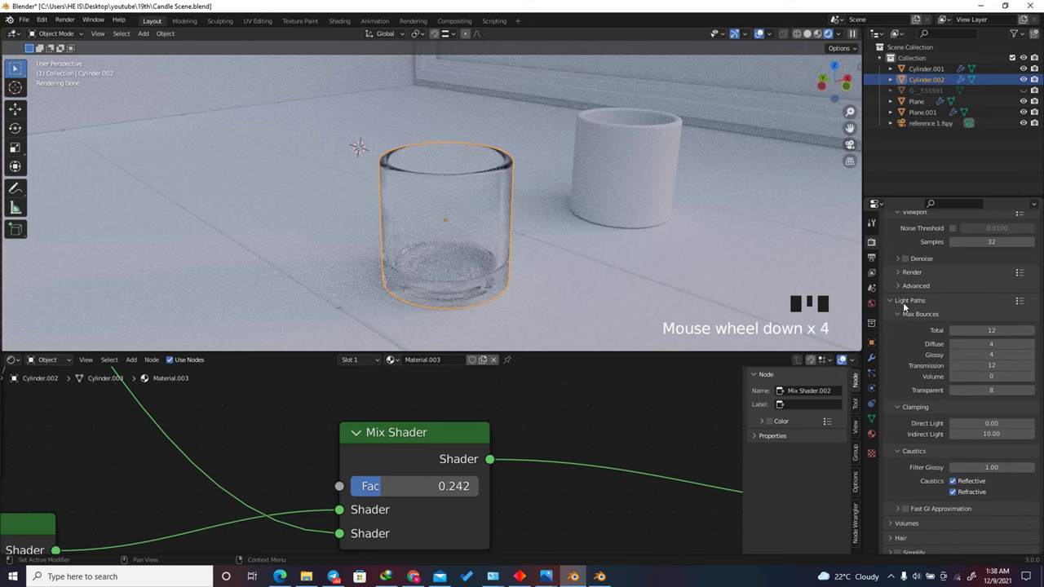
{"action": "left_click", "coordinate": [991, 355]}
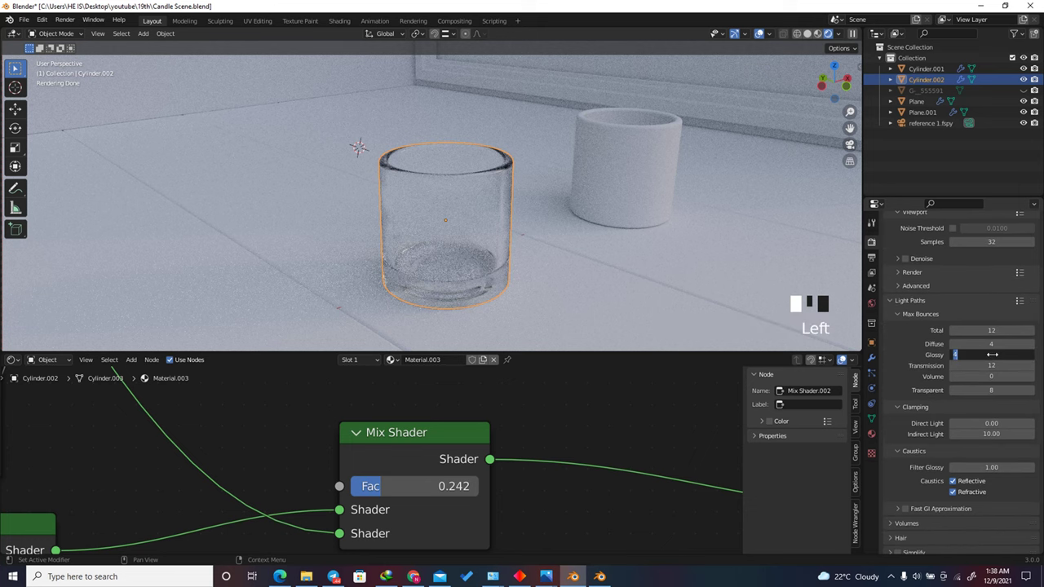
{"action": "type", "text": "12"}
{"action": "key", "text": "Return"}
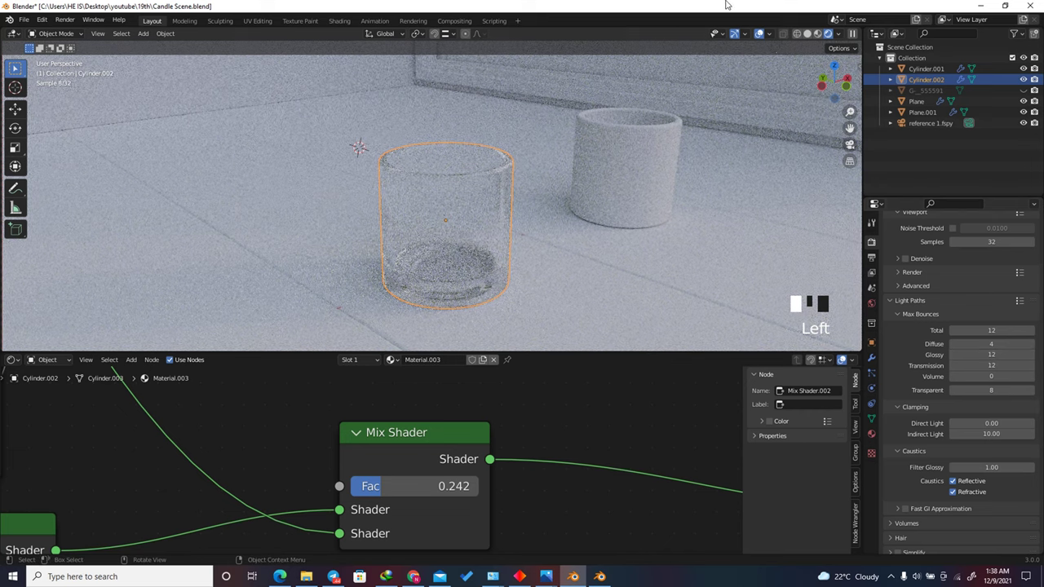
Step: Hide the viewport overlays and try a maximum of 1 glossy bounce to compare how the glass renders
{"action": "left_click", "coordinate": [759, 34]}
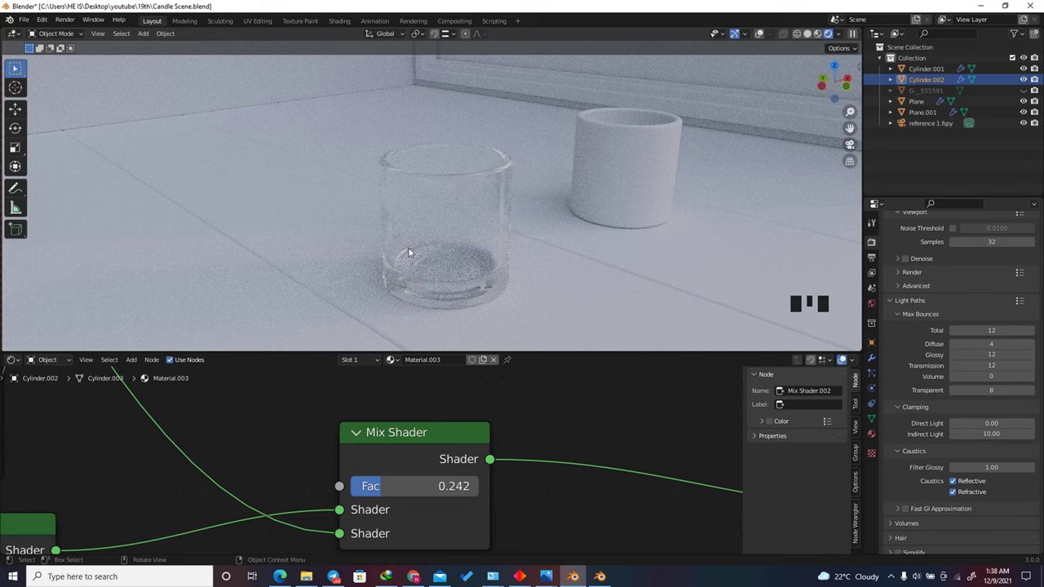
{"action": "double_click", "coordinate": [955, 358]}
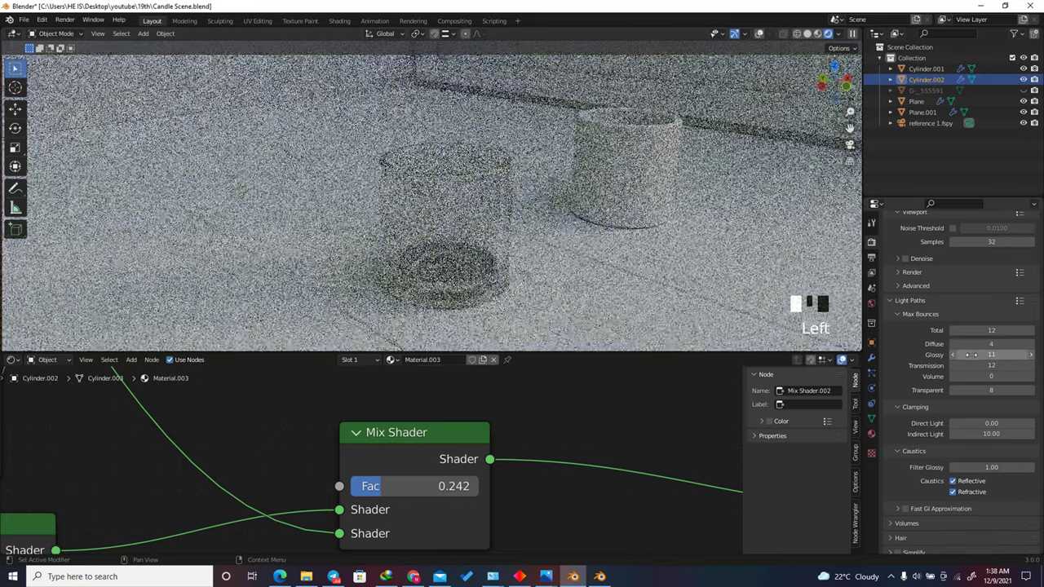
{"action": "type", "text": "1"}
{"action": "key", "text": "Return"}
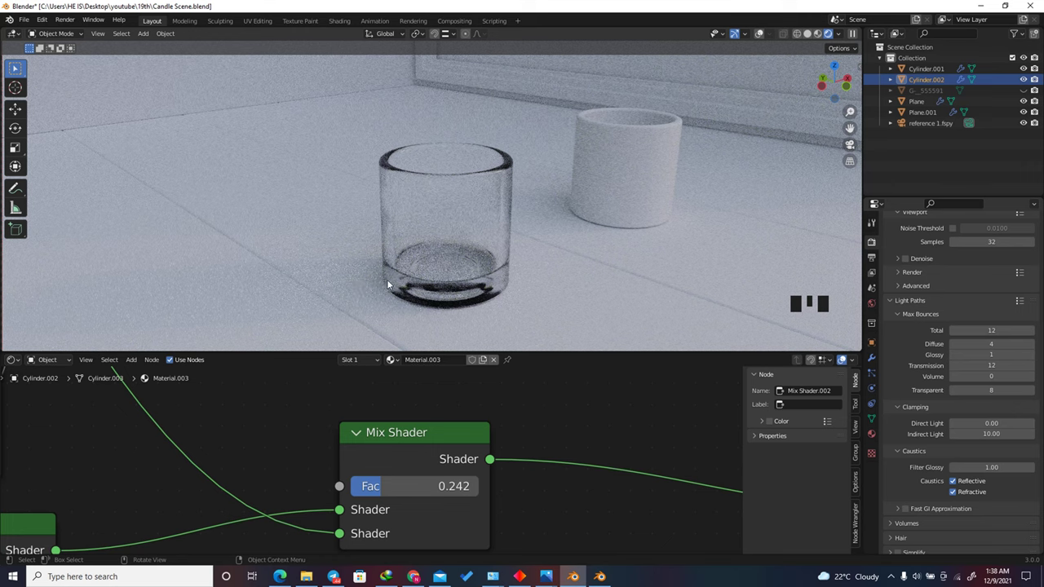
Step: Try 32 maximum glossy bounces on the glass, and set the value back to 12
{"action": "left_click", "coordinate": [1000, 355]}
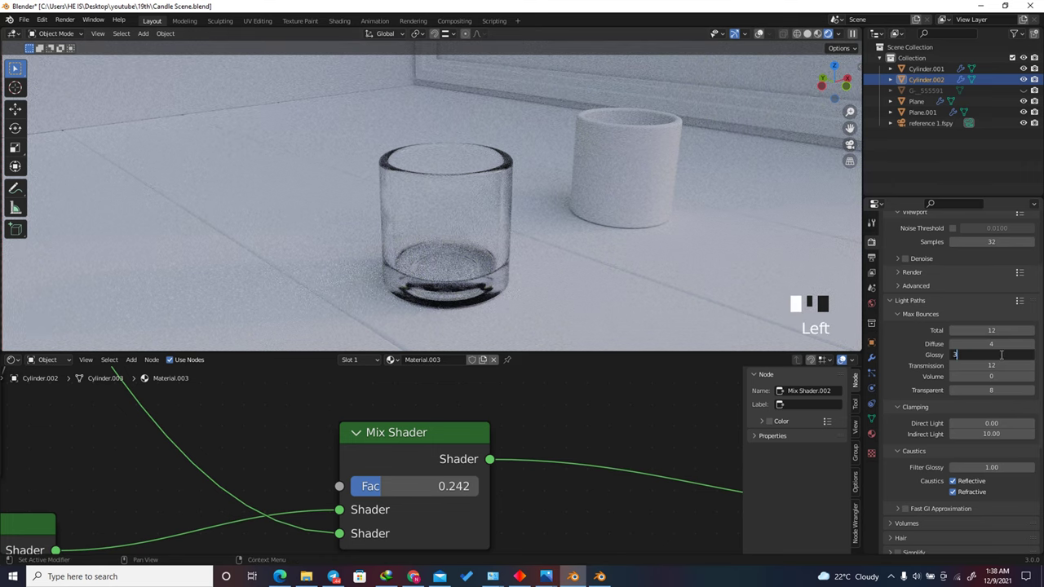
{"action": "type", "text": "3"}
{"action": "key", "text": "Return"}
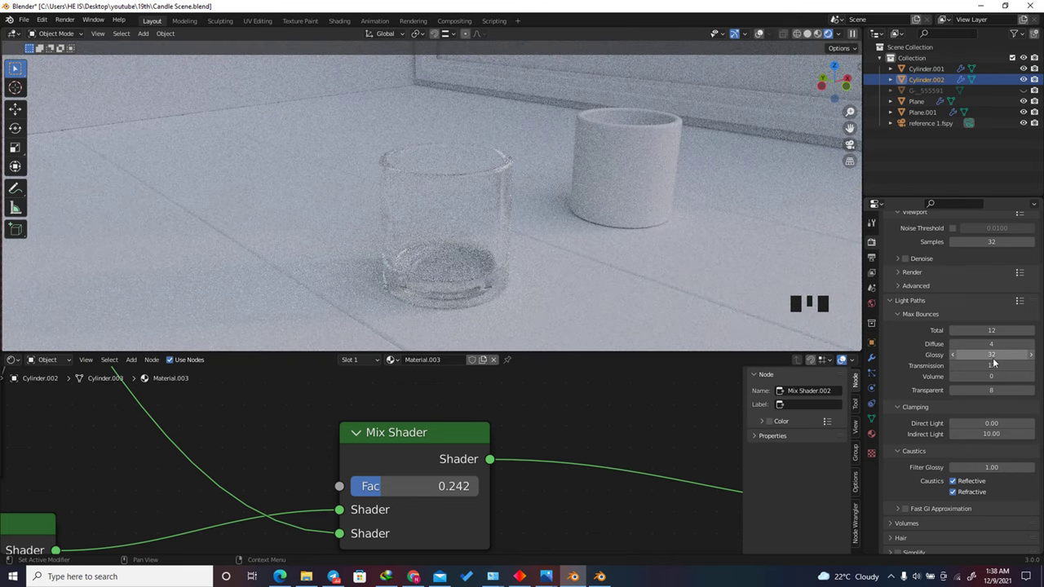
{"action": "left_click", "coordinate": [953, 355]}
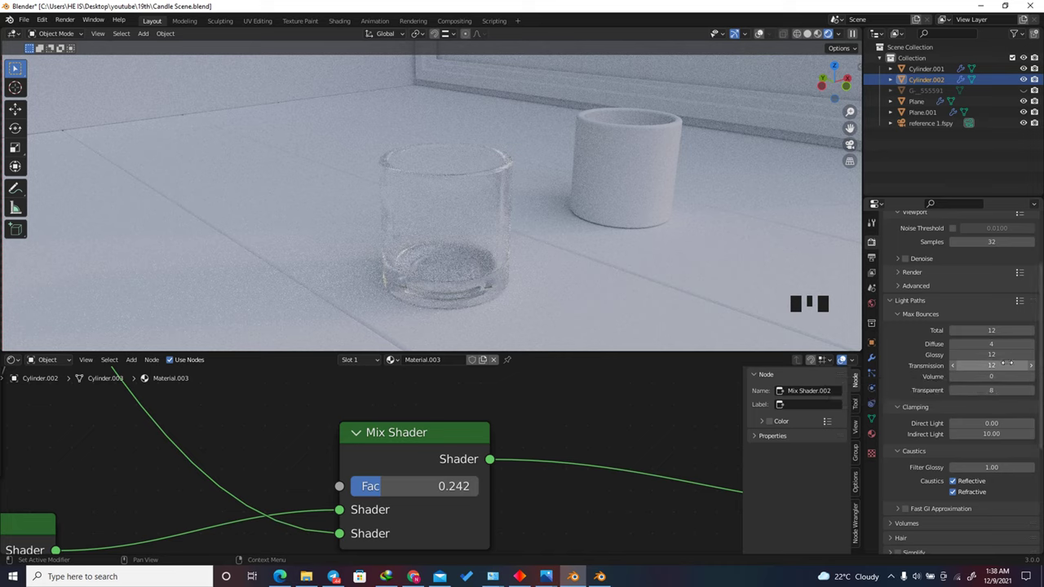
Step: Select the front glass and assign its Material.003 to the plain white glass behind it as well
{"action": "left_click", "coordinate": [487, 238]}
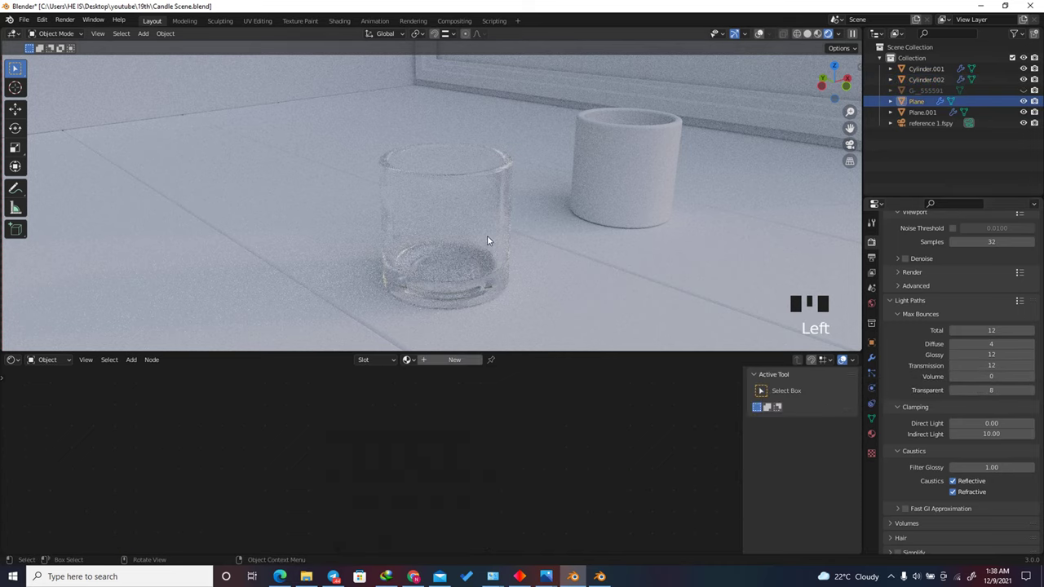
{"action": "left_click", "coordinate": [759, 34]}
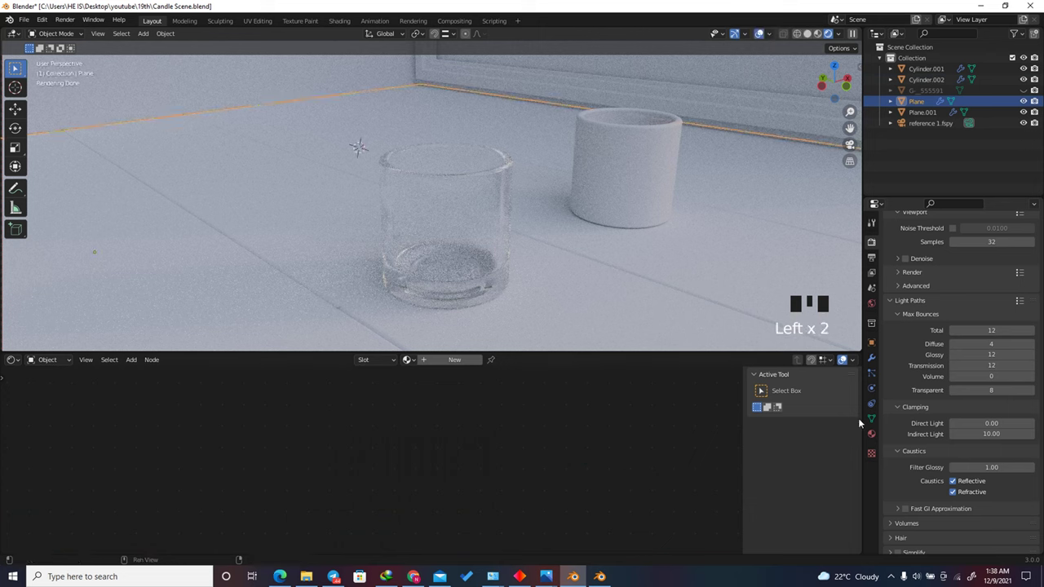
{"action": "left_click", "coordinate": [452, 260]}
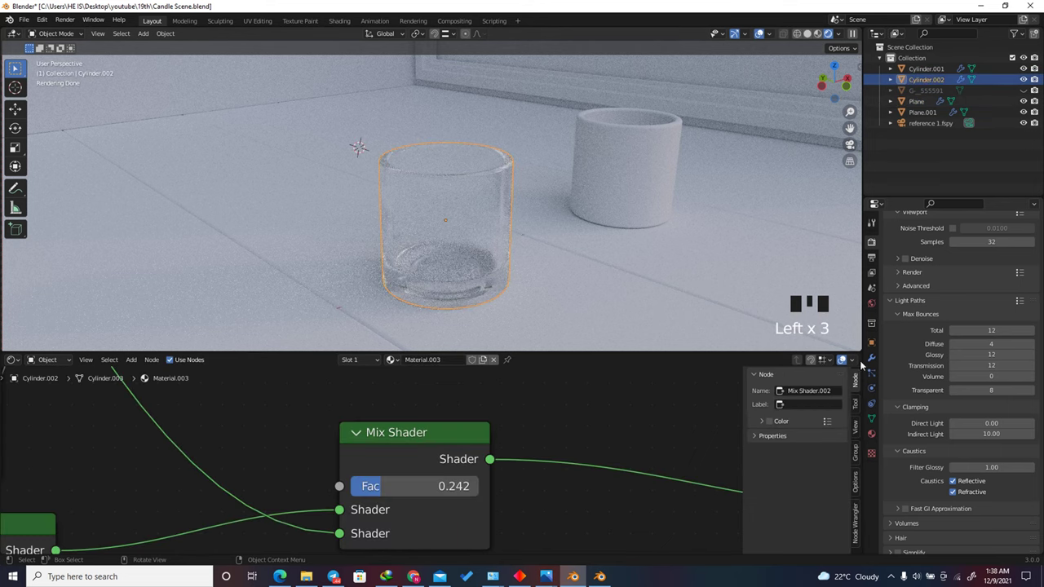
{"action": "left_click", "coordinate": [871, 433]}
{"action": "scroll", "coordinate": [903, 265], "scroll_direction": "up", "scroll_amount": 5}
{"action": "left_click_drag", "start_coordinate": [904, 261], "coordinate": [625, 156]}
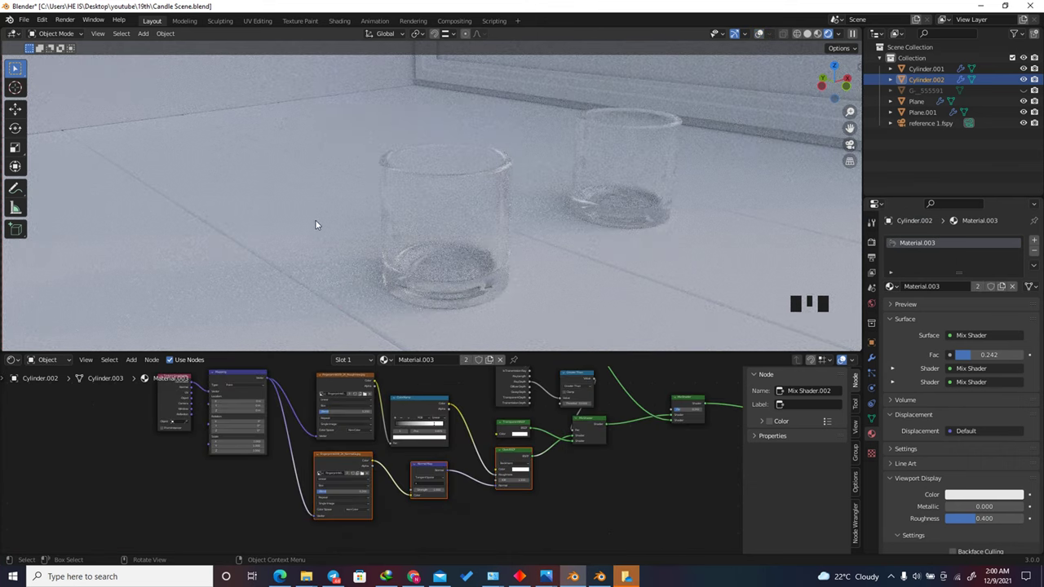
Step: Select the plank floor plane, show the viewport overlays and isolate the plane in local view
{"action": "left_click", "coordinate": [317, 224]}
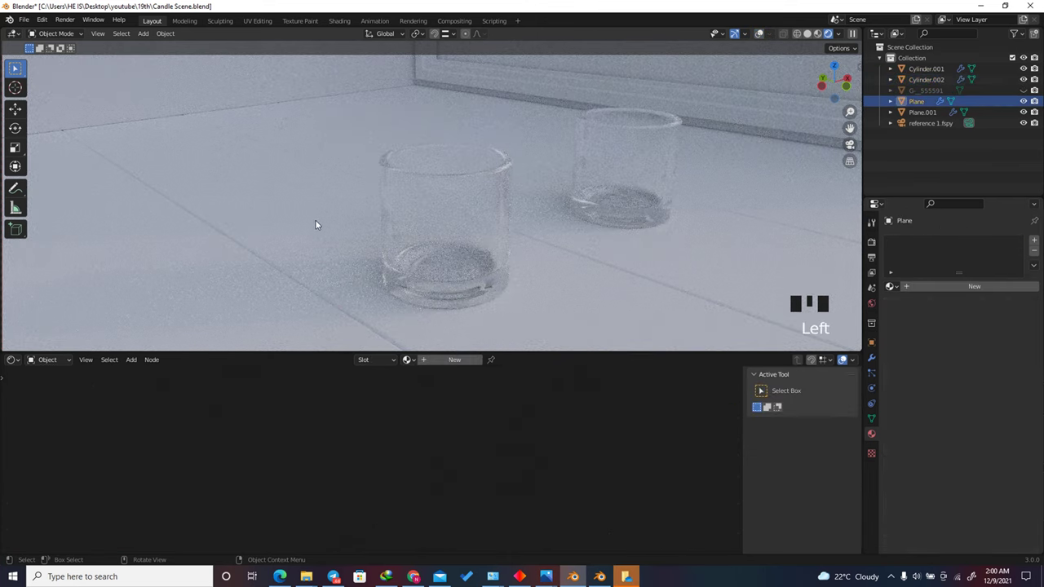
{"action": "left_click", "coordinate": [759, 34]}
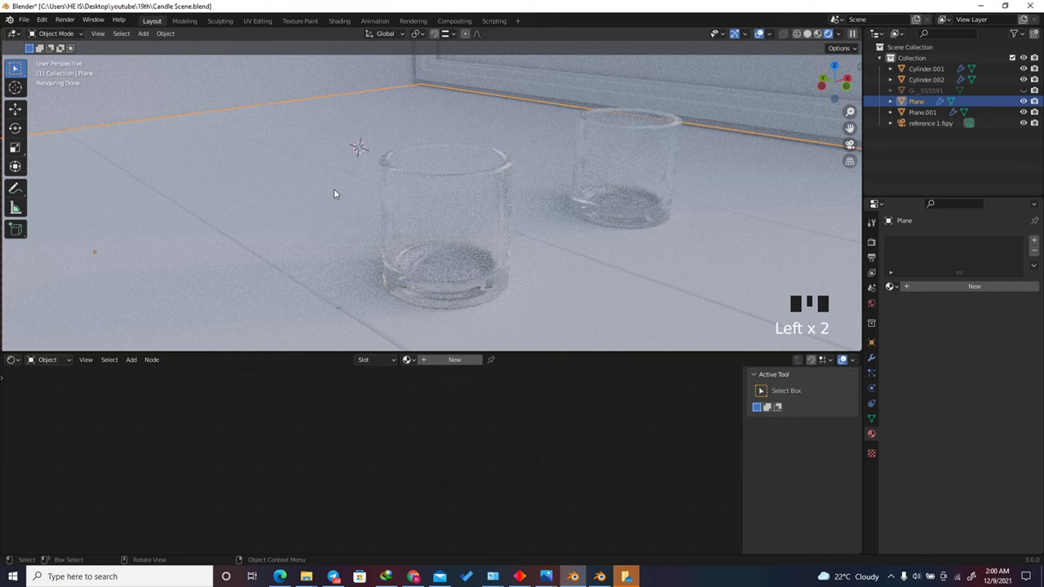
{"action": "key", "text": "KP_Divide"}
{"action": "scroll", "coordinate": [436, 214], "scroll_direction": "up", "scroll_amount": 3}
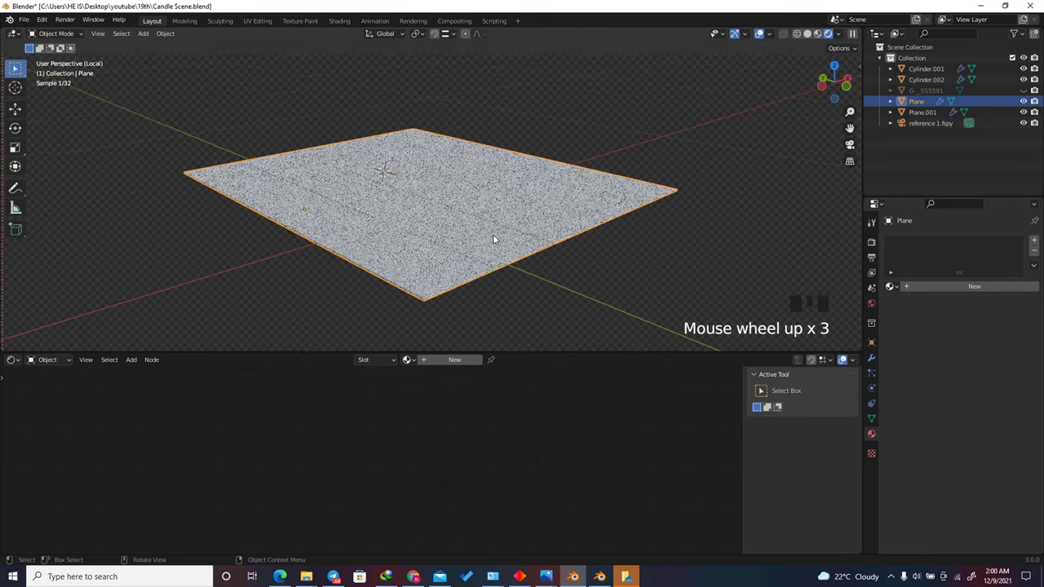
Step: Set the plank plane's Solidify thickness to 0.016 m and apply the Solidify modifier
{"action": "left_click", "coordinate": [871, 359]}
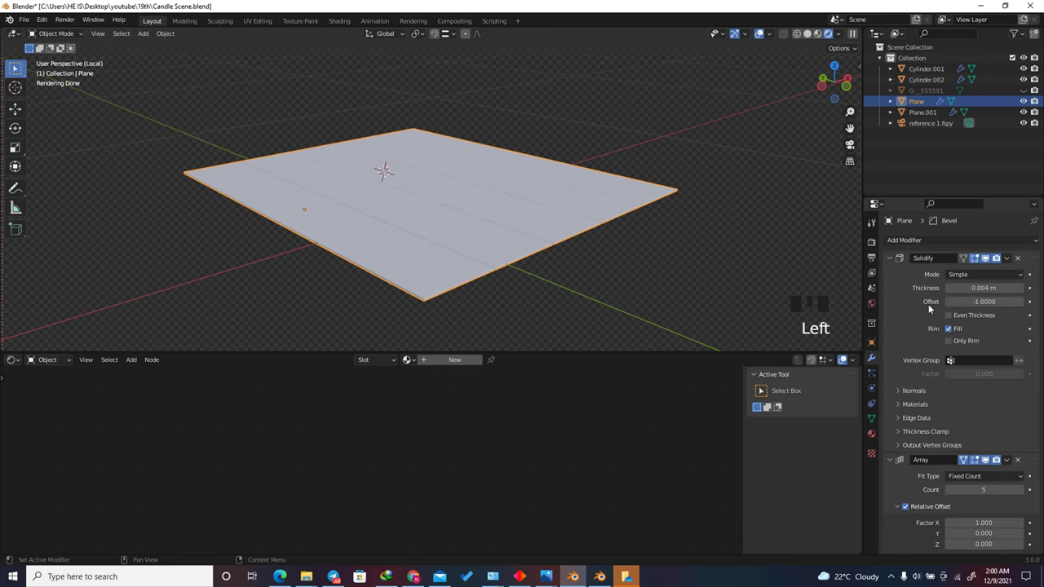
{"action": "scroll", "coordinate": [443, 310], "scroll_direction": "up", "scroll_amount": 2}
{"action": "scroll", "coordinate": [445, 314], "scroll_direction": "up", "scroll_amount": 1}
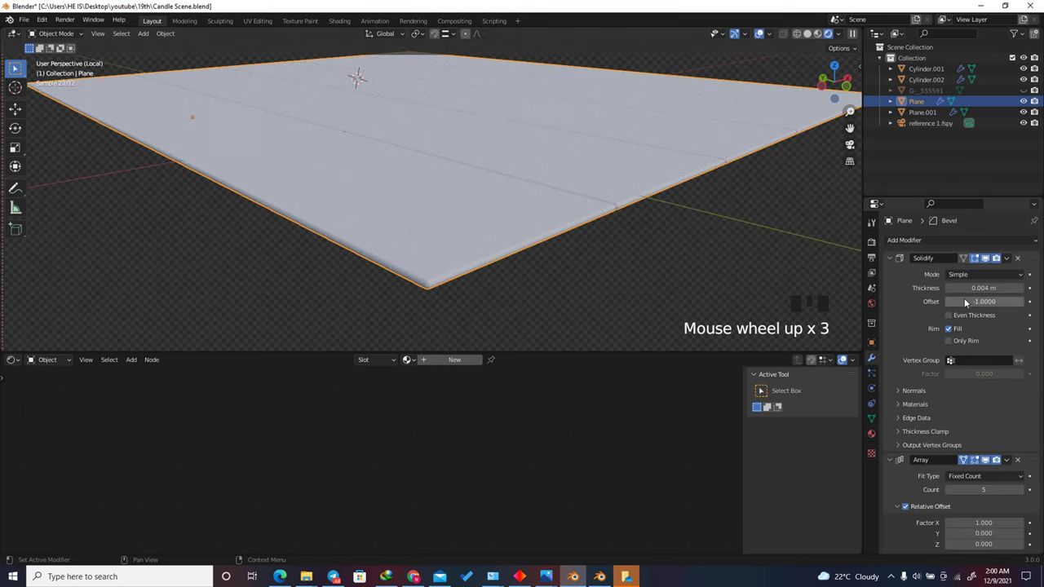
{"action": "left_click_drag", "start_coordinate": [983, 288], "coordinate": [994, 291]}
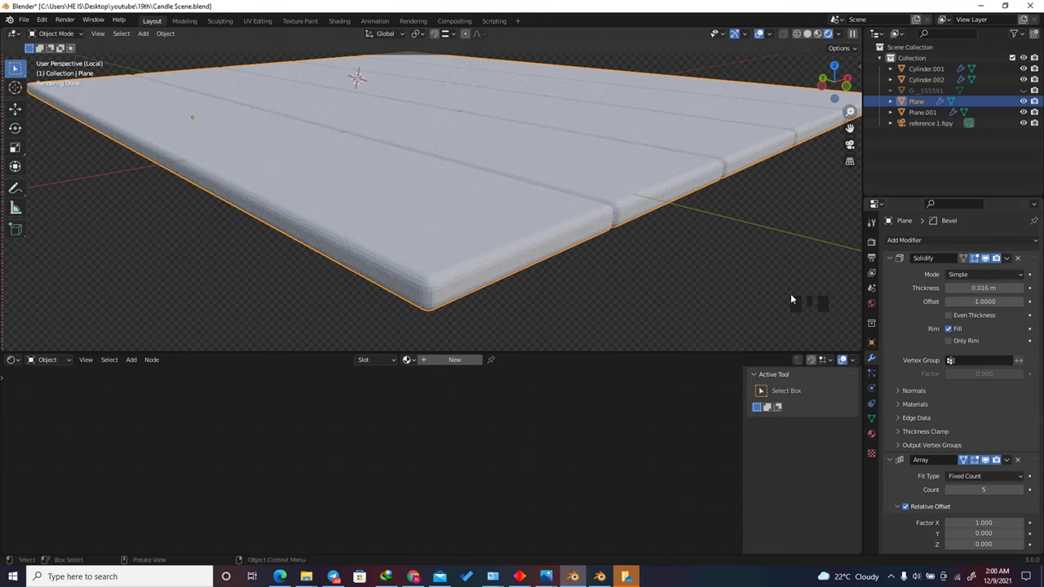
{"action": "left_click", "coordinate": [1010, 259]}
{"action": "left_click", "coordinate": [975, 274]}
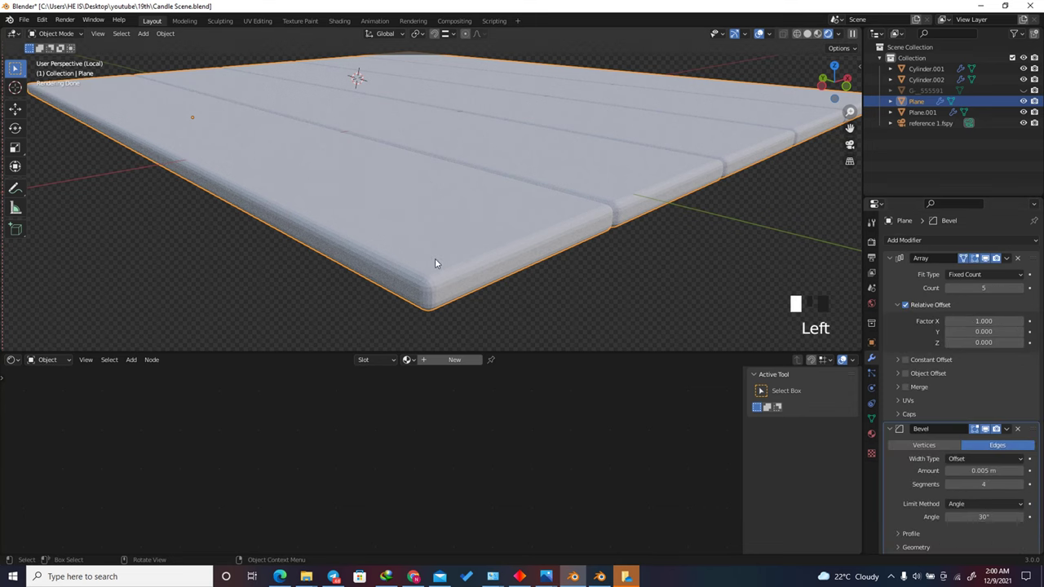
Step: Select the plank mesh's sharp edges with 30° sharpness in Edit Mode and mark them as seams
{"action": "key", "text": "Tab"}
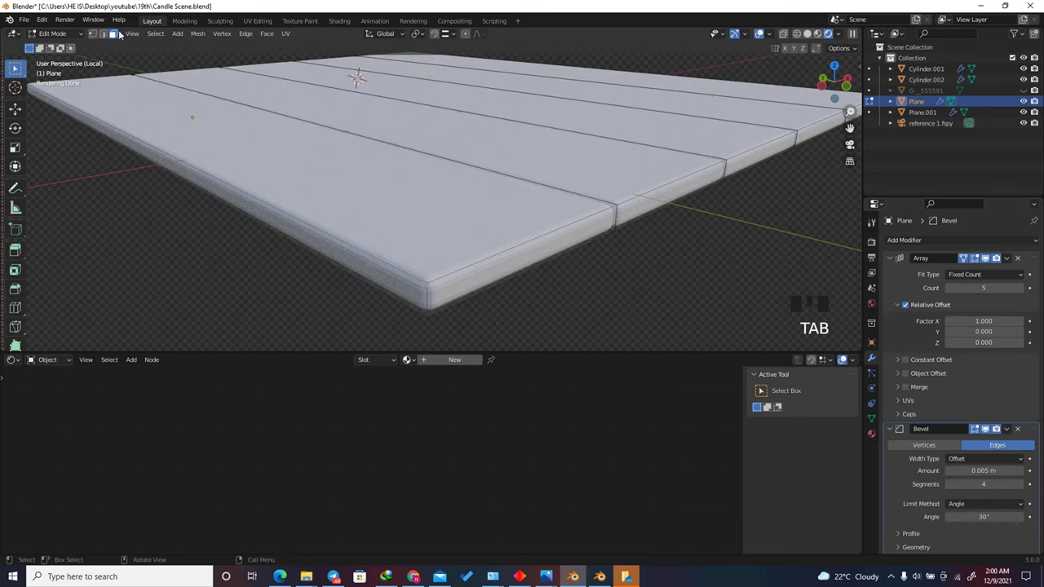
{"action": "left_click", "coordinate": [104, 34]}
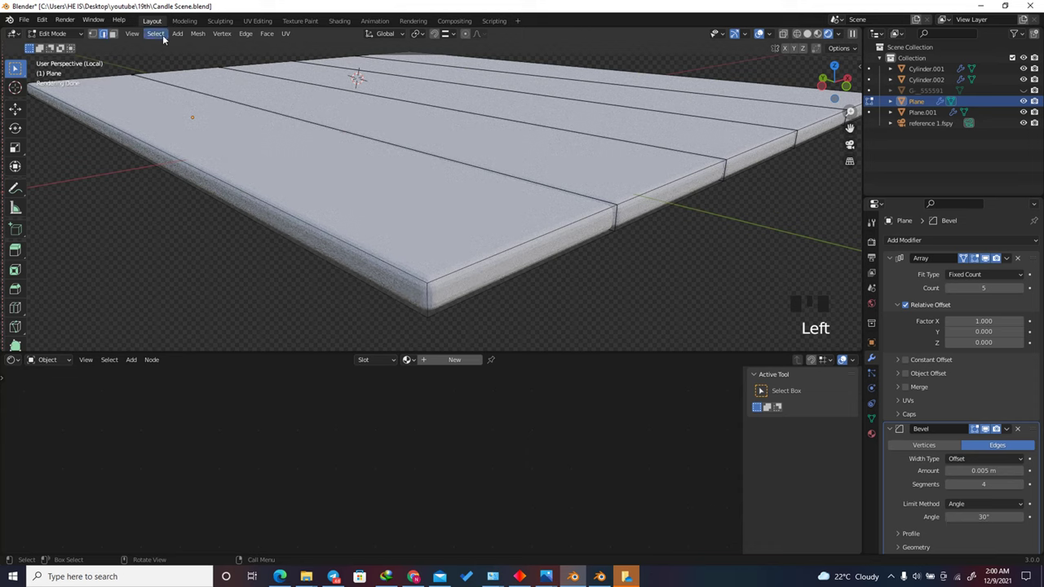
{"action": "left_click", "coordinate": [155, 34]}
{"action": "left_click", "coordinate": [189, 148]}
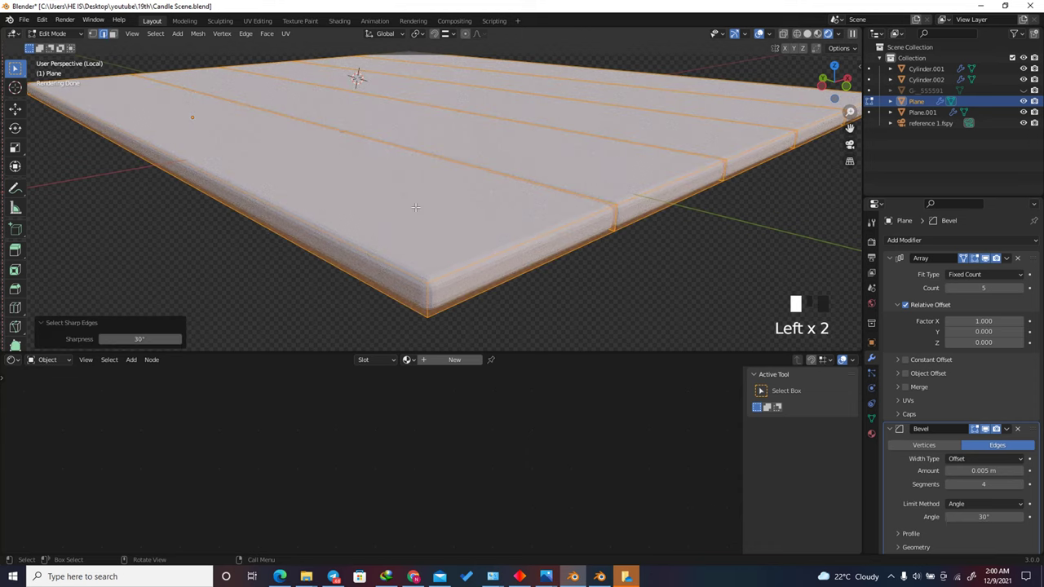
{"action": "right_click", "coordinate": [401, 249]}
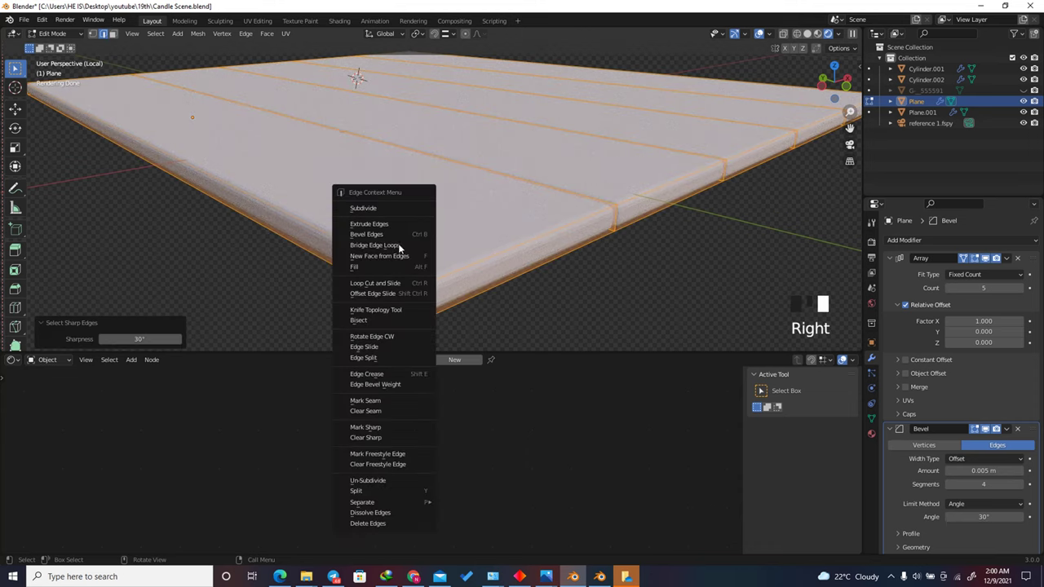
{"action": "left_click", "coordinate": [369, 399]}
{"action": "key", "text": "Tab"}
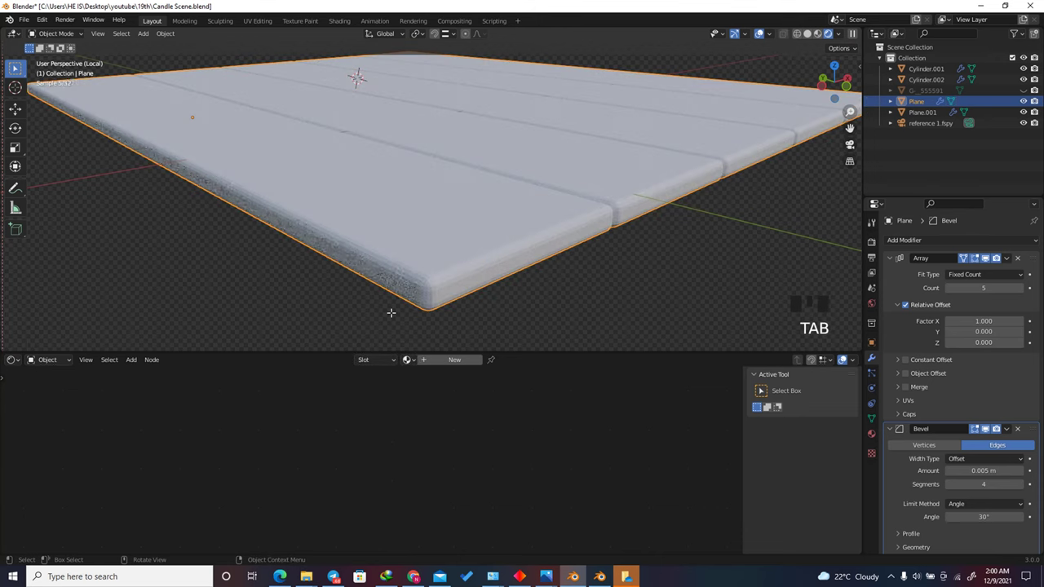
Step: Check the plank plane's transform values and apply its scale
{"action": "key", "text": "n"}
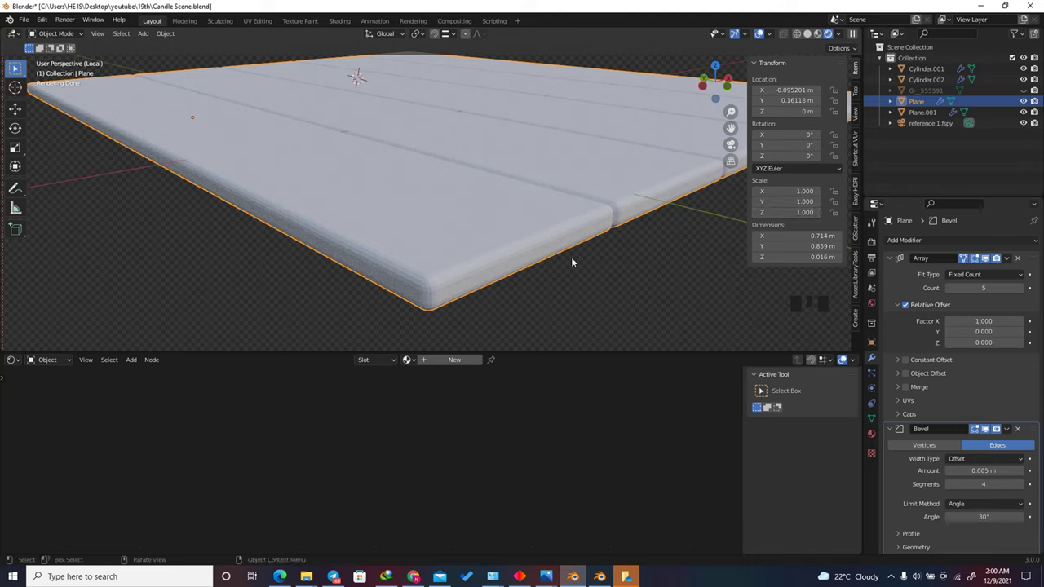
{"action": "key", "text": "ctrl+a"}
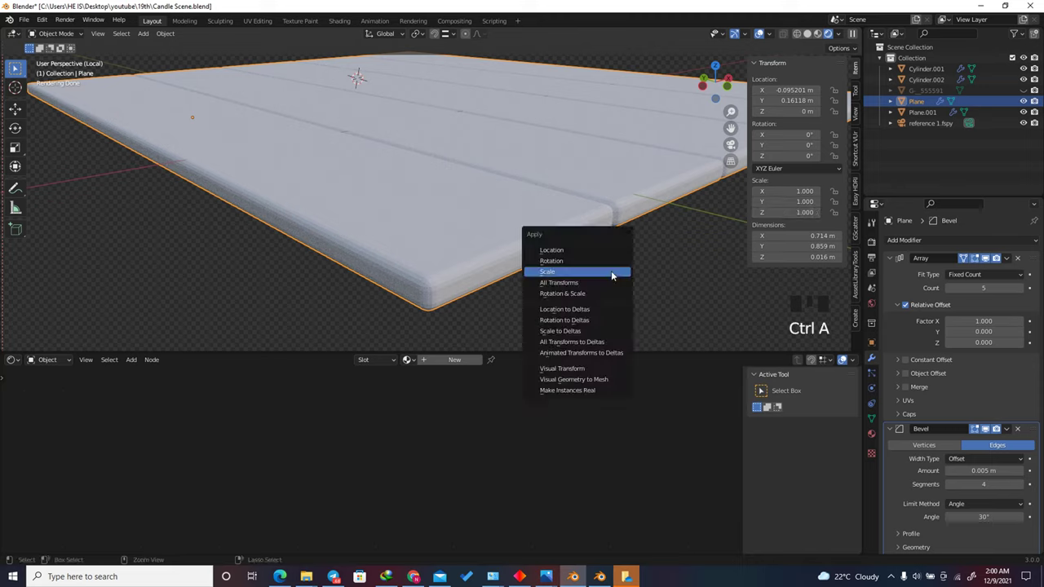
{"action": "left_click", "coordinate": [549, 280]}
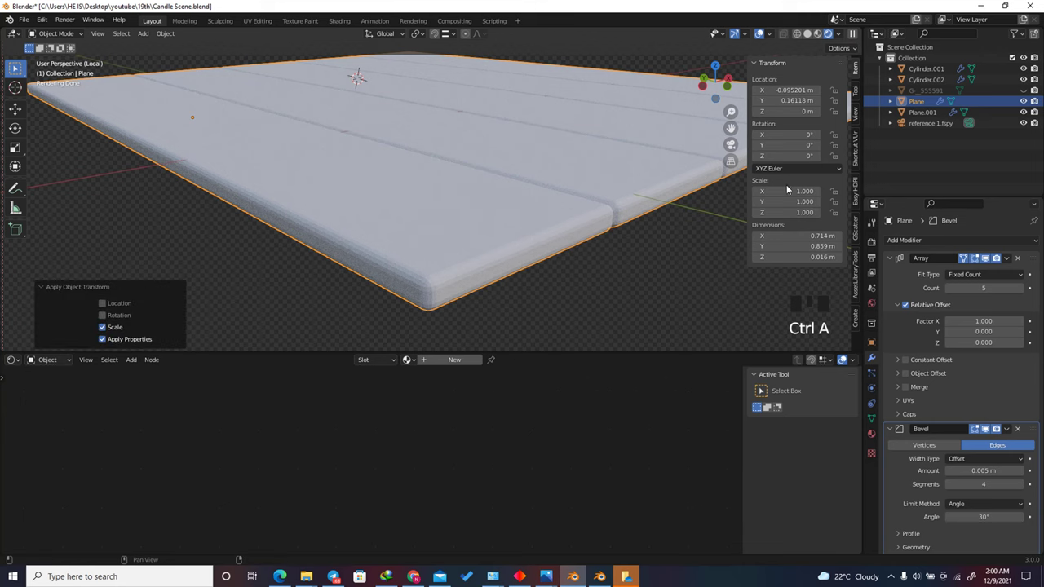
{"action": "key", "text": "n"}
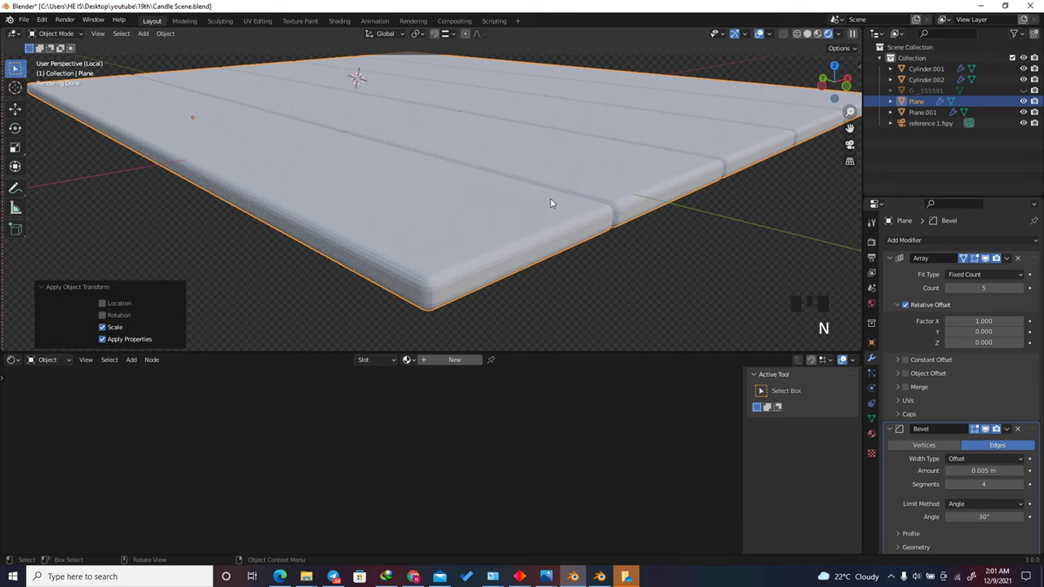
Step: Select the entire plank mesh in Edit Mode and unwrap it with the Angle Based method
{"action": "key", "text": "Tab"}
{"action": "key", "text": "a"}
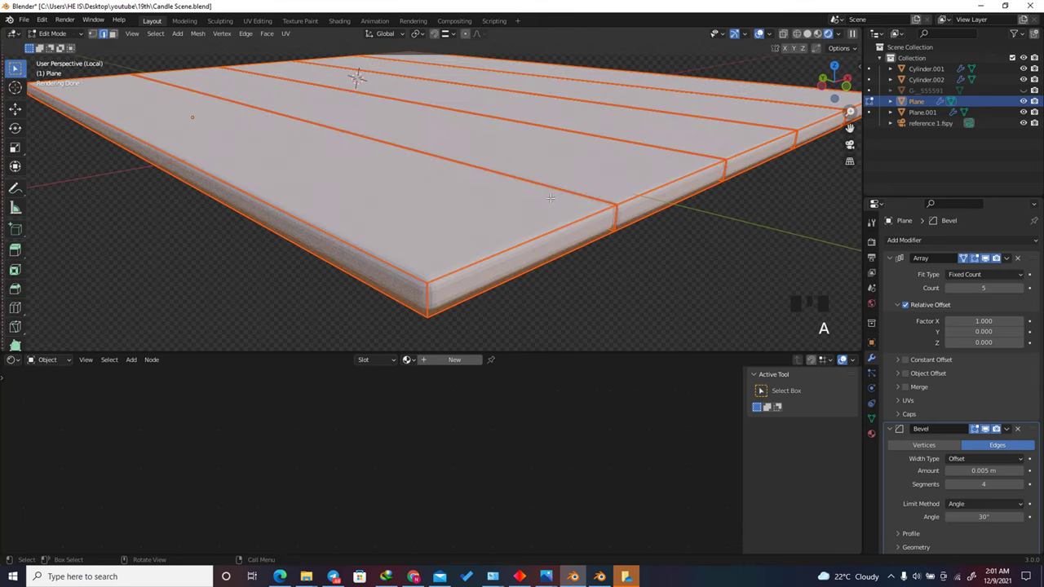
{"action": "key", "text": "u"}
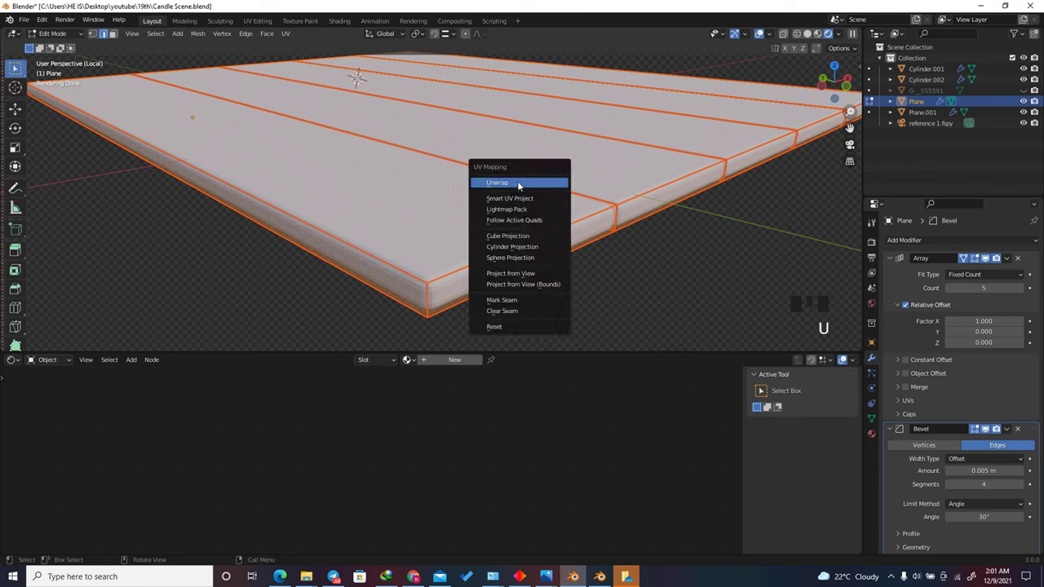
{"action": "left_click", "coordinate": [518, 184]}
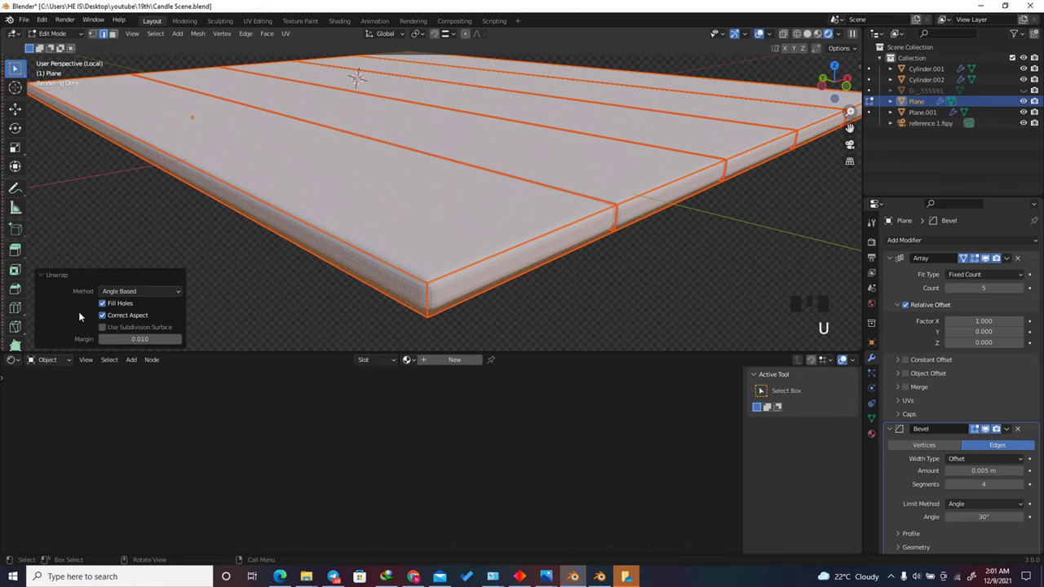
Step: Show the UV Editor in the lower area and examine the plank mesh's whole unwrapped UV layout
{"action": "left_click", "coordinate": [12, 359]}
{"action": "left_click", "coordinate": [42, 415]}
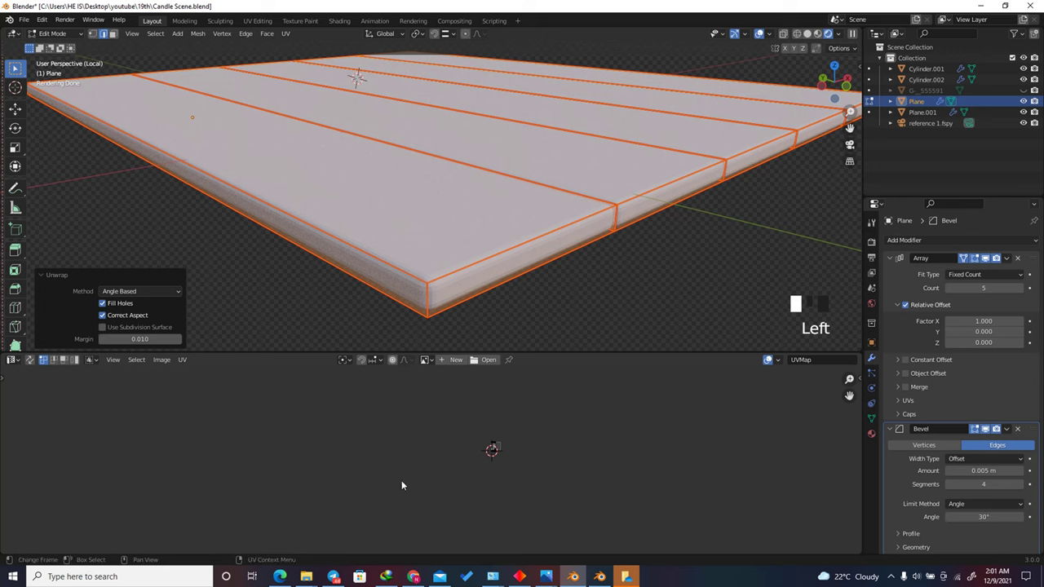
{"action": "key", "text": "a"}
{"action": "scroll", "coordinate": [482, 440], "scroll_direction": "up", "scroll_amount": 8}
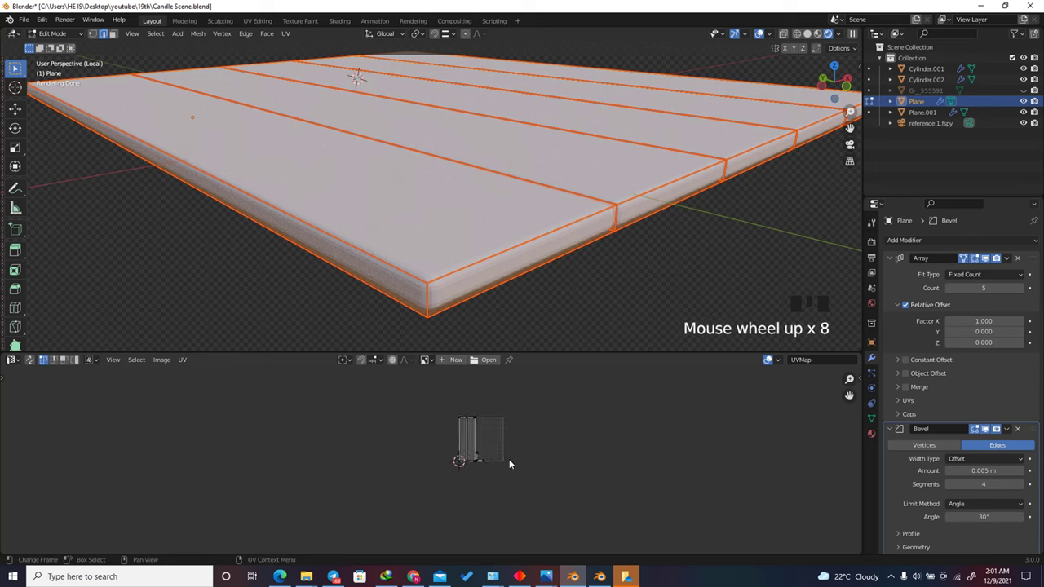
{"action": "scroll", "coordinate": [450, 450], "scroll_direction": "up", "scroll_amount": 4}
{"action": "scroll", "coordinate": [441, 447], "scroll_direction": "down", "scroll_amount": 1}
{"action": "scroll", "coordinate": [440, 447], "scroll_direction": "up", "scroll_amount": 2}
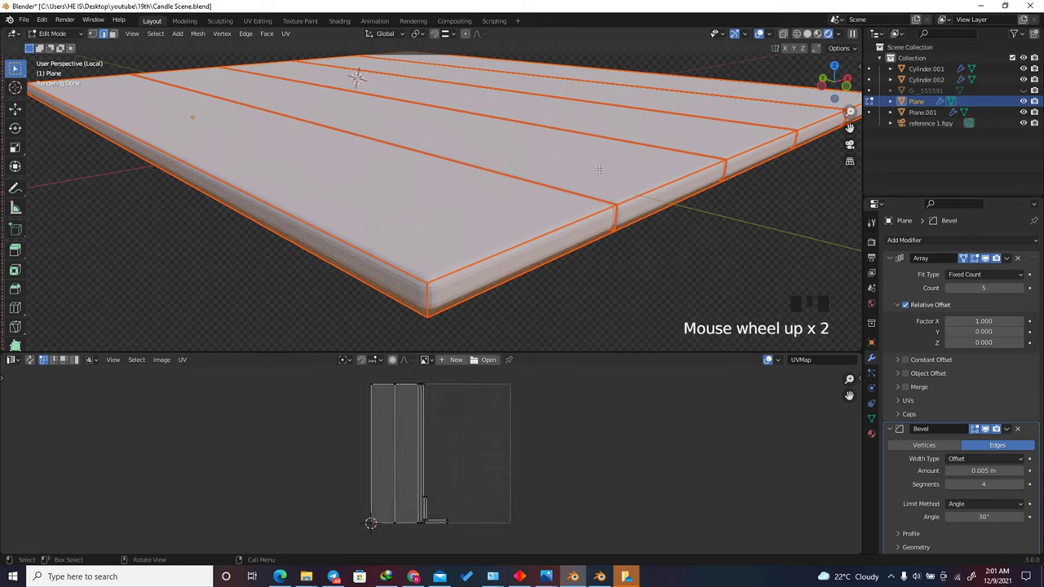
Step: Compare the plank mesh's UV islands with the arrayed floor and return to Object Mode
{"action": "left_click_drag", "start_coordinate": [837, 59], "coordinate": [810, 104]}
{"action": "scroll", "coordinate": [810, 105], "scroll_direction": "down", "scroll_amount": 4}
{"action": "key", "text": "Tab"}
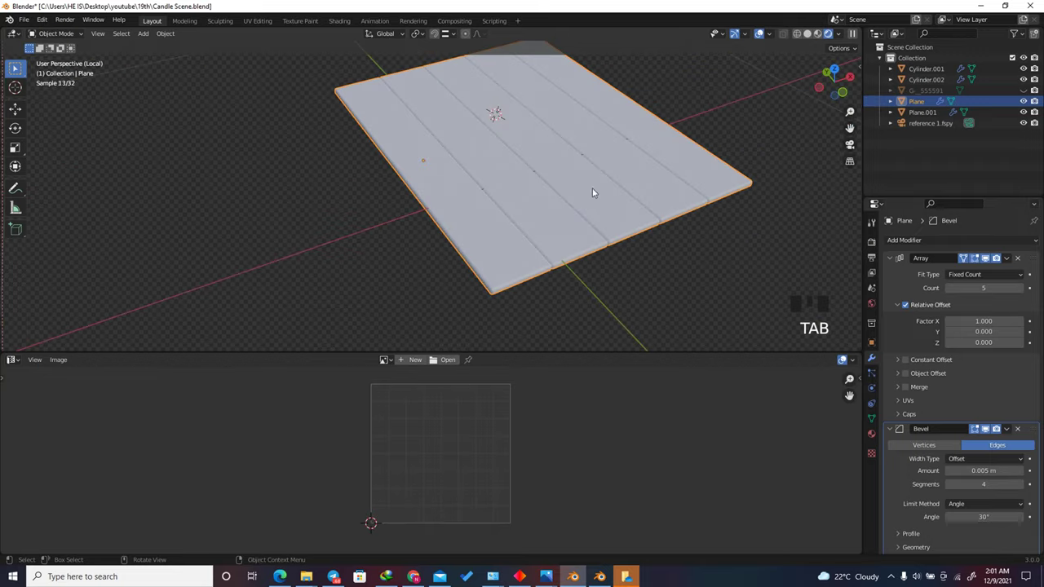
{"action": "scroll", "coordinate": [937, 277], "scroll_direction": "down", "scroll_amount": 2}
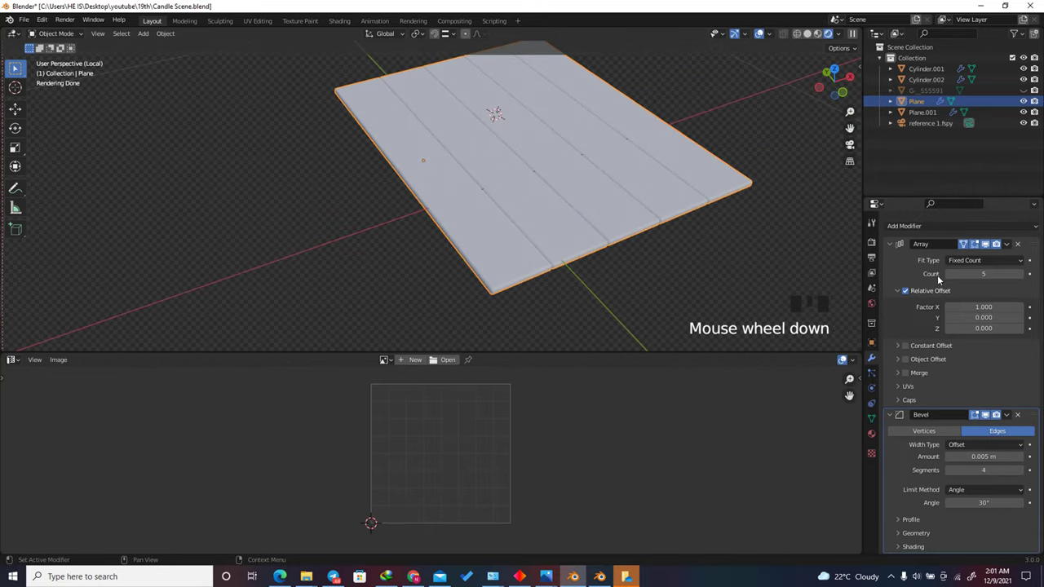
{"action": "key", "text": "Tab"}
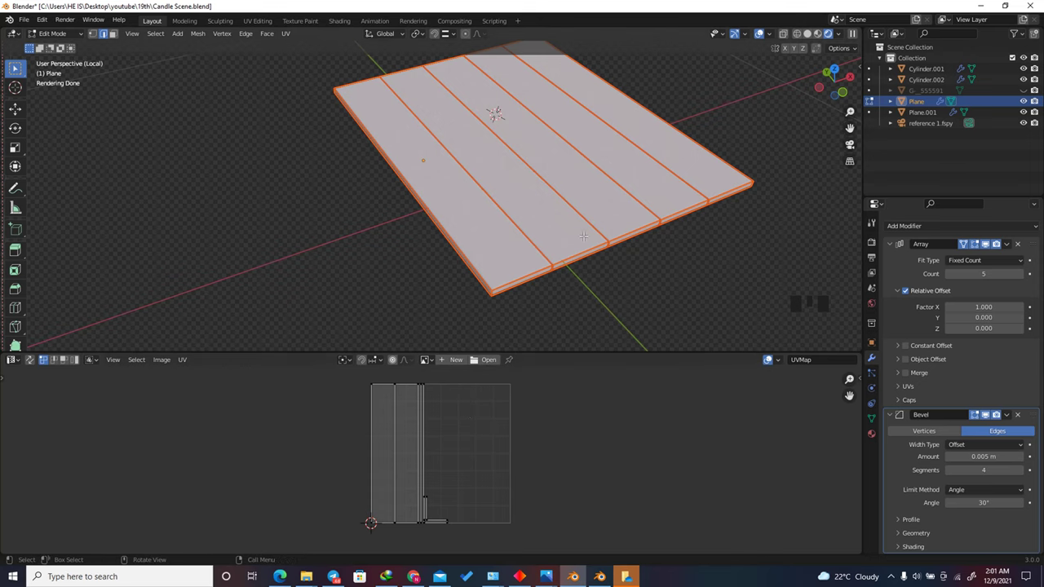
{"action": "key", "text": "Tab"}
{"action": "key", "text": "Tab"}
Step: Change the lower area to the Shader Editor and create a new material for the plank plane
{"action": "left_click_drag", "start_coordinate": [560, 350], "coordinate": [563, 362]}
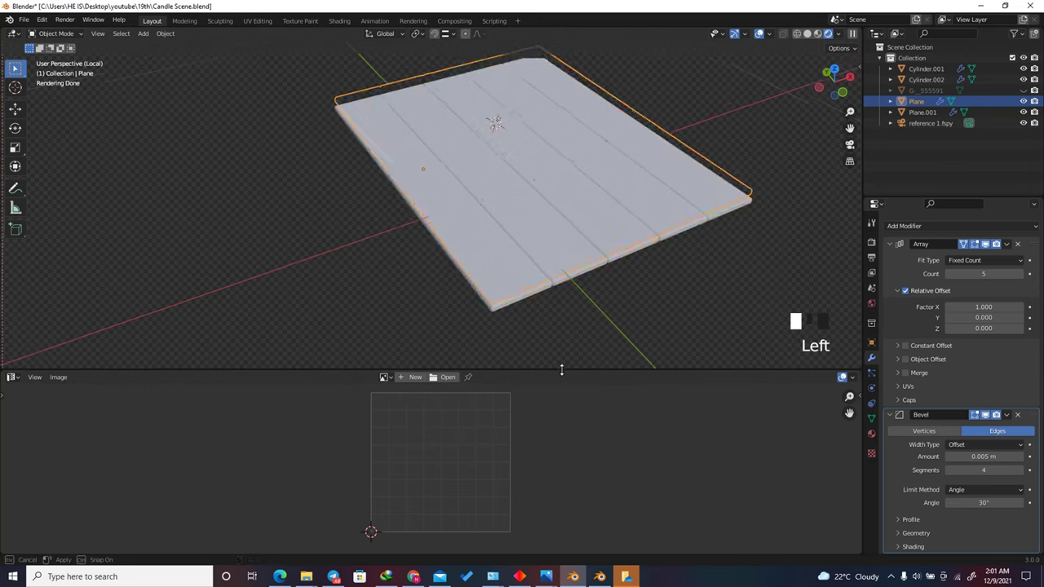
{"action": "left_click", "coordinate": [12, 371]}
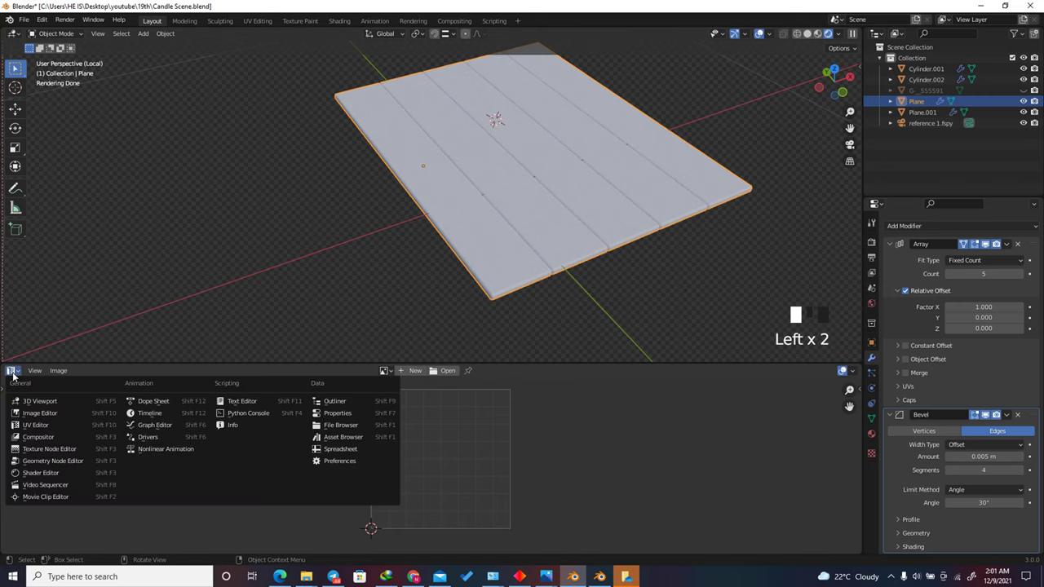
{"action": "left_click", "coordinate": [25, 473]}
{"action": "left_click", "coordinate": [431, 372]}
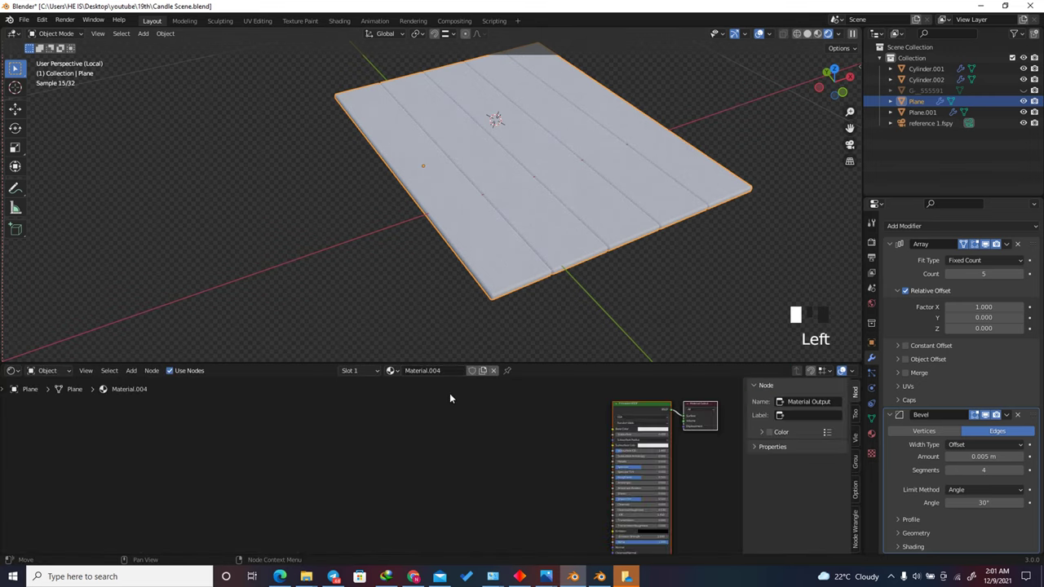
{"action": "scroll", "coordinate": [563, 407], "scroll_direction": "down", "scroll_amount": 5}
{"action": "scroll", "coordinate": [557, 411], "scroll_direction": "up", "scroll_amount": 3}
Step: Start Principled Texture Setup on the Principled BSDF node and browse to the folder D:\Textures\Planks\4K\Planks001_4K-JPG
{"action": "left_click", "coordinate": [558, 411]}
{"action": "left_click", "coordinate": [566, 409]}
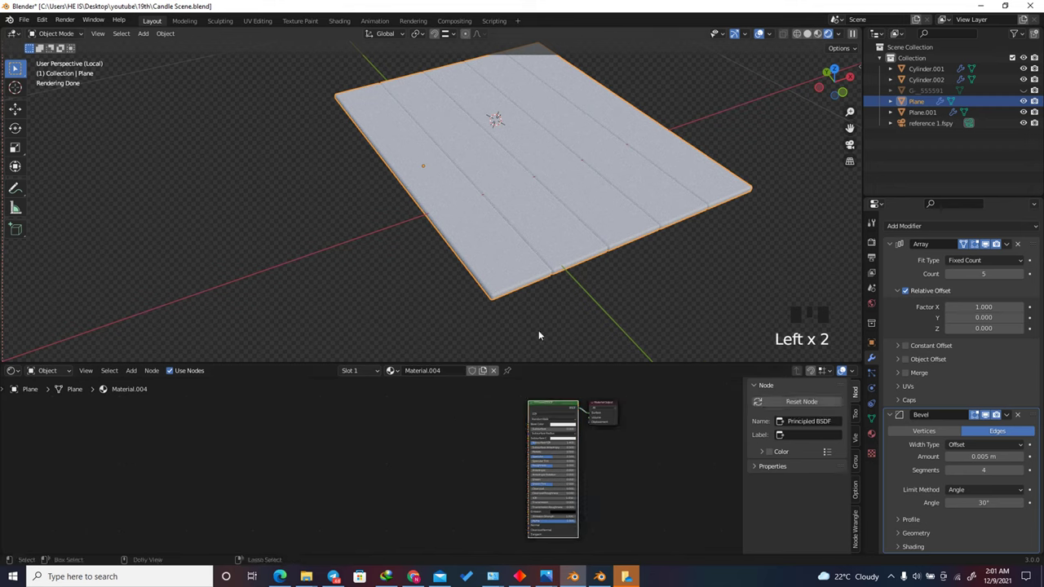
{"action": "key", "text": "ctrl+shift+t"}
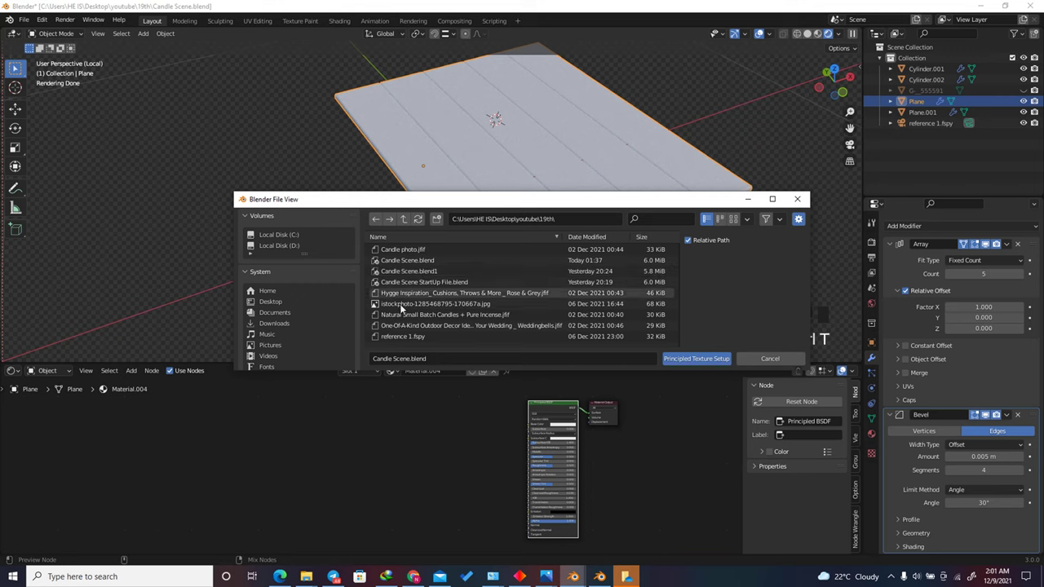
{"action": "left_click_drag", "start_coordinate": [485, 204], "coordinate": [452, 133]}
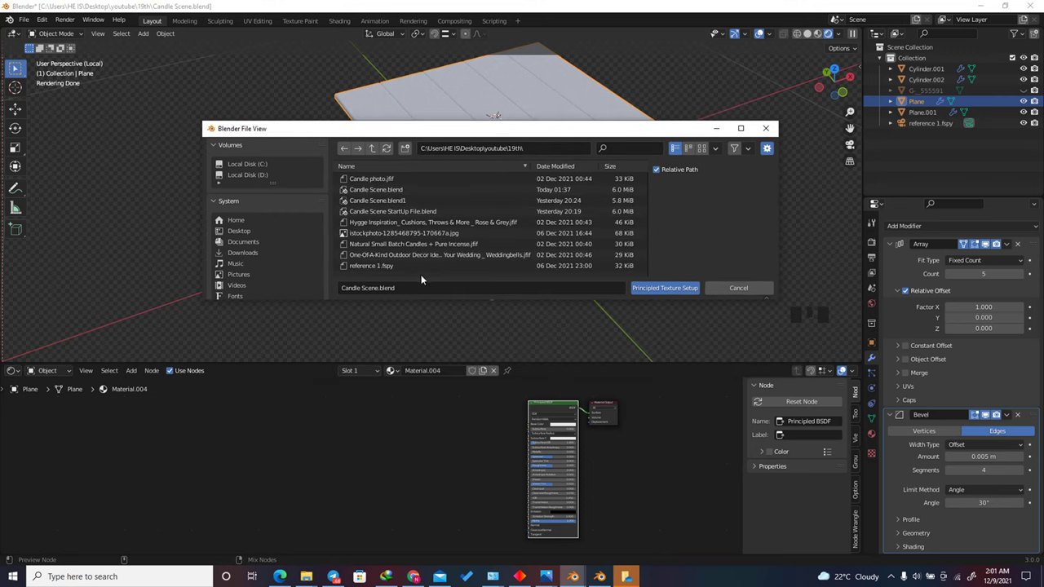
{"action": "left_click_drag", "start_coordinate": [397, 299], "coordinate": [406, 412]}
{"action": "left_click", "coordinate": [257, 389]}
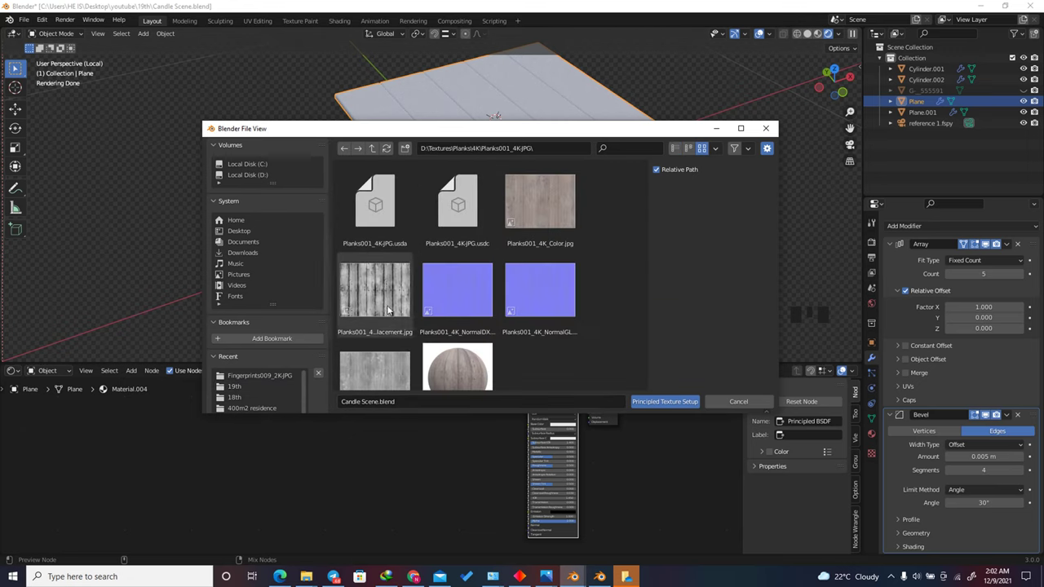
Step: Load the Planks001_4K Color, Displacement, NormalDX, NormalGL and Roughness images into the plank material
{"action": "left_click", "coordinate": [530, 220]}
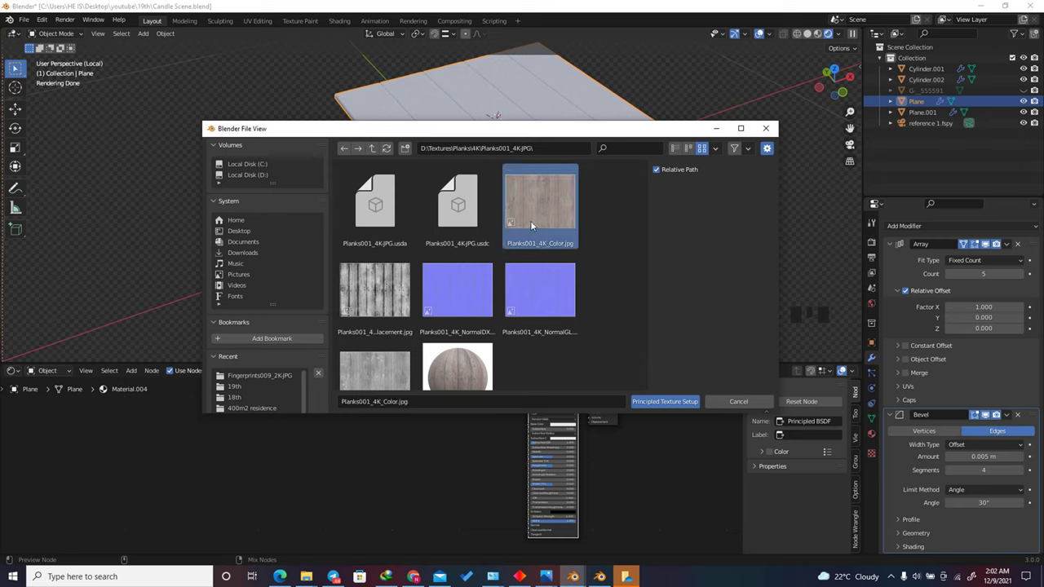
{"action": "left_click", "coordinate": [384, 294], "text": "ctrl"}
{"action": "left_click", "coordinate": [463, 300], "text": "ctrl"}
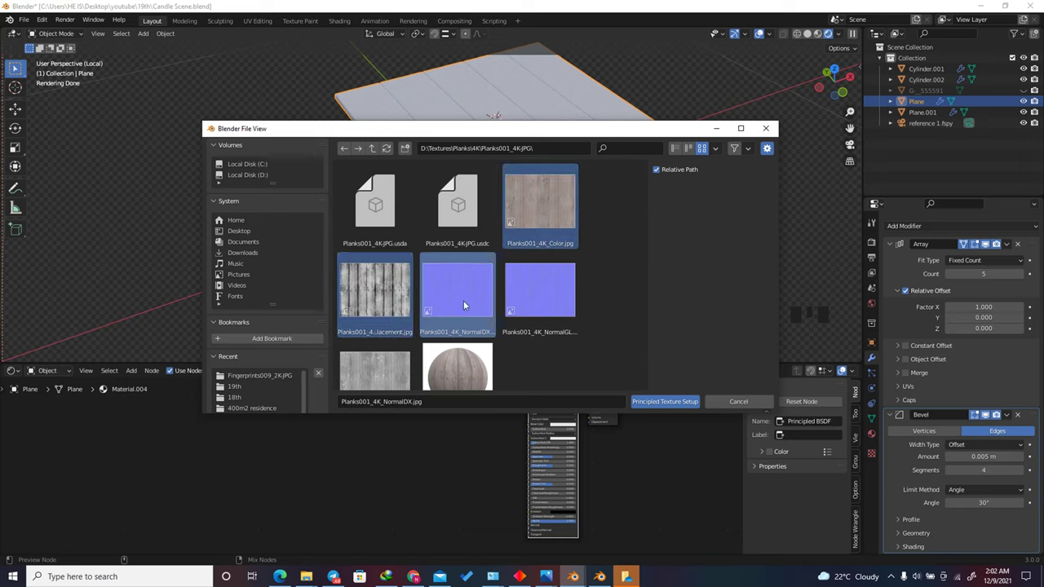
{"action": "scroll", "coordinate": [463, 300], "scroll_direction": "down", "scroll_amount": 1}
{"action": "left_click", "coordinate": [386, 330], "text": "shift"}
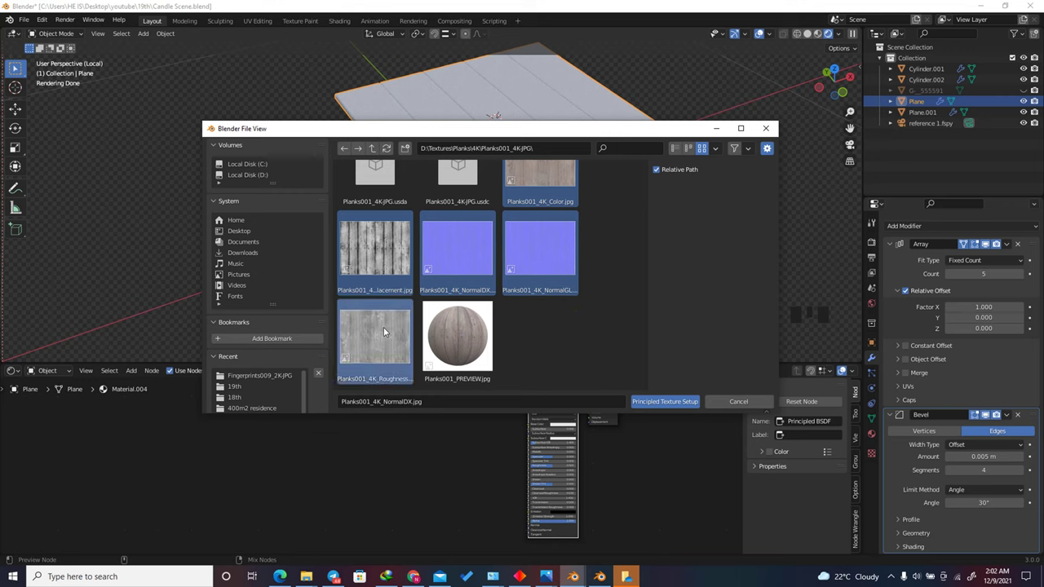
{"action": "left_click", "coordinate": [657, 403]}
{"action": "scroll", "coordinate": [655, 403], "scroll_direction": "down", "scroll_amount": 6}
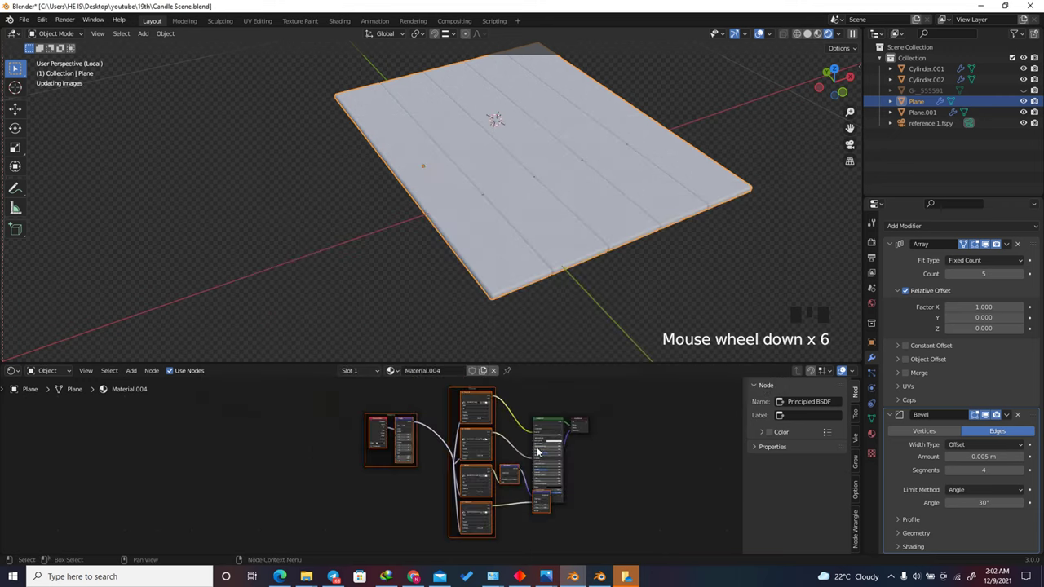
{"action": "scroll", "coordinate": [630, 435], "scroll_direction": "up", "scroll_amount": 2}
{"action": "scroll", "coordinate": [534, 279], "scroll_direction": "up", "scroll_amount": 2}
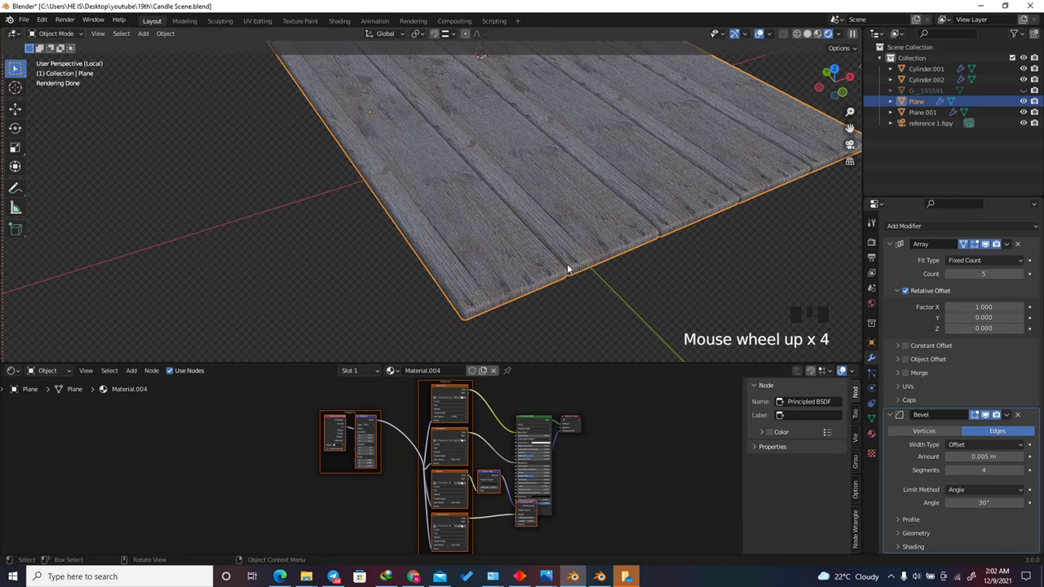
{"action": "scroll", "coordinate": [505, 236], "scroll_direction": "down", "scroll_amount": 16}
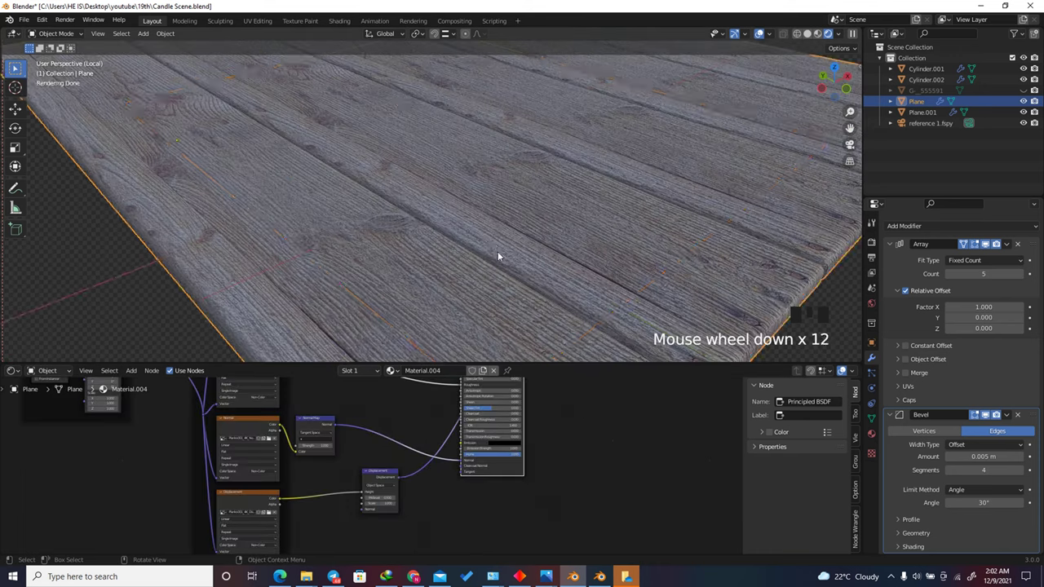
{"action": "scroll", "coordinate": [473, 233], "scroll_direction": "up", "scroll_amount": 2}
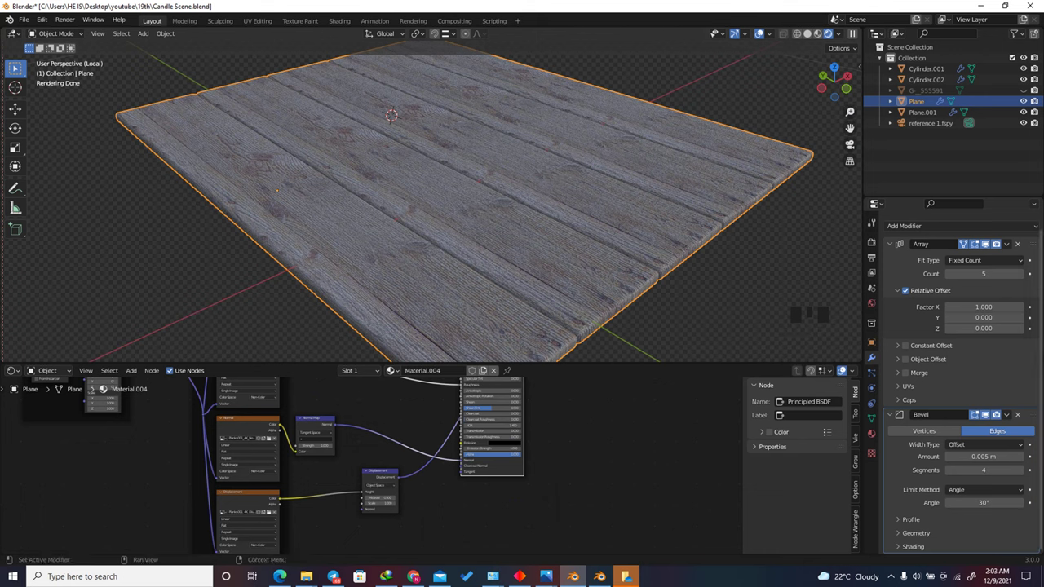
Step: Set the Array modifier's UV offset to 0.4626 in U and -0.7483 in V to vary the planks
{"action": "left_click", "coordinate": [905, 386]}
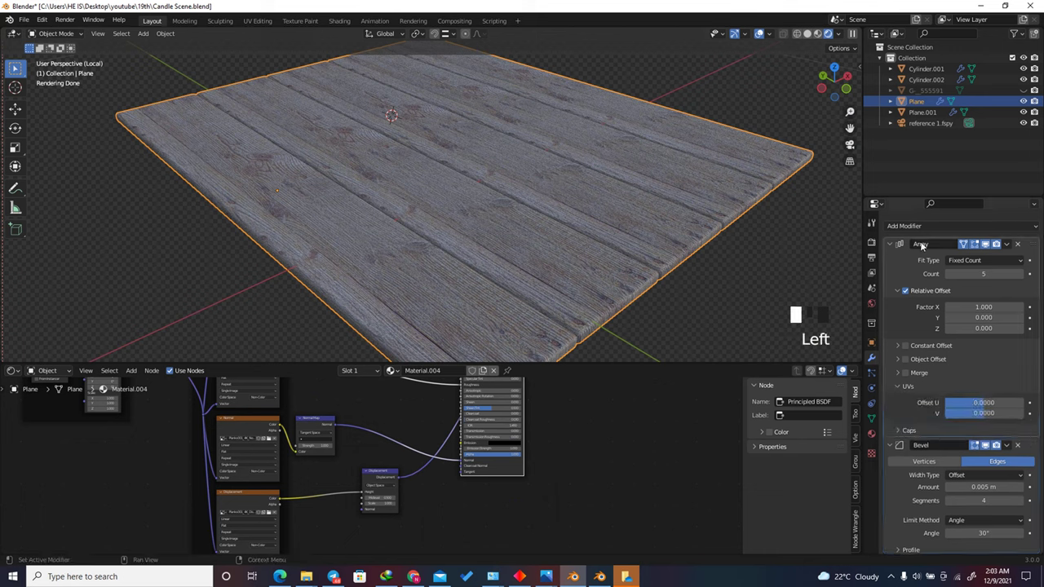
{"action": "scroll", "coordinate": [932, 386], "scroll_direction": "up", "scroll_amount": 1}
{"action": "left_click_drag", "start_coordinate": [974, 417], "coordinate": [950, 429]}
{"action": "scroll", "coordinate": [426, 226], "scroll_direction": "up", "scroll_amount": 3}
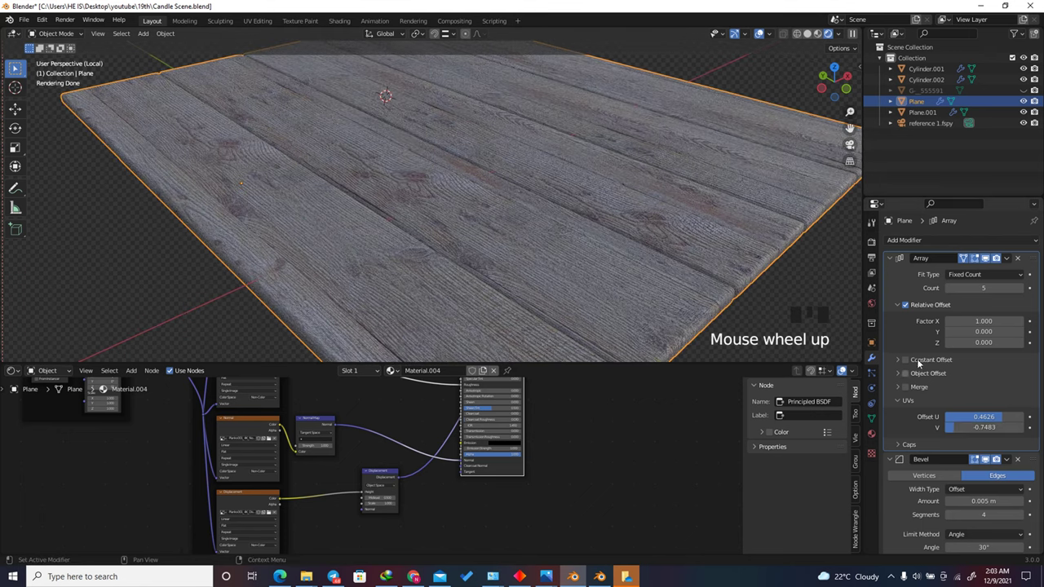
{"action": "scroll", "coordinate": [619, 285], "scroll_direction": "down", "scroll_amount": 4}
{"action": "scroll", "coordinate": [386, 506], "scroll_direction": "up", "scroll_amount": 1}
Step: Add an RGB Curves node between the Base Color texture and the Principled BSDF's Base Color input
{"action": "scroll", "coordinate": [408, 473], "scroll_direction": "down", "scroll_amount": 11}
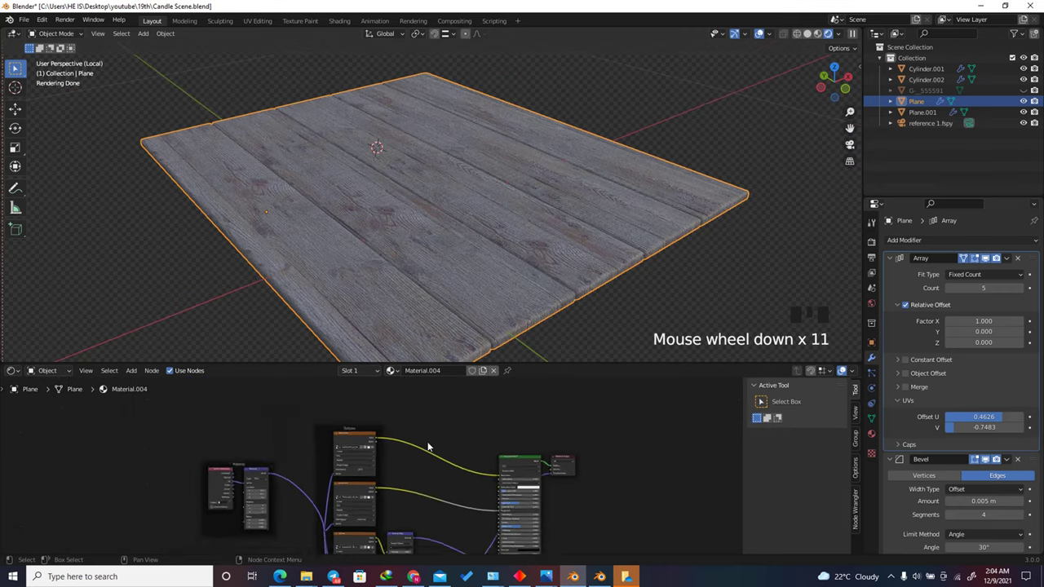
{"action": "scroll", "coordinate": [427, 447], "scroll_direction": "up", "scroll_amount": 3}
{"action": "key", "text": "shift+a"}
{"action": "type", "text": "RGB"}
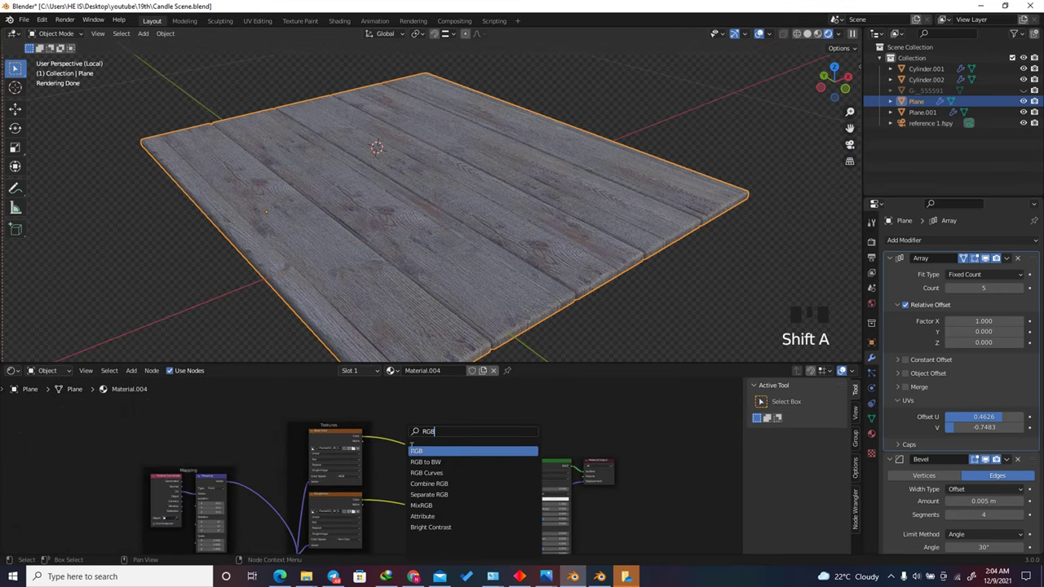
{"action": "key", "text": "Down"}
{"action": "key", "text": "Return"}
{"action": "left_click", "coordinate": [444, 440]}
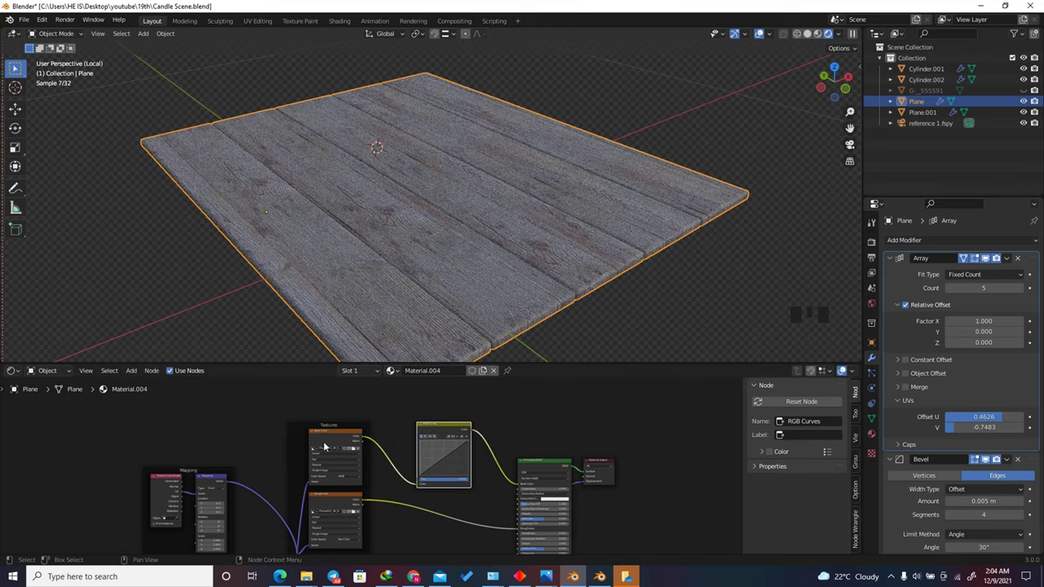
Step: Add three control points to the RGB curve, including one at about X 0.673, Y 0.738 and one at about X 0.245, Y 0.406
{"action": "scroll", "coordinate": [329, 432], "scroll_direction": "up", "scroll_amount": 7}
{"action": "scroll", "coordinate": [392, 440], "scroll_direction": "down", "scroll_amount": 4}
{"action": "scroll", "coordinate": [471, 454], "scroll_direction": "up", "scroll_amount": 4}
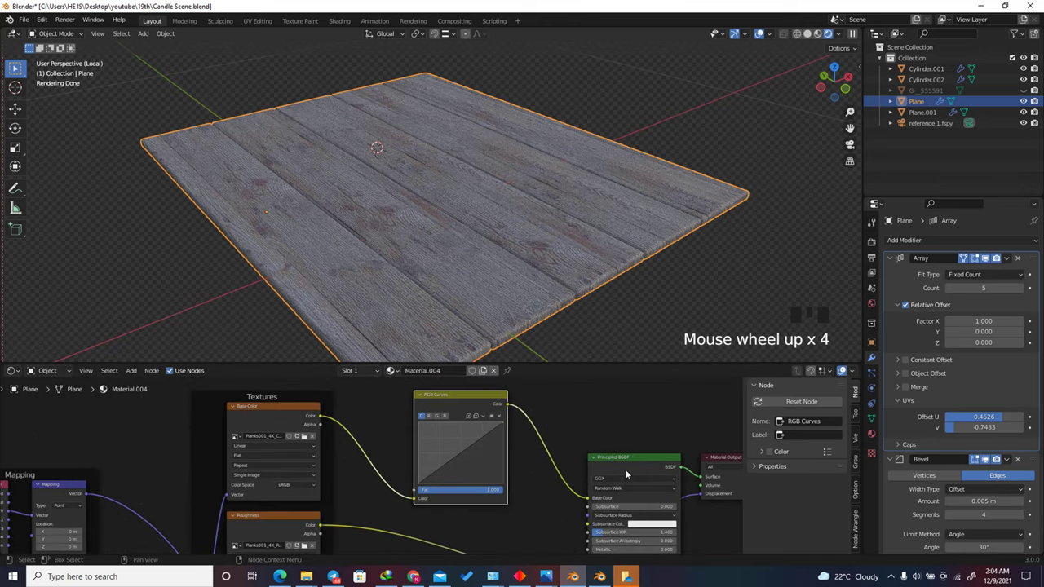
{"action": "scroll", "coordinate": [439, 452], "scroll_direction": "down", "scroll_amount": 3}
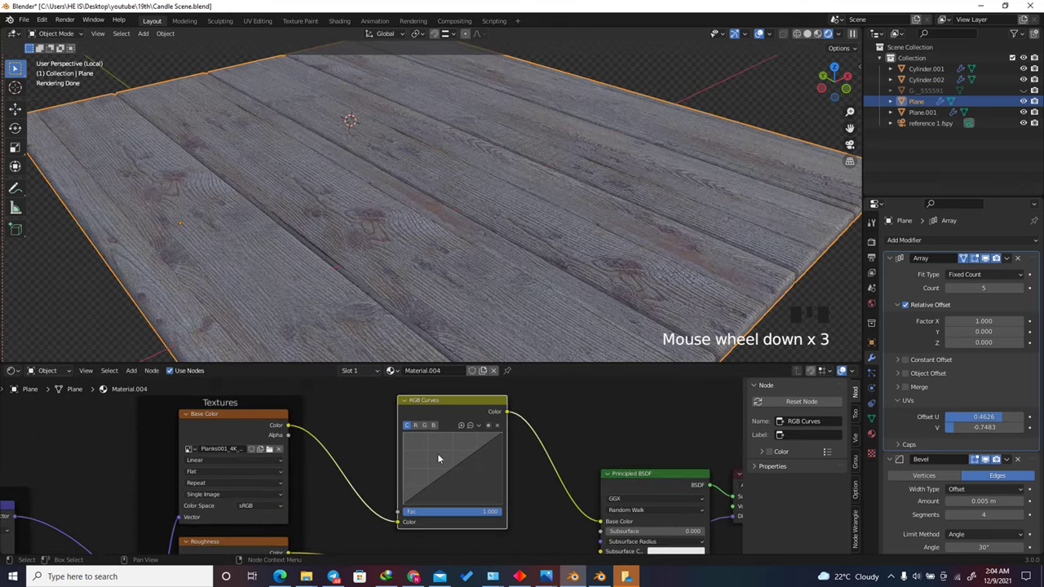
{"action": "left_click", "coordinate": [455, 402]}
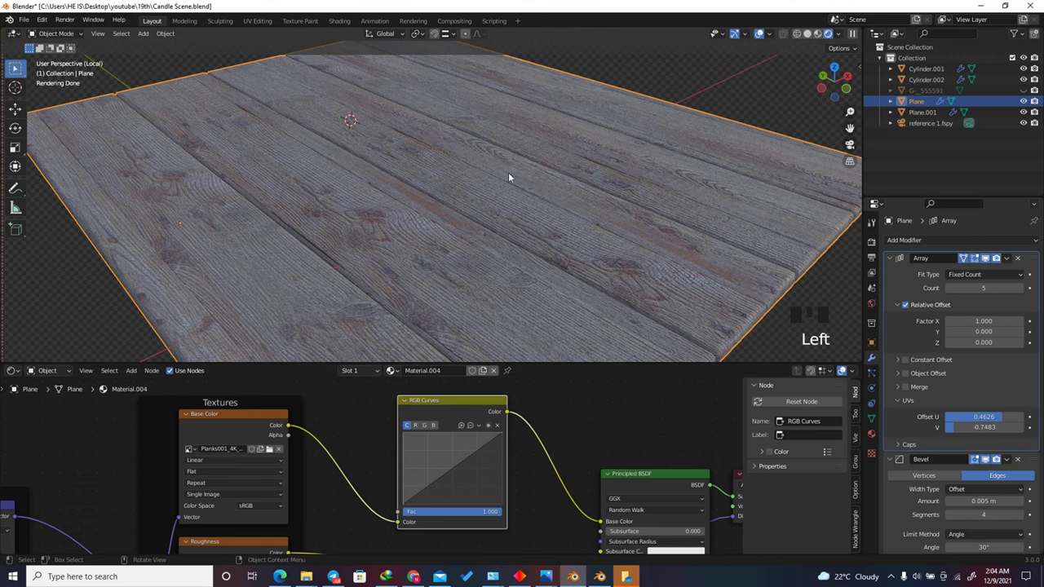
{"action": "scroll", "coordinate": [435, 486], "scroll_direction": "up", "scroll_amount": 8}
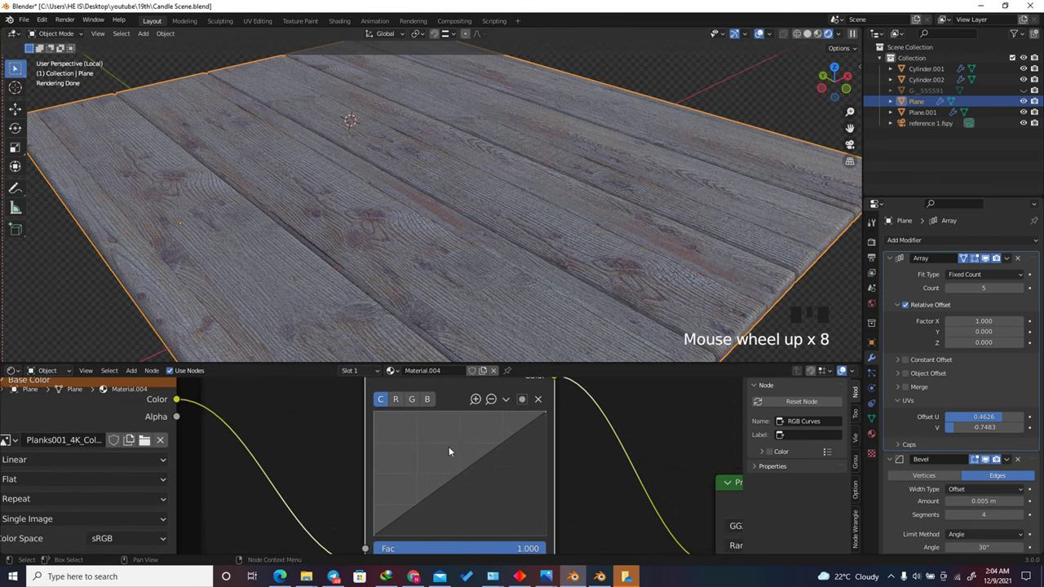
{"action": "left_click_drag", "start_coordinate": [474, 473], "coordinate": [490, 441]}
{"action": "scroll", "coordinate": [474, 490], "scroll_direction": "up", "scroll_amount": 1}
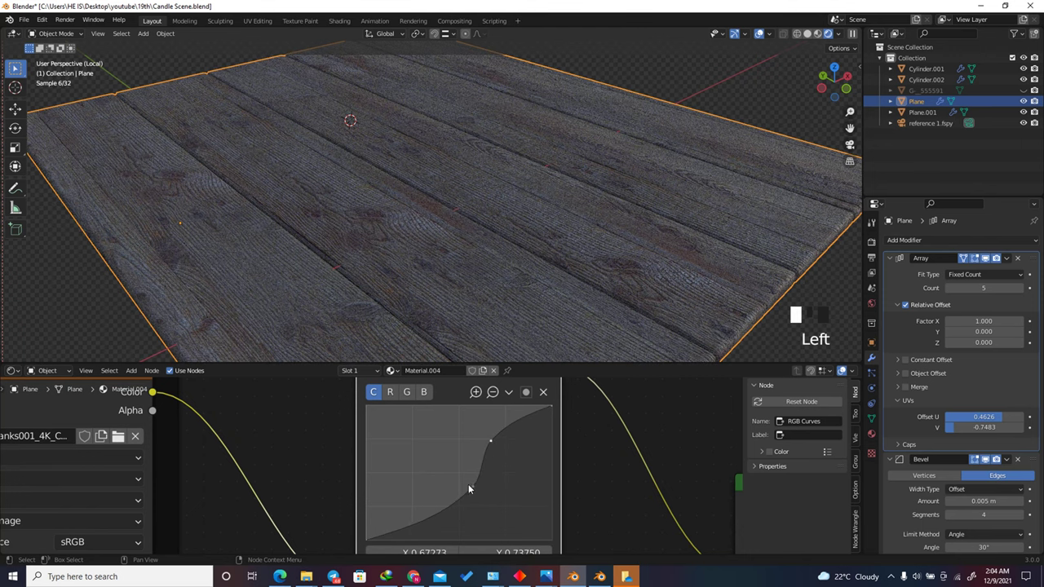
{"action": "left_click_drag", "start_coordinate": [433, 516], "coordinate": [410, 485]}
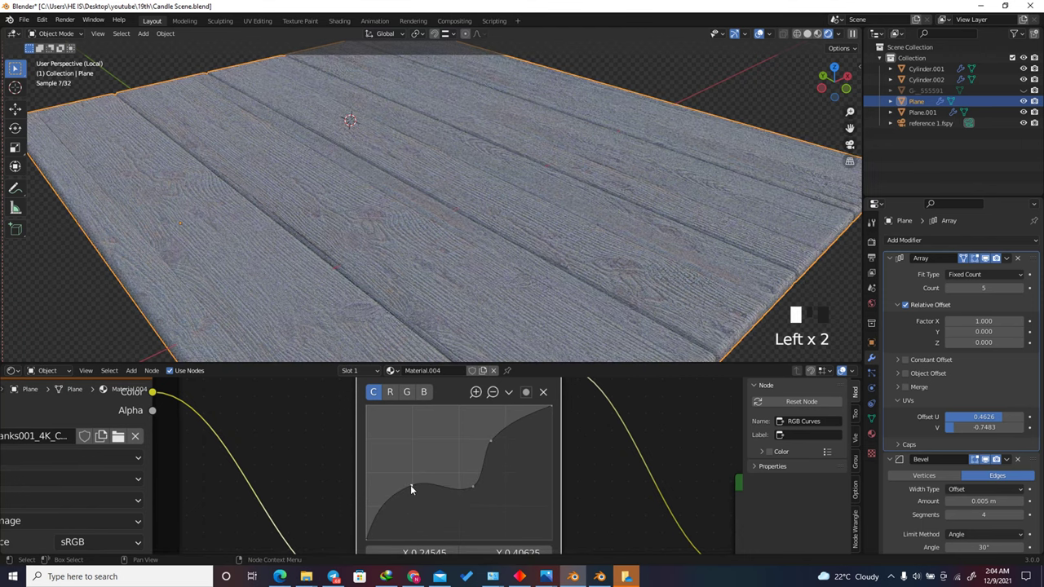
Step: Reshape the RGB curve with low shadows, a midtone peak and a dip before the highlights to give darker, more contrasting planks
{"action": "scroll", "coordinate": [446, 492], "scroll_direction": "up", "scroll_amount": 1}
{"action": "left_click_drag", "start_coordinate": [478, 489], "coordinate": [522, 479]}
{"action": "left_click_drag", "start_coordinate": [399, 486], "coordinate": [458, 461]}
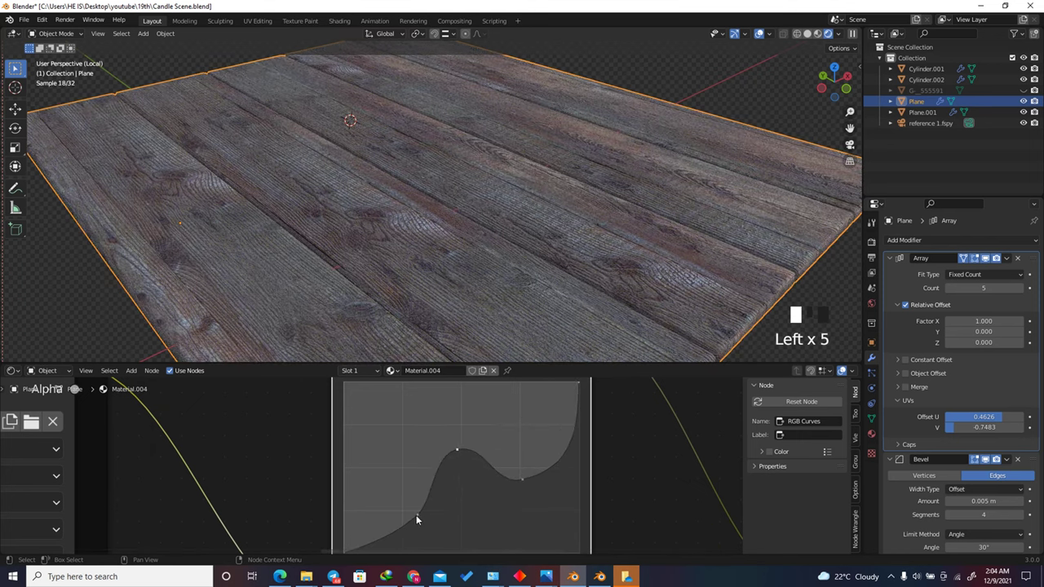
{"action": "mouse_move", "coordinate": [416, 515]}
{"action": "left_mouse_down"}
{"action": "mouse_move", "coordinate": [428, 522]}
{"action": "mouse_move", "coordinate": [421, 515]}
{"action": "left_mouse_up"}
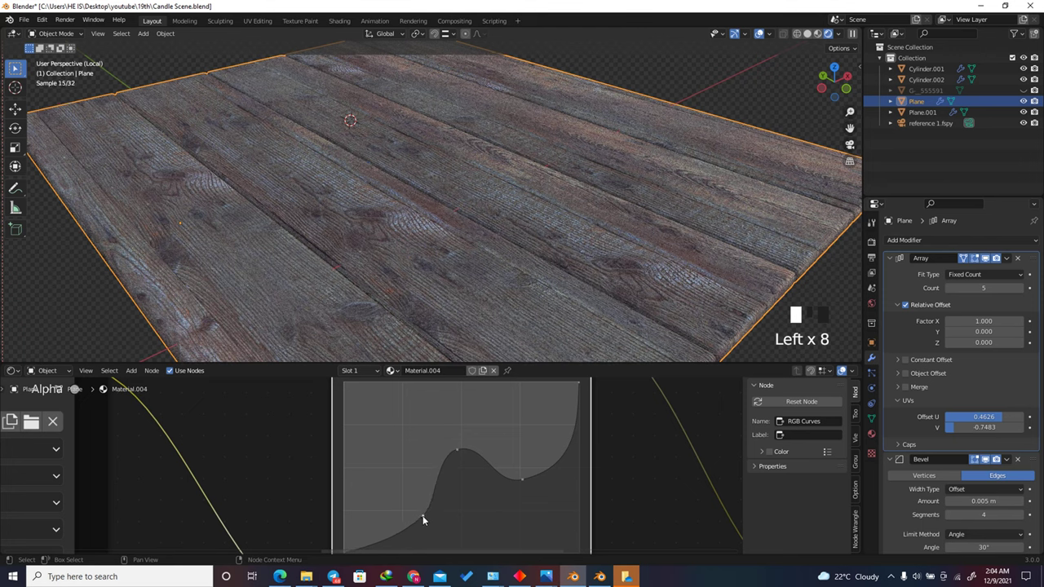
{"action": "left_click", "coordinate": [421, 515]}
{"action": "scroll", "coordinate": [525, 242], "scroll_direction": "down", "scroll_amount": 2}
{"action": "scroll", "coordinate": [469, 202], "scroll_direction": "up", "scroll_amount": 3}
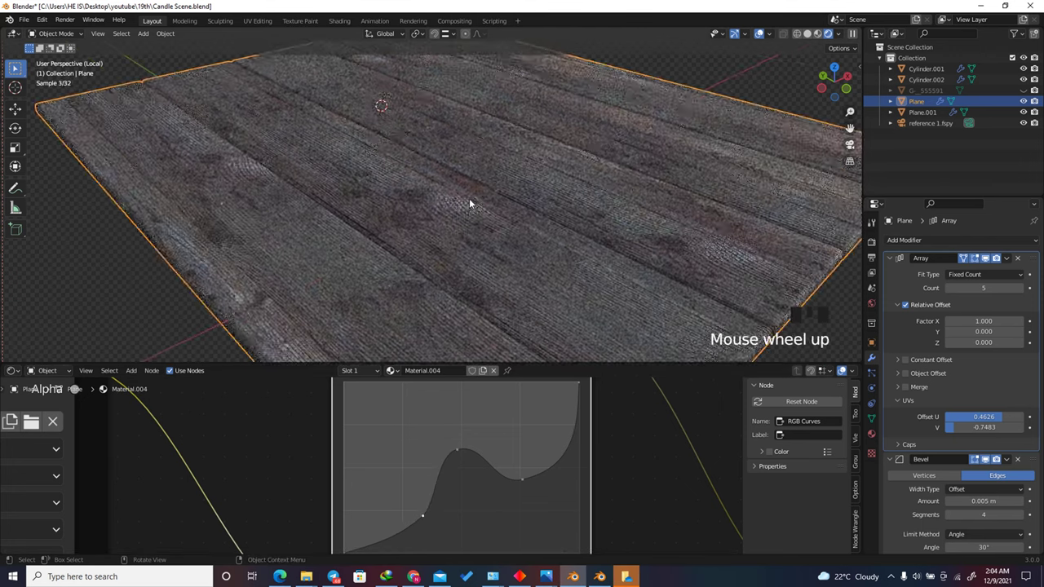
{"action": "scroll", "coordinate": [457, 208], "scroll_direction": "up", "scroll_amount": 2}
{"action": "scroll", "coordinate": [441, 209], "scroll_direction": "down", "scroll_amount": 3}
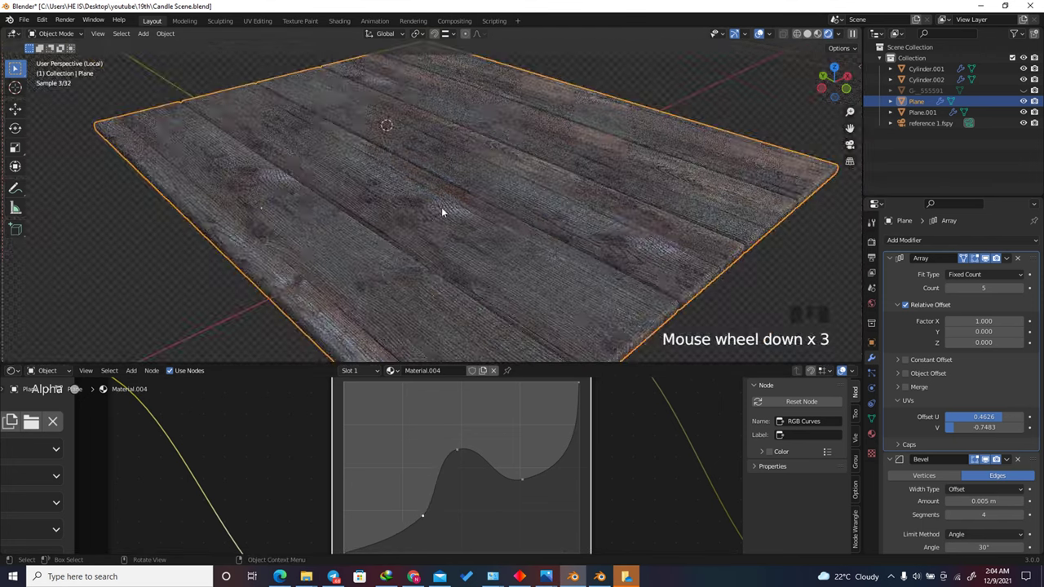
Step: Lower the highlight dip of the combined RGB curve and place its shadow point at about X 0.332, Y 0.194
{"action": "scroll", "coordinate": [607, 147], "scroll_direction": "up", "scroll_amount": 3}
{"action": "scroll", "coordinate": [508, 143], "scroll_direction": "down", "scroll_amount": 3}
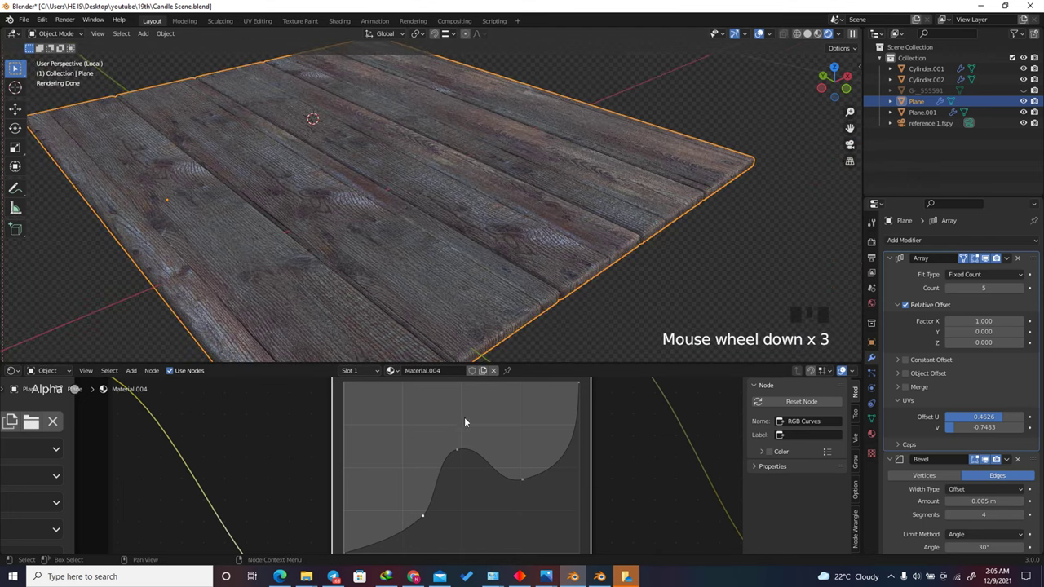
{"action": "scroll", "coordinate": [531, 448], "scroll_direction": "down", "scroll_amount": 2}
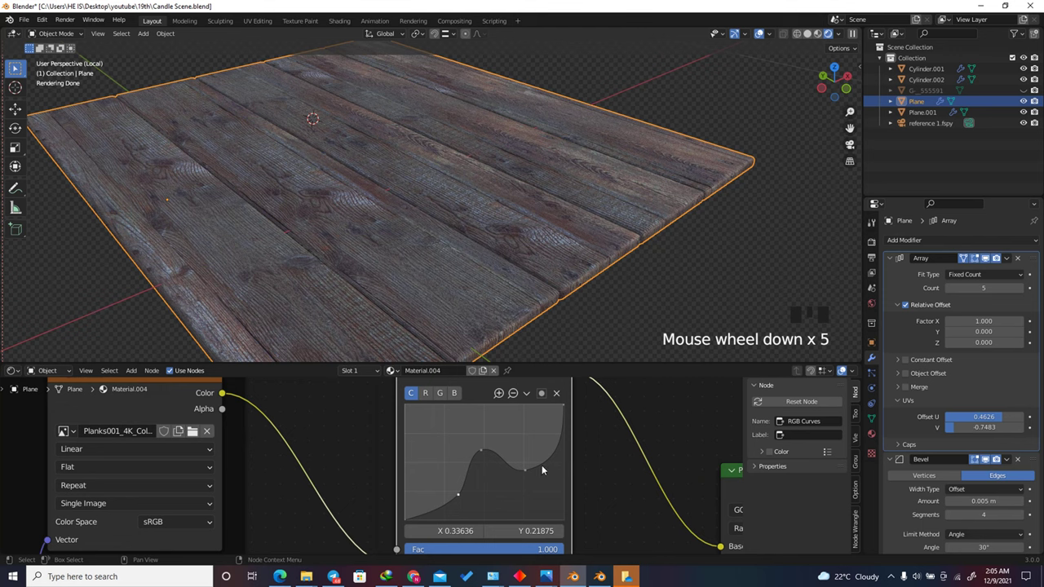
{"action": "scroll", "coordinate": [532, 445], "scroll_direction": "up", "scroll_amount": 4}
{"action": "left_click", "coordinate": [522, 481]}
{"action": "left_click", "coordinate": [527, 485]}
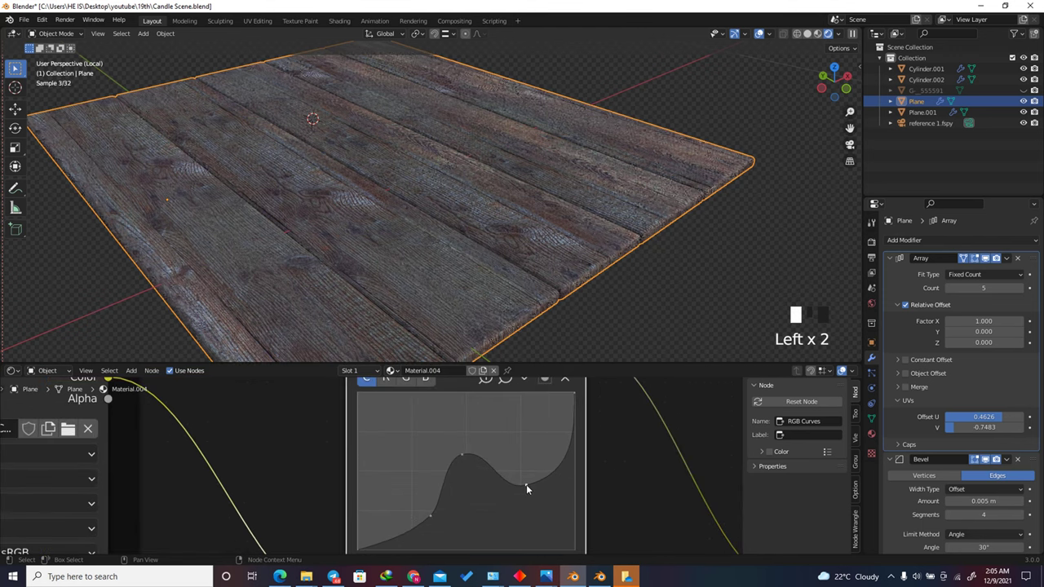
{"action": "left_click_drag", "start_coordinate": [526, 484], "coordinate": [535, 500]}
{"action": "left_click", "coordinate": [536, 498]}
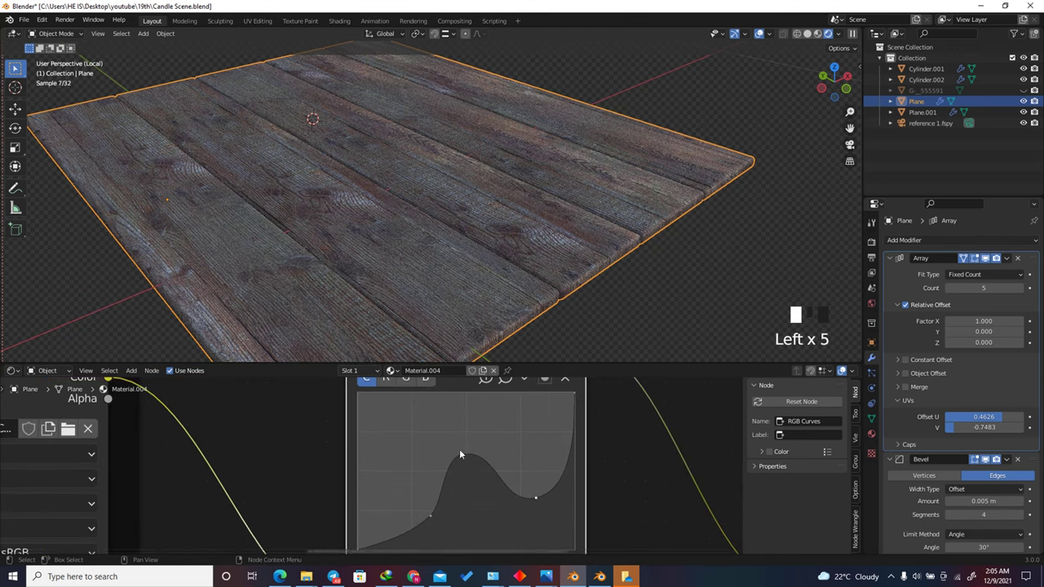
{"action": "scroll", "coordinate": [459, 448], "scroll_direction": "up", "scroll_amount": 5}
{"action": "left_click", "coordinate": [443, 493]}
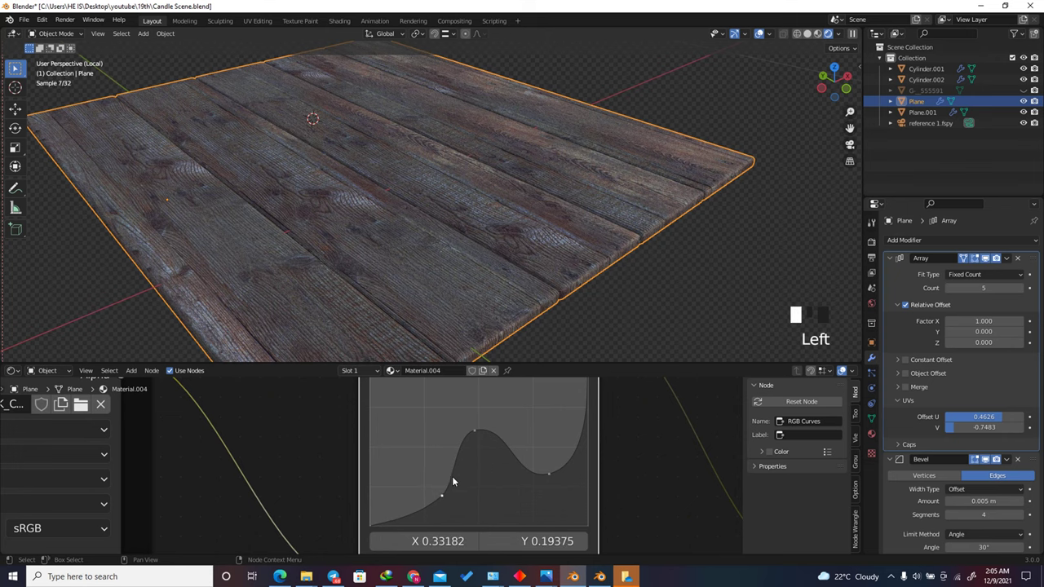
Step: Mute and unmute the RGB Curves node to compare the planks with and without the color correction
{"action": "scroll", "coordinate": [457, 449], "scroll_direction": "down", "scroll_amount": 10}
{"action": "left_click", "coordinate": [450, 395]}
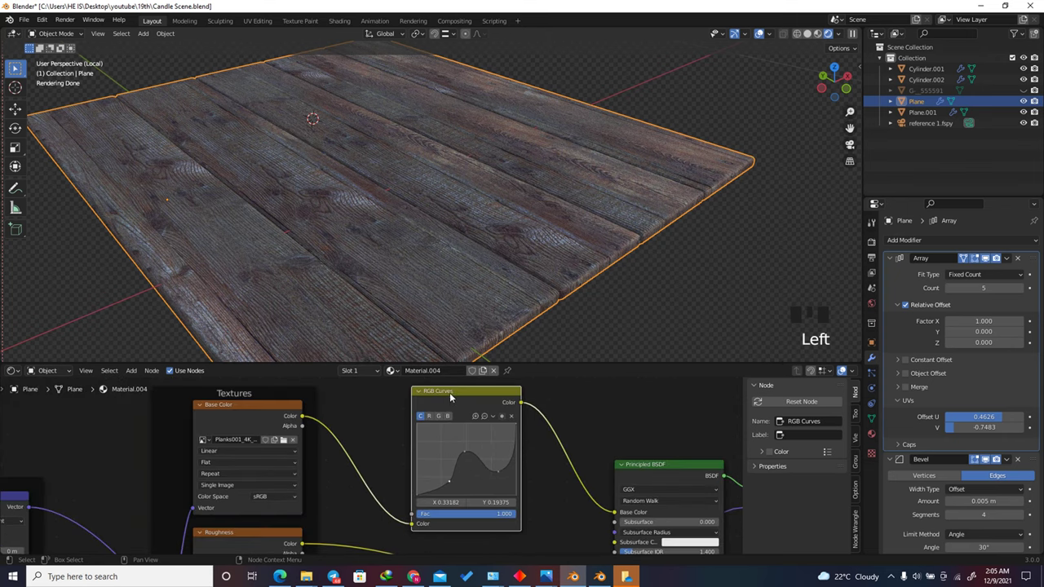
{"action": "key", "text": "m"}
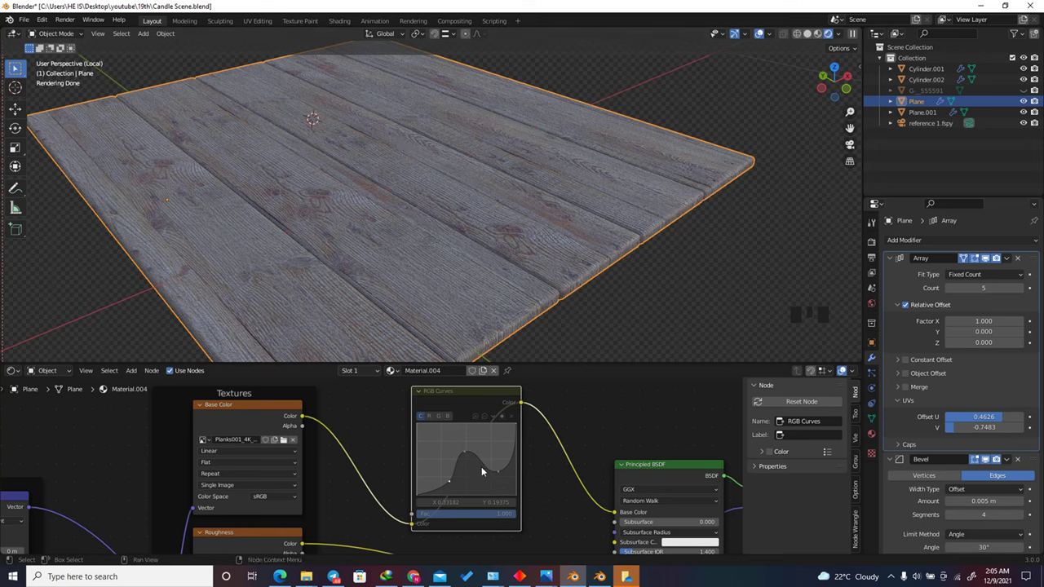
{"action": "key", "text": "m"}
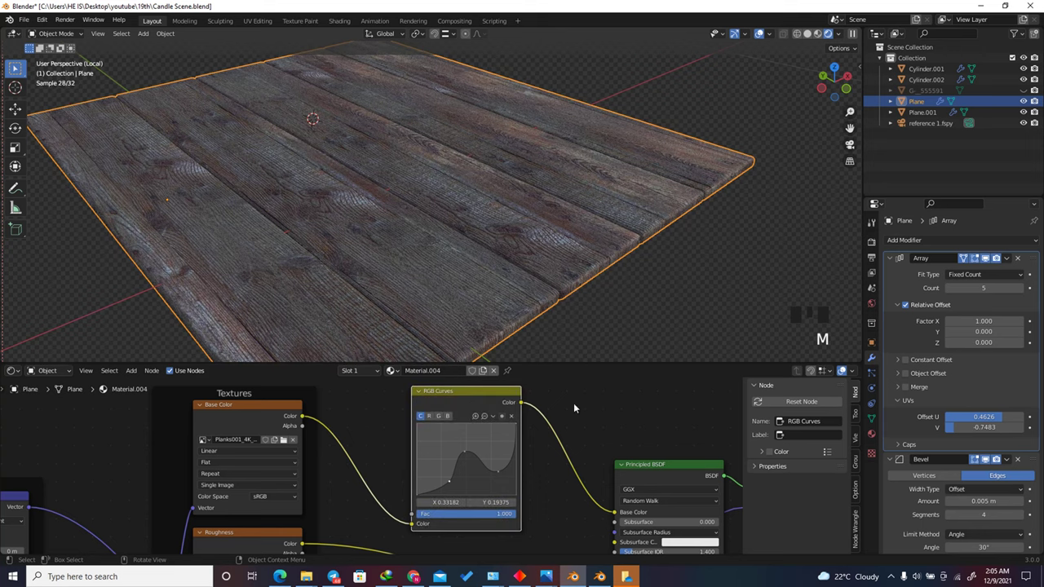
Step: Raise the combined curve's highlight point to about Y 0.55 and adjust the shadow and midtone points
{"action": "scroll", "coordinate": [454, 469], "scroll_direction": "up", "scroll_amount": 11}
{"action": "left_click_drag", "start_coordinate": [498, 446], "coordinate": [562, 447]}
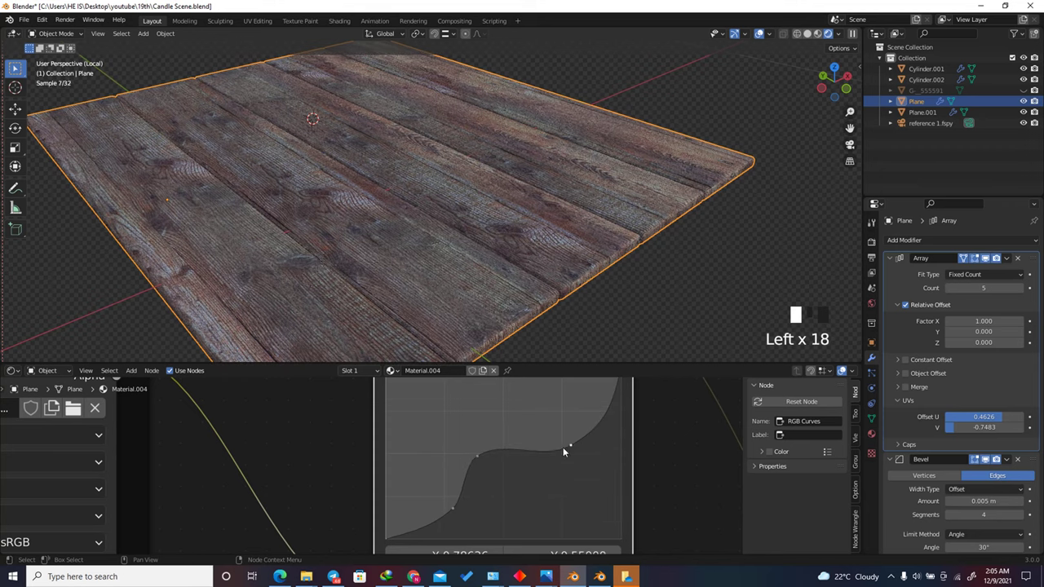
{"action": "mouse_move", "coordinate": [449, 514]}
{"action": "left_mouse_down"}
{"action": "mouse_move", "coordinate": [444, 526]}
{"action": "mouse_move", "coordinate": [448, 505]}
{"action": "mouse_move", "coordinate": [458, 516]}
{"action": "left_mouse_up"}
{"action": "left_click_drag", "start_coordinate": [479, 463], "coordinate": [510, 462]}
Step: Shape the red channel curve into an S with points at about X 0.314, Y 0.244 and X 0.664, Y 0.781
{"action": "scroll", "coordinate": [481, 446], "scroll_direction": "down", "scroll_amount": 5}
{"action": "left_click", "coordinate": [533, 441]}
{"action": "scroll", "coordinate": [512, 462], "scroll_direction": "up", "scroll_amount": 3}
{"action": "left_click_drag", "start_coordinate": [561, 430], "coordinate": [563, 459]}
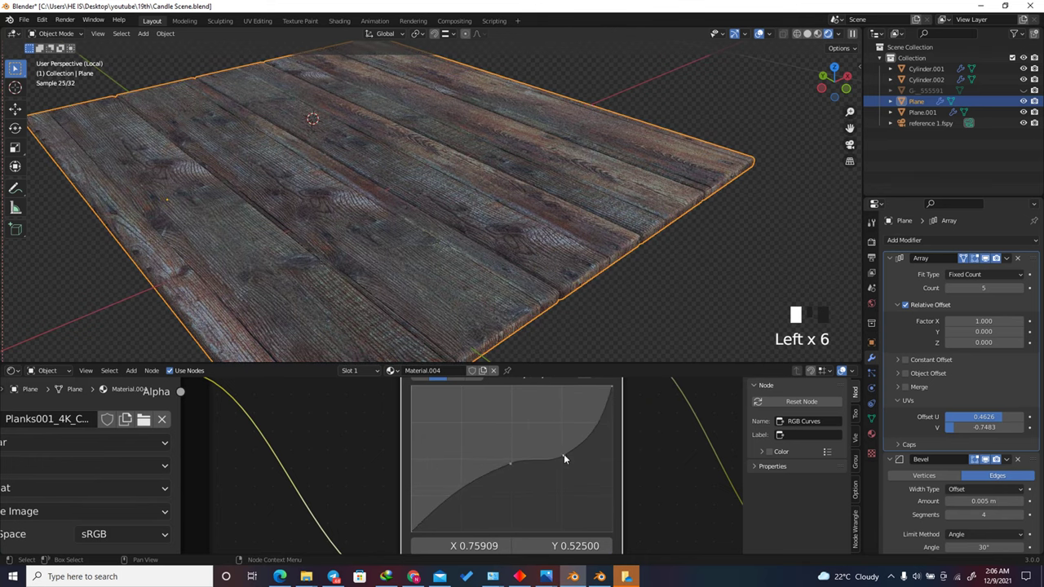
{"action": "mouse_move", "coordinate": [484, 480]}
{"action": "left_mouse_down"}
{"action": "mouse_move", "coordinate": [487, 492]}
{"action": "mouse_move", "coordinate": [475, 481]}
{"action": "mouse_move", "coordinate": [489, 497]}
{"action": "mouse_move", "coordinate": [481, 490]}
{"action": "left_mouse_up"}
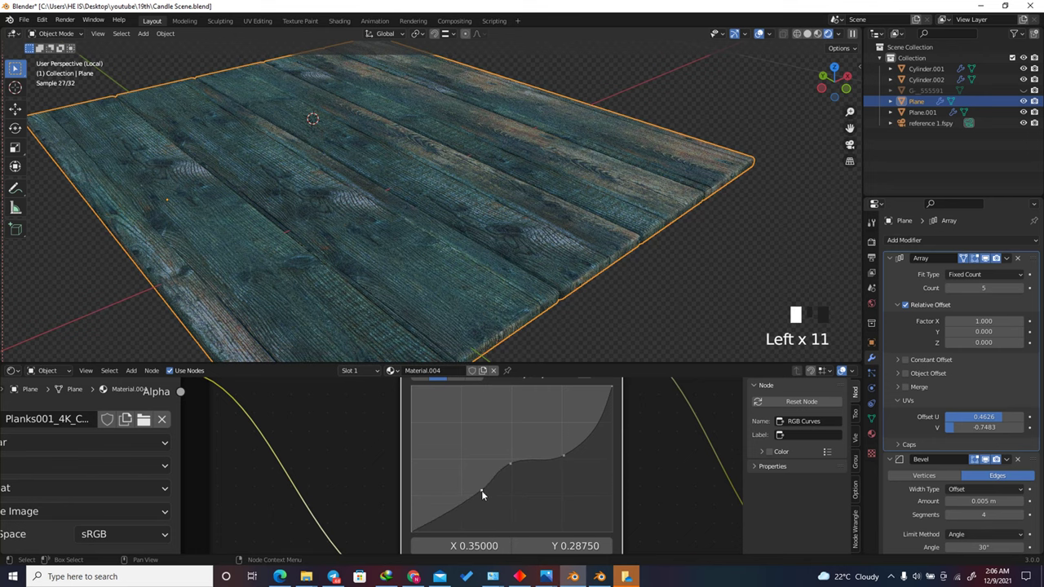
{"action": "left_click_drag", "start_coordinate": [559, 448], "coordinate": [542, 418]}
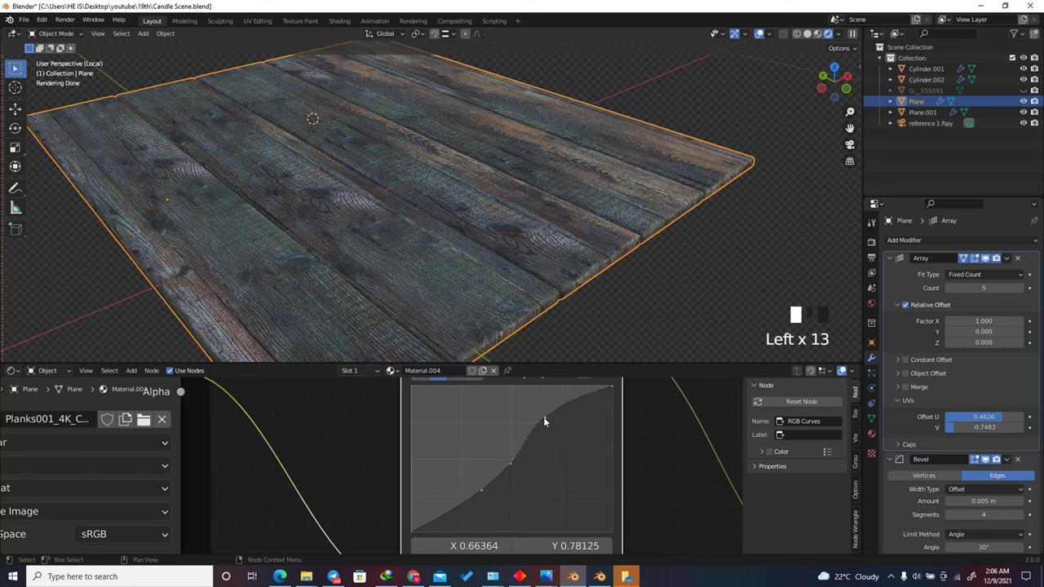
{"action": "mouse_move", "coordinate": [484, 494]}
{"action": "left_mouse_down"}
{"action": "mouse_move", "coordinate": [467, 474]}
{"action": "mouse_move", "coordinate": [483, 500]}
{"action": "mouse_move", "coordinate": [469, 484]}
{"action": "mouse_move", "coordinate": [473, 495]}
{"action": "left_mouse_up"}
Step: Check the recolored planks and leave local view to bring back the wall and glasses
{"action": "scroll", "coordinate": [526, 469], "scroll_direction": "down", "scroll_amount": 4}
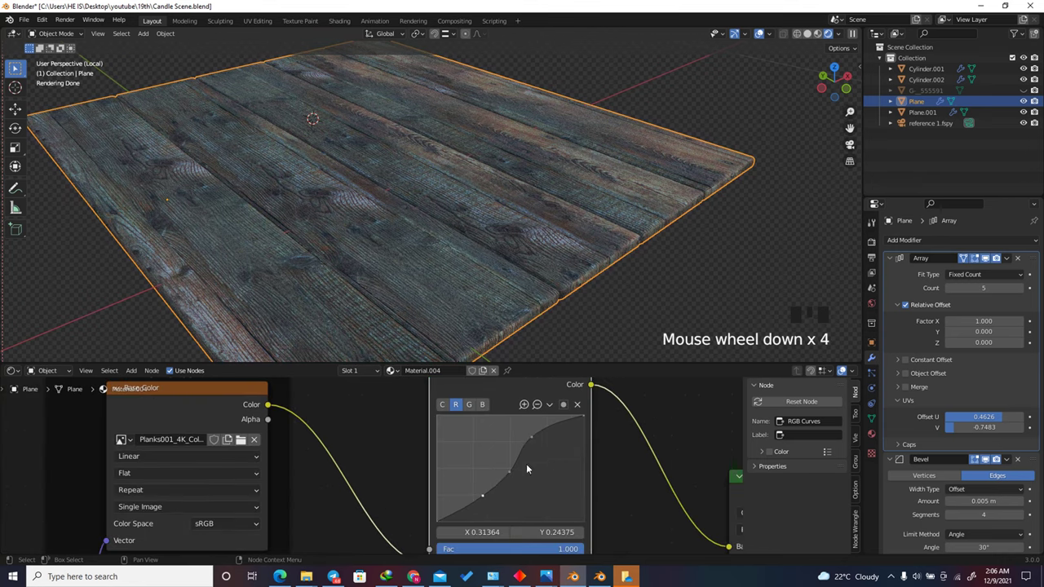
{"action": "scroll", "coordinate": [269, 253], "scroll_direction": "up", "scroll_amount": 2}
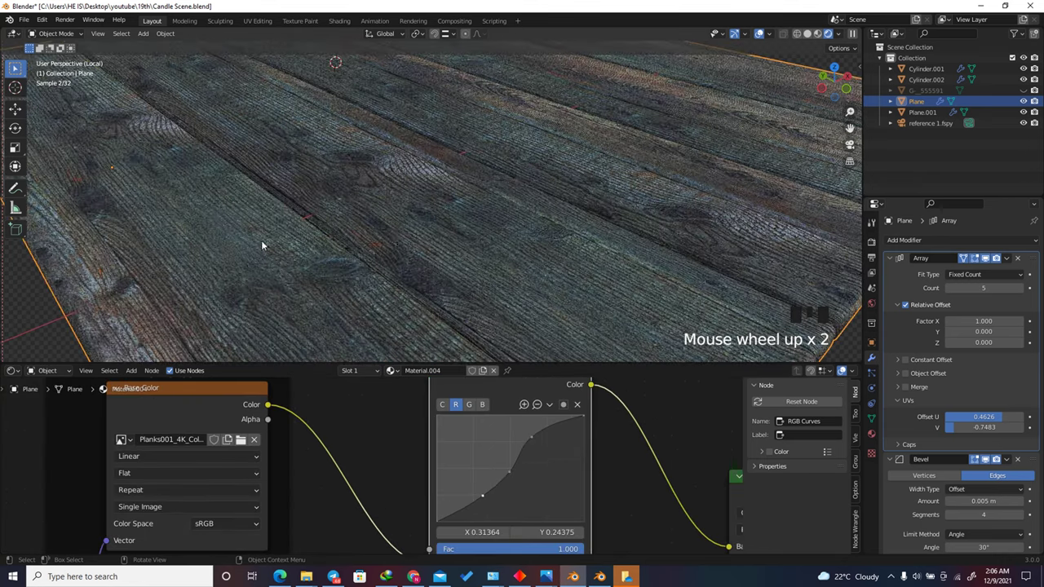
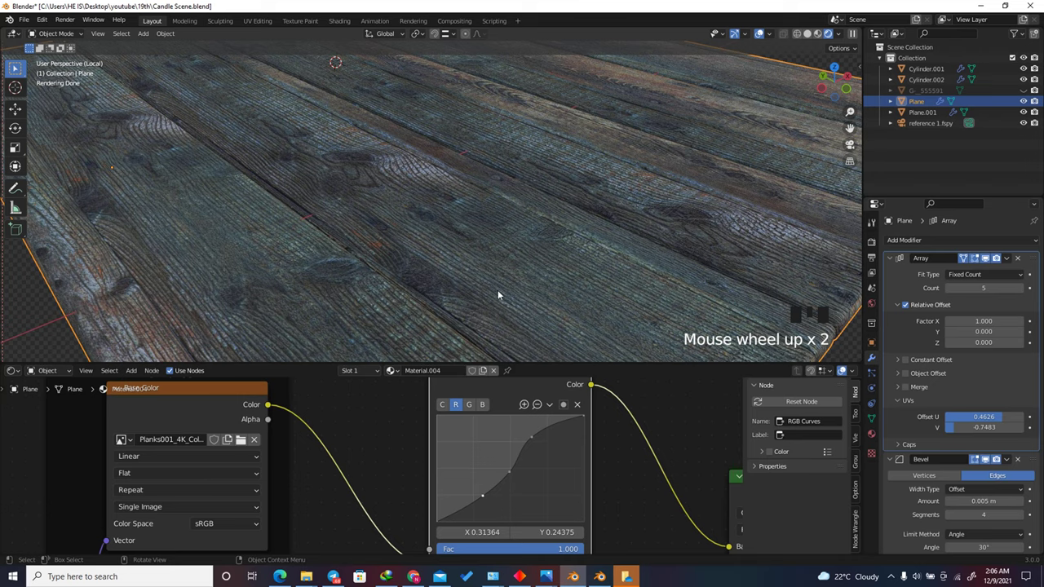
{"action": "scroll", "coordinate": [497, 295], "scroll_direction": "down", "scroll_amount": 2}
{"action": "scroll", "coordinate": [465, 461], "scroll_direction": "up", "scroll_amount": 6}
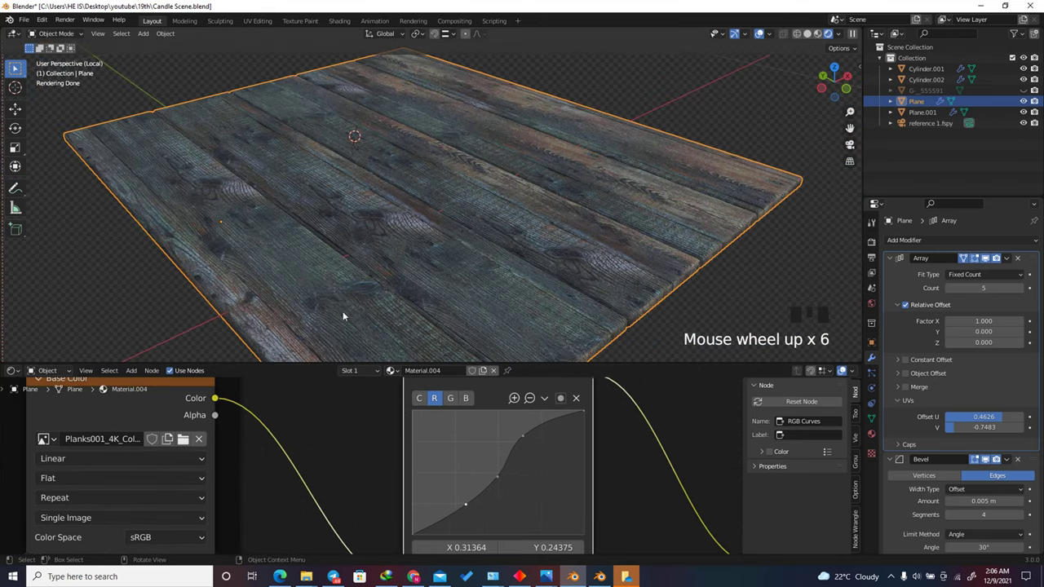
{"action": "scroll", "coordinate": [459, 194], "scroll_direction": "down", "scroll_amount": 2}
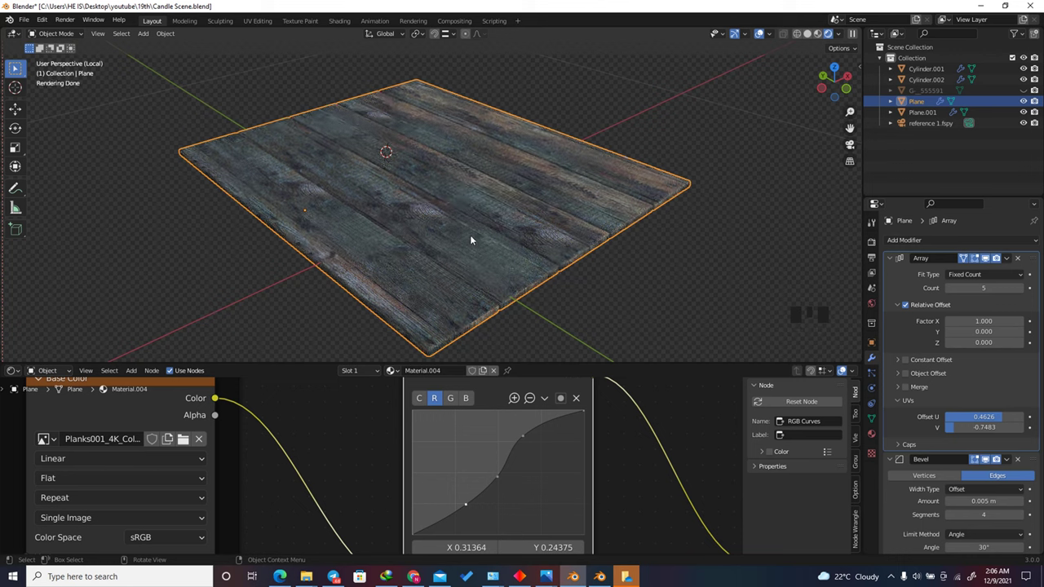
{"action": "key", "text": "KP_Divide"}
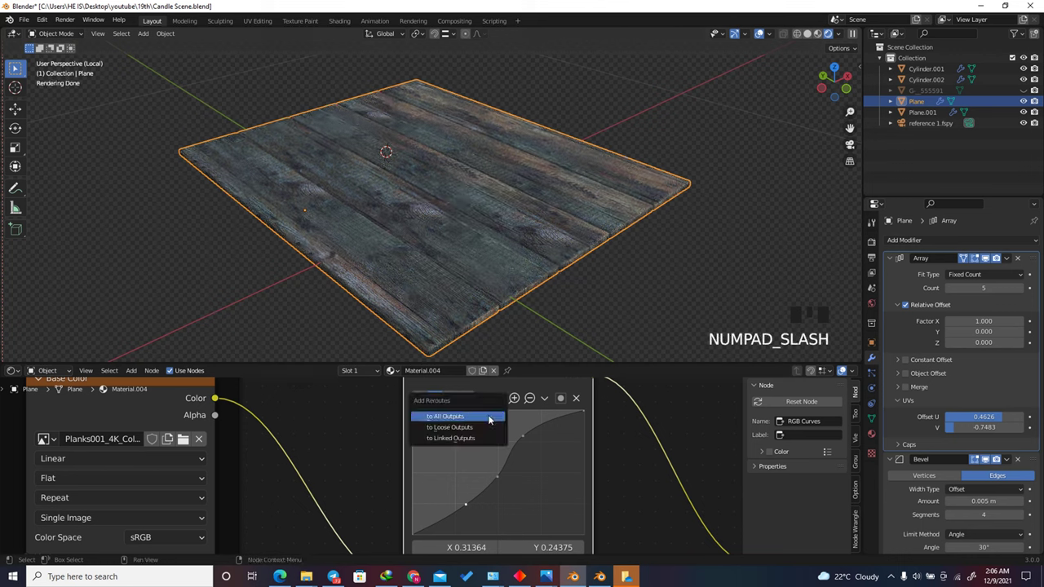
{"action": "key", "text": "KP_Divide"}
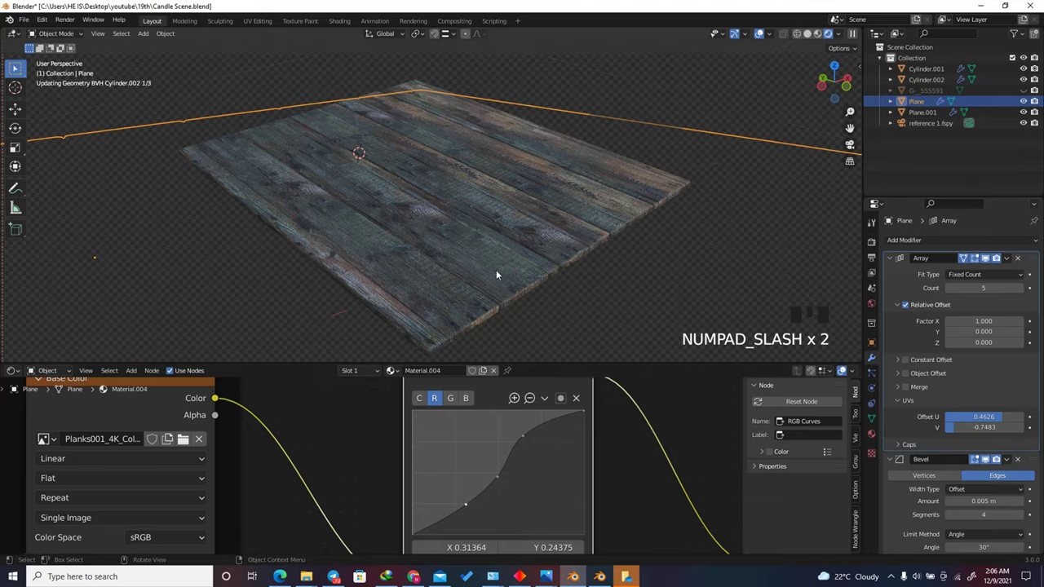
{"action": "scroll", "coordinate": [427, 295], "scroll_direction": "down", "scroll_amount": 2}
{"action": "scroll", "coordinate": [427, 295], "scroll_direction": "down", "scroll_amount": 3}
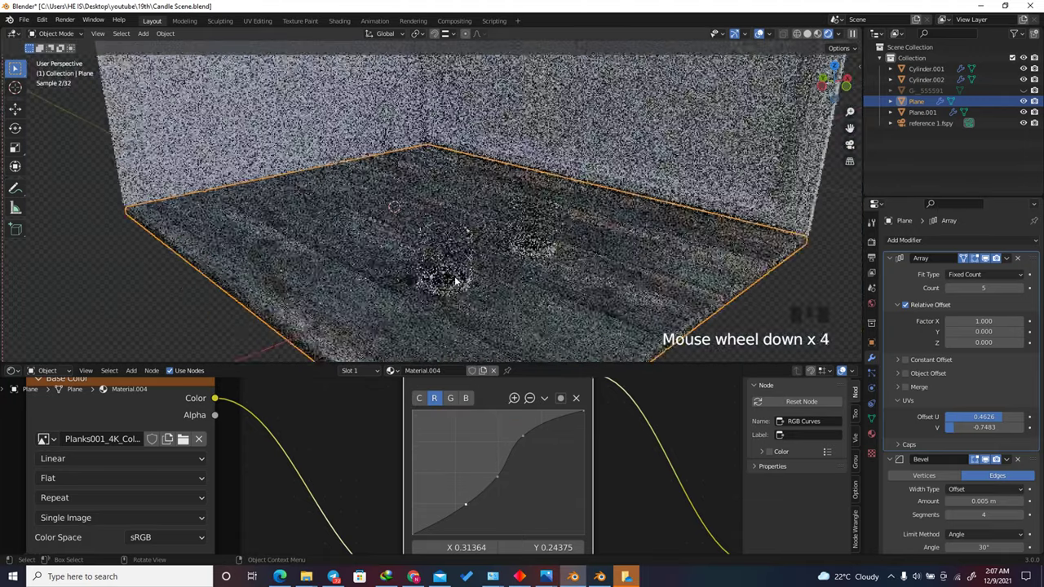
{"action": "scroll", "coordinate": [652, 199], "scroll_direction": "up", "scroll_amount": 1}
Step: Select the wall object and give it a new material
{"action": "left_click", "coordinate": [652, 209]}
{"action": "left_click", "coordinate": [605, 166]}
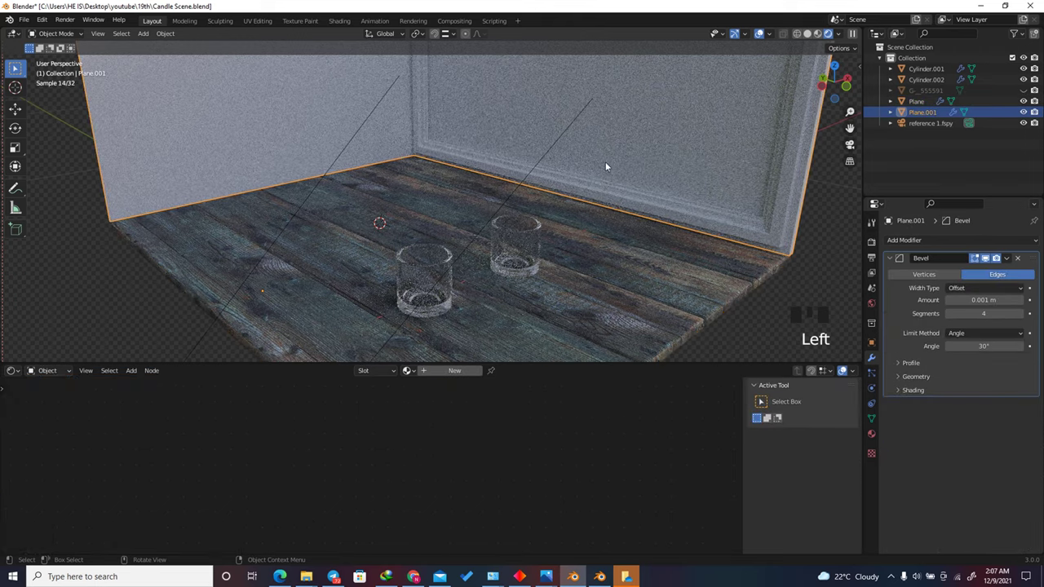
{"action": "left_click", "coordinate": [871, 434]}
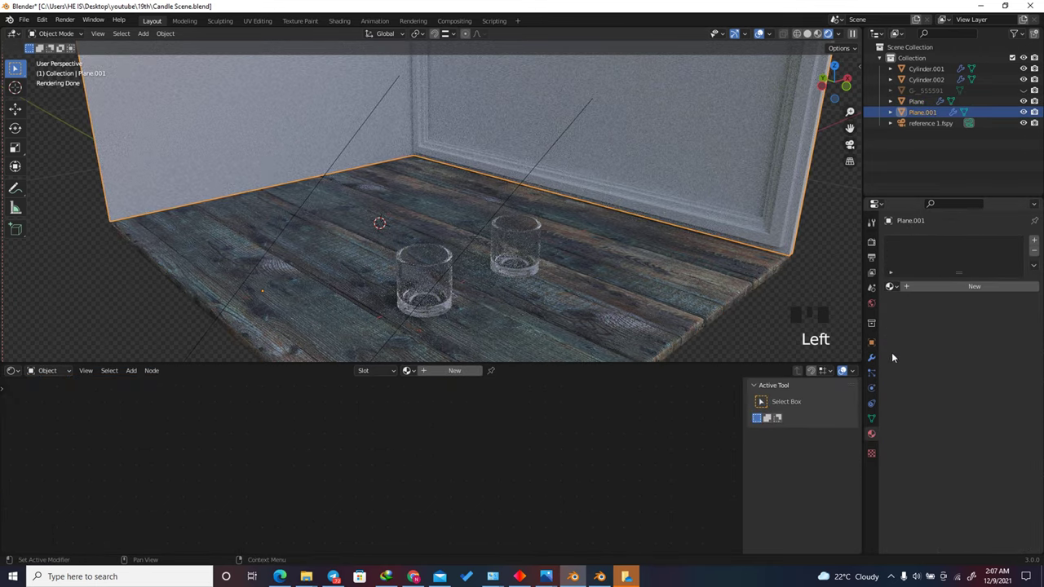
{"action": "left_click", "coordinate": [929, 283]}
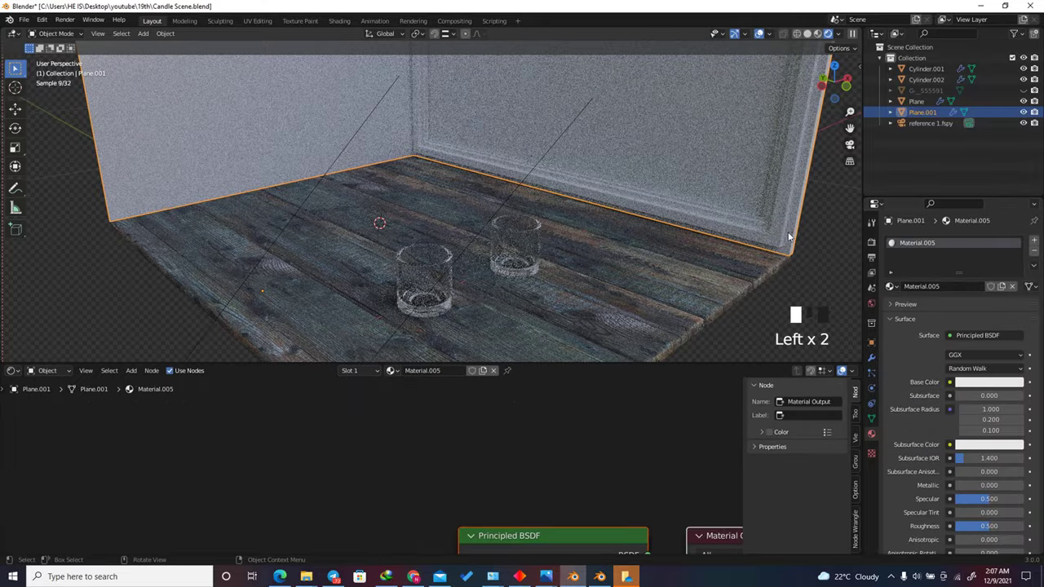
Step: Select the large face inside the wall's frame in Edit Mode and add a second material slot
{"action": "key", "text": "Tab"}
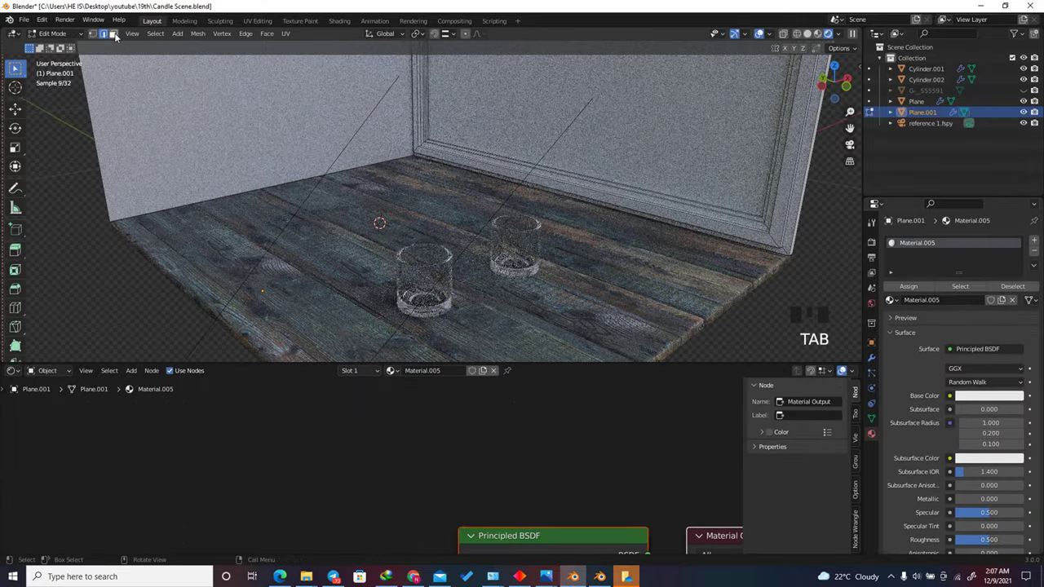
{"action": "left_click", "coordinate": [114, 34]}
{"action": "left_click", "coordinate": [604, 141]}
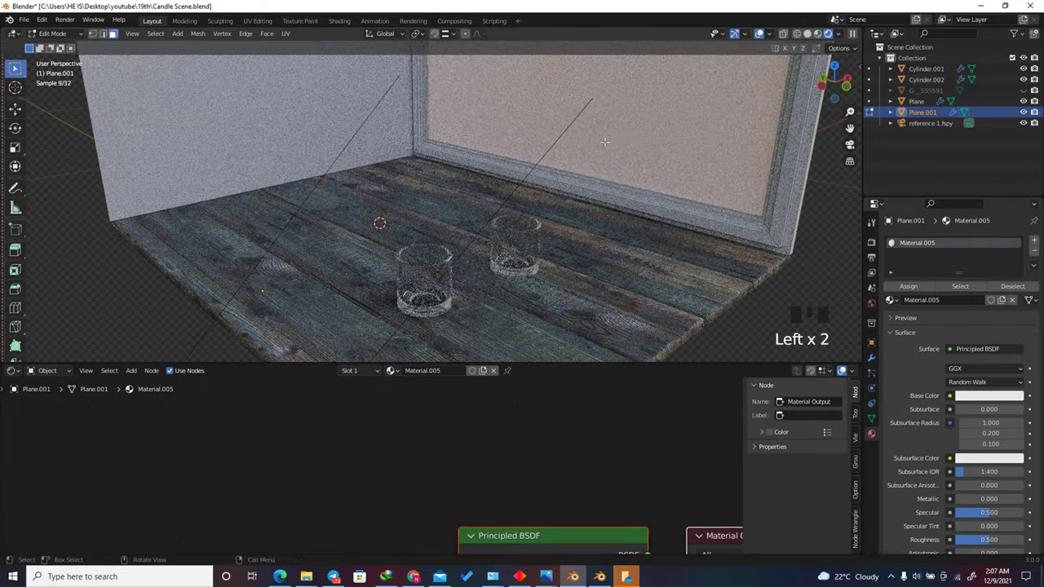
{"action": "left_click", "coordinate": [1033, 242]}
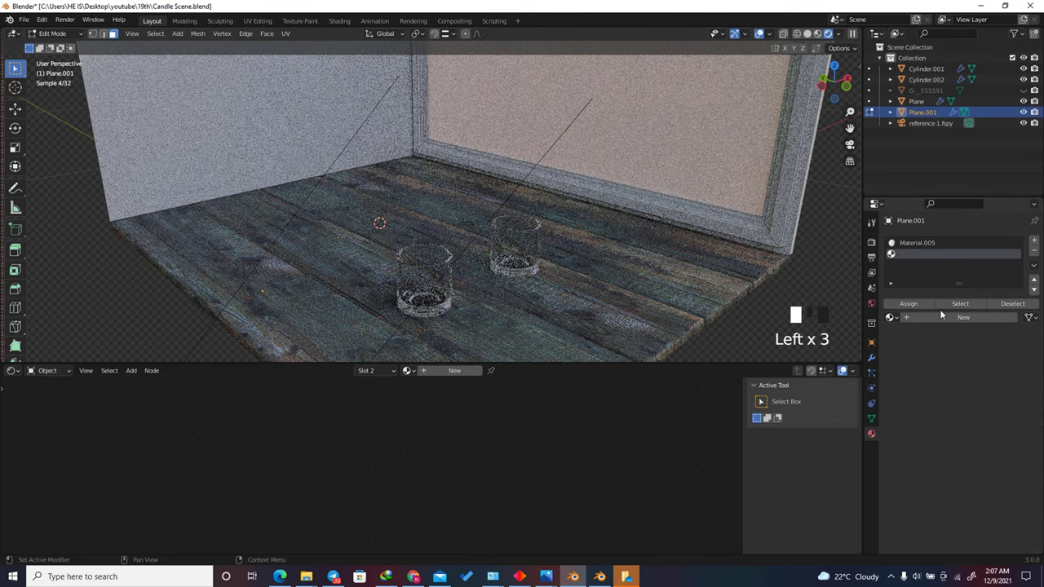
{"action": "left_click", "coordinate": [892, 317]}
{"action": "scroll", "coordinate": [920, 418], "scroll_direction": "down", "scroll_amount": 13}
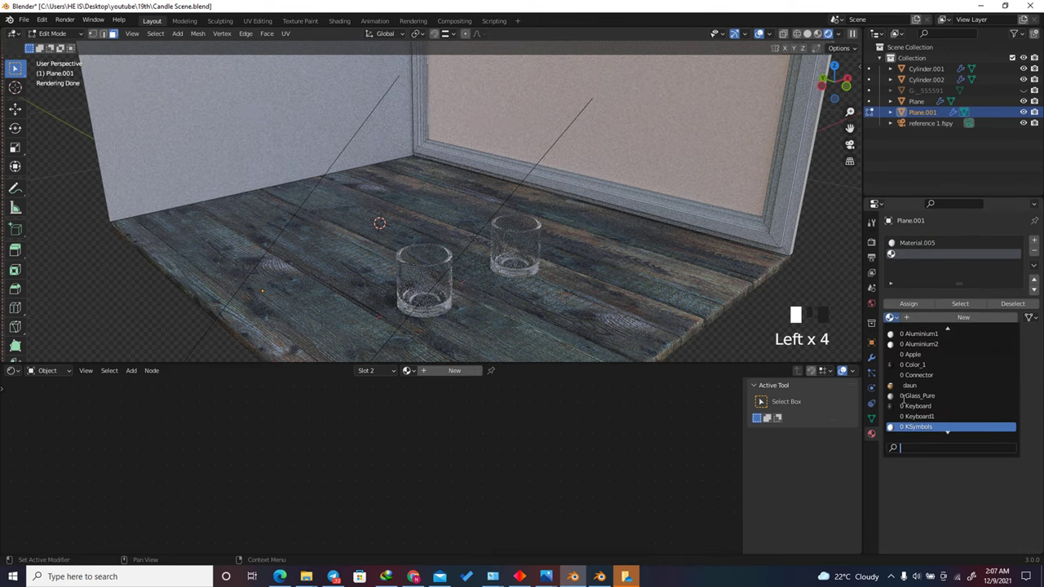
{"action": "key", "text": "Escape"}
{"action": "key", "text": "Escape"}
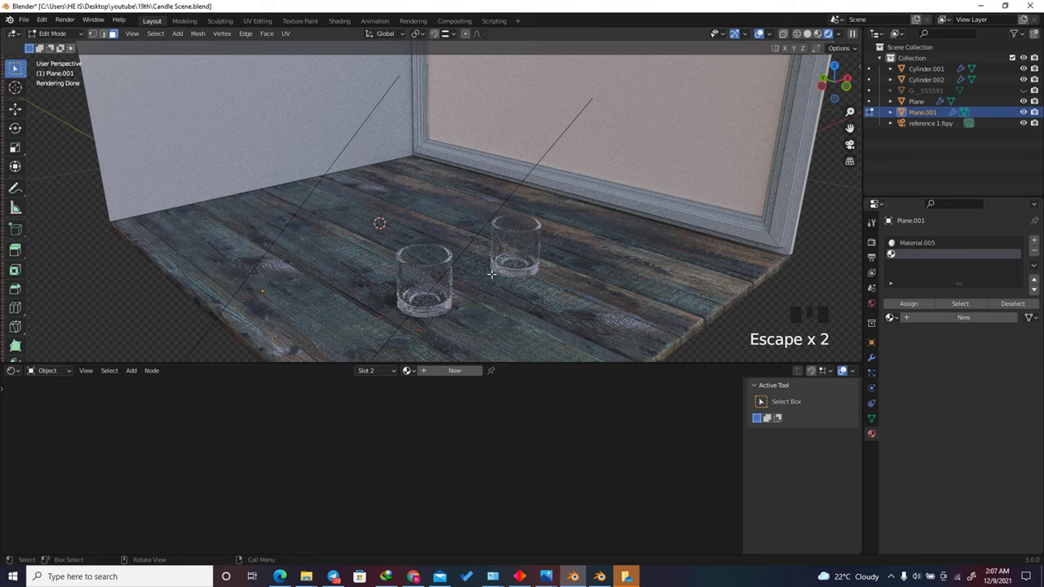
Step: Return to Object Mode, select the rear drinking glass and rename its material as Glass
{"action": "key", "text": "Tab"}
{"action": "left_click", "coordinate": [521, 243]}
{"action": "scroll", "coordinate": [489, 430], "scroll_direction": "down", "scroll_amount": 15}
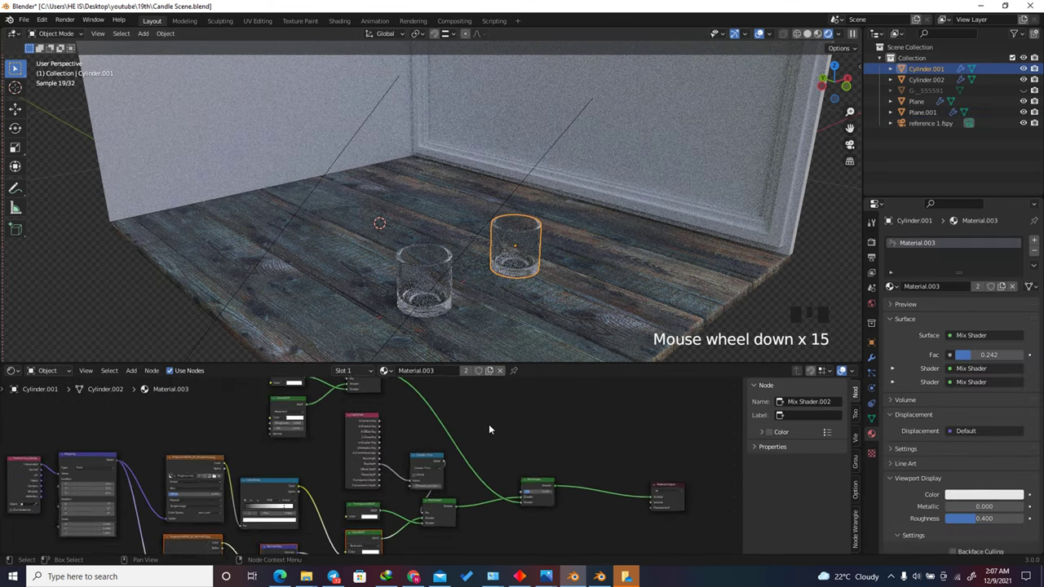
{"action": "scroll", "coordinate": [489, 429], "scroll_direction": "down", "scroll_amount": 4}
{"action": "left_click", "coordinate": [919, 242]}
{"action": "double_click", "coordinate": [919, 242]}
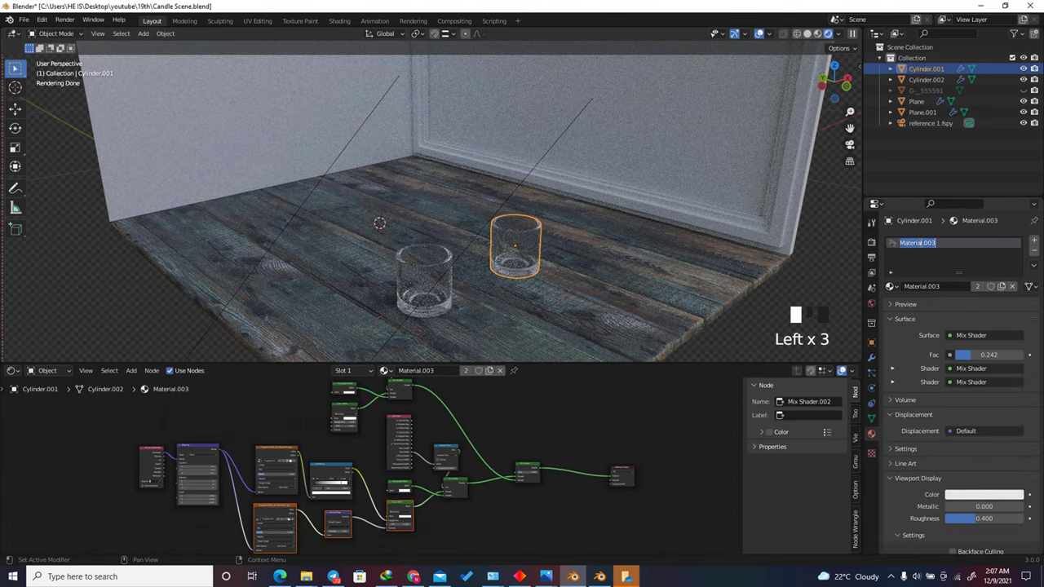
{"action": "type", "text": "gLASSGlass"}
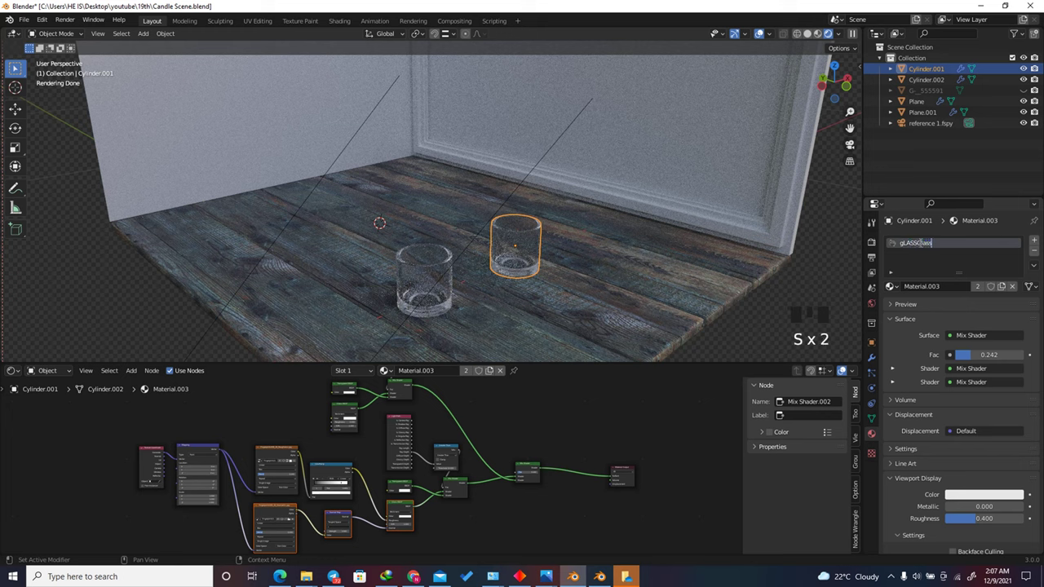
{"action": "key", "text": "ctrl+a"}
{"action": "type", "text": "Glas"}
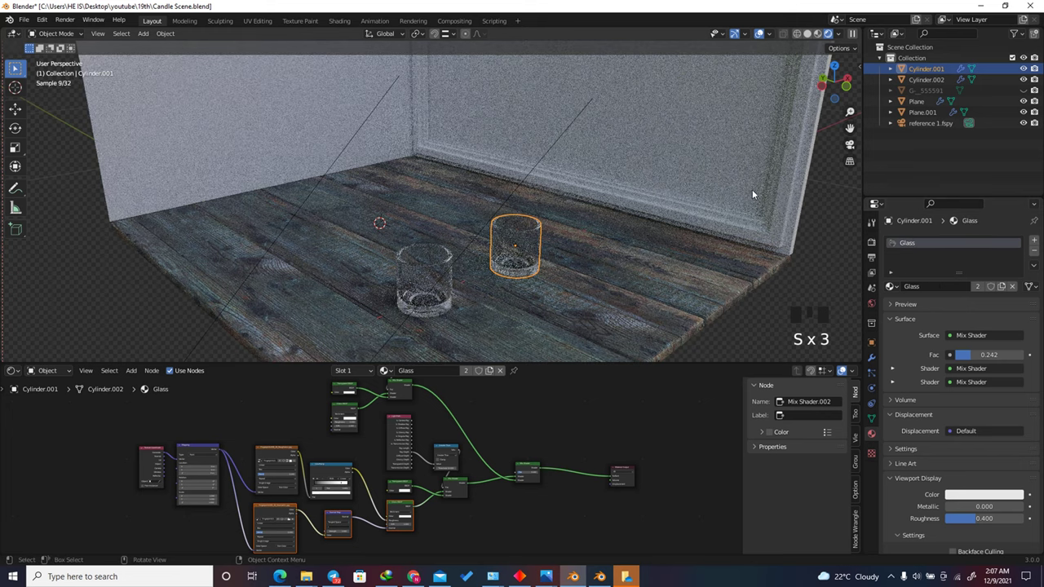
Step: Put the existing Glass material into the wall object's empty second slot and return to Edit Mode
{"action": "left_click", "coordinate": [750, 190]}
{"action": "left_click", "coordinate": [891, 304]}
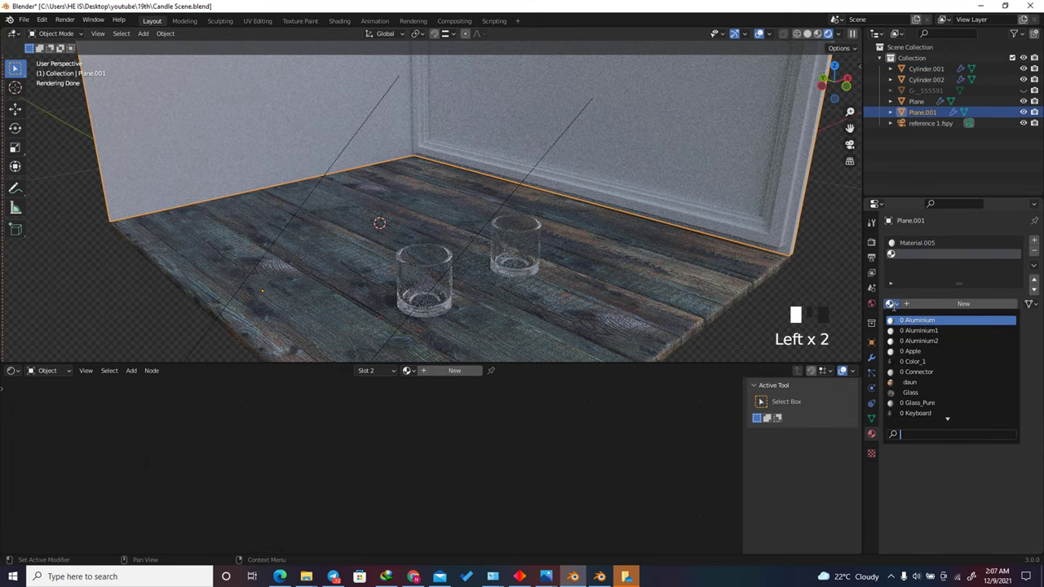
{"action": "type", "text": "gla"}
{"action": "left_click", "coordinate": [910, 320]}
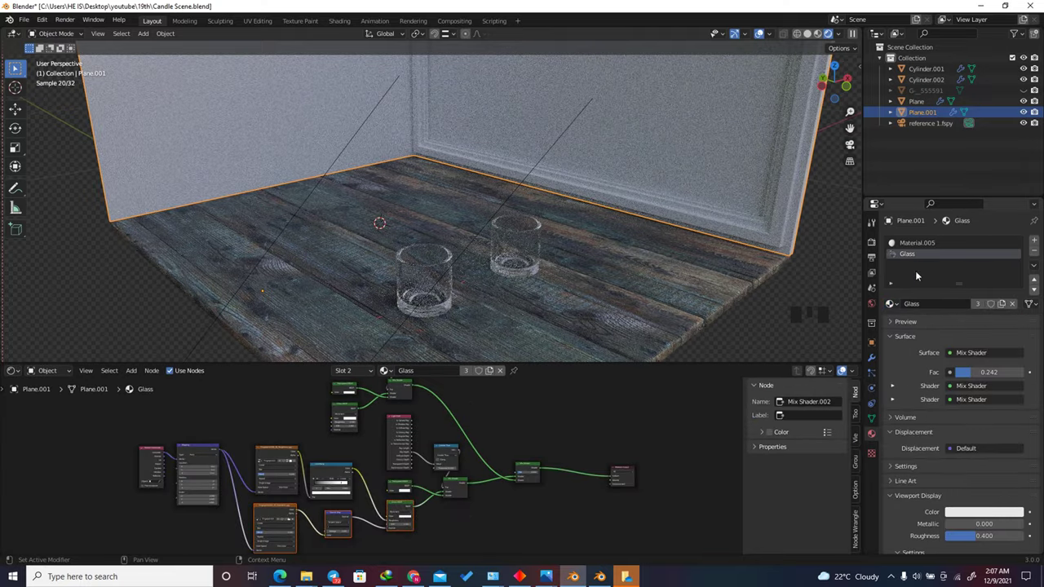
{"action": "key", "text": "Tab"}
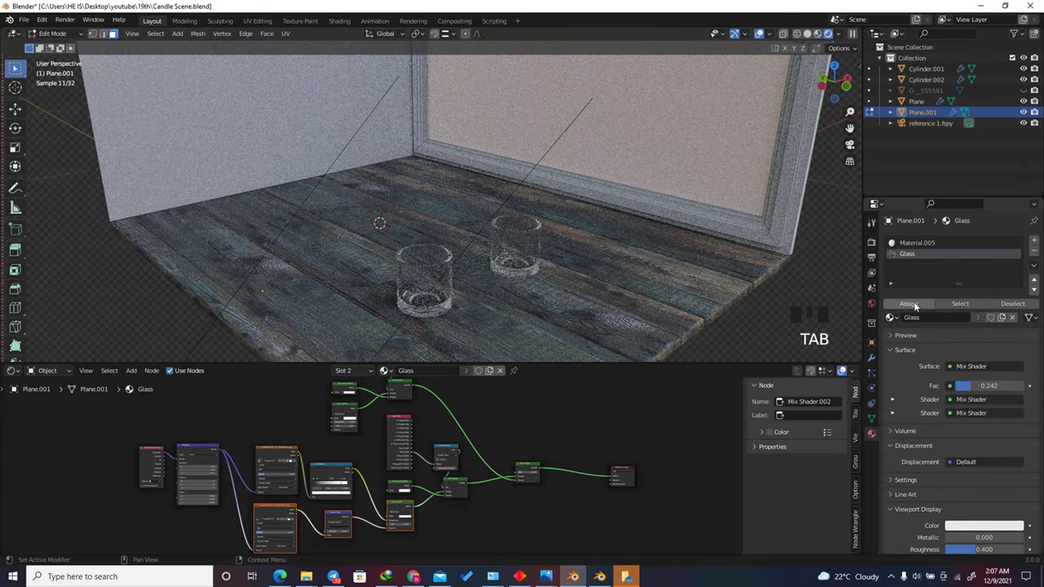
Step: Assign the Glass material to the selected face inside the wall's frame and return to Object Mode
{"action": "left_click", "coordinate": [910, 304]}
{"action": "left_click", "coordinate": [912, 304]}
{"action": "left_click", "coordinate": [911, 304]}
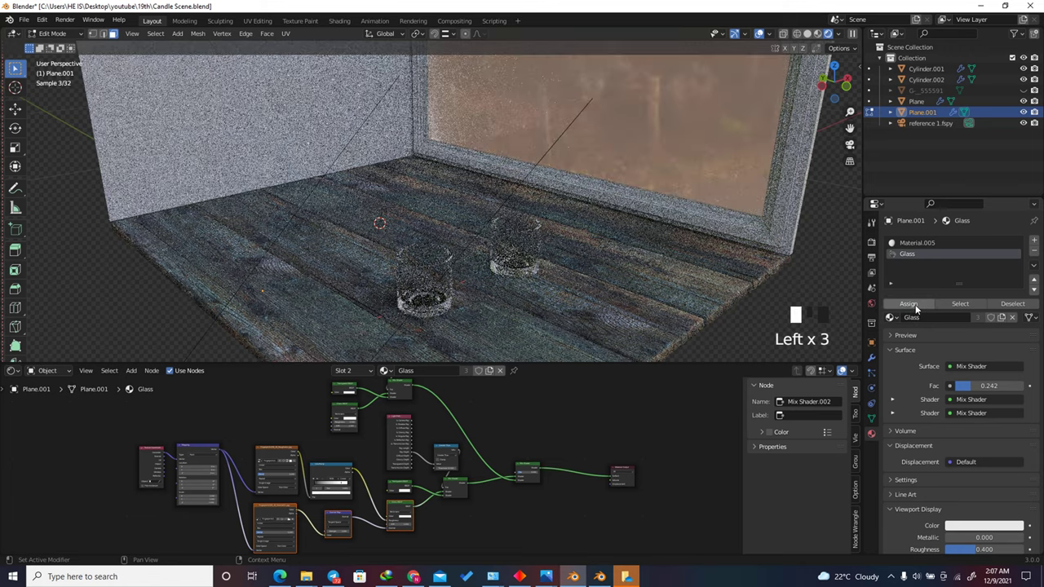
{"action": "left_click", "coordinate": [915, 305]}
{"action": "key", "text": "Tab"}
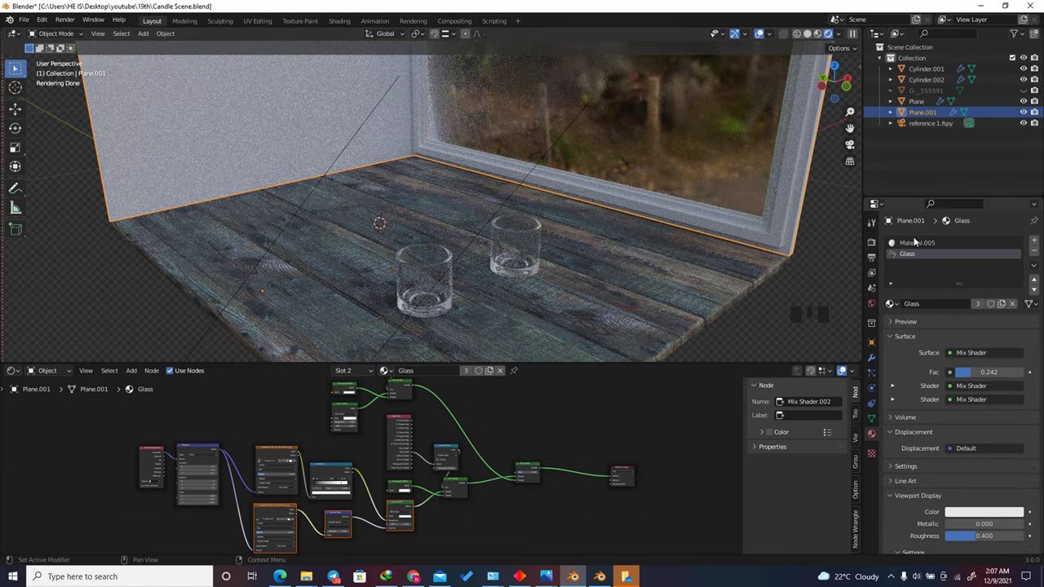
Step: Select the plank floor and rename its material as Planks
{"action": "left_click", "coordinate": [628, 307]}
{"action": "left_click", "coordinate": [628, 307]}
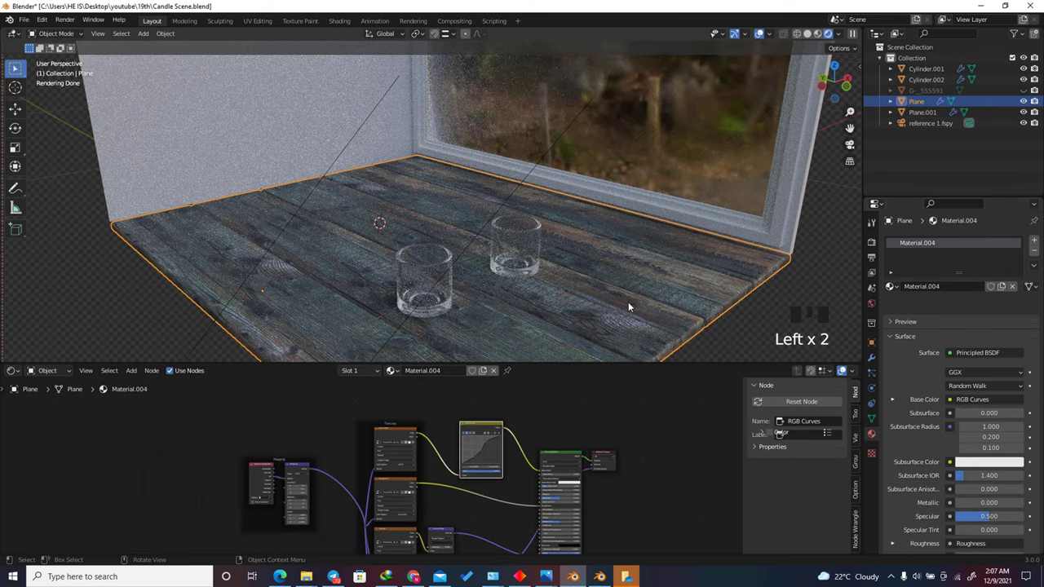
{"action": "left_click", "coordinate": [943, 238]}
{"action": "double_click", "coordinate": [943, 238]}
{"action": "type", "text": "Pl"}
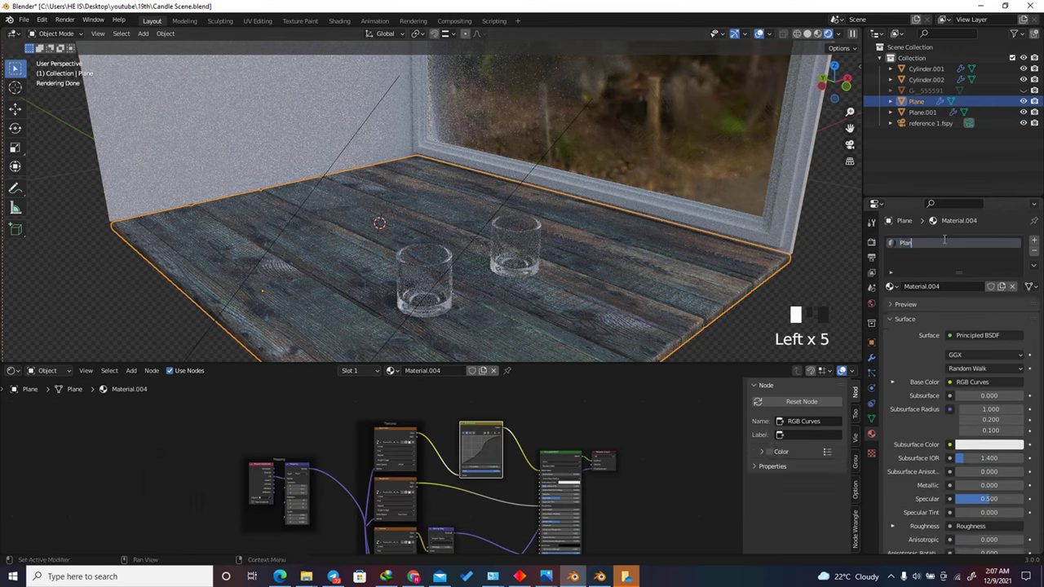
{"action": "type", "text": "anks"}
{"action": "key", "text": "Return"}
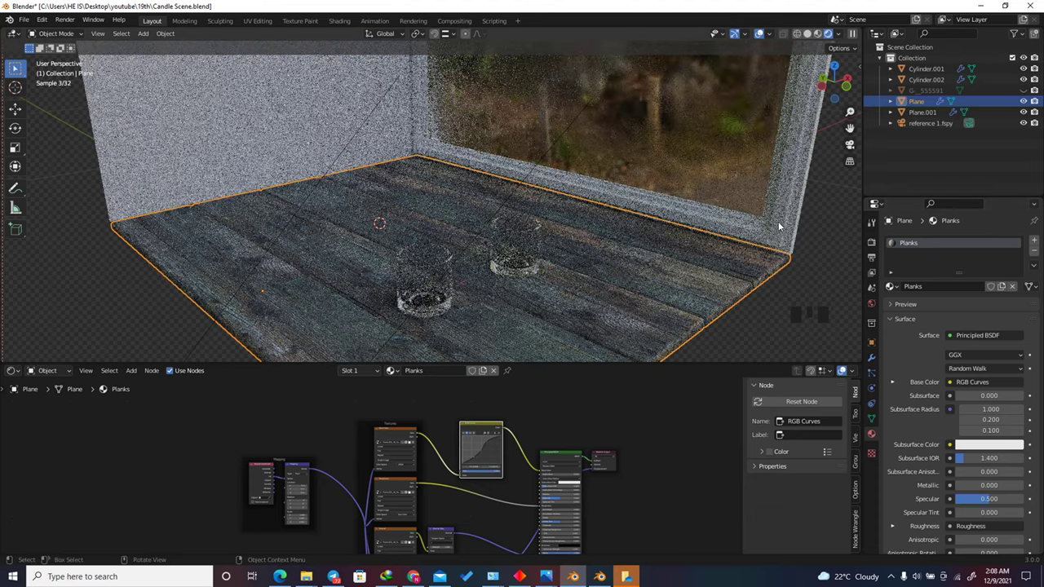
Step: Select the wall object and replace the material in its first slot with the existing Planks material
{"action": "left_click", "coordinate": [802, 220]}
{"action": "left_click", "coordinate": [896, 305]}
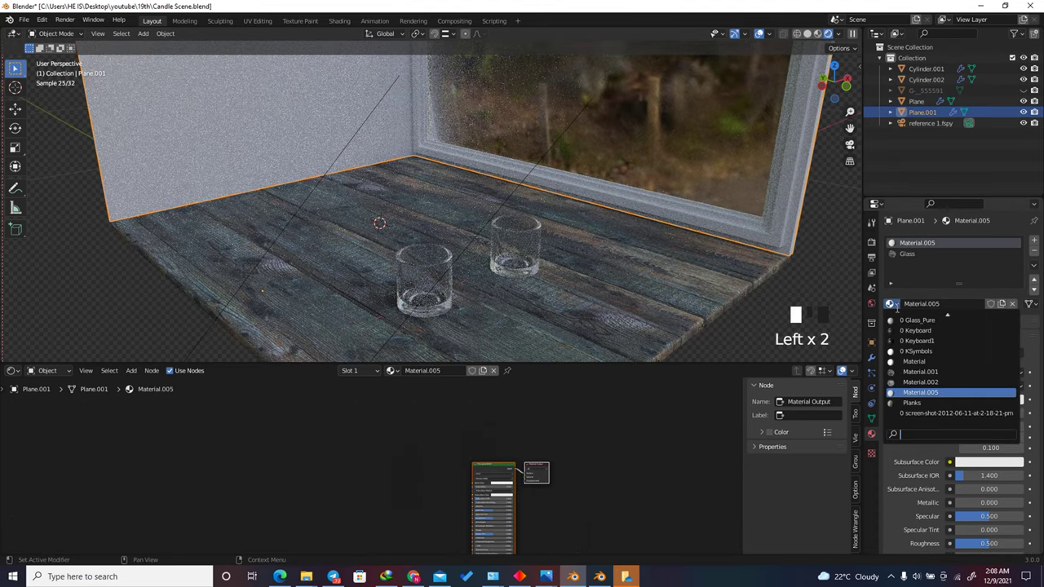
{"action": "type", "text": "pln"}
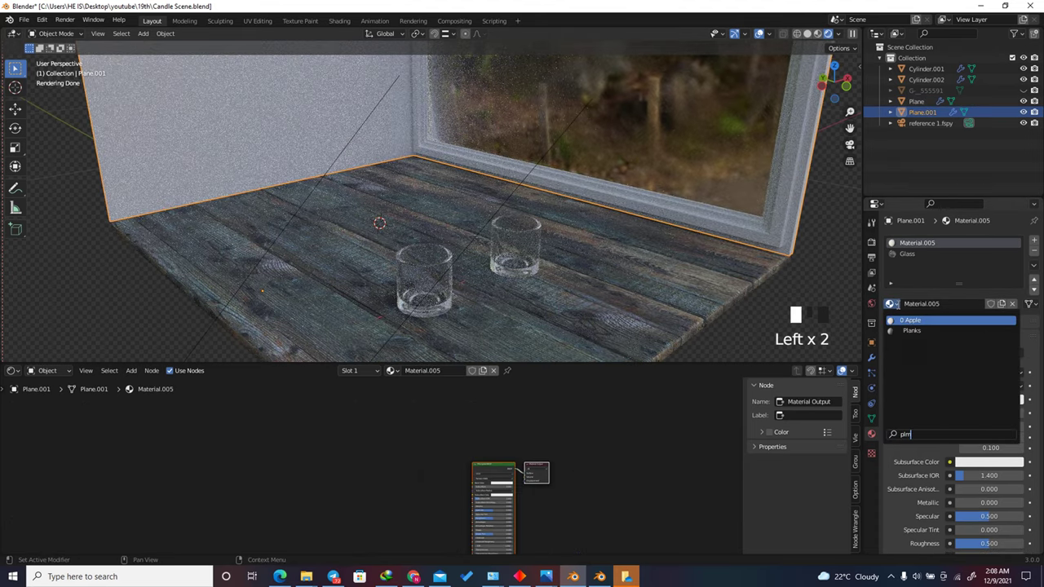
{"action": "left_click", "coordinate": [912, 330]}
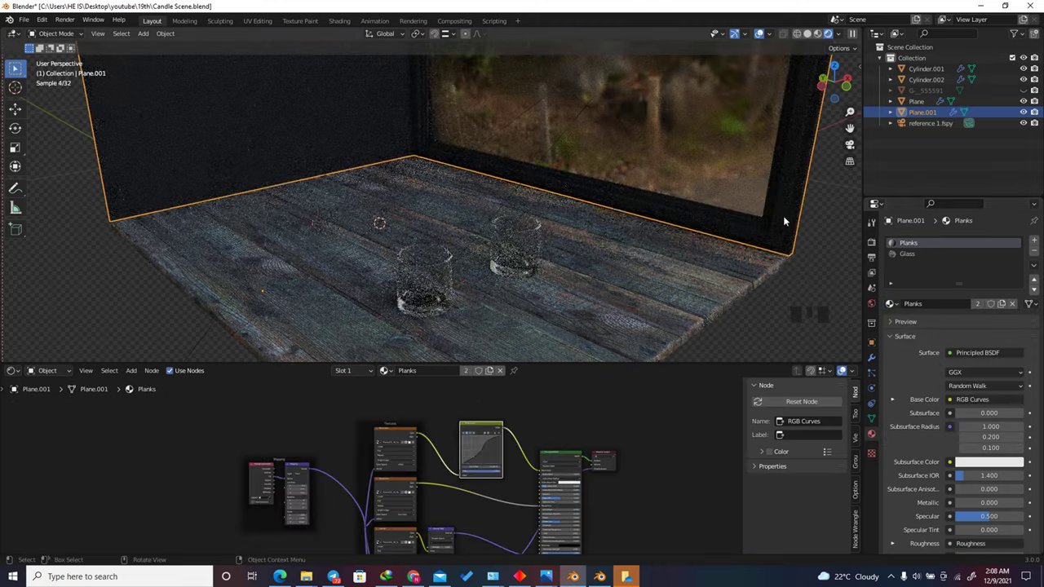
Step: Enter Edit Mode on the wall object, switch to edge selection and select all its sharp edges
{"action": "scroll", "coordinate": [776, 221], "scroll_direction": "up", "scroll_amount": 5}
{"action": "scroll", "coordinate": [764, 259], "scroll_direction": "up", "scroll_amount": 4}
{"action": "scroll", "coordinate": [656, 250], "scroll_direction": "down", "scroll_amount": 2}
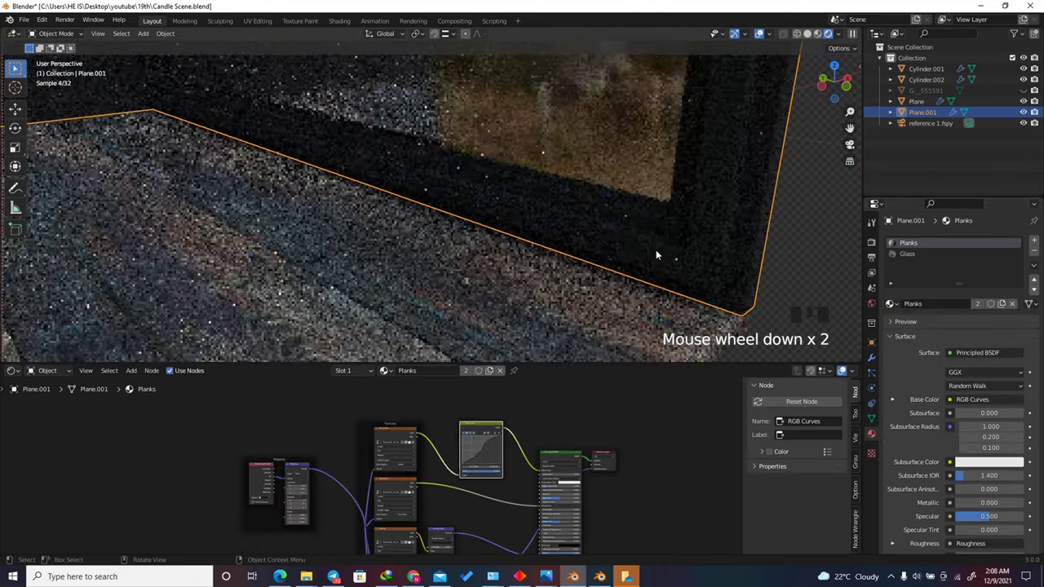
{"action": "scroll", "coordinate": [653, 261], "scroll_direction": "down", "scroll_amount": 5}
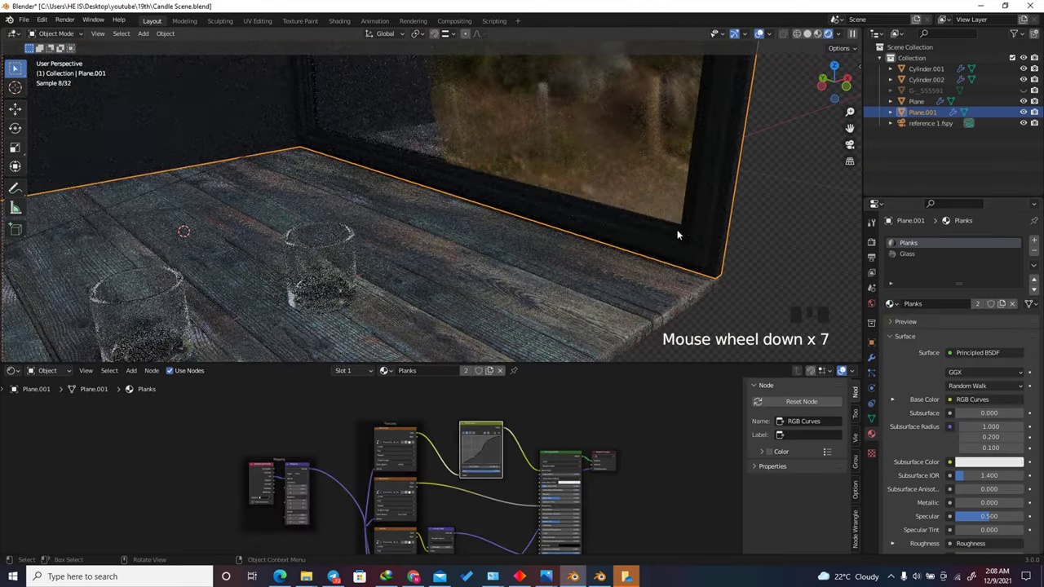
{"action": "key", "text": "Tab"}
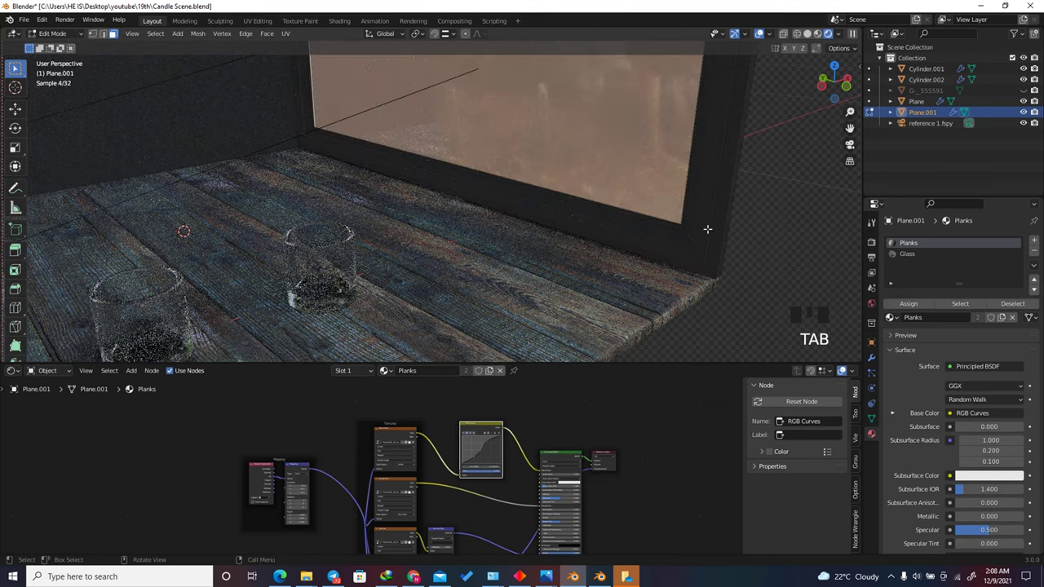
{"action": "left_click", "coordinate": [102, 34]}
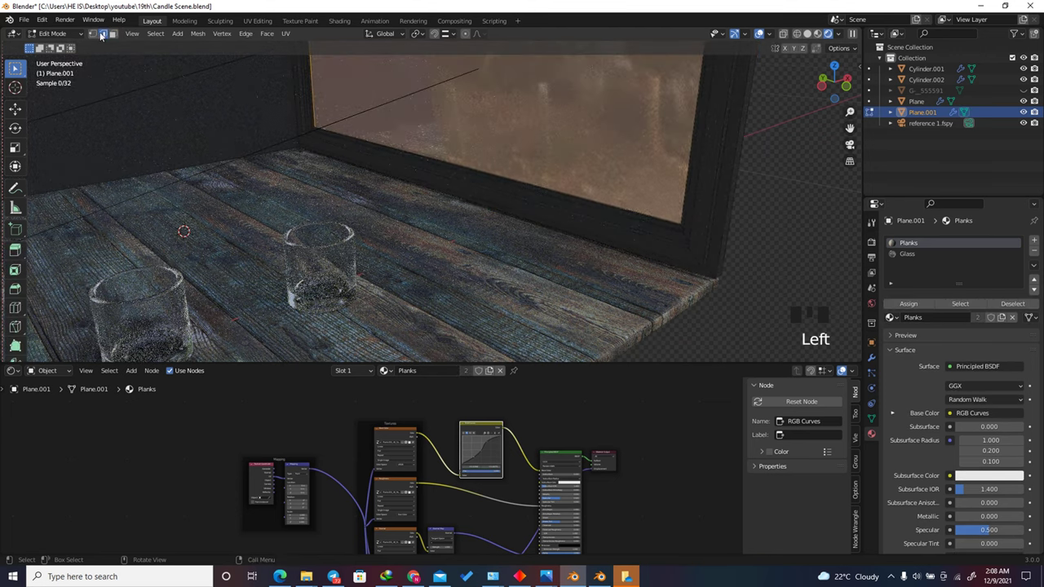
{"action": "left_click", "coordinate": [197, 33]}
{"action": "mouse_move", "coordinate": [157, 36]}
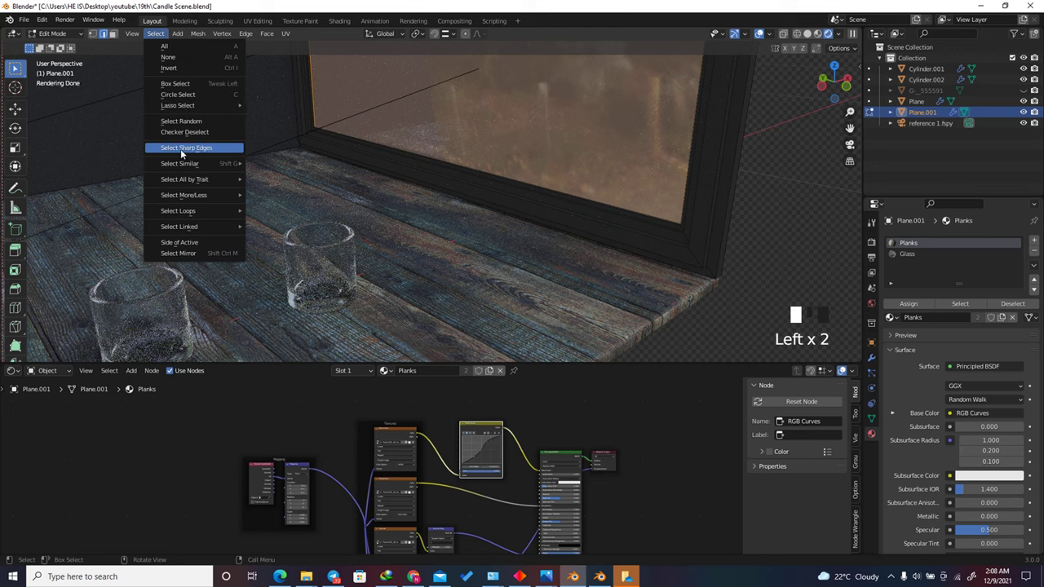
{"action": "left_click", "coordinate": [186, 148]}
{"action": "right_click", "coordinate": [587, 303]}
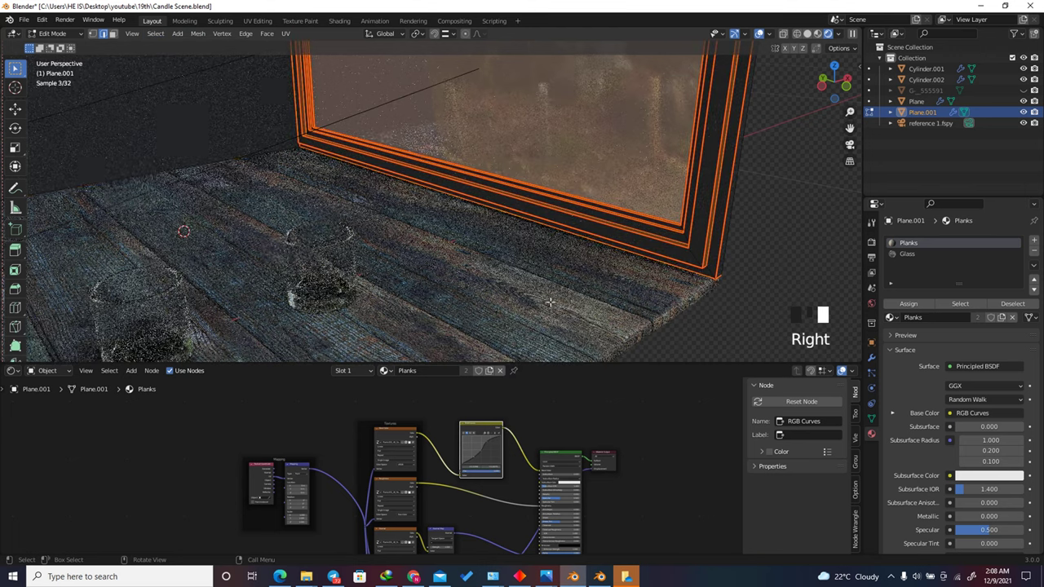
Step: Unwrap the UVs of the entire wall and window frame mesh with the Angle Based method
{"action": "key", "text": "Tab"}
{"action": "key", "text": "n"}
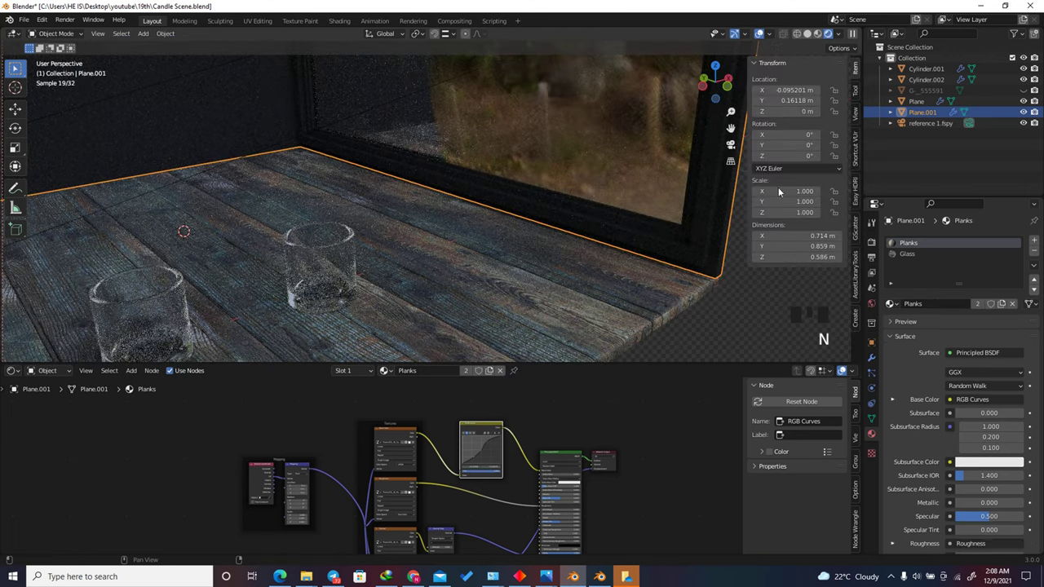
{"action": "key", "text": "Tab"}
{"action": "key", "text": "a"}
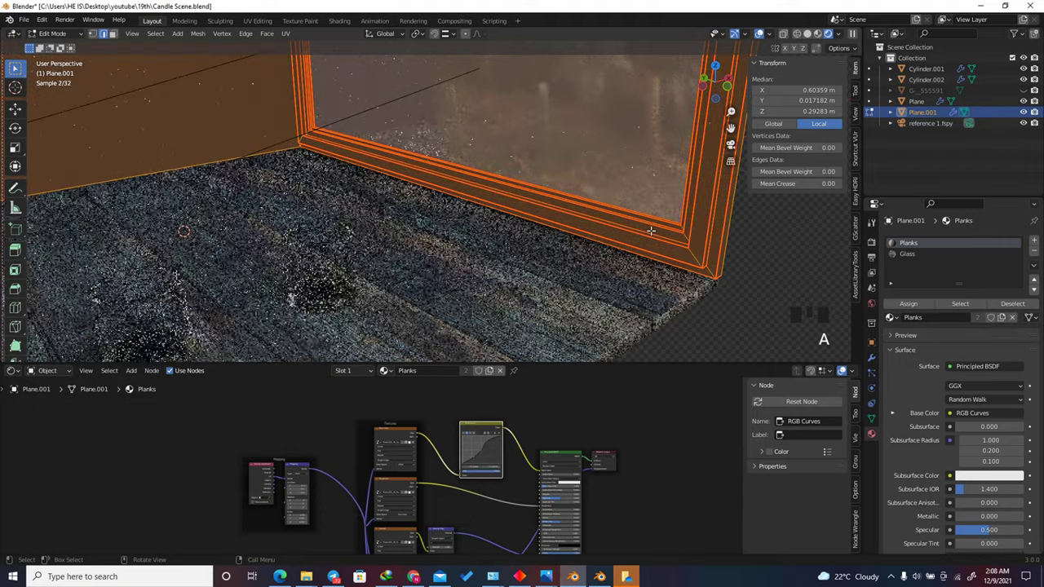
{"action": "key", "text": "u"}
{"action": "left_click", "coordinate": [650, 230]}
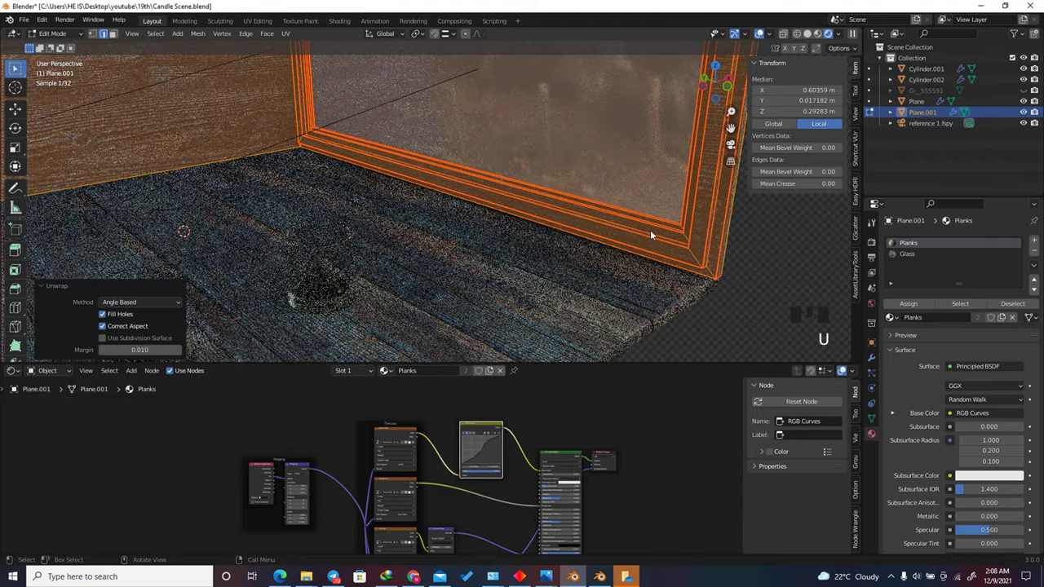
{"action": "key", "text": "Tab"}
{"action": "scroll", "coordinate": [721, 243], "scroll_direction": "up", "scroll_amount": 3}
{"action": "scroll", "coordinate": [710, 241], "scroll_direction": "up", "scroll_amount": 3}
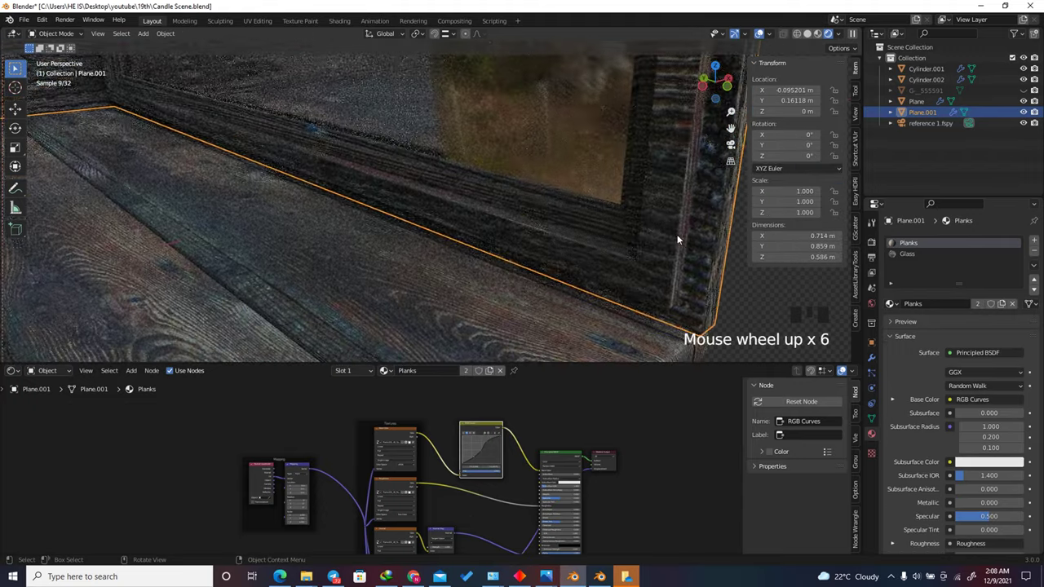
{"action": "middle_click_drag", "start_coordinate": [658, 204], "coordinate": [596, 304]}
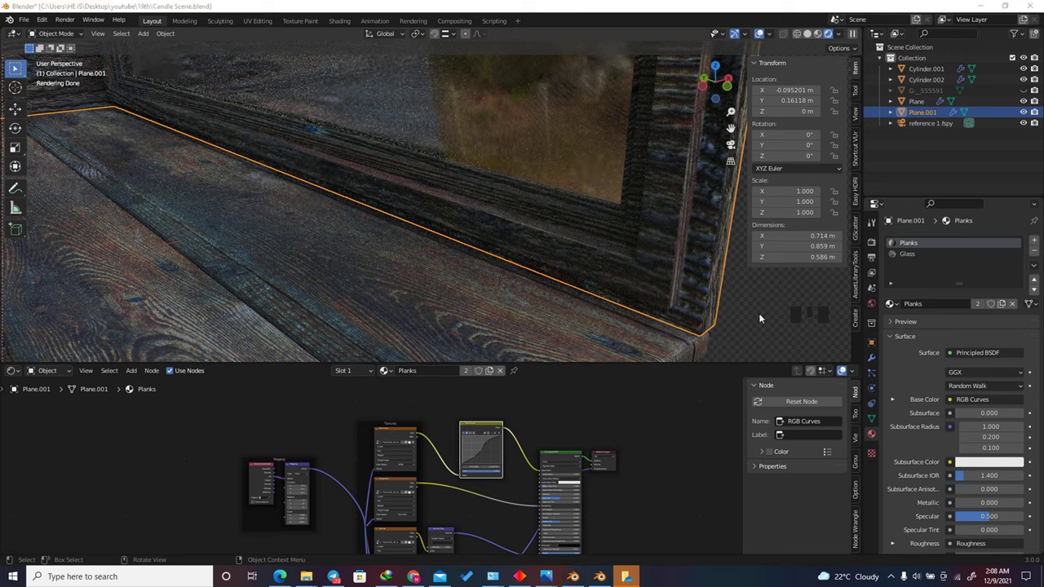
Step: Make the frame's Planks material a single-user copy and add a Value node beside its Mapping node
{"action": "left_click", "coordinate": [1002, 305]}
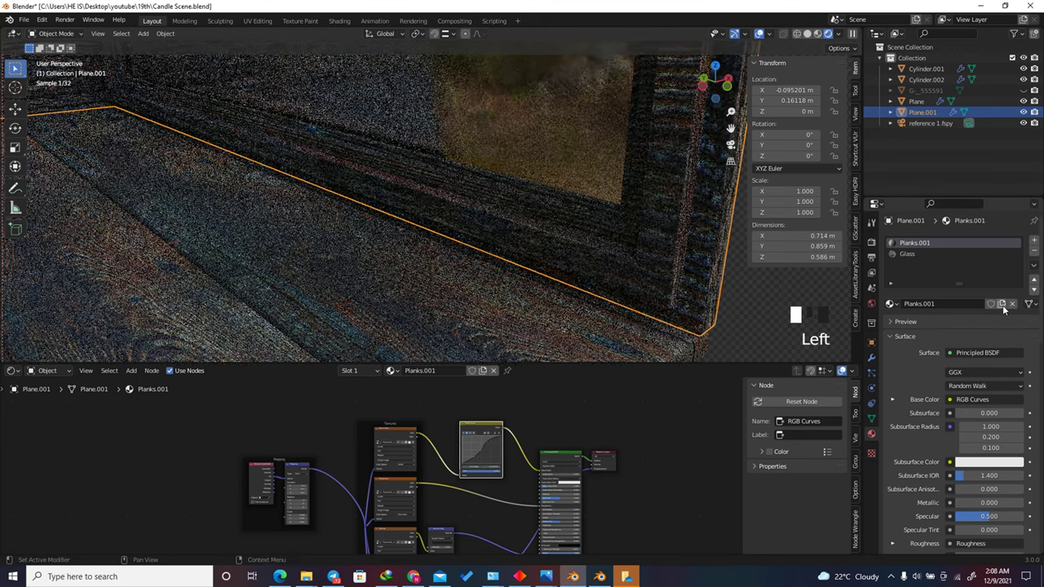
{"action": "scroll", "coordinate": [351, 493], "scroll_direction": "down", "scroll_amount": 5}
{"action": "scroll", "coordinate": [351, 497], "scroll_direction": "up", "scroll_amount": 19}
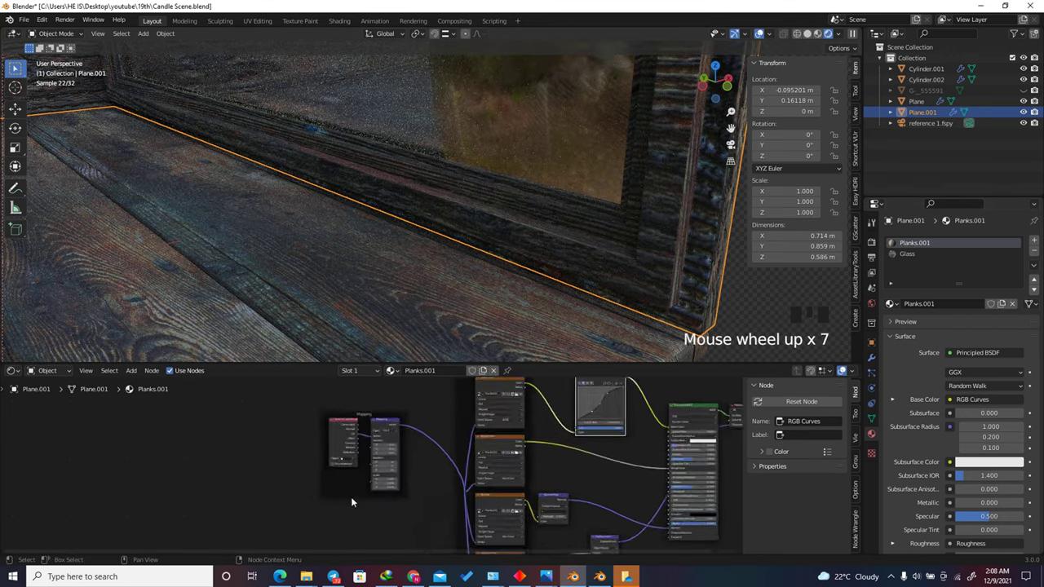
{"action": "key", "text": "shift+a"}
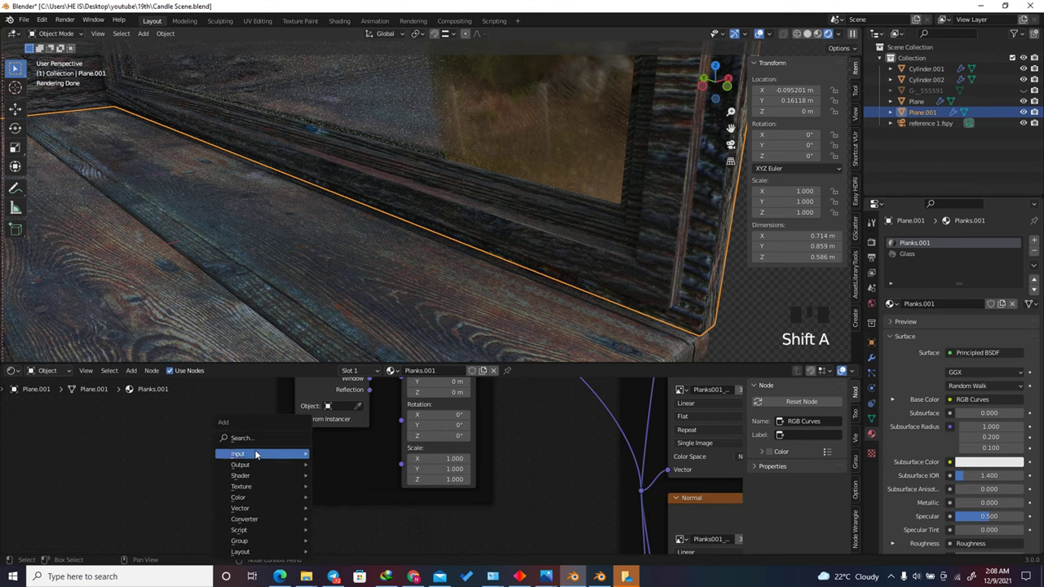
{"action": "type", "text": "va"}
{"action": "key", "text": "Return"}
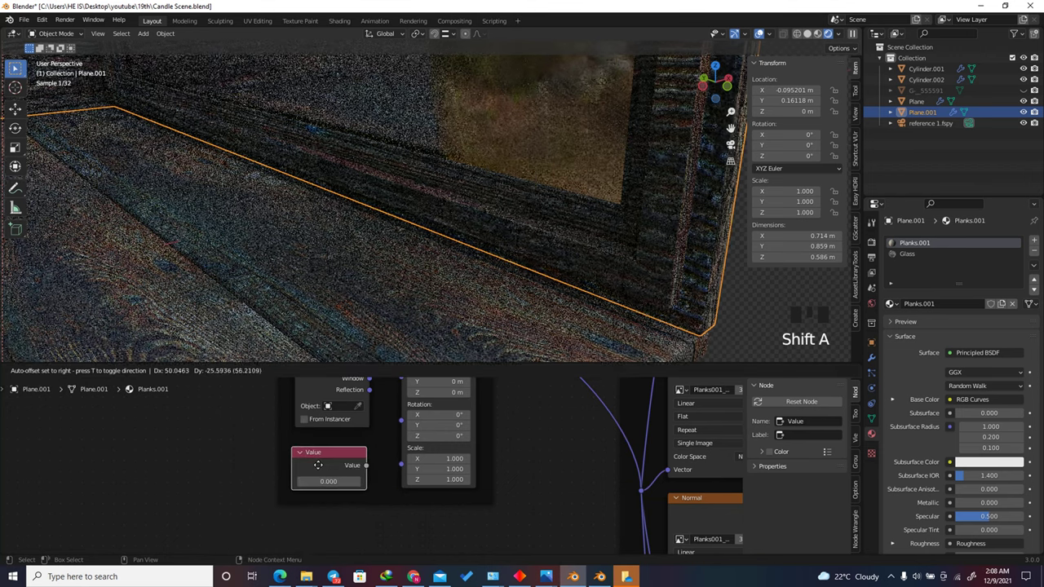
Step: Connect the Value node to the Mapping node's Scale and set its value to 5
{"action": "scroll", "coordinate": [398, 480], "scroll_direction": "up", "scroll_amount": 4}
{"action": "left_click_drag", "start_coordinate": [378, 469], "coordinate": [424, 466]}
{"action": "left_click", "coordinate": [319, 489]}
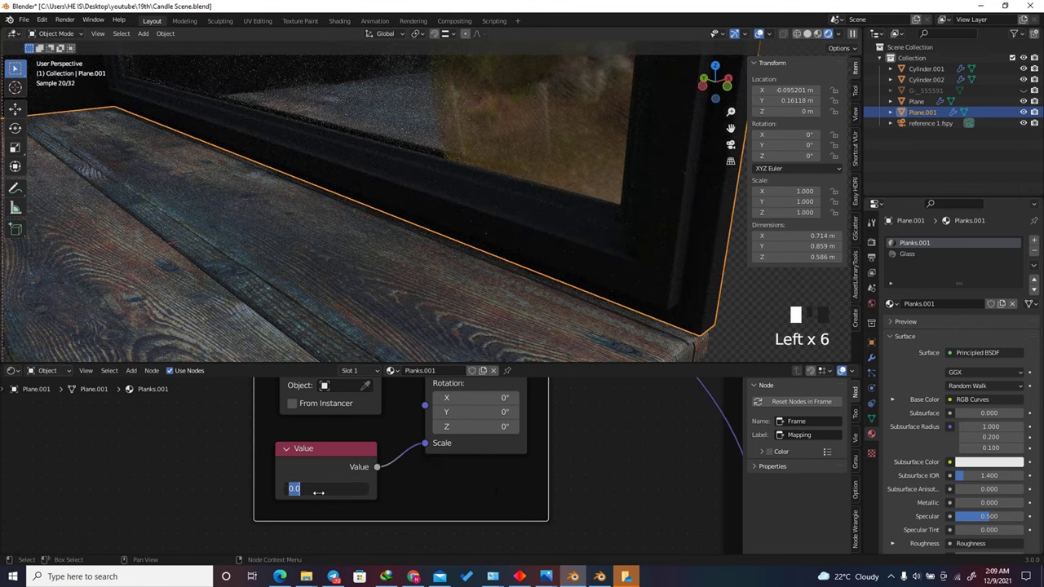
{"action": "type", "text": "5"}
{"action": "key", "text": "Return"}
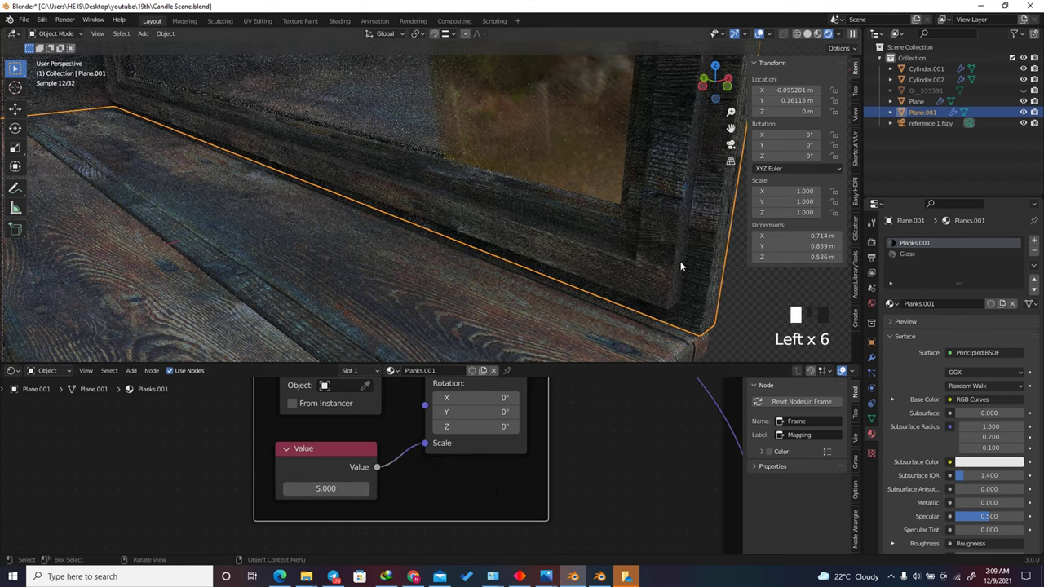
{"action": "scroll", "coordinate": [587, 245], "scroll_direction": "up", "scroll_amount": 2}
{"action": "scroll", "coordinate": [559, 280], "scroll_direction": "down", "scroll_amount": 3}
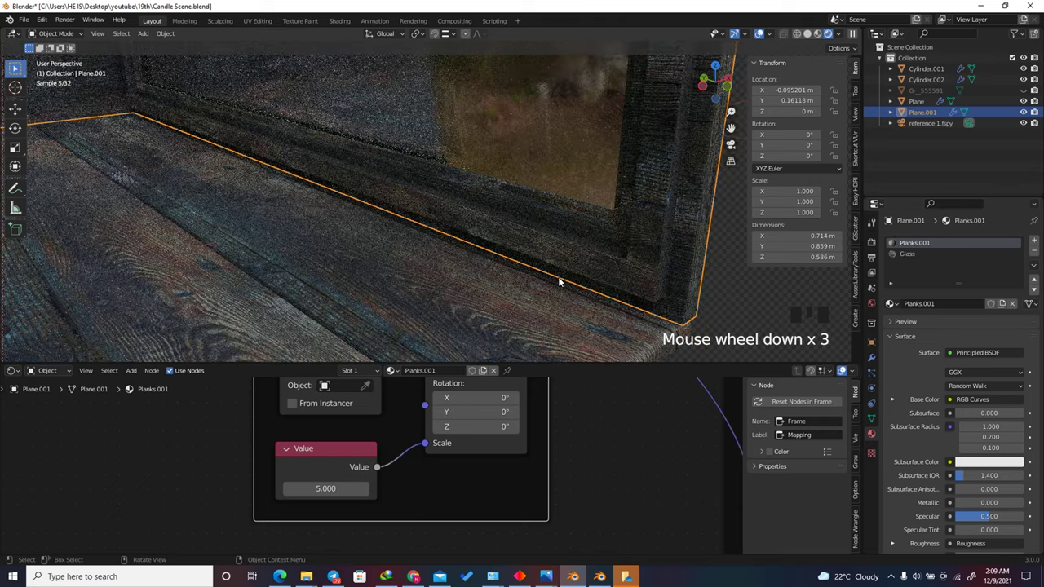
Step: Return to the camera view and make the window's Glass material a single-user copy
{"action": "key", "text": "KP_0"}
{"action": "left_click", "coordinate": [908, 253]}
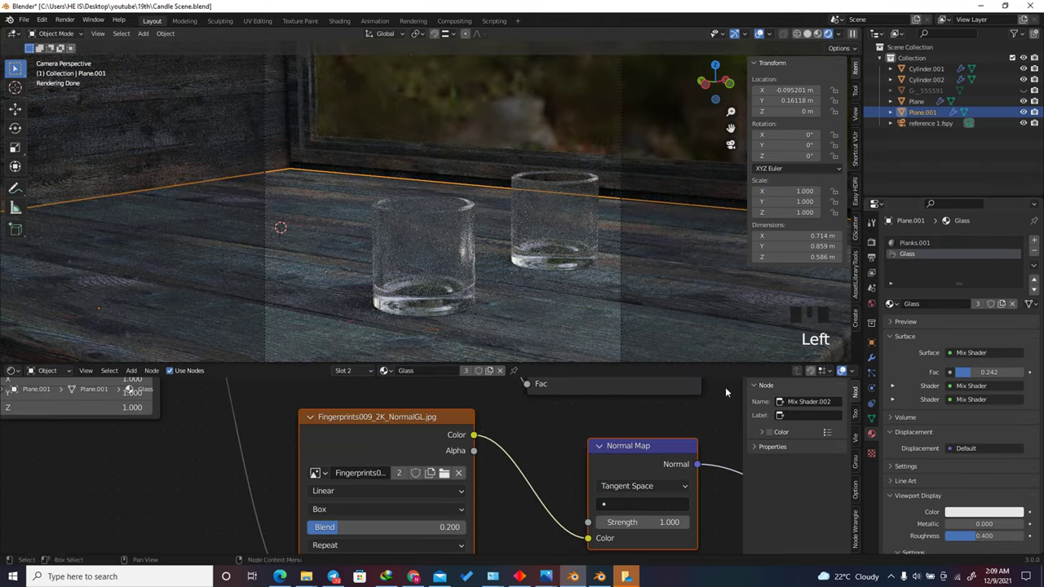
{"action": "left_click", "coordinate": [981, 305]}
Step: Delete the fingerprint texture branch and the extra shader feeding the final Mix Shader from the window's glass material
{"action": "scroll", "coordinate": [522, 494], "scroll_direction": "down", "scroll_amount": 20}
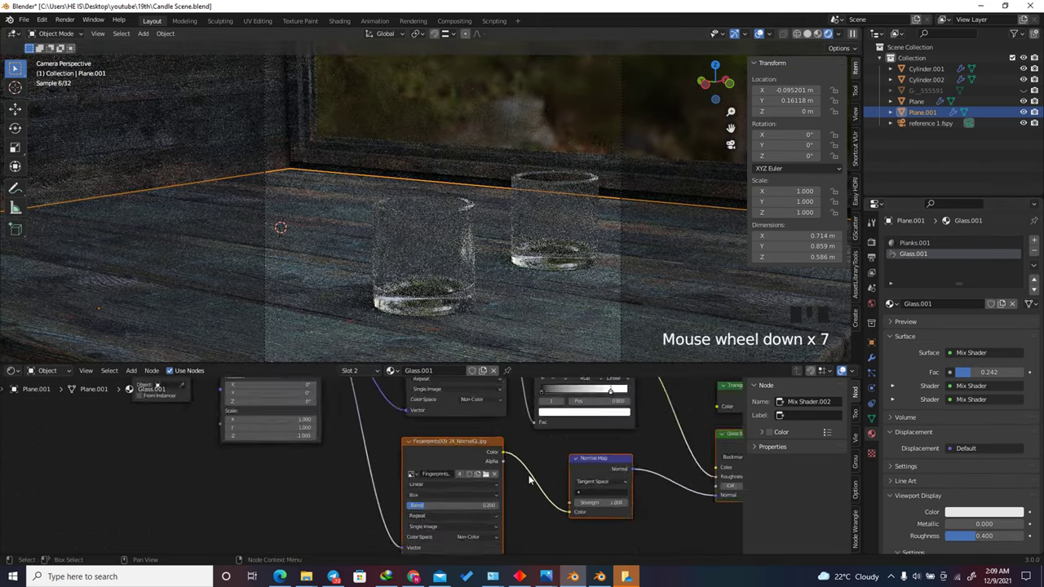
{"action": "scroll", "coordinate": [607, 496], "scroll_direction": "up", "scroll_amount": 10}
{"action": "left_click_drag", "start_coordinate": [556, 502], "coordinate": [191, 430]}
{"action": "key", "text": "Delete"}
{"action": "scroll", "coordinate": [644, 420], "scroll_direction": "up", "scroll_amount": 6}
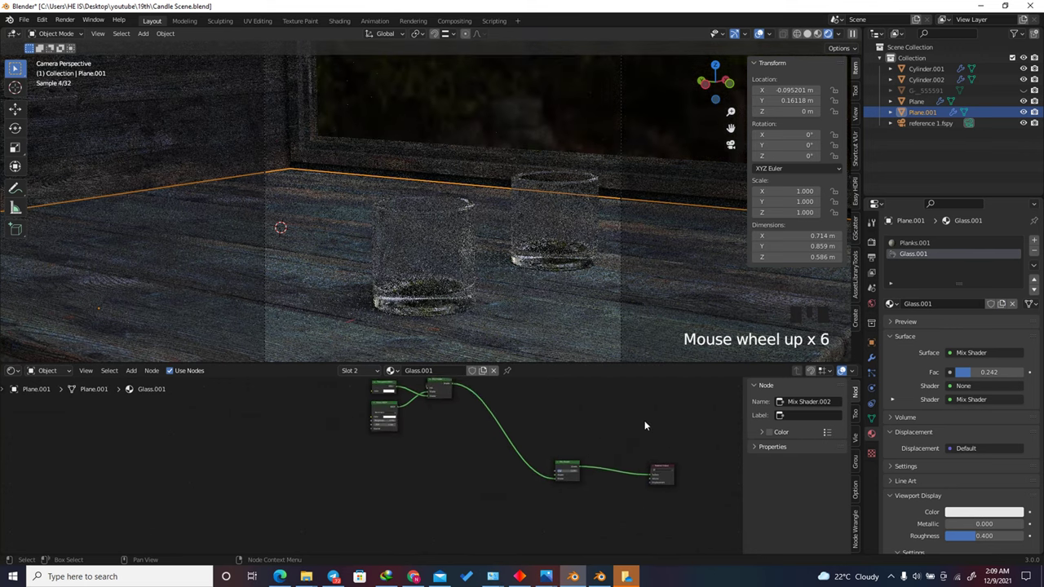
Step: Move the remaining Light Path, Greater Than, Transparent, Glass and Mix Shader nodes close to the final Mix Shader
{"action": "scroll", "coordinate": [452, 511], "scroll_direction": "down", "scroll_amount": 7}
{"action": "left_click_drag", "start_coordinate": [490, 493], "coordinate": [431, 393]}
{"action": "left_click", "coordinate": [440, 396]}
{"action": "left_click", "coordinate": [441, 396]}
{"action": "key", "text": "g"}
{"action": "left_click", "coordinate": [482, 473]}
{"action": "key", "text": "g"}
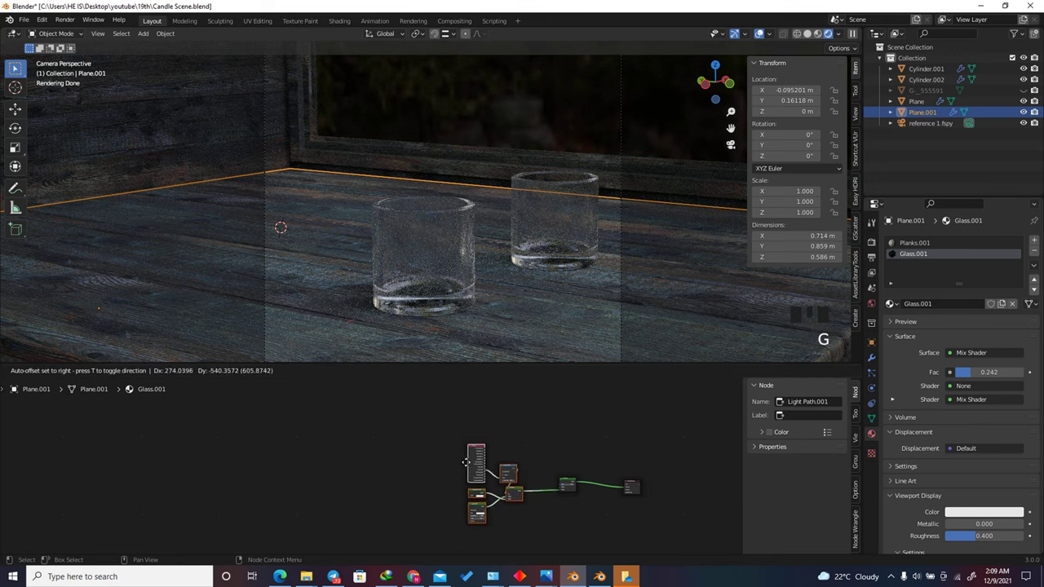
{"action": "left_click", "coordinate": [466, 462]}
Step: Remove the final Mix Shader while keeping its link, so the remaining Mix Shader feeds the Material Output directly
{"action": "scroll", "coordinate": [546, 475], "scroll_direction": "up", "scroll_amount": 10}
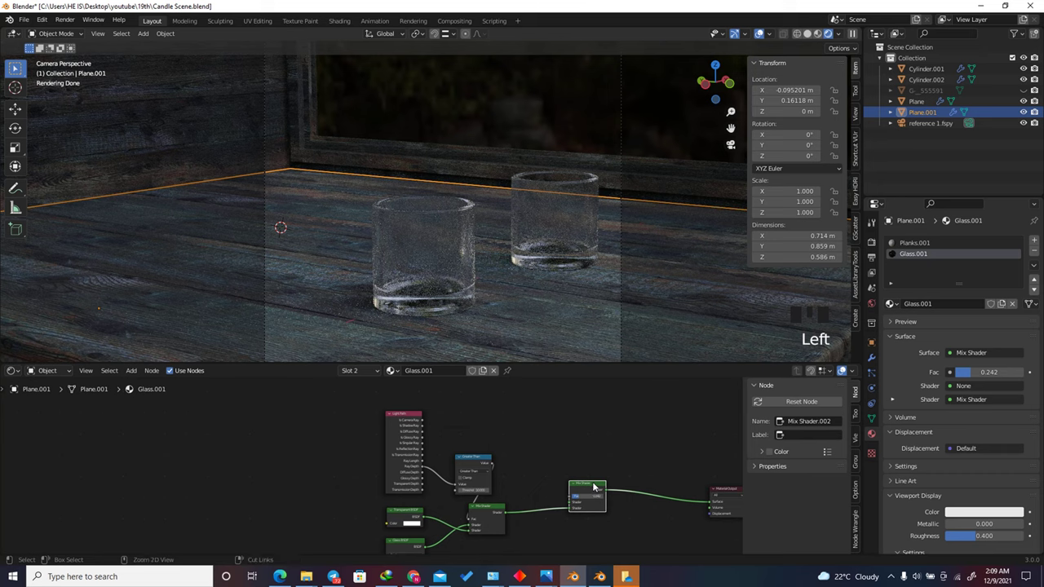
{"action": "key", "text": "ctrl+x"}
{"action": "scroll", "coordinate": [688, 501], "scroll_direction": "up", "scroll_amount": 2}
{"action": "scroll", "coordinate": [467, 411], "scroll_direction": "down", "scroll_amount": 1}
{"action": "scroll", "coordinate": [467, 411], "scroll_direction": "down", "scroll_amount": 5}
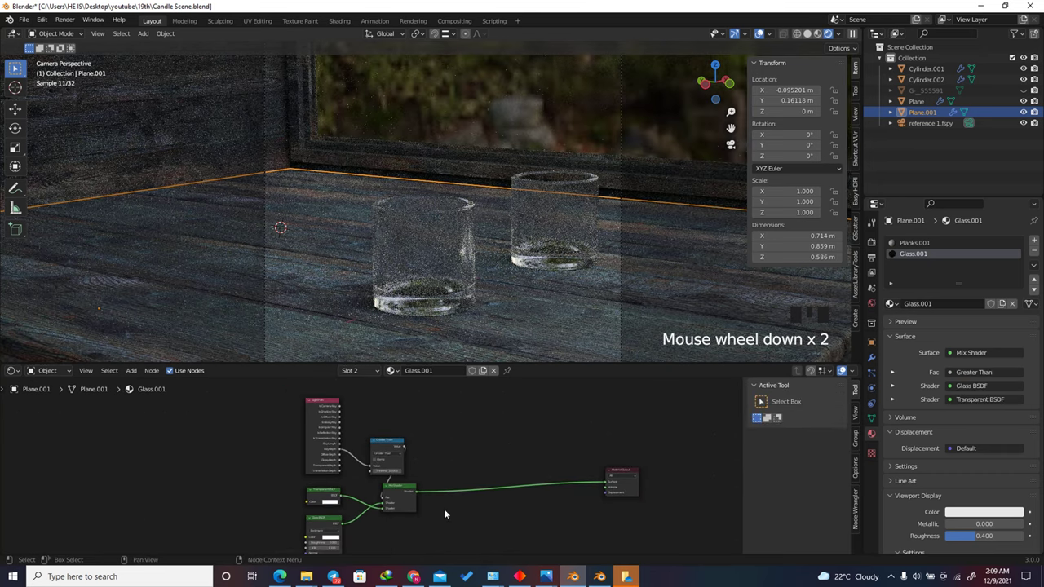
{"action": "scroll", "coordinate": [430, 467], "scroll_direction": "up", "scroll_amount": 4}
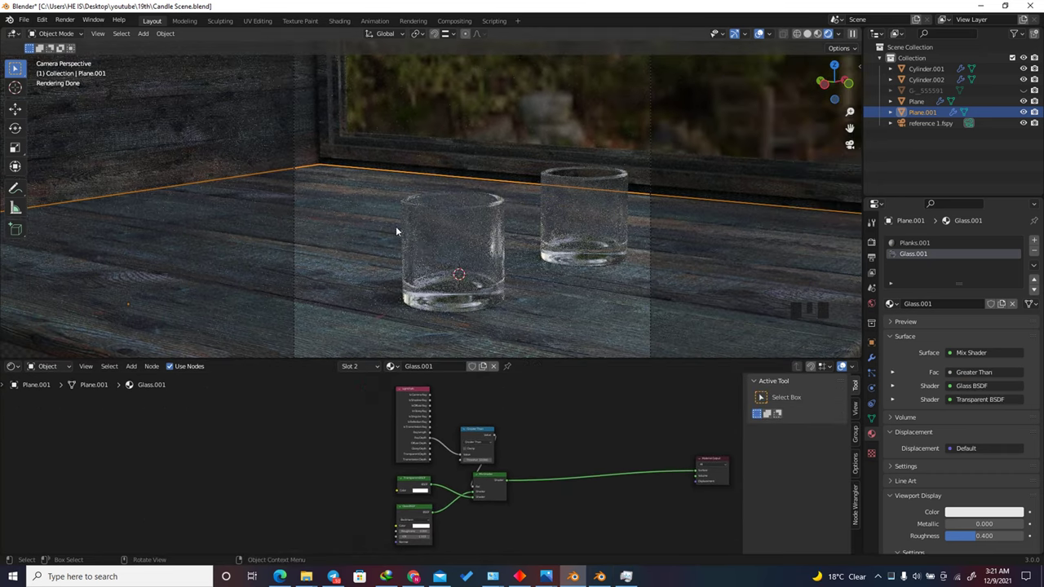
Step: Select the front drinking glass and switch the viewport to solid shading, looking down into the glass
{"action": "left_click", "coordinate": [440, 229]}
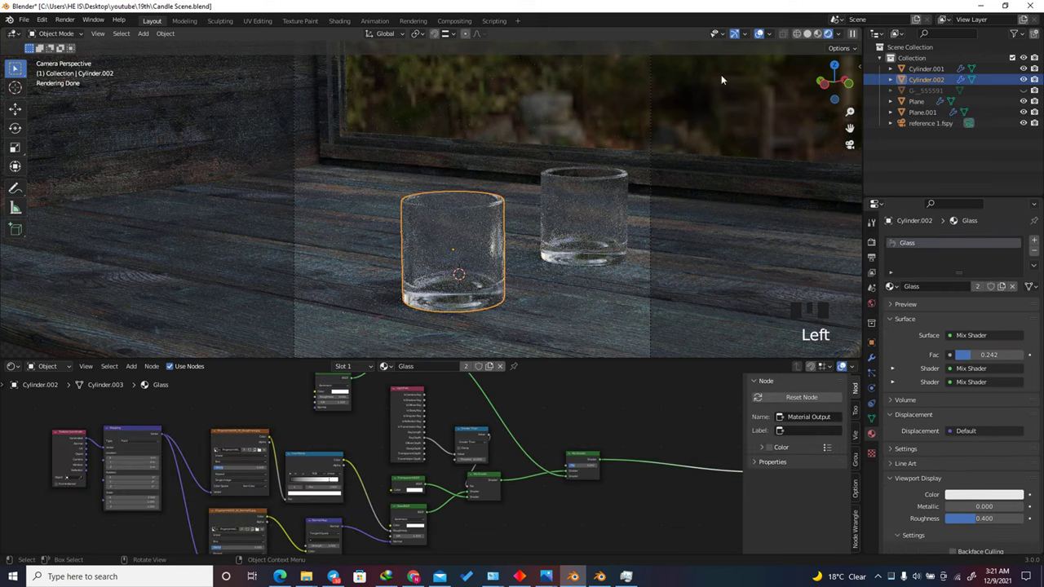
{"action": "left_click", "coordinate": [807, 37]}
{"action": "left_click_drag", "start_coordinate": [833, 82], "coordinate": [823, 120]}
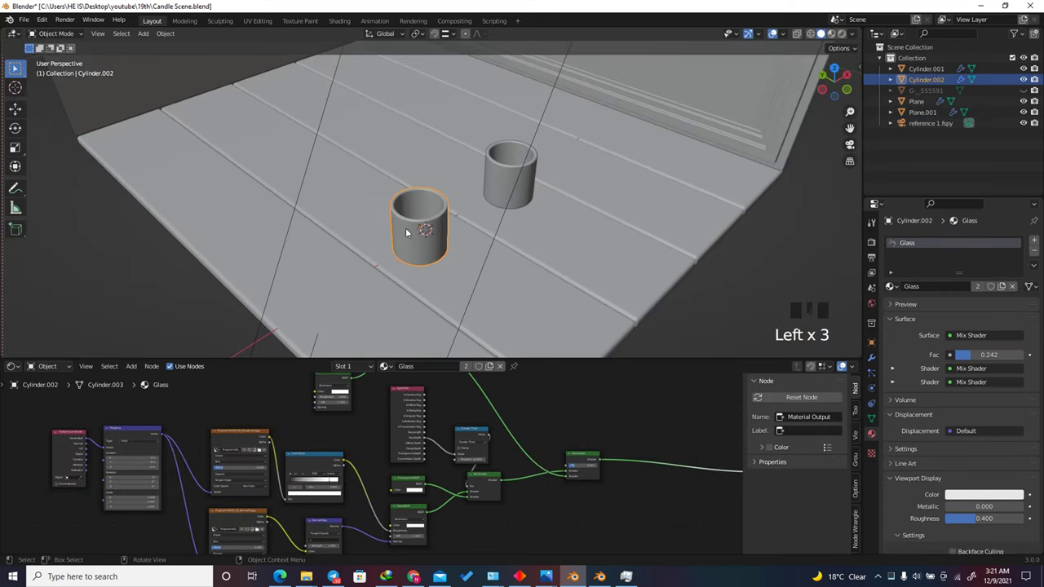
{"action": "scroll", "coordinate": [807, 56], "scroll_direction": "up", "scroll_amount": 3}
{"action": "left_click_drag", "start_coordinate": [833, 81], "coordinate": [825, 96]}
{"action": "scroll", "coordinate": [390, 194], "scroll_direction": "up", "scroll_amount": 3}
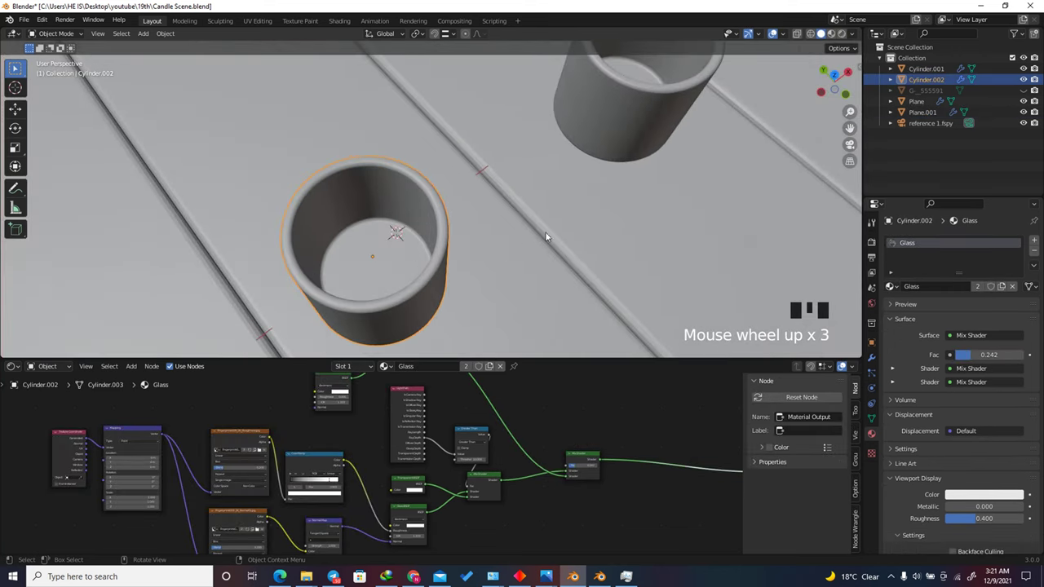
{"action": "scroll", "coordinate": [534, 238], "scroll_direction": "up", "scroll_amount": 3}
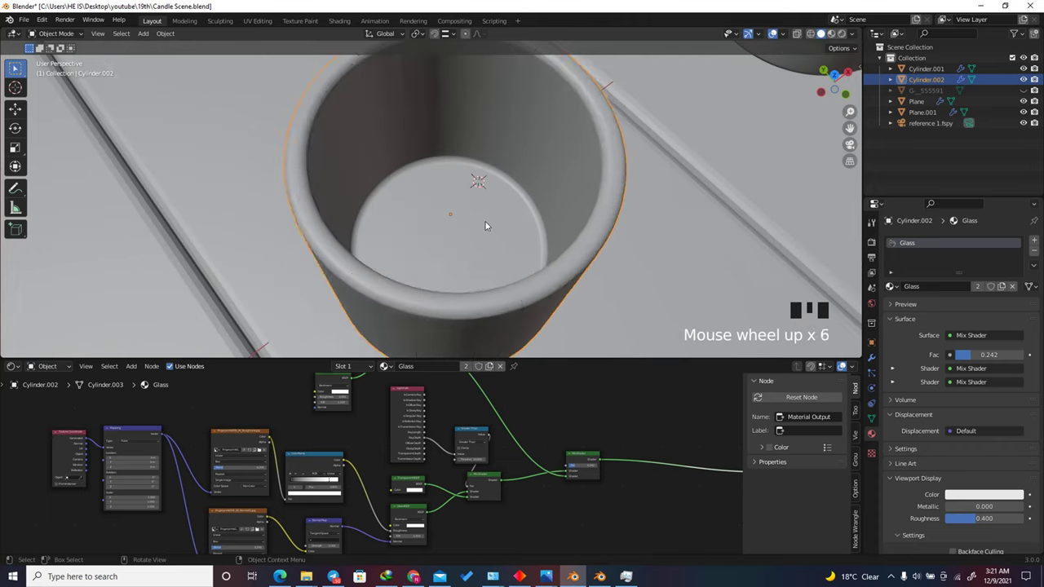
Step: Duplicate the front glass's inner bottom face in place and separate it into its own object
{"action": "key", "text": "Tab"}
{"action": "left_click", "coordinate": [114, 34]}
{"action": "left_click", "coordinate": [377, 212]}
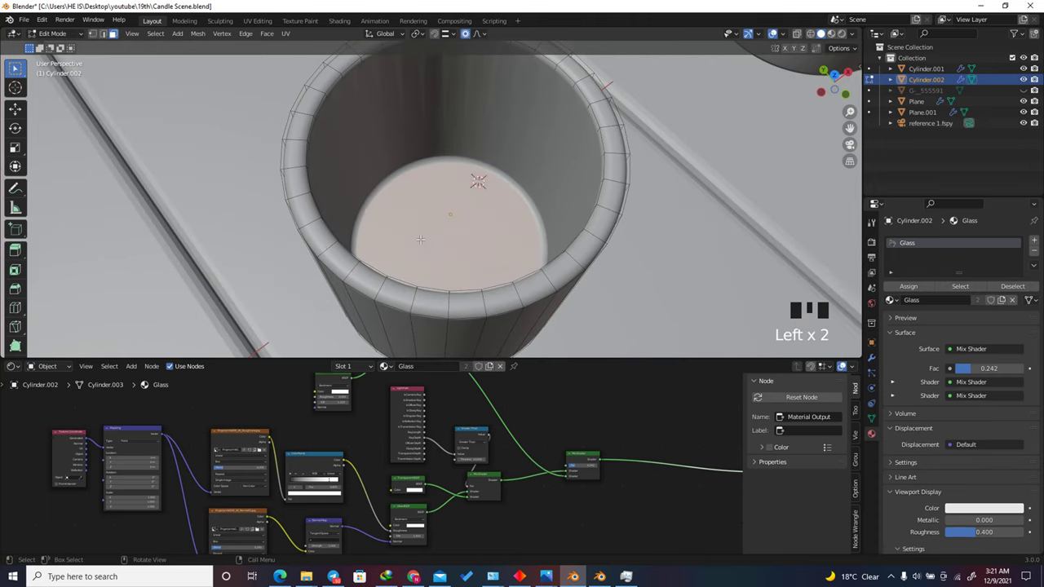
{"action": "scroll", "coordinate": [436, 219], "scroll_direction": "up", "scroll_amount": 2}
{"action": "key", "text": "shift+d"}
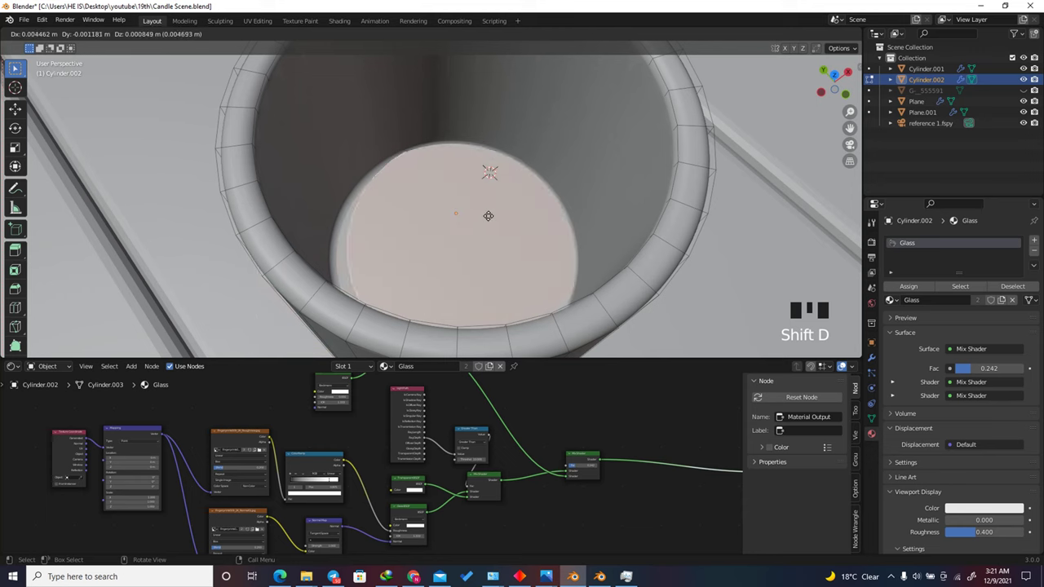
{"action": "right_click", "coordinate": [485, 217]}
{"action": "key", "text": "p"}
{"action": "left_click", "coordinate": [485, 217]}
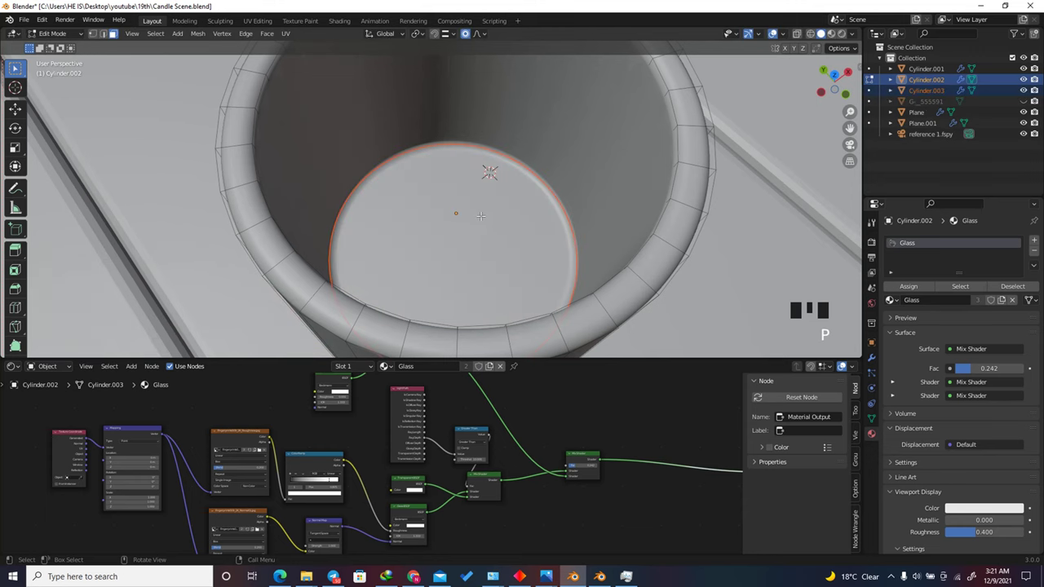
Step: Select the separated disc and scale it down to about 0.77 in the top view
{"action": "key", "text": "Tab"}
{"action": "left_click", "coordinate": [466, 226]}
{"action": "scroll", "coordinate": [472, 222], "scroll_direction": "down", "scroll_amount": 3}
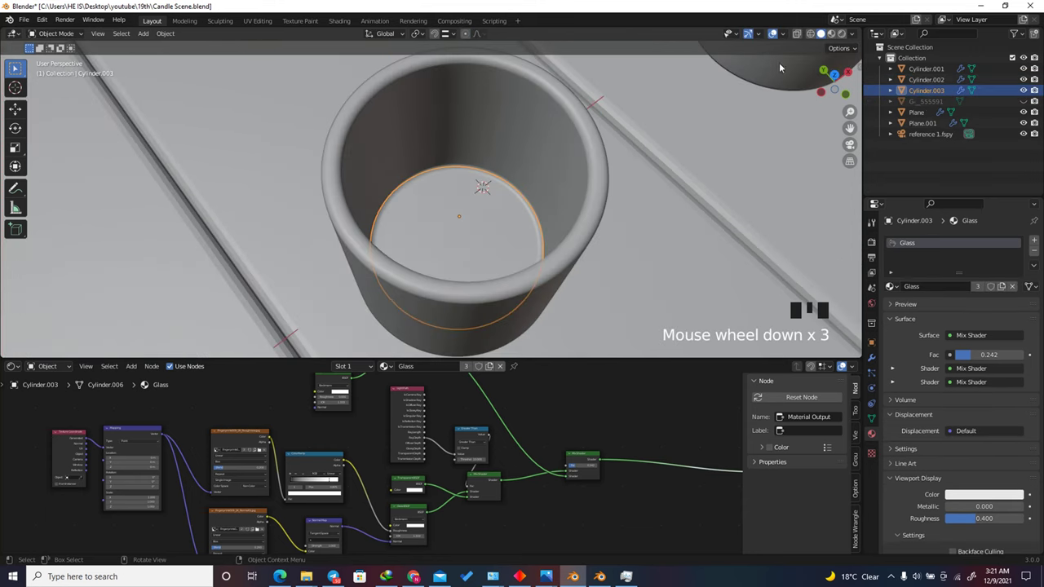
{"action": "left_click", "coordinate": [833, 75]}
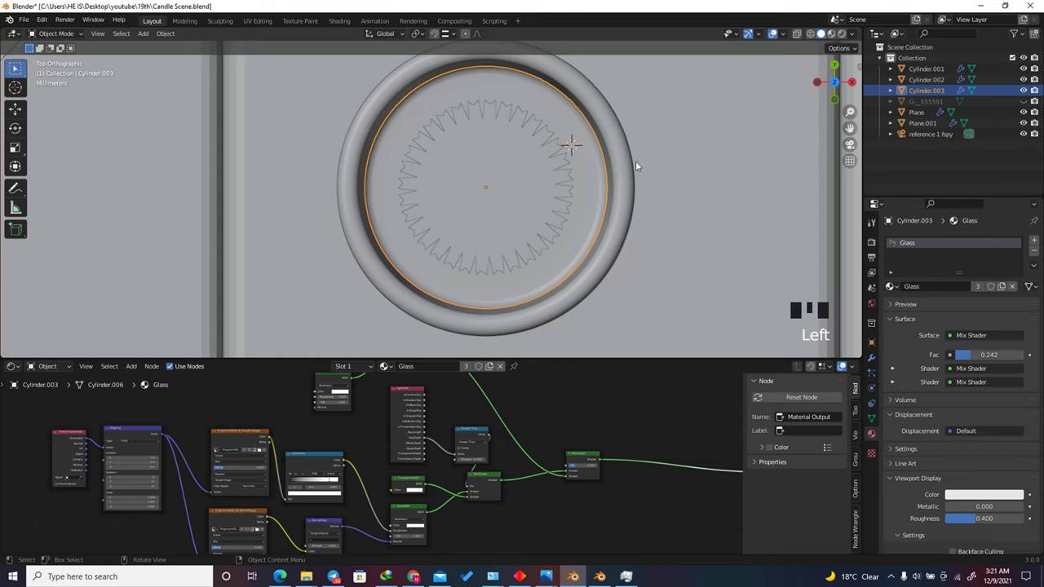
{"action": "key", "text": "s"}
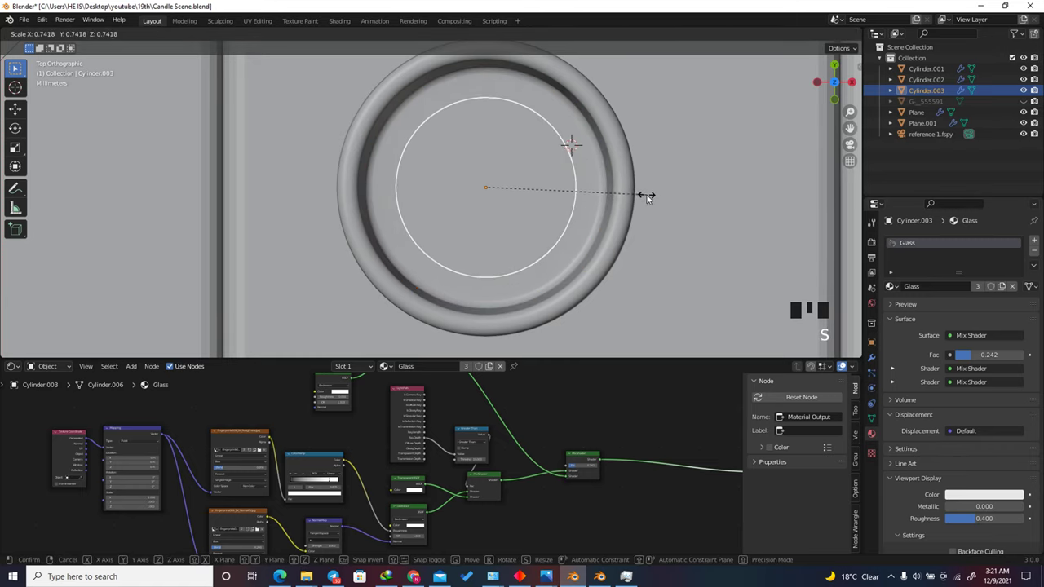
{"action": "left_click", "coordinate": [652, 194]}
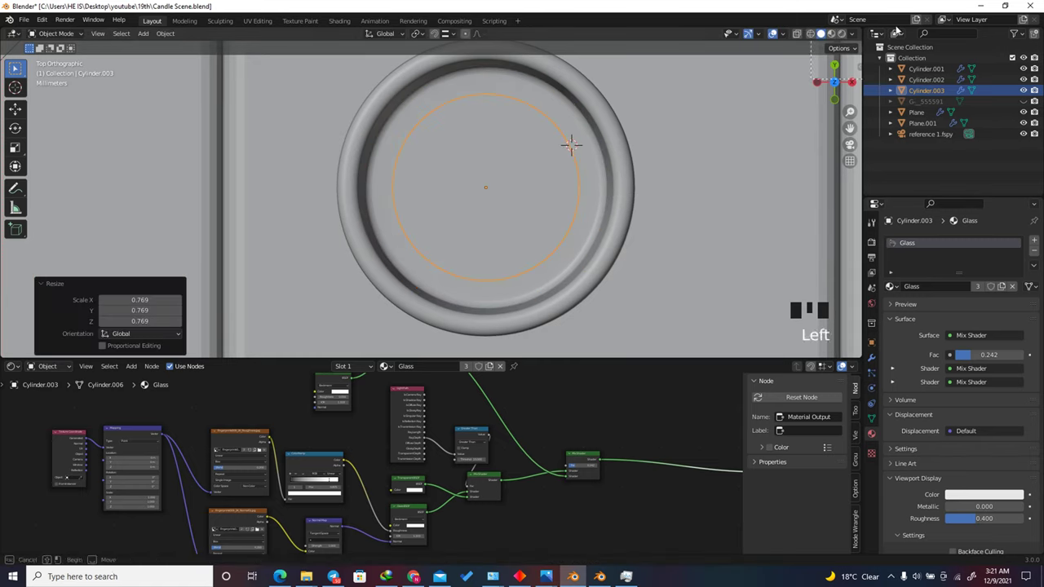
{"action": "left_click", "coordinate": [819, 72]}
{"action": "left_click", "coordinate": [491, 179]}
Step: Turn on X-ray and extrude the whole disc upward about 0.035 m inside the glass as the candle body
{"action": "left_click_drag", "start_coordinate": [834, 82], "coordinate": [35, 325]}
{"action": "scroll", "coordinate": [440, 456], "scroll_direction": "down", "scroll_amount": 4}
{"action": "scroll", "coordinate": [549, 227], "scroll_direction": "down", "scroll_amount": 1}
{"action": "key", "text": "Tab"}
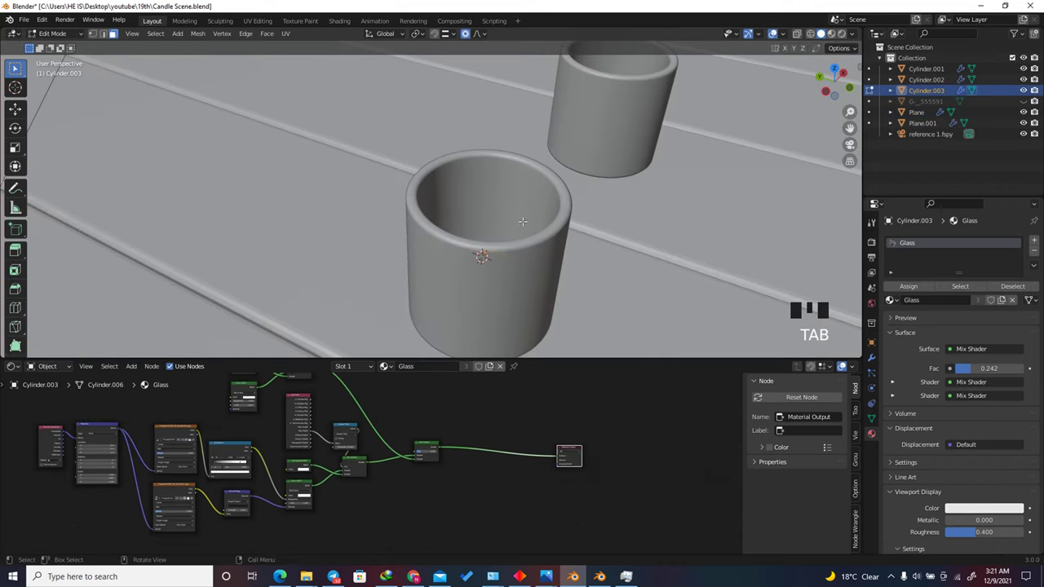
{"action": "left_click", "coordinate": [796, 35]}
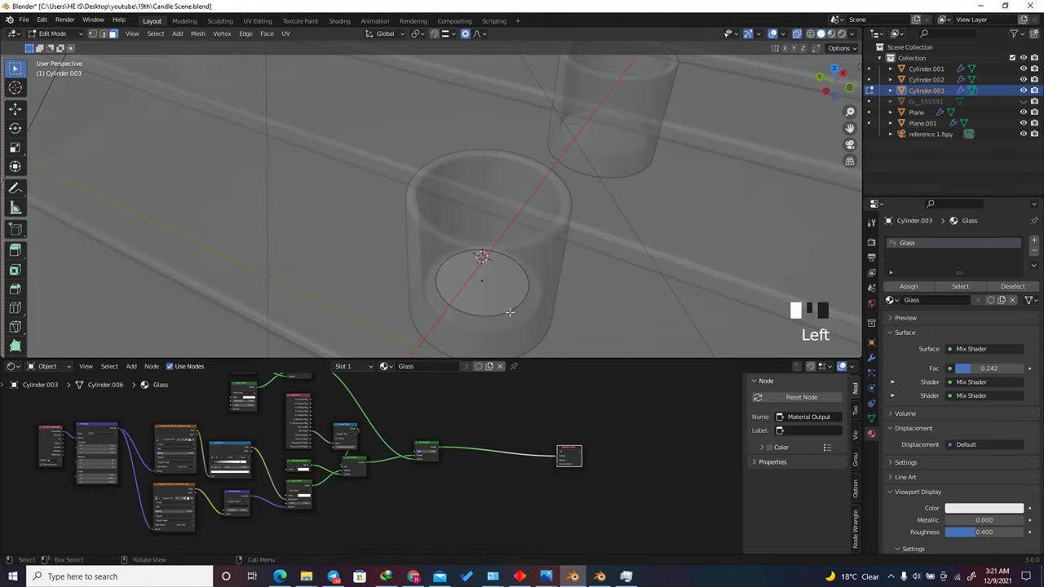
{"action": "scroll", "coordinate": [506, 302], "scroll_direction": "up", "scroll_amount": 1}
{"action": "scroll", "coordinate": [498, 277], "scroll_direction": "down", "scroll_amount": 2}
{"action": "key", "text": "a"}
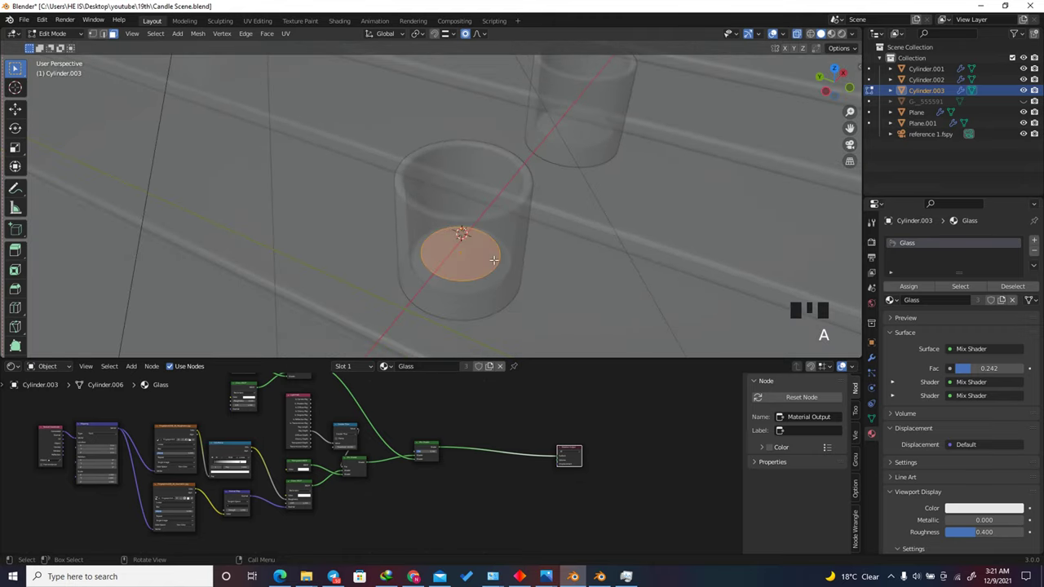
{"action": "key", "text": "e"}
{"action": "left_click", "coordinate": [494, 237]}
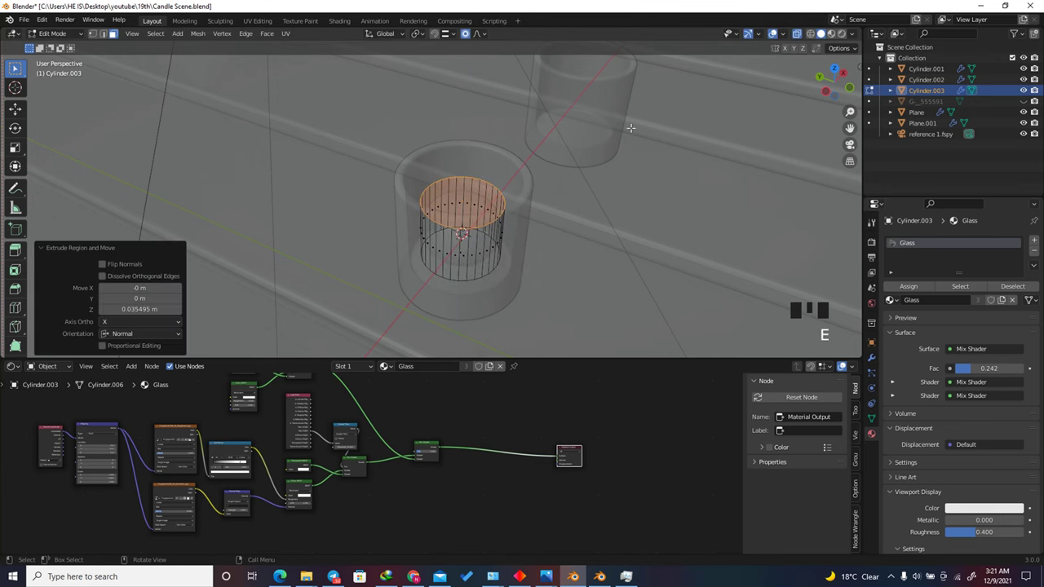
{"action": "left_click", "coordinate": [822, 91]}
{"action": "scroll", "coordinate": [457, 265], "scroll_direction": "up", "scroll_amount": 4}
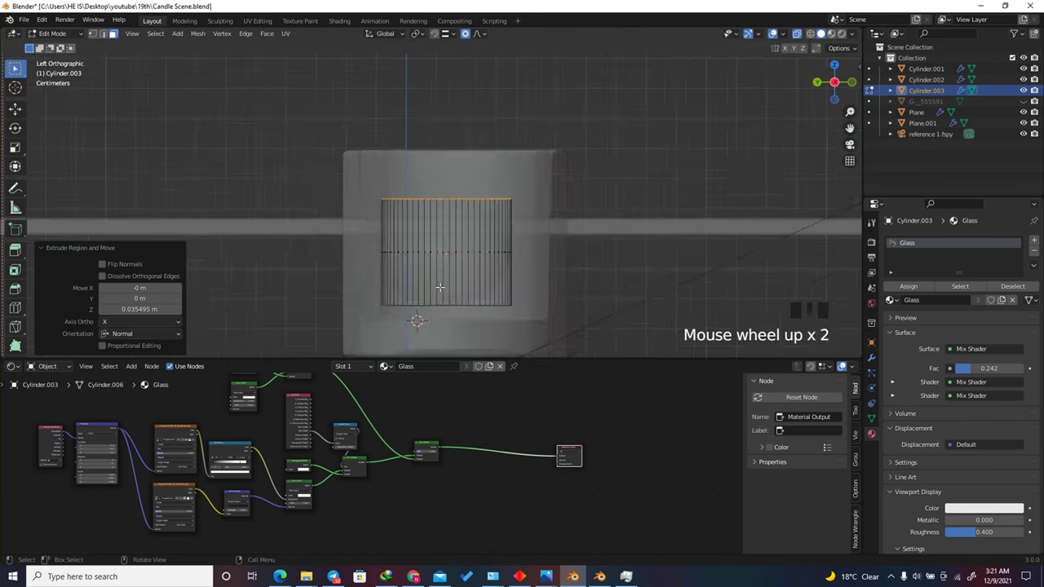
Step: Raise the candle body's top face slightly along Z and return to Object Mode
{"action": "scroll", "coordinate": [458, 265], "scroll_direction": "down", "scroll_amount": 2}
{"action": "key", "text": "g"}
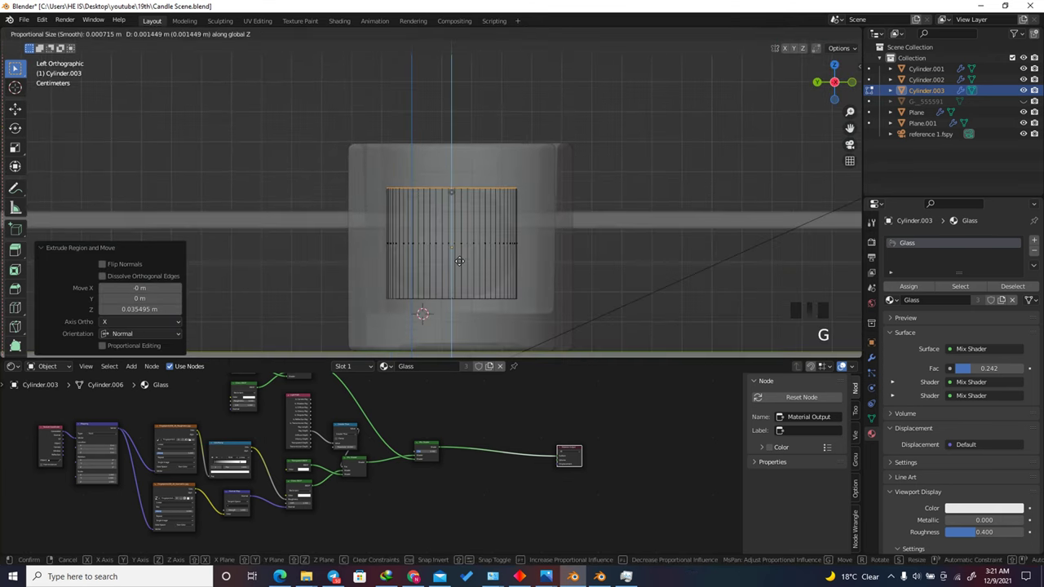
{"action": "left_click", "coordinate": [460, 254]}
{"action": "key", "text": "Tab"}
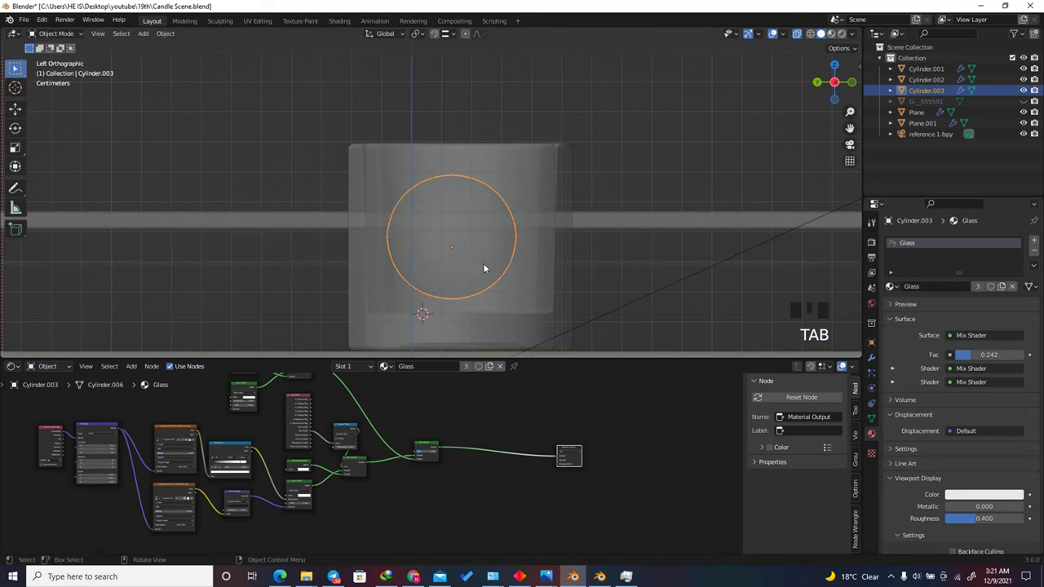
Step: Hide the candle body's Subdivision and Bevel modifiers in the viewport
{"action": "left_click", "coordinate": [871, 357]}
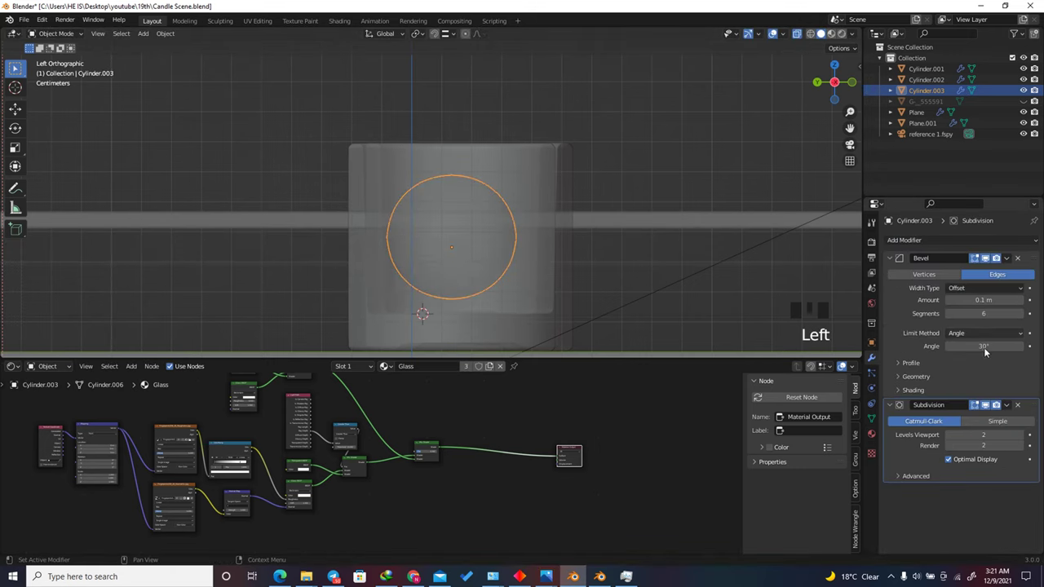
{"action": "left_click", "coordinate": [985, 406]}
{"action": "left_click", "coordinate": [987, 259]}
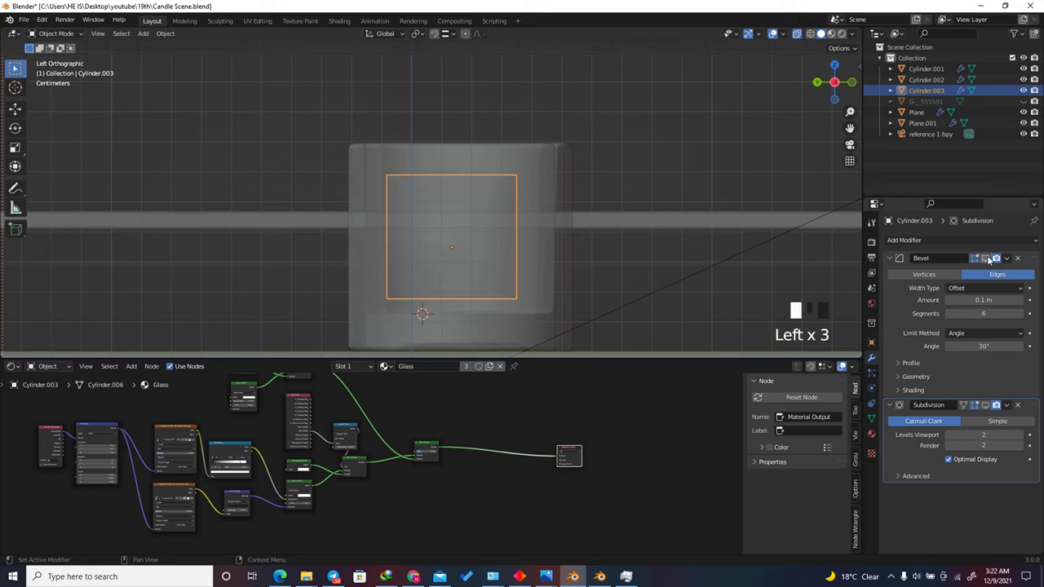
Step: Lower the candle body about 0.0046 m along Z so its base sits on the glass's inner bottom
{"action": "scroll", "coordinate": [382, 163], "scroll_direction": "down", "scroll_amount": 1}
{"action": "scroll", "coordinate": [382, 163], "scroll_direction": "up", "scroll_amount": 7}
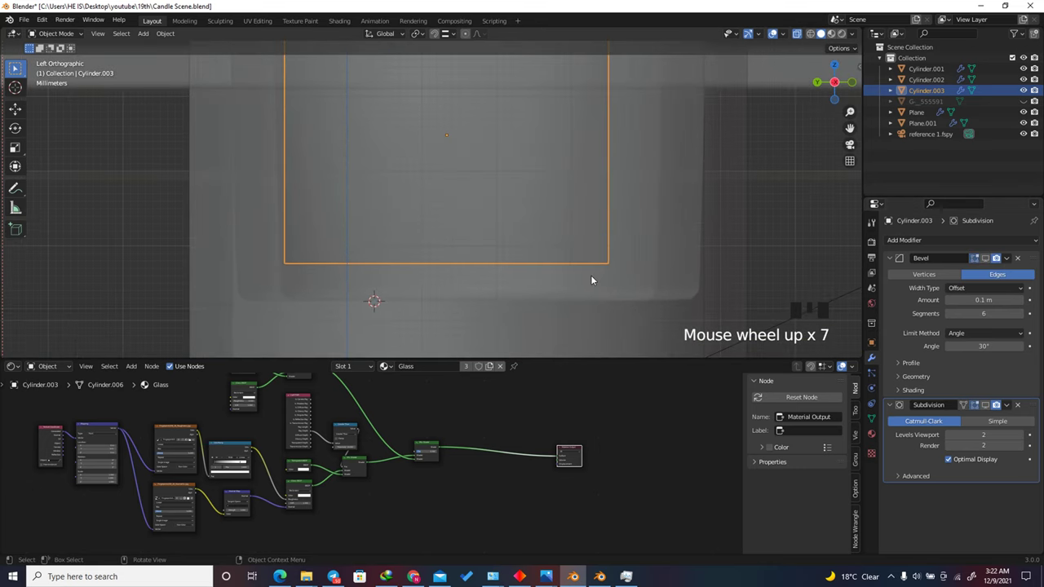
{"action": "key", "text": "g"}
{"action": "left_click", "coordinate": [590, 298]}
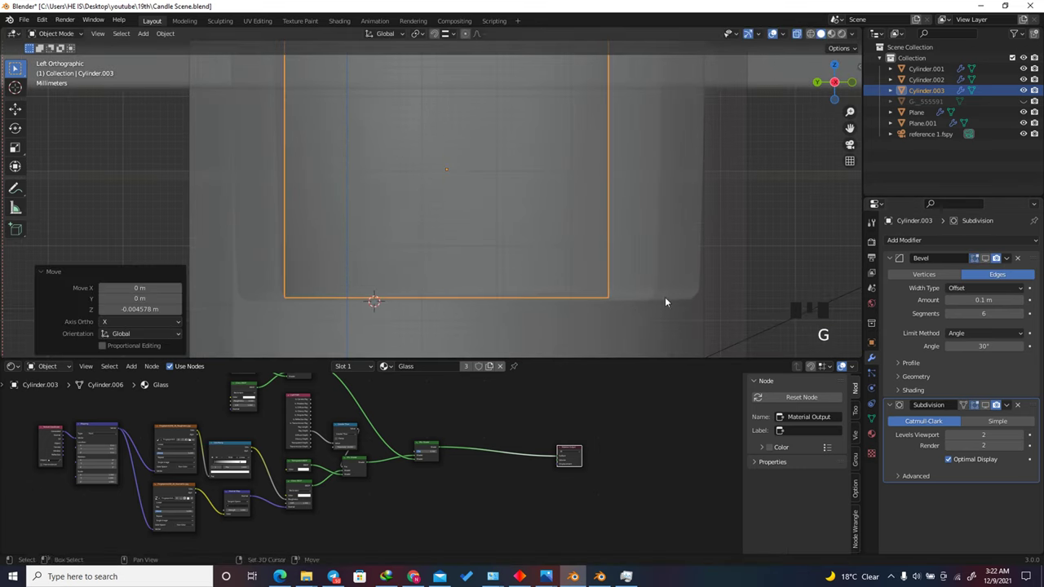
Step: Show the candle body's Bevel modifier in the viewport again and set its amount to 0.001 m
{"action": "left_click", "coordinate": [986, 258]}
{"action": "left_click", "coordinate": [984, 299]}
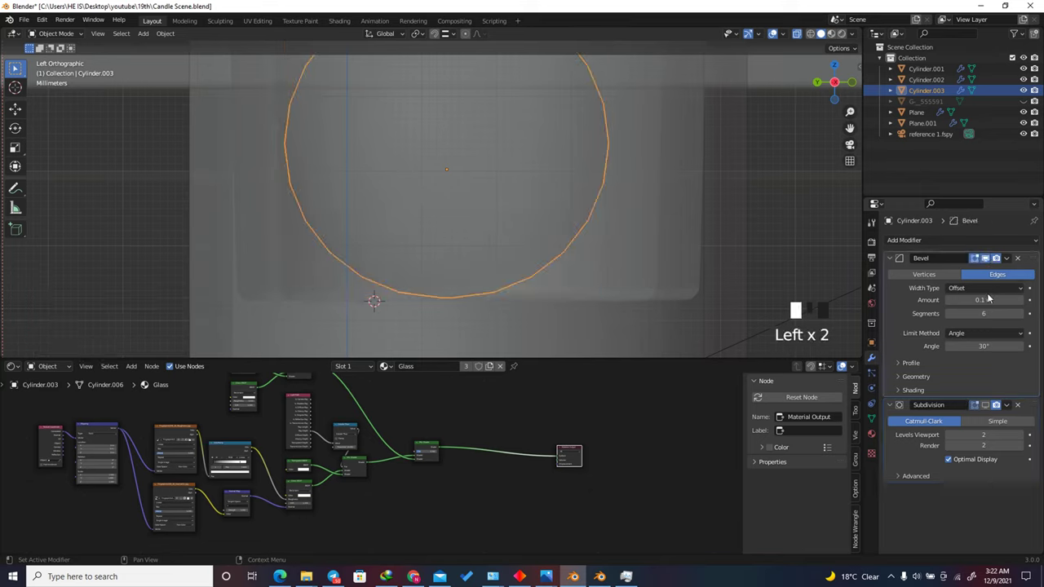
{"action": "left_click", "coordinate": [988, 296]}
{"action": "type", "text": "0"}
{"action": "key", "text": "Return"}
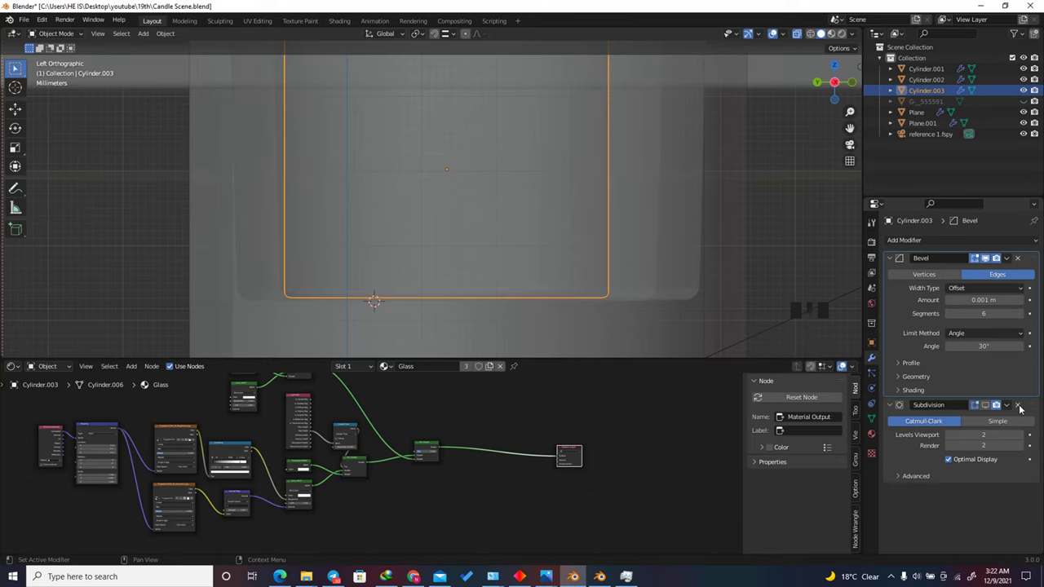
Step: Turn off X-ray and show the candle body's Subdivision modifier in the viewport while looking down on its top
{"action": "left_click_drag", "start_coordinate": [834, 83], "coordinate": [502, 278]}
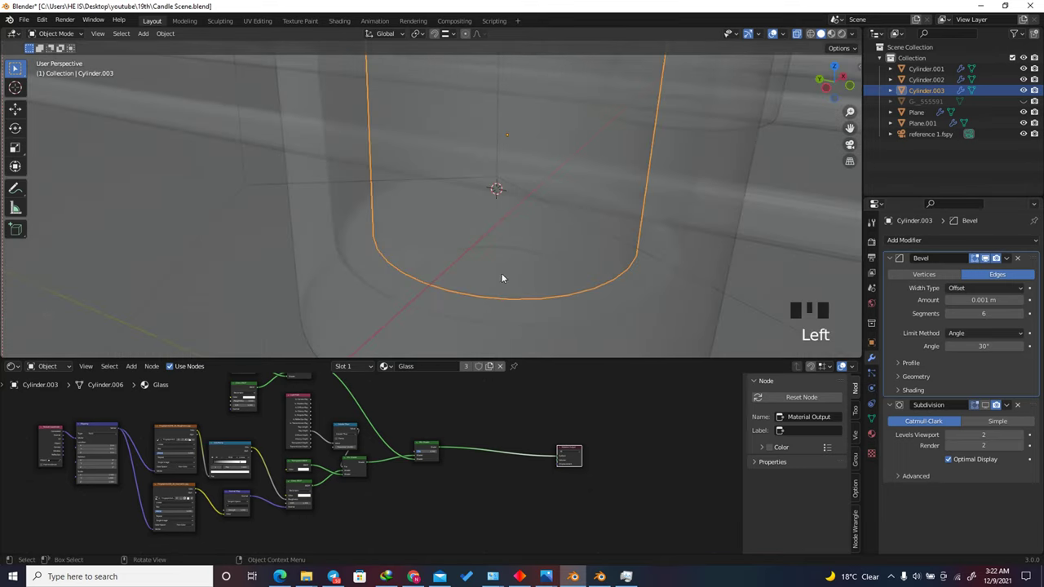
{"action": "scroll", "coordinate": [497, 273], "scroll_direction": "down", "scroll_amount": 7}
{"action": "left_click", "coordinate": [797, 35]}
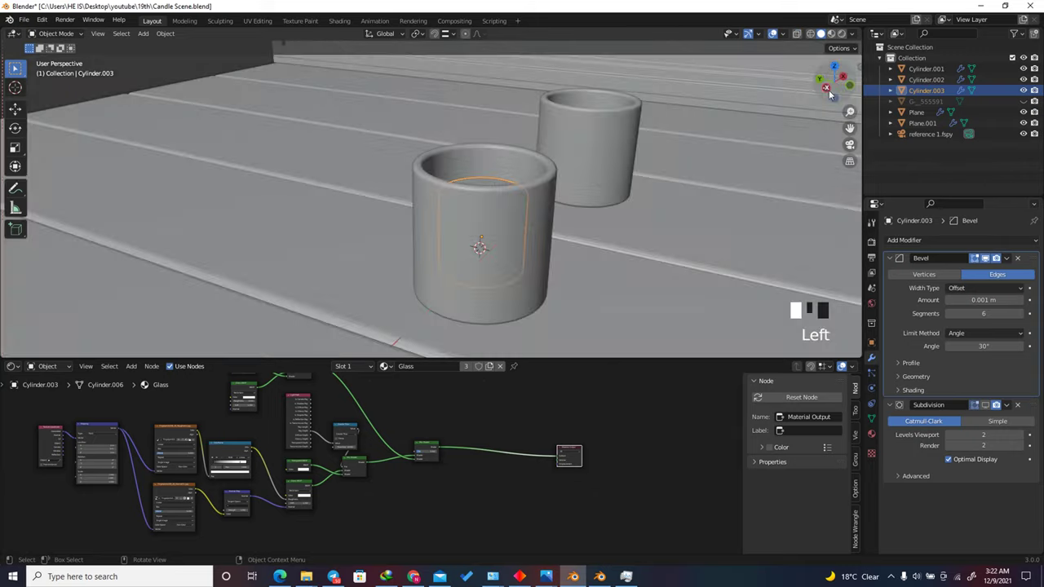
{"action": "left_click_drag", "start_coordinate": [828, 90], "coordinate": [566, 185]}
{"action": "scroll", "coordinate": [483, 199], "scroll_direction": "up", "scroll_amount": 6}
{"action": "scroll", "coordinate": [571, 219], "scroll_direction": "up", "scroll_amount": 2}
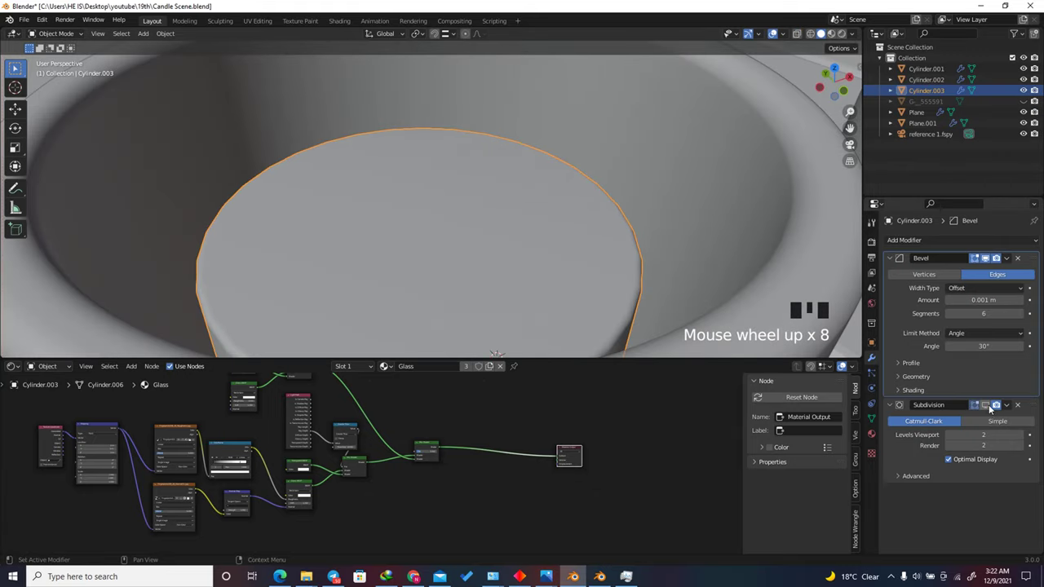
{"action": "left_click", "coordinate": [985, 404]}
{"action": "scroll", "coordinate": [645, 263], "scroll_direction": "up", "scroll_amount": 1}
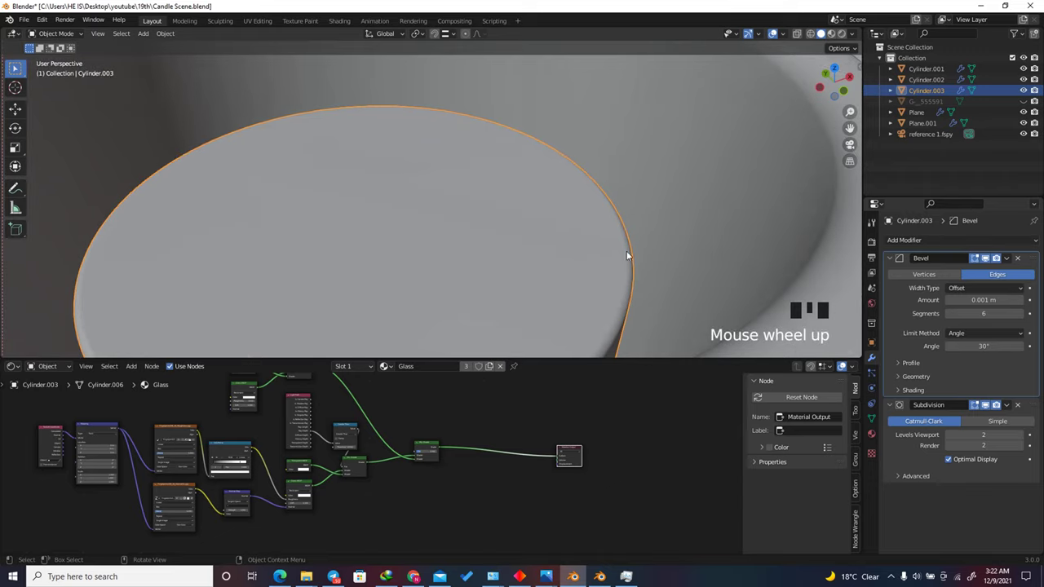
{"action": "scroll", "coordinate": [667, 226], "scroll_direction": "down", "scroll_amount": 2}
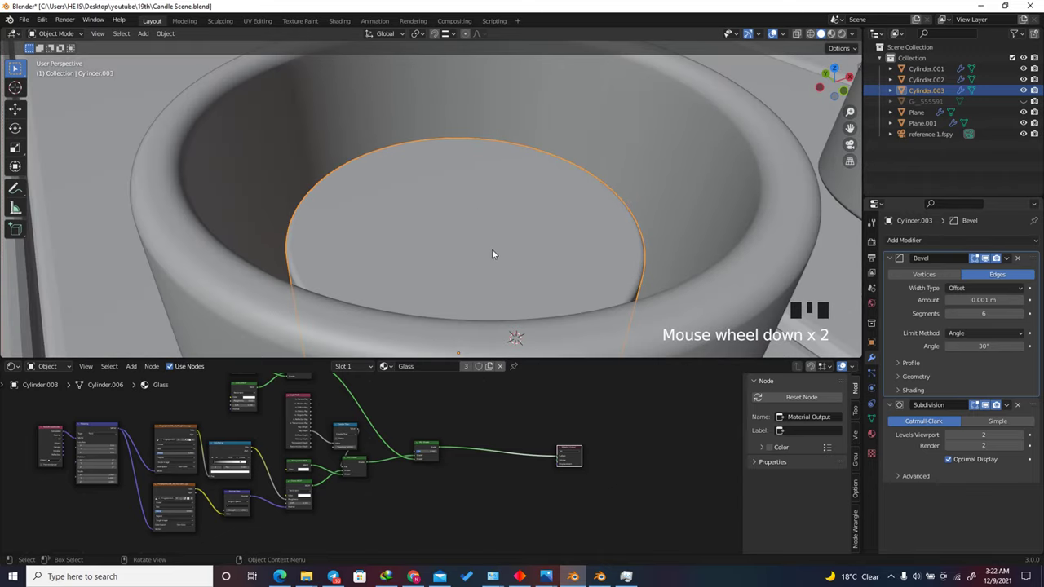
Step: Inset the candle's top face about 0.0136 m, and inset the resulting inner face about 0.0038 m more
{"action": "key", "text": "Tab"}
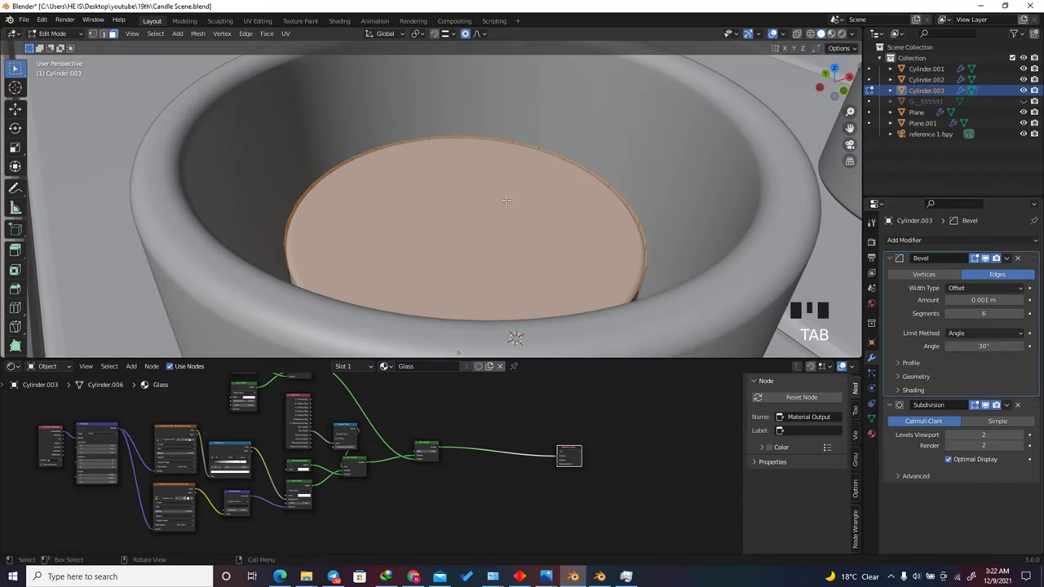
{"action": "key", "text": "i"}
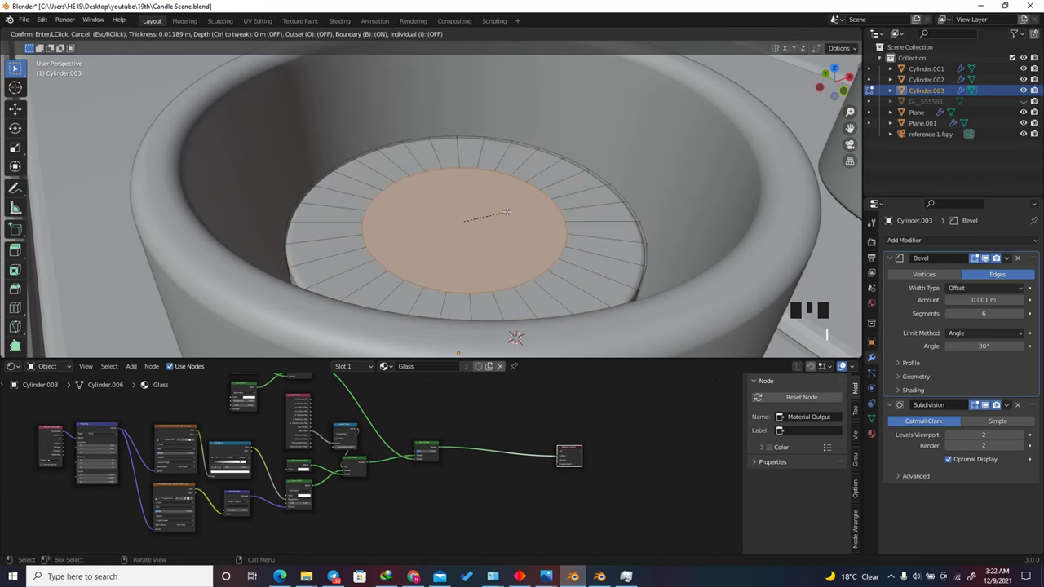
{"action": "left_click", "coordinate": [481, 216]}
{"action": "scroll", "coordinate": [564, 256], "scroll_direction": "up", "scroll_amount": 2}
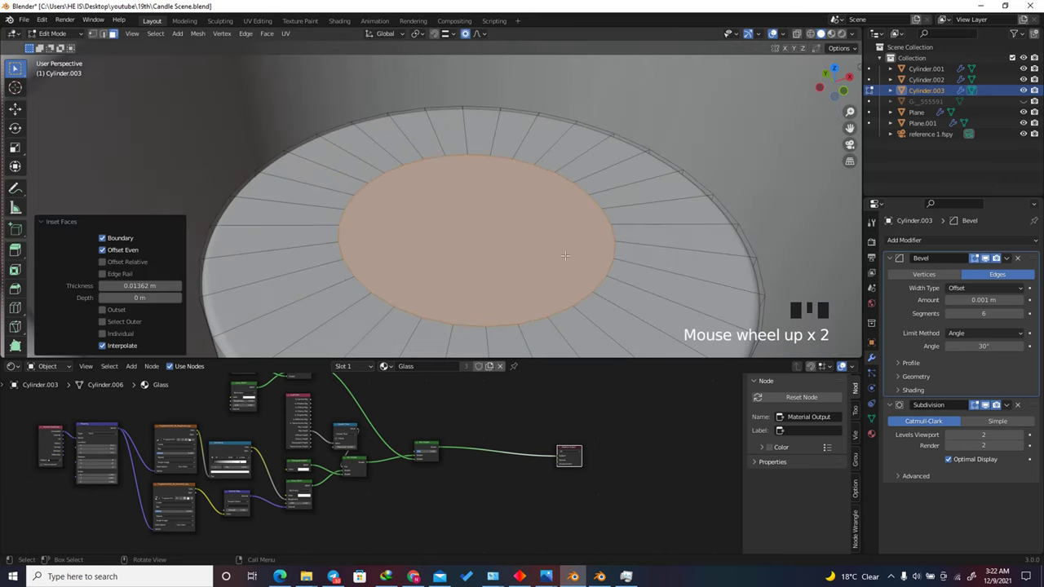
{"action": "key", "text": "i"}
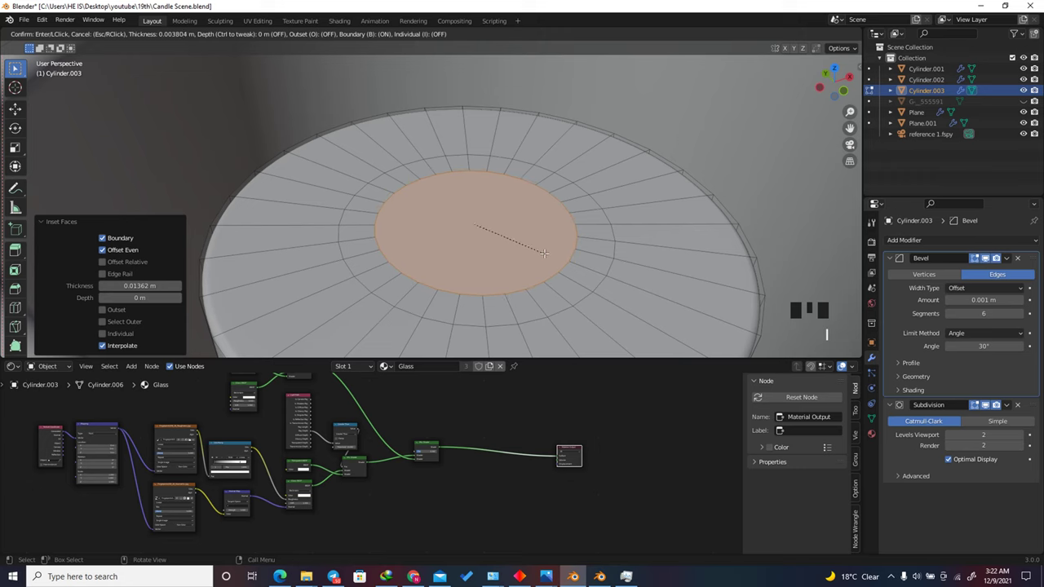
{"action": "left_click", "coordinate": [544, 254]}
Step: Lower the innermost top face about 0.001 m along Z and hide the Bevel and Subdivision modifiers in the viewport
{"action": "key", "text": "g"}
{"action": "key", "text": "z"}
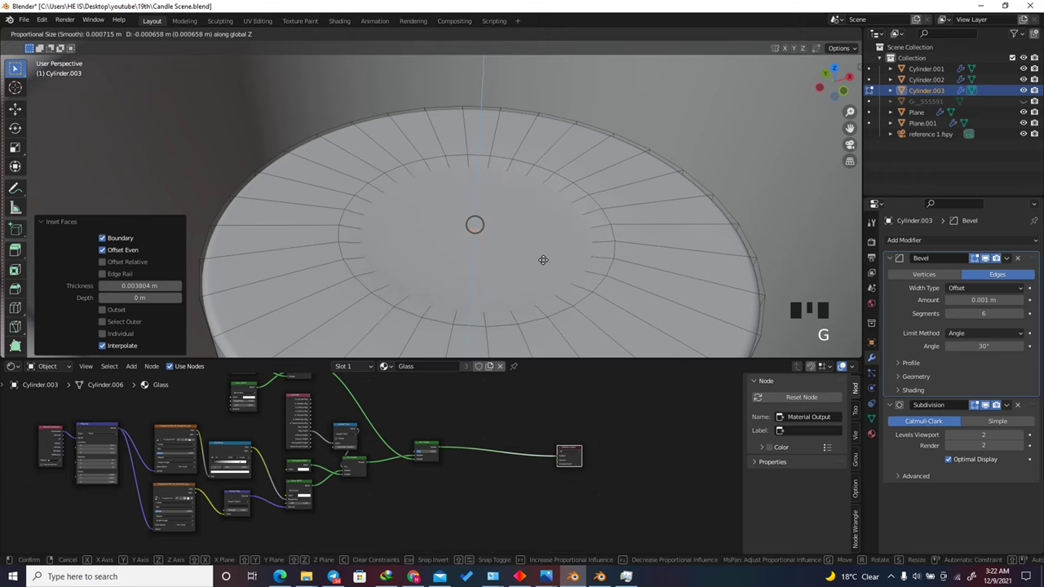
{"action": "left_click", "coordinate": [543, 262]}
{"action": "scroll", "coordinate": [634, 270], "scroll_direction": "up", "scroll_amount": 2}
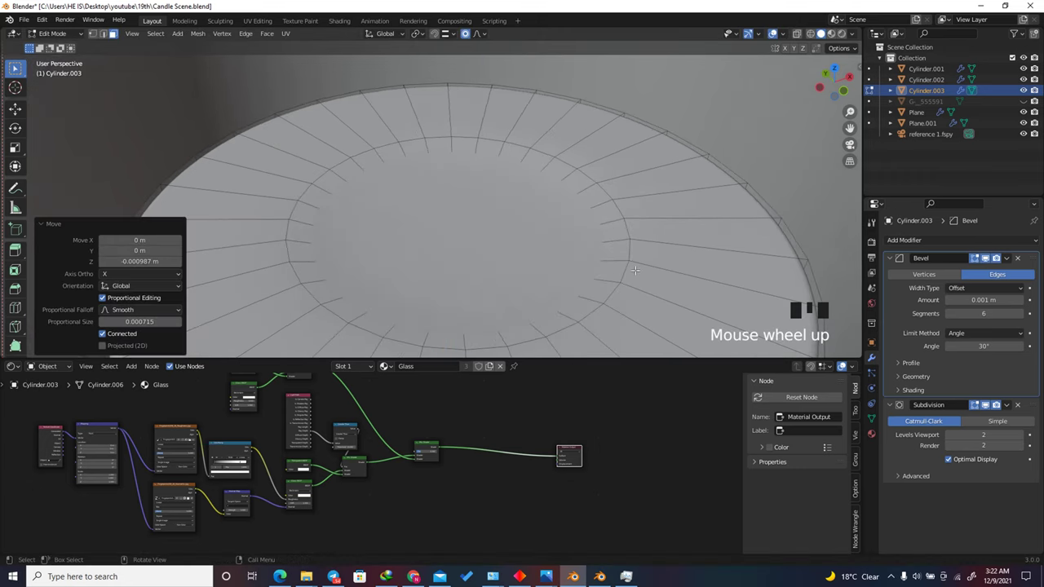
{"action": "left_click", "coordinate": [986, 406]}
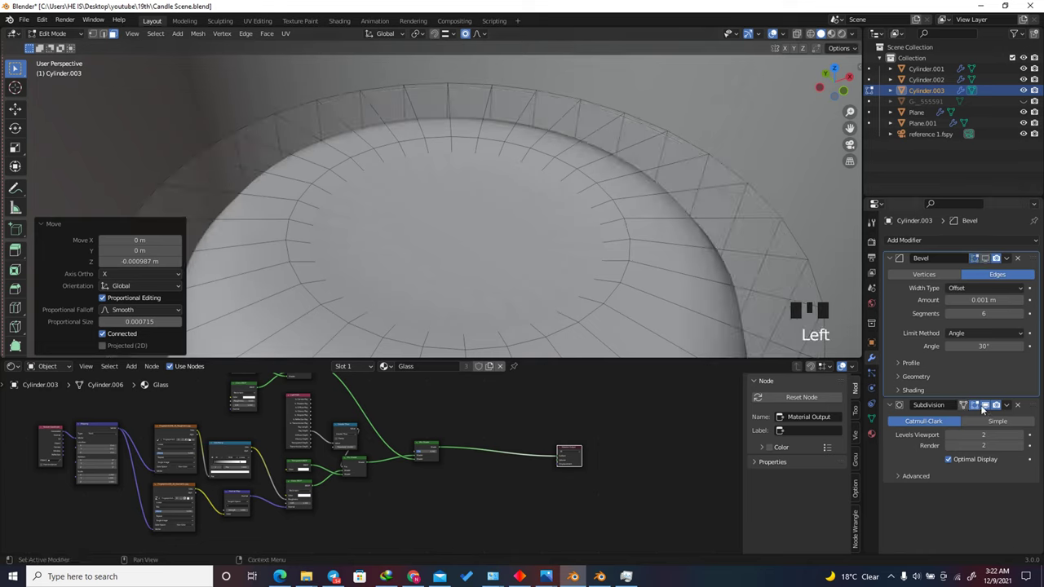
{"action": "left_click", "coordinate": [984, 406]}
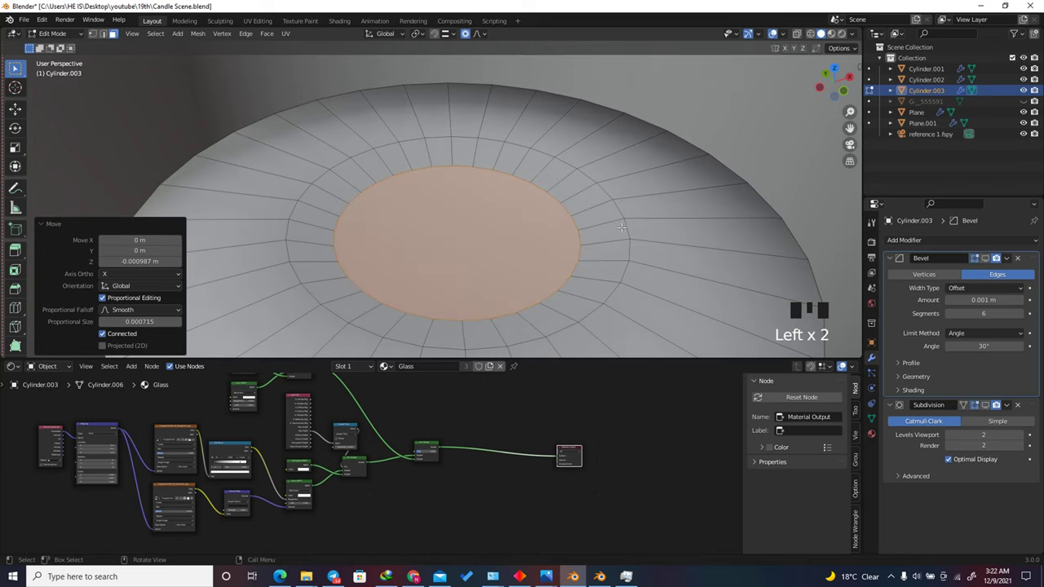
Step: Inset the lowered centre face about 0.0035 m and raise the new inner face about 0.0011 m along Z
{"action": "key", "text": "i"}
{"action": "left_click", "coordinate": [580, 228]}
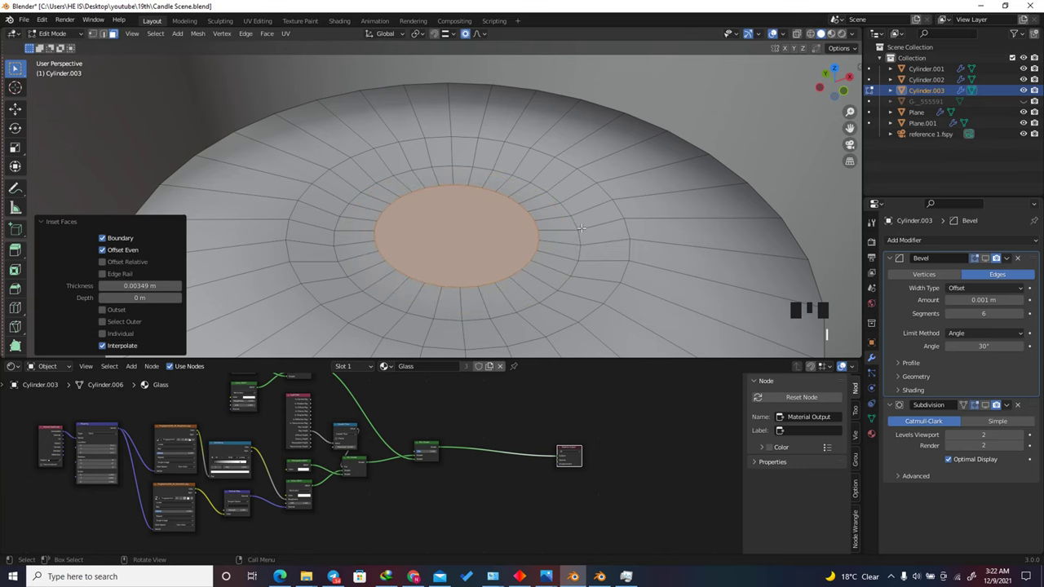
{"action": "key", "text": "g"}
{"action": "key", "text": "z"}
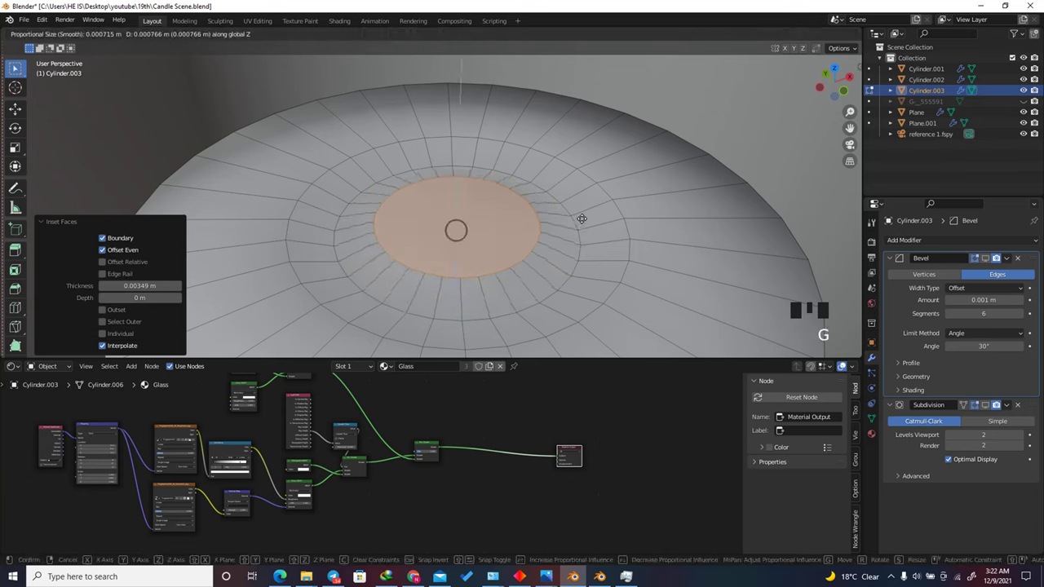
{"action": "left_click", "coordinate": [583, 214]}
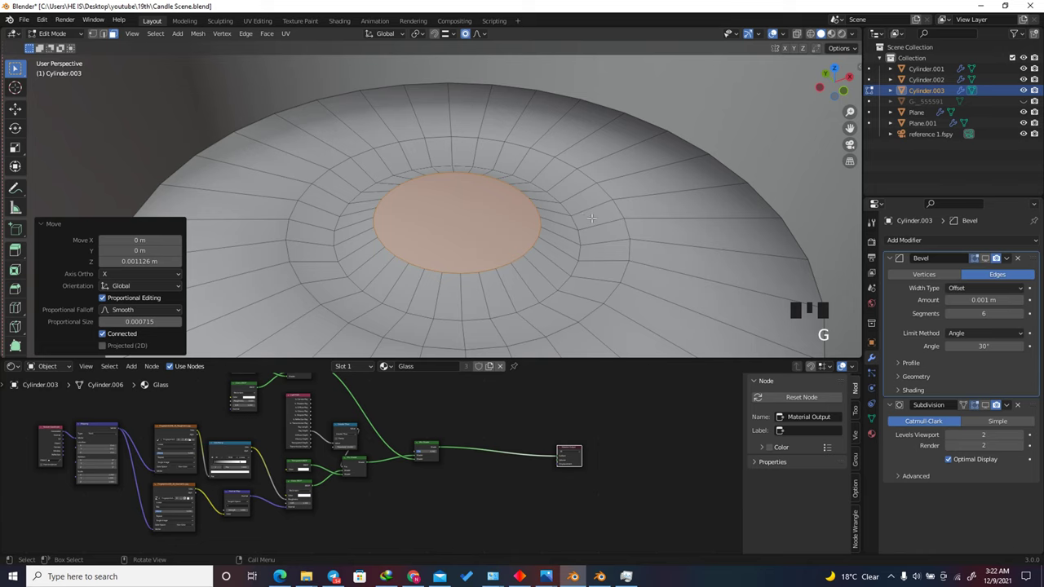
Step: Inset the raised face about 0.0061 m to a tiny centre face and extrude it about 0.0006 m down as the wick hole
{"action": "key", "text": "i"}
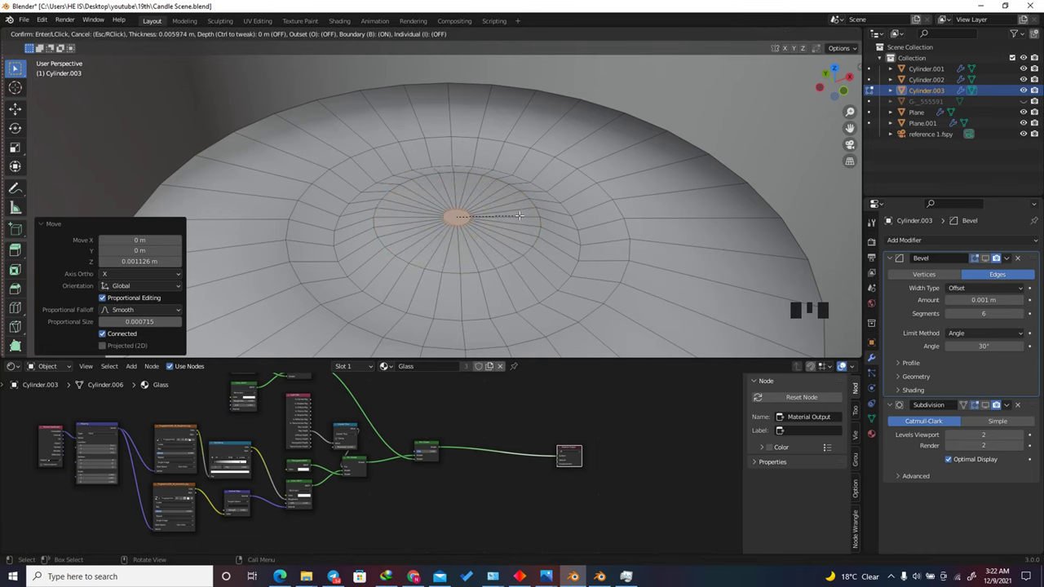
{"action": "left_click", "coordinate": [458, 217]}
{"action": "scroll", "coordinate": [447, 217], "scroll_direction": "up", "scroll_amount": 2}
{"action": "key", "text": "e"}
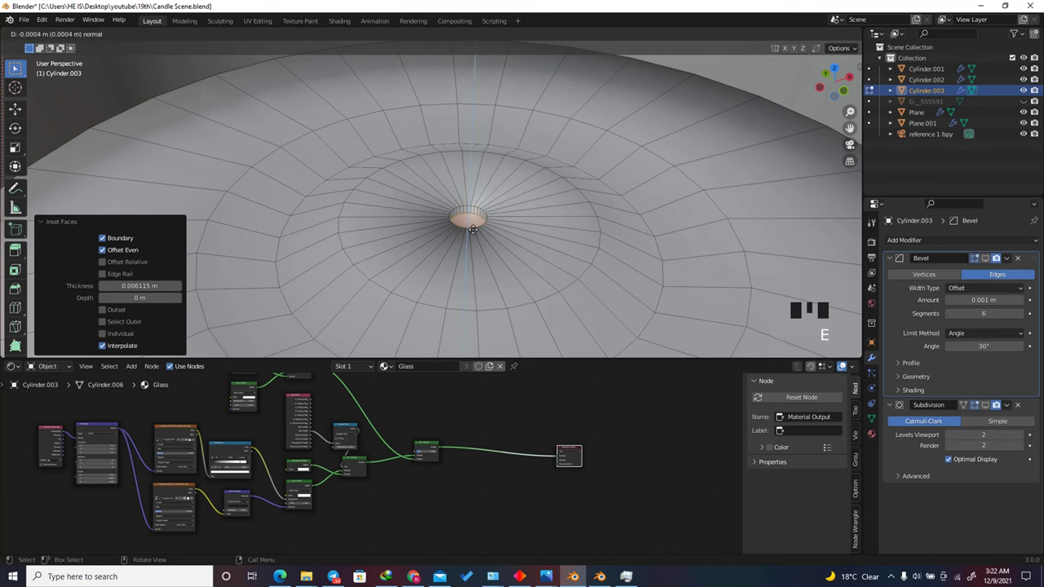
{"action": "left_click", "coordinate": [472, 221]}
{"action": "scroll", "coordinate": [472, 220], "scroll_direction": "down", "scroll_amount": 2}
{"action": "scroll", "coordinate": [473, 222], "scroll_direction": "down", "scroll_amount": 1}
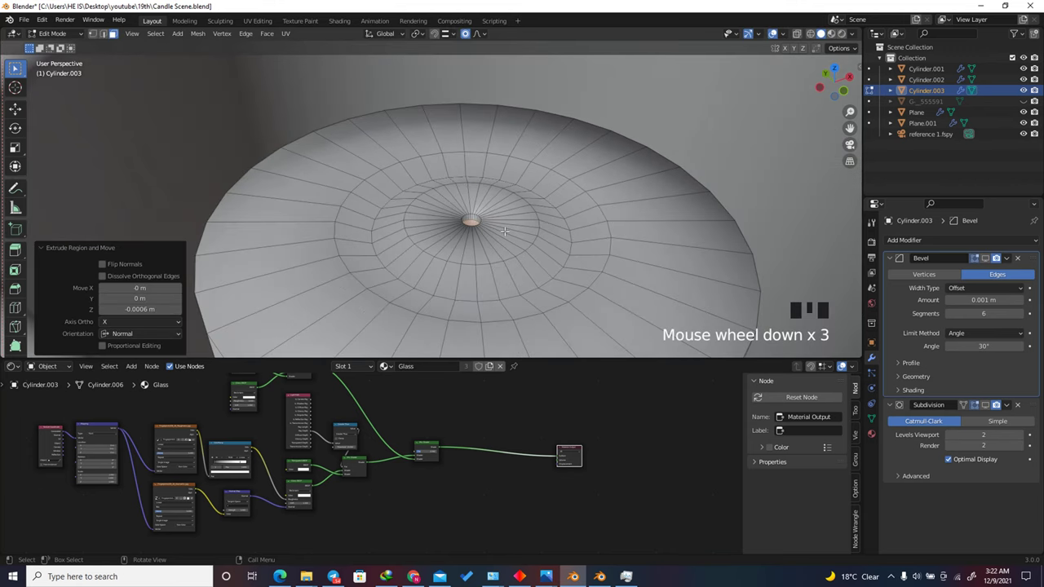
Step: Duplicate the wick hole's bottom face in place, separate it into its own object and select that object
{"action": "key", "text": "shift+d"}
{"action": "right_click", "coordinate": [511, 212]}
{"action": "key", "text": "p"}
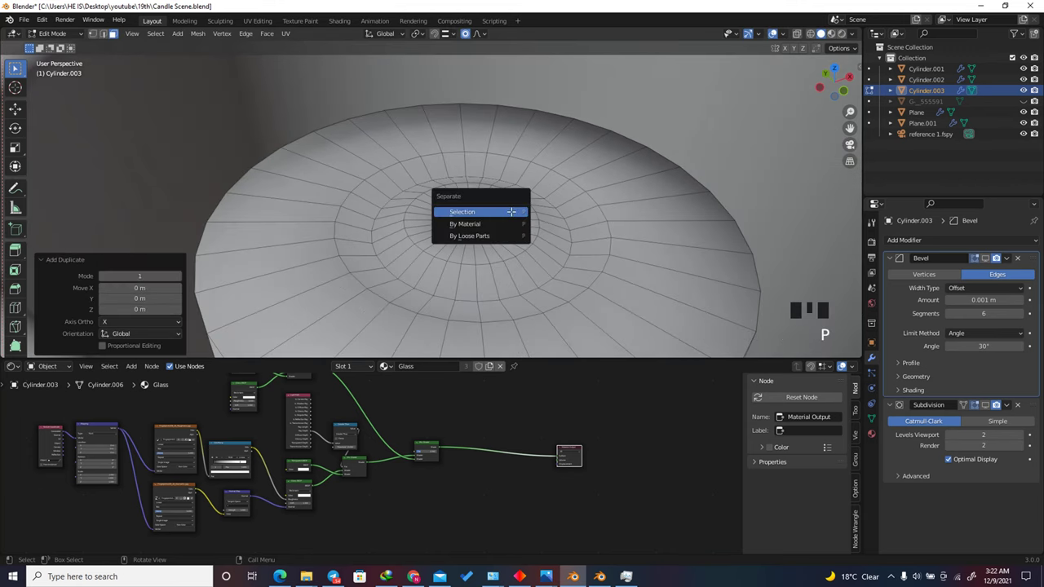
{"action": "left_click", "coordinate": [511, 213]}
{"action": "key", "text": "Tab"}
{"action": "left_click", "coordinate": [469, 226]}
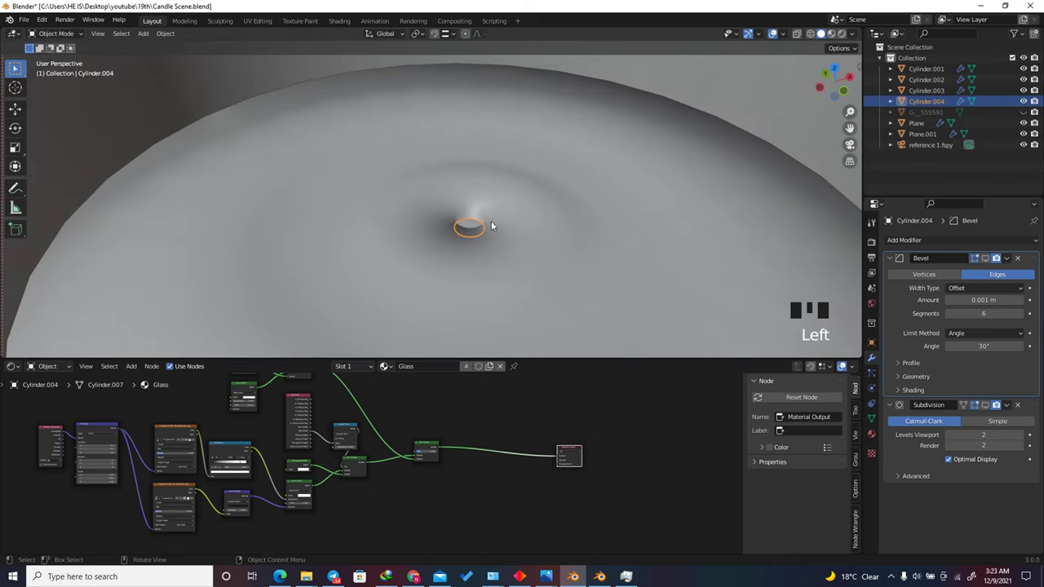
Step: Select the candle body, show its Bevel and Subdivision modifiers in the viewport again and check the top surface
{"action": "scroll", "coordinate": [483, 186], "scroll_direction": "down", "scroll_amount": 3}
{"action": "scroll", "coordinate": [511, 207], "scroll_direction": "up", "scroll_amount": 2}
{"action": "scroll", "coordinate": [514, 245], "scroll_direction": "down", "scroll_amount": 4}
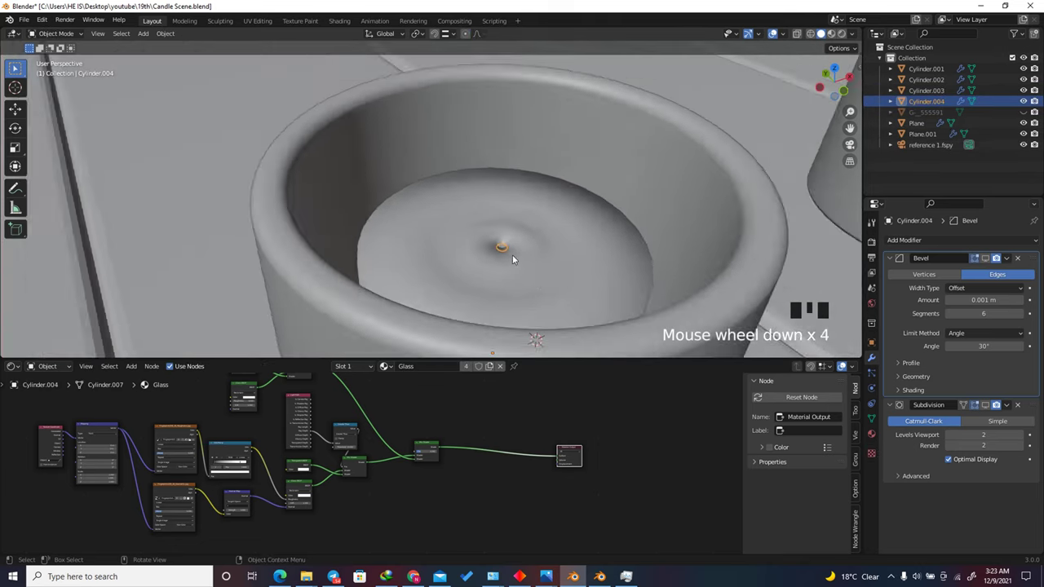
{"action": "scroll", "coordinate": [512, 245], "scroll_direction": "up", "scroll_amount": 3}
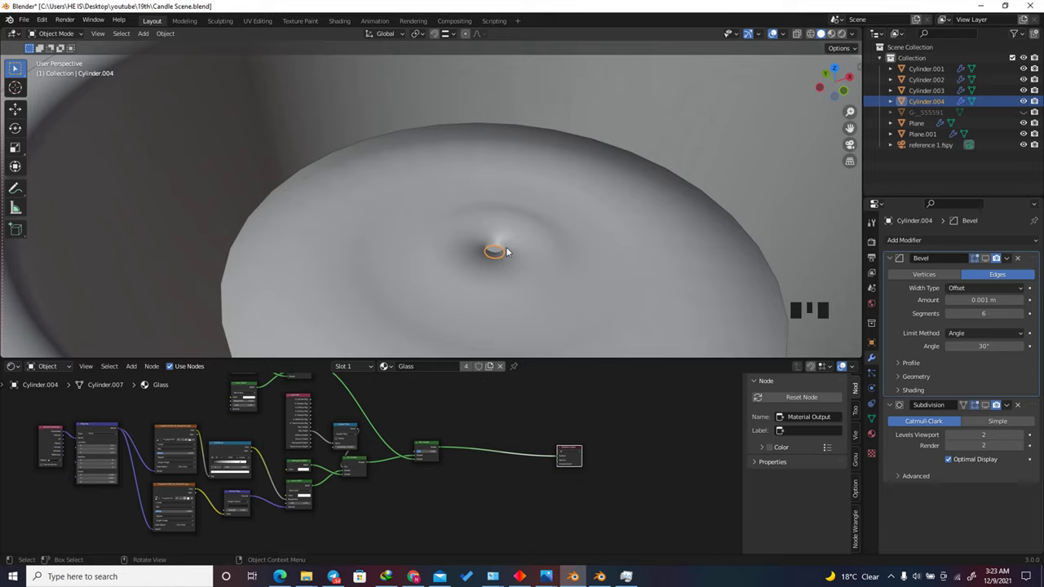
{"action": "left_click", "coordinate": [507, 252]}
{"action": "left_click", "coordinate": [985, 259]}
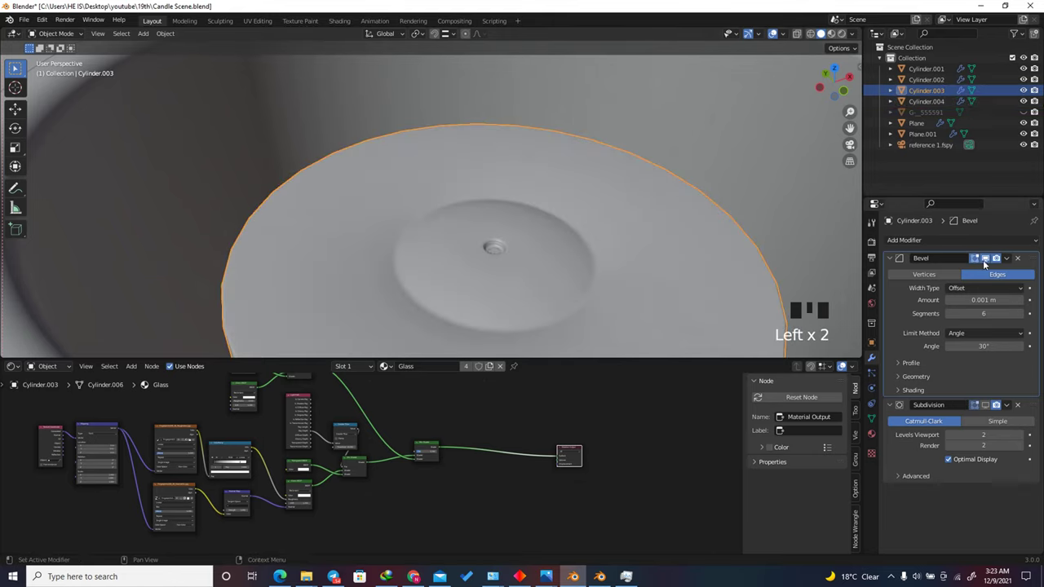
{"action": "left_click", "coordinate": [984, 405]}
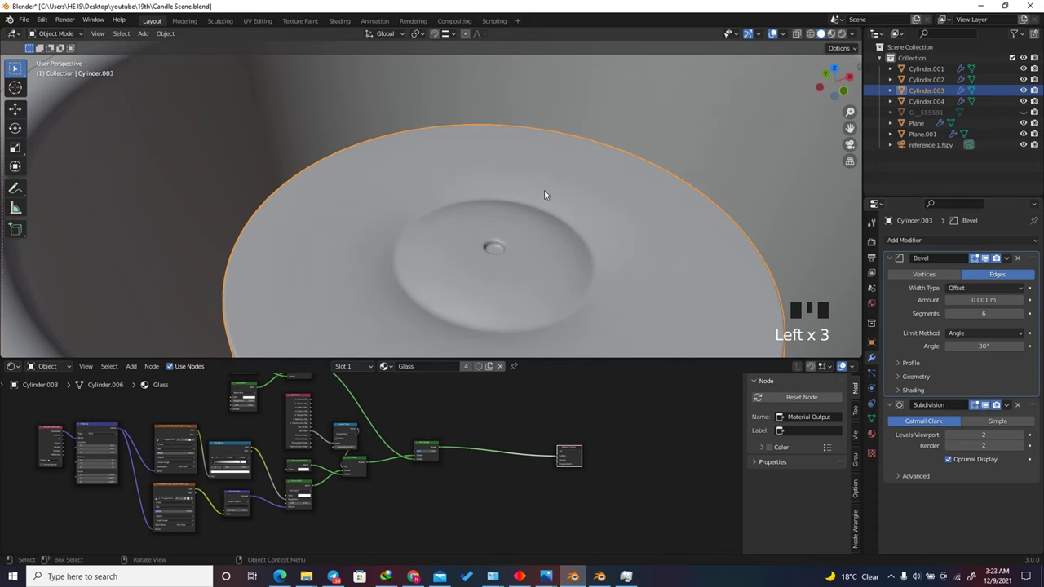
{"action": "scroll", "coordinate": [559, 236], "scroll_direction": "down", "scroll_amount": 3}
{"action": "scroll", "coordinate": [558, 237], "scroll_direction": "up", "scroll_amount": 5}
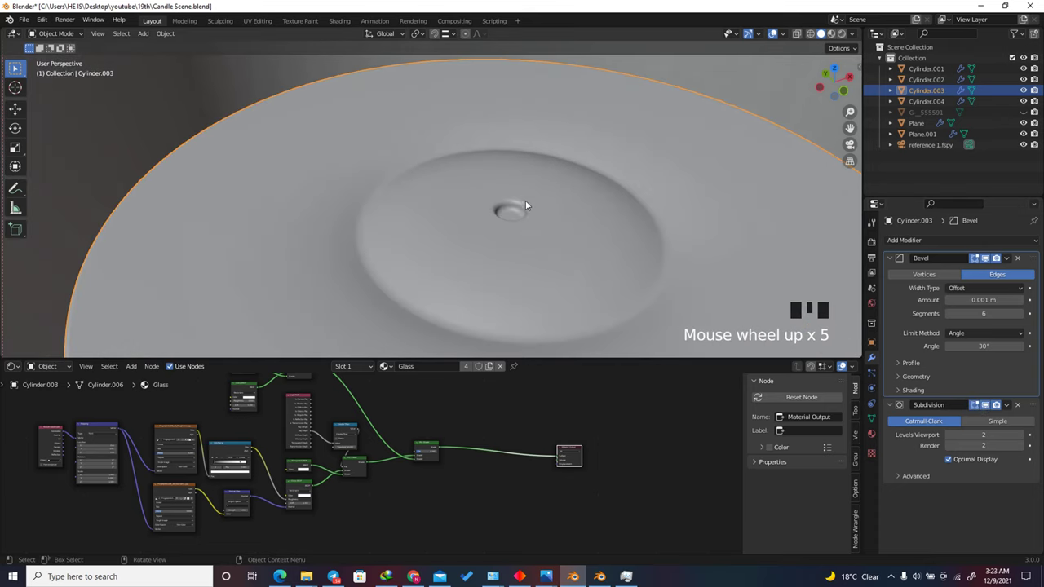
{"action": "scroll", "coordinate": [526, 204], "scroll_direction": "down", "scroll_amount": 3}
{"action": "scroll", "coordinate": [520, 234], "scroll_direction": "up", "scroll_amount": 1}
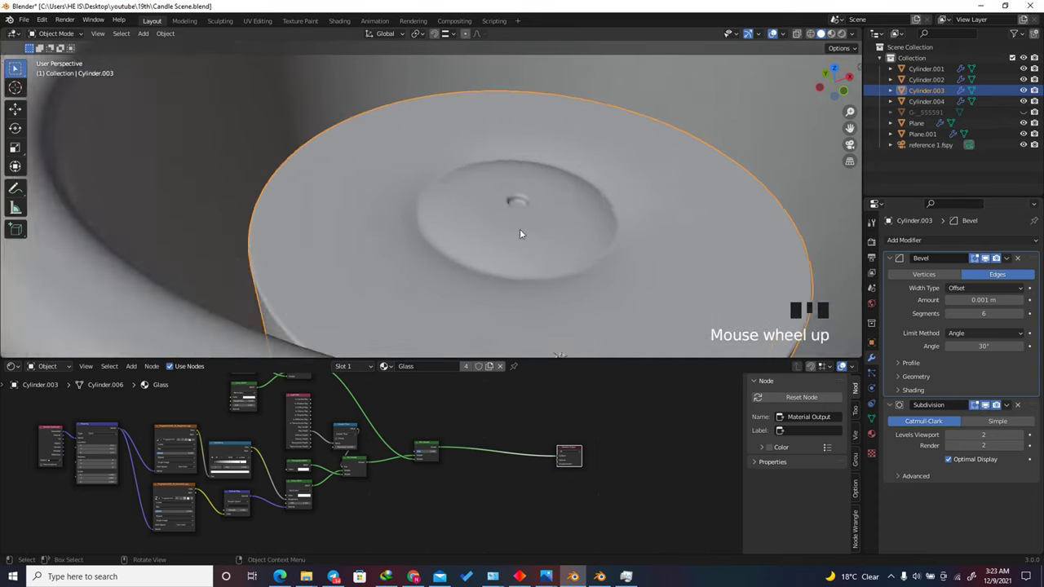
Step: Select the separated wick object and extrude its whole face about 0.012 m upward, with see-through display on
{"action": "scroll", "coordinate": [518, 216], "scroll_direction": "up", "scroll_amount": 2}
{"action": "left_click", "coordinate": [522, 198]}
{"action": "scroll", "coordinate": [528, 245], "scroll_direction": "down", "scroll_amount": 2}
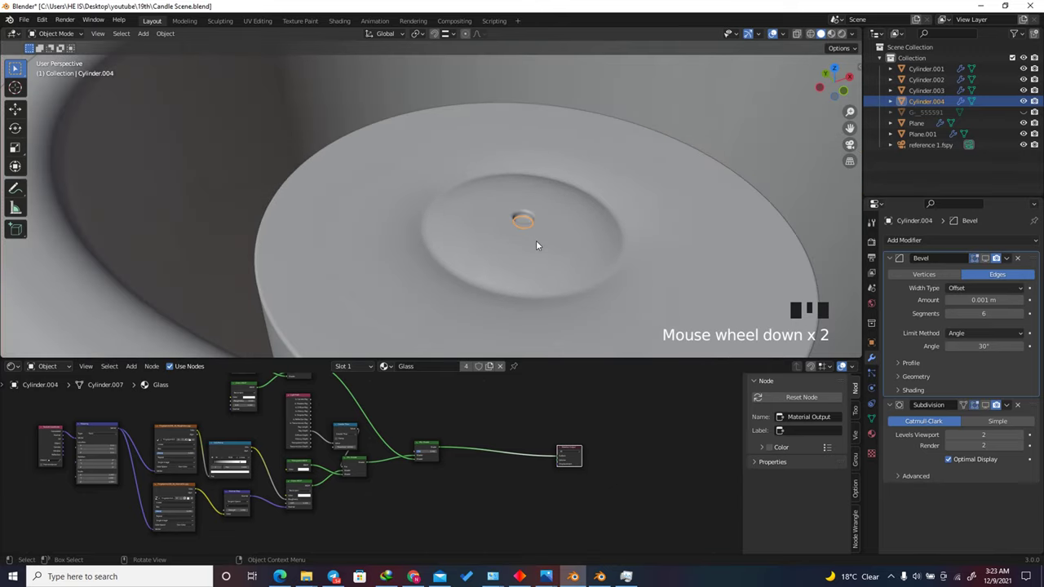
{"action": "key", "text": "Tab"}
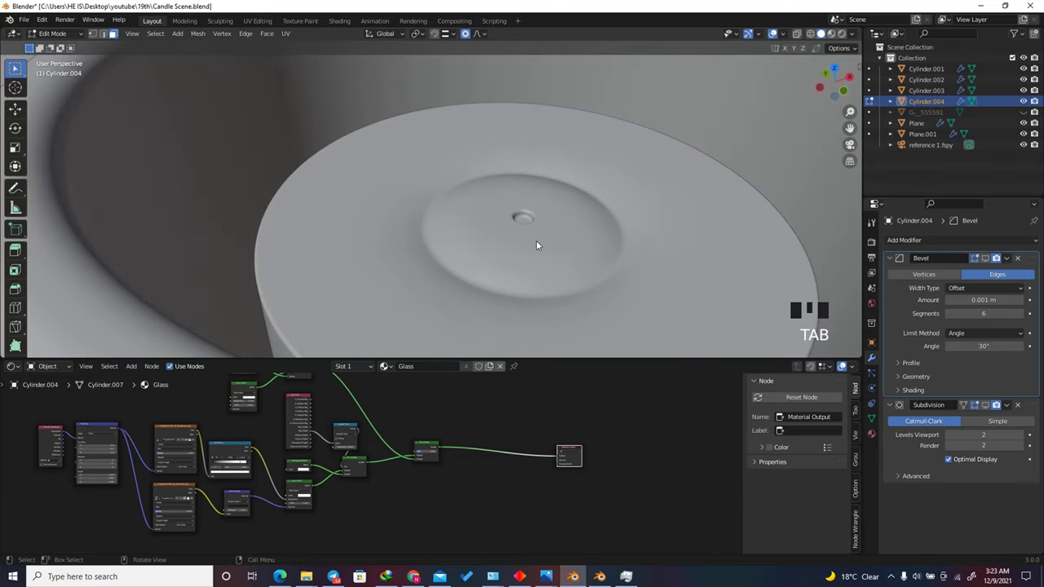
{"action": "left_click", "coordinate": [796, 35]}
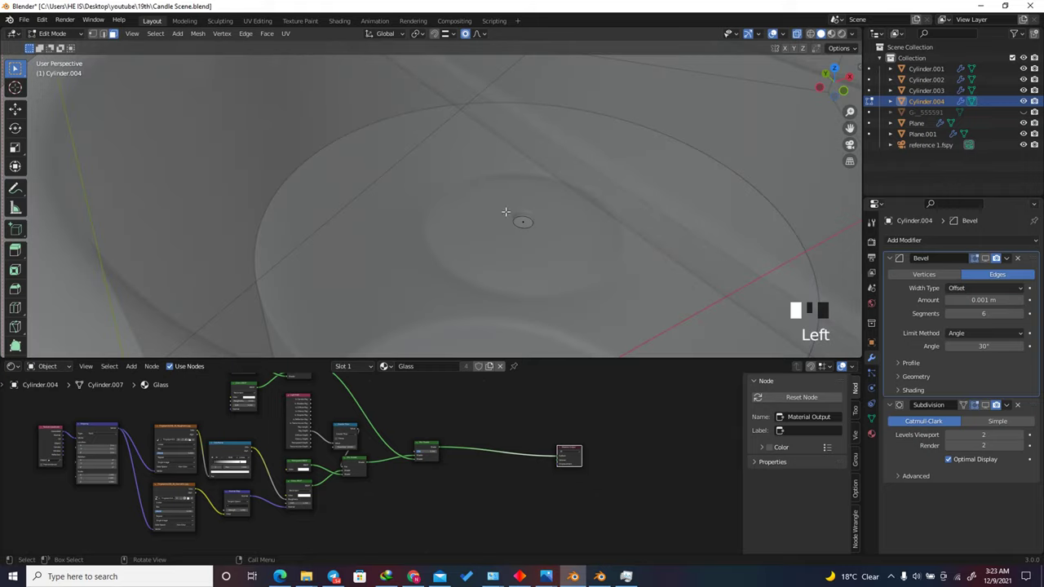
{"action": "key", "text": "a"}
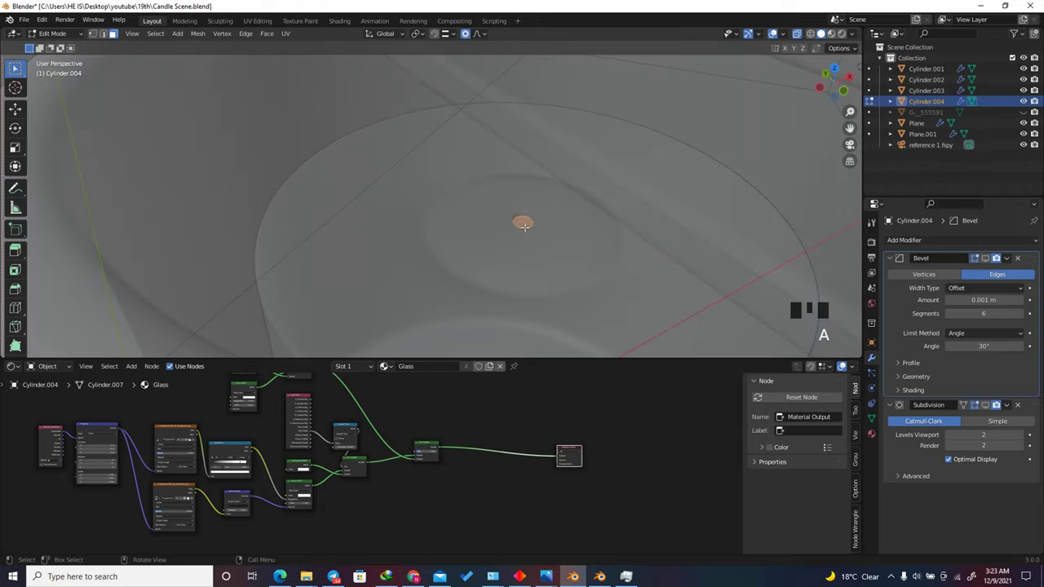
{"action": "scroll", "coordinate": [523, 225], "scroll_direction": "down", "scroll_amount": 2}
{"action": "key", "text": "e"}
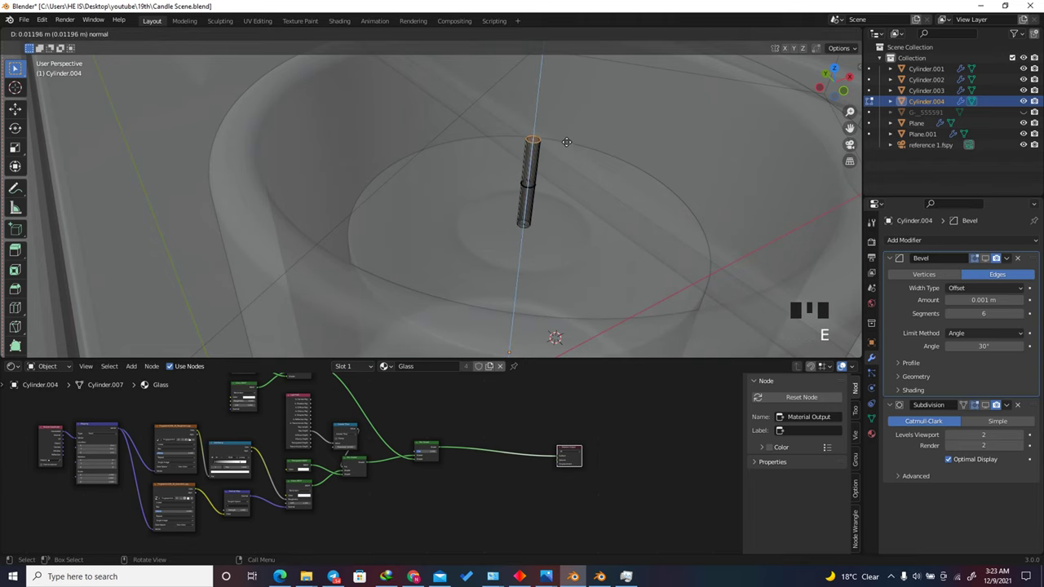
{"action": "left_click", "coordinate": [567, 142]}
Step: Turn off the see-through display and add 13 evenly spaced loop cuts along the wick
{"action": "key", "text": "alt+z"}
{"action": "key", "text": "ctrl+r"}
{"action": "scroll", "coordinate": [471, 162], "scroll_direction": "up", "scroll_amount": 10}
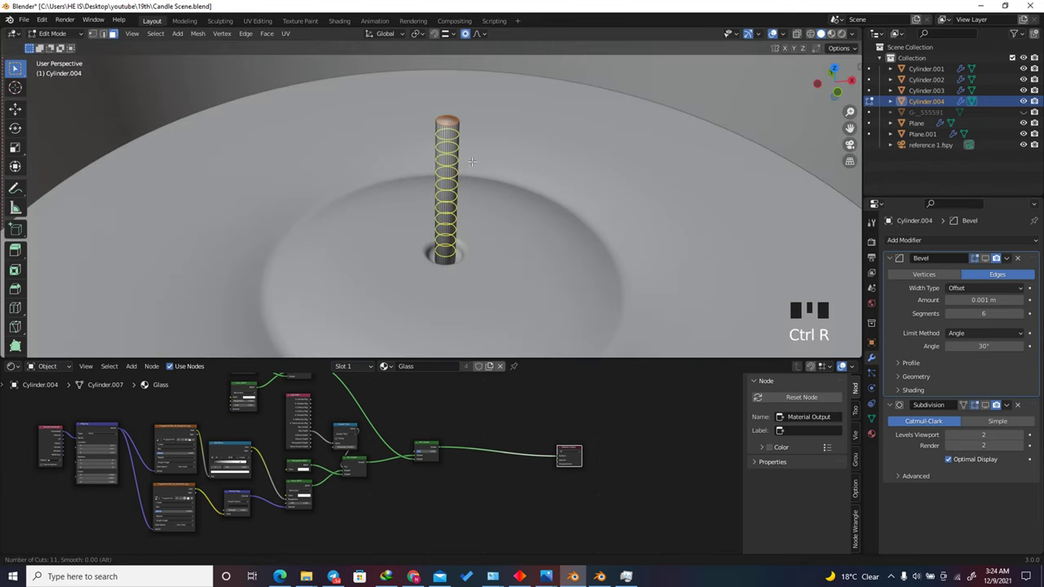
{"action": "scroll", "coordinate": [472, 161], "scroll_direction": "up", "scroll_amount": 2}
{"action": "left_click", "coordinate": [471, 161]}
{"action": "right_click", "coordinate": [471, 162]}
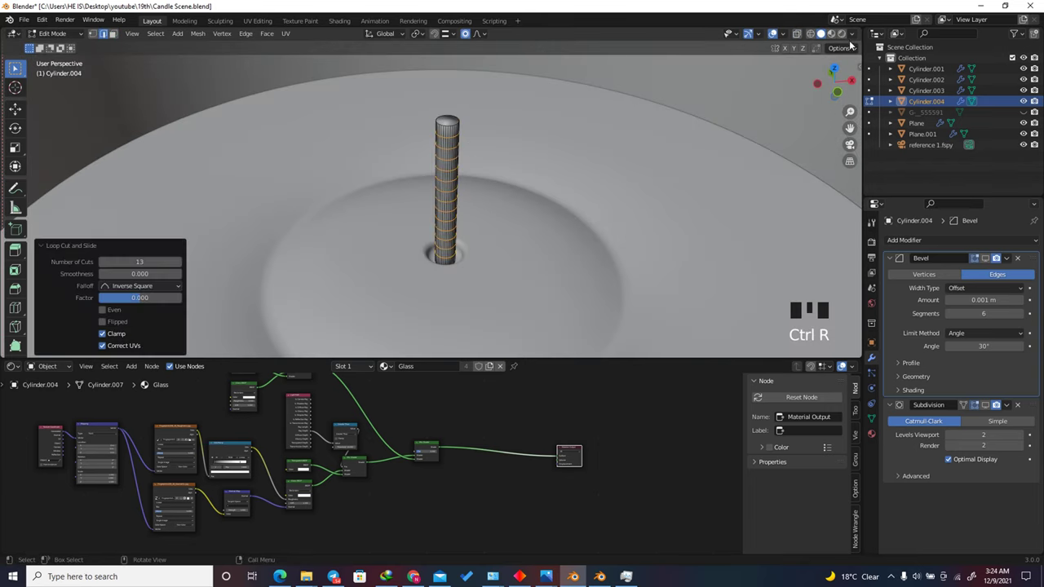
Step: Select the edge loop at the wick's top and set the viewport's Clip Start to 0.001 m
{"action": "left_click_drag", "start_coordinate": [838, 78], "coordinate": [773, 74]}
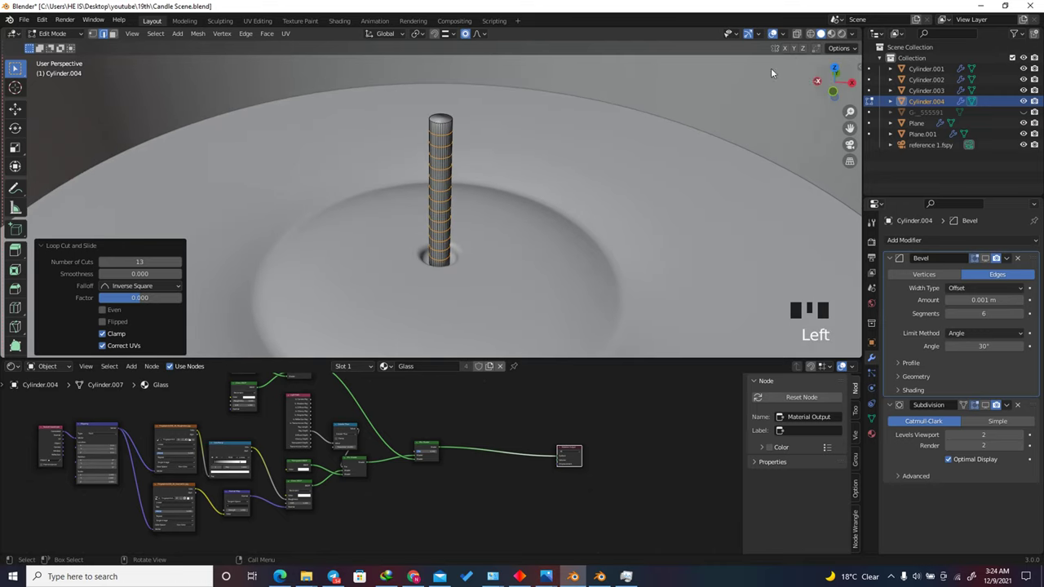
{"action": "left_click", "coordinate": [481, 36]}
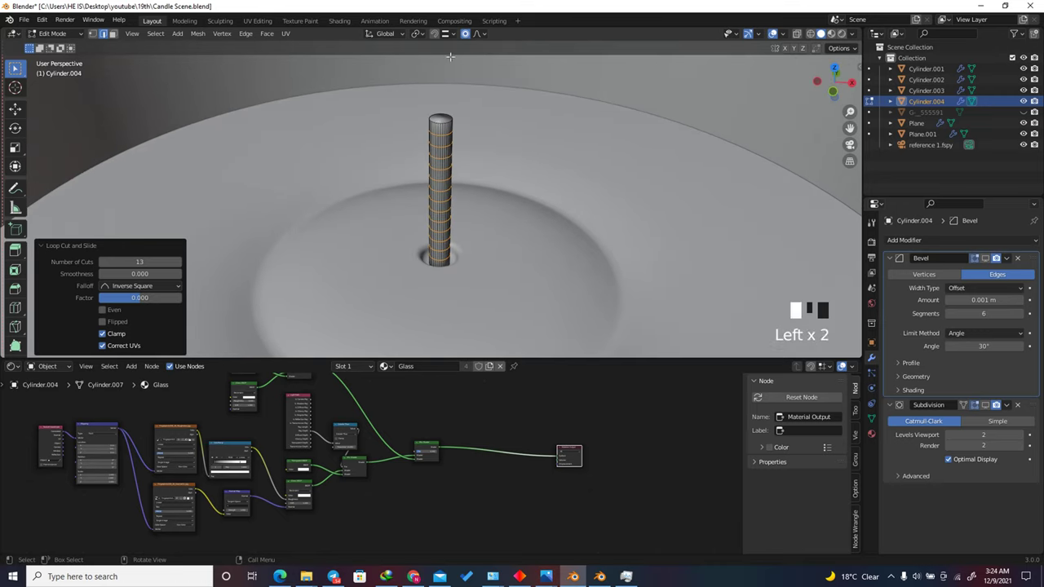
{"action": "scroll", "coordinate": [440, 121], "scroll_direction": "up", "scroll_amount": 2}
{"action": "scroll", "coordinate": [441, 120], "scroll_direction": "up", "scroll_amount": 2}
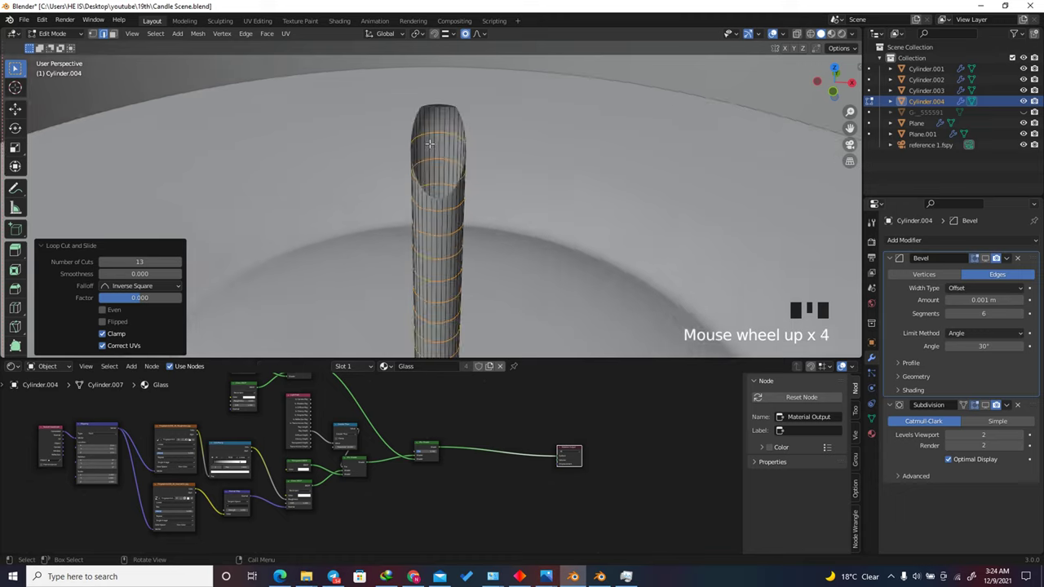
{"action": "scroll", "coordinate": [441, 120], "scroll_direction": "down", "scroll_amount": 1}
{"action": "left_click", "coordinate": [434, 129], "text": "alt"}
{"action": "scroll", "coordinate": [433, 129], "scroll_direction": "up", "scroll_amount": 1}
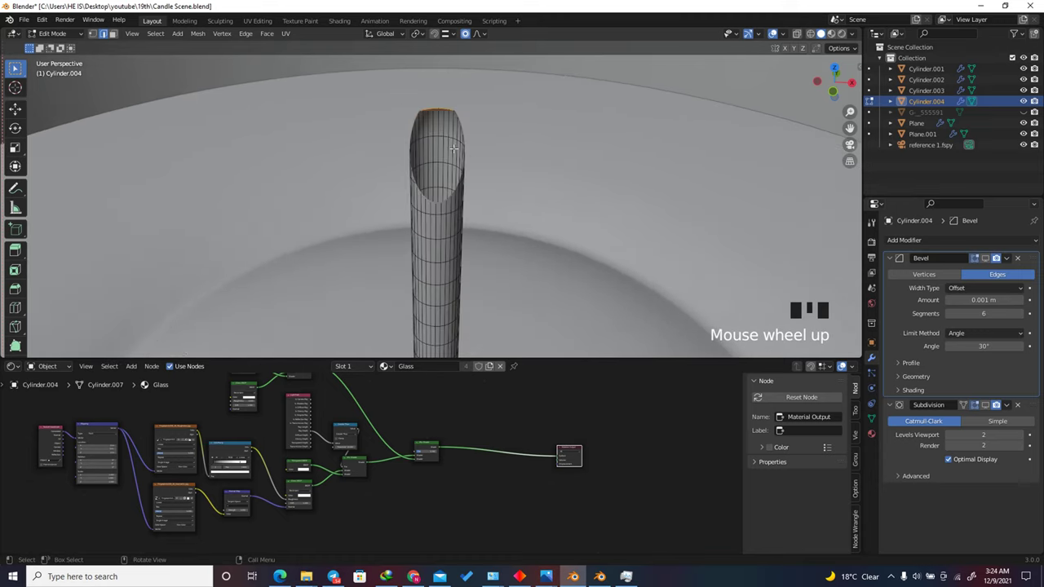
{"action": "key", "text": "n"}
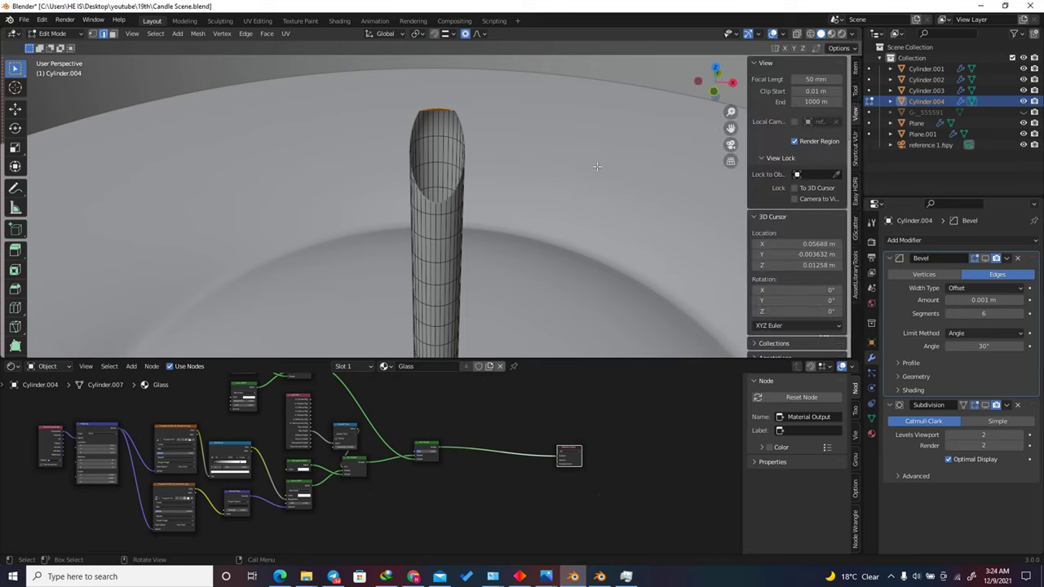
{"action": "left_click", "coordinate": [815, 91]}
{"action": "key", "text": "BackSpace"}
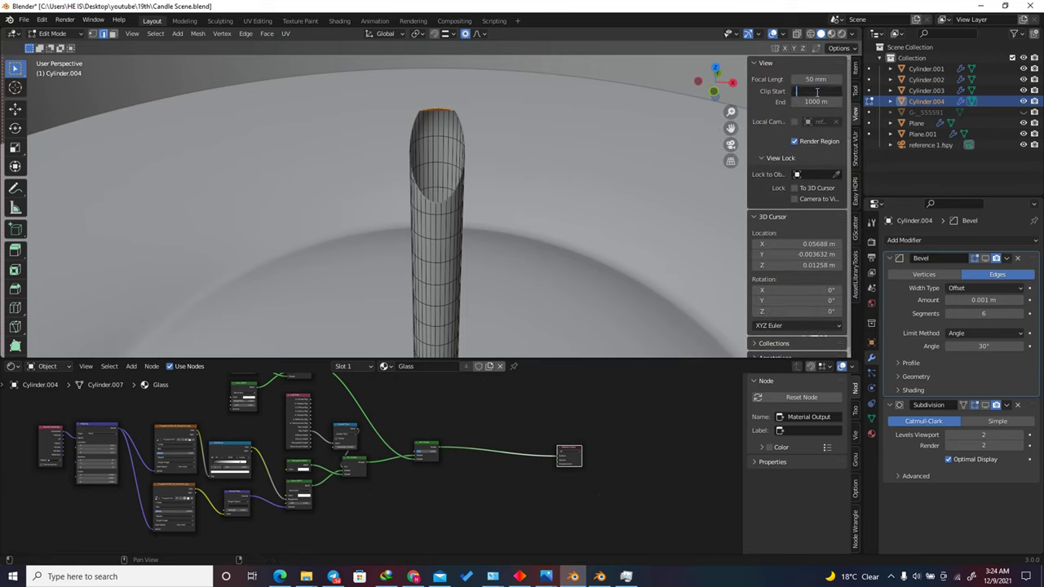
{"action": "type", "text": ".001"}
{"action": "key", "text": "Return"}
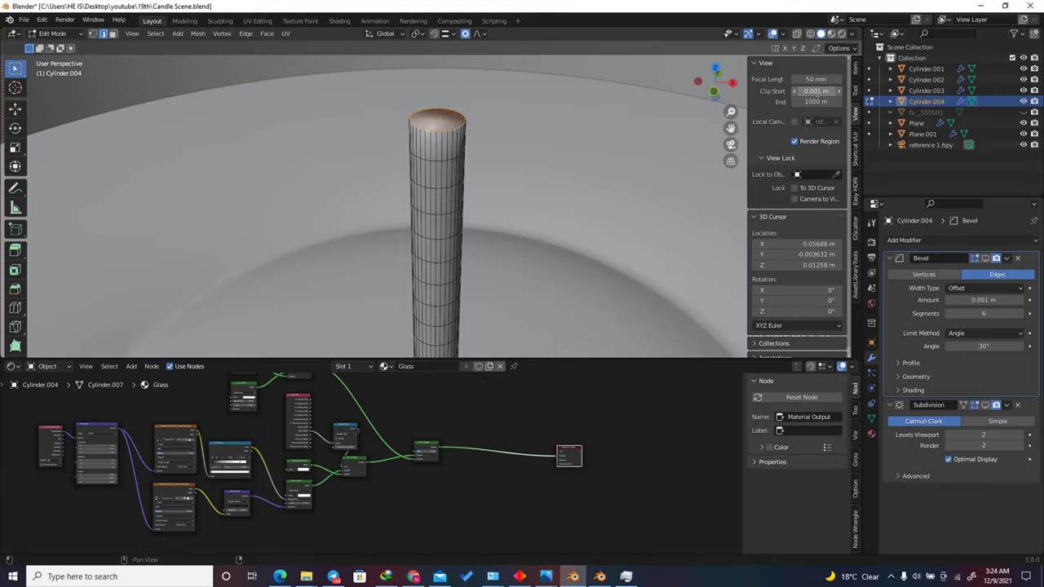
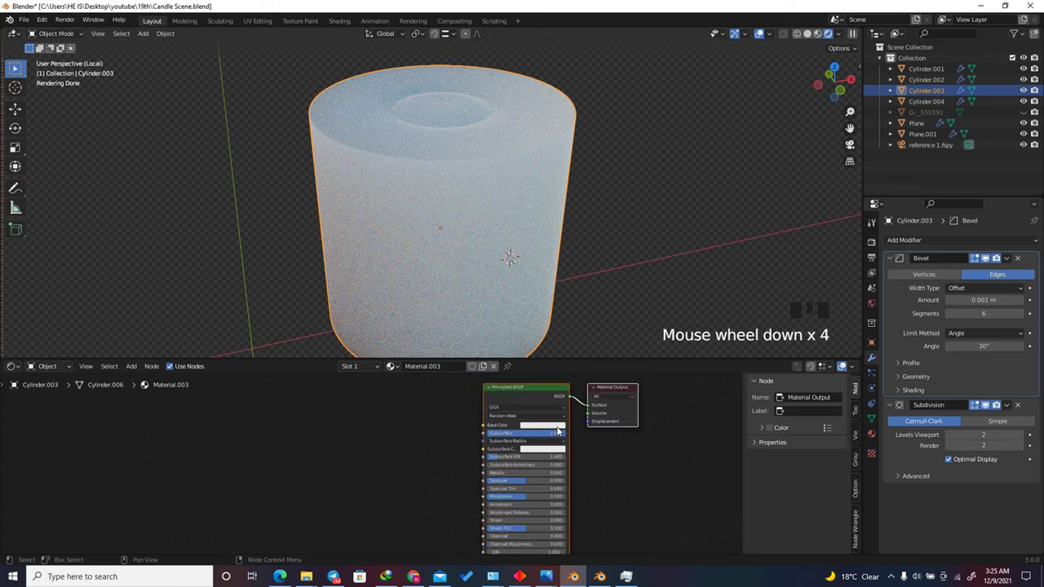
Step: Bevel the outer top edge loop of the candle body about 0.0022 m wide with 4 segments
{"action": "scroll", "coordinate": [550, 409], "scroll_direction": "up", "scroll_amount": 5}
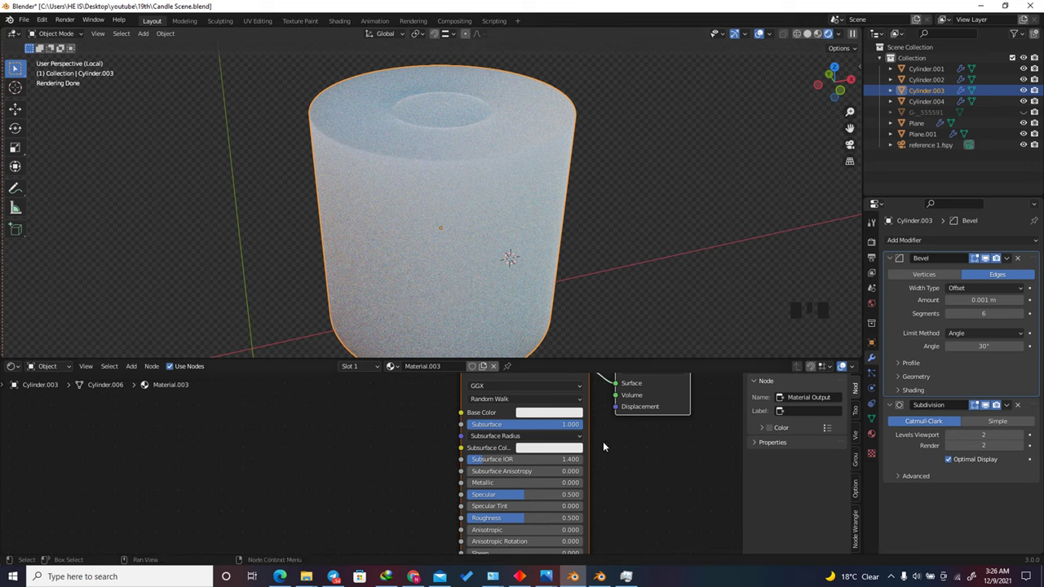
{"action": "key", "text": "Tab"}
{"action": "scroll", "coordinate": [506, 252], "scroll_direction": "up", "scroll_amount": 3}
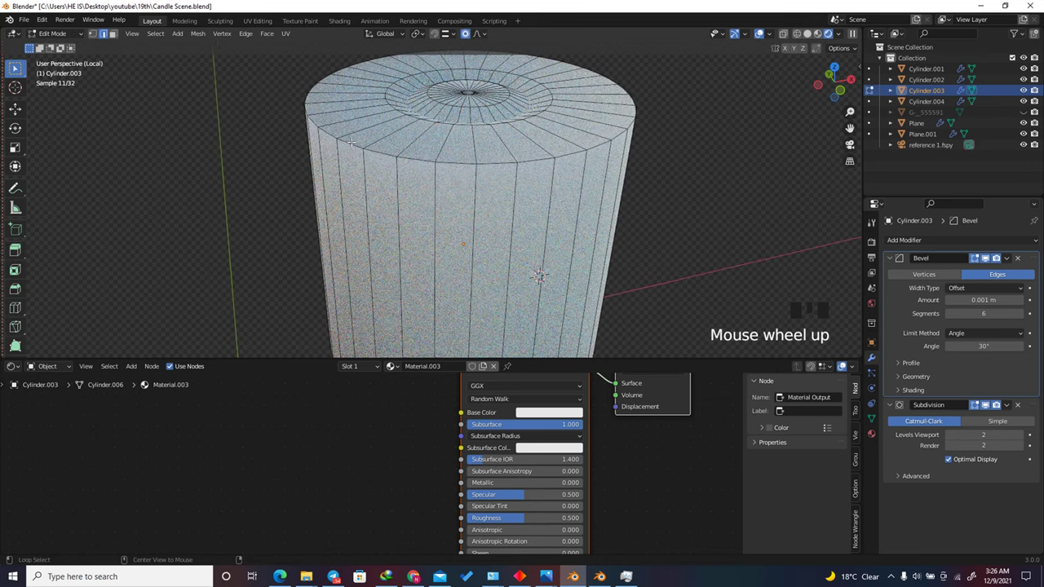
{"action": "left_click", "coordinate": [351, 143], "text": "alt"}
{"action": "key", "text": "ctrl+b"}
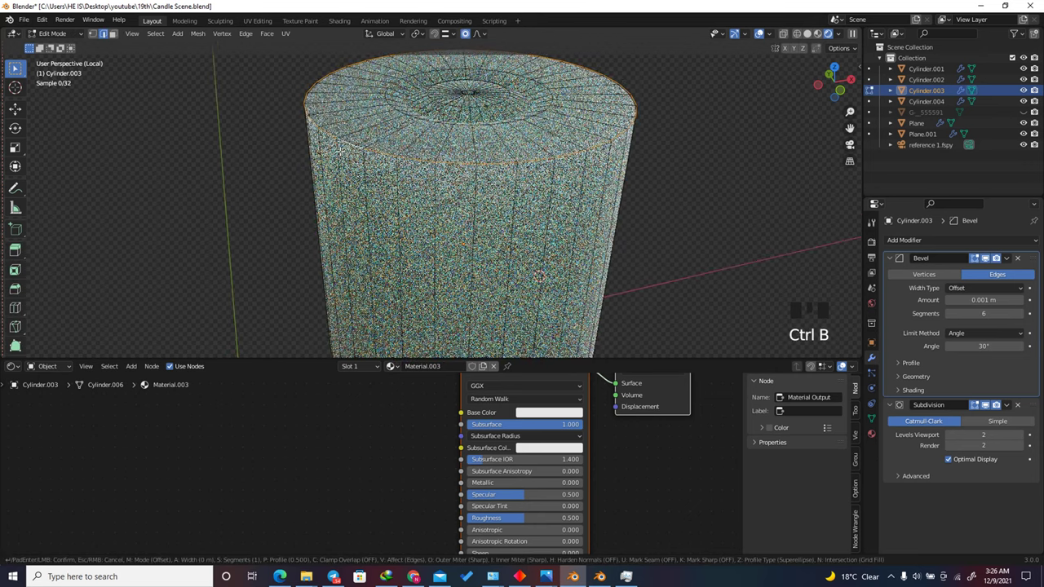
{"action": "scroll", "coordinate": [336, 149], "scroll_direction": "up", "scroll_amount": 1}
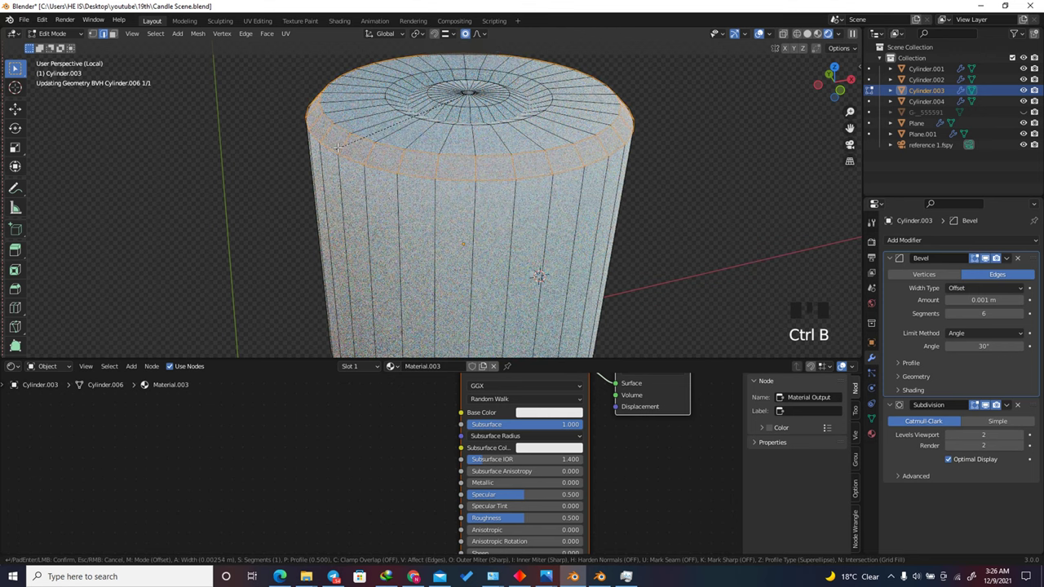
{"action": "scroll", "coordinate": [336, 147], "scroll_direction": "up", "scroll_amount": 2}
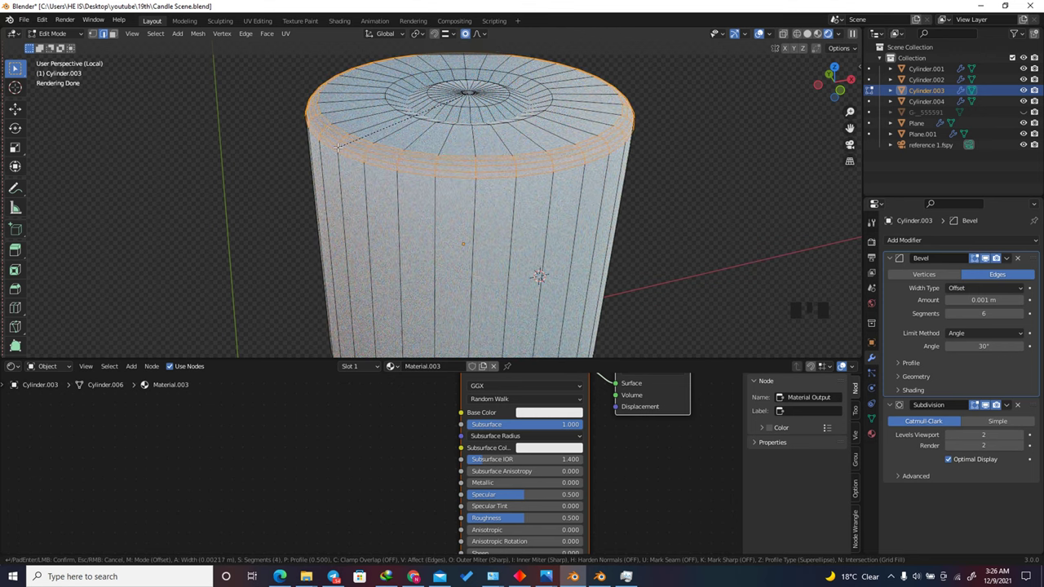
{"action": "left_click", "coordinate": [338, 148]}
{"action": "key", "text": "Tab"}
{"action": "key", "text": "Tab"}
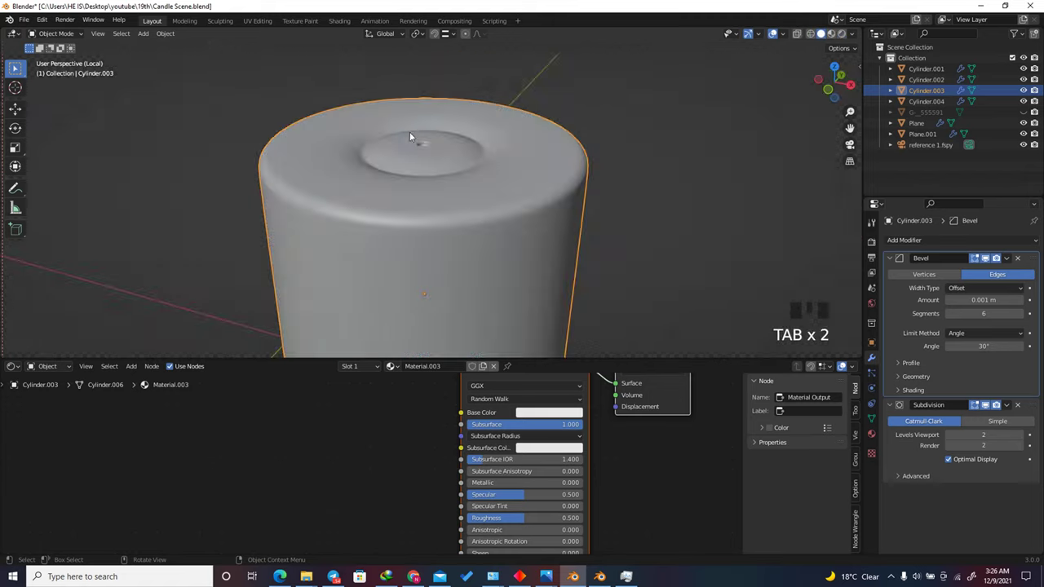
Step: Leave the candle's isolated view, select the wick and unlink its Glass material
{"action": "key", "text": "KP_Divide"}
{"action": "scroll", "coordinate": [473, 131], "scroll_direction": "down", "scroll_amount": 3}
{"action": "mouse_move", "coordinate": [825, 84]}
{"action": "left_mouse_down"}
{"action": "mouse_move", "coordinate": [809, 98]}
{"action": "mouse_move", "coordinate": [807, 78]}
{"action": "left_mouse_up"}
{"action": "scroll", "coordinate": [469, 147], "scroll_direction": "up", "scroll_amount": 5}
{"action": "left_click", "coordinate": [456, 133]}
{"action": "scroll", "coordinate": [527, 458], "scroll_direction": "down", "scroll_amount": 4}
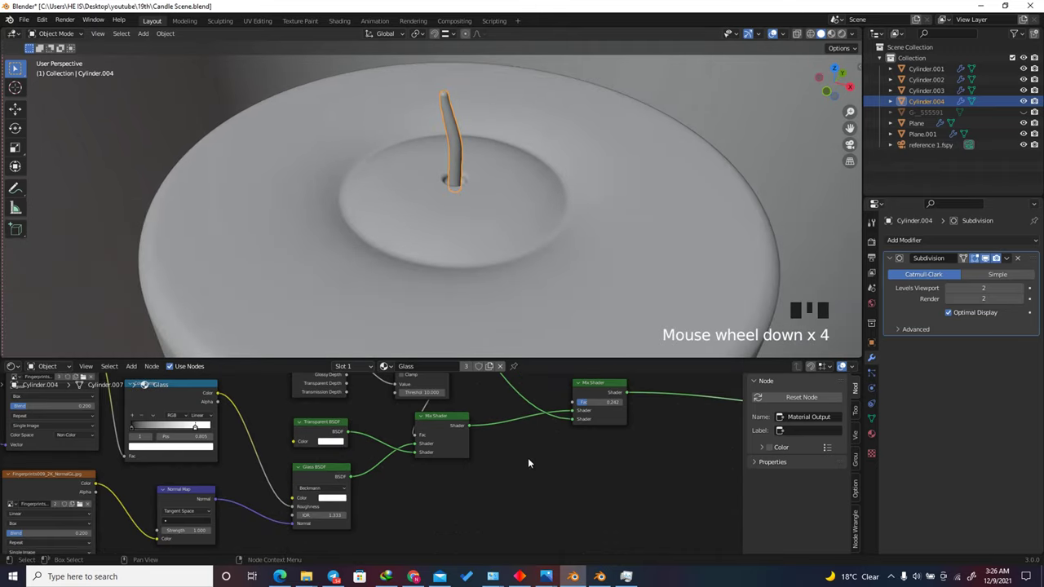
{"action": "left_click", "coordinate": [500, 366]}
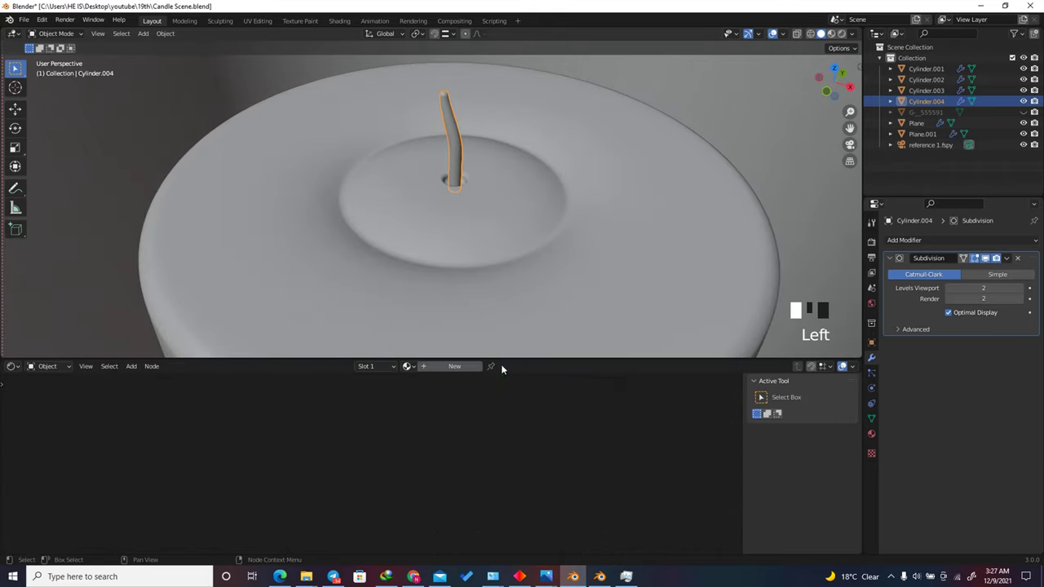
Step: Enlarge the node editor, isolate the wick and give it a new material
{"action": "left_click_drag", "start_coordinate": [517, 359], "coordinate": [517, 292]}
{"action": "scroll", "coordinate": [449, 388], "scroll_direction": "down", "scroll_amount": 2}
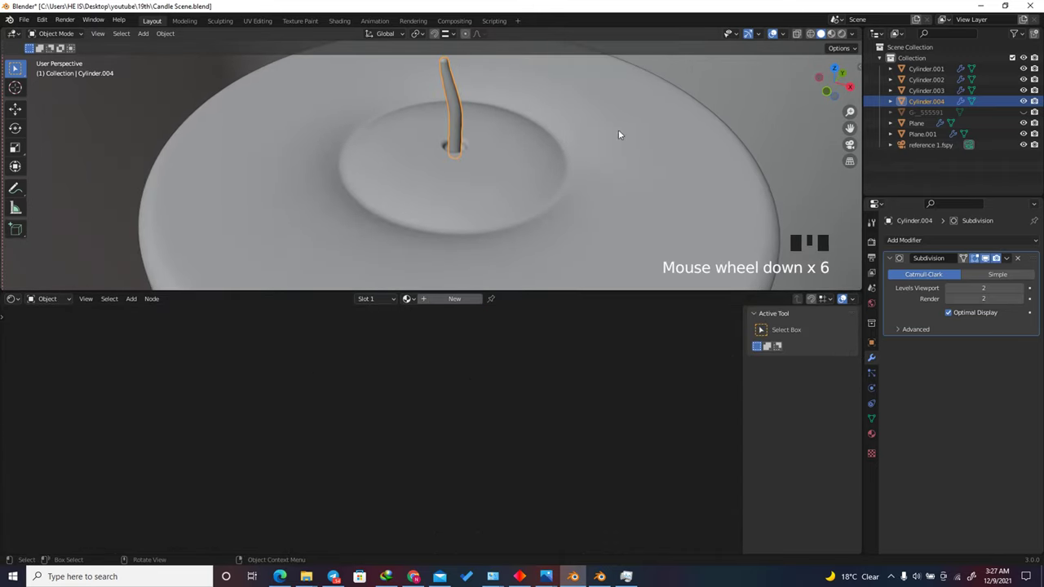
{"action": "key", "text": "KP_Divide"}
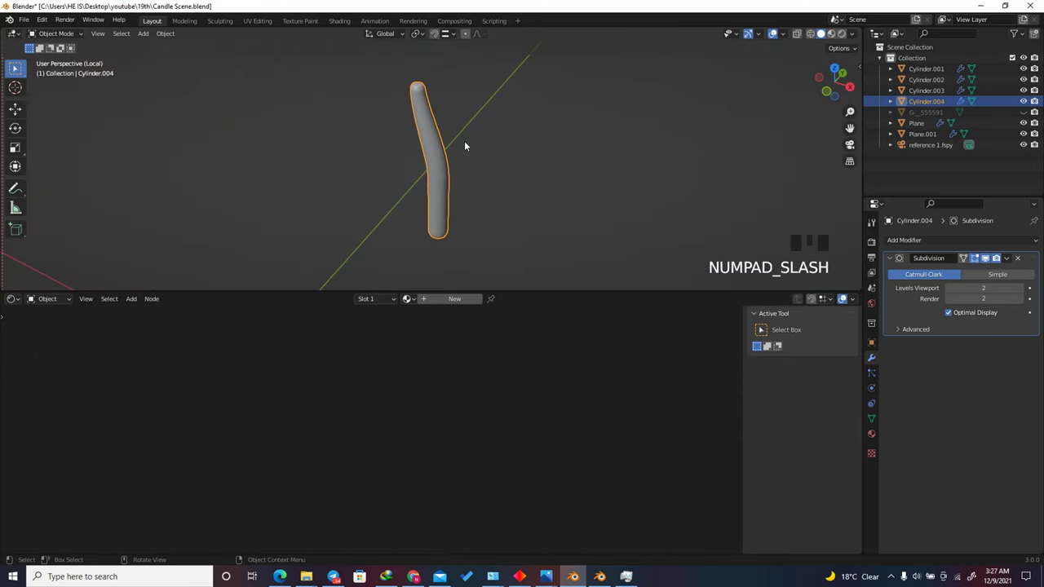
{"action": "left_click", "coordinate": [453, 299]}
{"action": "scroll", "coordinate": [443, 358], "scroll_direction": "down", "scroll_amount": 2}
{"action": "scroll", "coordinate": [465, 349], "scroll_direction": "up", "scroll_amount": 5}
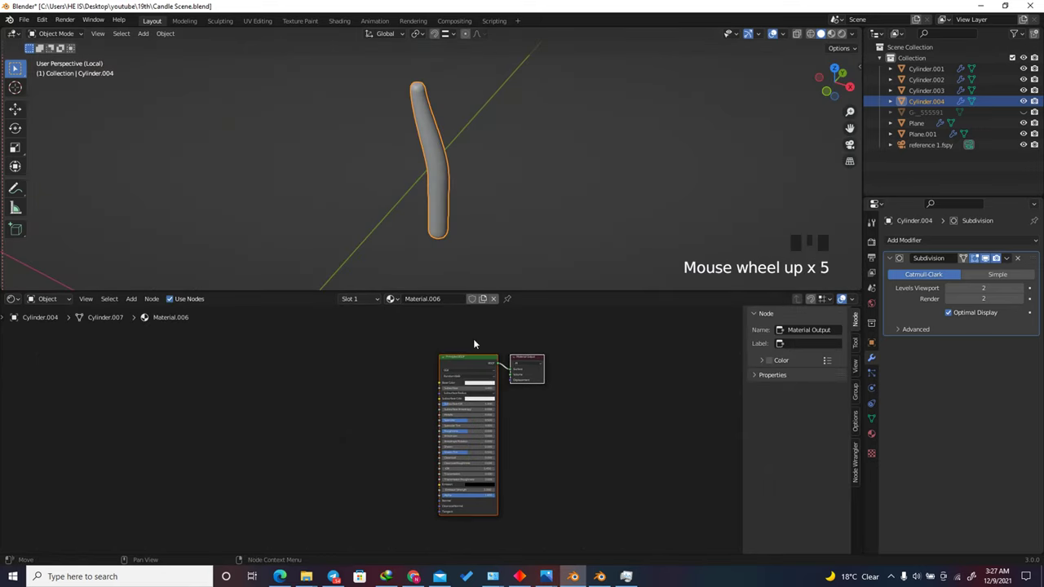
Step: Move the Principled BSDF node farther from the Material Output node in the wick's material
{"action": "left_click_drag", "start_coordinate": [461, 367], "coordinate": [418, 375]}
{"action": "left_click", "coordinate": [443, 367]}
{"action": "scroll", "coordinate": [448, 380], "scroll_direction": "down", "scroll_amount": 5}
{"action": "scroll", "coordinate": [423, 398], "scroll_direction": "up", "scroll_amount": 4}
{"action": "left_click", "coordinate": [422, 398]}
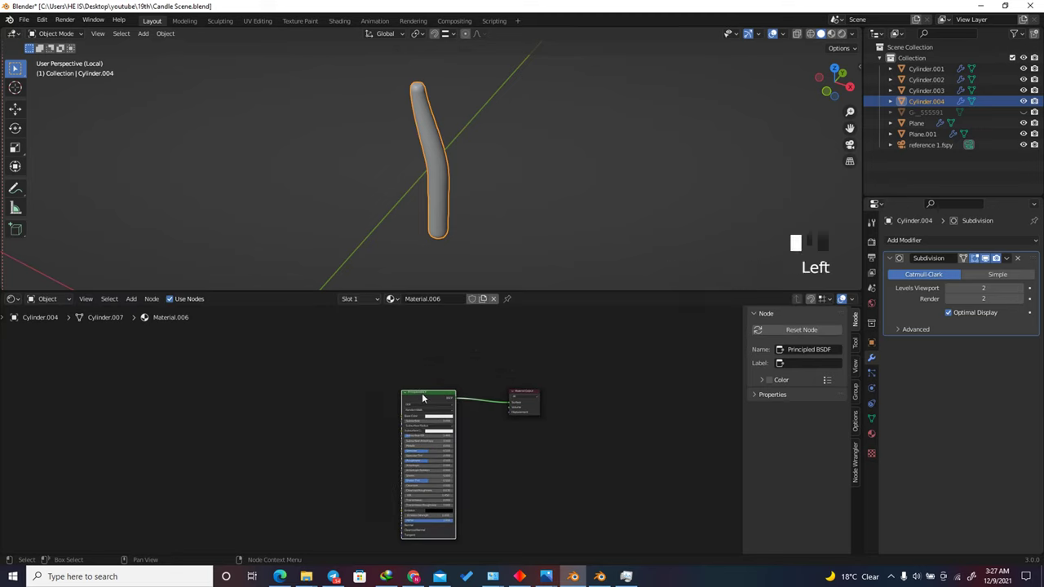
{"action": "scroll", "coordinate": [475, 395], "scroll_direction": "down", "scroll_amount": 2}
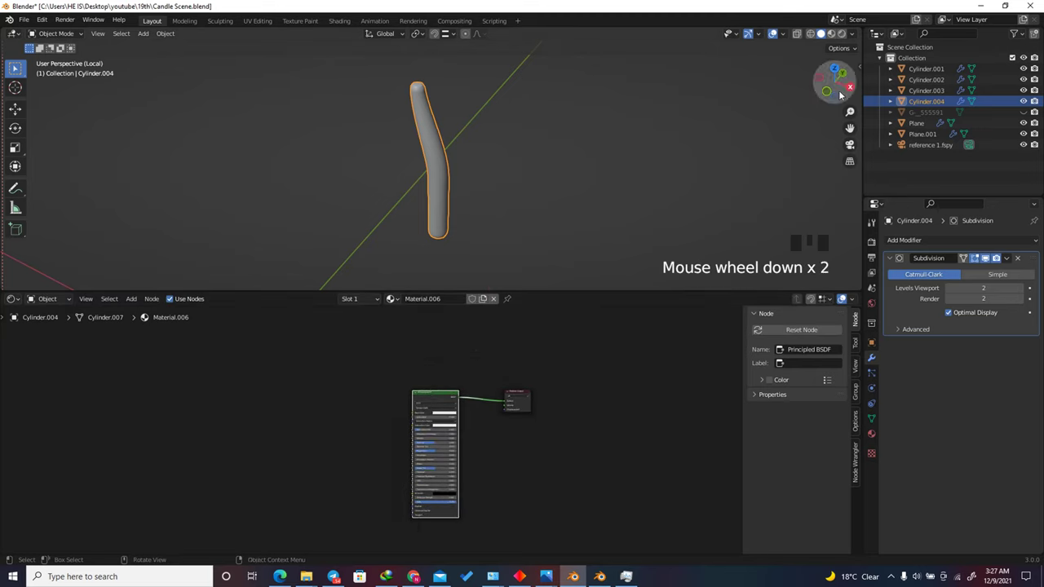
Step: Add a Gradient Texture node to the wick's material and connect its Color to the Principled BSDF's Base Color
{"action": "left_click_drag", "start_coordinate": [832, 81], "coordinate": [838, 95]}
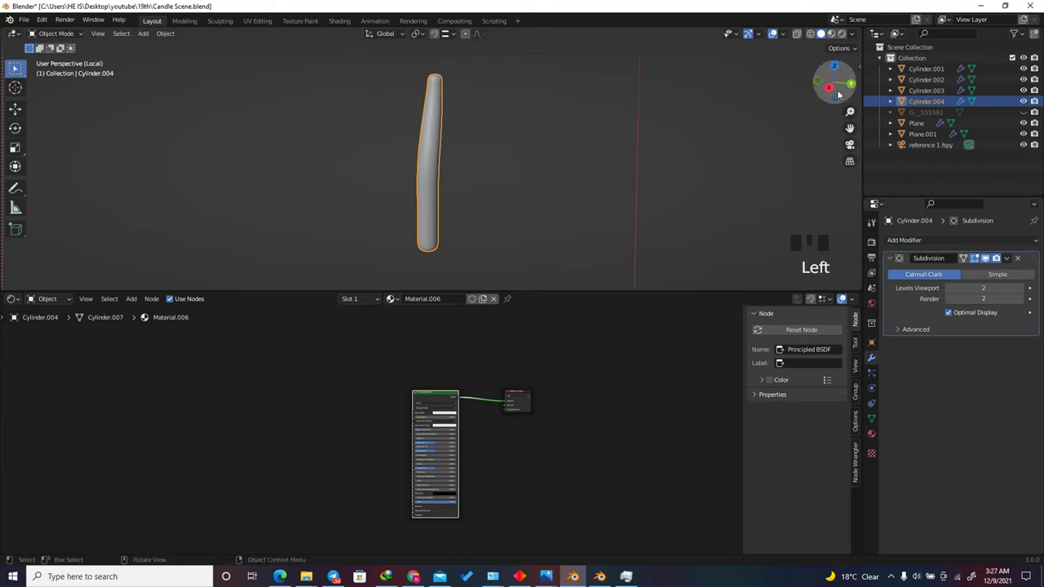
{"action": "key", "text": "shift+a"}
{"action": "left_click", "coordinate": [340, 390]}
{"action": "type", "text": "grad"}
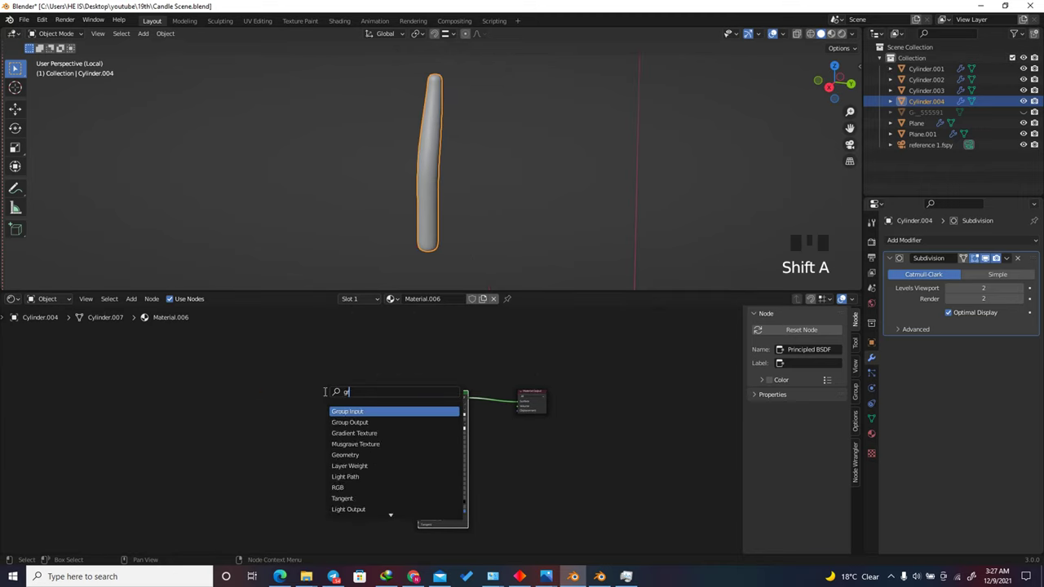
{"action": "key", "text": "Return"}
{"action": "left_click", "coordinate": [324, 414]}
{"action": "scroll", "coordinate": [324, 413], "scroll_direction": "up", "scroll_amount": 5}
{"action": "left_click_drag", "start_coordinate": [325, 414], "coordinate": [438, 414]}
{"action": "scroll", "coordinate": [478, 418], "scroll_direction": "down", "scroll_amount": 6}
{"action": "scroll", "coordinate": [438, 414], "scroll_direction": "down", "scroll_amount": 3}
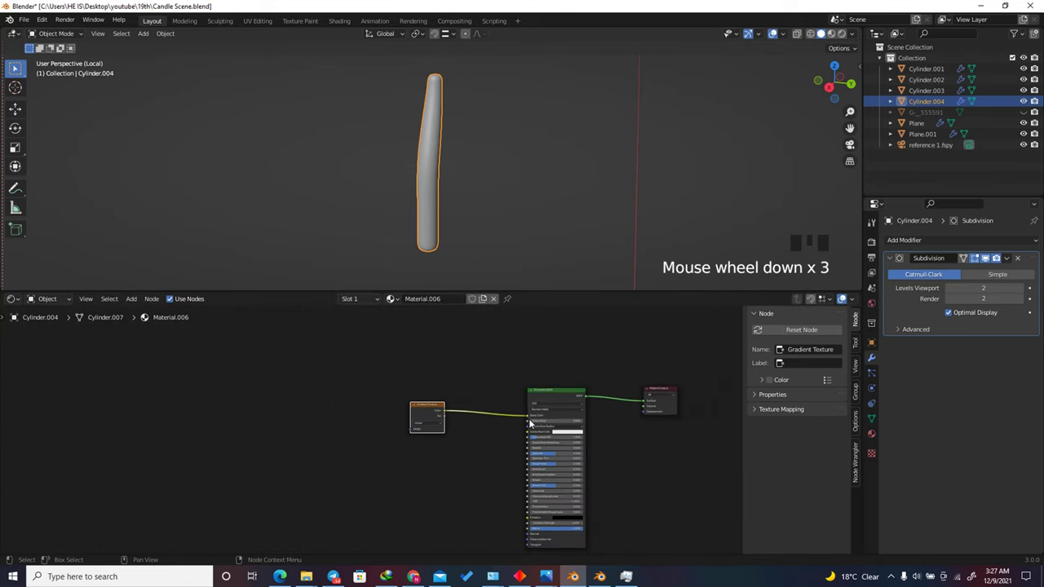
{"action": "mouse_move", "coordinate": [529, 420]}
{"action": "left_mouse_down"}
{"action": "mouse_move", "coordinate": [623, 419]}
{"action": "mouse_move", "coordinate": [525, 423]}
{"action": "left_mouse_up"}
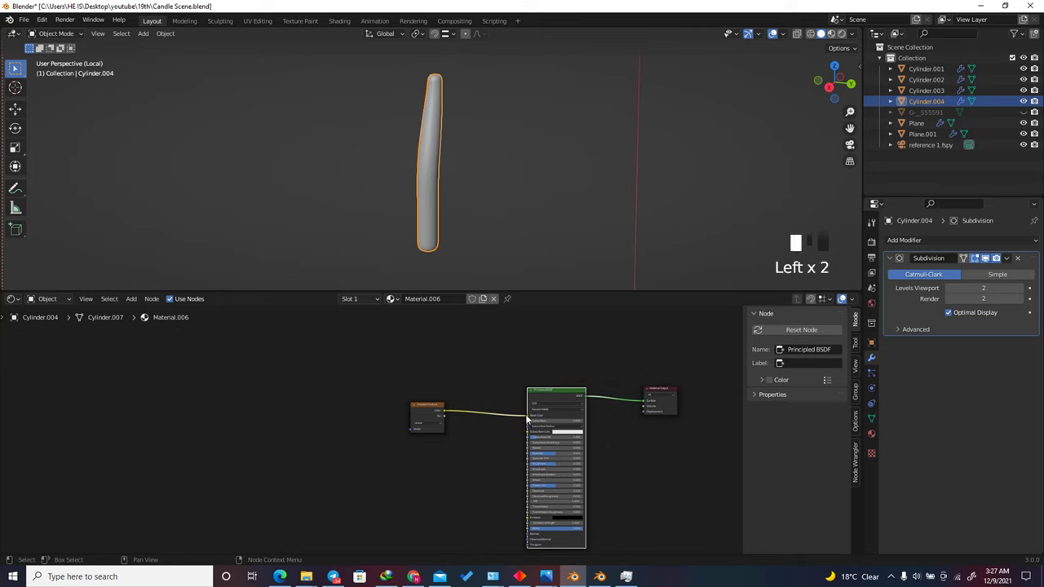
Step: Preview the Gradient Texture's Color directly on the Material Output and add connected Mapping and Texture Coordinate nodes before it
{"action": "scroll", "coordinate": [426, 410], "scroll_direction": "up", "scroll_amount": 5}
{"action": "left_click", "coordinate": [450, 418]}
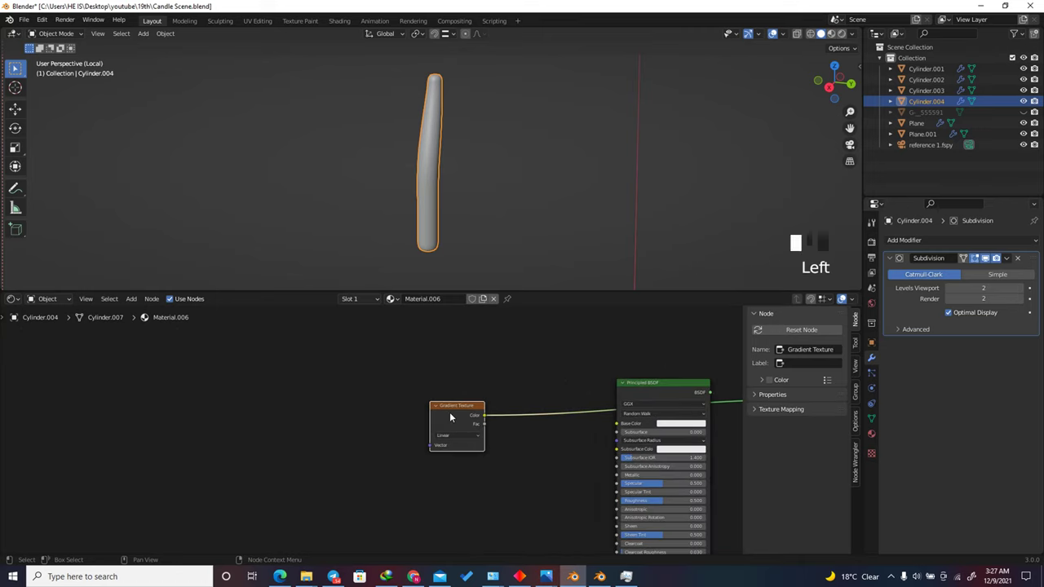
{"action": "key", "text": "ctrl+t"}
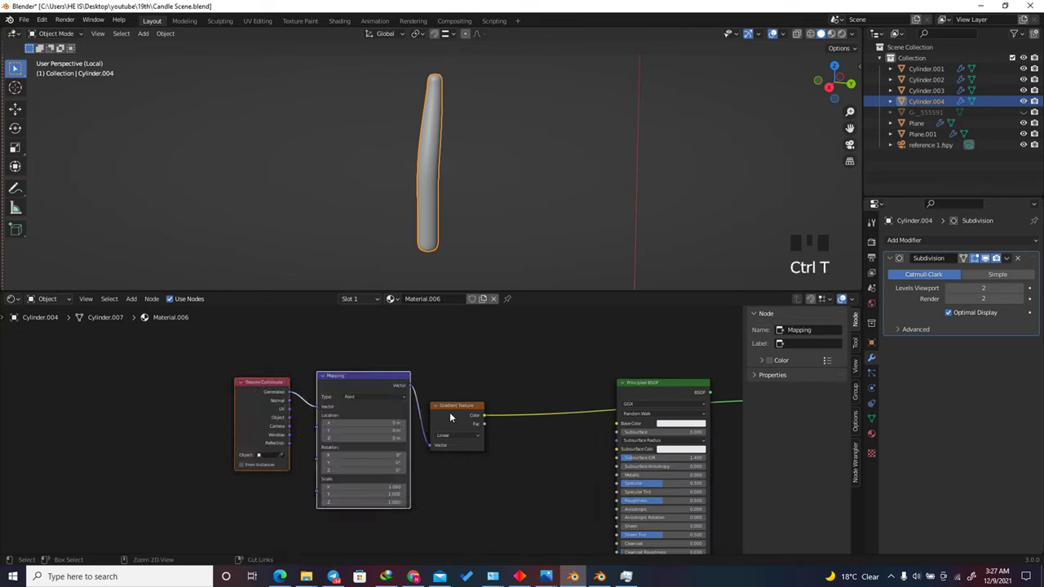
{"action": "scroll", "coordinate": [300, 403], "scroll_direction": "up", "scroll_amount": 3}
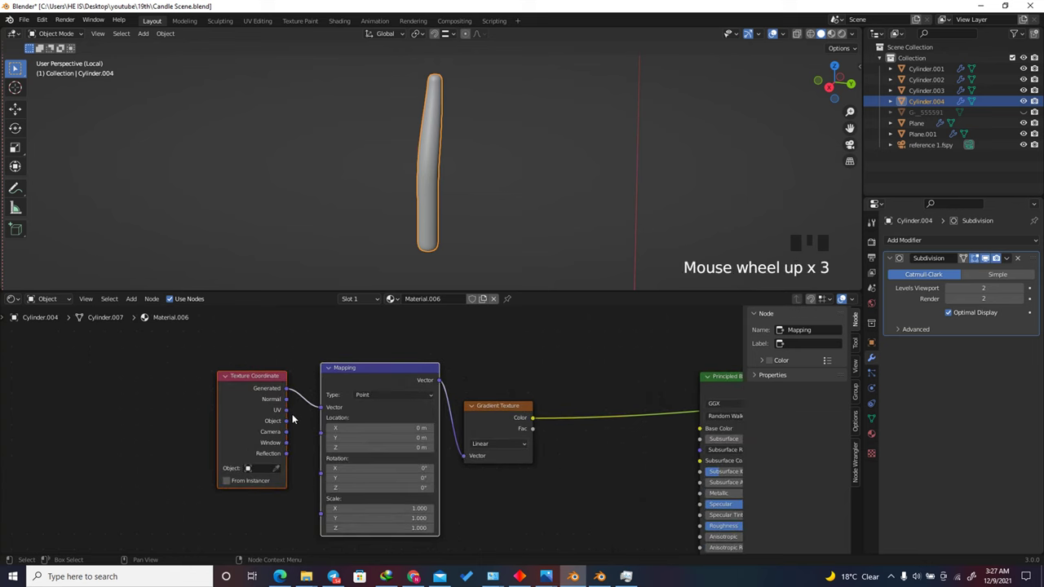
Step: Switch the viewport to Material Preview shading to display the wick's material
{"action": "left_click", "coordinate": [842, 33]}
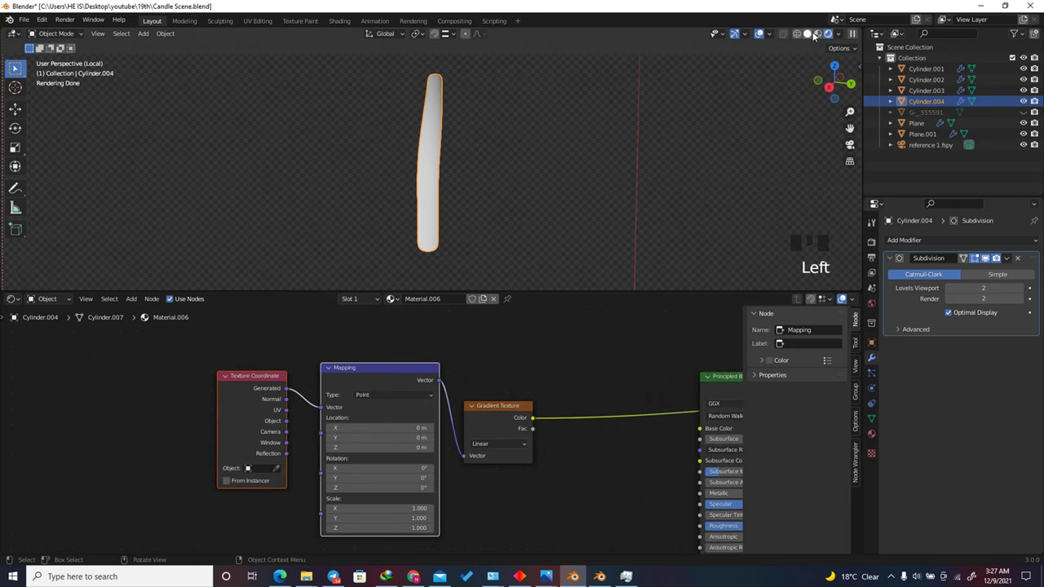
{"action": "left_click", "coordinate": [817, 37]}
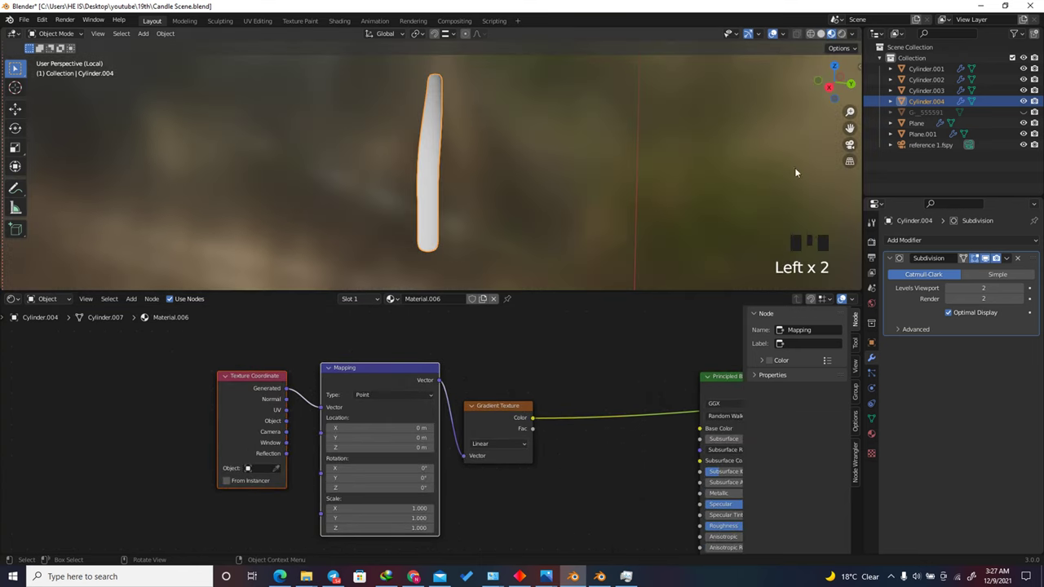
{"action": "scroll", "coordinate": [364, 414], "scroll_direction": "down", "scroll_amount": 5}
{"action": "scroll", "coordinate": [447, 84], "scroll_direction": "up", "scroll_amount": 5}
{"action": "scroll", "coordinate": [440, 147], "scroll_direction": "down", "scroll_amount": 2}
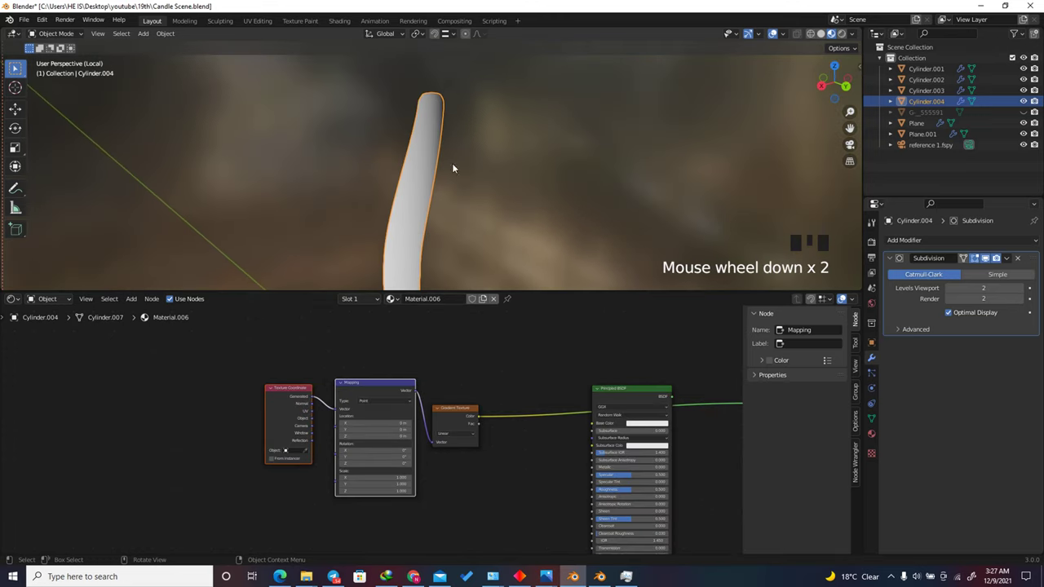
Step: Move the three texture nodes farther from the Principled BSDF and insert a ColorRamp node after the Gradient Texture
{"action": "left_click_drag", "start_coordinate": [466, 352], "coordinate": [198, 474]}
{"action": "key", "text": "g"}
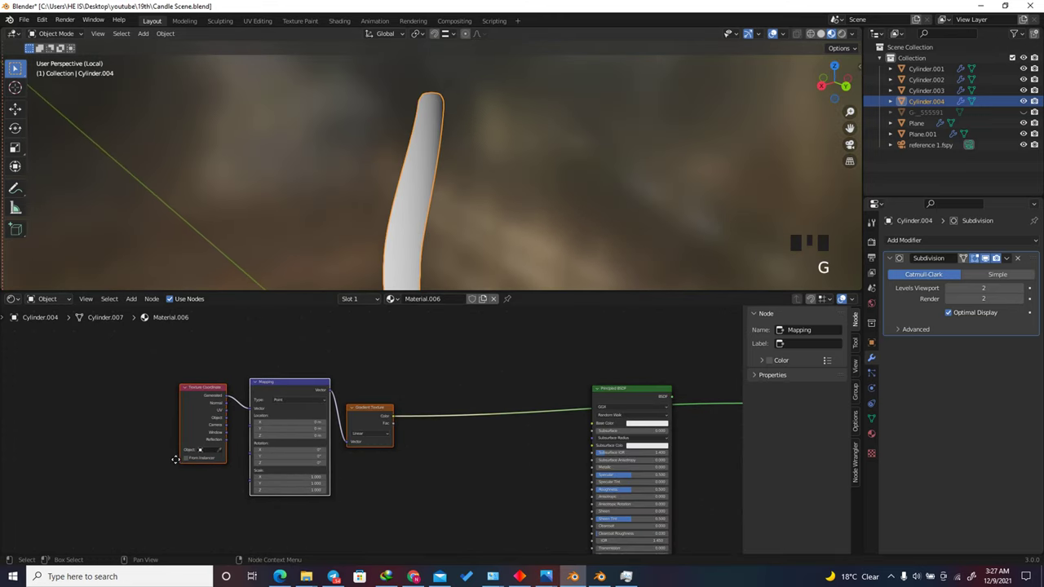
{"action": "left_click", "coordinate": [174, 460]}
{"action": "key", "text": "shift+a"}
{"action": "left_click", "coordinate": [229, 437]}
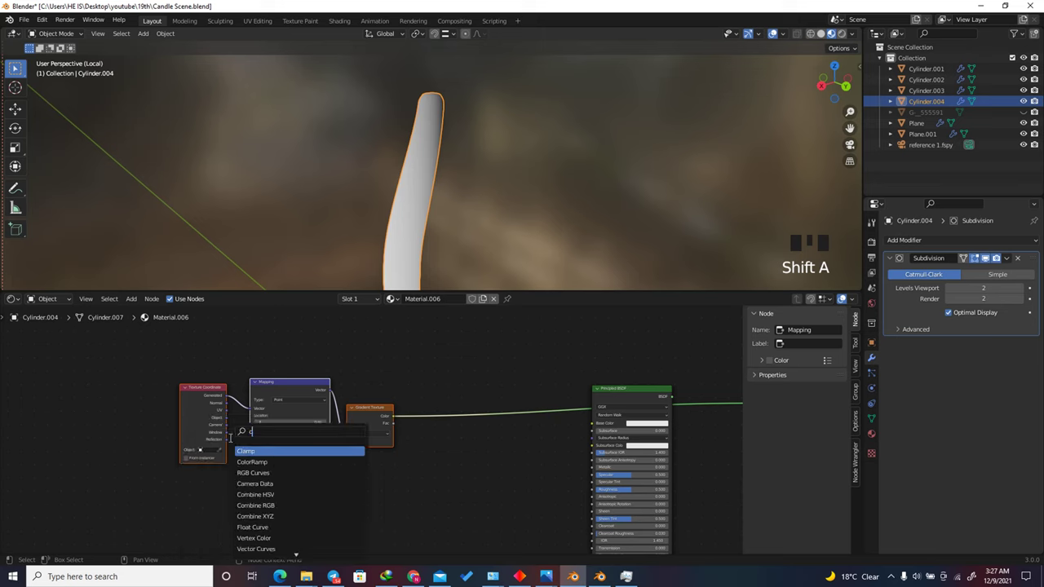
{"action": "type", "text": "colo"}
{"action": "key", "text": "Return"}
{"action": "left_click", "coordinate": [498, 386]}
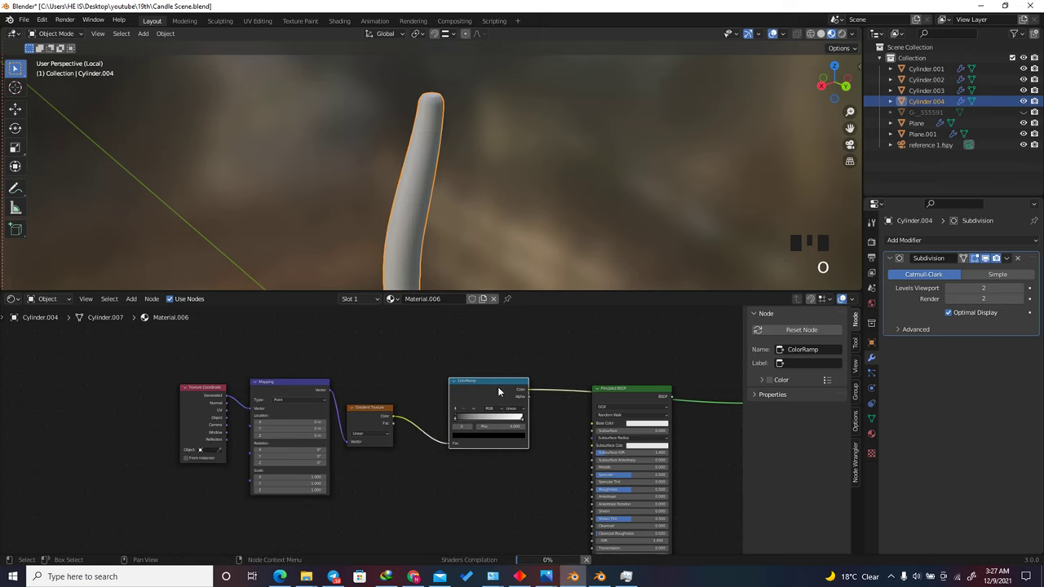
Step: Bring the ColorRamp's black and white stops close together, with the white stop at position 0.595
{"action": "scroll", "coordinate": [452, 426], "scroll_direction": "up", "scroll_amount": 7}
{"action": "mouse_move", "coordinate": [428, 438]}
{"action": "left_mouse_down"}
{"action": "mouse_move", "coordinate": [458, 440]}
{"action": "mouse_move", "coordinate": [398, 448]}
{"action": "mouse_move", "coordinate": [497, 436]}
{"action": "mouse_move", "coordinate": [473, 433]}
{"action": "left_mouse_up"}
{"action": "scroll", "coordinate": [615, 398], "scroll_direction": "down", "scroll_amount": 5}
{"action": "scroll", "coordinate": [318, 367], "scroll_direction": "up", "scroll_amount": 6}
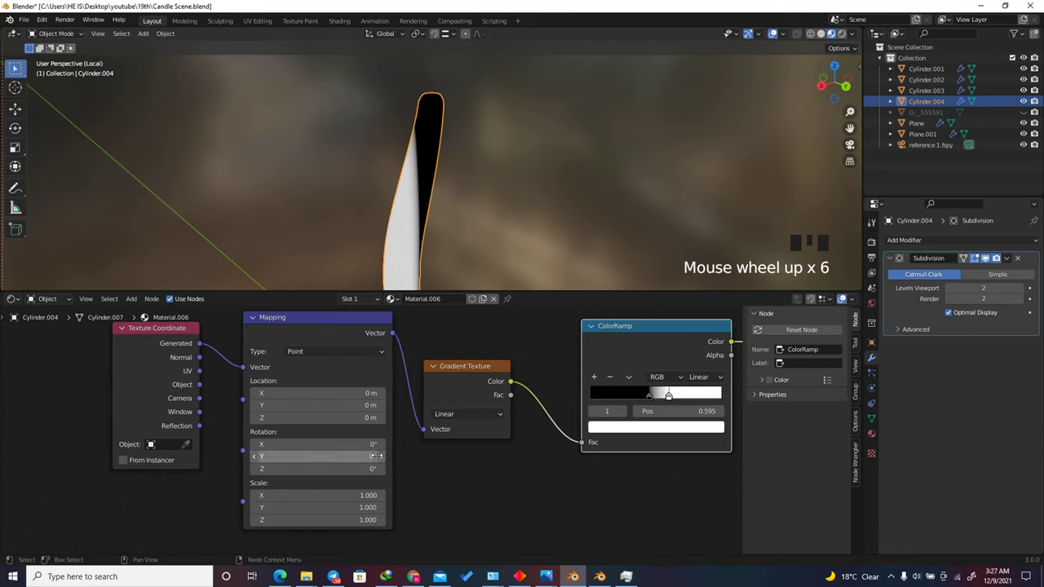
Step: Adjust the Mapping node's rotation to about 102° on Y and -8.2° on Z so the gradient runs along the wick
{"action": "left_click_drag", "start_coordinate": [325, 455], "coordinate": [302, 455]}
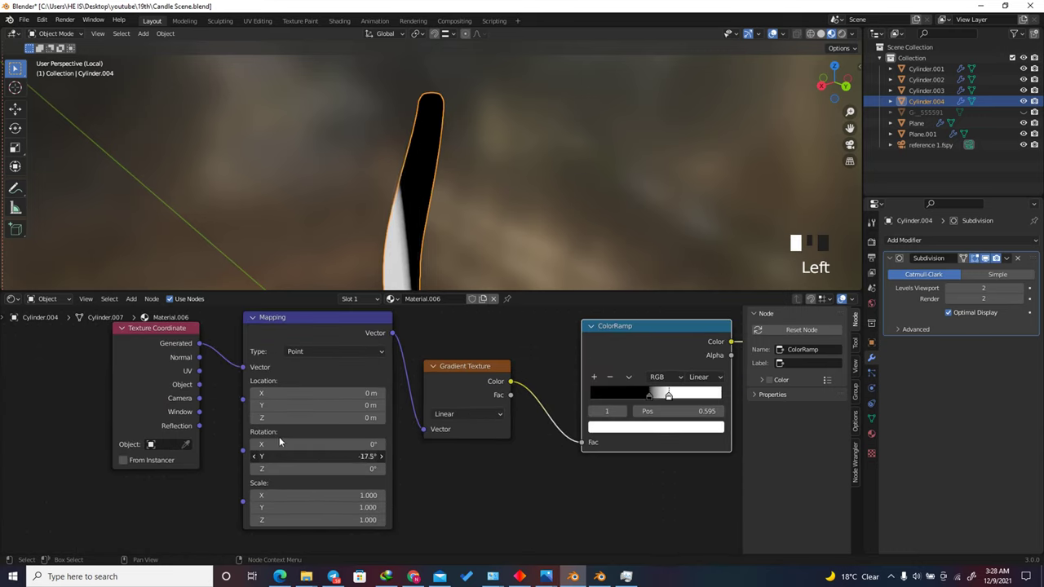
{"action": "key", "text": "ctrl+z"}
{"action": "scroll", "coordinate": [505, 136], "scroll_direction": "down", "scroll_amount": 4}
{"action": "scroll", "coordinate": [580, 152], "scroll_direction": "up", "scroll_amount": 2}
{"action": "left_click_drag", "start_coordinate": [833, 84], "coordinate": [505, 107]}
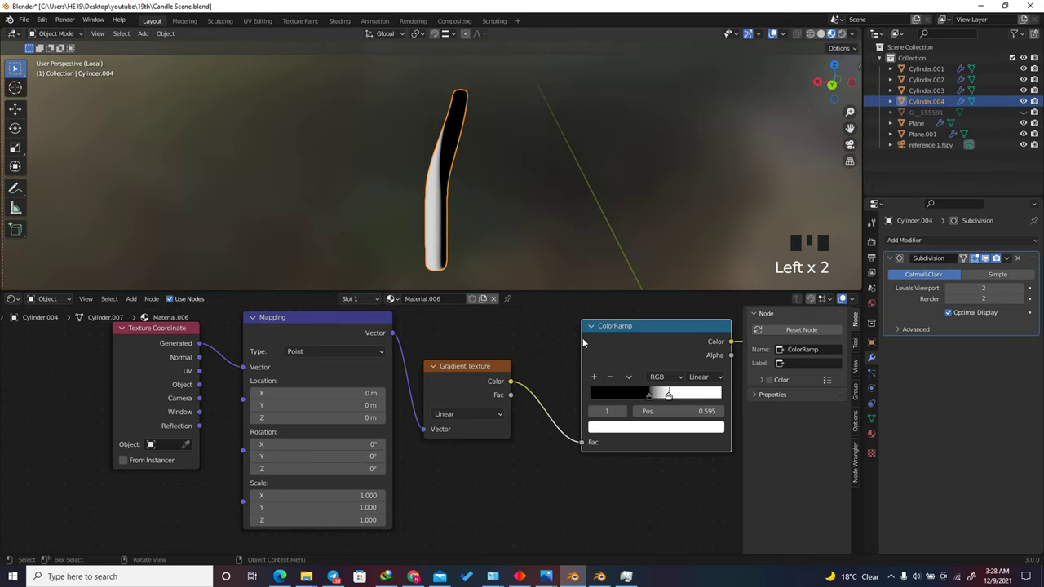
{"action": "scroll", "coordinate": [374, 496], "scroll_direction": "up", "scroll_amount": 4}
{"action": "left_click_drag", "start_coordinate": [318, 445], "coordinate": [203, 441]}
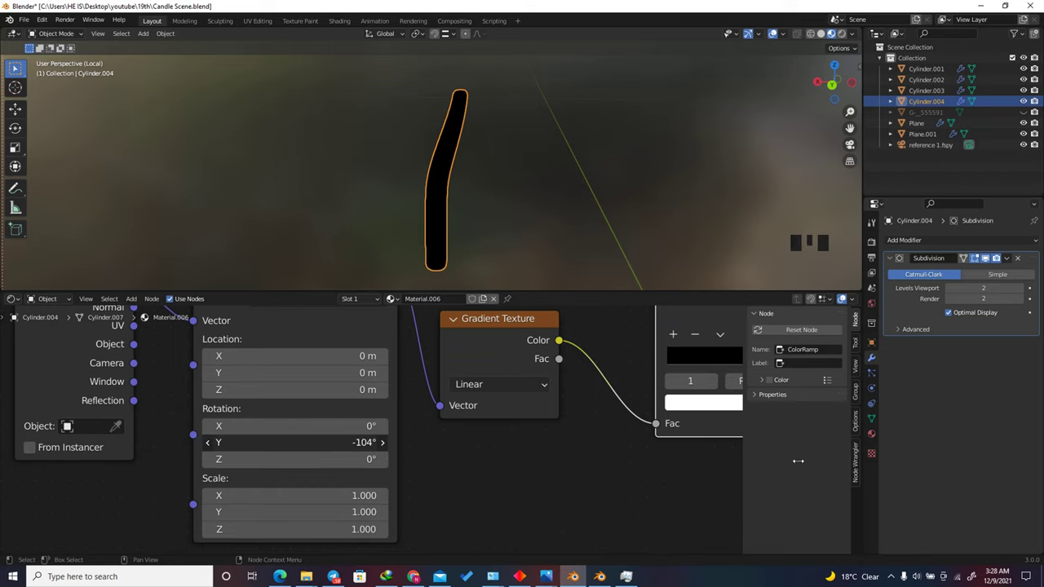
{"action": "left_click_drag", "start_coordinate": [294, 442], "coordinate": [375, 442]}
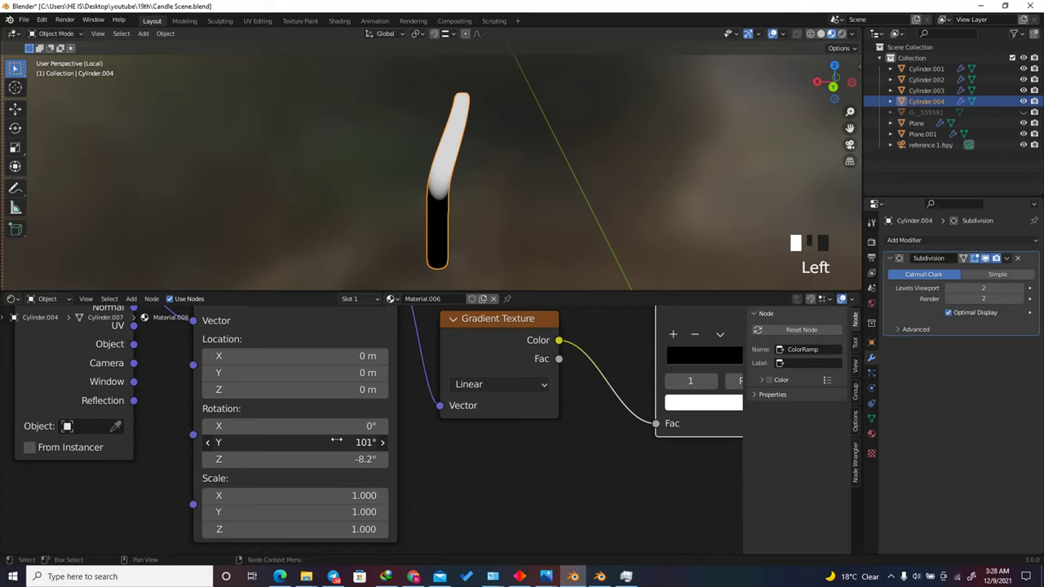
{"action": "key", "text": "Escape"}
{"action": "left_click_drag", "start_coordinate": [320, 442], "coordinate": [332, 442]}
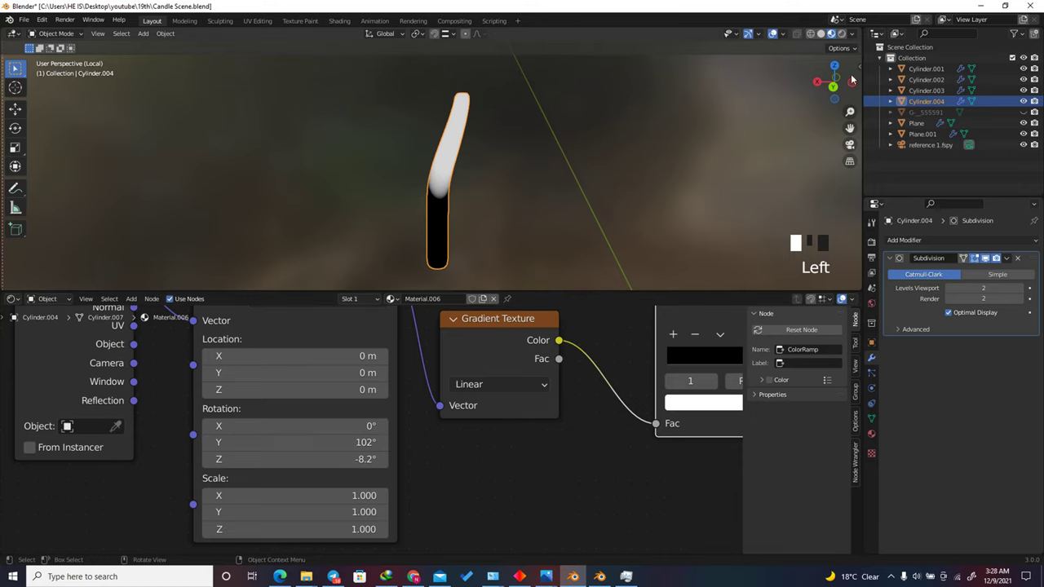
{"action": "left_click_drag", "start_coordinate": [852, 79], "coordinate": [825, 84]}
Step: Move the Principled BSDF node below the link to the Material Output and place a duplicate of it above the link
{"action": "scroll", "coordinate": [522, 400], "scroll_direction": "down", "scroll_amount": 5}
{"action": "left_click_drag", "start_coordinate": [562, 392], "coordinate": [551, 421]}
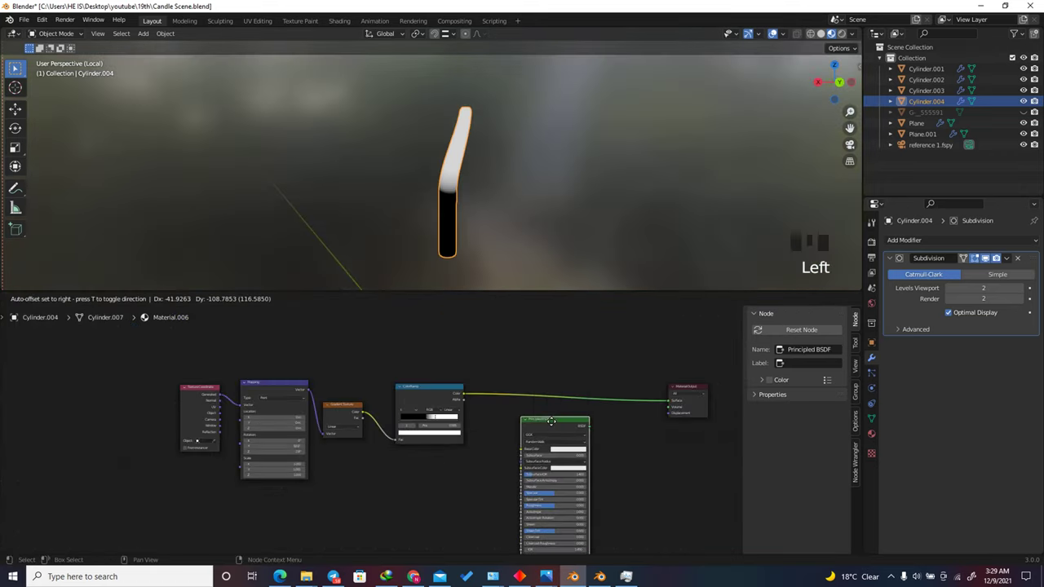
{"action": "scroll", "coordinate": [551, 421], "scroll_direction": "down", "scroll_amount": 5}
{"action": "left_click", "coordinate": [528, 424]}
{"action": "scroll", "coordinate": [528, 424], "scroll_direction": "down", "scroll_amount": 4}
{"action": "key", "text": "shift+d"}
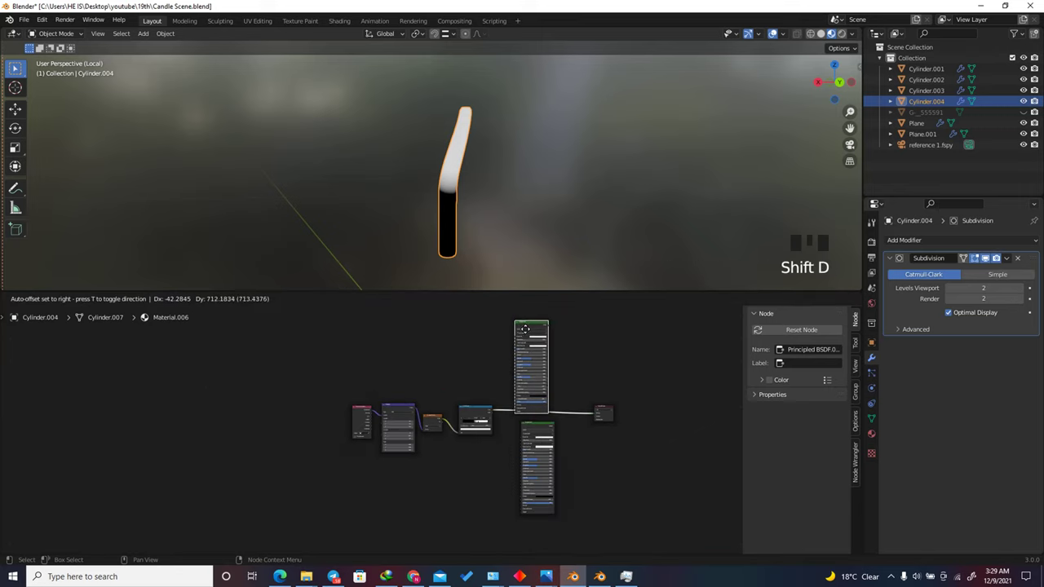
{"action": "left_click", "coordinate": [525, 329]}
Step: Move the Material Output node farther away from the two Principled BSDF nodes
{"action": "scroll", "coordinate": [614, 412], "scroll_direction": "up", "scroll_amount": 2}
{"action": "left_click", "coordinate": [615, 412]}
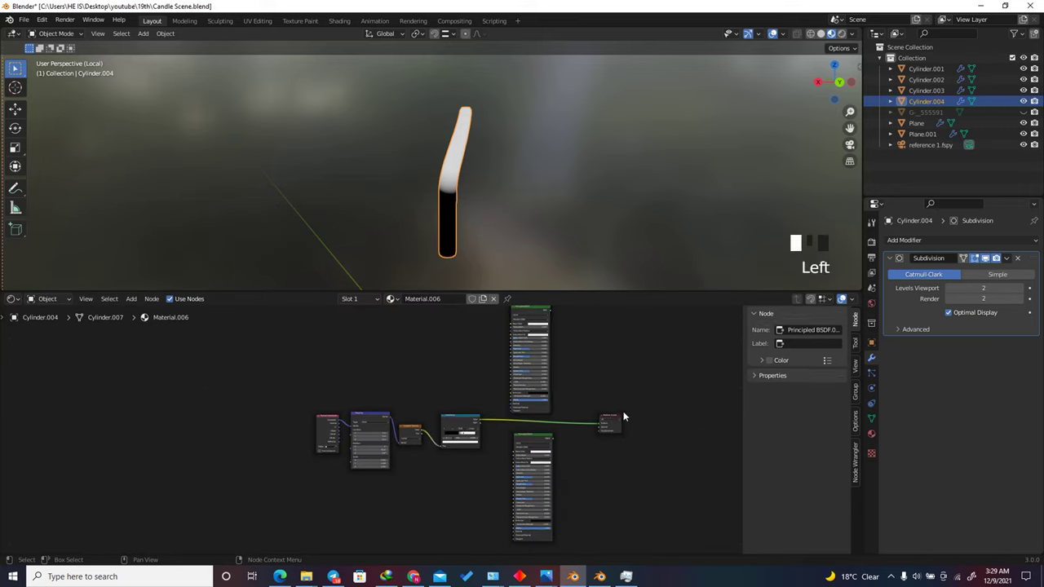
{"action": "left_click", "coordinate": [615, 413]}
{"action": "left_click_drag", "start_coordinate": [610, 421], "coordinate": [677, 420]}
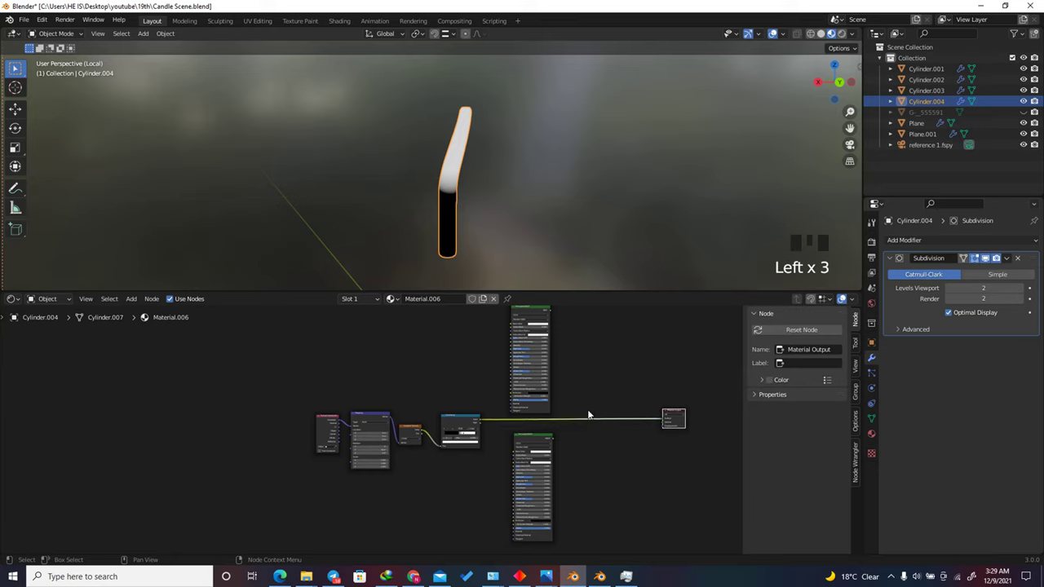
{"action": "key", "text": "shift+a"}
{"action": "left_click", "coordinate": [571, 407]}
{"action": "type", "text": "co"}
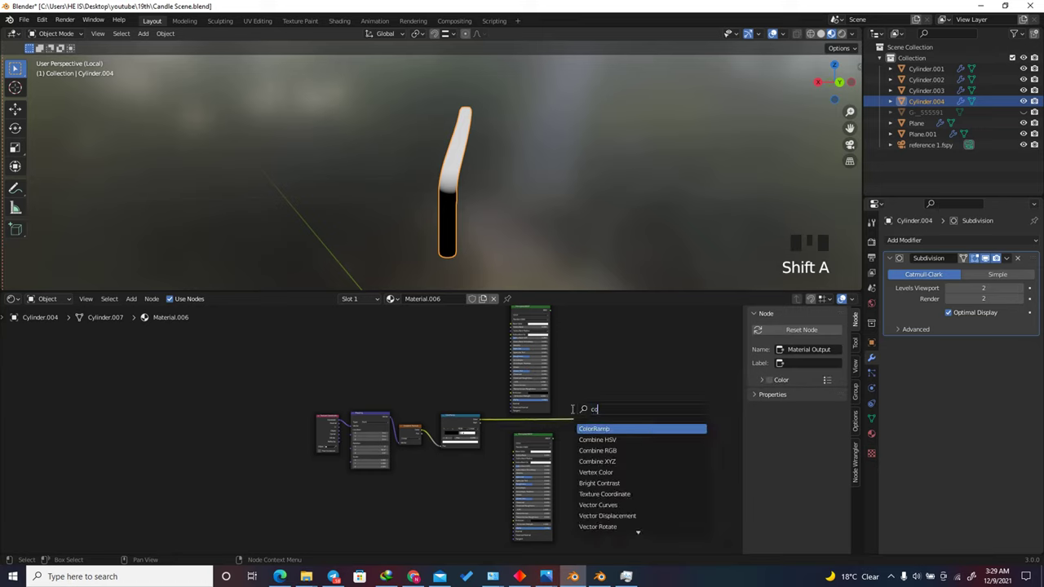
{"action": "type", "text": "lorr"}
{"action": "key", "text": "Escape"}
Step: Insert a Mix Shader node on the link between the ColorRamp and the Material Output
{"action": "key", "text": "shift+a"}
{"action": "left_click", "coordinate": [565, 406]}
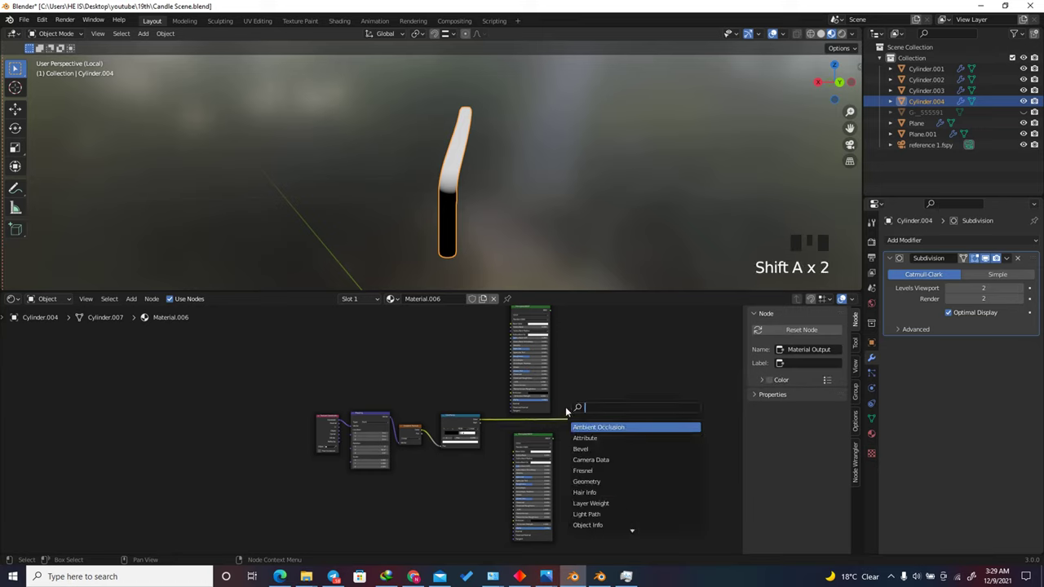
{"action": "type", "text": "mix"}
{"action": "left_click", "coordinate": [604, 436]}
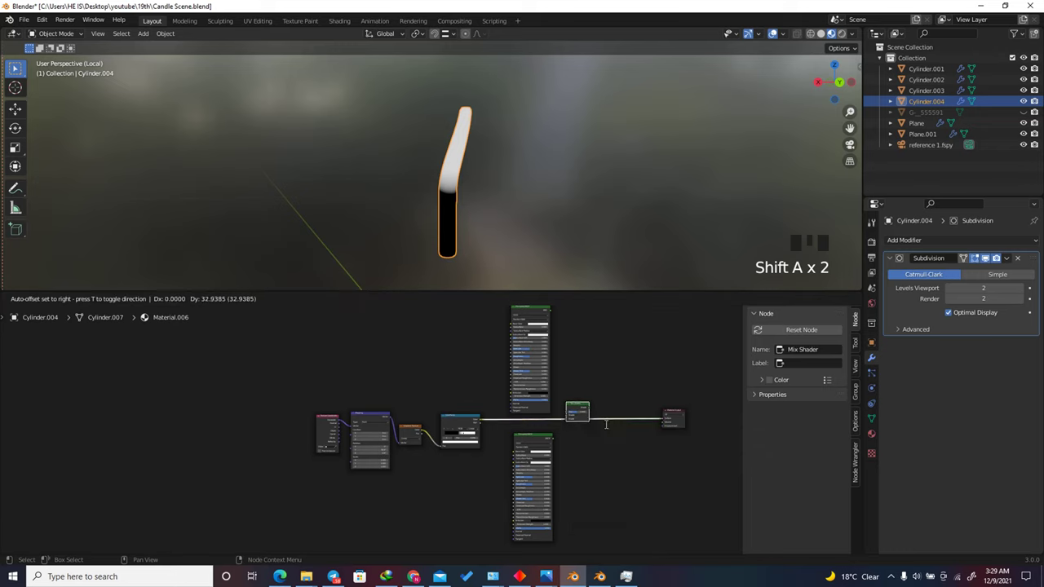
{"action": "left_click", "coordinate": [601, 417]}
Step: Connect both Principled BSDFs to the Mix Shader's Shader inputs, the upper one first, and the ColorRamp's Color to its Fac
{"action": "scroll", "coordinate": [512, 455], "scroll_direction": "up", "scroll_amount": 9}
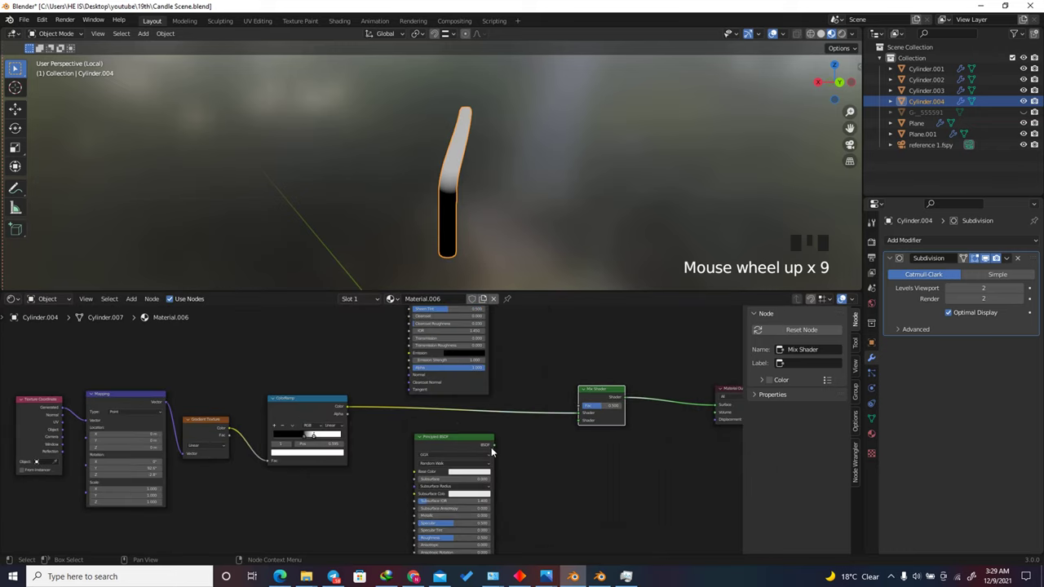
{"action": "left_click_drag", "start_coordinate": [494, 444], "coordinate": [574, 423]}
{"action": "scroll", "coordinate": [547, 416], "scroll_direction": "down", "scroll_amount": 9}
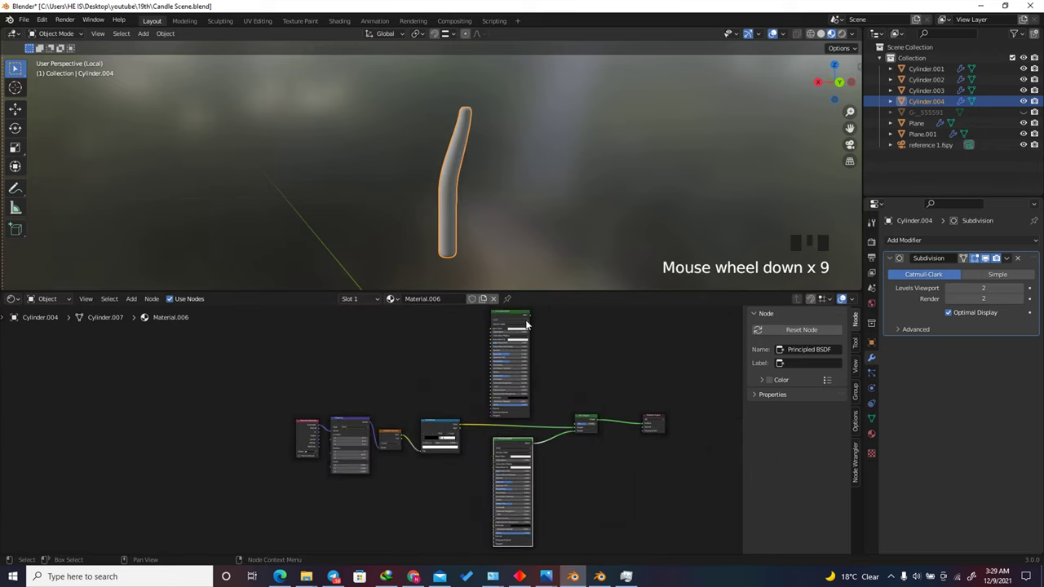
{"action": "left_click_drag", "start_coordinate": [530, 317], "coordinate": [574, 425]}
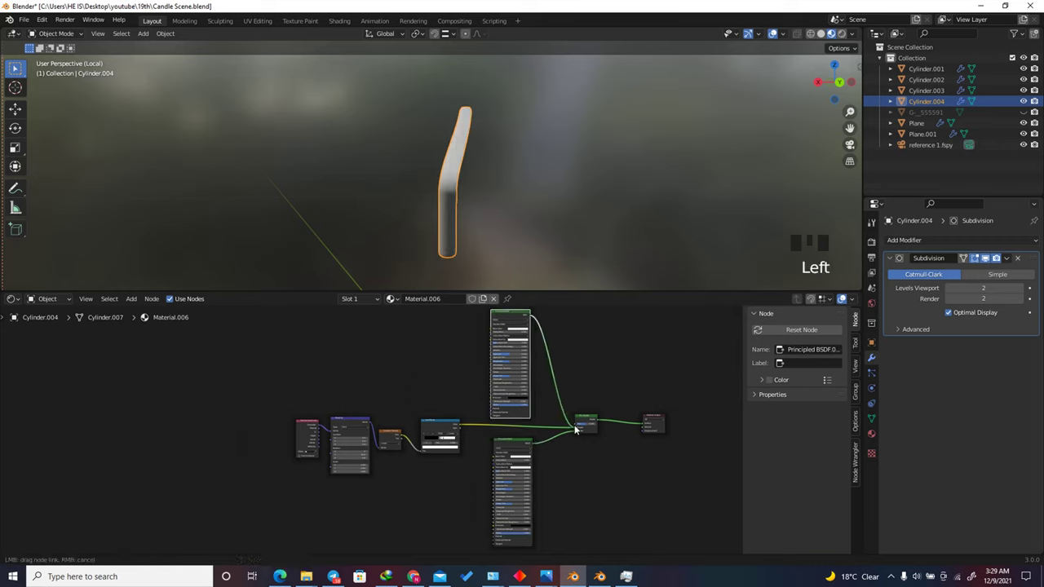
{"action": "scroll", "coordinate": [553, 430], "scroll_direction": "up", "scroll_amount": 7}
{"action": "left_click_drag", "start_coordinate": [391, 423], "coordinate": [544, 434]}
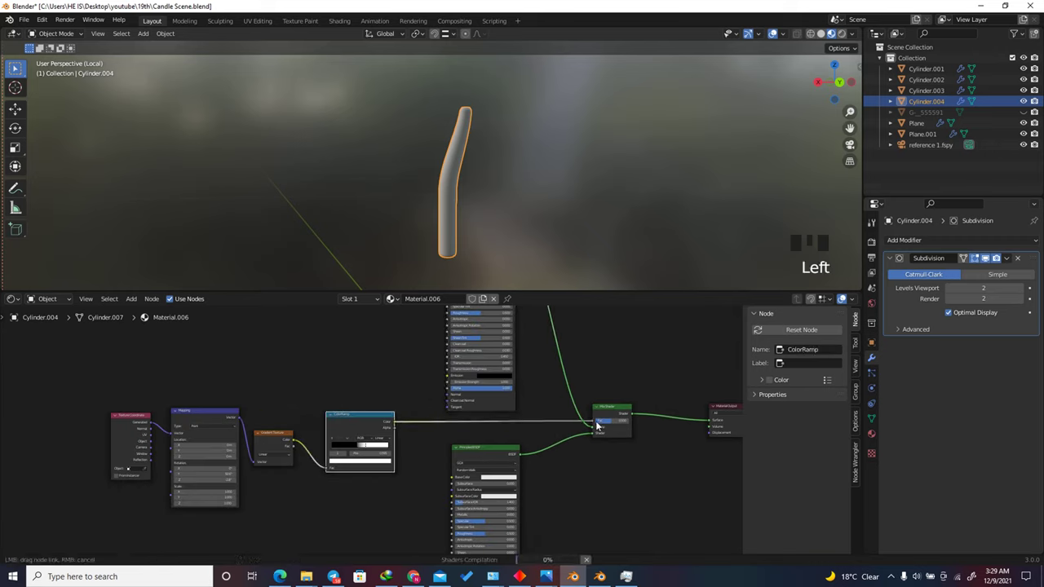
Step: Set the lower Principled BSDF's Base Color to black
{"action": "scroll", "coordinate": [534, 470], "scroll_direction": "down", "scroll_amount": 6}
{"action": "scroll", "coordinate": [522, 351], "scroll_direction": "up", "scroll_amount": 9}
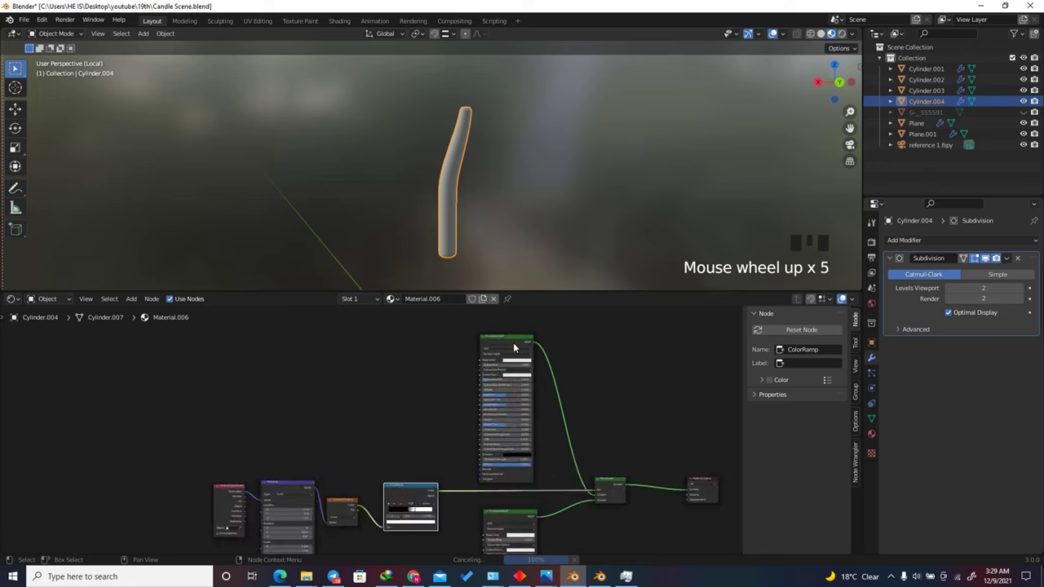
{"action": "scroll", "coordinate": [571, 363], "scroll_direction": "down", "scroll_amount": 6}
{"action": "scroll", "coordinate": [587, 375], "scroll_direction": "up", "scroll_amount": 15}
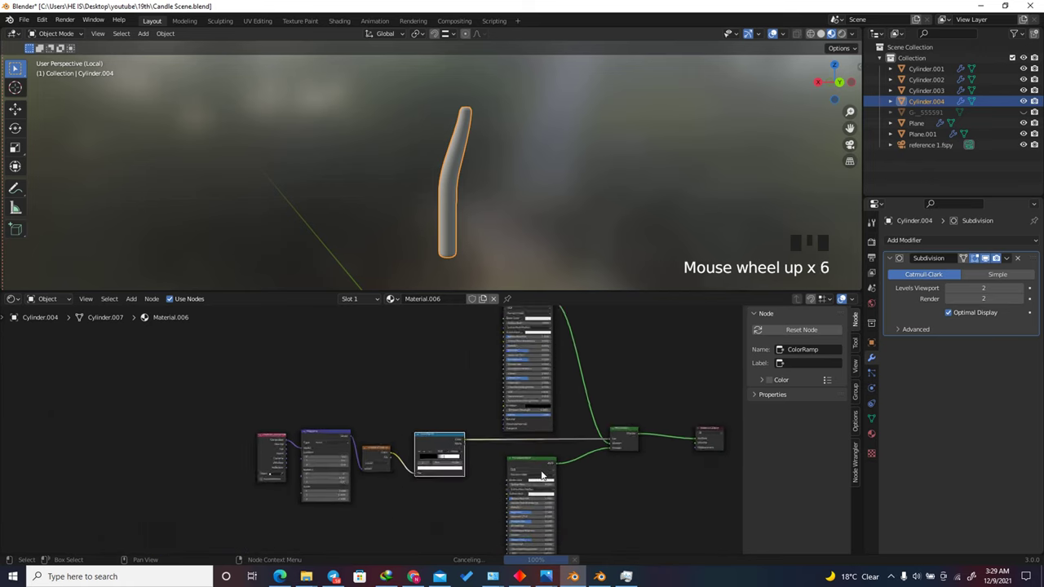
{"action": "left_click", "coordinate": [568, 433]}
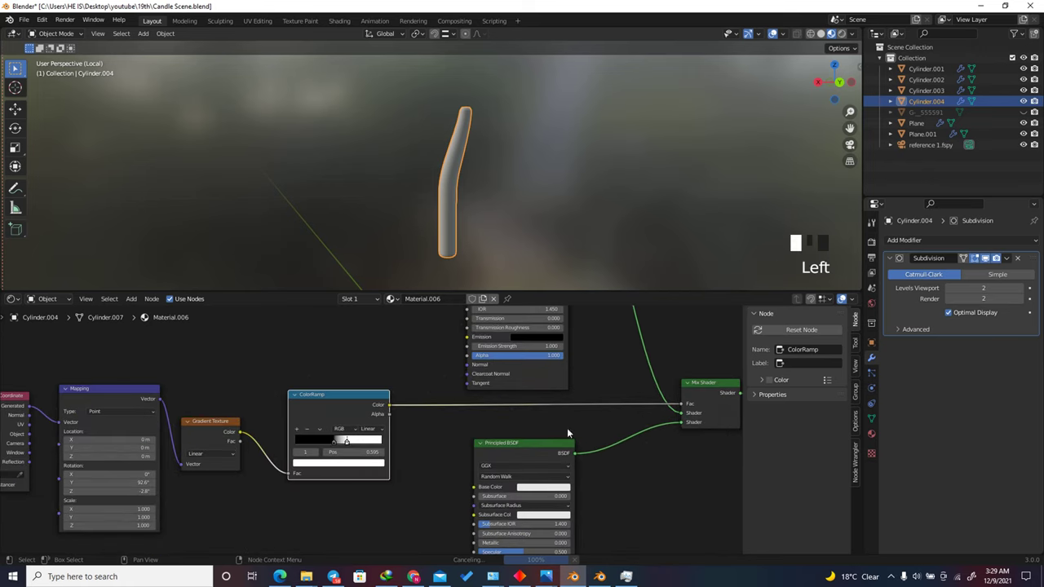
{"action": "left_click", "coordinate": [545, 488]}
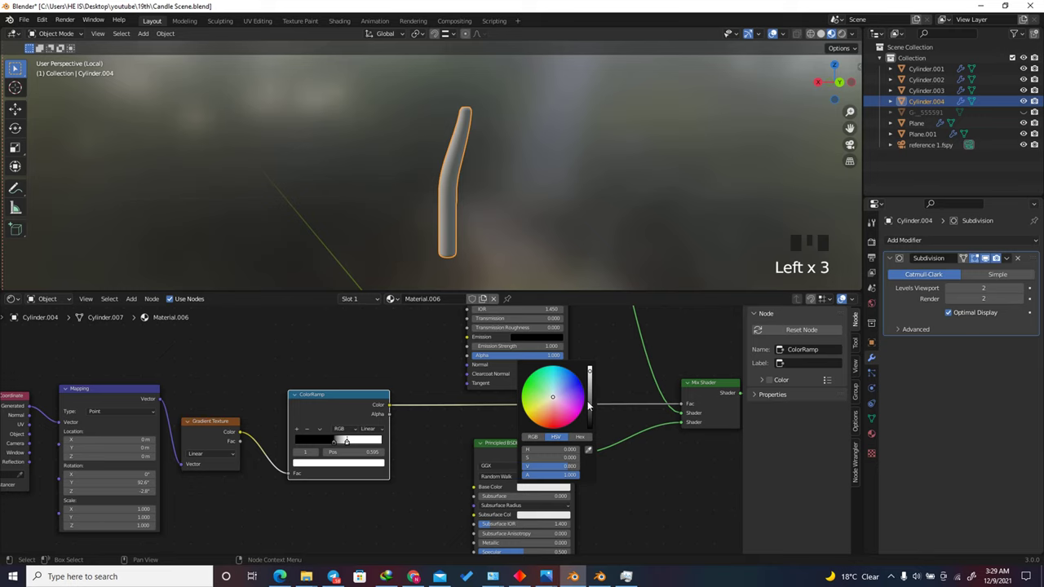
{"action": "left_click_drag", "start_coordinate": [589, 405], "coordinate": [590, 427]}
{"action": "left_click", "coordinate": [631, 480]}
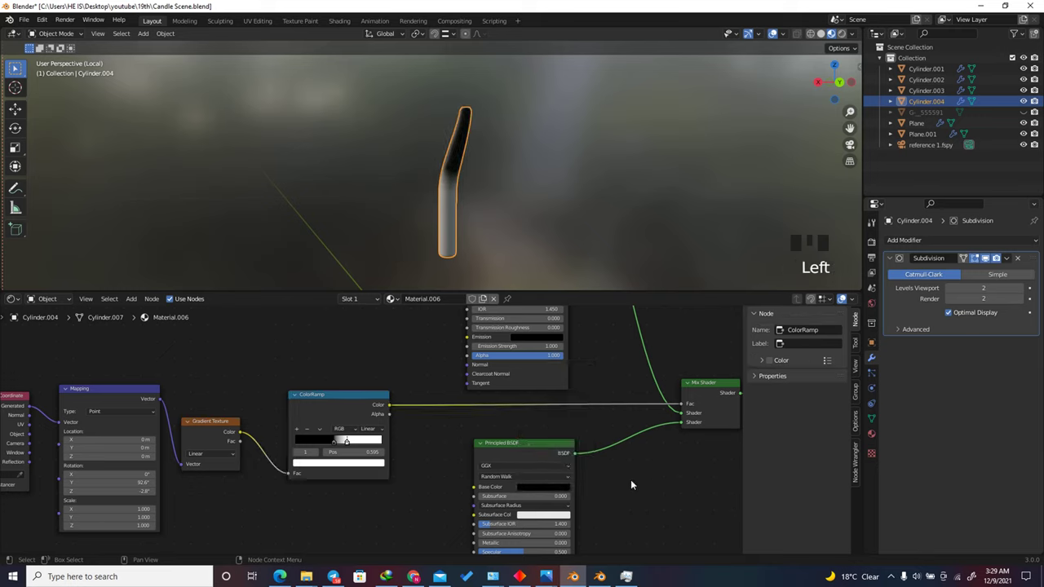
Step: Shift both ColorRamp stops toward the dark end, placing the black stop at position 0.409
{"action": "scroll", "coordinate": [473, 139], "scroll_direction": "down", "scroll_amount": 3}
{"action": "scroll", "coordinate": [477, 124], "scroll_direction": "up", "scroll_amount": 3}
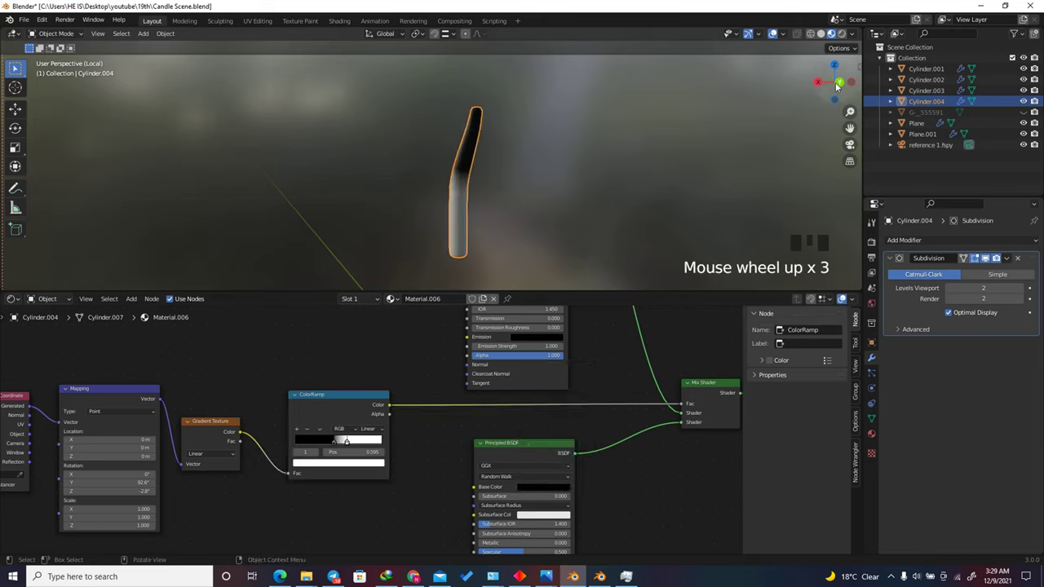
{"action": "left_click_drag", "start_coordinate": [836, 88], "coordinate": [558, 151]}
{"action": "scroll", "coordinate": [424, 397], "scroll_direction": "down", "scroll_amount": 20}
{"action": "scroll", "coordinate": [490, 116], "scroll_direction": "up", "scroll_amount": 4}
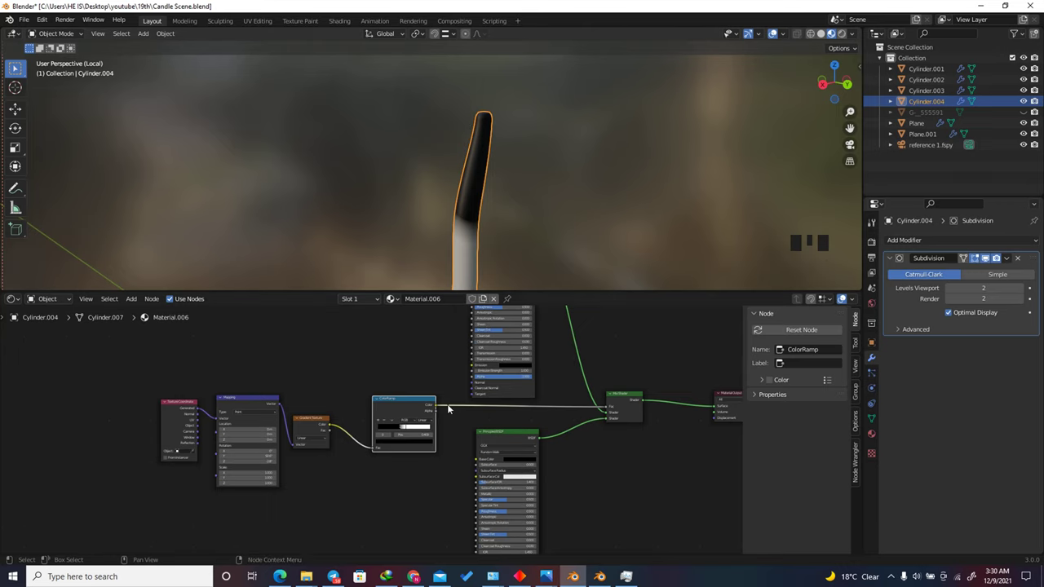
Step: Move the Material Output farther away and insert a duplicate of the Mix Shader on the link before it
{"action": "scroll", "coordinate": [432, 430], "scroll_direction": "down", "scroll_amount": 11}
{"action": "scroll", "coordinate": [415, 456], "scroll_direction": "up", "scroll_amount": 6}
{"action": "left_click_drag", "start_coordinate": [620, 444], "coordinate": [705, 442]}
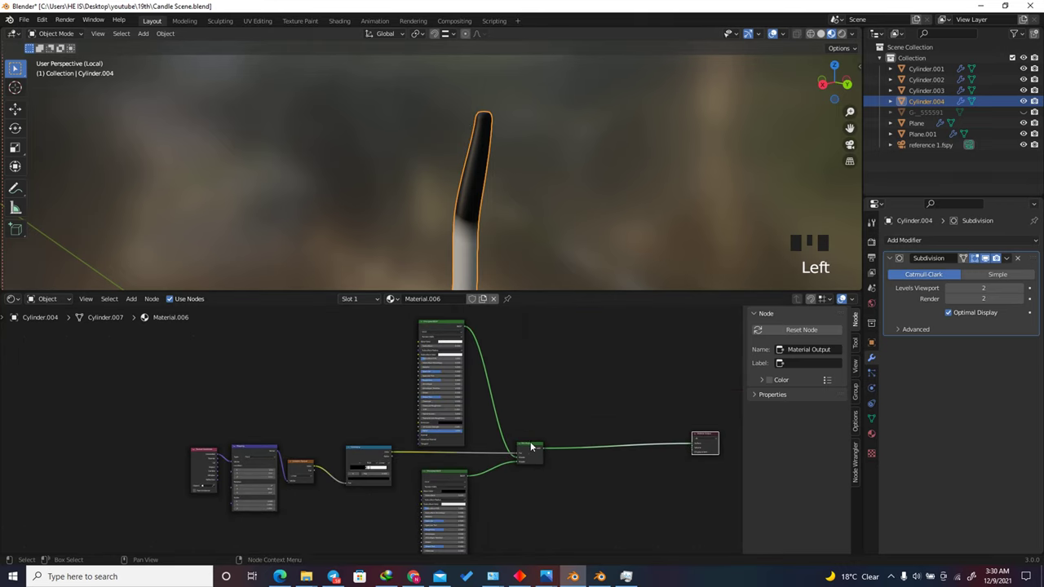
{"action": "left_click", "coordinate": [531, 447]}
{"action": "key", "text": "shift+d"}
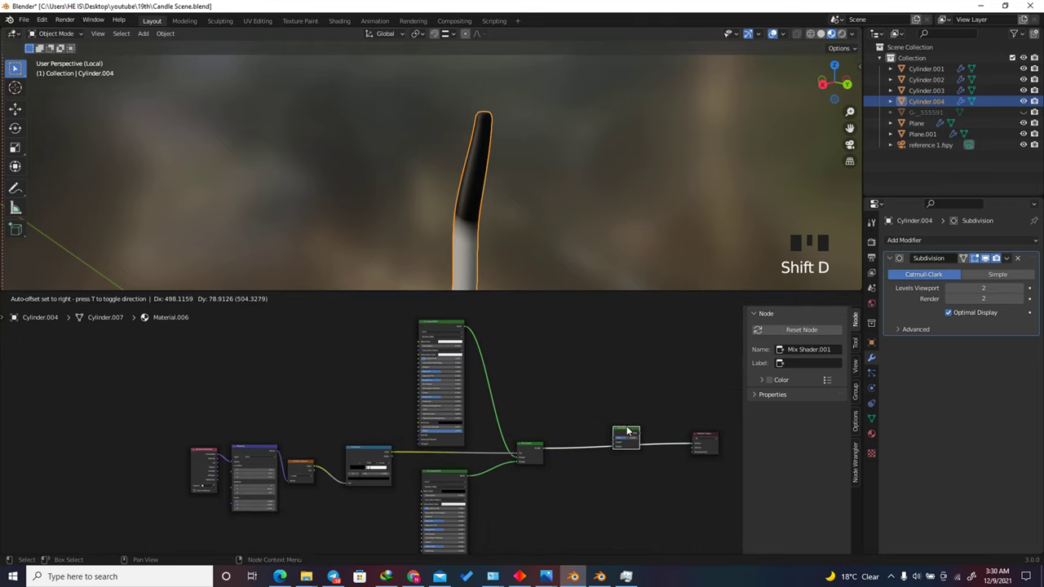
{"action": "left_click", "coordinate": [626, 432]}
Step: Duplicate the Texture Coordinate, Mapping, Gradient Texture and ColorRamp chain and place the copy above the original nodes
{"action": "left_click_drag", "start_coordinate": [388, 390], "coordinate": [221, 511]}
{"action": "scroll", "coordinate": [228, 508], "scroll_direction": "down", "scroll_amount": 1}
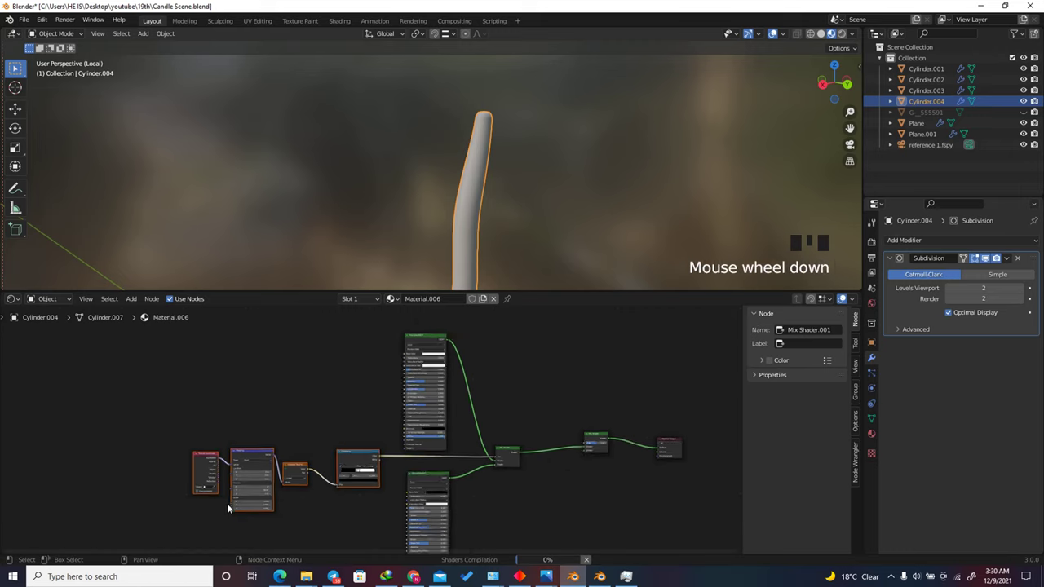
{"action": "scroll", "coordinate": [228, 508], "scroll_direction": "down", "scroll_amount": 6}
{"action": "key", "text": "shift+d"}
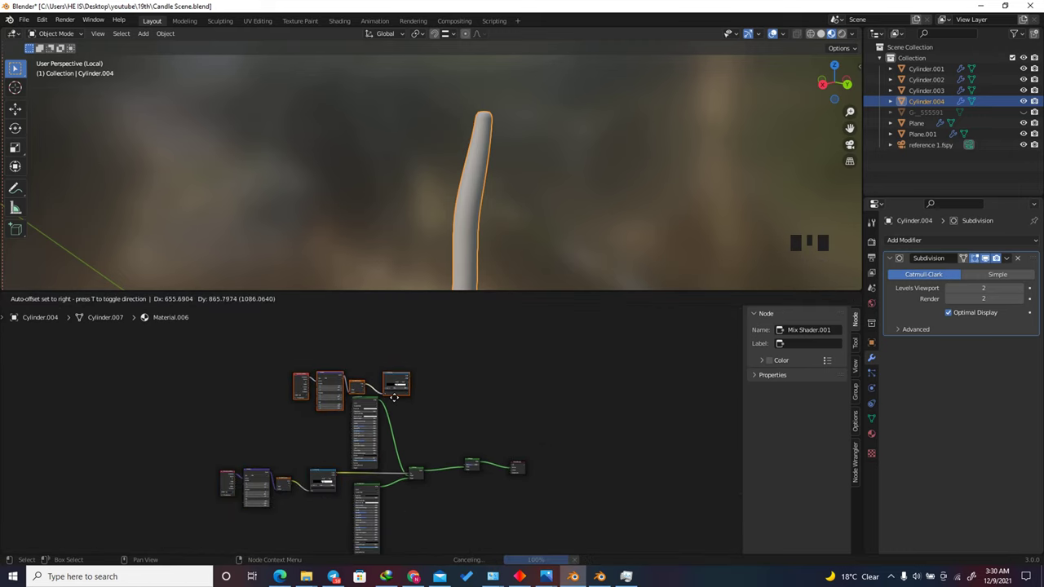
{"action": "left_click", "coordinate": [394, 397]}
{"action": "scroll", "coordinate": [397, 399], "scroll_direction": "up", "scroll_amount": 20}
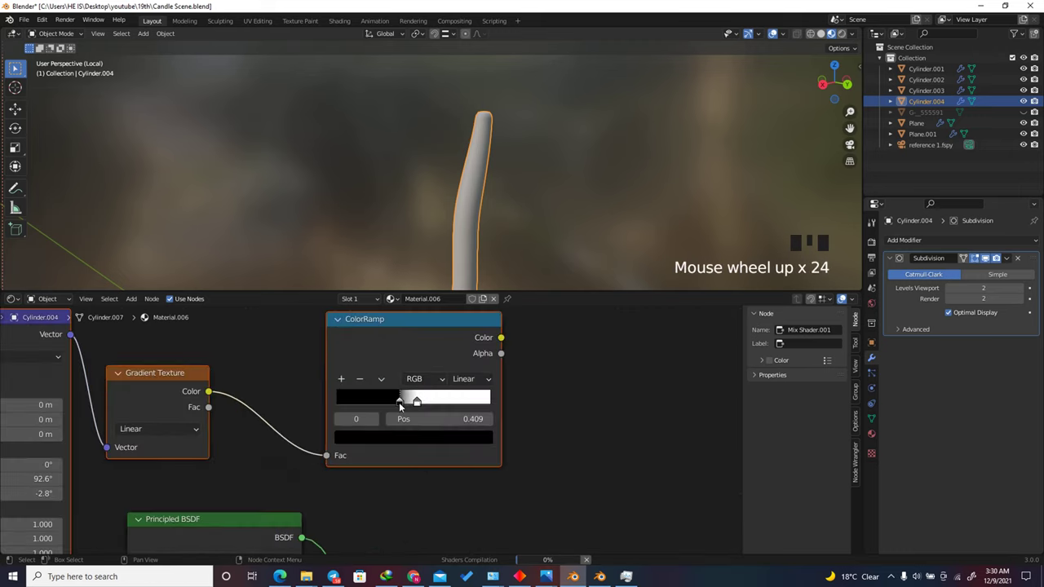
Step: Reverse the copied ColorRamp by moving the black stop to the far end and placing the white stop at 0.705
{"action": "left_click", "coordinate": [447, 415]}
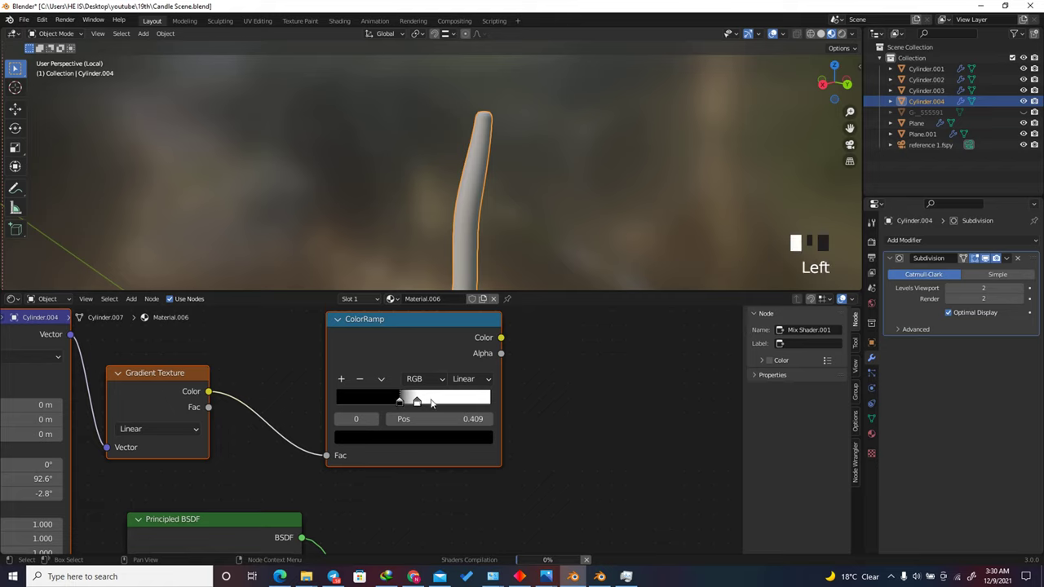
{"action": "left_click_drag", "start_coordinate": [400, 398], "coordinate": [489, 399]}
{"action": "left_click", "coordinate": [416, 402]}
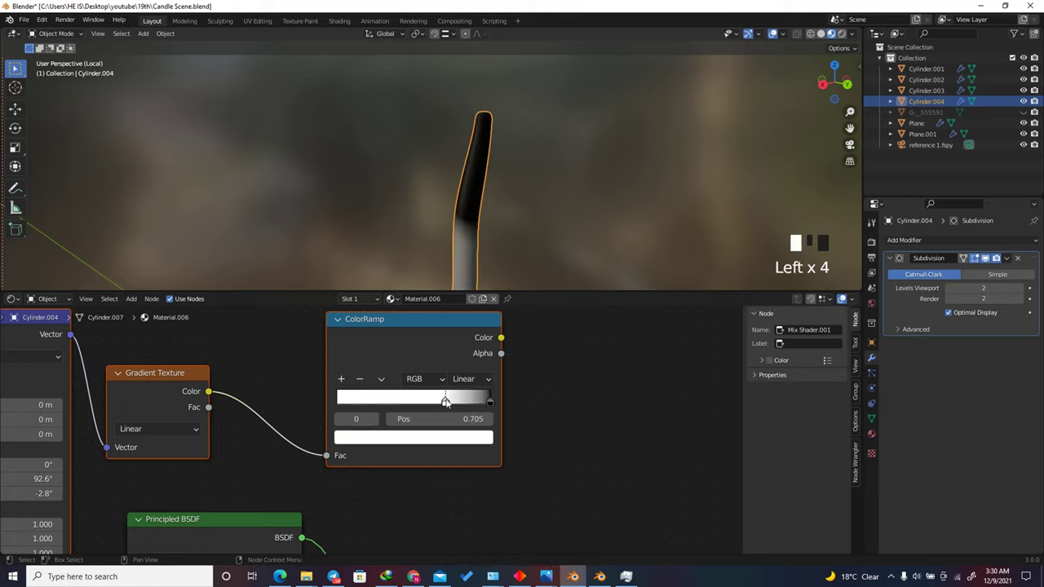
Step: Link the copied ColorRamp's Color output to the Fac input of the second Mix Shader
{"action": "scroll", "coordinate": [450, 359], "scroll_direction": "down", "scroll_amount": 17}
{"action": "scroll", "coordinate": [450, 354], "scroll_direction": "up", "scroll_amount": 2}
{"action": "left_click", "coordinate": [450, 354]}
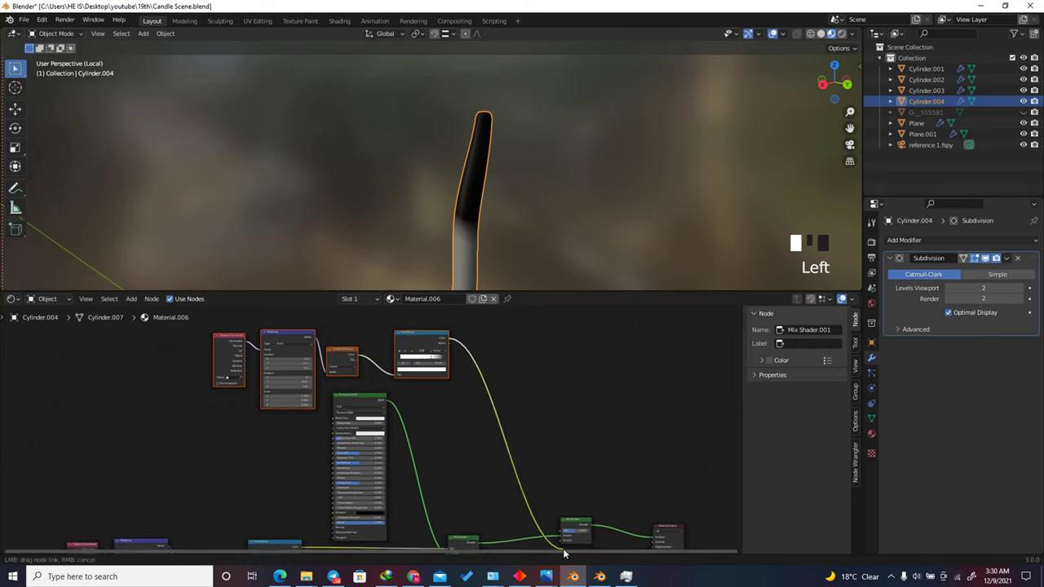
{"action": "scroll", "coordinate": [408, 473], "scroll_direction": "down", "scroll_amount": 6}
Step: Add an Emission shader and connect it to the first Shader input of the second Mix Shader
{"action": "key", "text": "shift+a"}
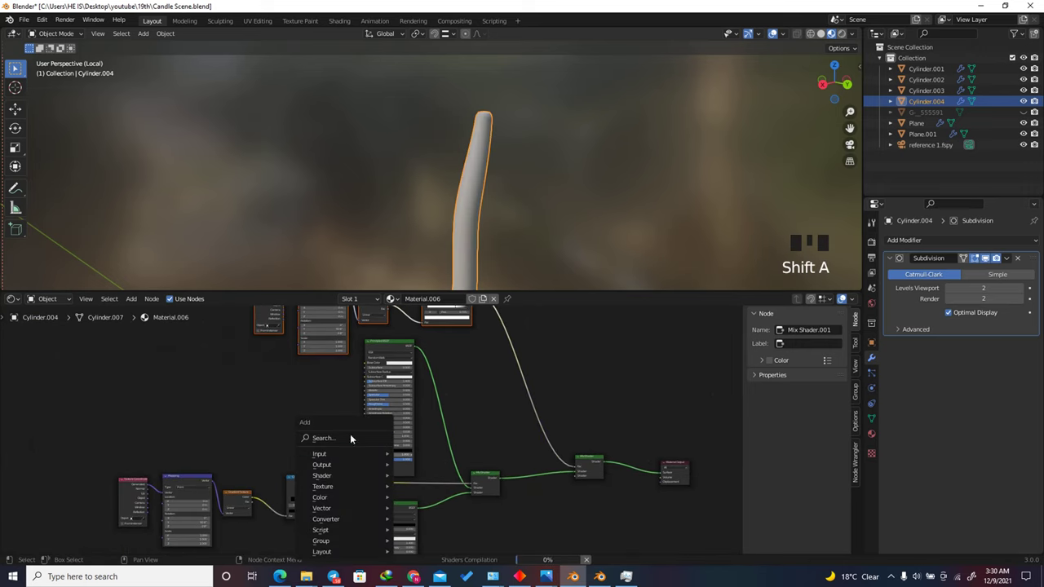
{"action": "type", "text": "em"}
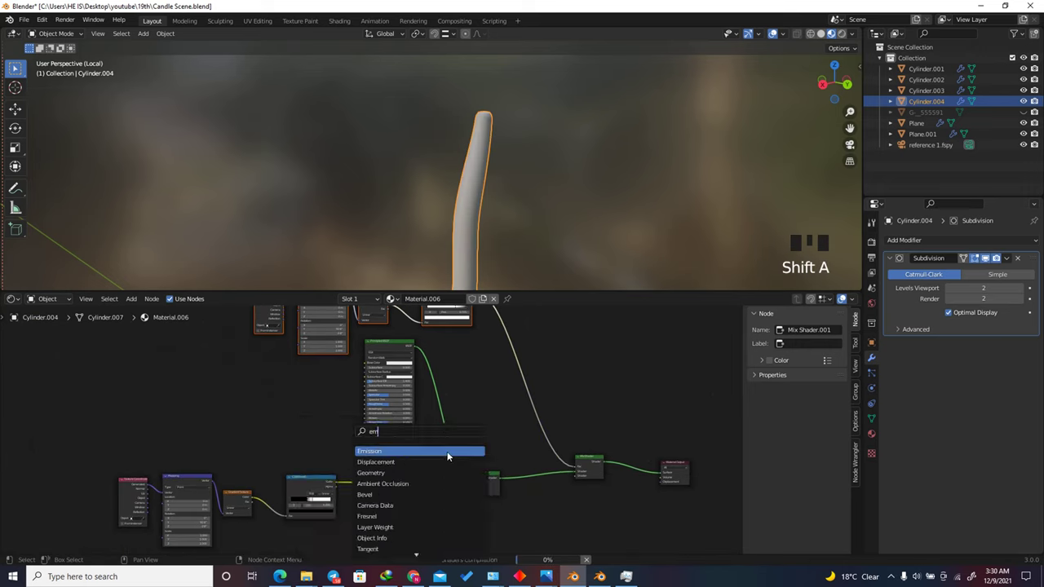
{"action": "left_click", "coordinate": [450, 451]}
{"action": "scroll", "coordinate": [534, 455], "scroll_direction": "up", "scroll_amount": 9}
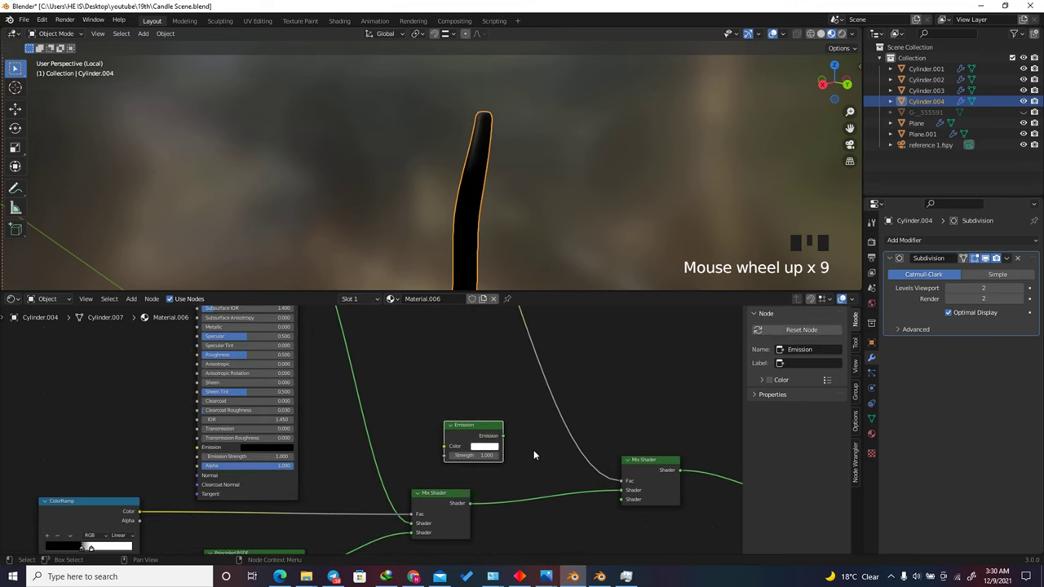
{"action": "left_click_drag", "start_coordinate": [505, 437], "coordinate": [628, 490]}
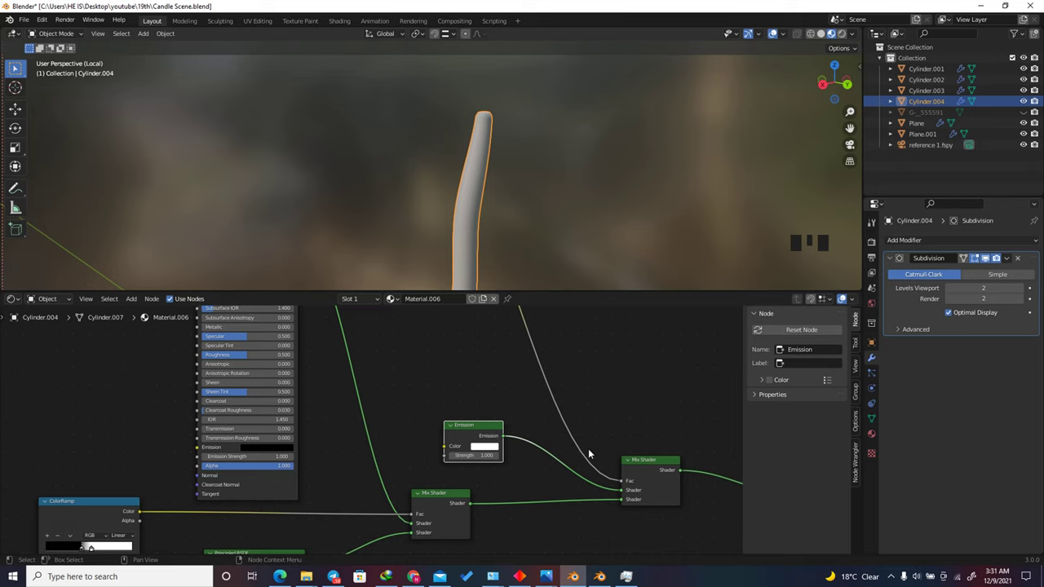
Step: Set the Emission shader's color to orange and raise its strength to 7.1
{"action": "scroll", "coordinate": [588, 449], "scroll_direction": "down", "scroll_amount": 2}
{"action": "scroll", "coordinate": [477, 207], "scroll_direction": "up", "scroll_amount": 1}
{"action": "scroll", "coordinate": [520, 140], "scroll_direction": "down", "scroll_amount": 3}
{"action": "scroll", "coordinate": [501, 196], "scroll_direction": "up", "scroll_amount": 4}
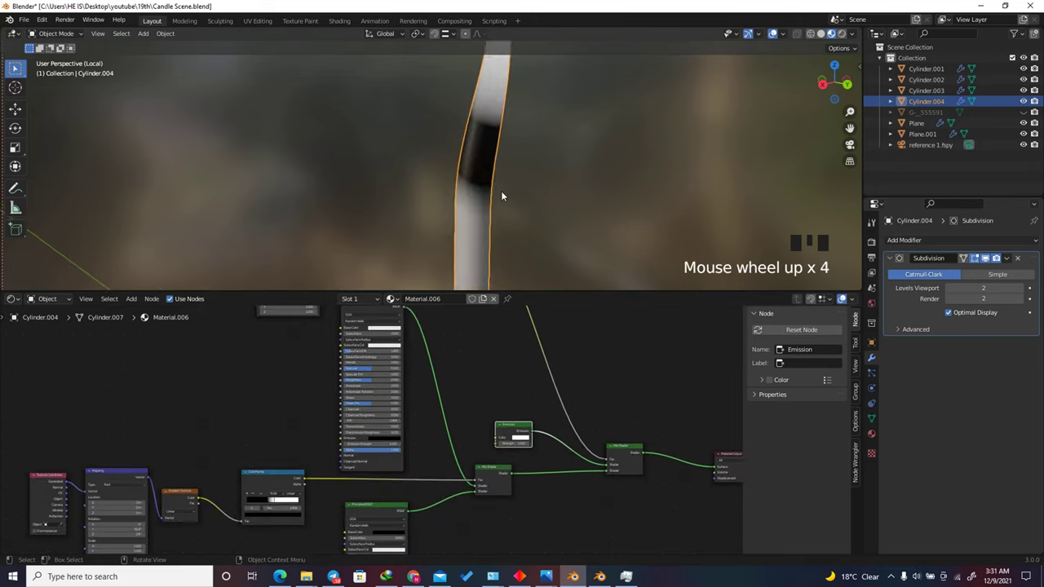
{"action": "scroll", "coordinate": [502, 233], "scroll_direction": "down", "scroll_amount": 2}
{"action": "scroll", "coordinate": [499, 220], "scroll_direction": "up", "scroll_amount": 2}
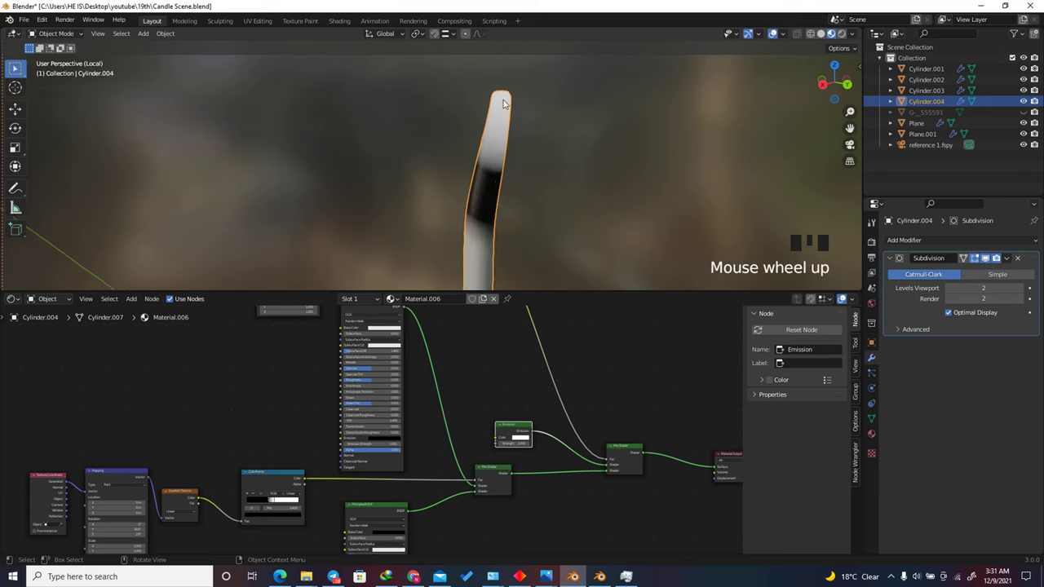
{"action": "scroll", "coordinate": [505, 415], "scroll_direction": "up", "scroll_amount": 6}
{"action": "scroll", "coordinate": [541, 430], "scroll_direction": "up", "scroll_amount": 4}
{"action": "left_click", "coordinate": [528, 463]}
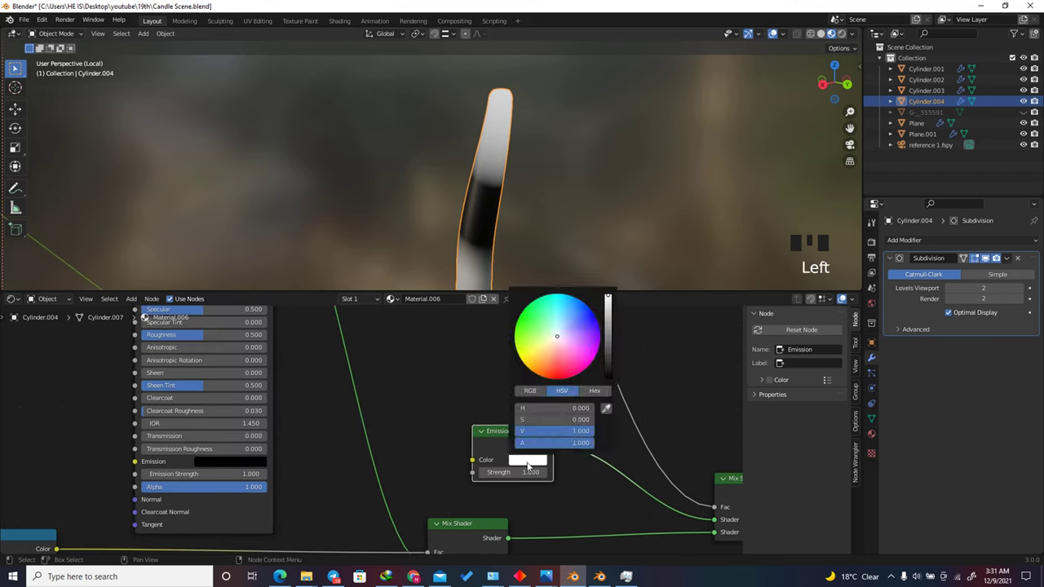
{"action": "left_click_drag", "start_coordinate": [551, 349], "coordinate": [545, 372]}
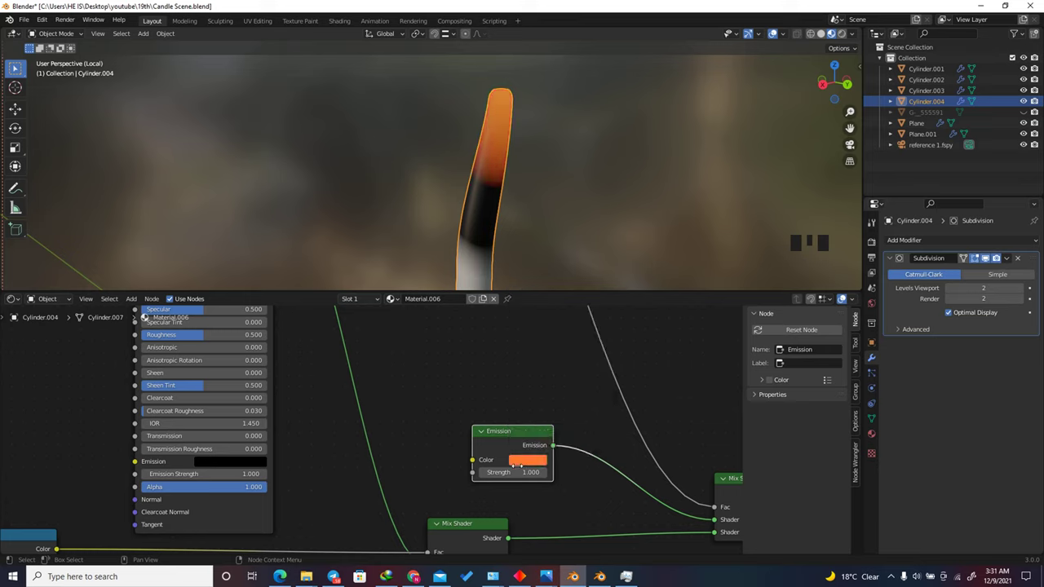
{"action": "left_click_drag", "start_coordinate": [519, 473], "coordinate": [560, 476]}
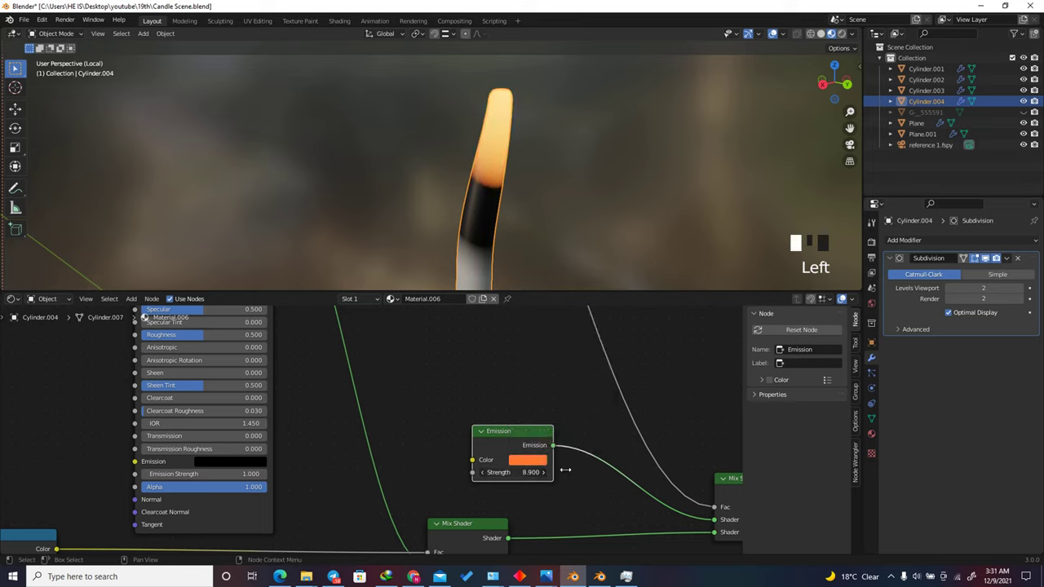
Step: Adjust both ColorRamps to shorten the glowing tip and lengthen the black section, placing the lower ramp's black stop at 0.255
{"action": "scroll", "coordinate": [660, 128], "scroll_direction": "down", "scroll_amount": 4}
{"action": "scroll", "coordinate": [593, 149], "scroll_direction": "up", "scroll_amount": 2}
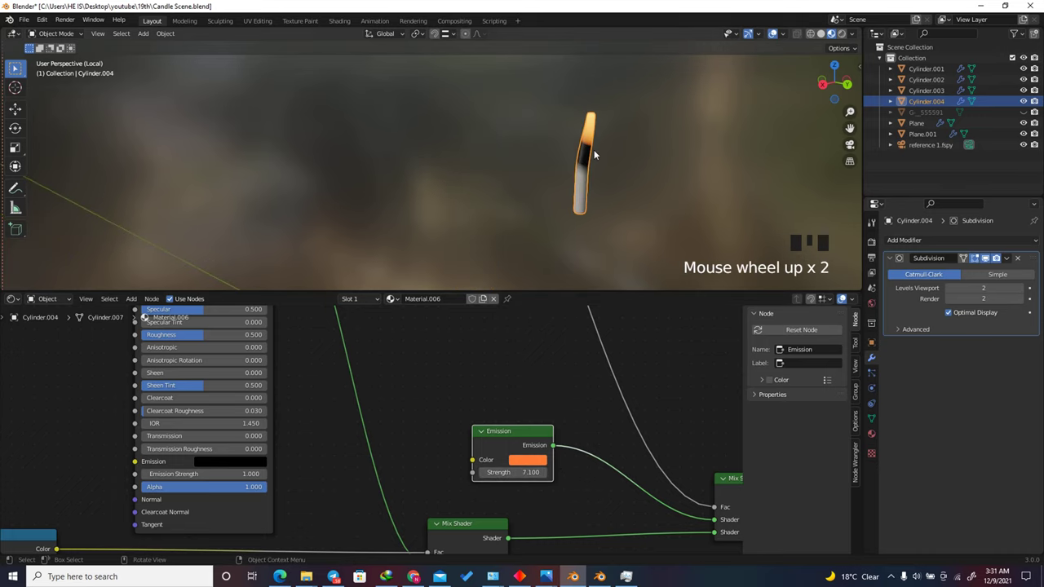
{"action": "scroll", "coordinate": [550, 343], "scroll_direction": "down", "scroll_amount": 10}
{"action": "scroll", "coordinate": [554, 440], "scroll_direction": "down", "scroll_amount": 5}
{"action": "scroll", "coordinate": [555, 440], "scroll_direction": "down", "scroll_amount": 8}
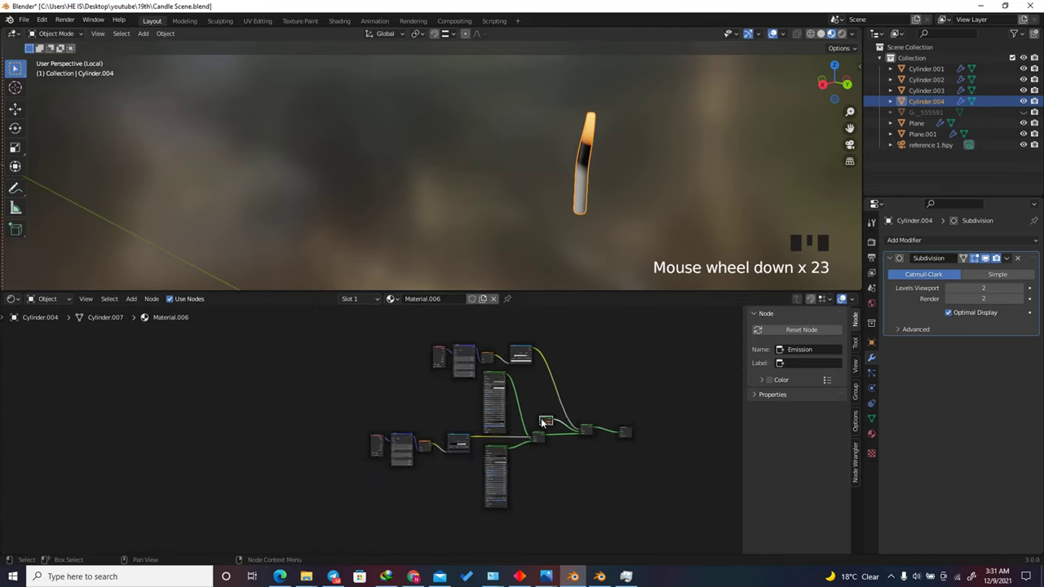
{"action": "scroll", "coordinate": [555, 440], "scroll_direction": "up", "scroll_amount": 11}
{"action": "scroll", "coordinate": [554, 441], "scroll_direction": "up", "scroll_amount": 2}
{"action": "scroll", "coordinate": [593, 130], "scroll_direction": "up", "scroll_amount": 2}
{"action": "scroll", "coordinate": [492, 338], "scroll_direction": "up", "scroll_amount": 16}
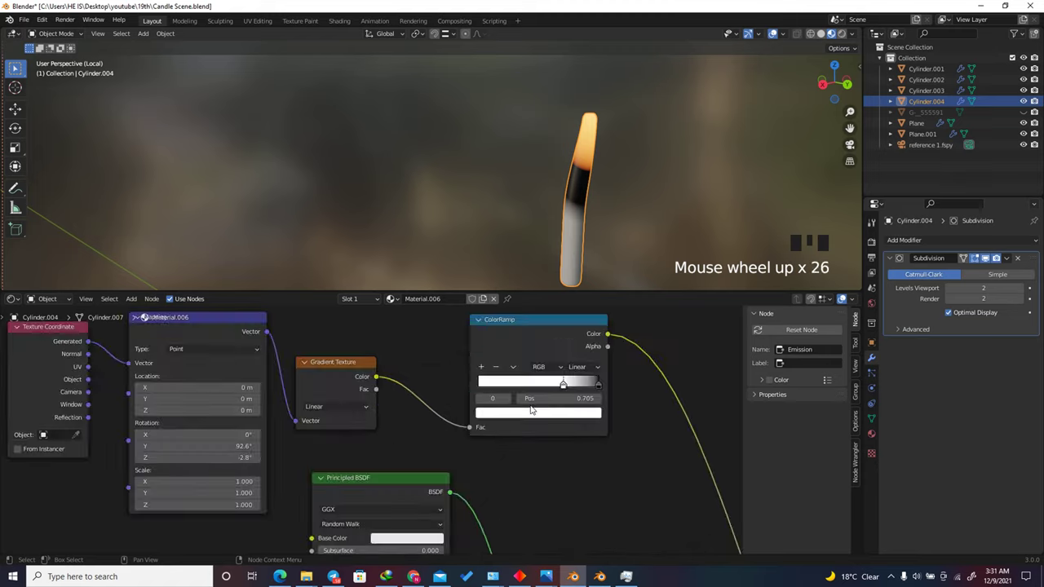
{"action": "left_click_drag", "start_coordinate": [571, 391], "coordinate": [586, 353]}
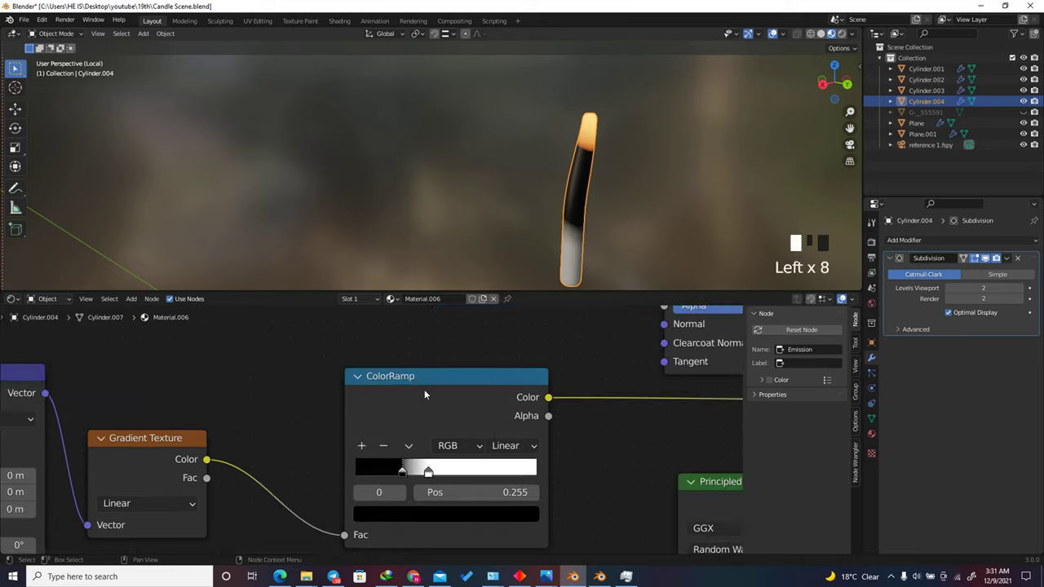
{"action": "scroll", "coordinate": [573, 175], "scroll_direction": "down", "scroll_amount": 3}
{"action": "scroll", "coordinate": [574, 175], "scroll_direction": "up", "scroll_amount": 5}
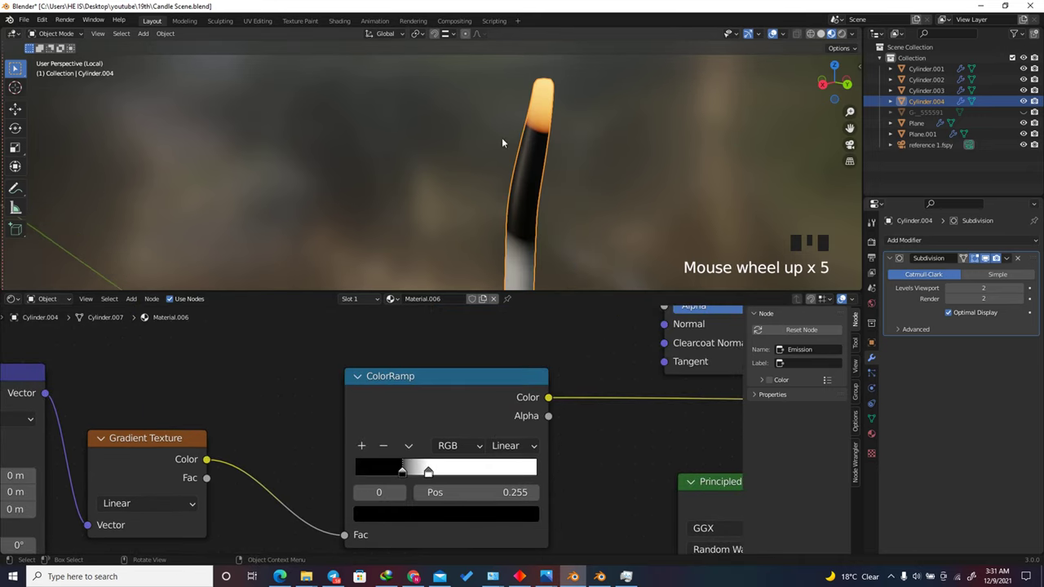
Step: Unlink the existing brush texture and create a new Clouds texture with size 0.08
{"action": "left_click", "coordinate": [870, 453]}
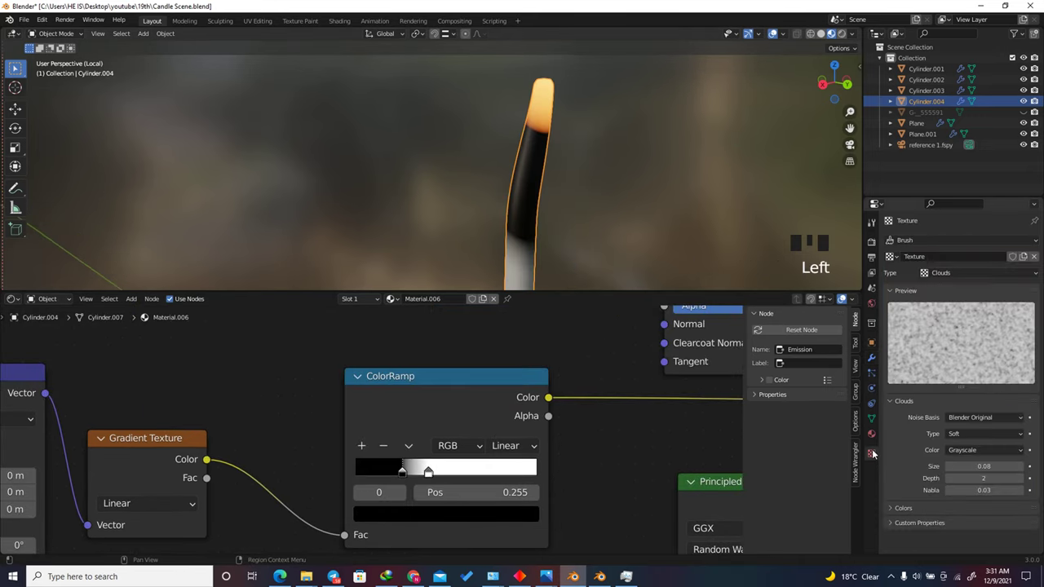
{"action": "left_click", "coordinate": [1032, 256]}
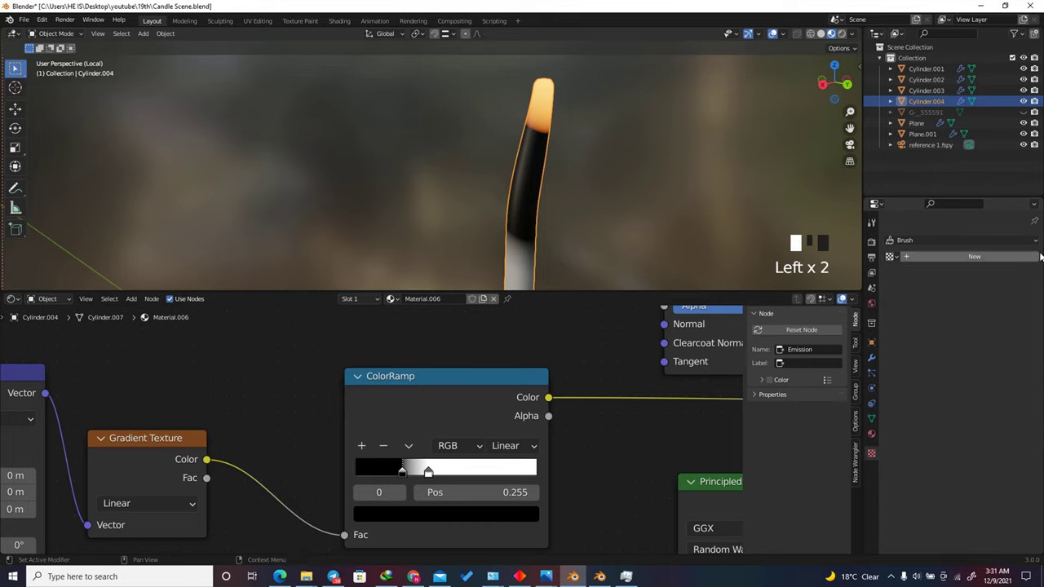
{"action": "left_click", "coordinate": [976, 258]}
{"action": "left_click", "coordinate": [961, 274]}
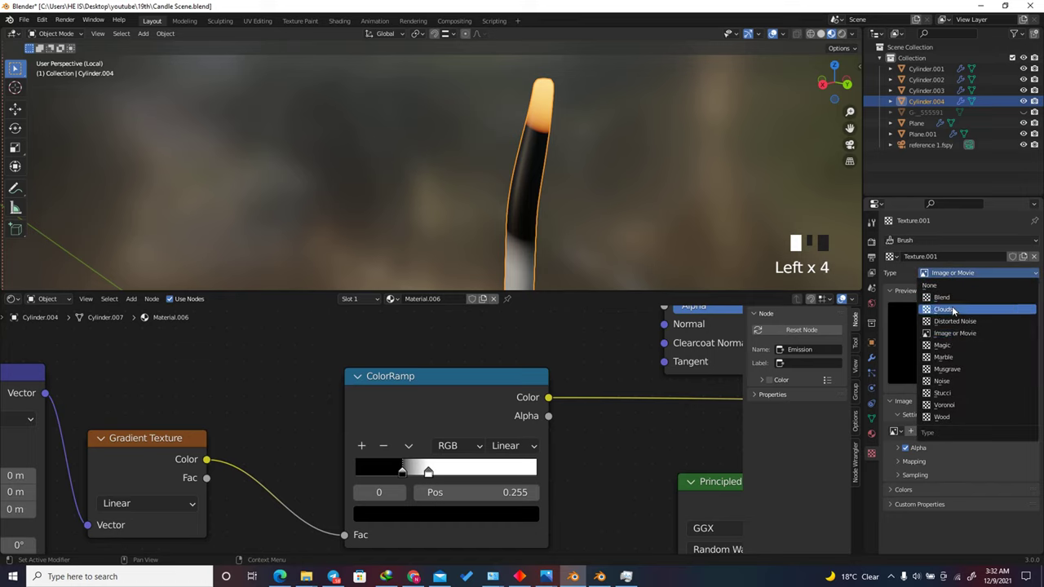
{"action": "left_click", "coordinate": [953, 310]}
{"action": "mouse_move", "coordinate": [983, 465]}
{"action": "left_mouse_down"}
{"action": "mouse_move", "coordinate": [966, 465]}
{"action": "mouse_move", "coordinate": [975, 466]}
{"action": "left_mouse_up"}
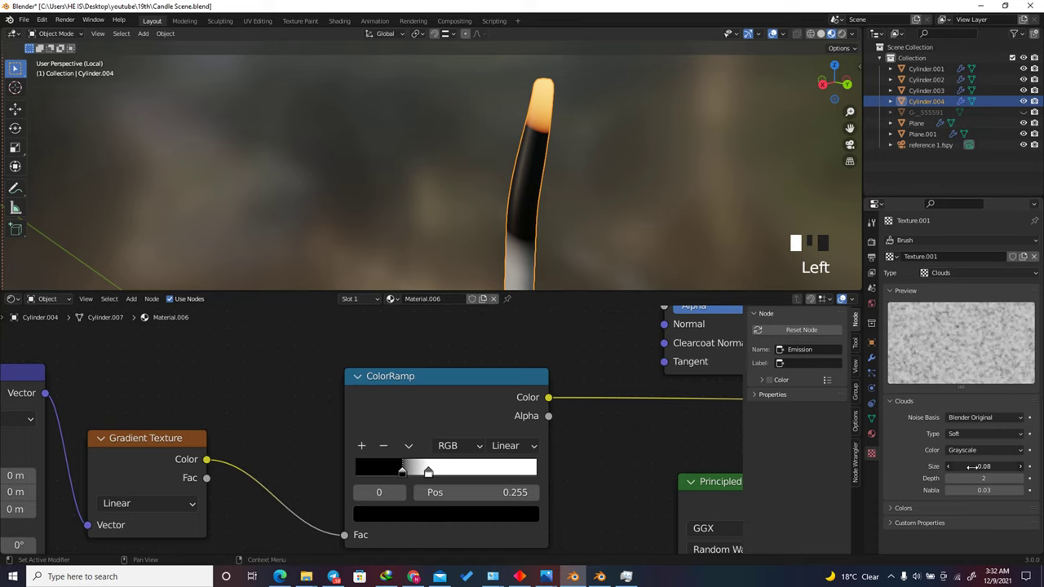
Step: Add a Displace modifier to the wick below its Subdivision modifier
{"action": "left_click", "coordinate": [871, 358]}
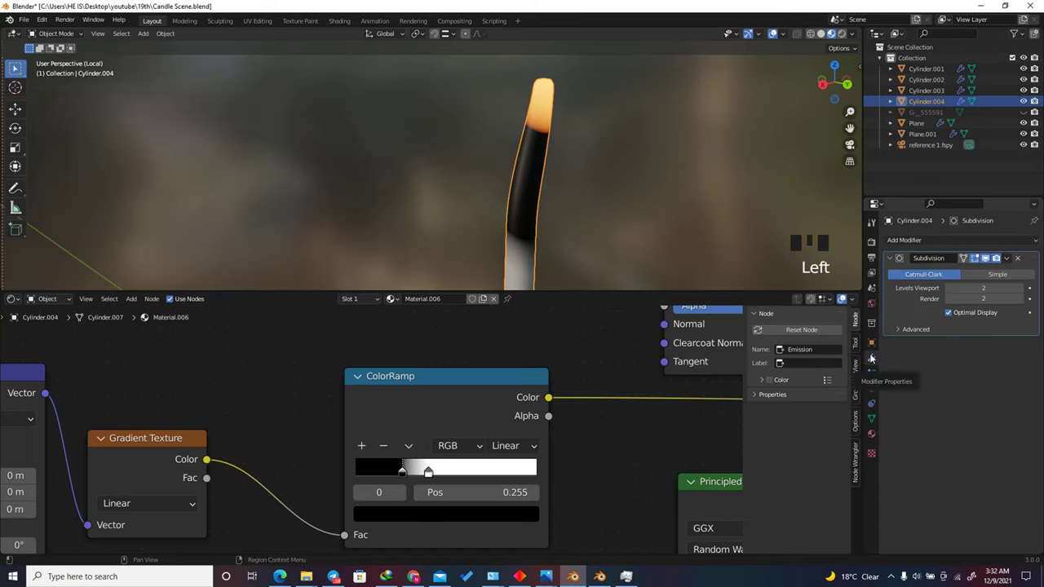
{"action": "left_click", "coordinate": [912, 243]}
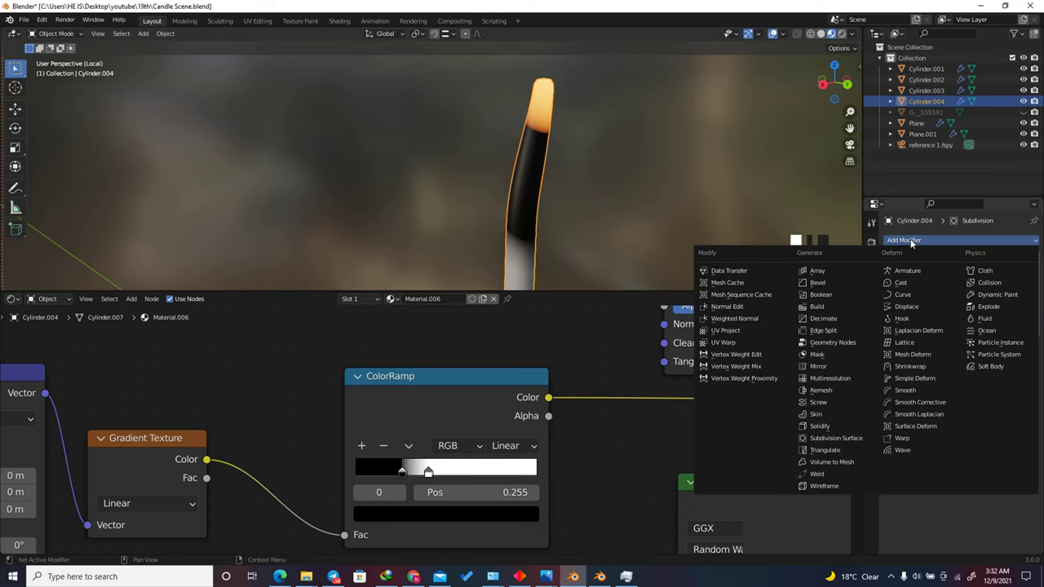
{"action": "left_click", "coordinate": [906, 307]}
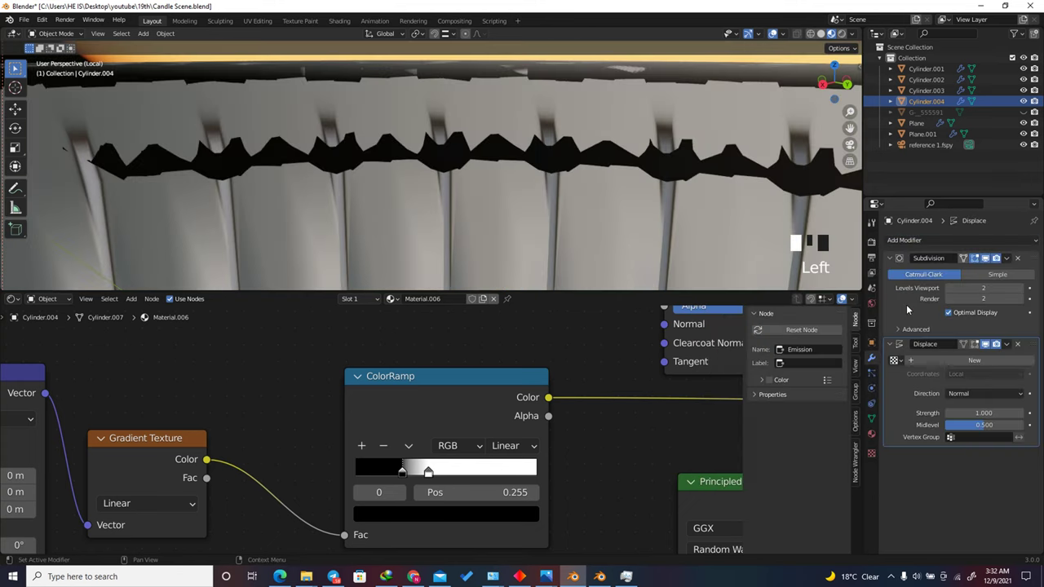
{"action": "scroll", "coordinate": [526, 149], "scroll_direction": "down", "scroll_amount": 9}
{"action": "scroll", "coordinate": [526, 149], "scroll_direction": "down", "scroll_amount": 16}
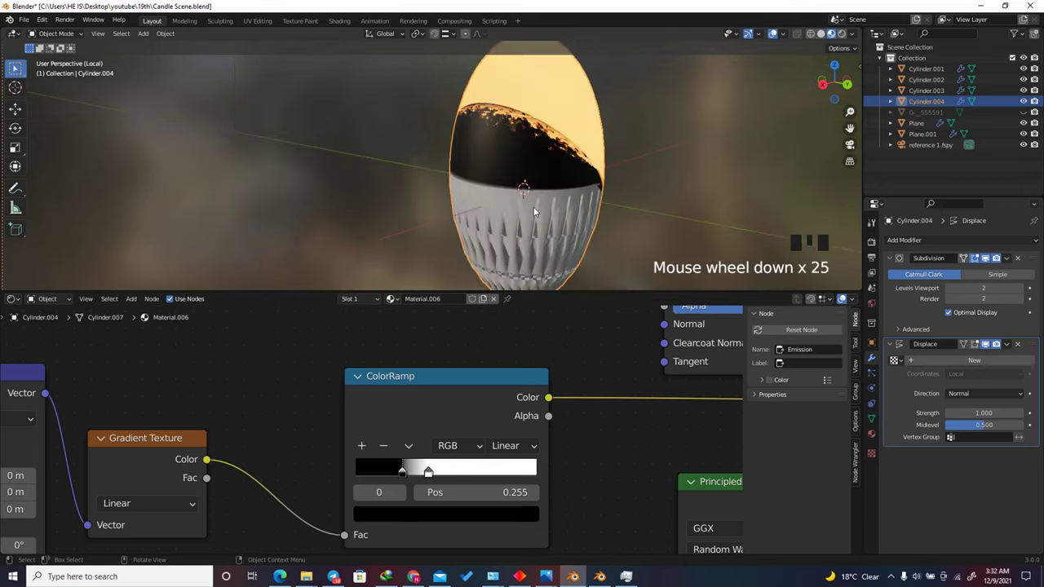
{"action": "scroll", "coordinate": [526, 149], "scroll_direction": "up", "scroll_amount": 3}
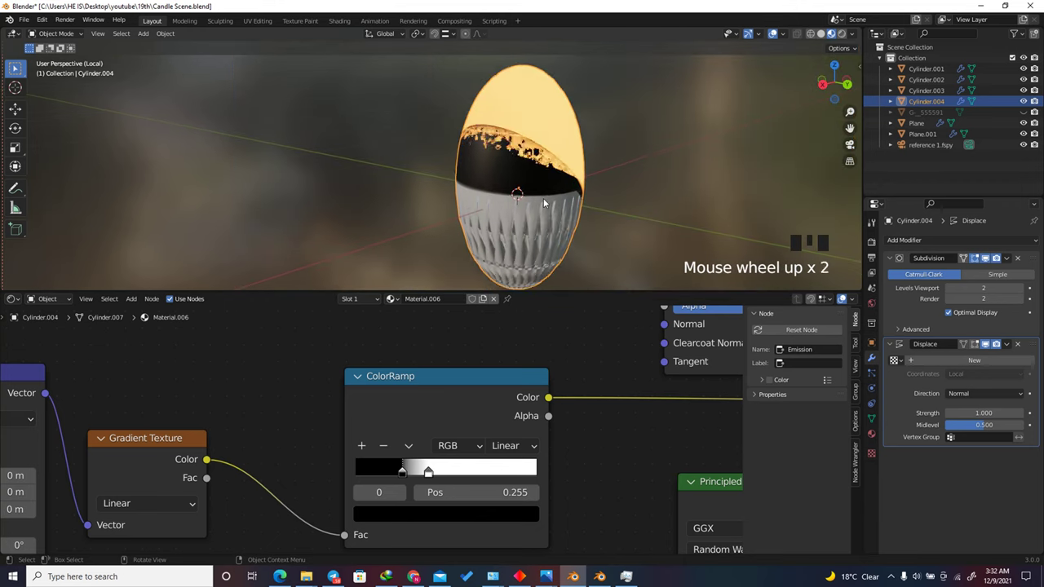
Step: Assign Texture.001 to the Displace modifier, keeping the displacement direction set to Normal
{"action": "left_click", "coordinate": [980, 394]}
{"action": "left_click", "coordinate": [974, 445]}
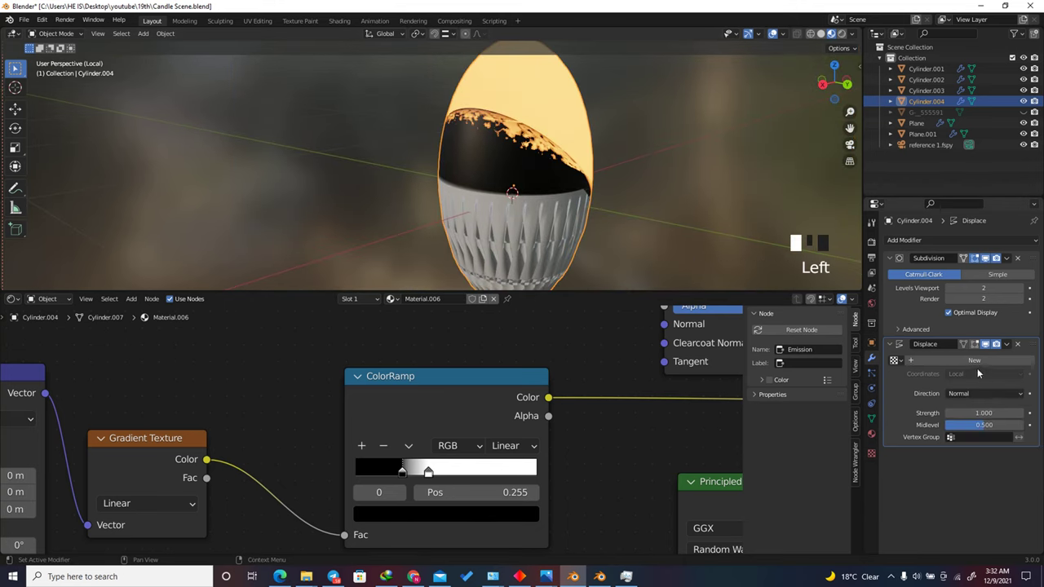
{"action": "left_click", "coordinate": [896, 361]}
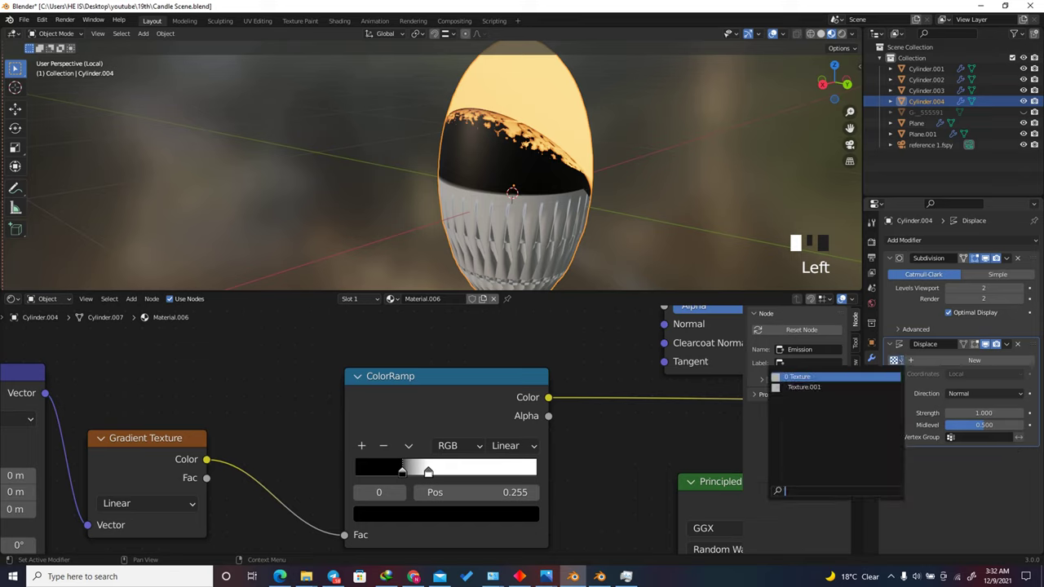
{"action": "left_click", "coordinate": [804, 386]}
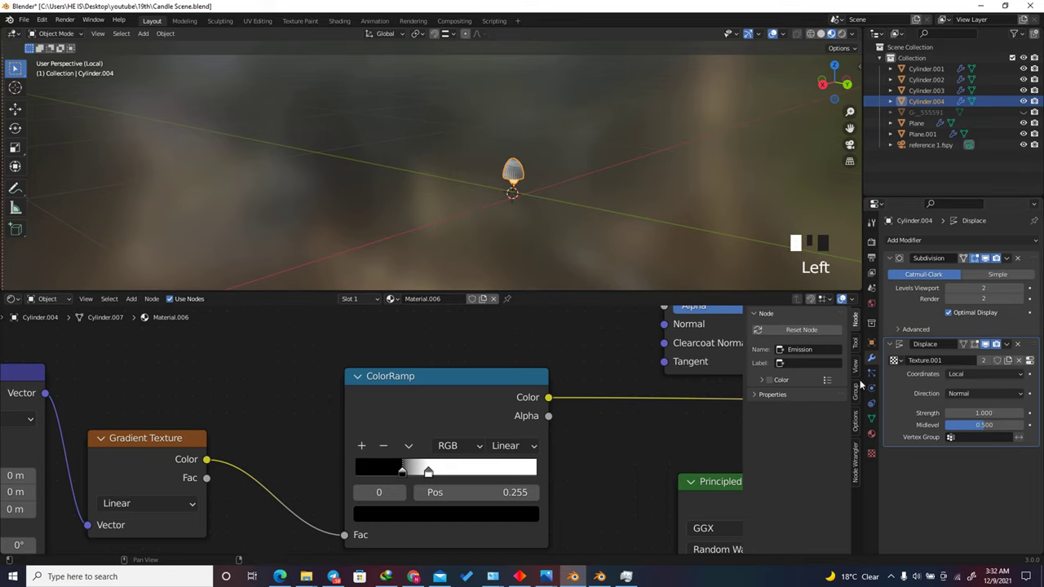
{"action": "scroll", "coordinate": [577, 230], "scroll_direction": "up", "scroll_amount": 8}
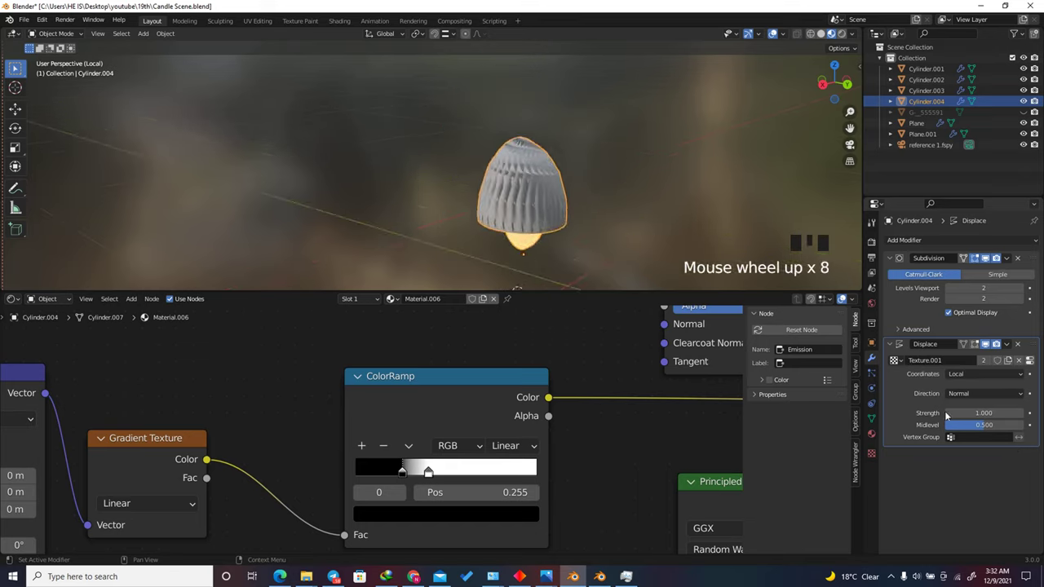
Step: Switch the Displace modifier's texture coordinates to UV and set its strength to 0.0001
{"action": "left_click", "coordinate": [966, 374]}
{"action": "left_click", "coordinate": [953, 420]}
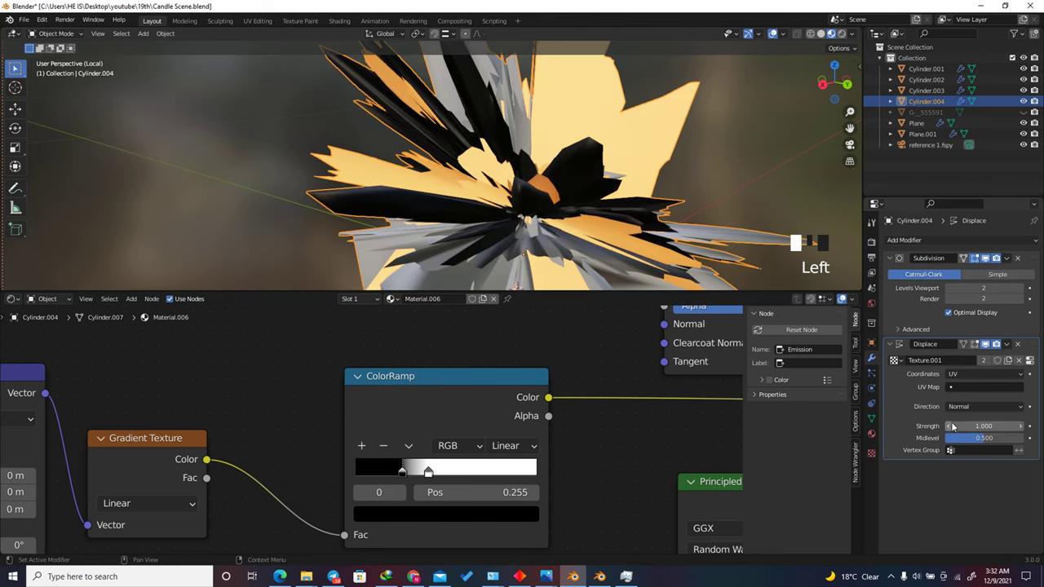
{"action": "left_click", "coordinate": [995, 426]}
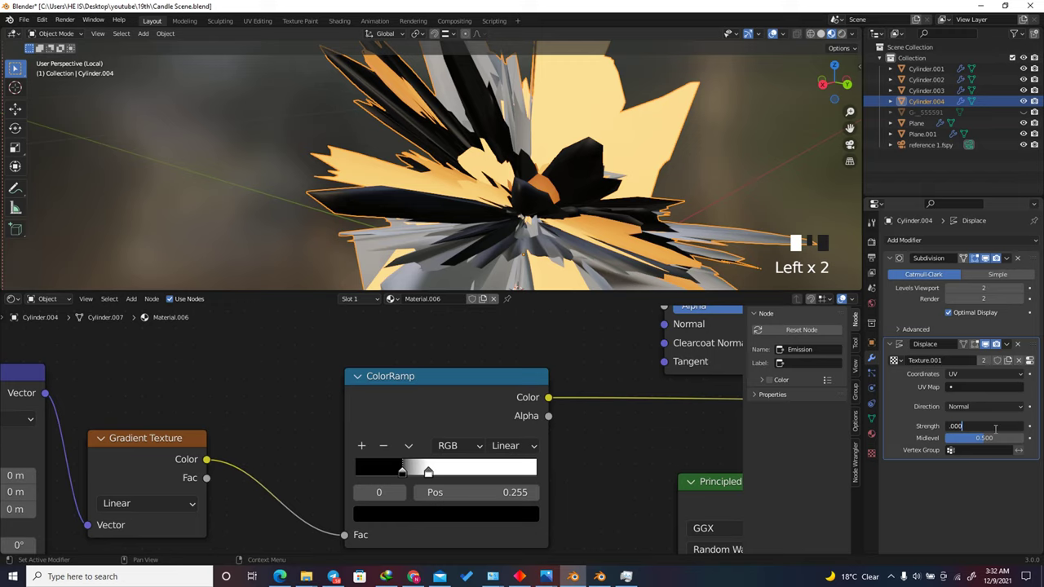
{"action": "key", "text": "Return"}
{"action": "scroll", "coordinate": [515, 204], "scroll_direction": "up", "scroll_amount": 8}
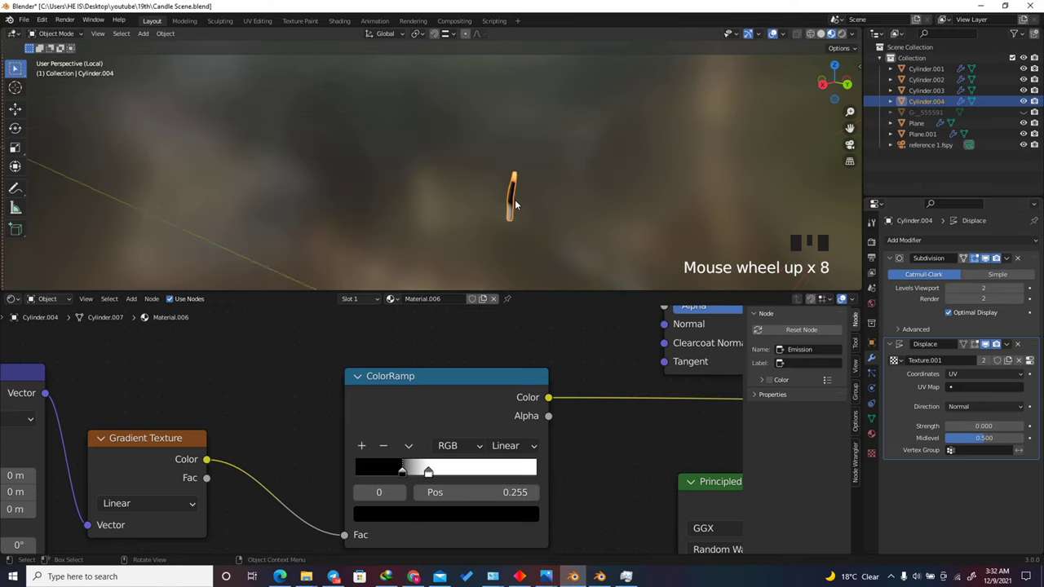
{"action": "scroll", "coordinate": [515, 204], "scroll_direction": "up", "scroll_amount": 15}
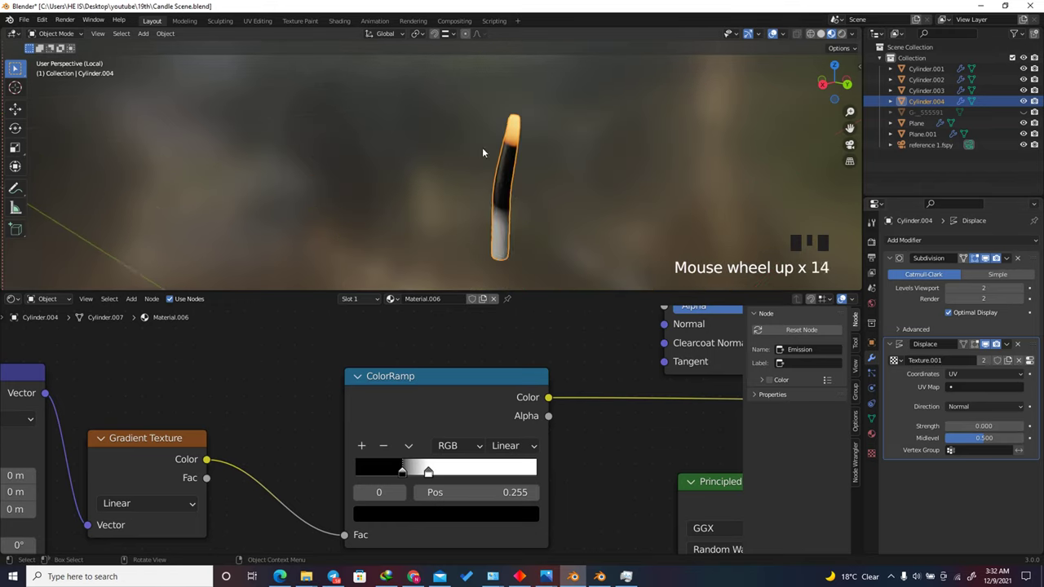
Step: Raise the wick's Displace modifier strength to 0.0005
{"action": "left_click", "coordinate": [972, 424]}
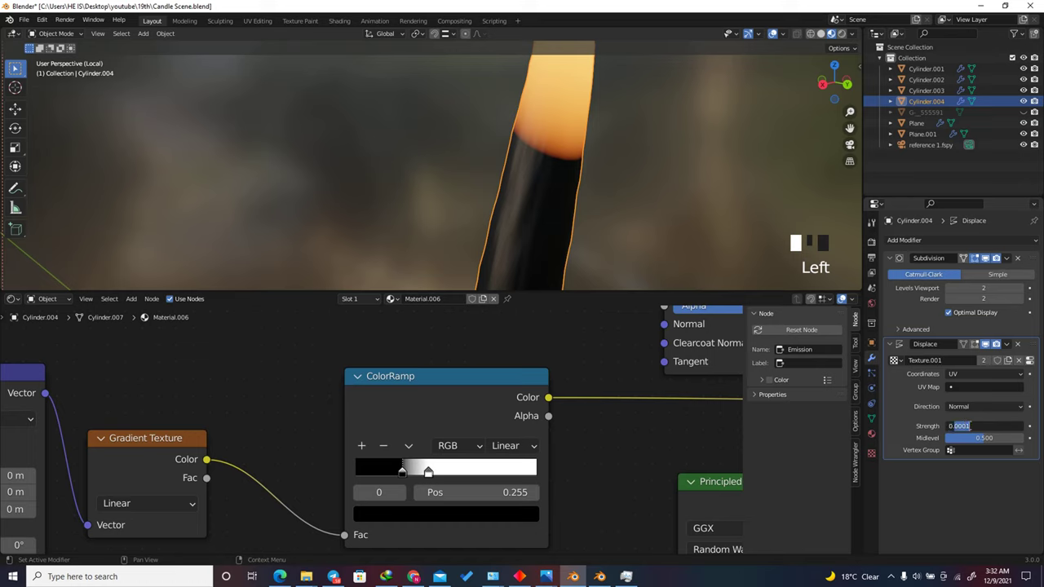
{"action": "left_click", "coordinate": [962, 425]}
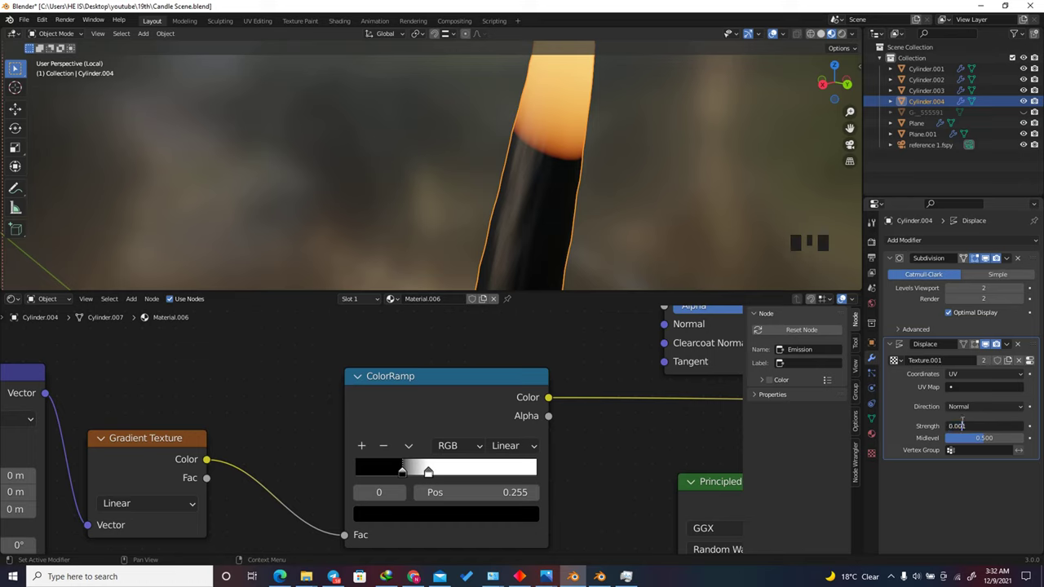
{"action": "key", "text": "Delete"}
{"action": "key", "text": "Return"}
{"action": "scroll", "coordinate": [490, 231], "scroll_direction": "down", "scroll_amount": 4}
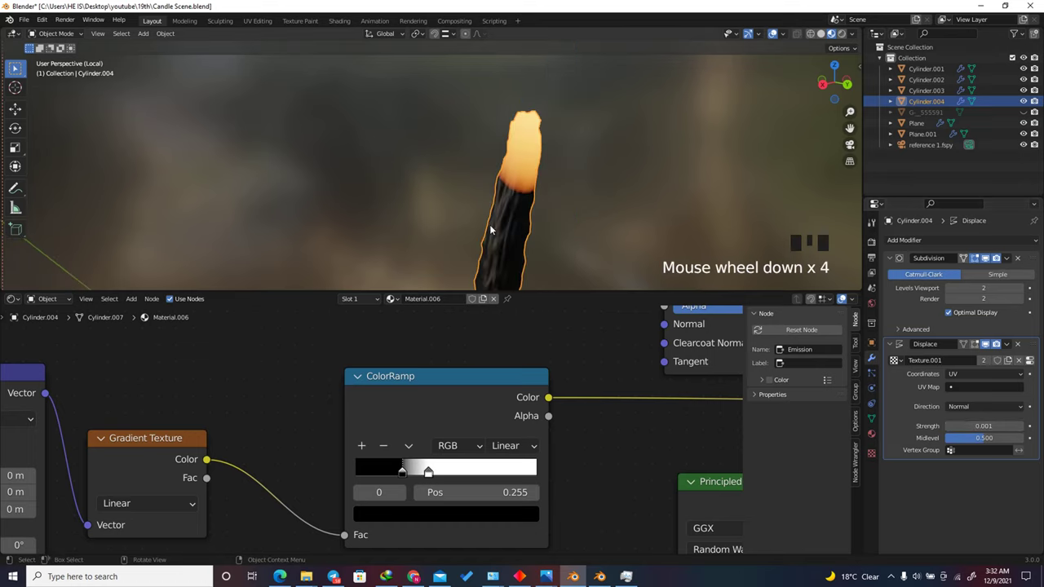
{"action": "scroll", "coordinate": [493, 227], "scroll_direction": "up", "scroll_amount": 1}
{"action": "scroll", "coordinate": [499, 222], "scroll_direction": "down", "scroll_amount": 1}
{"action": "scroll", "coordinate": [519, 163], "scroll_direction": "up", "scroll_amount": 6}
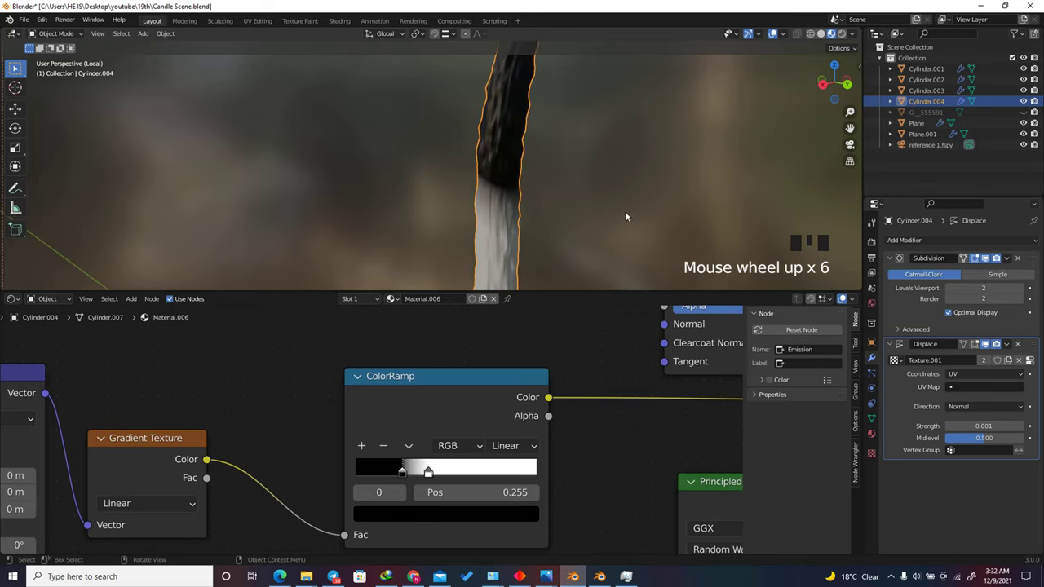
Step: Fine-tune the wick's Displace modifier strength to about 0.001
{"action": "left_click", "coordinate": [965, 426]}
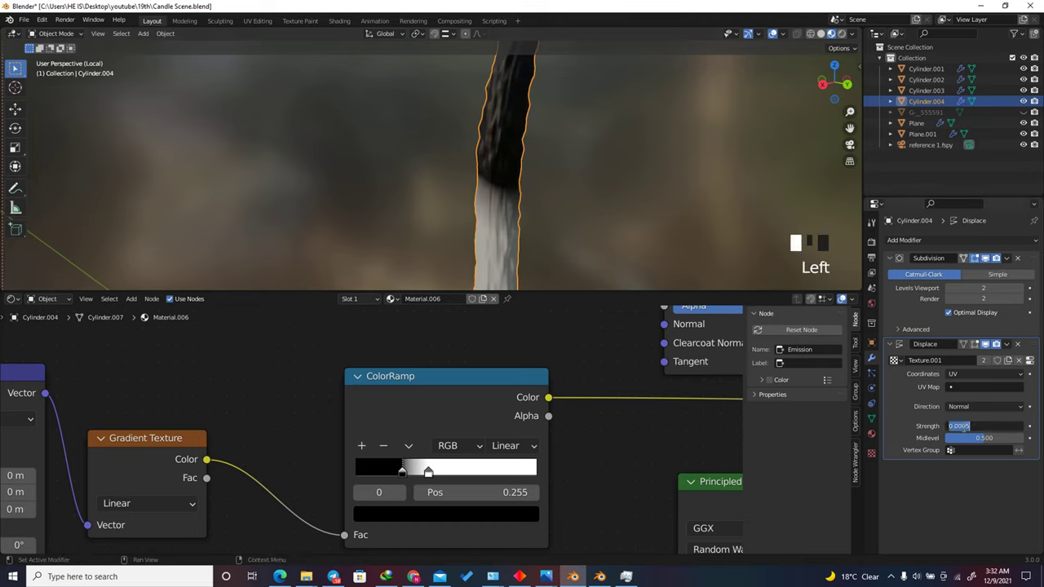
{"action": "left_click", "coordinate": [981, 426]}
{"action": "key", "text": "BackSpace"}
{"action": "key", "text": "BackSpace"}
{"action": "type", "text": "1"}
{"action": "key", "text": "Return"}
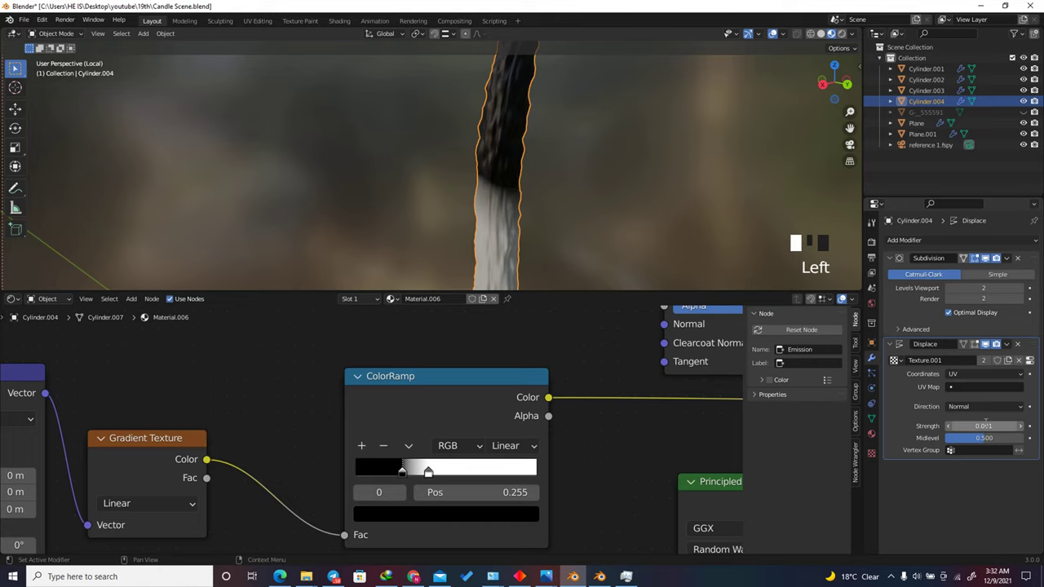
{"action": "left_click", "coordinate": [985, 424]}
{"action": "left_click", "coordinate": [985, 427]}
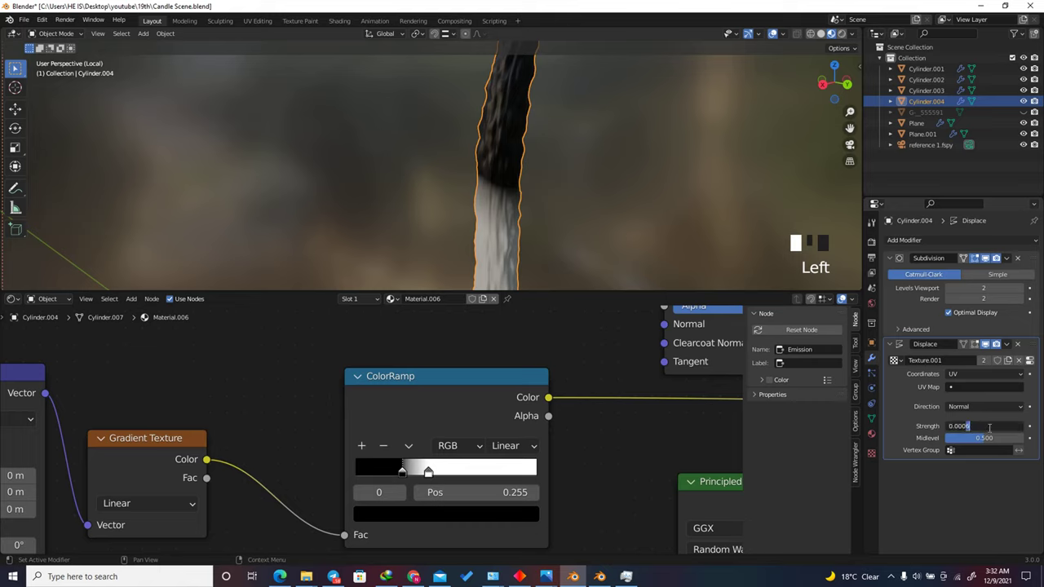
{"action": "scroll", "coordinate": [560, 181], "scroll_direction": "down", "scroll_amount": 6}
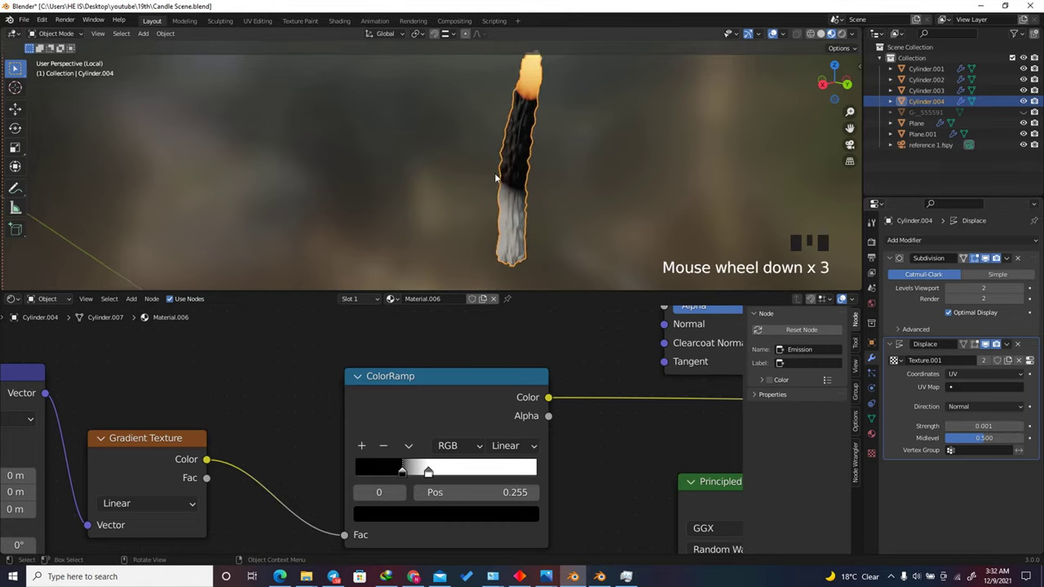
Step: Deselect the wick and save the Candle Scene file
{"action": "left_click", "coordinate": [561, 181]}
{"action": "left_click_drag", "start_coordinate": [827, 82], "coordinate": [619, 98]}
{"action": "scroll", "coordinate": [594, 174], "scroll_direction": "down", "scroll_amount": 5}
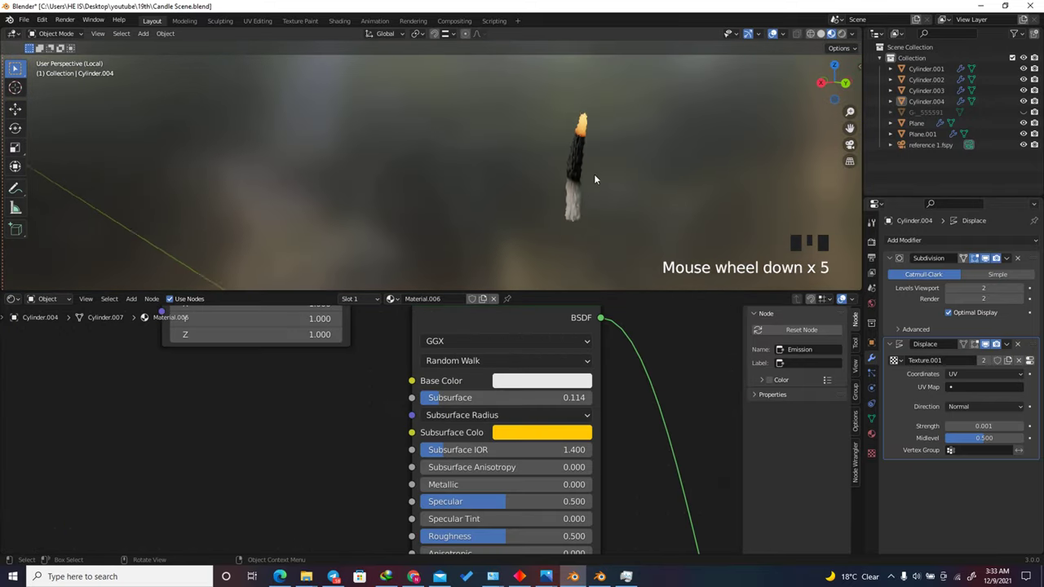
{"action": "scroll", "coordinate": [594, 179], "scroll_direction": "up", "scroll_amount": 1}
{"action": "key", "text": "ctrl+s"}
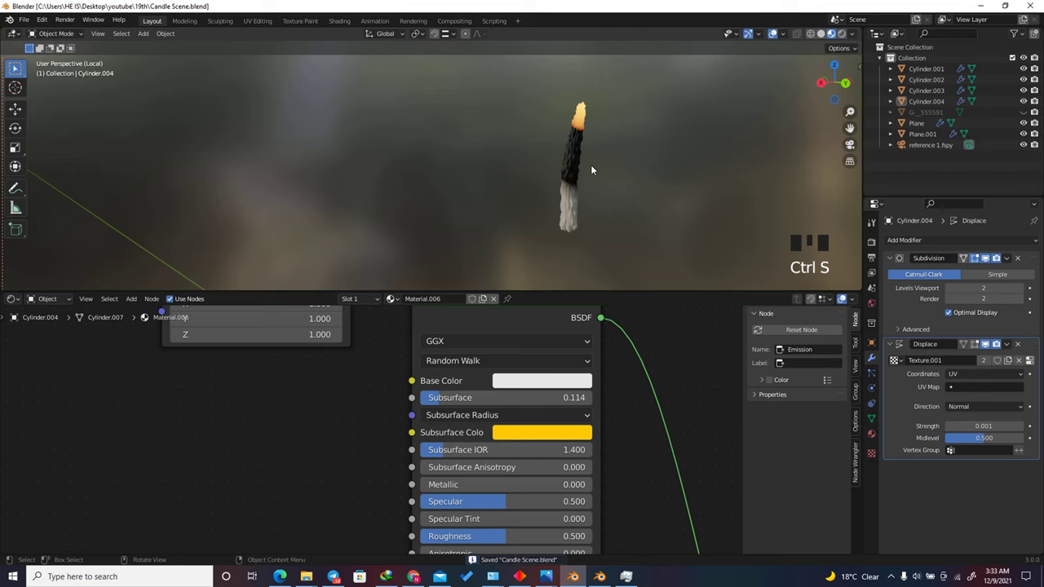
Step: Leave local view and examine the wick inside the candle glass in rendered shading through the camera
{"action": "key", "text": "KP_Divide"}
{"action": "middle_click_drag", "start_coordinate": [583, 163], "coordinate": [748, 76]}
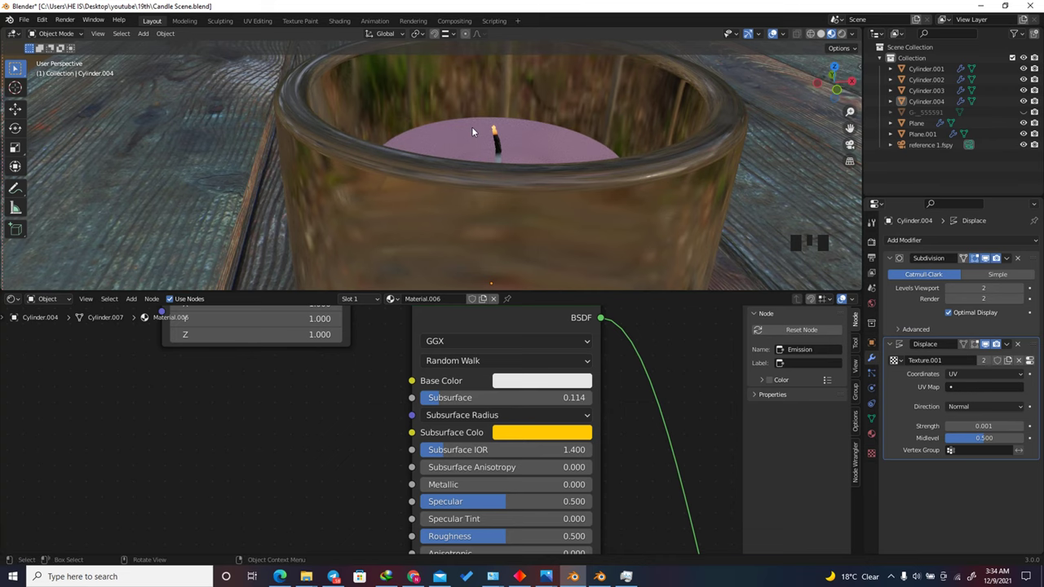
{"action": "scroll", "coordinate": [472, 131], "scroll_direction": "up", "scroll_amount": 2}
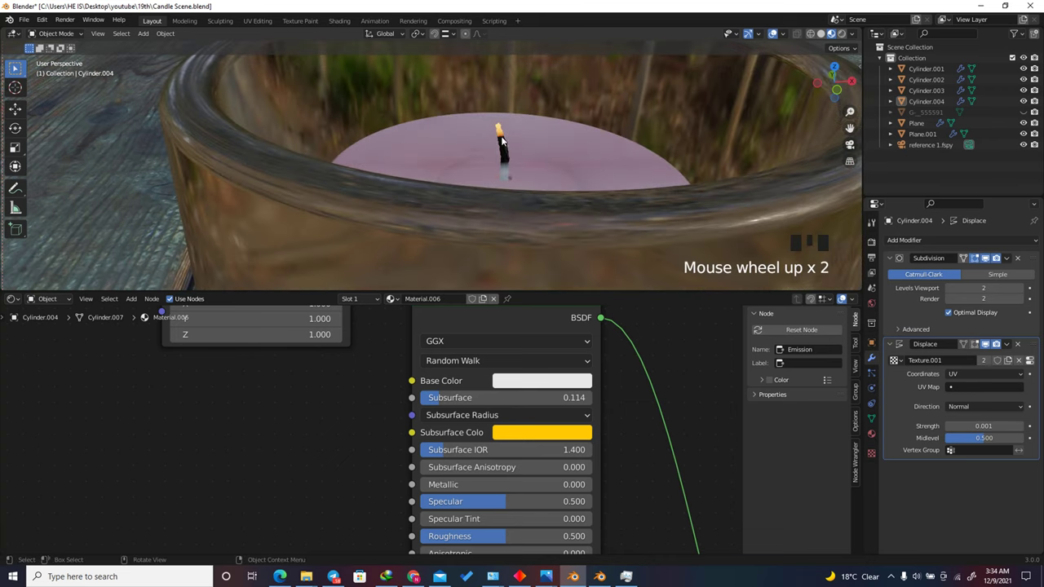
{"action": "left_click", "coordinate": [843, 35]}
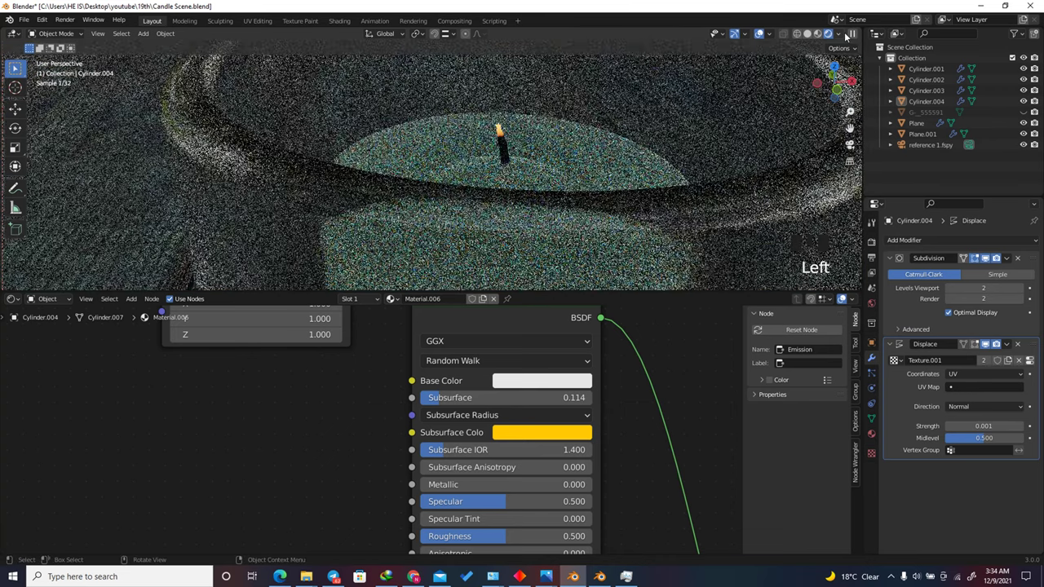
{"action": "key", "text": "KP_0"}
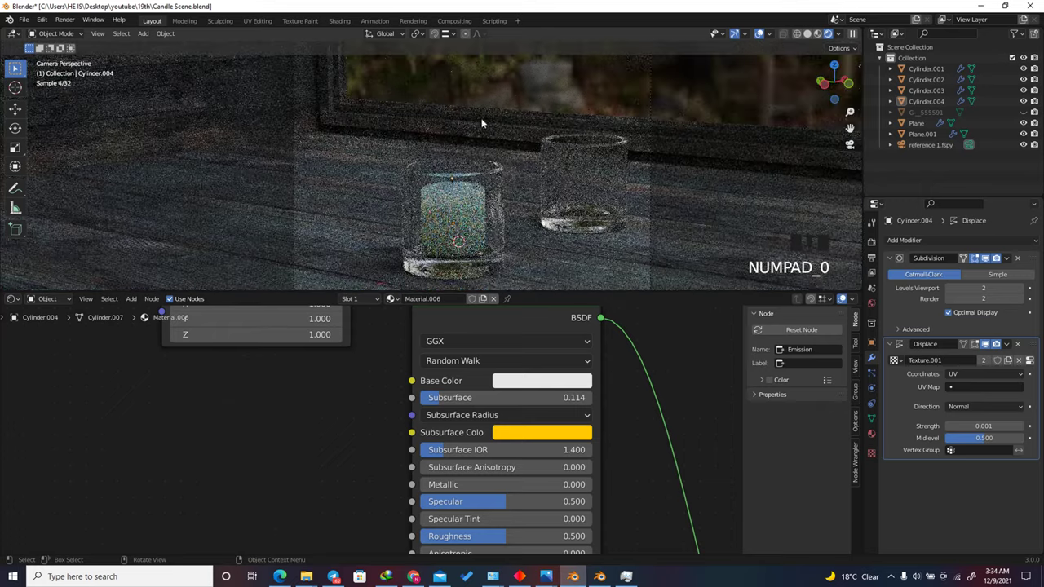
{"action": "scroll", "coordinate": [430, 139], "scroll_direction": "up", "scroll_amount": 4}
{"action": "scroll", "coordinate": [430, 139], "scroll_direction": "up", "scroll_amount": 5}
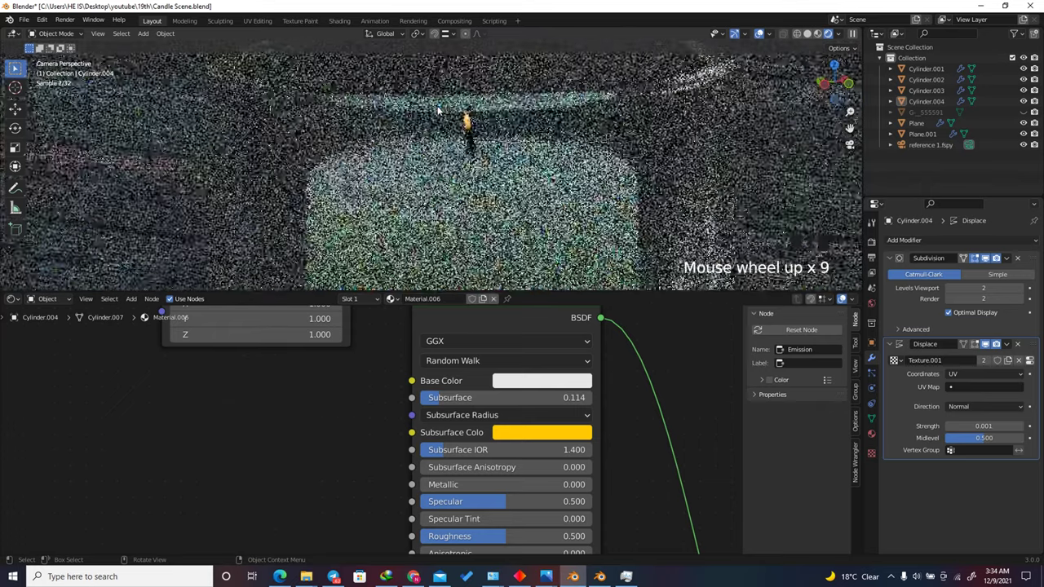
{"action": "scroll", "coordinate": [524, 109], "scroll_direction": "down", "scroll_amount": 2}
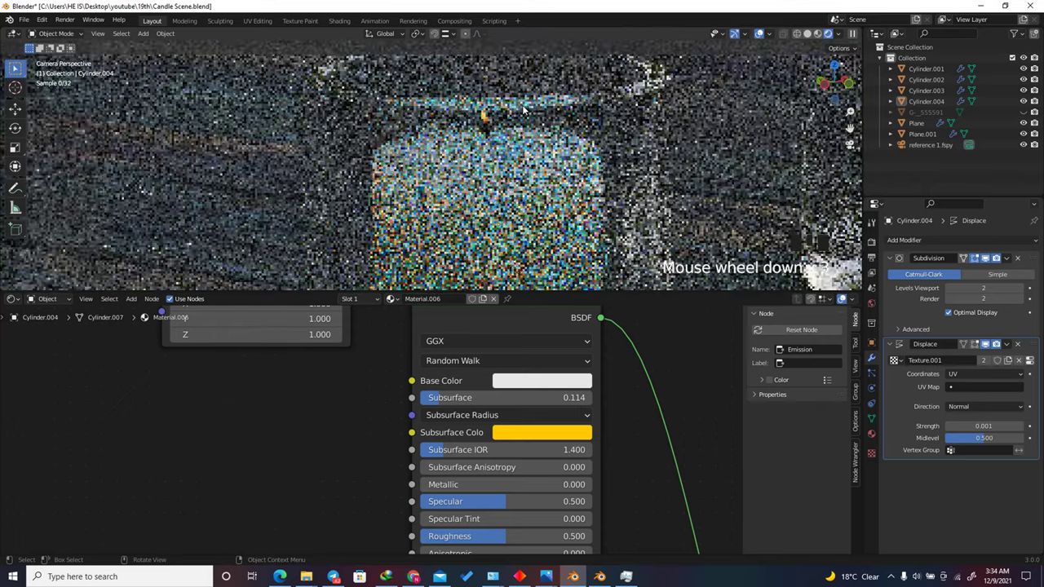
{"action": "scroll", "coordinate": [524, 108], "scroll_direction": "down", "scroll_amount": 2}
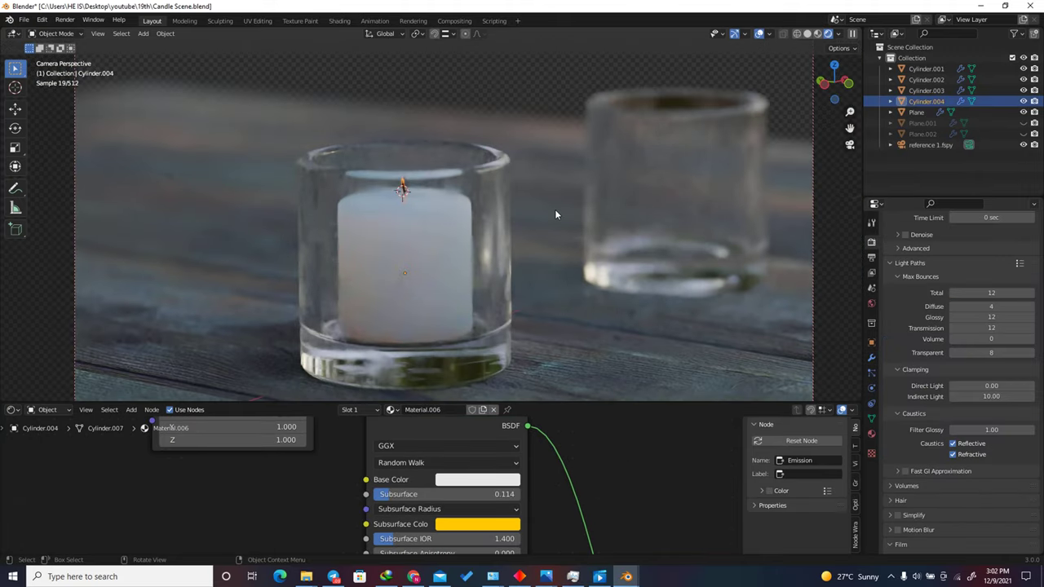
Step: Switch to solid shading and unhide the room box and window objects around the table
{"action": "left_click", "coordinate": [803, 36]}
{"action": "left_click_drag", "start_coordinate": [829, 80], "coordinate": [512, 306]}
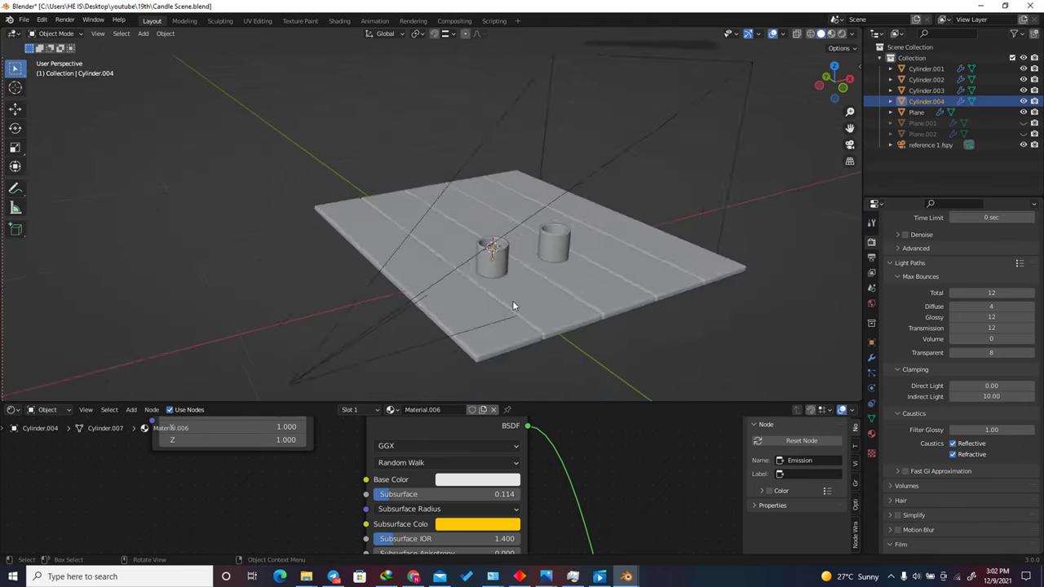
{"action": "scroll", "coordinate": [516, 302], "scroll_direction": "down", "scroll_amount": 3}
{"action": "key", "text": "alt+h"}
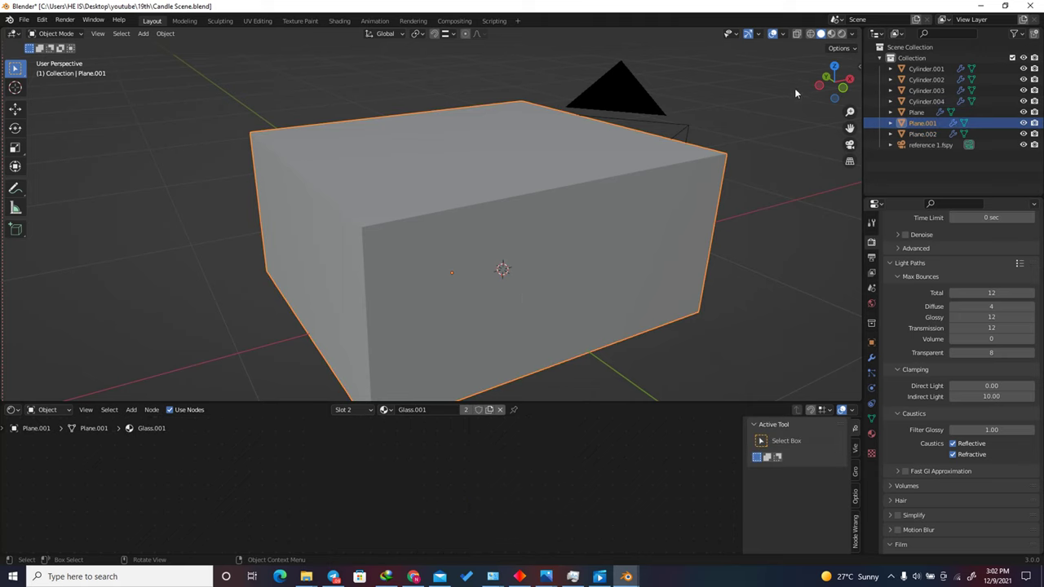
Step: Examine the room box and its window from several angles, selecting the glass pane and the outer box
{"action": "left_click_drag", "start_coordinate": [815, 85], "coordinate": [628, 279]}
{"action": "scroll", "coordinate": [706, 162], "scroll_direction": "down", "scroll_amount": 3}
{"action": "scroll", "coordinate": [587, 261], "scroll_direction": "up", "scroll_amount": 2}
{"action": "left_click", "coordinate": [550, 244]}
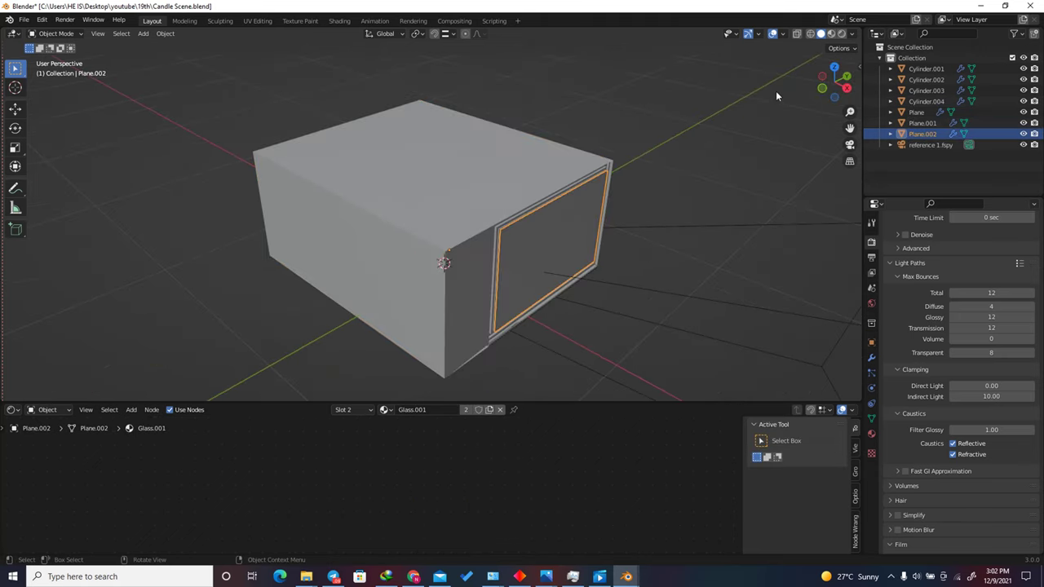
{"action": "left_click_drag", "start_coordinate": [833, 81], "coordinate": [408, 376]}
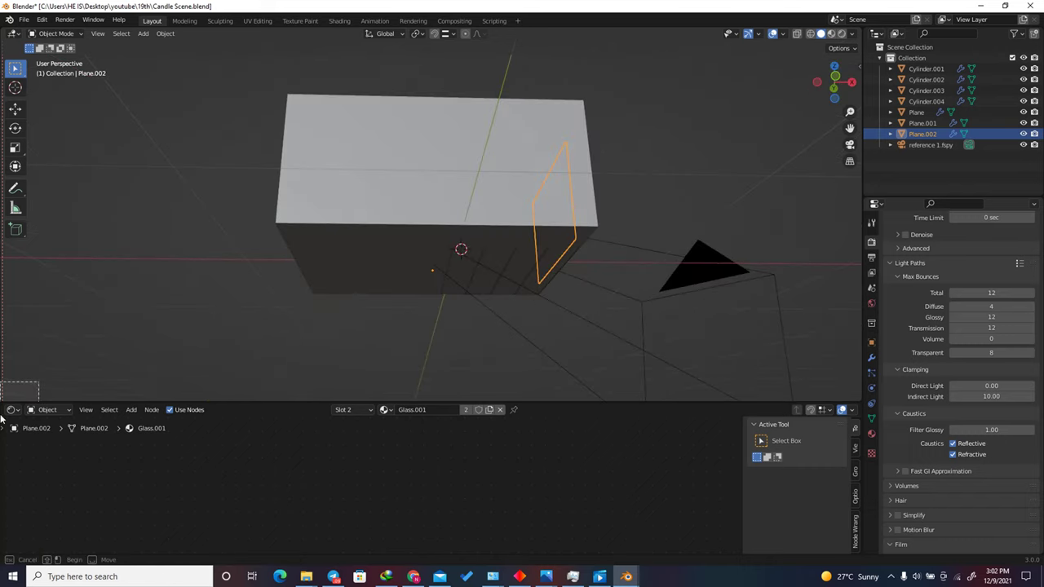
{"action": "left_click_drag", "start_coordinate": [1, 417], "coordinate": [4, 428]}
{"action": "mouse_move", "coordinate": [831, 83]}
{"action": "left_mouse_down"}
{"action": "mouse_move", "coordinate": [822, 100]}
{"action": "mouse_move", "coordinate": [611, 144]}
{"action": "mouse_move", "coordinate": [666, 101]}
{"action": "mouse_move", "coordinate": [837, 63]}
{"action": "mouse_move", "coordinate": [833, 78]}
{"action": "left_mouse_up"}
{"action": "left_click", "coordinate": [524, 211]}
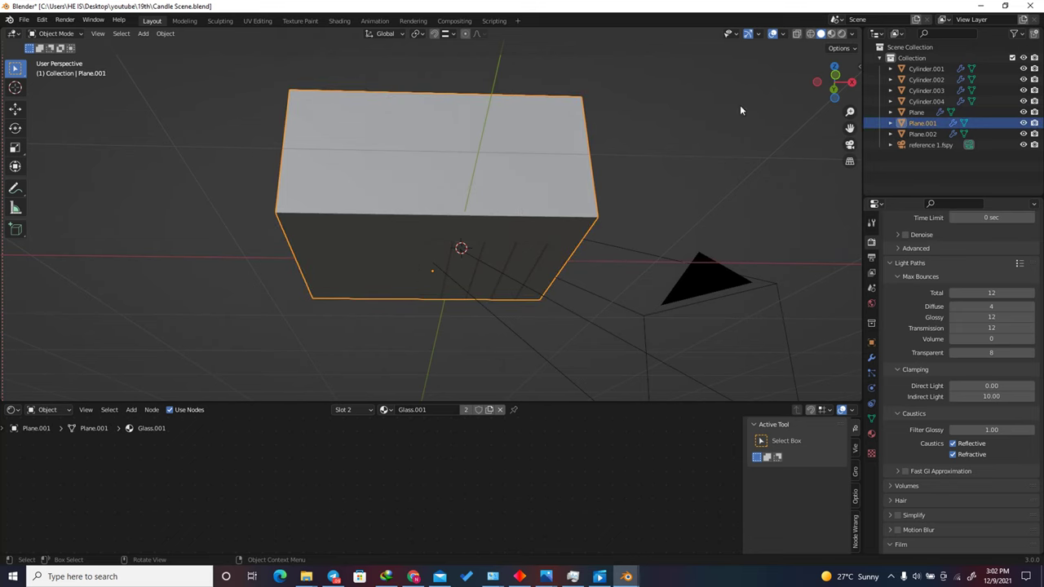
Step: View the scene through the camera in rendered shading with Scene World lighting enabled
{"action": "key", "text": "KP_Decimal"}
{"action": "key", "text": "KP_0"}
{"action": "scroll", "coordinate": [641, 150], "scroll_direction": "down", "scroll_amount": 6}
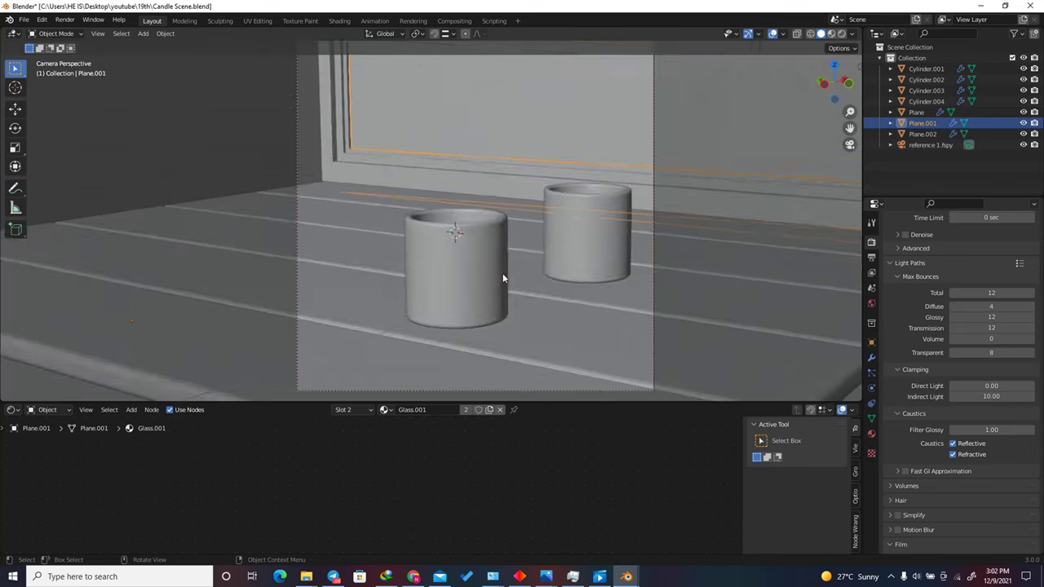
{"action": "left_click", "coordinate": [840, 36]}
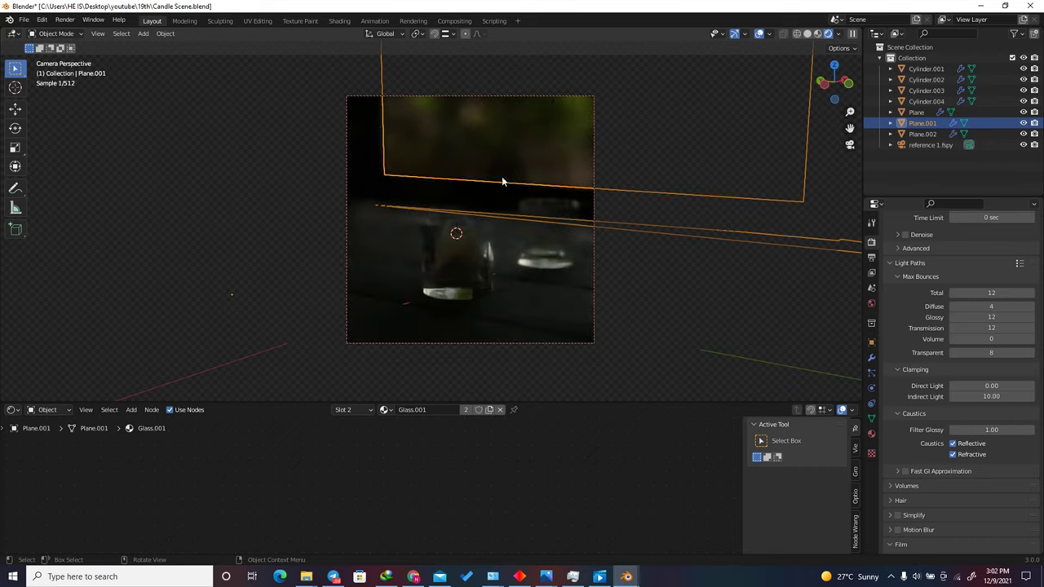
{"action": "left_click", "coordinate": [841, 36]}
{"action": "left_click", "coordinate": [777, 100]}
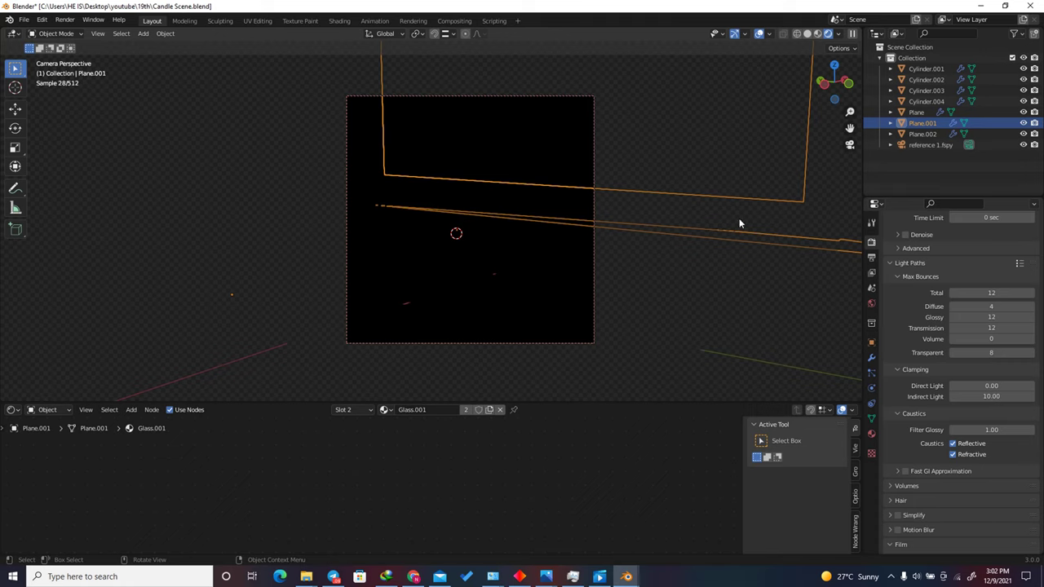
Step: Load the D:\Textures\Outdoor HDRI folder in Easy HDRI and fix the world nodes
{"action": "key", "text": "n"}
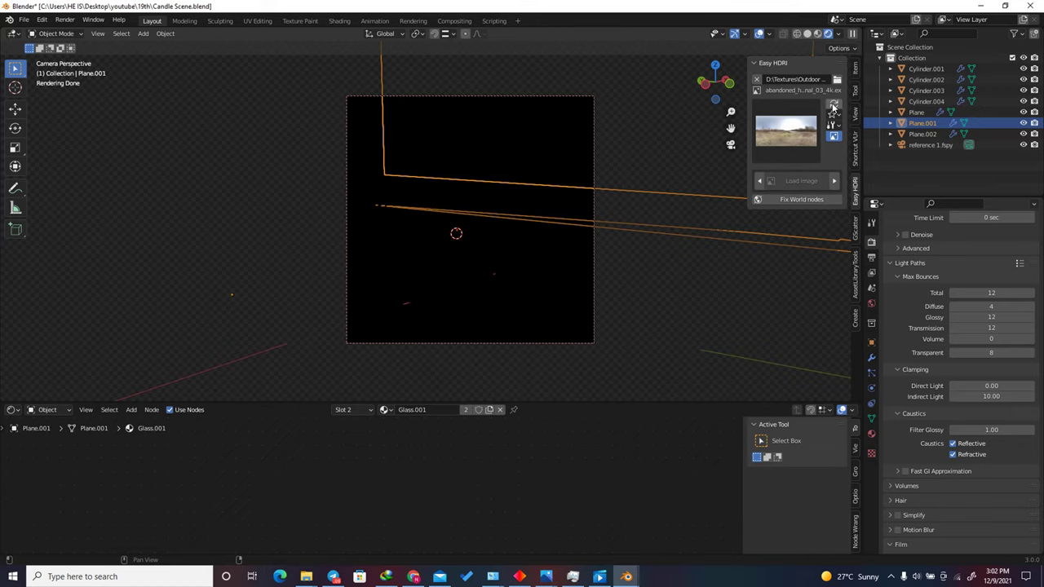
{"action": "left_click", "coordinate": [837, 79]}
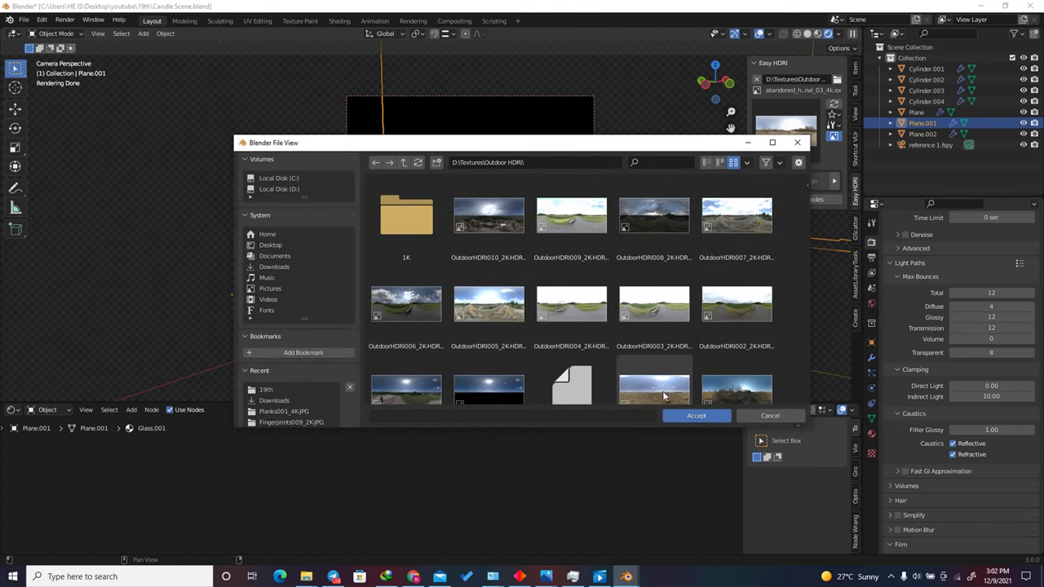
{"action": "left_click", "coordinate": [696, 416]}
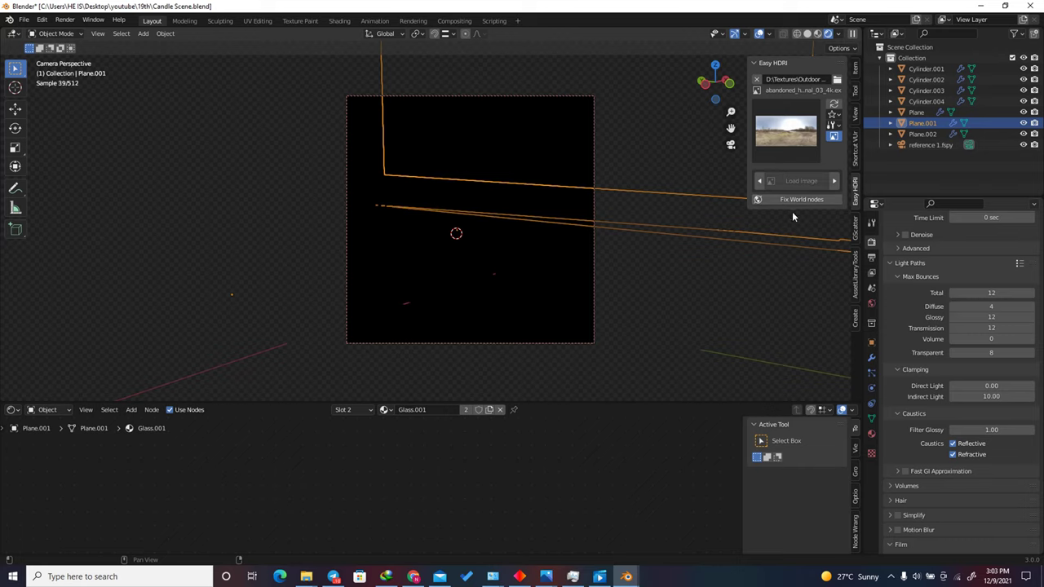
{"action": "left_click", "coordinate": [791, 200]}
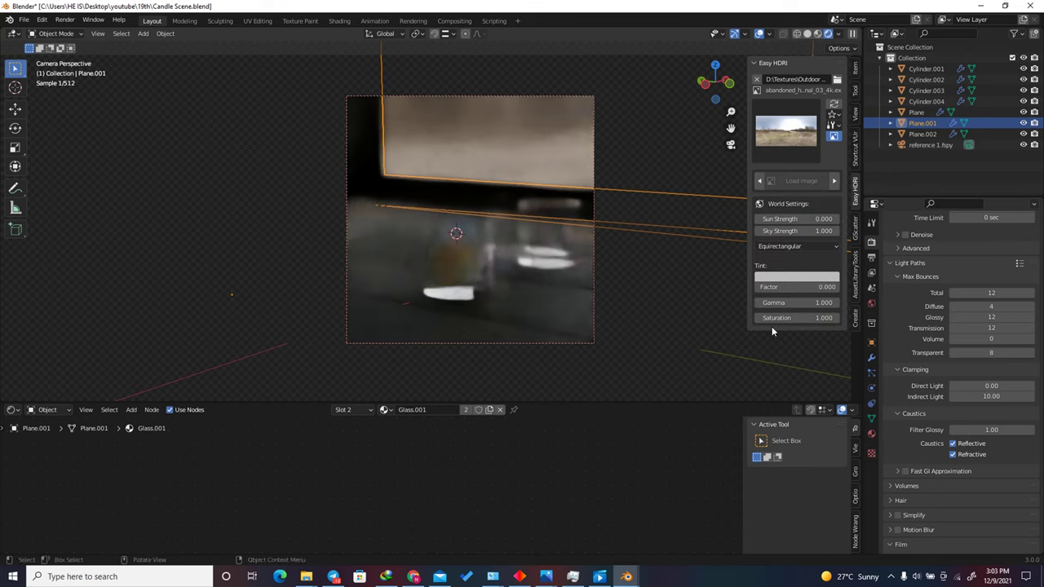
Step: Enlarge the 3D viewport and try approaching_storm_4k.exr, followed by freight_station_4k.exr, as the world HDRI
{"action": "scroll", "coordinate": [487, 259], "scroll_direction": "up", "scroll_amount": 1}
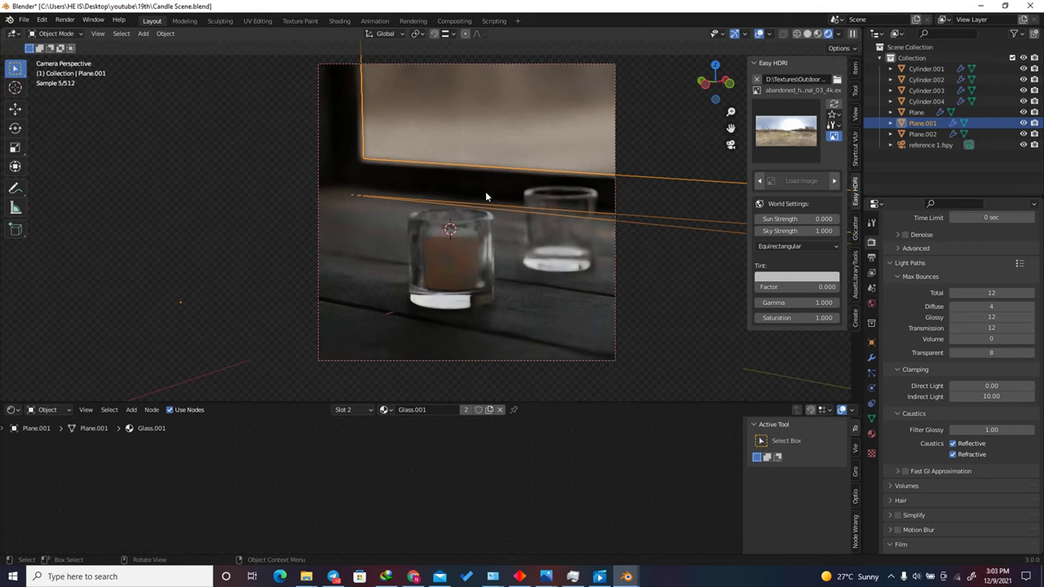
{"action": "left_click_drag", "start_coordinate": [566, 399], "coordinate": [561, 458]}
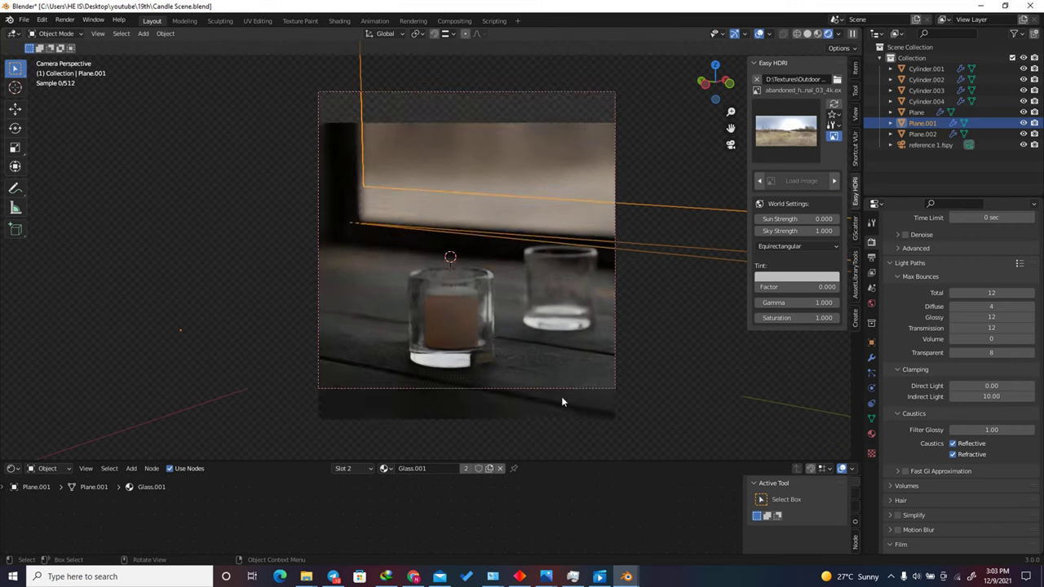
{"action": "left_click", "coordinate": [785, 130]}
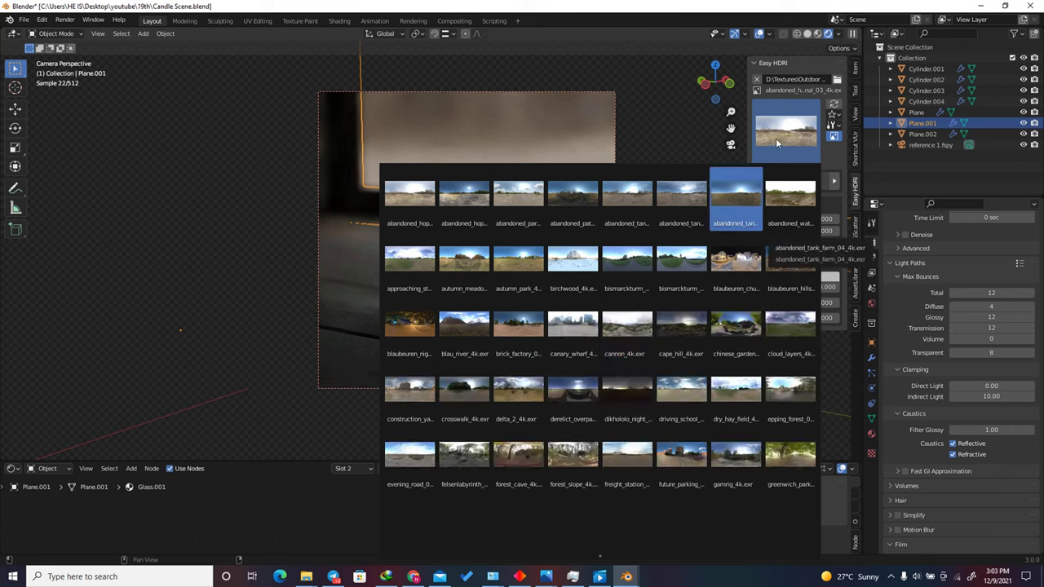
{"action": "left_click", "coordinate": [418, 259]}
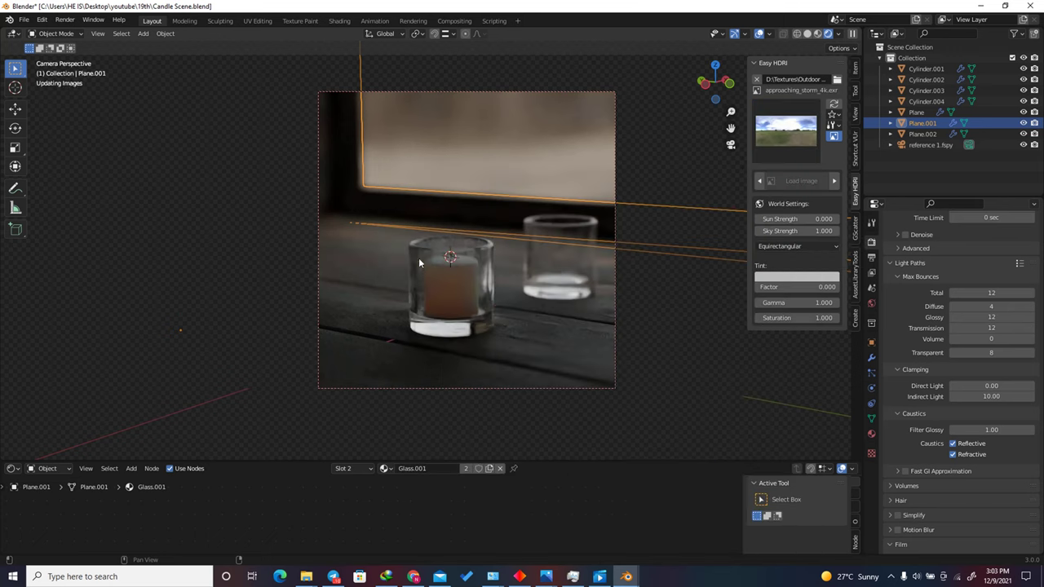
{"action": "left_click", "coordinate": [793, 137]}
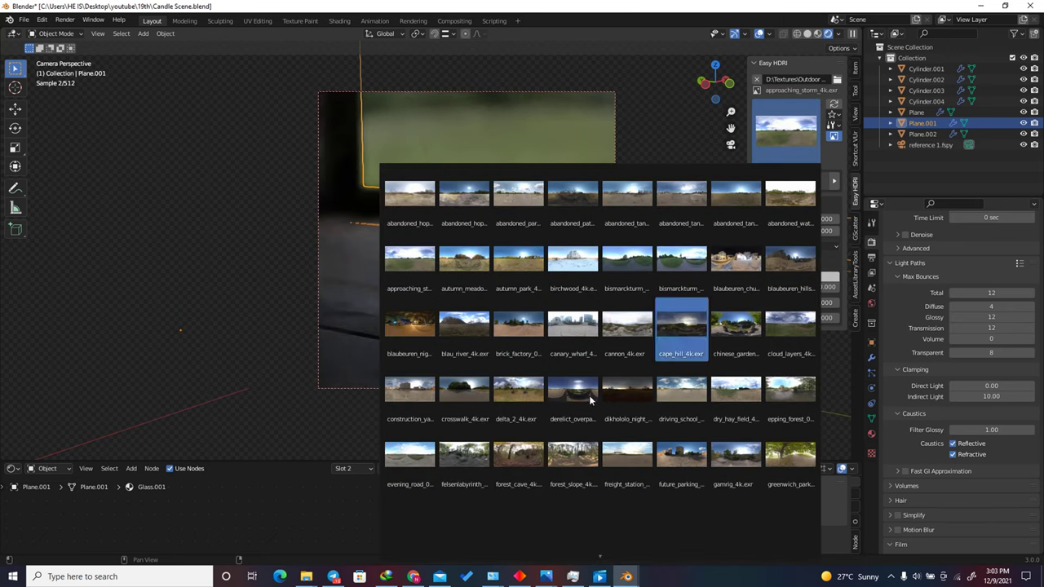
{"action": "left_click", "coordinate": [622, 444]}
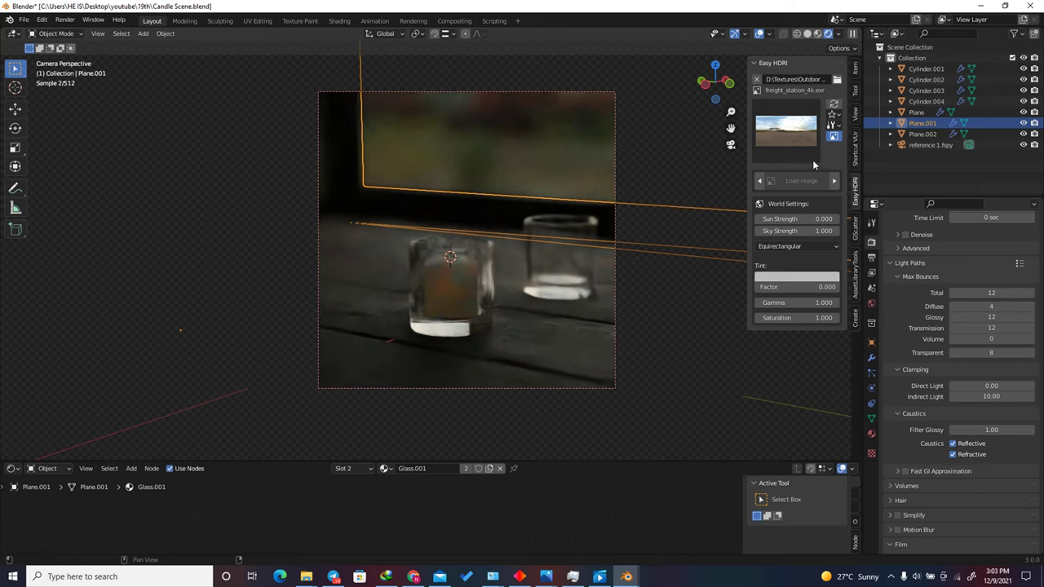
Step: Set the world HDRI to the abandoned_h...nal_03_4k image from the Easy HDRI previews
{"action": "left_click", "coordinate": [790, 137]}
{"action": "left_click", "coordinate": [607, 189]}
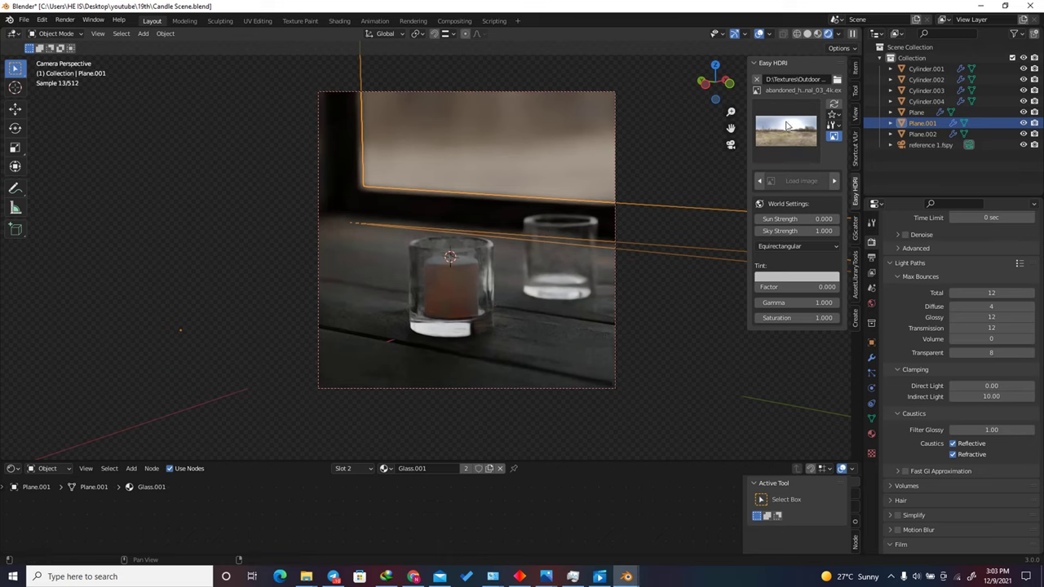
{"action": "scroll", "coordinate": [530, 149], "scroll_direction": "up", "scroll_amount": 1}
{"action": "scroll", "coordinate": [911, 274], "scroll_direction": "up", "scroll_amount": 4}
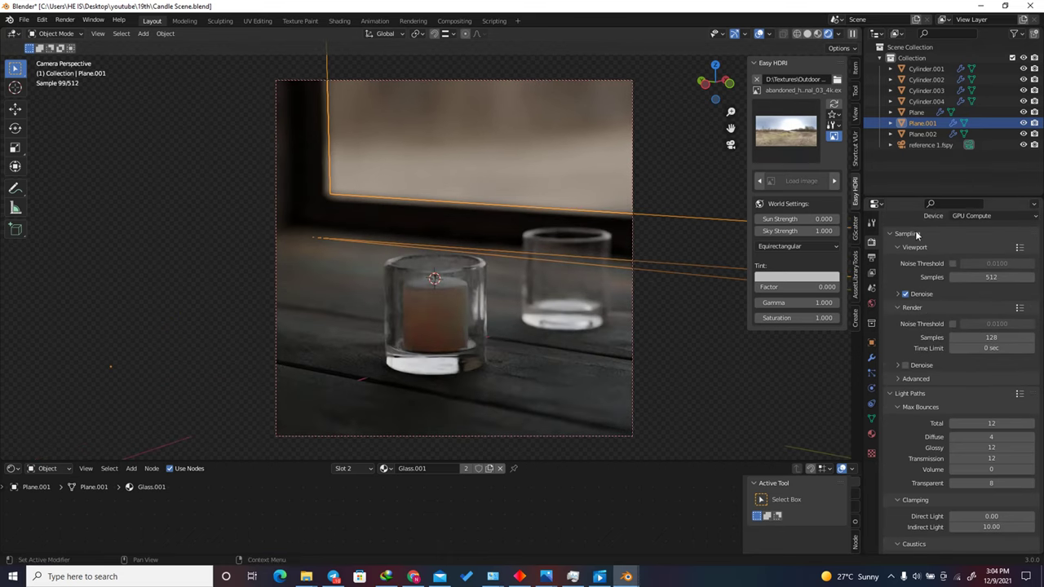
Step: Review the viewport denoising options in the render settings and keep Filmic as the view transform
{"action": "scroll", "coordinate": [919, 237], "scroll_direction": "up", "scroll_amount": 2}
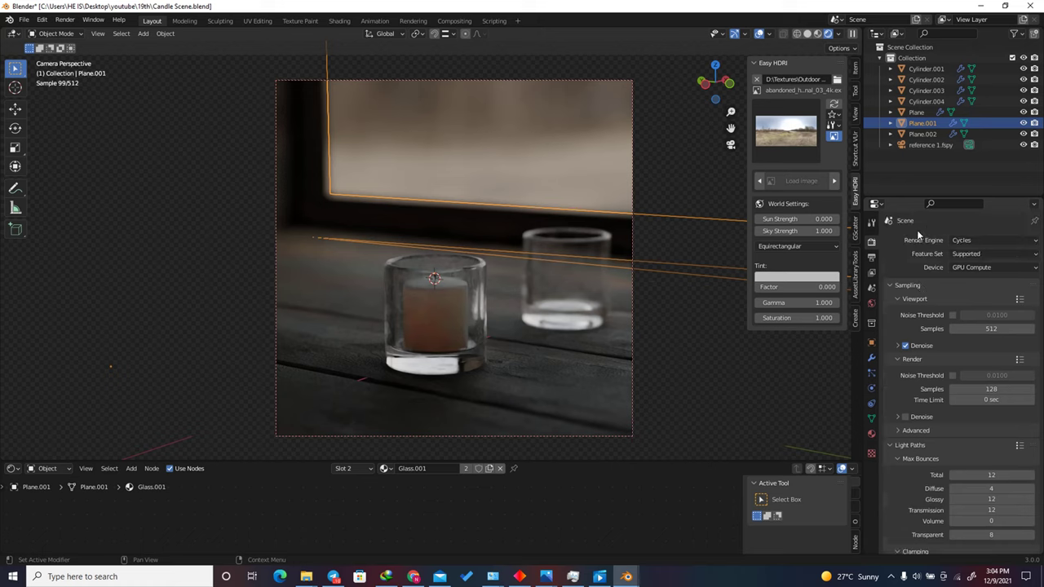
{"action": "left_click", "coordinate": [898, 346]}
{"action": "left_click", "coordinate": [898, 346]}
{"action": "scroll", "coordinate": [938, 407], "scroll_direction": "down", "scroll_amount": 15}
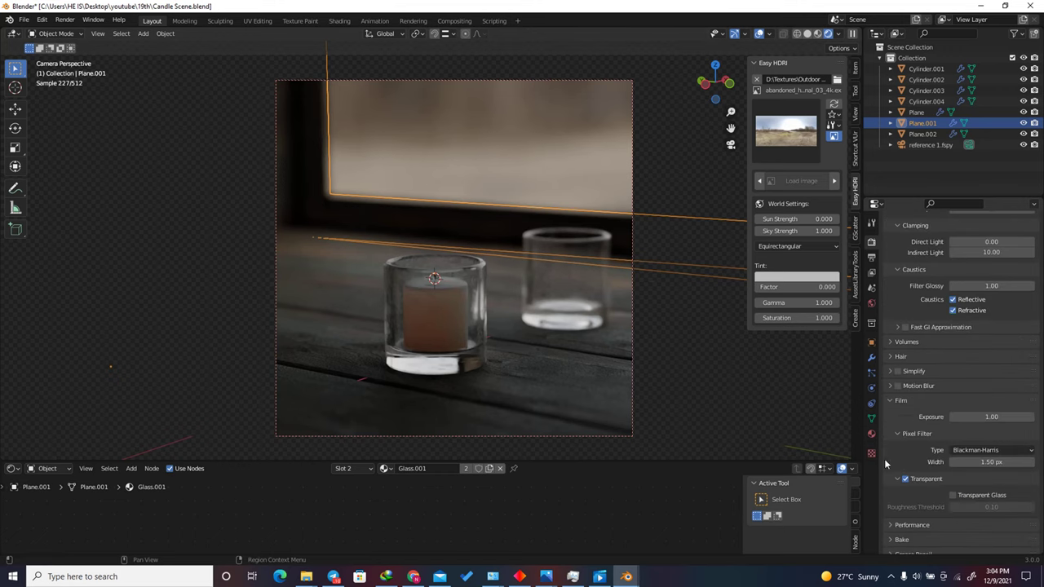
{"action": "left_click", "coordinate": [966, 478]}
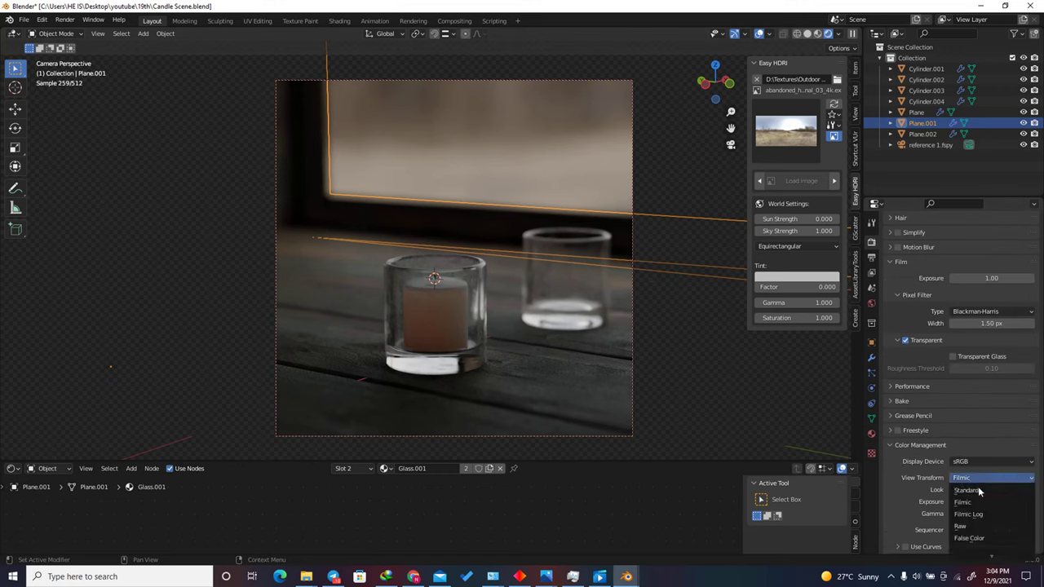
{"action": "left_click", "coordinate": [960, 501]}
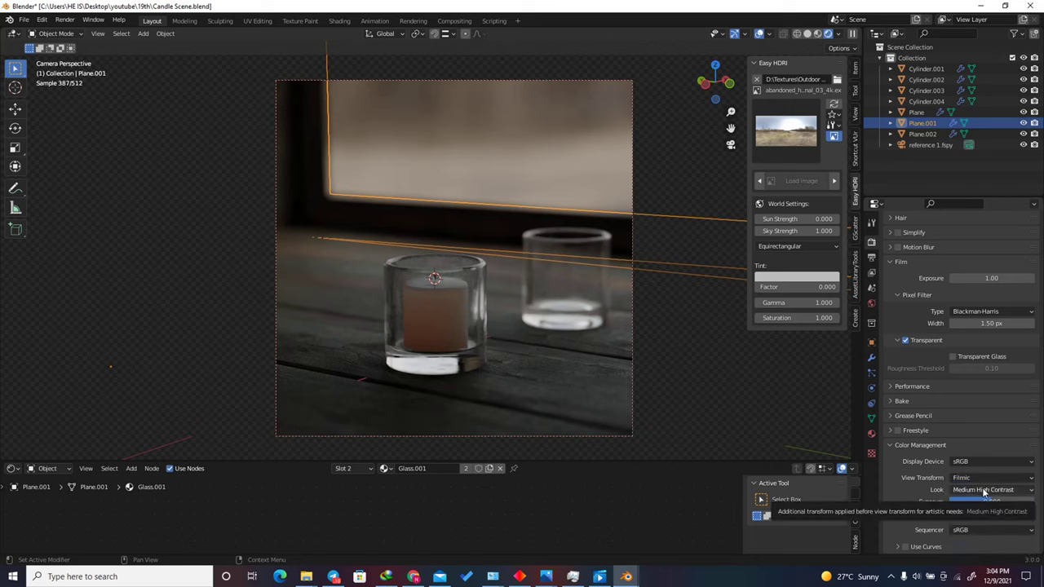
Step: Try the High Contrast look in the color management settings, restoring Medium High Contrast
{"action": "left_click", "coordinate": [984, 491]}
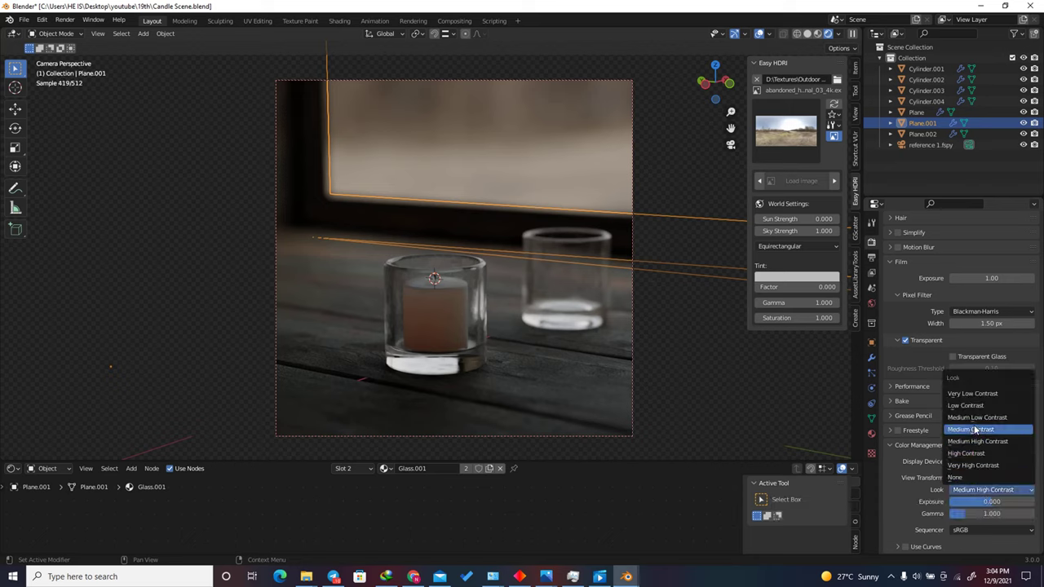
{"action": "left_click", "coordinate": [977, 454]}
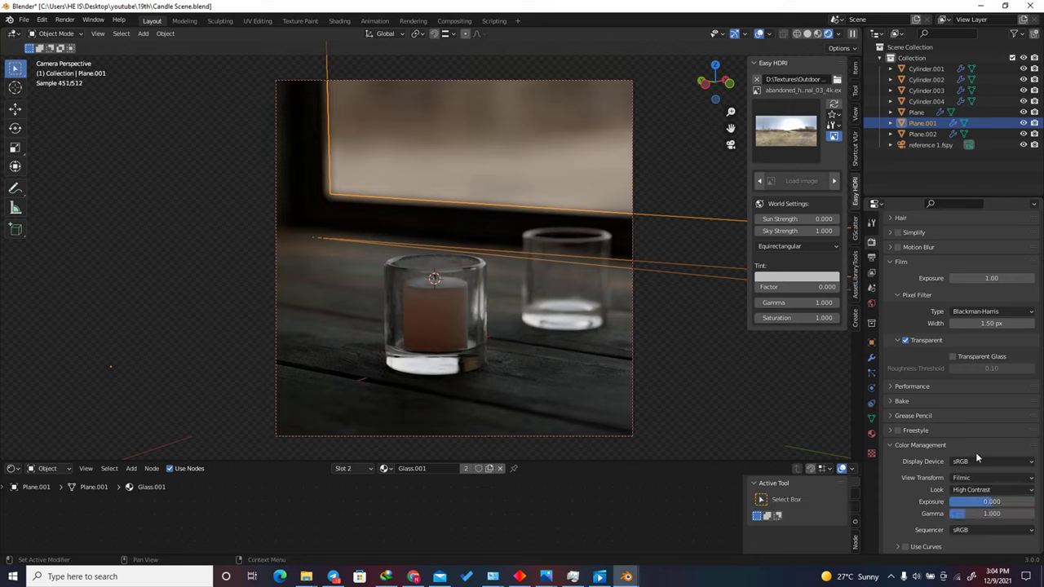
{"action": "left_click", "coordinate": [998, 491]}
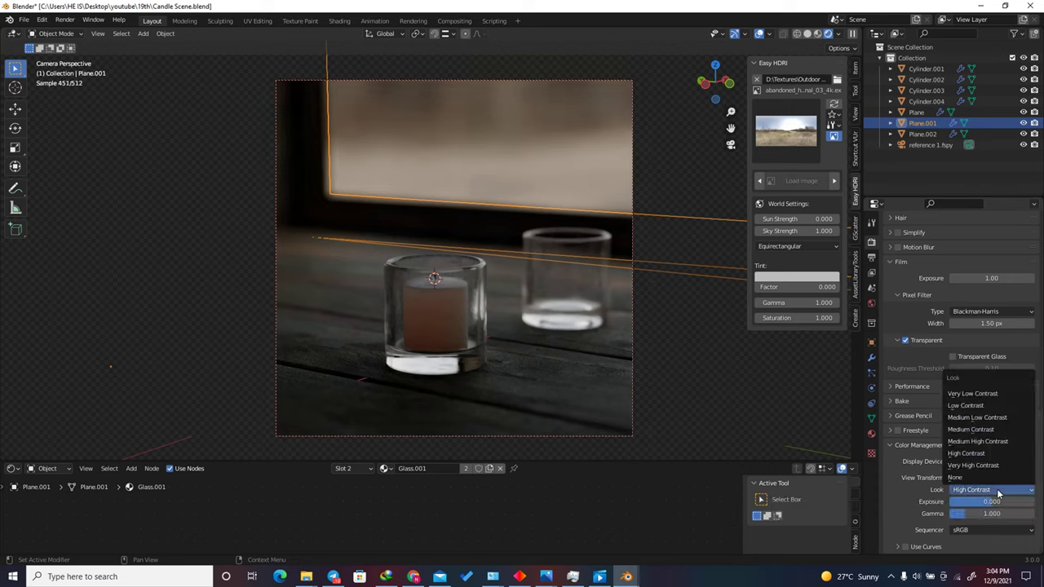
{"action": "left_click", "coordinate": [996, 442]}
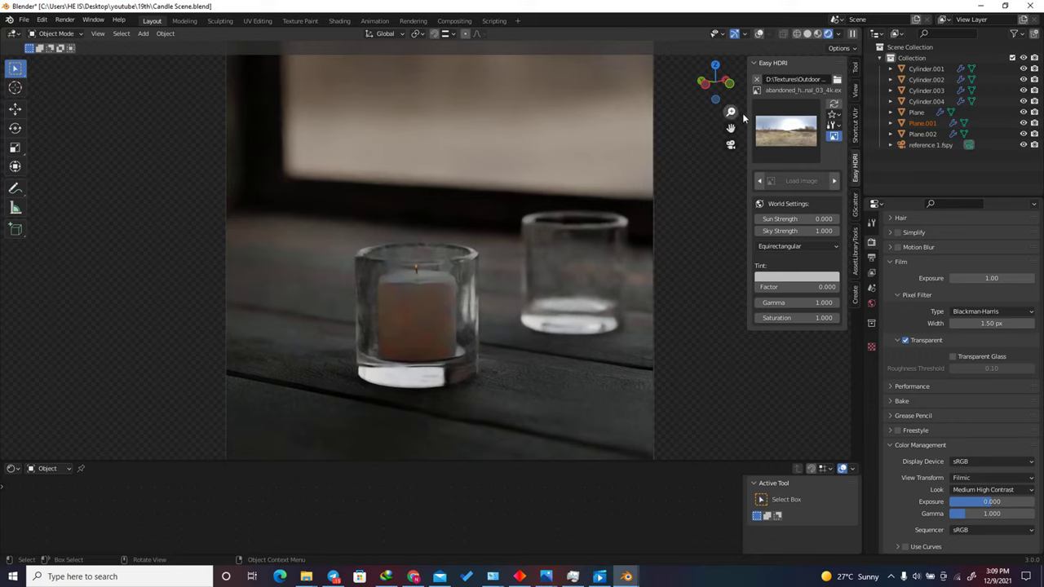
Step: Show the scene in solid shading from the top with overlays on, and hide the room box Plane.001
{"action": "left_click", "coordinate": [807, 34]}
{"action": "mouse_move", "coordinate": [714, 81]}
{"action": "left_mouse_down"}
{"action": "mouse_move", "coordinate": [683, 112]}
{"action": "mouse_move", "coordinate": [513, 192]}
{"action": "left_mouse_up"}
{"action": "key", "text": "KP_7"}
{"action": "scroll", "coordinate": [563, 215], "scroll_direction": "down", "scroll_amount": 4}
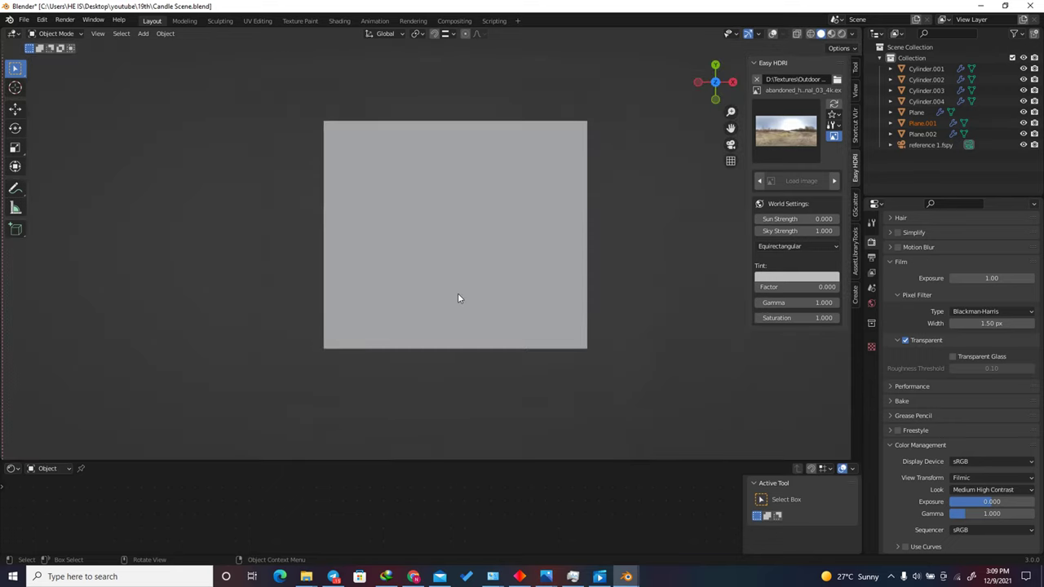
{"action": "left_click", "coordinate": [457, 293]}
{"action": "left_click", "coordinate": [772, 34]}
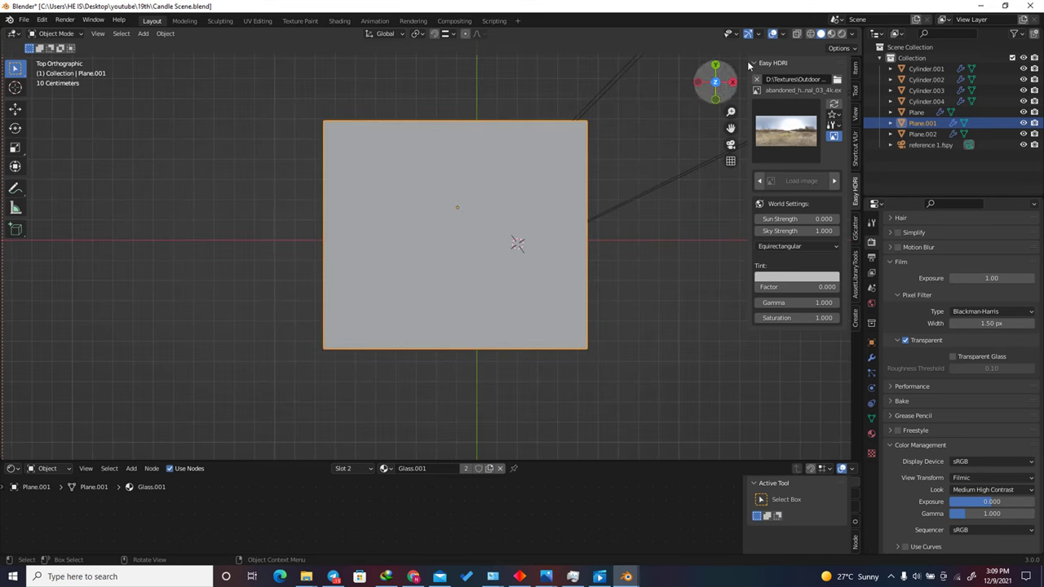
{"action": "key", "text": "h"}
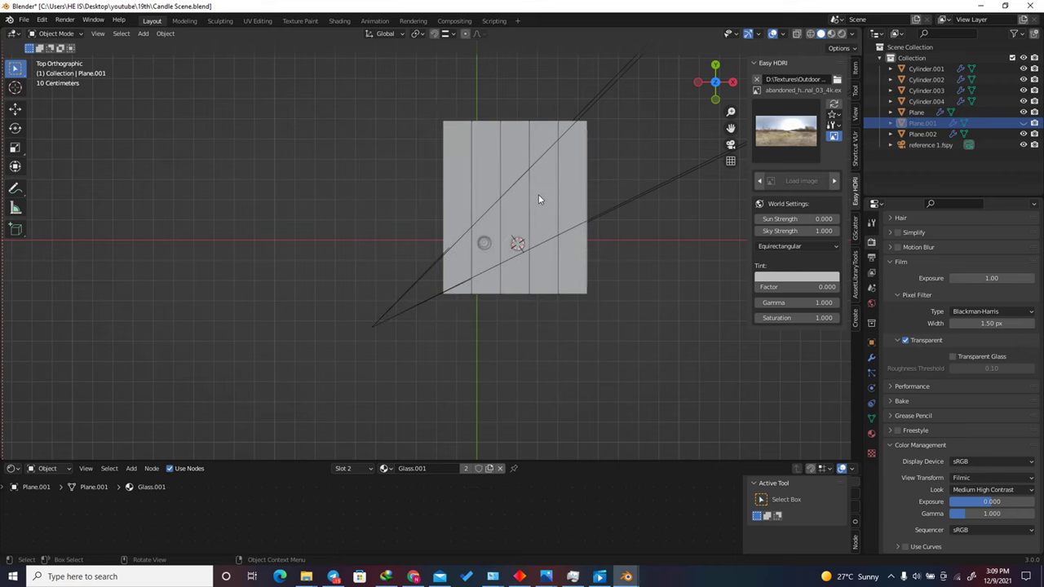
Step: Duplicate the candle and its wick and place the copies inside the empty second glass, about 0.166 m along X
{"action": "scroll", "coordinate": [490, 220], "scroll_direction": "up", "scroll_amount": 10}
{"action": "left_click", "coordinate": [419, 220]}
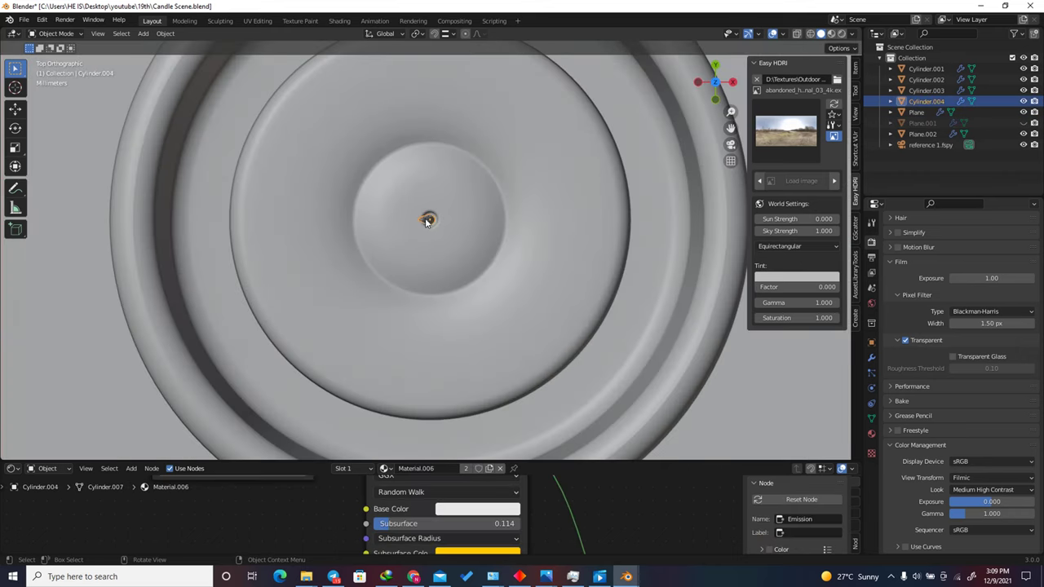
{"action": "left_click", "coordinate": [444, 186], "text": "shift"}
{"action": "scroll", "coordinate": [301, 199], "scroll_direction": "down", "scroll_amount": 7}
{"action": "scroll", "coordinate": [268, 205], "scroll_direction": "down", "scroll_amount": 3}
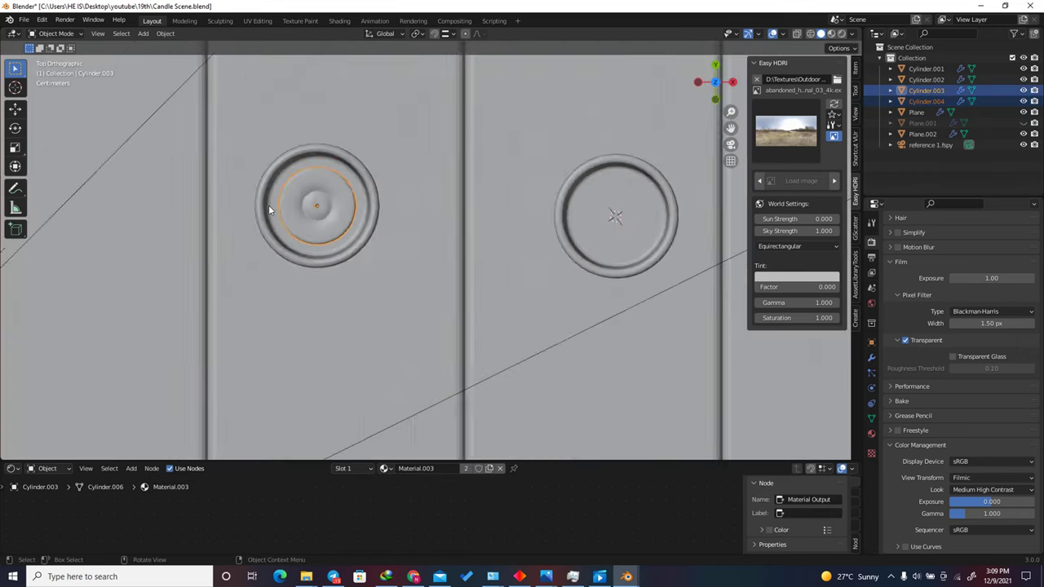
{"action": "scroll", "coordinate": [464, 229], "scroll_direction": "up", "scroll_amount": 2}
{"action": "key", "text": "shift+d"}
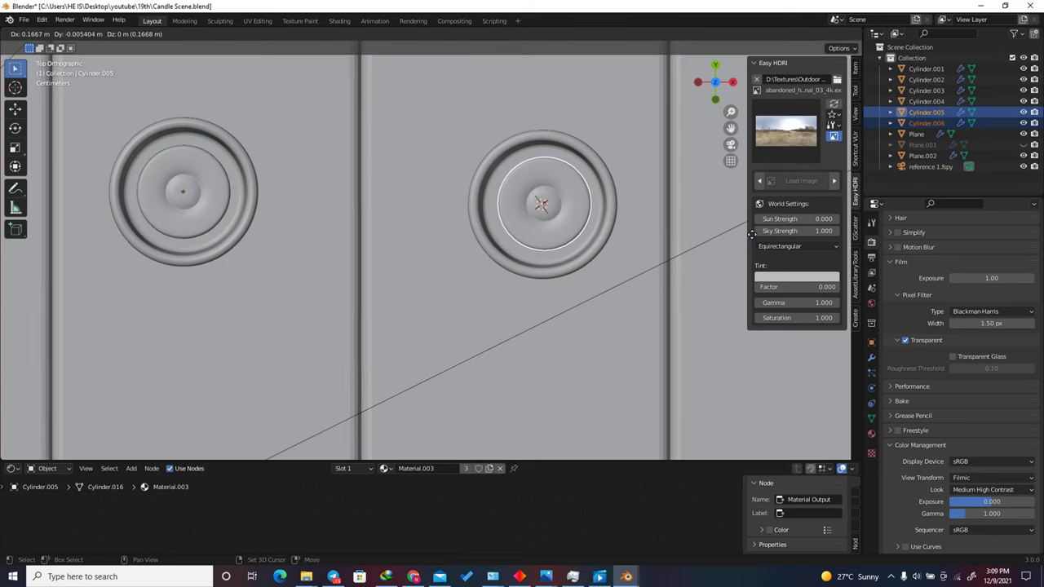
{"action": "left_click", "coordinate": [734, 236]}
Step: Compare the original and duplicated candles up close in perspective, selecting the wick of each
{"action": "left_click_drag", "start_coordinate": [692, 72], "coordinate": [522, 196]}
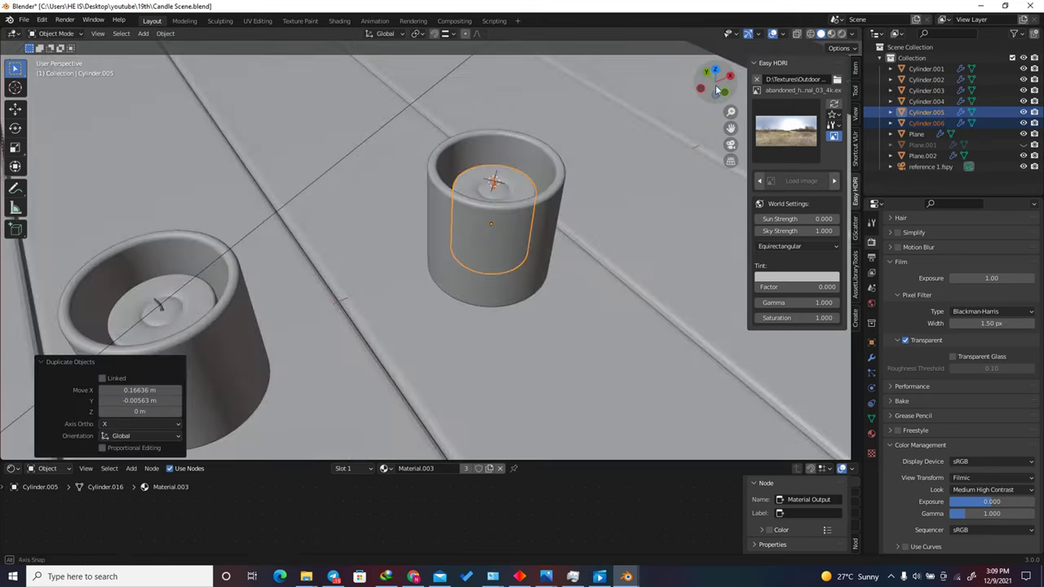
{"action": "scroll", "coordinate": [495, 191], "scroll_direction": "up", "scroll_amount": 3}
{"action": "scroll", "coordinate": [567, 180], "scroll_direction": "down", "scroll_amount": 1}
{"action": "scroll", "coordinate": [566, 179], "scroll_direction": "down", "scroll_amount": 5}
{"action": "scroll", "coordinate": [598, 173], "scroll_direction": "up", "scroll_amount": 3}
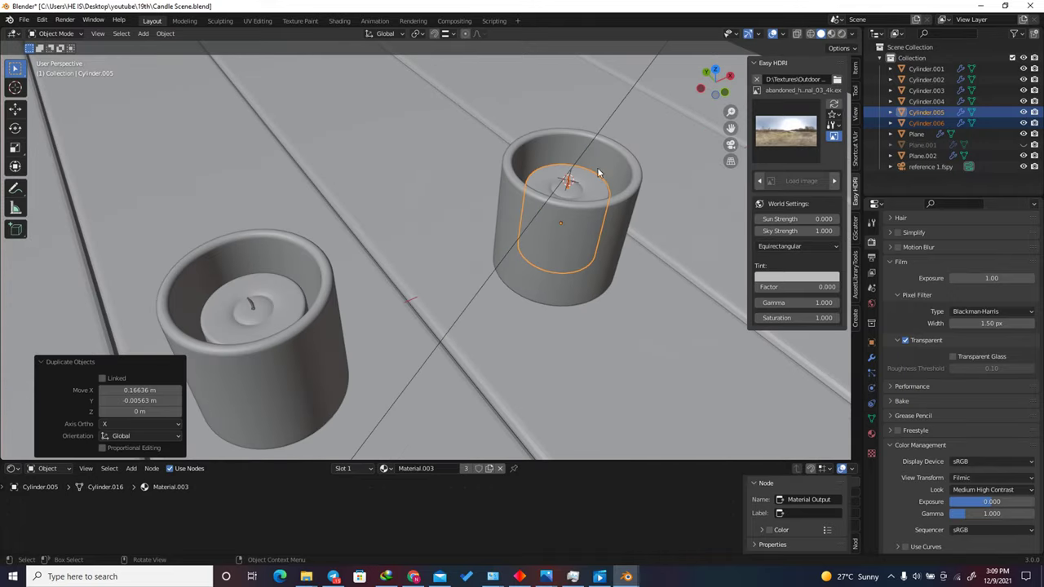
{"action": "scroll", "coordinate": [569, 181], "scroll_direction": "down", "scroll_amount": 5}
{"action": "scroll", "coordinate": [434, 244], "scroll_direction": "up", "scroll_amount": 8}
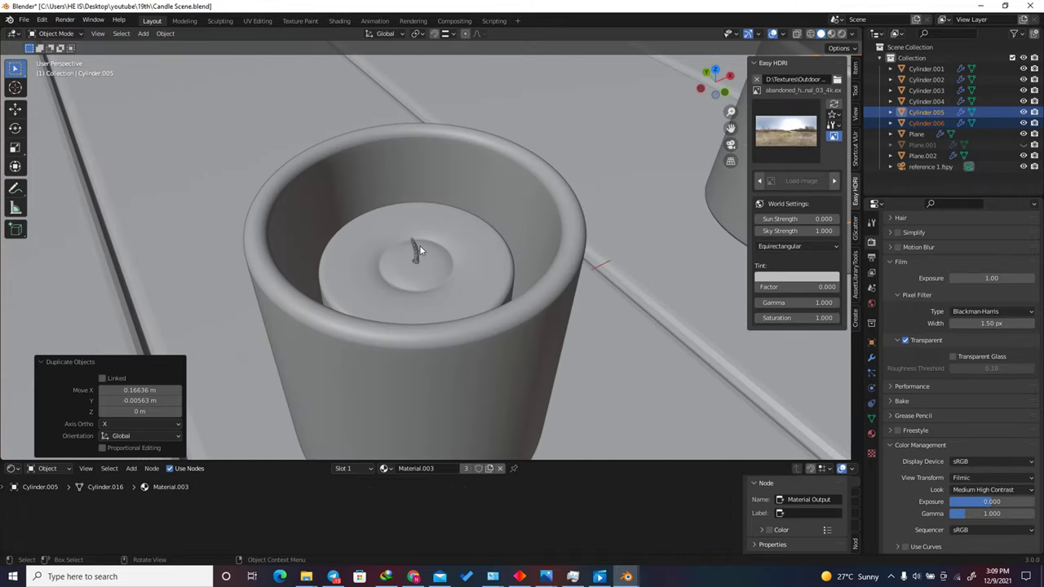
{"action": "left_click", "coordinate": [416, 250]}
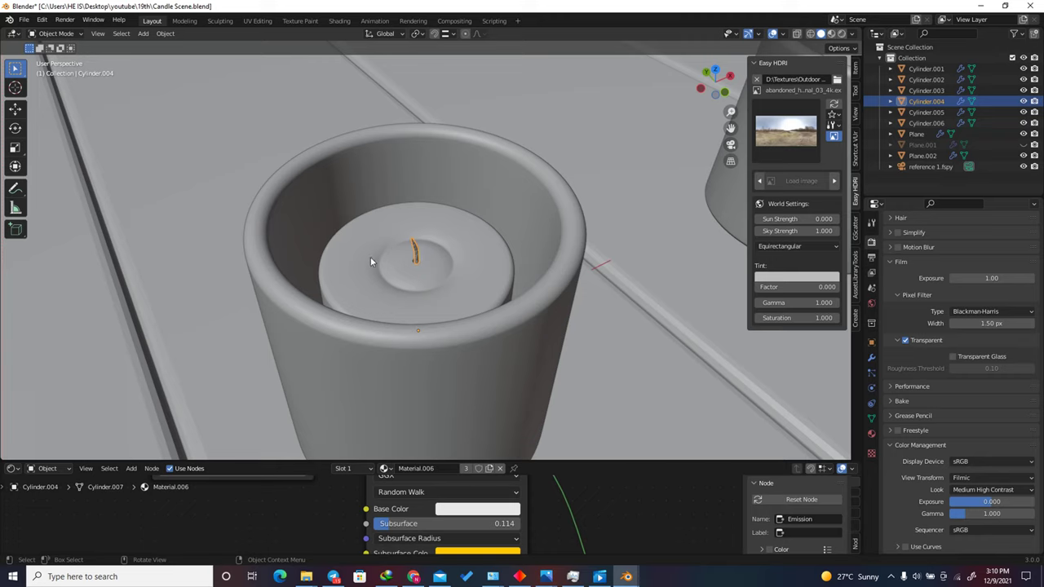
{"action": "scroll", "coordinate": [370, 256], "scroll_direction": "down", "scroll_amount": 3}
{"action": "scroll", "coordinate": [343, 206], "scroll_direction": "up", "scroll_amount": 4}
{"action": "left_click", "coordinate": [350, 205]}
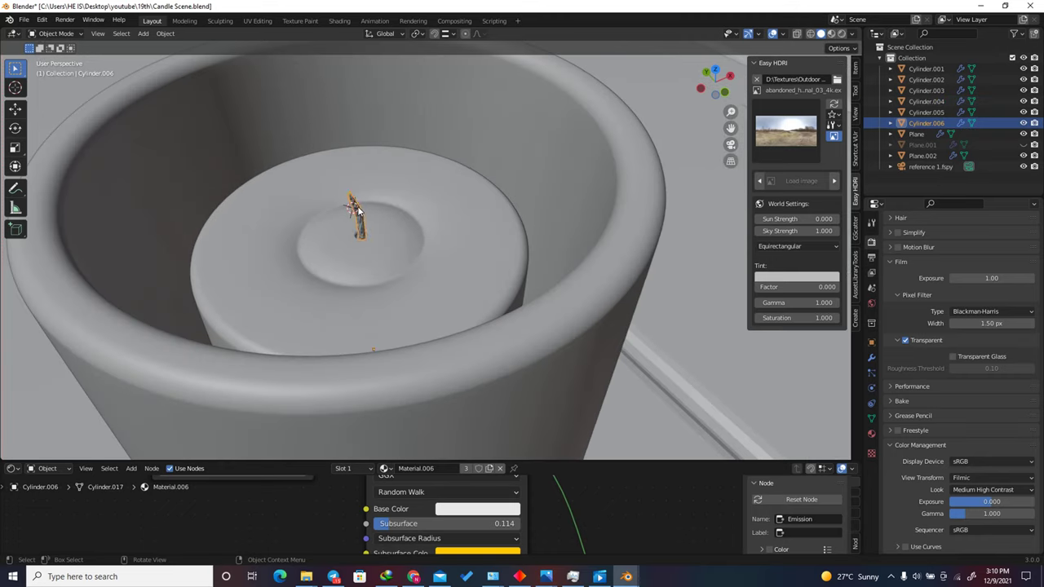
{"action": "scroll", "coordinate": [352, 205], "scroll_direction": "up", "scroll_amount": 4}
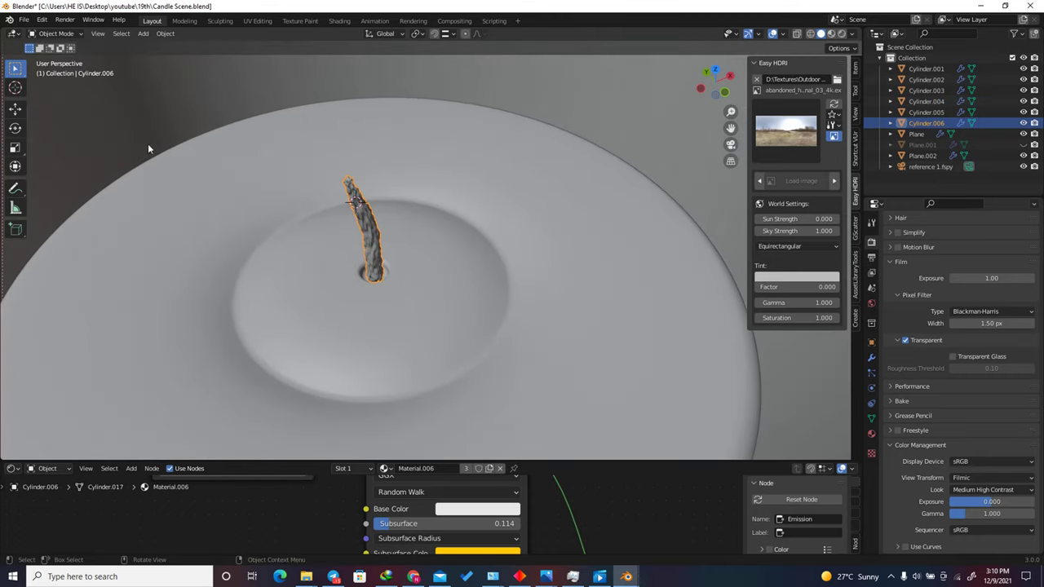
Step: Search the add-on preferences for "imag" to check that Import Images as Planes is enabled
{"action": "left_click", "coordinate": [43, 21]}
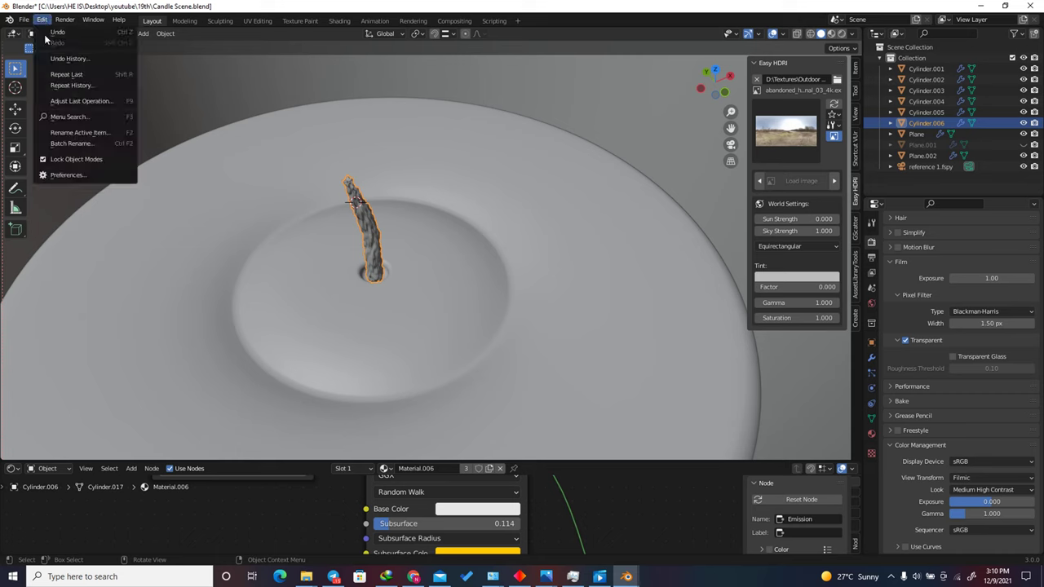
{"action": "left_click", "coordinate": [69, 177]}
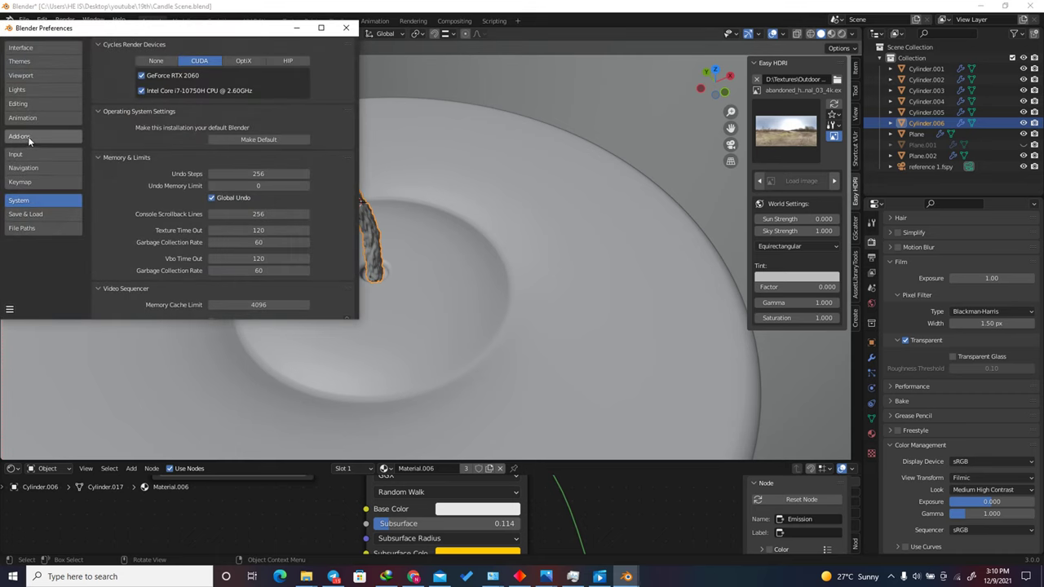
{"action": "left_click", "coordinate": [43, 136]}
{"action": "left_click", "coordinate": [304, 60]}
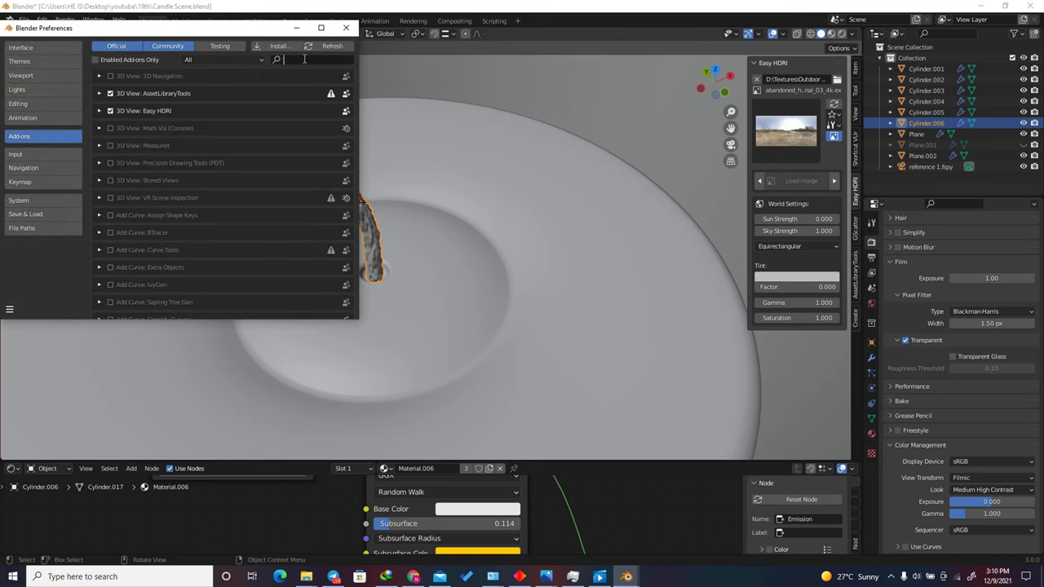
{"action": "type", "text": "imag"}
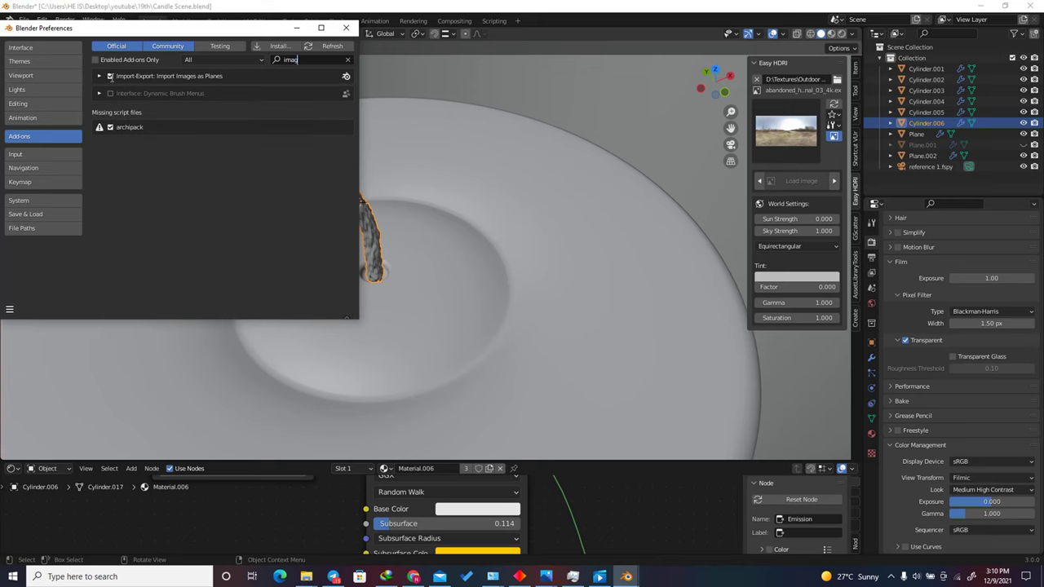
{"action": "left_click", "coordinate": [347, 59]}
{"action": "left_click", "coordinate": [346, 28]}
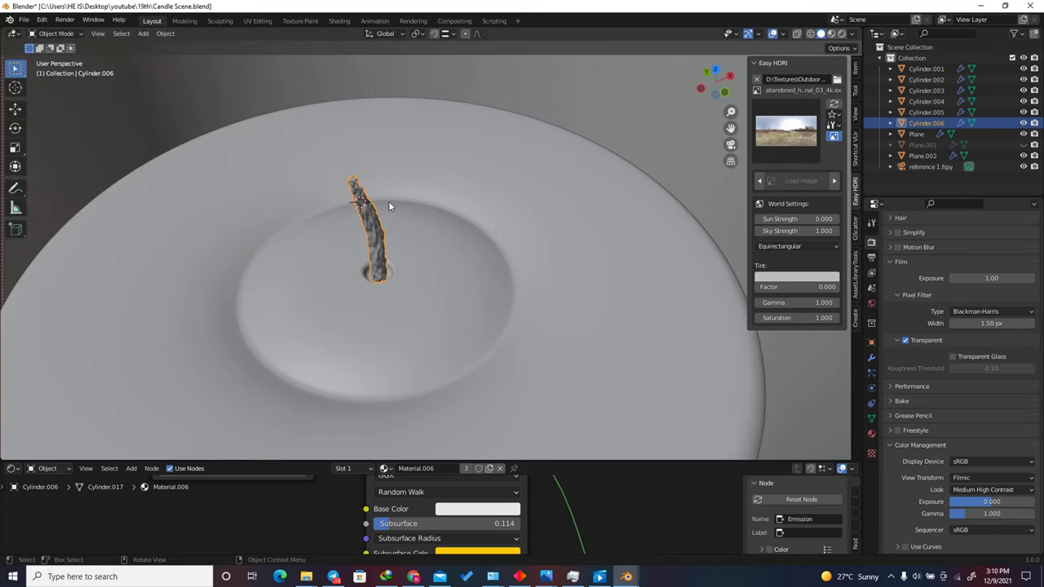
Step: Import TexturesCom_Flames0001_1_M.jpg from the Downloads folder as an image plane
{"action": "key", "text": "shift+a"}
{"action": "mouse_move", "coordinate": [349, 322]}
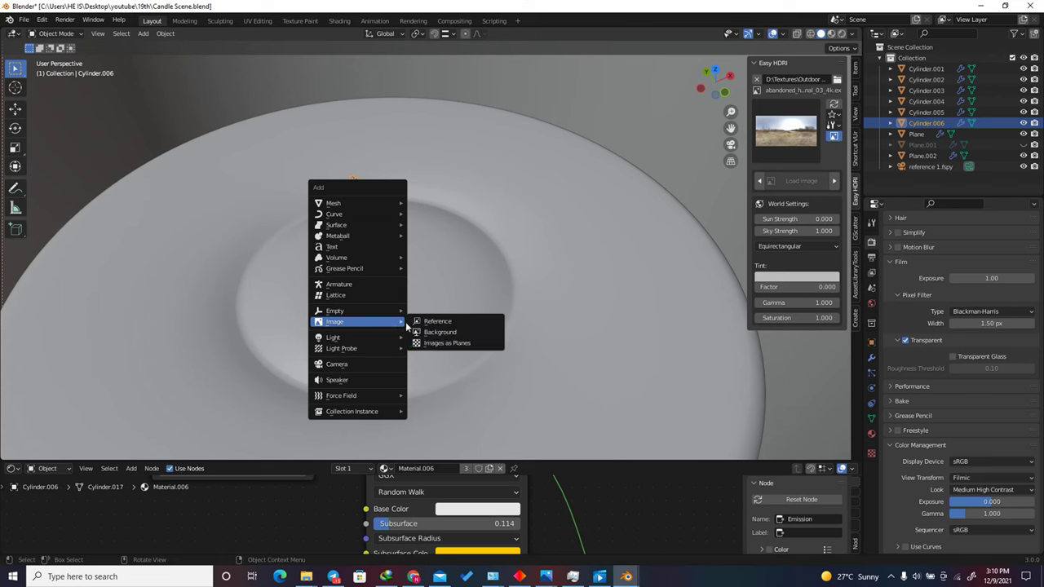
{"action": "left_click", "coordinate": [446, 343]}
{"action": "left_click", "coordinate": [287, 265]}
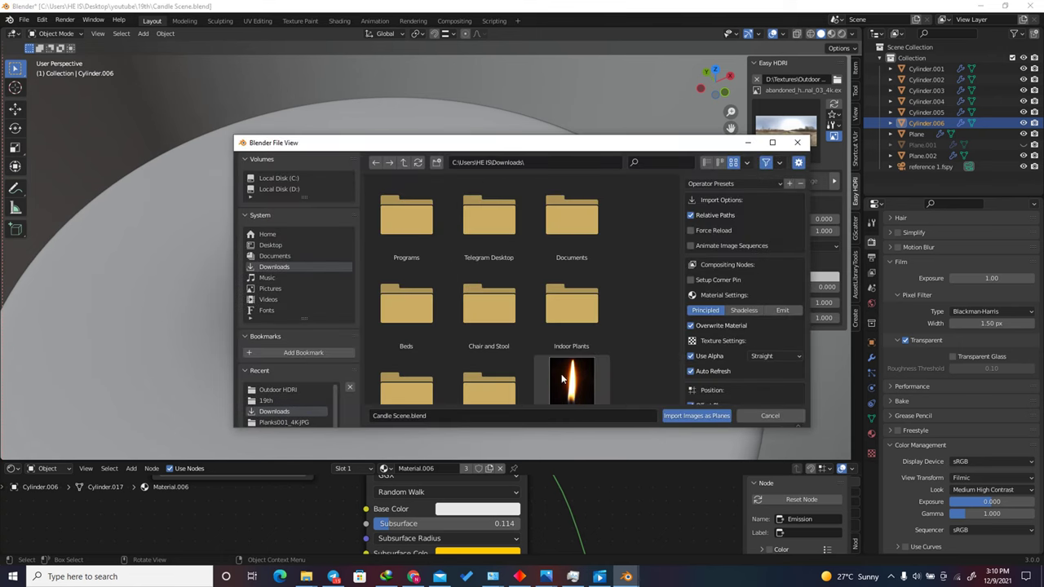
{"action": "left_click", "coordinate": [572, 378]}
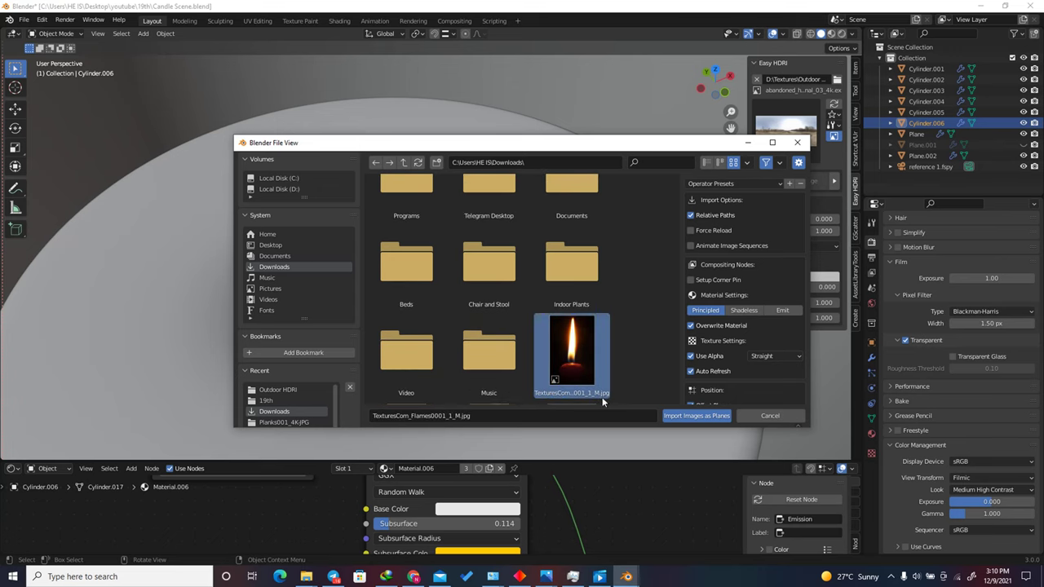
{"action": "left_click", "coordinate": [696, 416]}
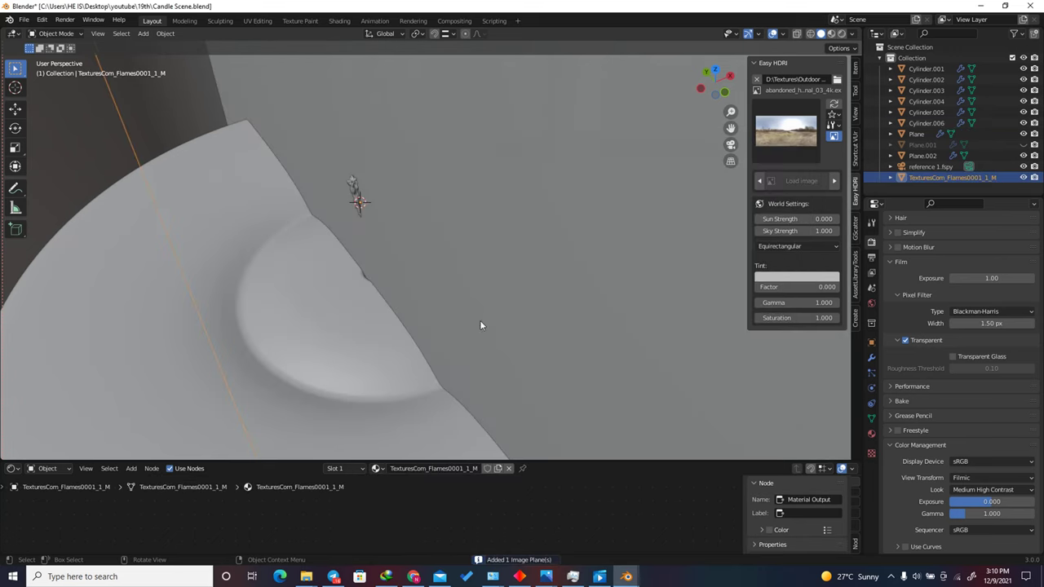
Step: Set the solid viewport shading color to Texture and bring the flame plane and both candles into view
{"action": "left_click", "coordinate": [853, 34]}
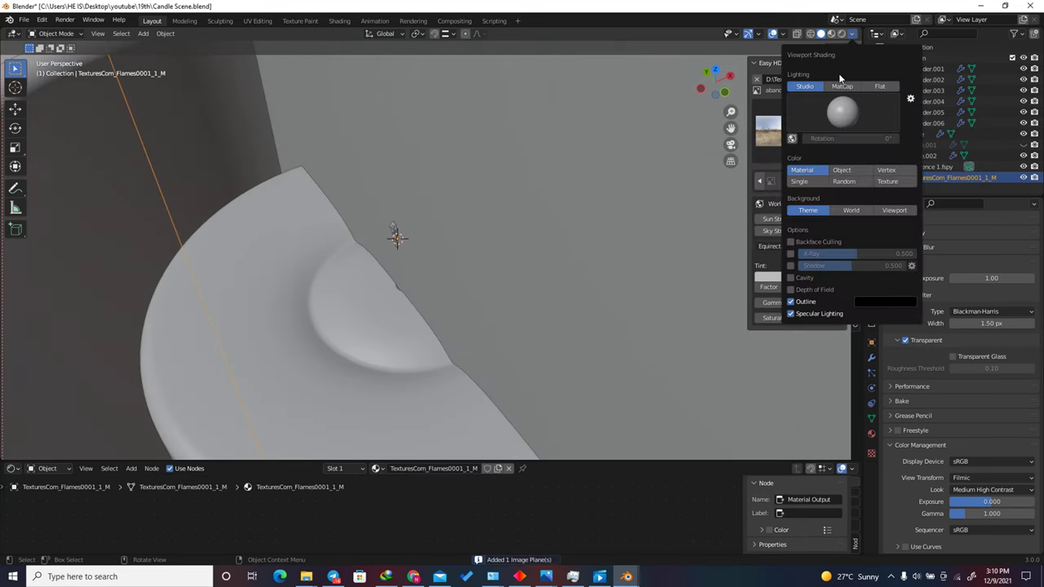
{"action": "left_click", "coordinate": [888, 187]}
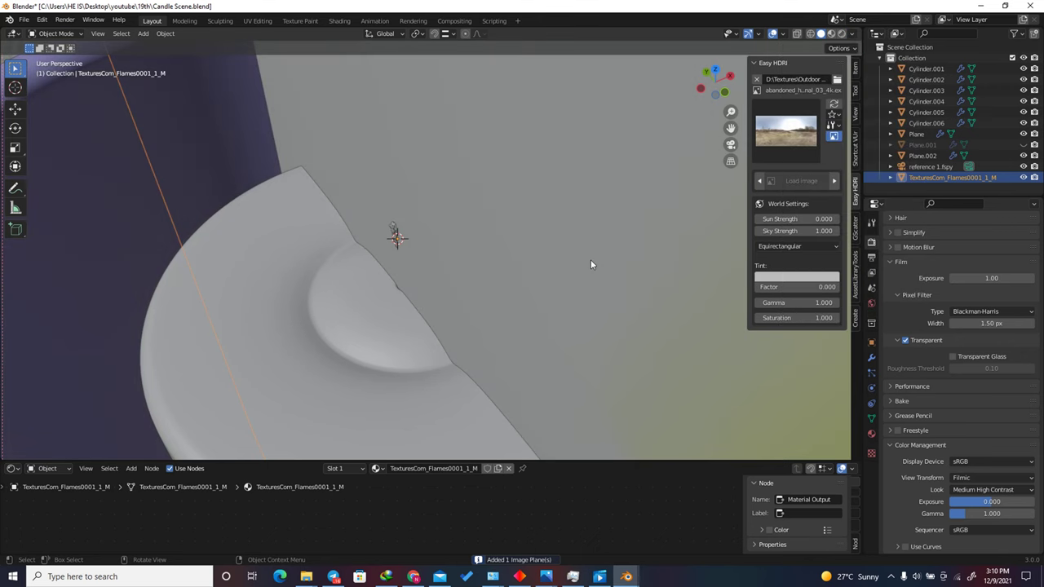
{"action": "scroll", "coordinate": [579, 269], "scroll_direction": "down", "scroll_amount": 8}
{"action": "scroll", "coordinate": [710, 96], "scroll_direction": "down", "scroll_amount": 10}
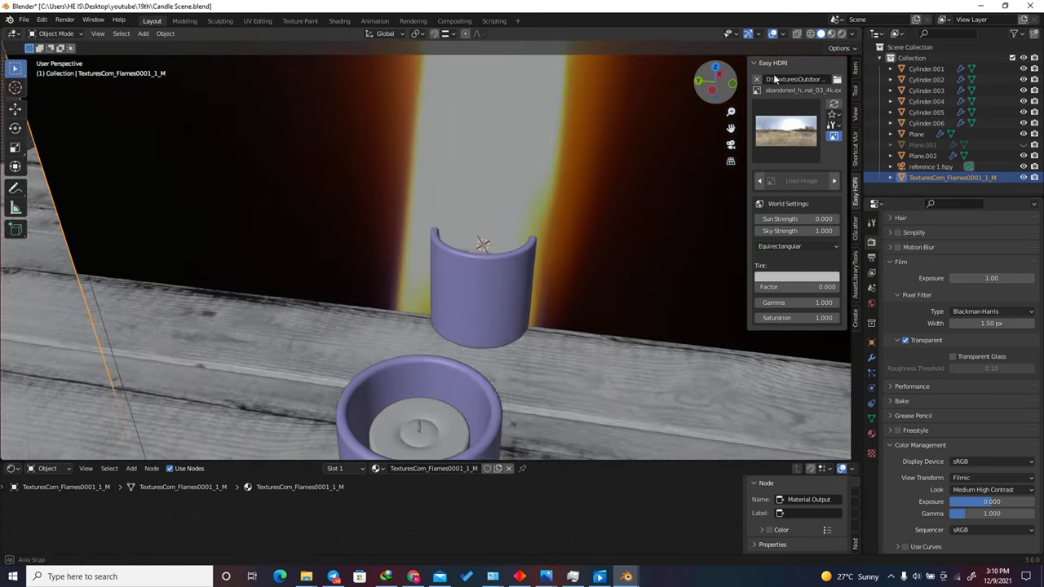
Step: Scale the flame image plane down and position it at the second candle's wick, isolating them in local view
{"action": "key", "text": "s"}
{"action": "key", "text": "Escape"}
{"action": "key", "text": "KP_Divide"}
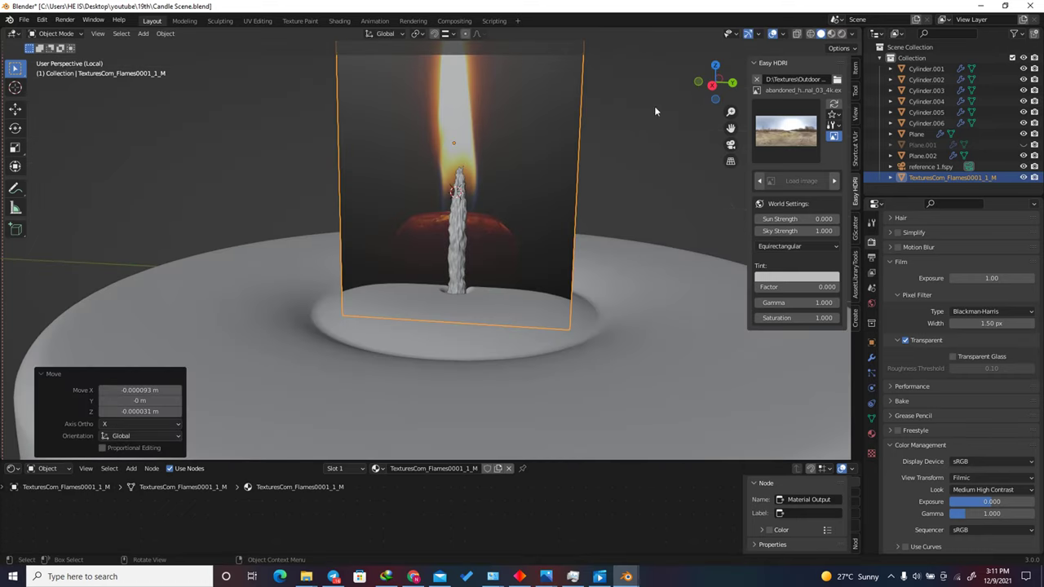
Step: Cut one horizontal edge loop across the flame image plane just below the flame, viewed from the right
{"action": "left_click", "coordinate": [712, 84]}
{"action": "scroll", "coordinate": [477, 220], "scroll_direction": "up", "scroll_amount": 2}
{"action": "scroll", "coordinate": [440, 239], "scroll_direction": "up", "scroll_amount": 2}
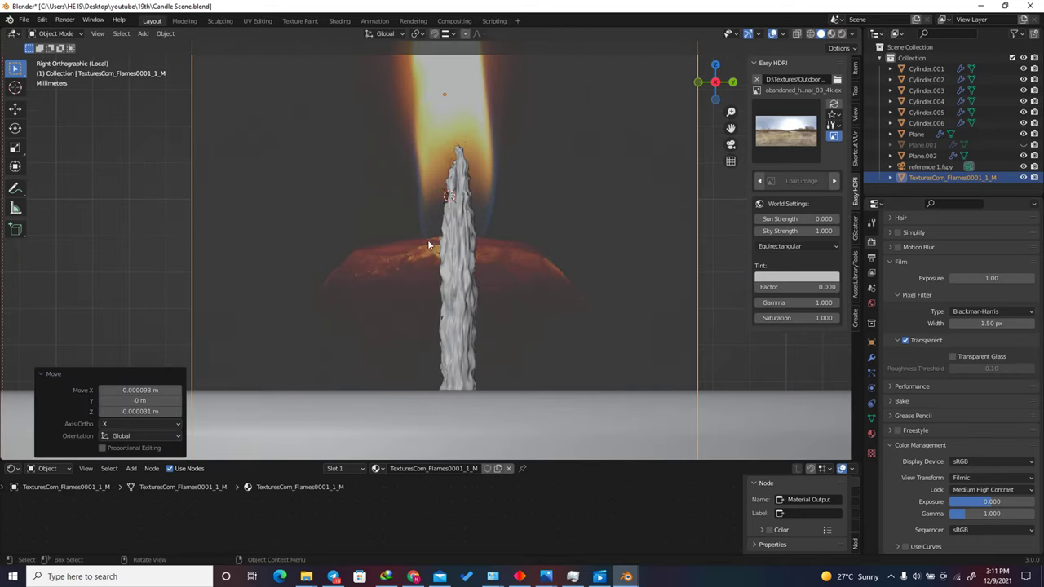
{"action": "scroll", "coordinate": [432, 244], "scroll_direction": "down", "scroll_amount": 4}
{"action": "key", "text": "Tab"}
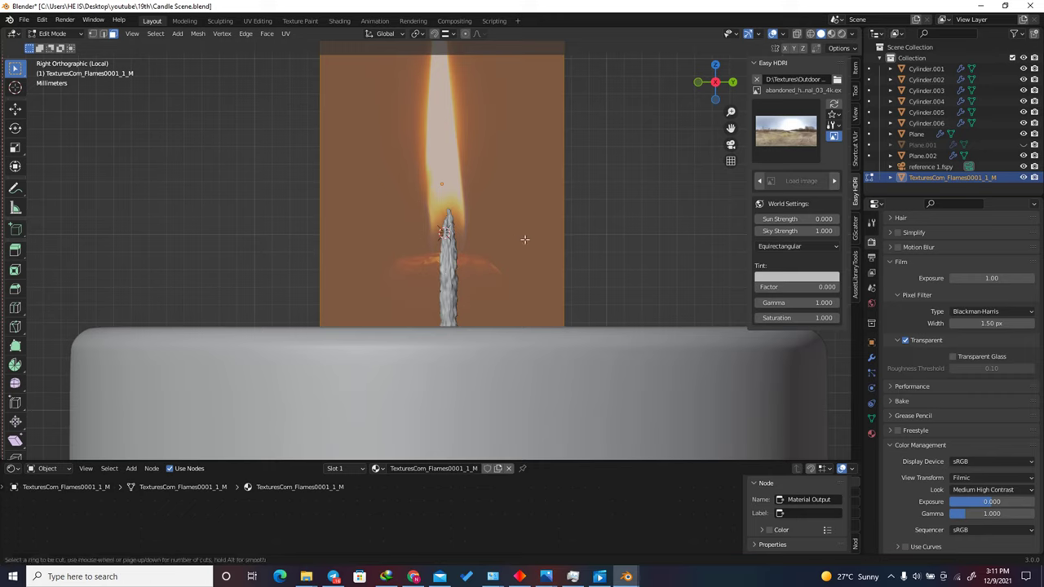
{"action": "key", "text": "ctrl+r"}
{"action": "left_click", "coordinate": [554, 199]}
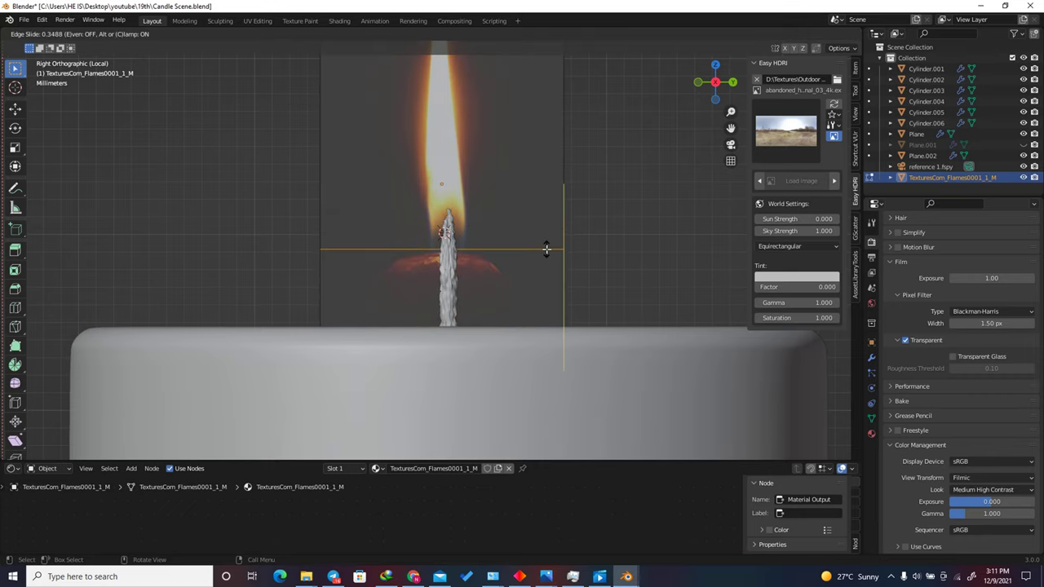
{"action": "left_click", "coordinate": [552, 242]}
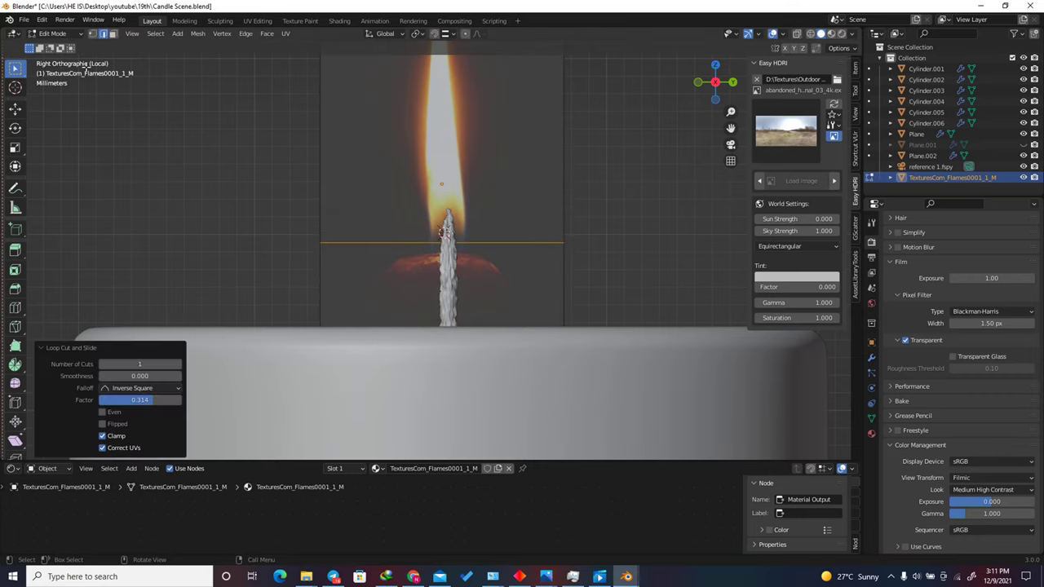
Step: Delete the flame plane's lower face beneath the new loop cut and return to Object Mode
{"action": "left_click", "coordinate": [498, 294]}
{"action": "key", "text": "x"}
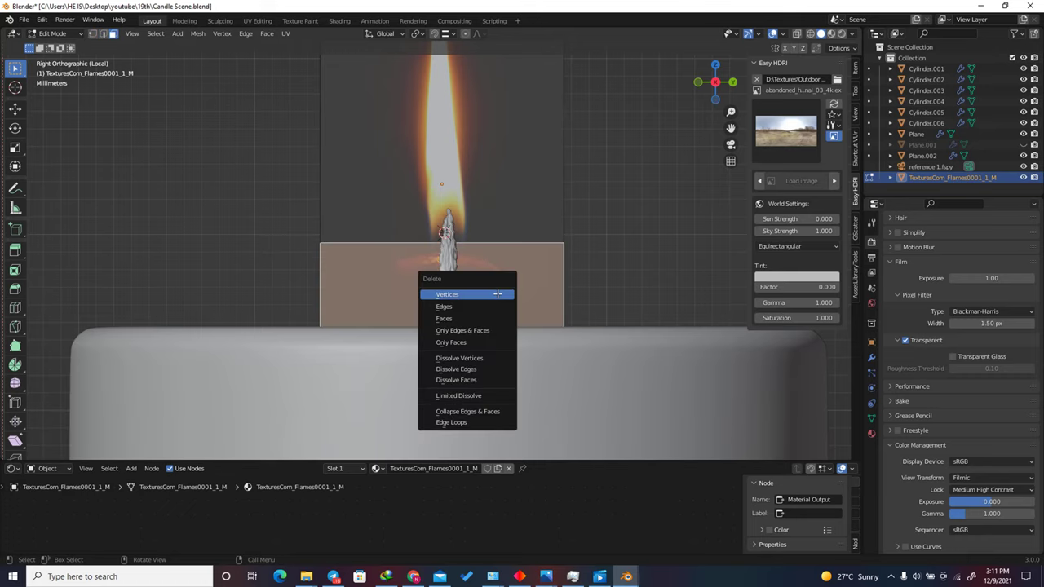
{"action": "left_click", "coordinate": [448, 317]}
{"action": "key", "text": "Tab"}
Step: Switch the viewport to Material Preview, enlarge the shader editor and spread out the flame material's nodes
{"action": "middle_click_drag", "start_coordinate": [448, 317], "coordinate": [415, 229]}
{"action": "scroll", "coordinate": [414, 229], "scroll_direction": "down", "scroll_amount": 4}
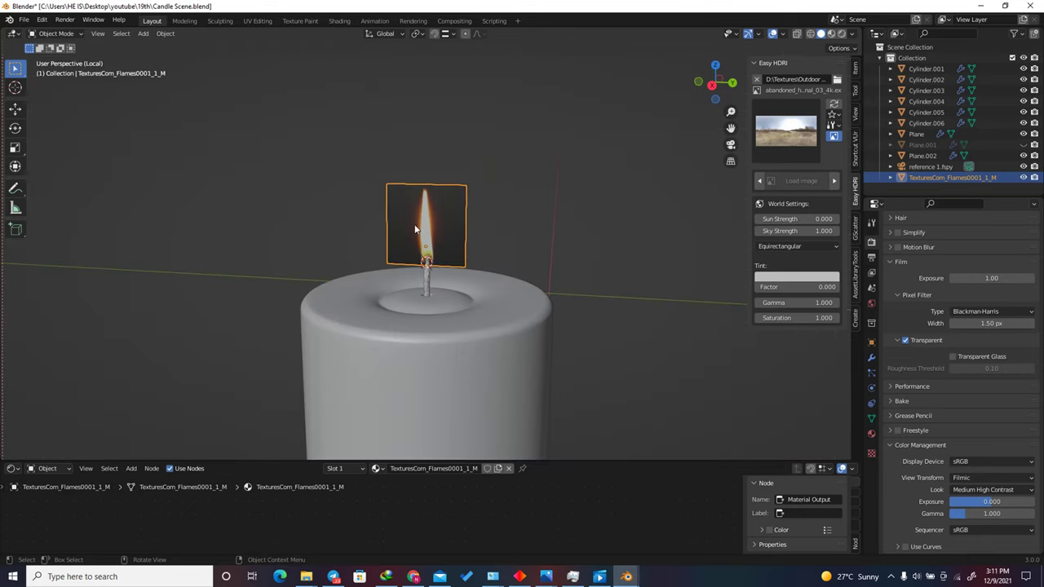
{"action": "left_click", "coordinate": [831, 35]}
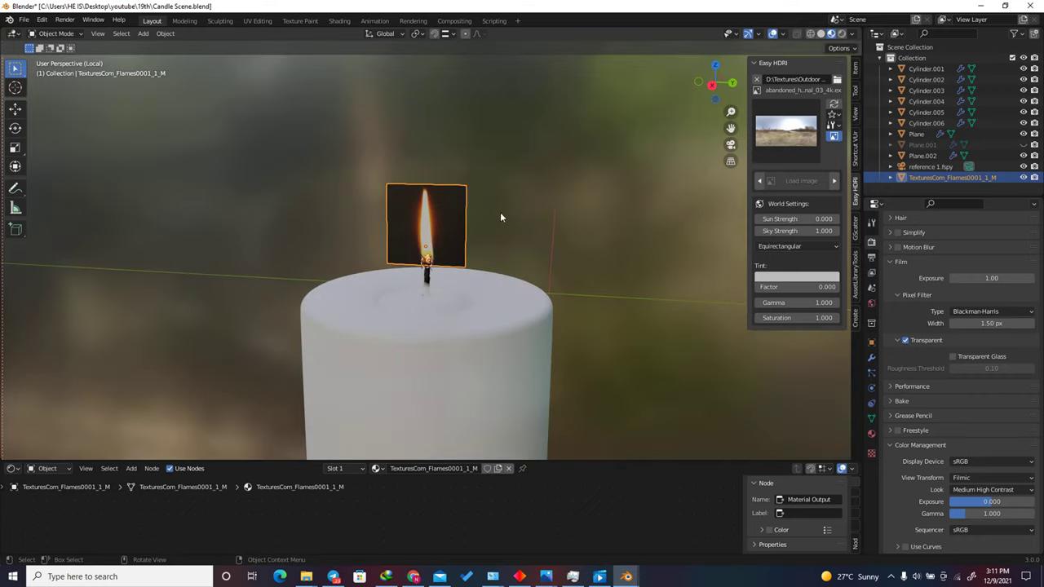
{"action": "scroll", "coordinate": [500, 214], "scroll_direction": "up", "scroll_amount": 6}
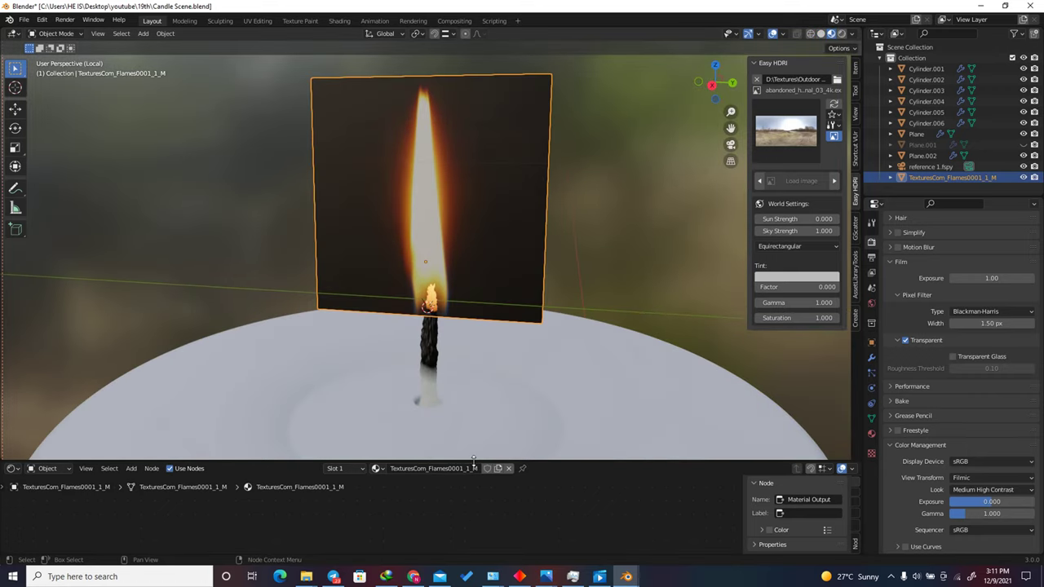
{"action": "left_click_drag", "start_coordinate": [471, 461], "coordinate": [471, 284]}
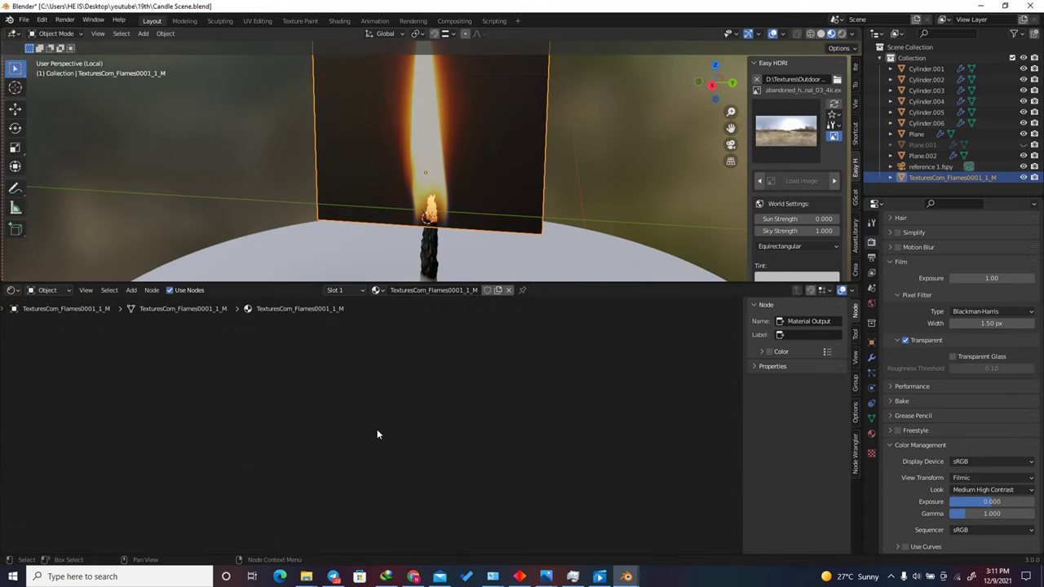
{"action": "key", "text": "Home"}
{"action": "left_click_drag", "start_coordinate": [346, 444], "coordinate": [251, 440]}
{"action": "key", "text": "Home"}
{"action": "left_click_drag", "start_coordinate": [466, 407], "coordinate": [451, 405]}
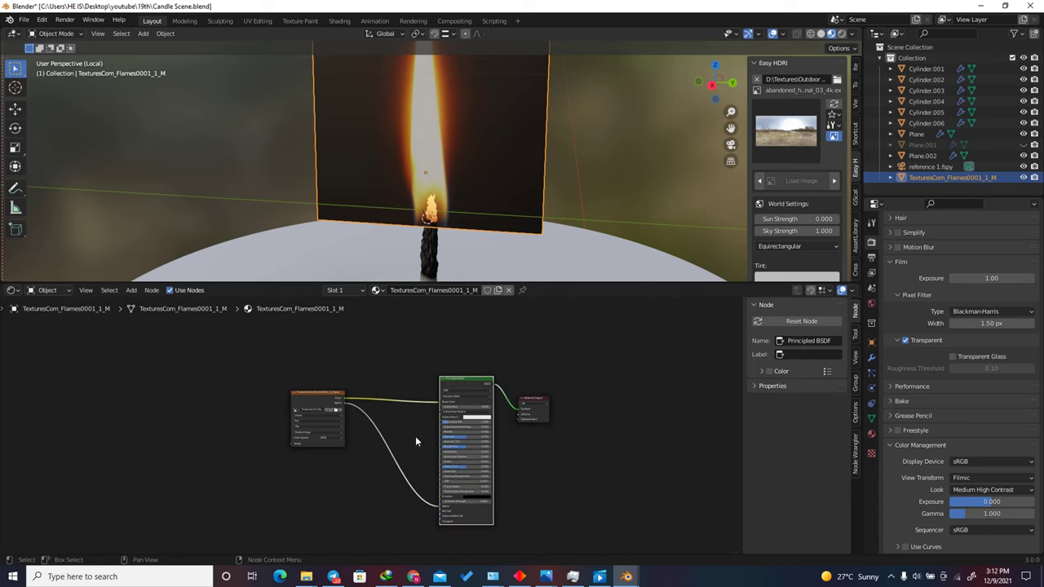
Step: Connect the flame Image Texture's Color output to the Principled BSDF's Alpha input to mask out the dark background
{"action": "scroll", "coordinate": [331, 422], "scroll_direction": "up", "scroll_amount": 1}
{"action": "scroll", "coordinate": [343, 416], "scroll_direction": "up", "scroll_amount": 1}
{"action": "scroll", "coordinate": [342, 416], "scroll_direction": "down", "scroll_amount": 2}
{"action": "left_click", "coordinate": [327, 407]}
{"action": "left_click_drag", "start_coordinate": [354, 389], "coordinate": [462, 507]}
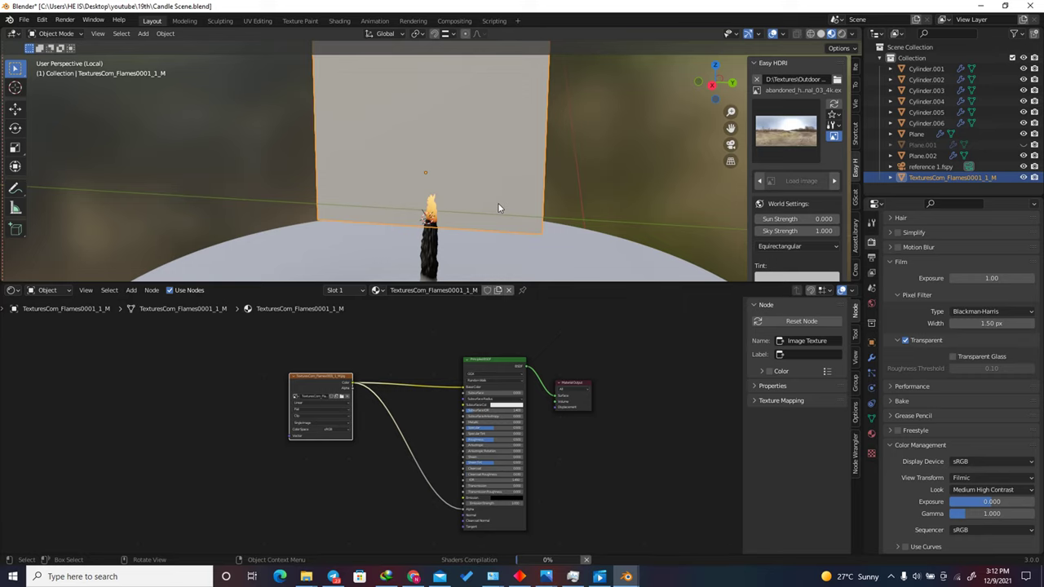
{"action": "left_click_drag", "start_coordinate": [705, 81], "coordinate": [485, 172]}
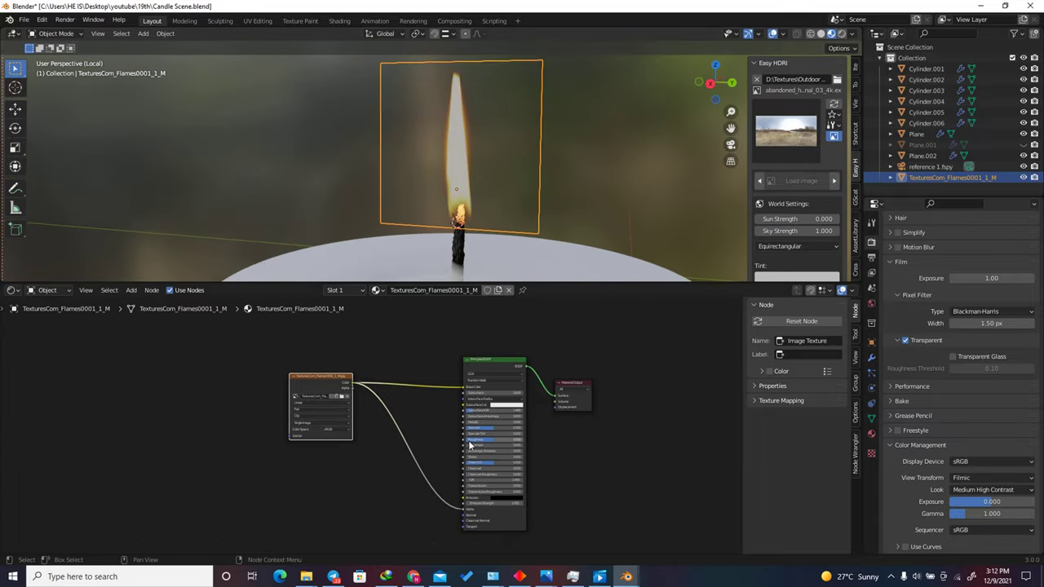
Step: Duplicate the flame plane in place and rotate the copy 90 degrees about the Z axis
{"action": "scroll", "coordinate": [486, 190], "scroll_direction": "up", "scroll_amount": 1}
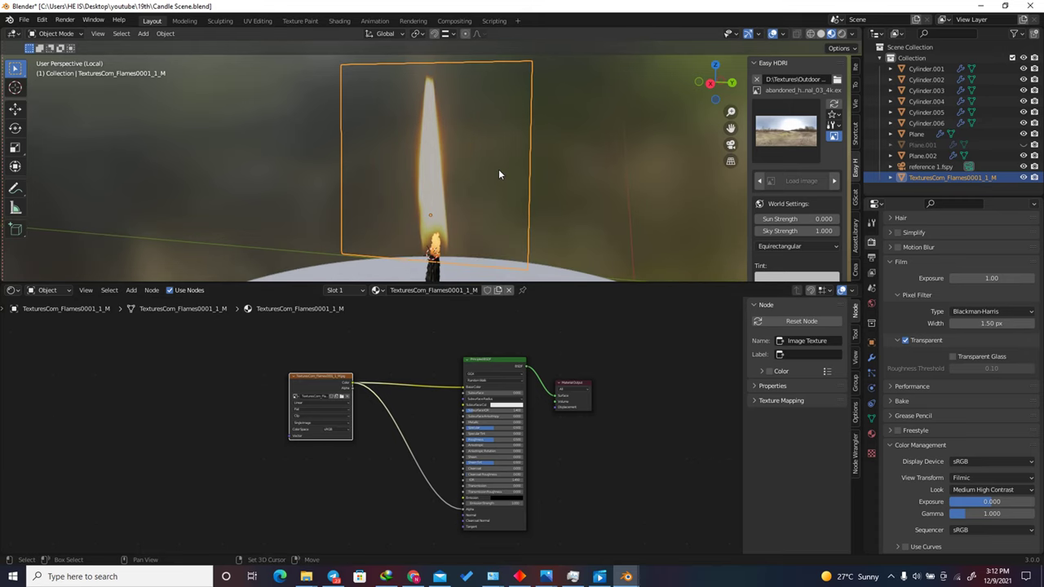
{"action": "key", "text": "shift+d"}
{"action": "key", "text": "Escape"}
{"action": "type", "text": "r"}
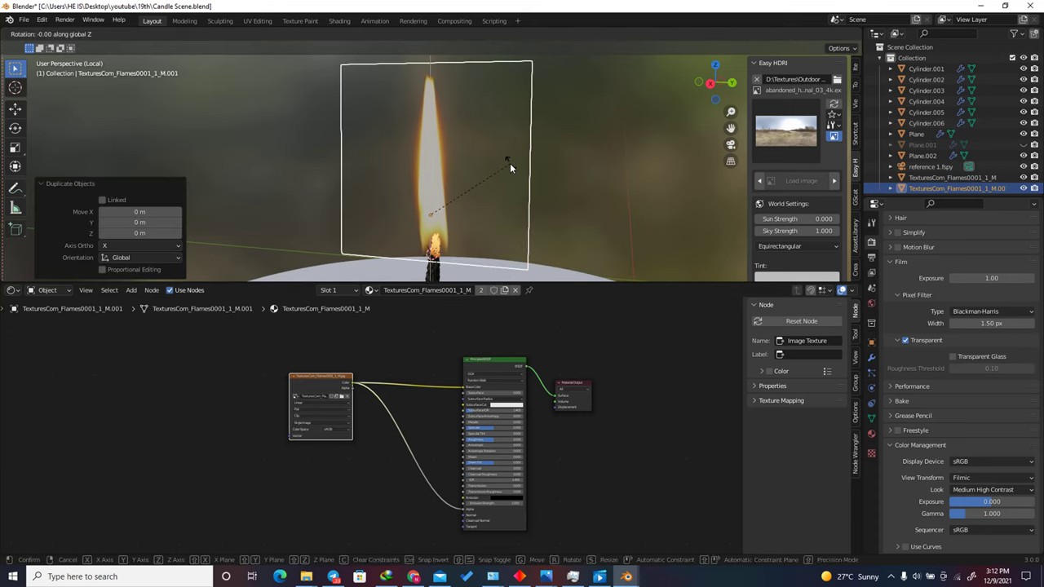
{"action": "type", "text": "z90"}
{"action": "key", "text": "Return"}
Step: Isolate the crossed flame planes in local view and enlarge the shader editor for their material
{"action": "left_click_drag", "start_coordinate": [716, 83], "coordinate": [611, 121]}
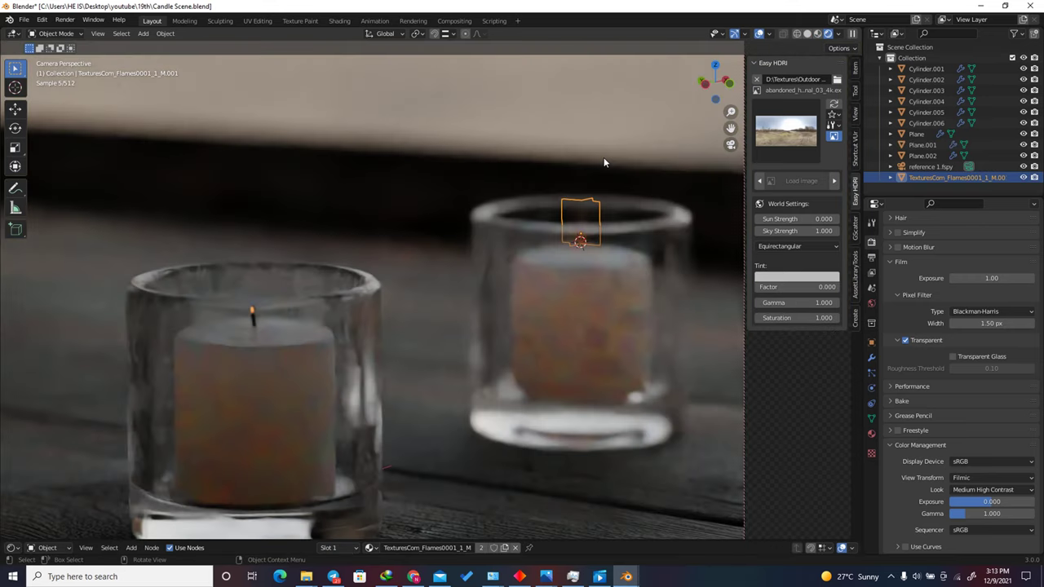
{"action": "key", "text": "KP_Divide"}
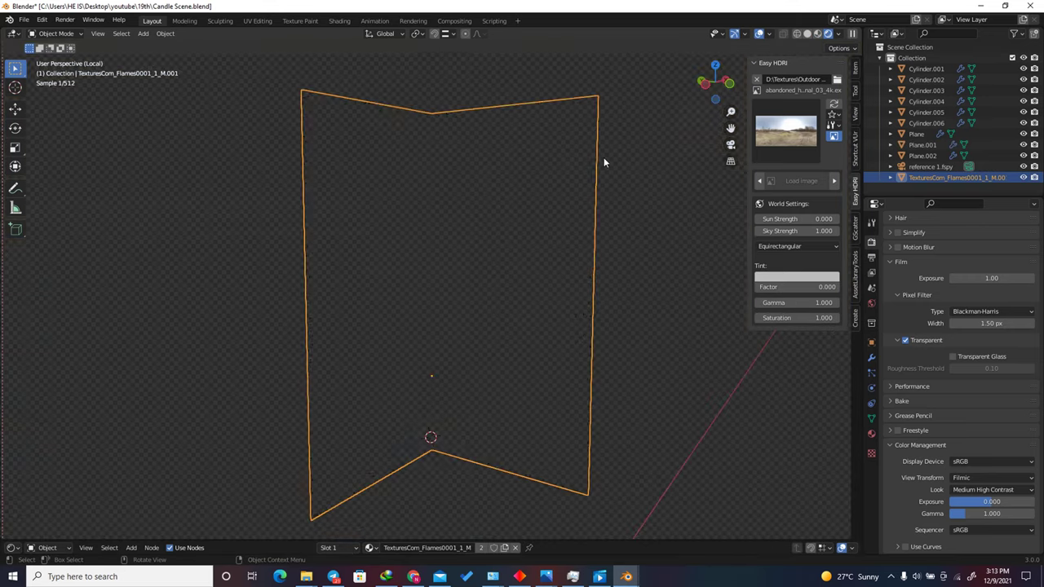
{"action": "middle_click_drag", "start_coordinate": [603, 158], "coordinate": [575, 174]}
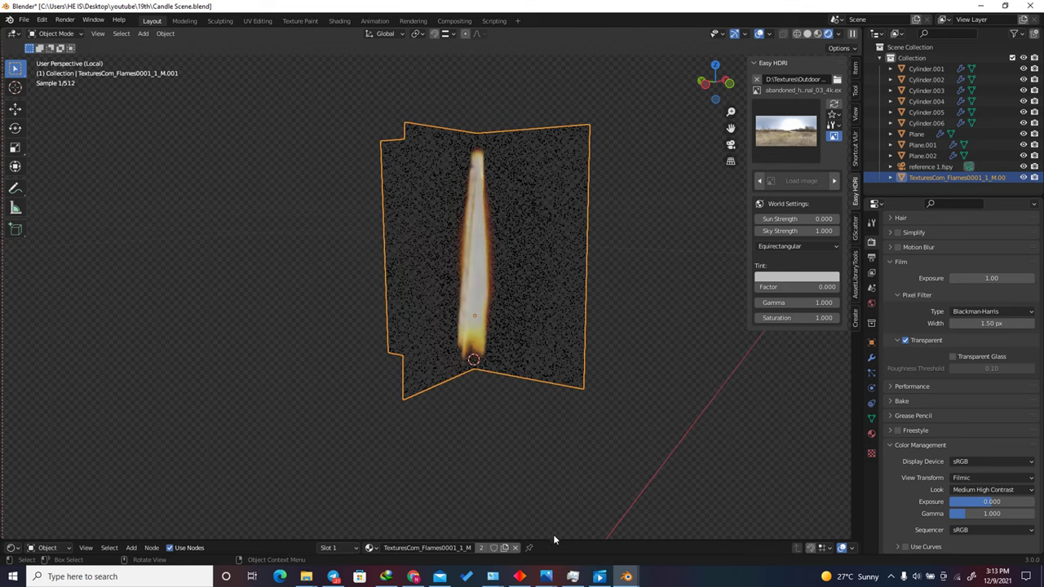
{"action": "left_click_drag", "start_coordinate": [553, 540], "coordinate": [526, 304]}
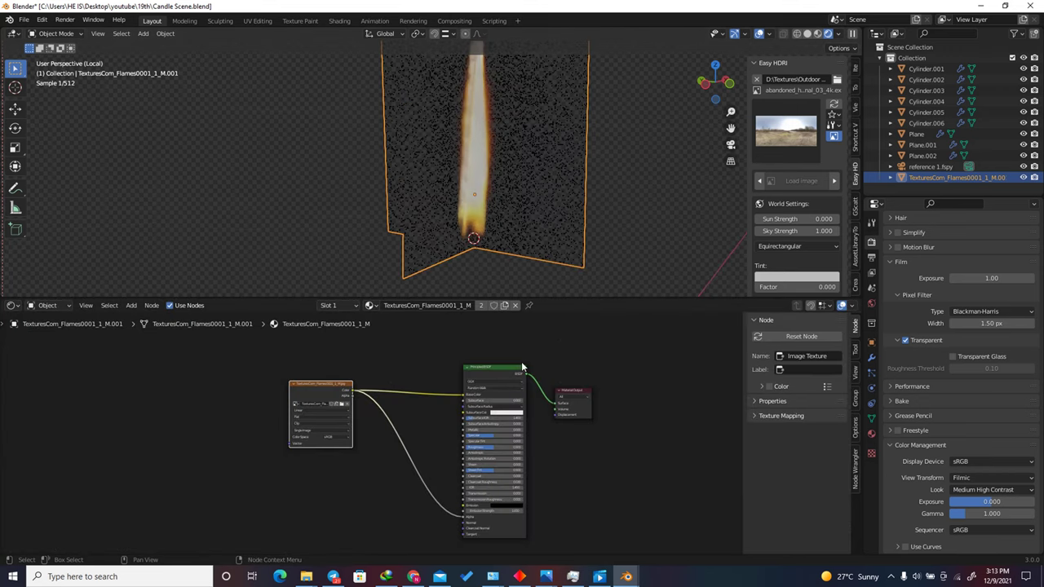
Step: Make room before the Material Output and add an Emission node above the Principled BSDF
{"action": "left_click_drag", "start_coordinate": [577, 392], "coordinate": [674, 389]}
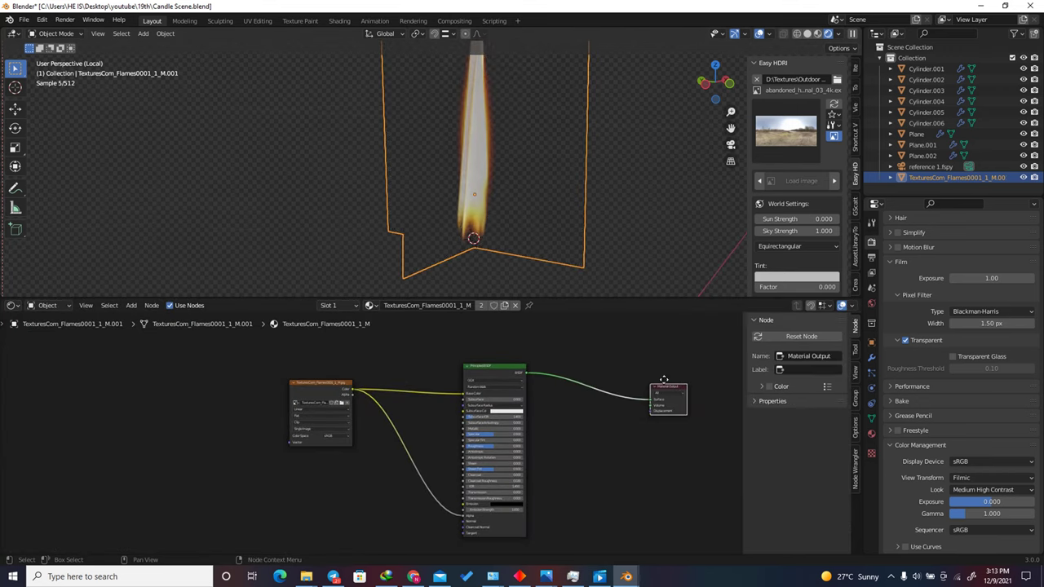
{"action": "key", "text": "shift+a"}
{"action": "left_click", "coordinate": [561, 365]}
{"action": "type", "text": "e"}
{"action": "type", "text": "nmm"}
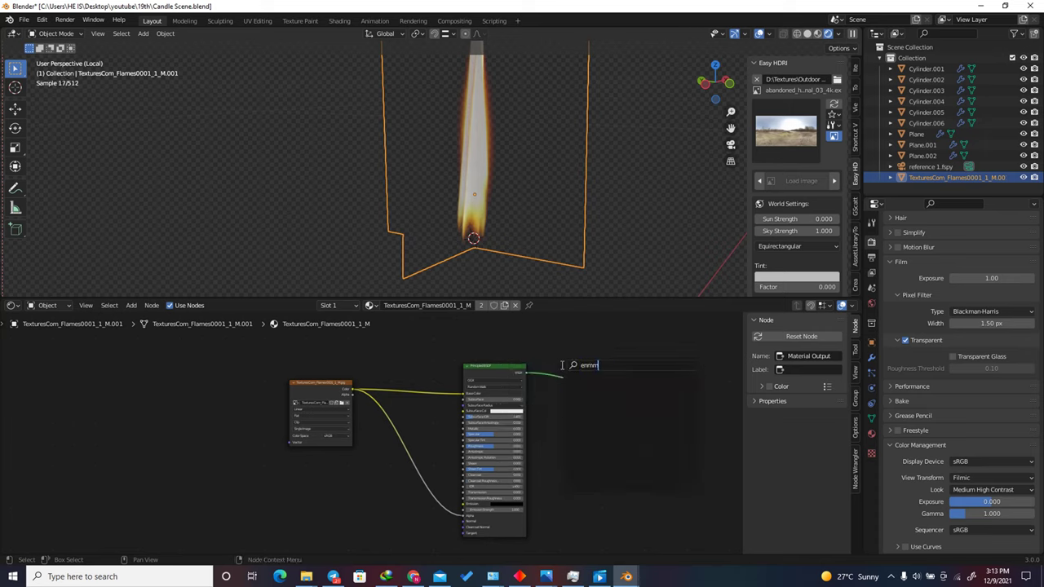
{"action": "key", "text": "BackSpace"}
{"action": "key", "text": "BackSpace"}
{"action": "key", "text": "BackSpace"}
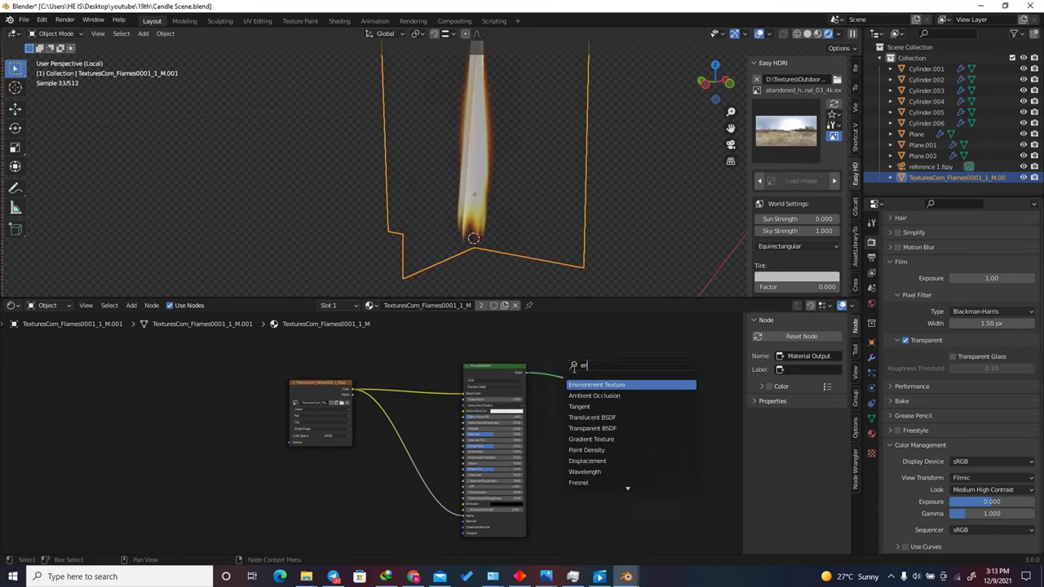
{"action": "type", "text": "mm"}
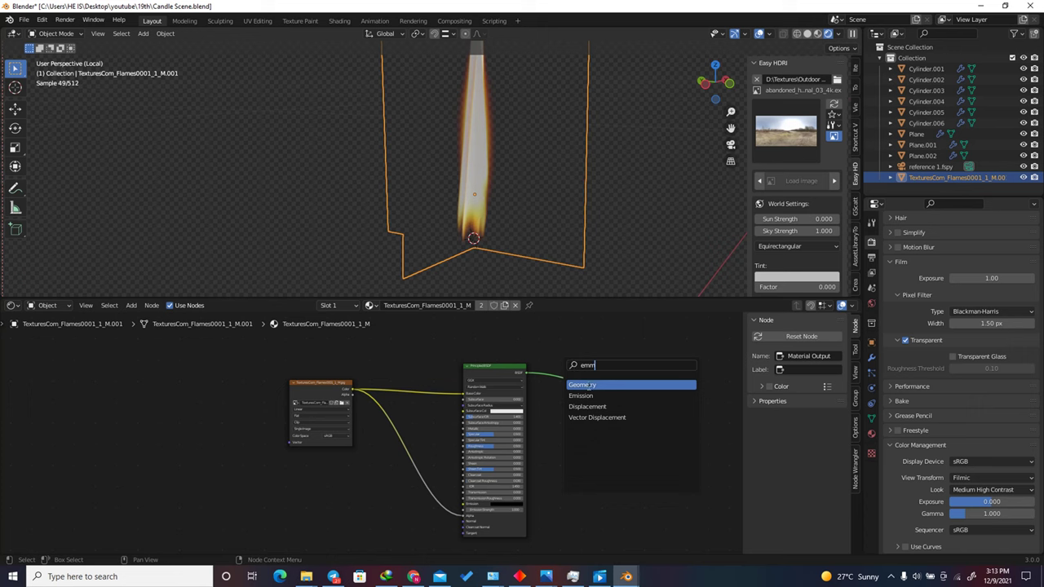
{"action": "left_click", "coordinate": [580, 396]}
{"action": "left_click", "coordinate": [507, 358]}
Step: Insert an Add Shader node between the Principled BSDF and the Material Output
{"action": "scroll", "coordinate": [507, 358], "scroll_direction": "up", "scroll_amount": 1}
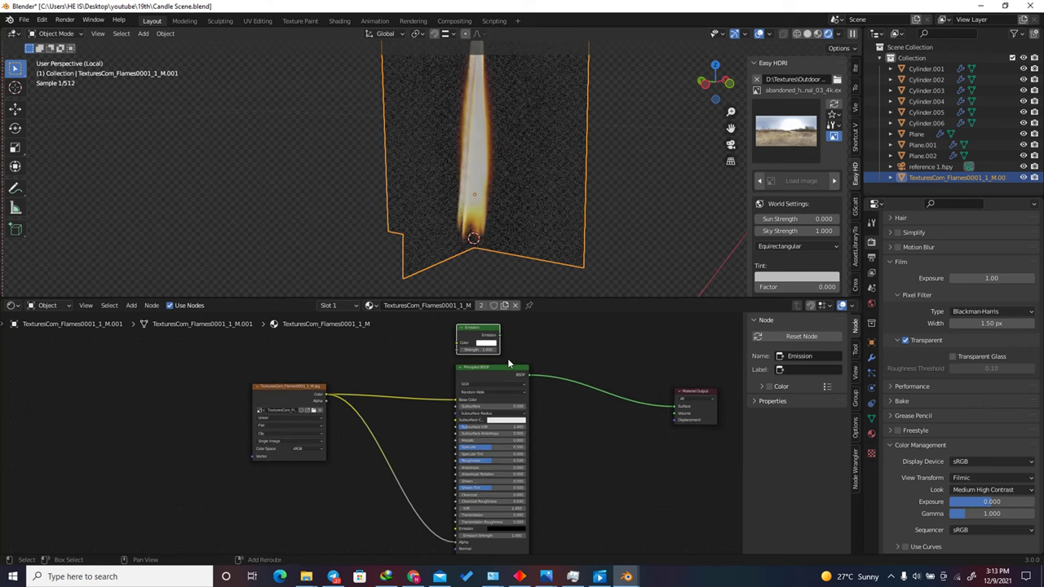
{"action": "key", "text": "shift+a"}
{"action": "type", "text": "add"}
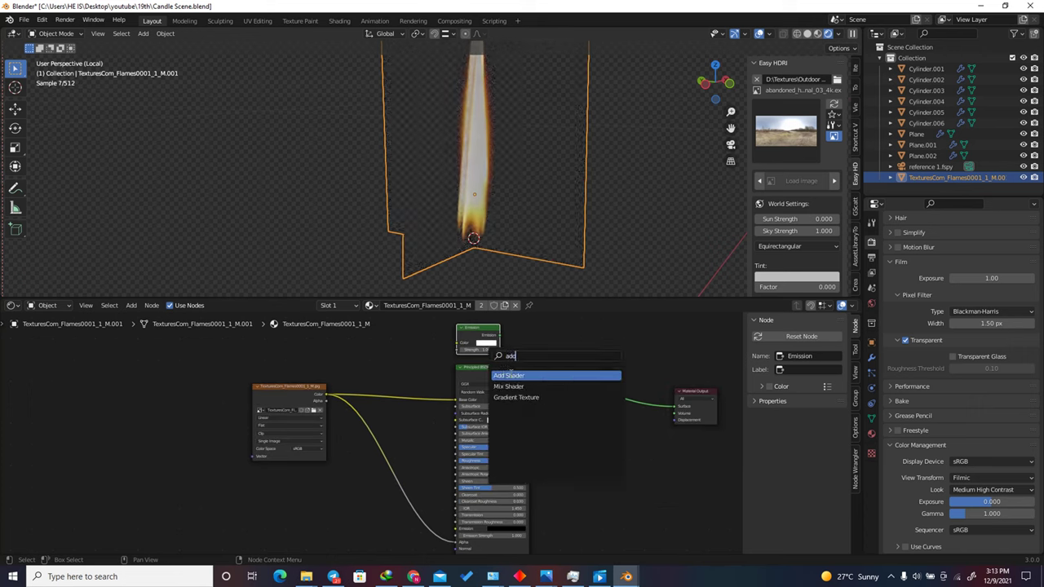
{"action": "key", "text": "Return"}
{"action": "left_click", "coordinate": [603, 383]}
Step: Connect the Emission node to the Add Shader and the flame texture's Color to the Emission color
{"action": "scroll", "coordinate": [532, 358], "scroll_direction": "up", "scroll_amount": 3}
{"action": "left_click_drag", "start_coordinate": [486, 329], "coordinate": [598, 405]}
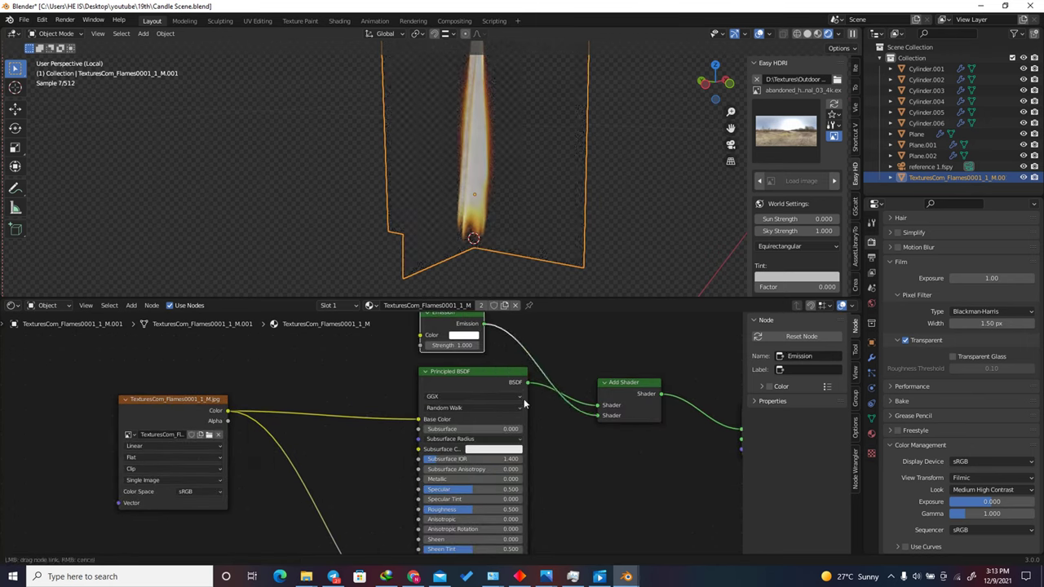
{"action": "left_click_drag", "start_coordinate": [228, 410], "coordinate": [419, 335]}
{"action": "scroll", "coordinate": [359, 444], "scroll_direction": "down", "scroll_amount": 3}
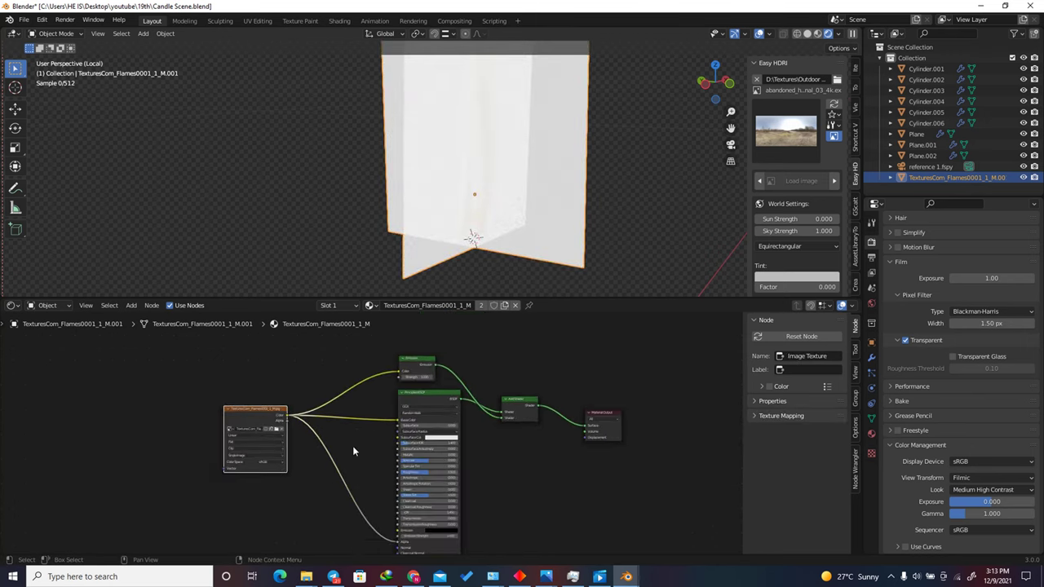
Step: Set the flame material's Emission strength to 5
{"action": "scroll", "coordinate": [375, 392], "scroll_direction": "up", "scroll_amount": 4}
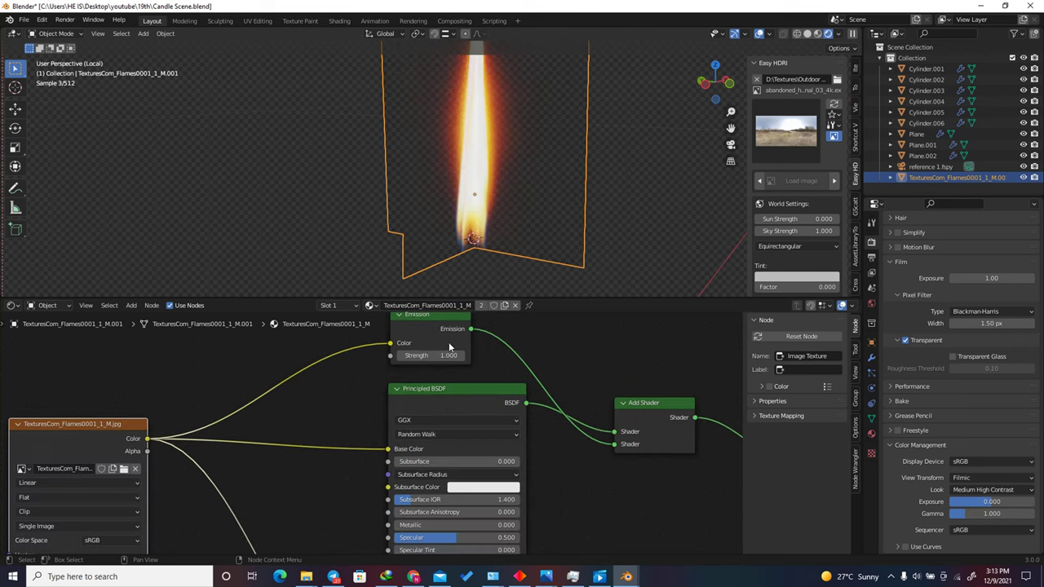
{"action": "double_click", "coordinate": [444, 355]}
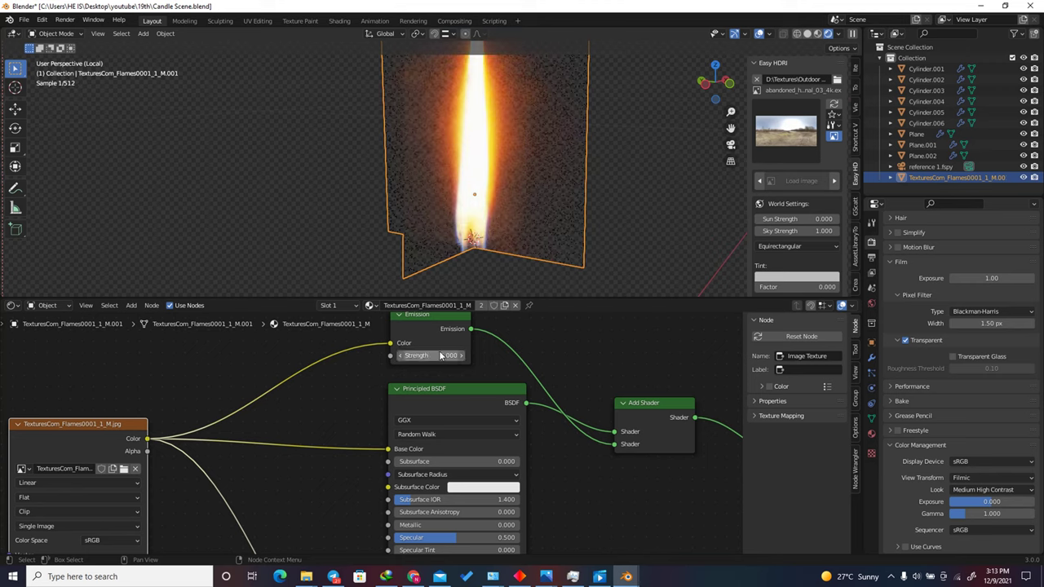
{"action": "key", "text": "Return"}
Step: View the lit flame through the camera, fit the camera frame in an enlarged viewport and hide the viewport overlays
{"action": "scroll", "coordinate": [445, 196], "scroll_direction": "down", "scroll_amount": 3}
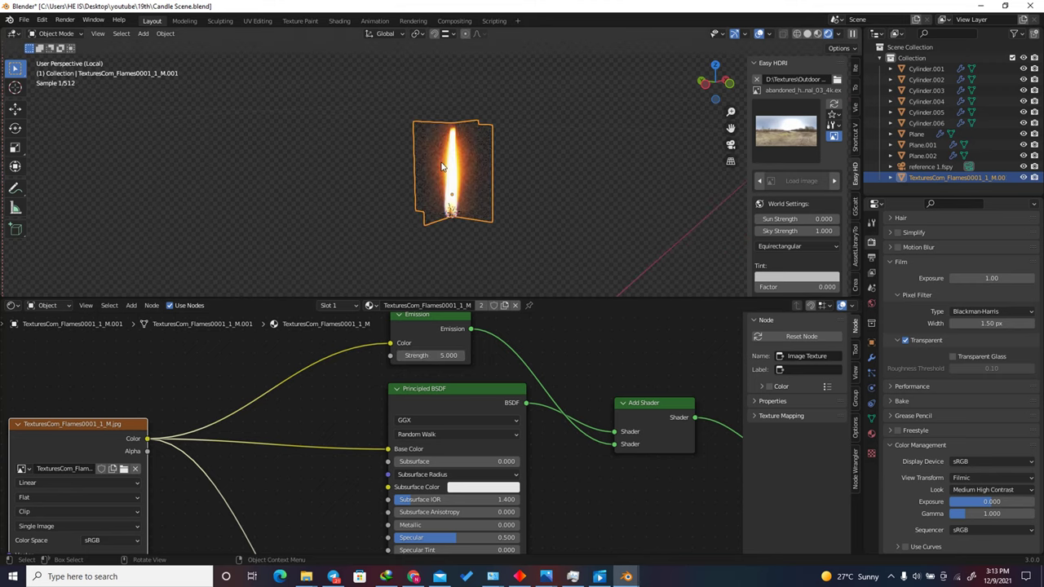
{"action": "key", "text": "KP_0"}
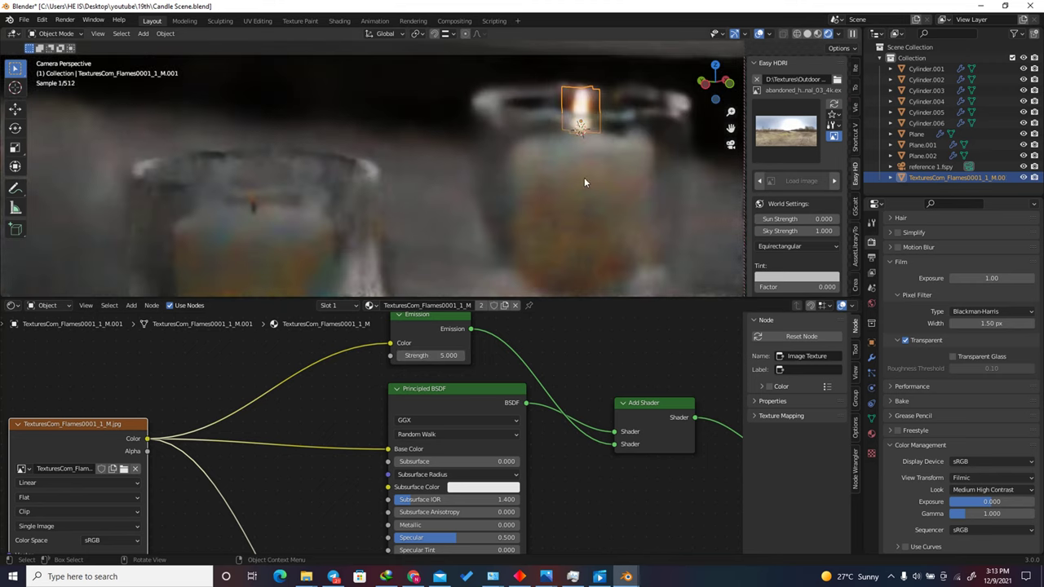
{"action": "left_click_drag", "start_coordinate": [544, 297], "coordinate": [544, 315]}
{"action": "scroll", "coordinate": [517, 408], "scroll_direction": "down", "scroll_amount": 2}
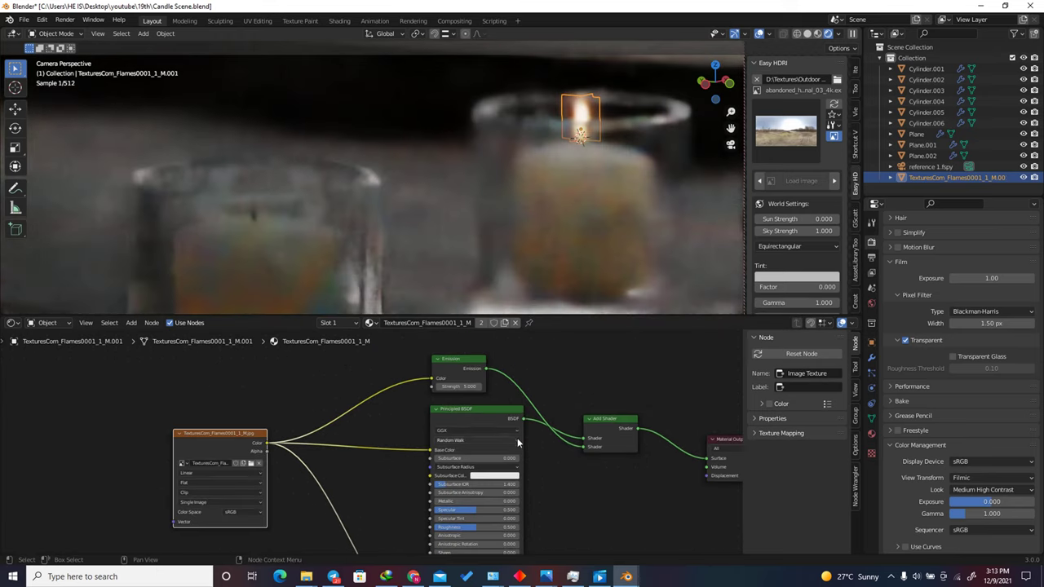
{"action": "key", "text": "Home"}
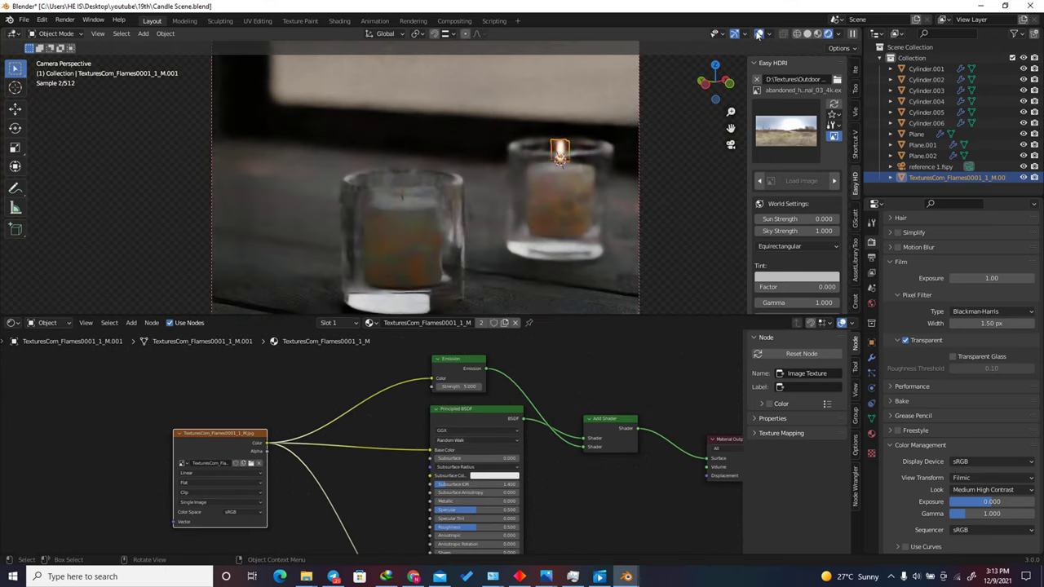
{"action": "left_click", "coordinate": [758, 33]}
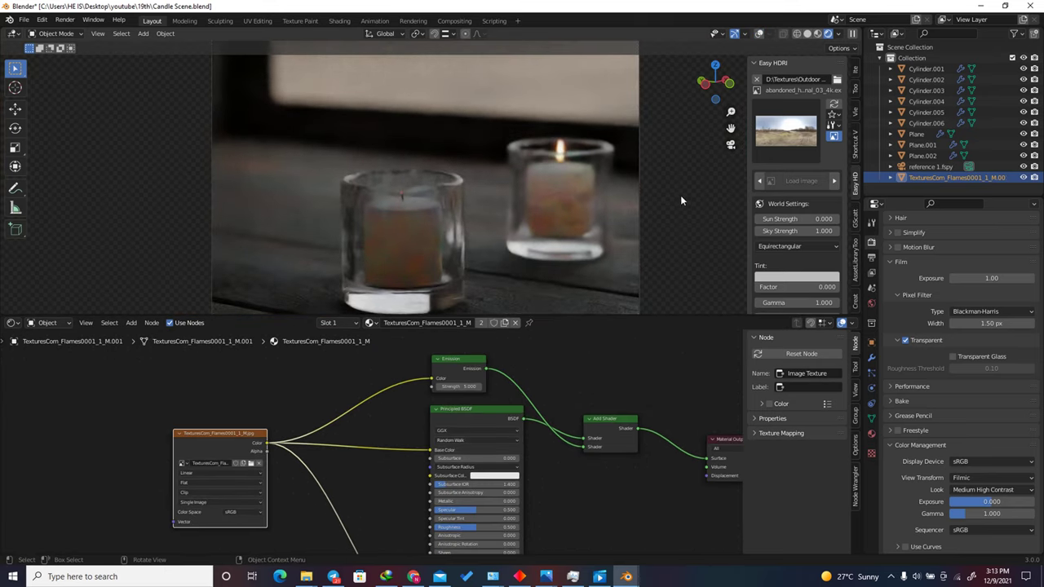
{"action": "scroll", "coordinate": [442, 388], "scroll_direction": "up", "scroll_amount": 2}
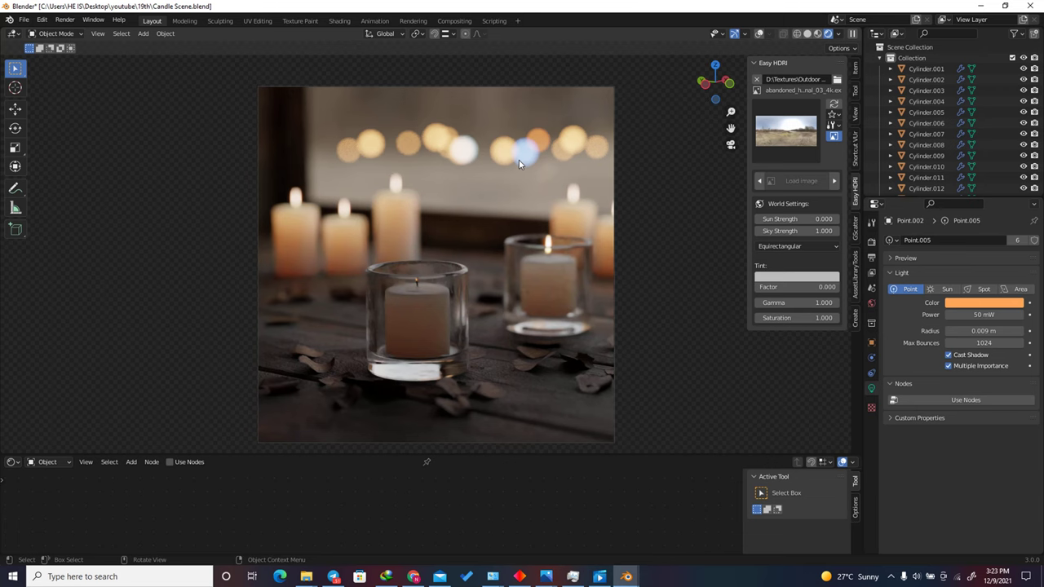
Step: Examine the bokeh point lights from outside the camera in solid shading with the viewport overlays shown
{"action": "left_click_drag", "start_coordinate": [706, 90], "coordinate": [584, 171]}
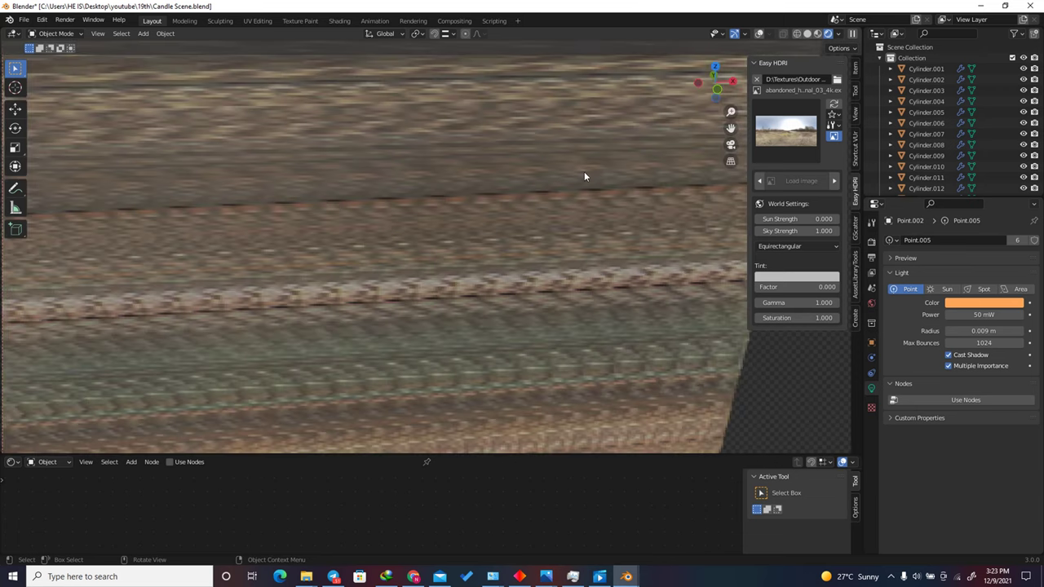
{"action": "left_click", "coordinate": [808, 34]}
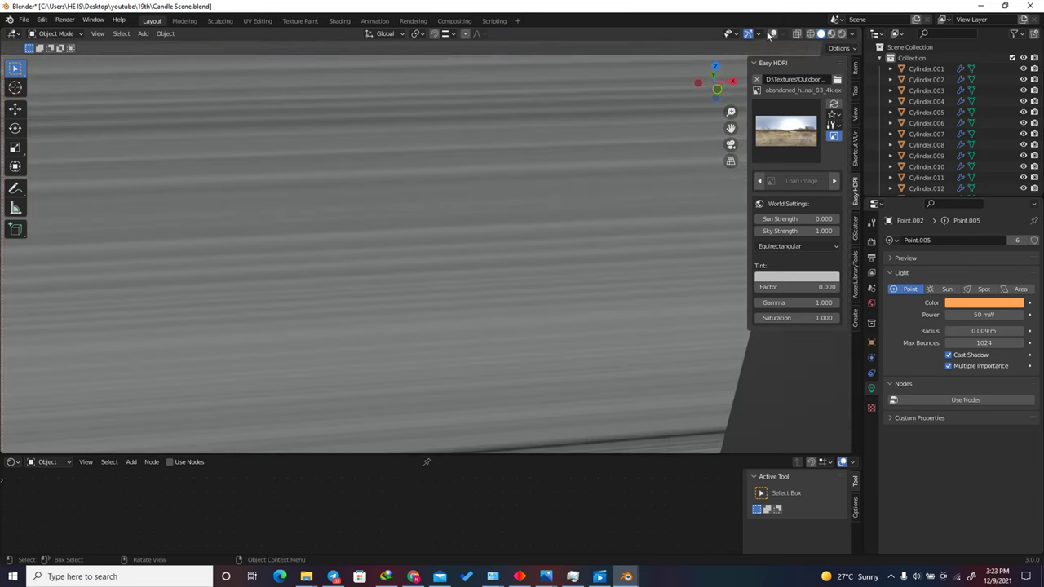
{"action": "left_click", "coordinate": [773, 34]}
{"action": "scroll", "coordinate": [457, 187], "scroll_direction": "down", "scroll_amount": 5}
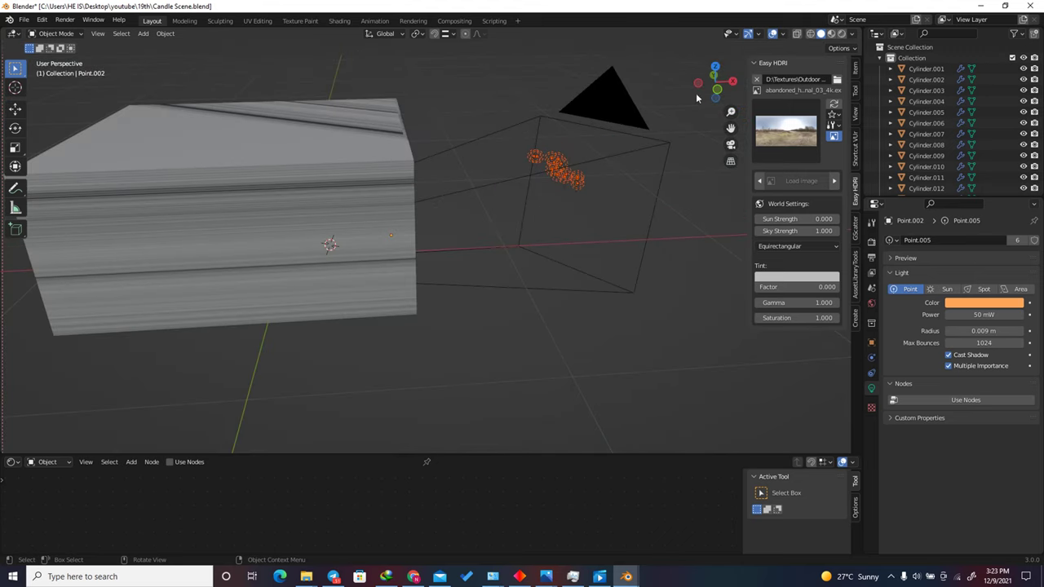
{"action": "left_click_drag", "start_coordinate": [715, 85], "coordinate": [610, 149]}
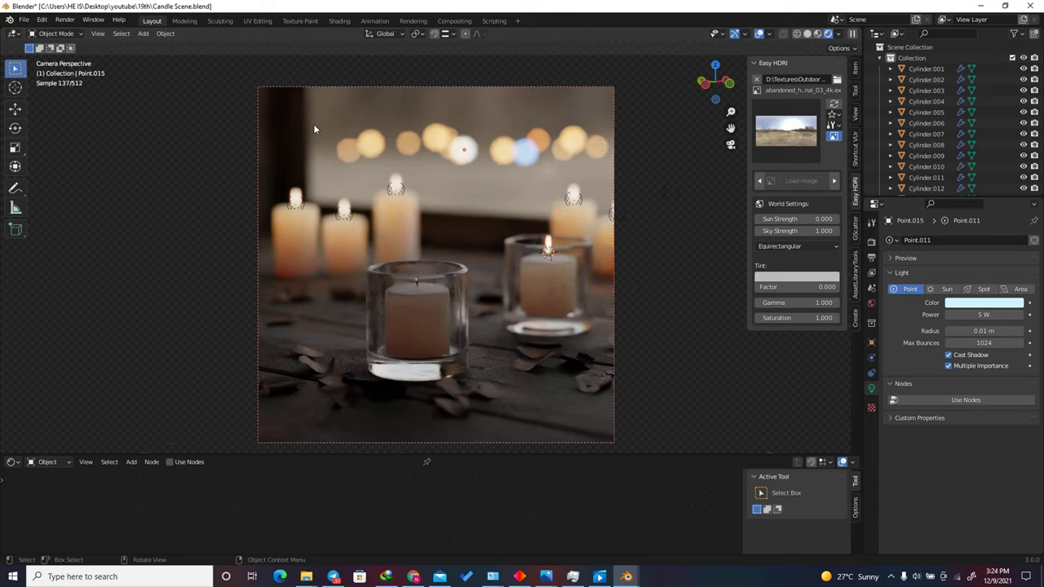
Step: Select the wick of the unlit front glass candle in solid shading, frame it closely and place the 3D cursor on the wick
{"action": "left_click", "coordinate": [808, 35]}
{"action": "left_click_drag", "start_coordinate": [729, 88], "coordinate": [496, 173]}
{"action": "scroll", "coordinate": [496, 173], "scroll_direction": "up", "scroll_amount": 8}
{"action": "scroll", "coordinate": [492, 227], "scroll_direction": "down", "scroll_amount": 6}
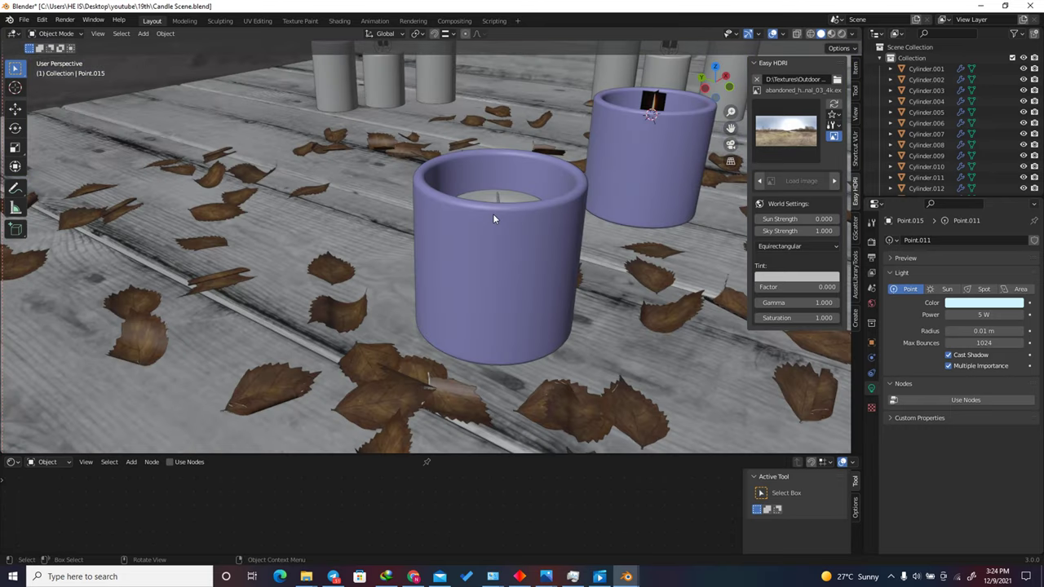
{"action": "left_click", "coordinate": [506, 179]}
{"action": "left_click", "coordinate": [497, 198]}
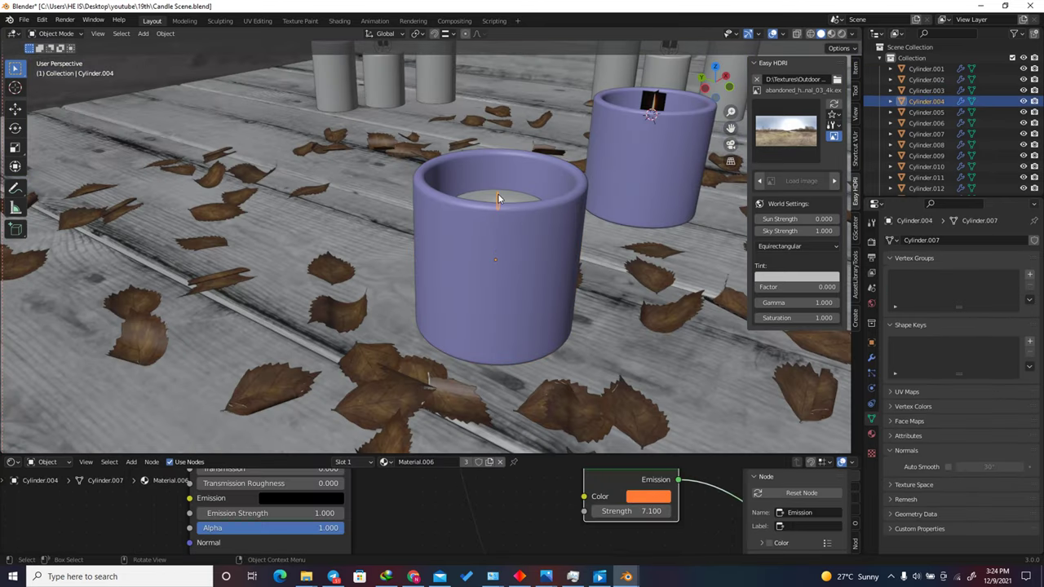
{"action": "key", "text": "KP_Decimal"}
{"action": "left_click_drag", "start_coordinate": [706, 91], "coordinate": [670, 132]}
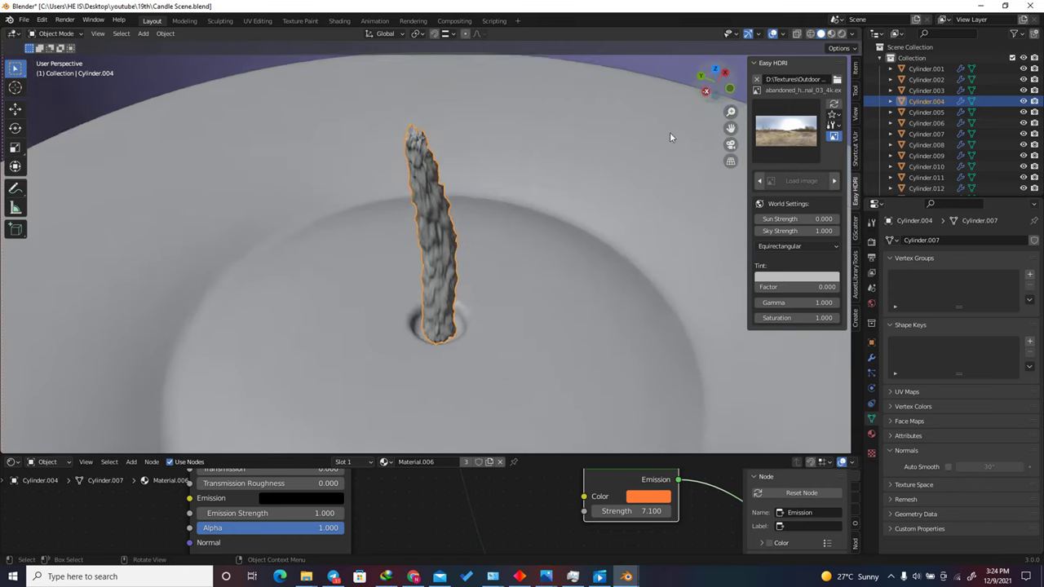
{"action": "scroll", "coordinate": [467, 251], "scroll_direction": "down", "scroll_amount": 4}
{"action": "scroll", "coordinate": [469, 230], "scroll_direction": "up", "scroll_amount": 2}
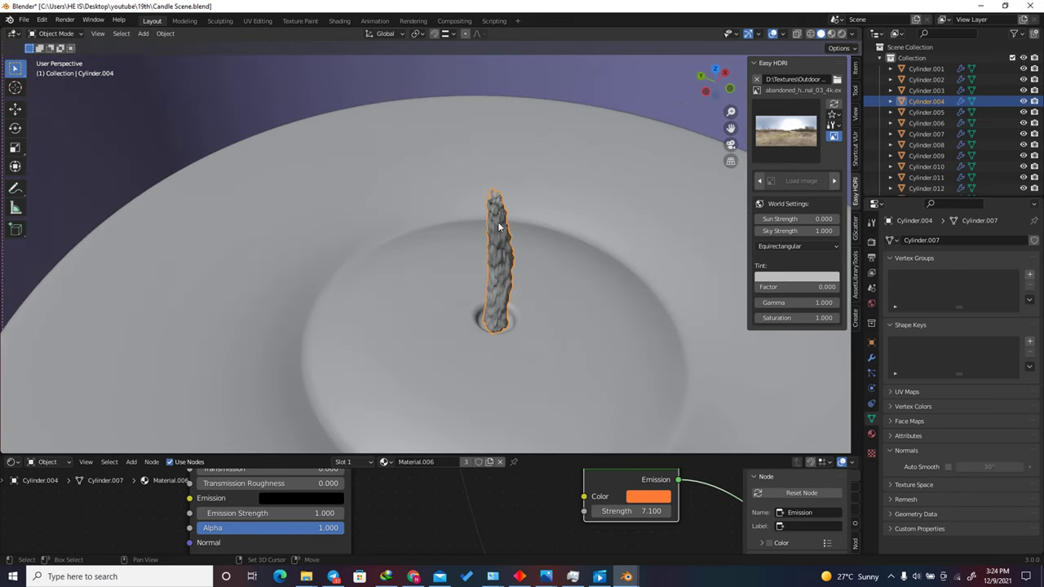
Step: Import TexturesCom_Smoke0203_M.jpg from the Downloads folder as an image plane at the 3D cursor
{"action": "key", "text": "shift+a"}
{"action": "mouse_move", "coordinate": [473, 346]}
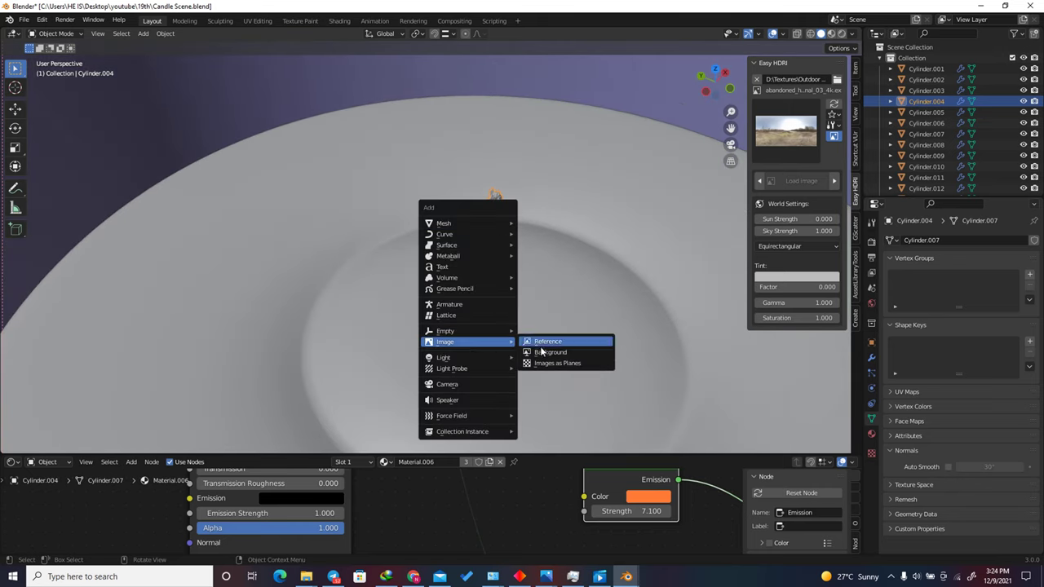
{"action": "left_click", "coordinate": [552, 364]}
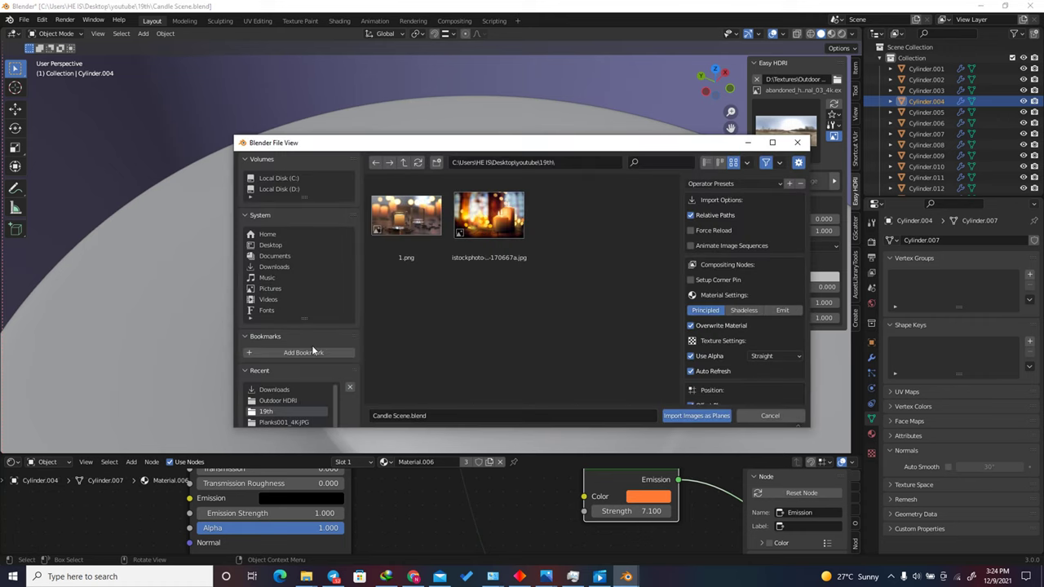
{"action": "left_click", "coordinate": [274, 267]}
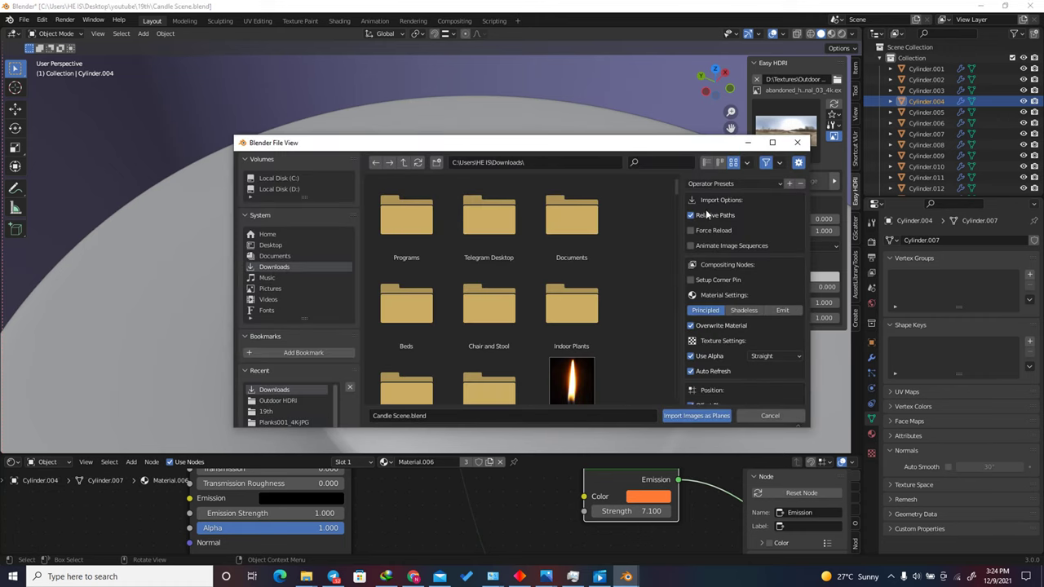
{"action": "left_click_drag", "start_coordinate": [676, 192], "coordinate": [676, 199]}
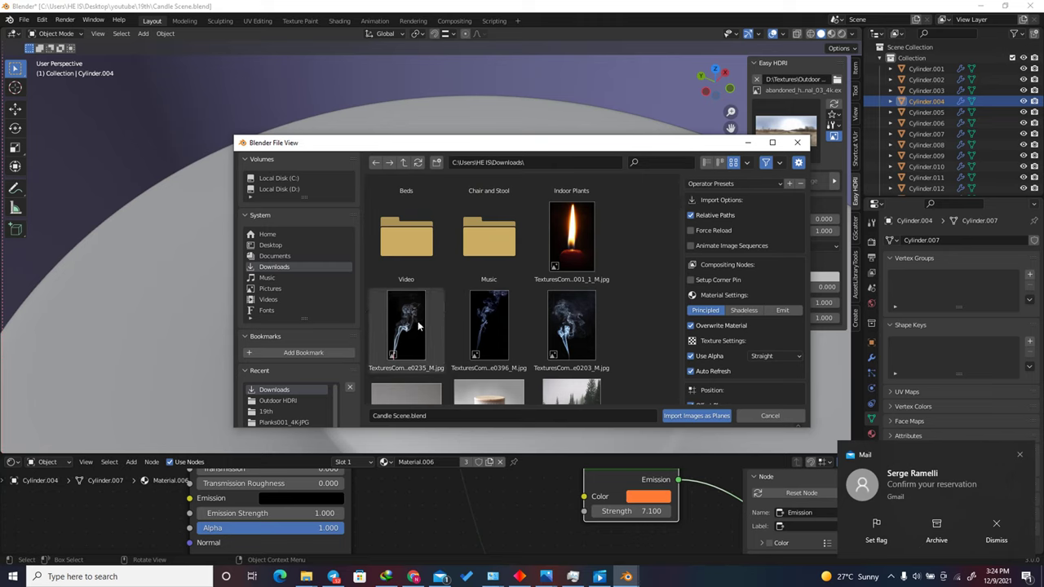
{"action": "left_click", "coordinate": [571, 326]}
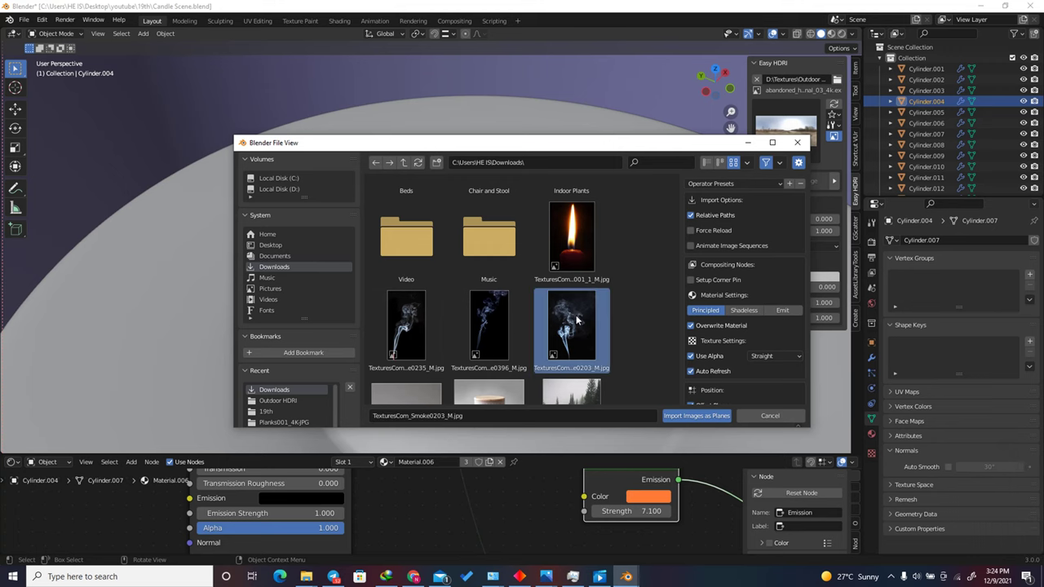
{"action": "left_click", "coordinate": [709, 416]}
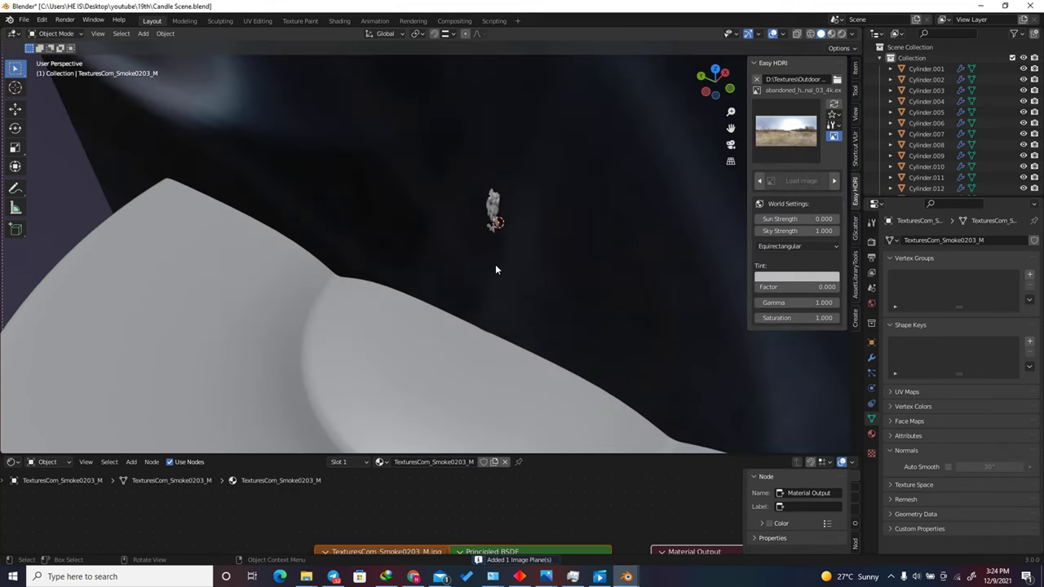
Step: Scale the smoke image plane down uniformly to about 0.231
{"action": "scroll", "coordinate": [495, 269], "scroll_direction": "down", "scroll_amount": 10}
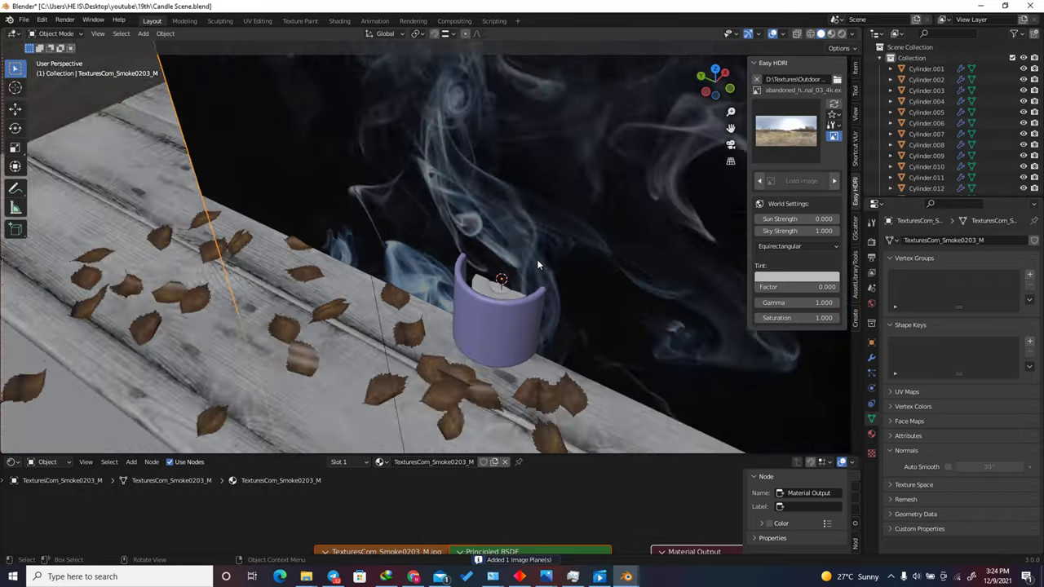
{"action": "scroll", "coordinate": [537, 259], "scroll_direction": "down", "scroll_amount": 3}
{"action": "middle_click_drag", "start_coordinate": [571, 269], "coordinate": [646, 343]}
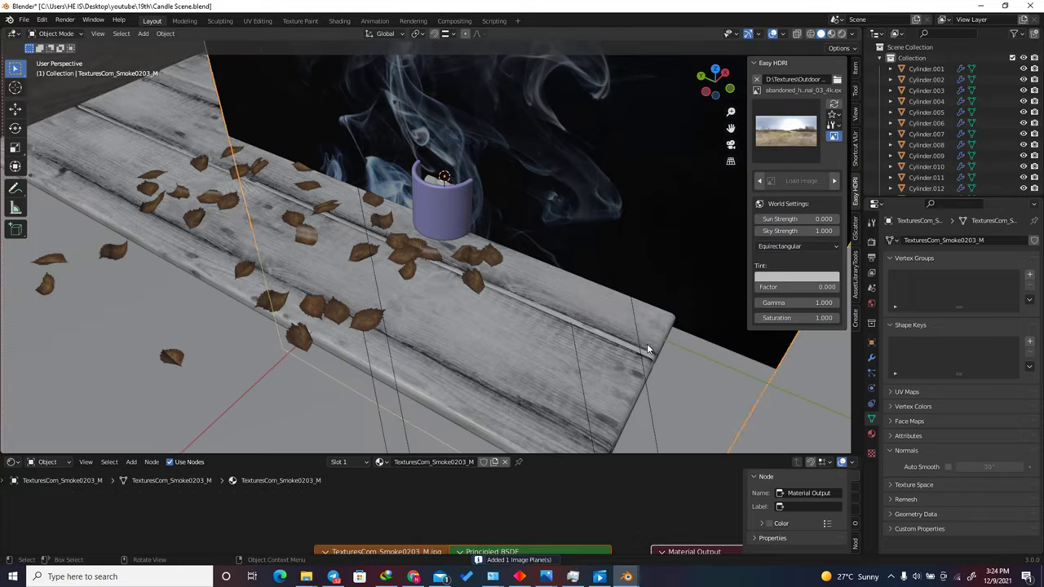
{"action": "key", "text": "s"}
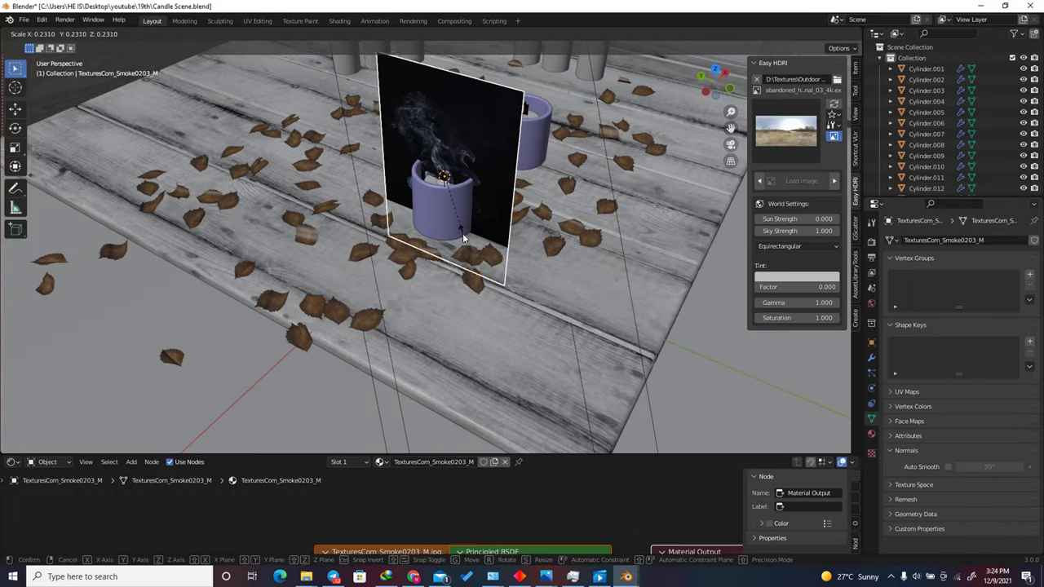
{"action": "left_click", "coordinate": [462, 233]}
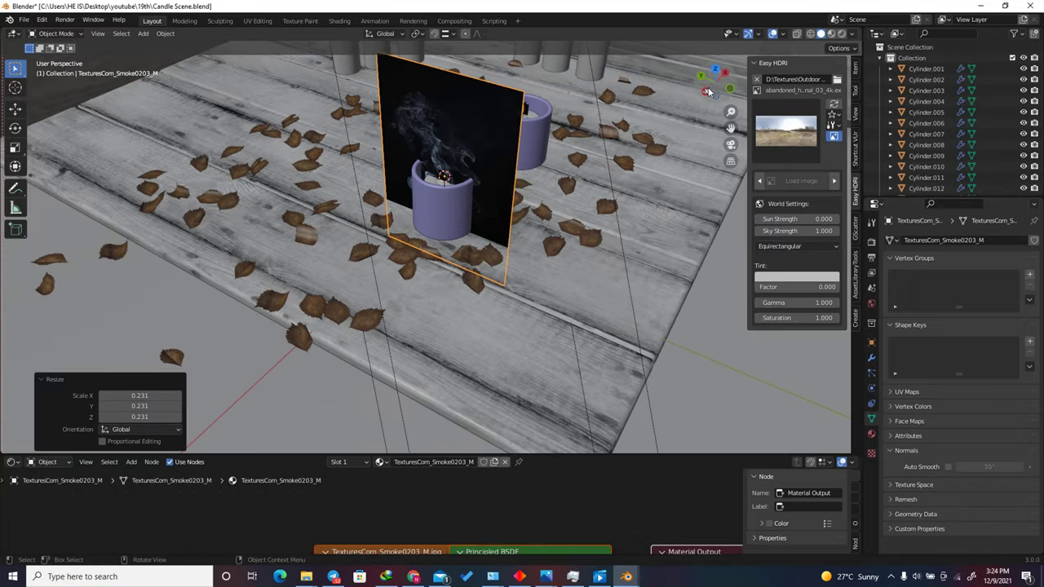
Step: Raise the smoke plane about 0.129 m along the global Z axis above the front candle
{"action": "scroll", "coordinate": [692, 101], "scroll_direction": "up", "scroll_amount": 3}
{"action": "middle_click_drag", "start_coordinate": [692, 101], "coordinate": [470, 199]}
{"action": "key", "text": "g"}
{"action": "key", "text": "z"}
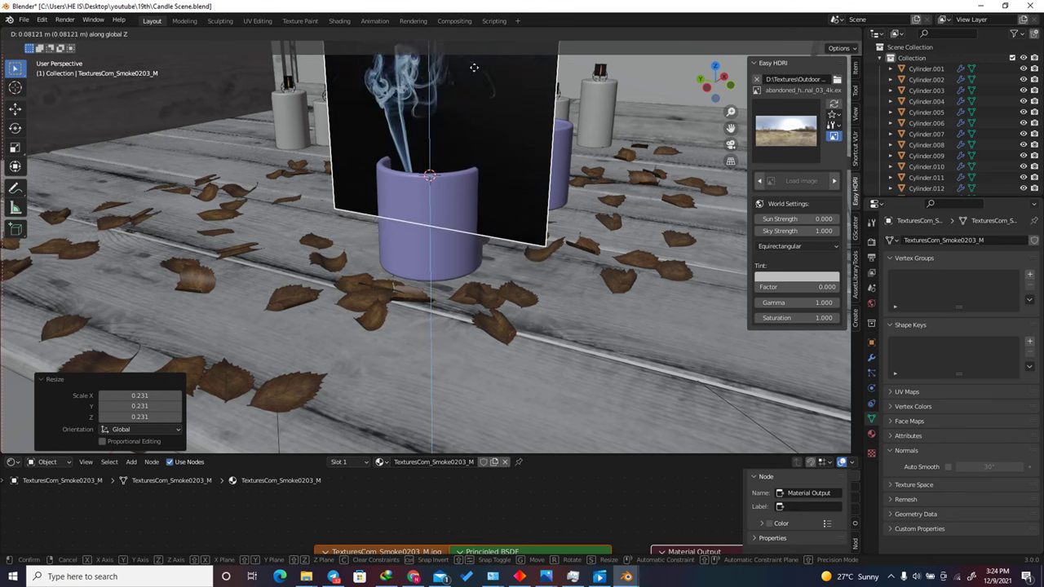
{"action": "left_click", "coordinate": [495, 418]}
Step: Fine-position the smoke plane so that the base of the smoke trail lines up with the front candle's wick
{"action": "scroll", "coordinate": [416, 118], "scroll_direction": "up", "scroll_amount": 5}
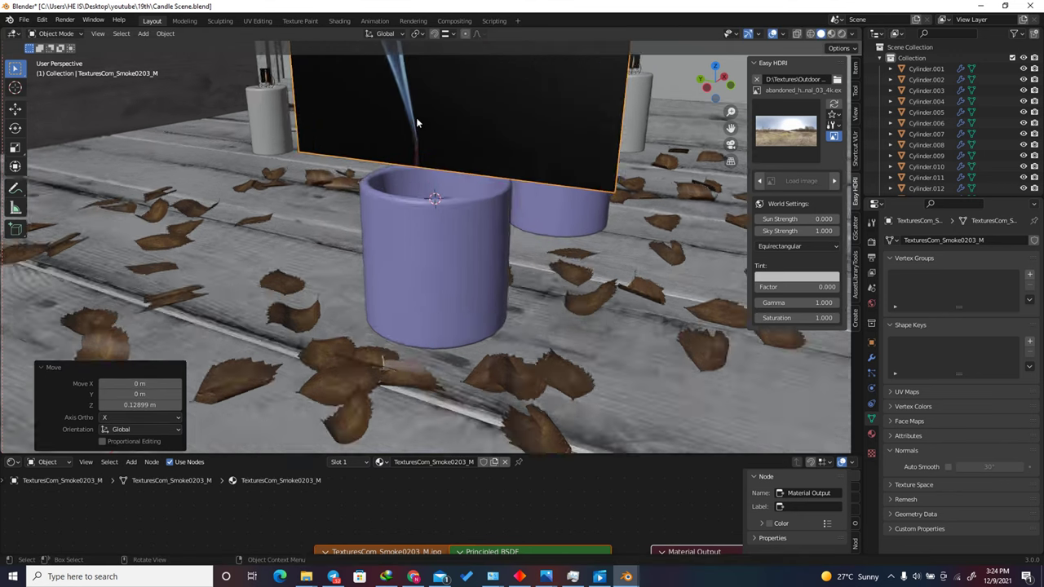
{"action": "middle_click_drag", "start_coordinate": [416, 118], "coordinate": [459, 227]}
{"action": "key", "text": "g"}
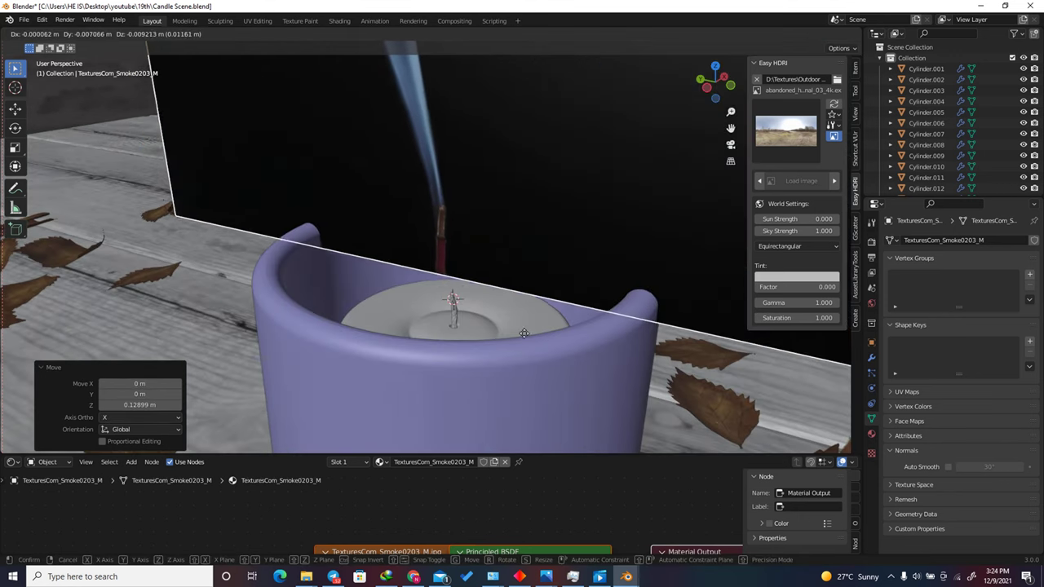
{"action": "left_click", "coordinate": [541, 382]}
{"action": "middle_click_drag", "start_coordinate": [541, 382], "coordinate": [496, 284]}
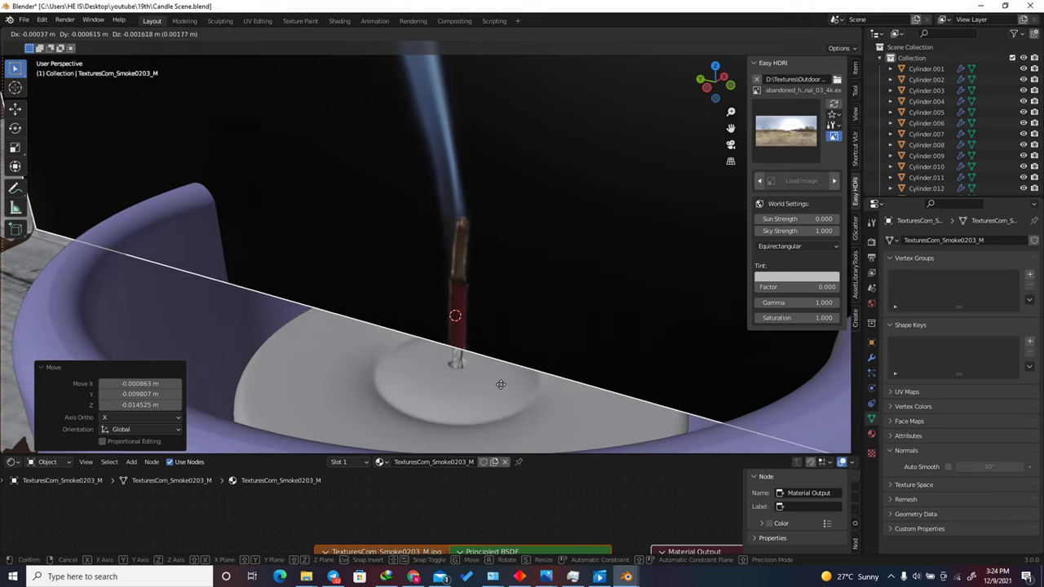
{"action": "middle_click_drag", "start_coordinate": [497, 424], "coordinate": [492, 231]}
{"action": "scroll", "coordinate": [492, 231], "scroll_direction": "down", "scroll_amount": 3}
{"action": "scroll", "coordinate": [511, 273], "scroll_direction": "up", "scroll_amount": 2}
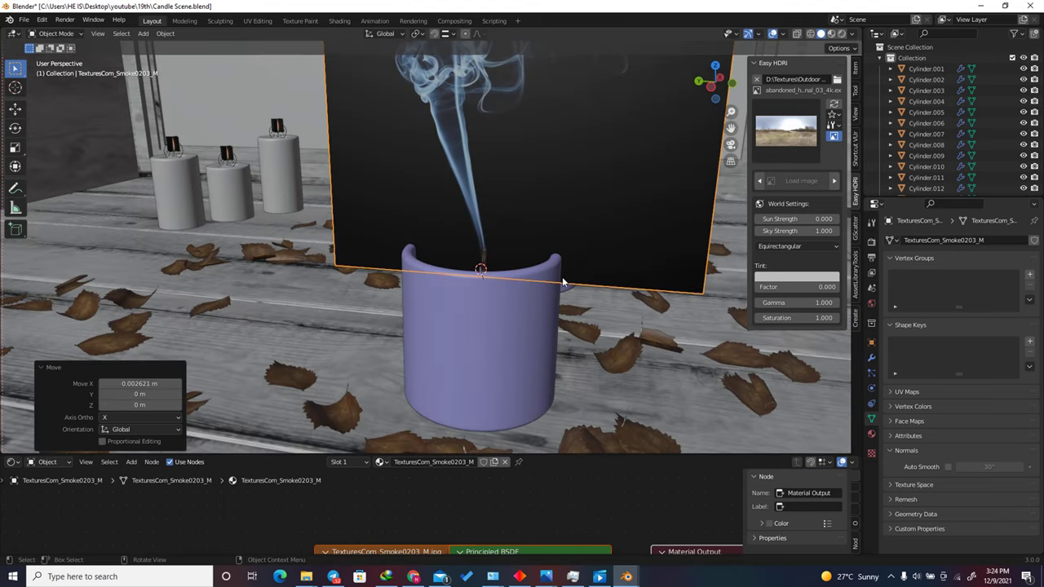
Step: Set the transform pivot point to the 3D cursor and scale the smoke plane by about 0.314 around the wick
{"action": "left_click", "coordinate": [417, 33]}
{"action": "left_click", "coordinate": [428, 70]}
{"action": "scroll", "coordinate": [536, 264], "scroll_direction": "up", "scroll_amount": 2}
{"action": "key", "text": "s"}
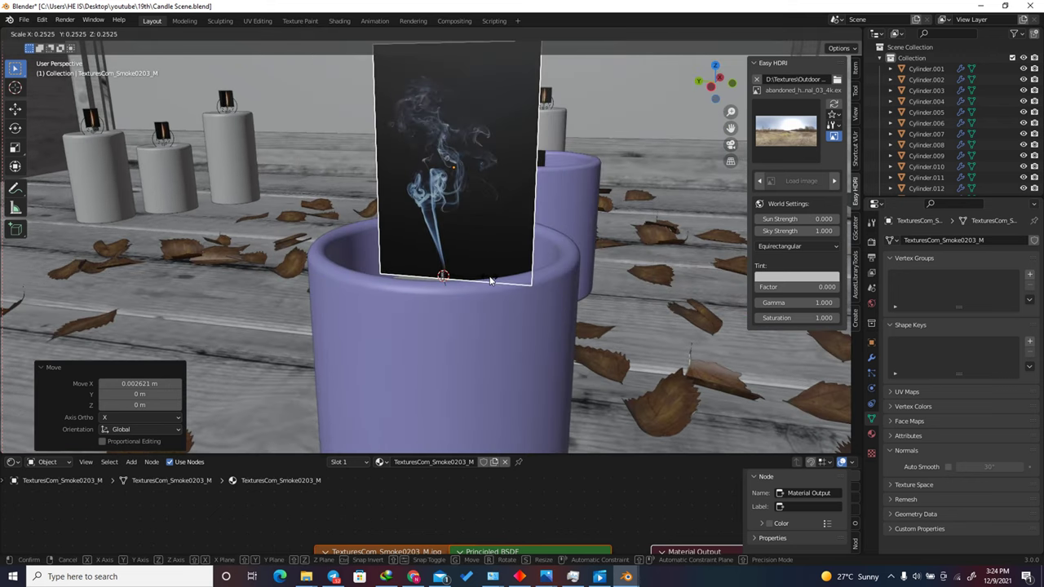
{"action": "left_click", "coordinate": [499, 284]}
{"action": "scroll", "coordinate": [478, 303], "scroll_direction": "down", "scroll_amount": 3}
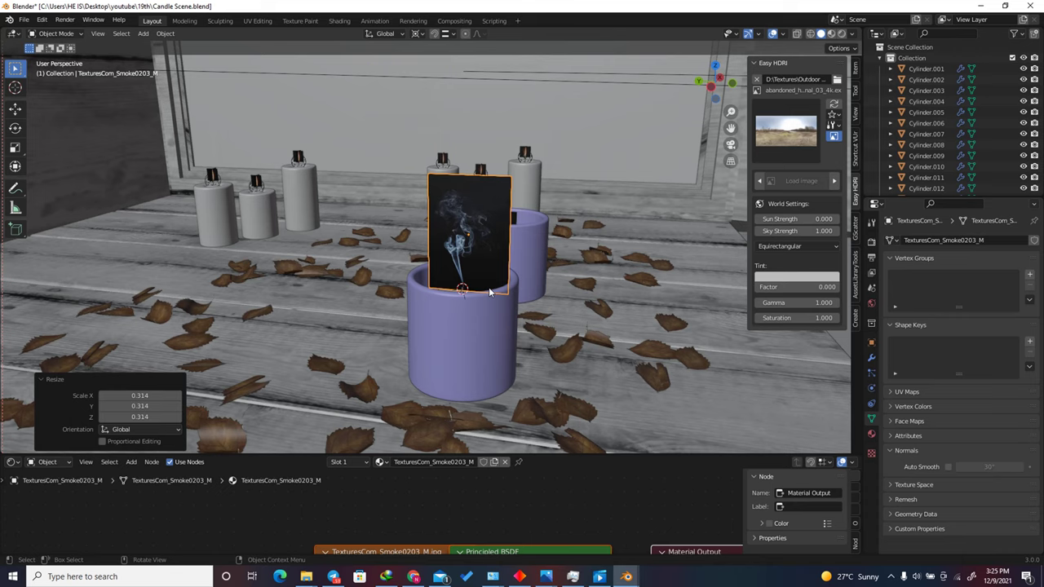
Step: Rotate the smoke plane about 37.2° around the global Z axis in the camera view so it faces the camera
{"action": "key", "text": "KP_0"}
{"action": "scroll", "coordinate": [456, 245], "scroll_direction": "up", "scroll_amount": 2}
{"action": "scroll", "coordinate": [445, 234], "scroll_direction": "down", "scroll_amount": 1}
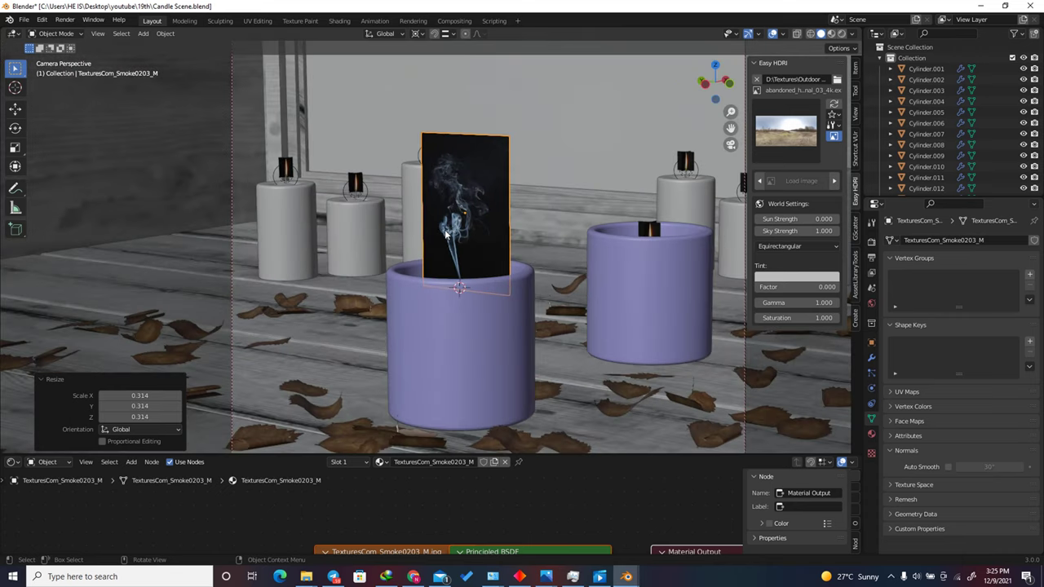
{"action": "key", "text": "r"}
{"action": "key", "text": "z"}
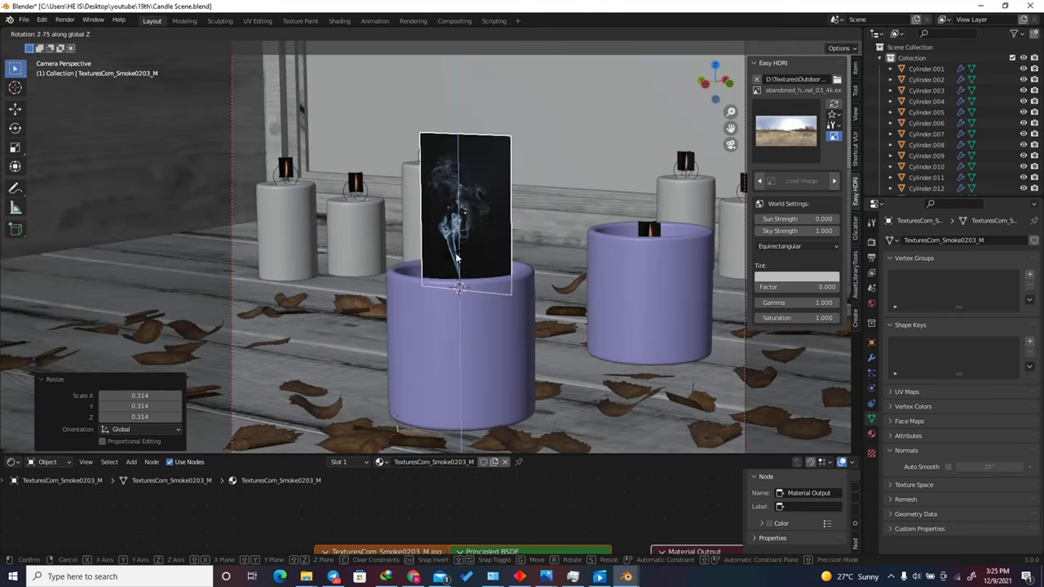
{"action": "left_click", "coordinate": [443, 273]}
{"action": "scroll", "coordinate": [473, 283], "scroll_direction": "down", "scroll_amount": 3}
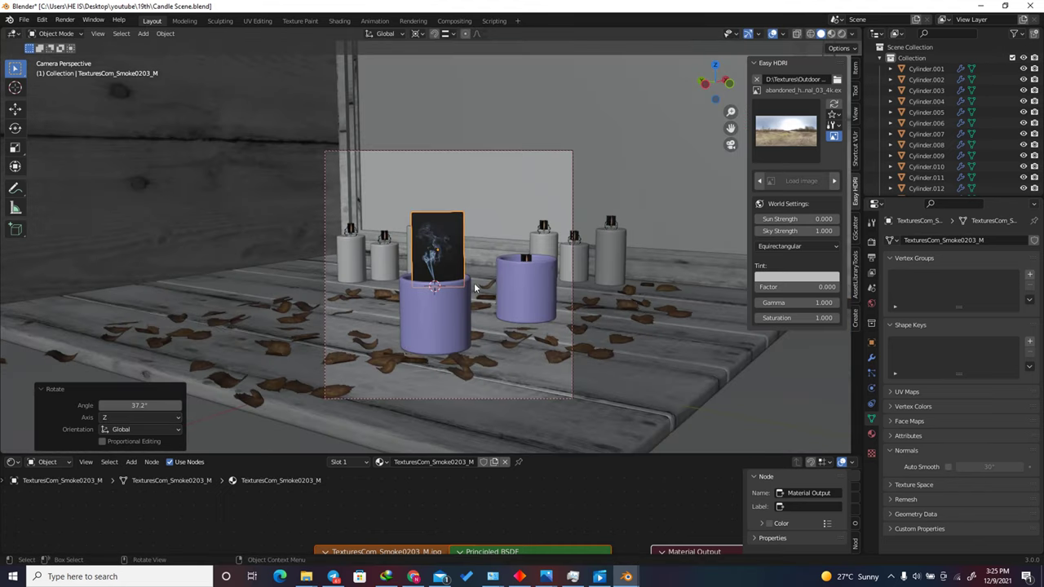
Step: Scale the smoke plane up by about 2.069 around the wick in the camera view
{"action": "key", "text": "s"}
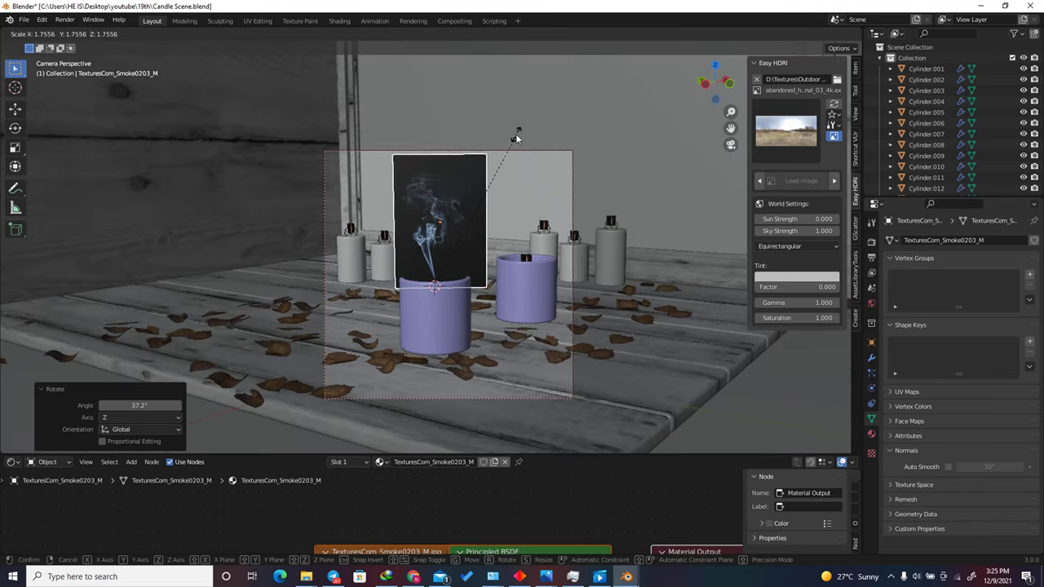
{"action": "left_click", "coordinate": [509, 104]}
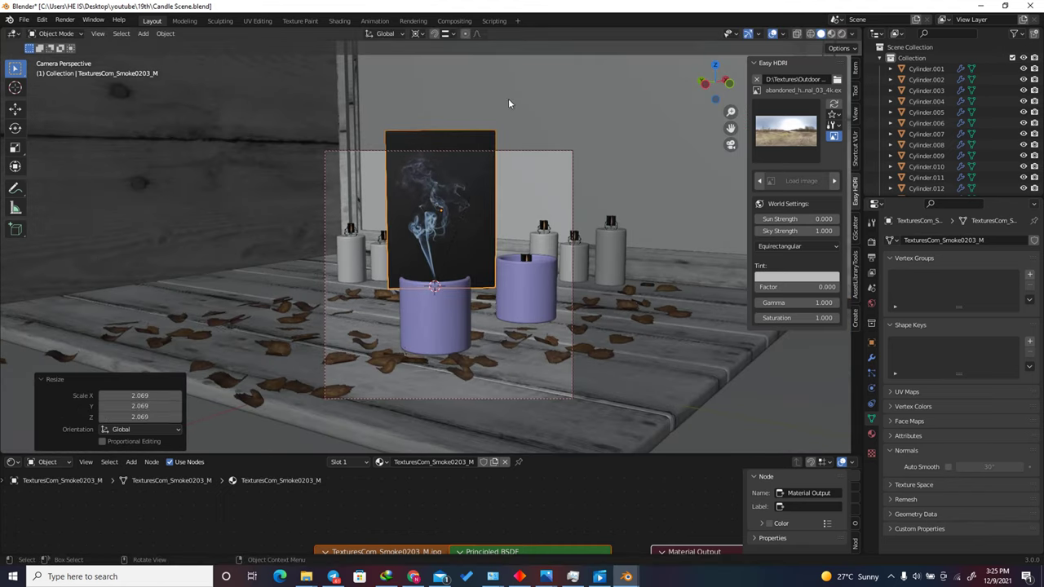
{"action": "scroll", "coordinate": [433, 208], "scroll_direction": "up", "scroll_amount": 3}
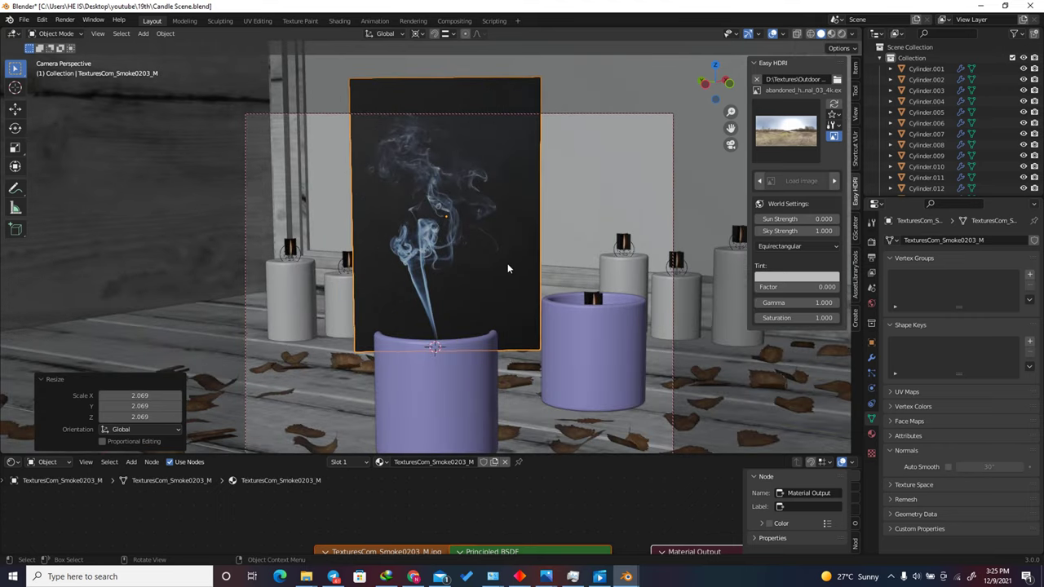
Step: Isolate the smoke plane in local view with rendered shading and enlarge the shader editor to show its material nodes
{"action": "left_click", "coordinate": [840, 36]}
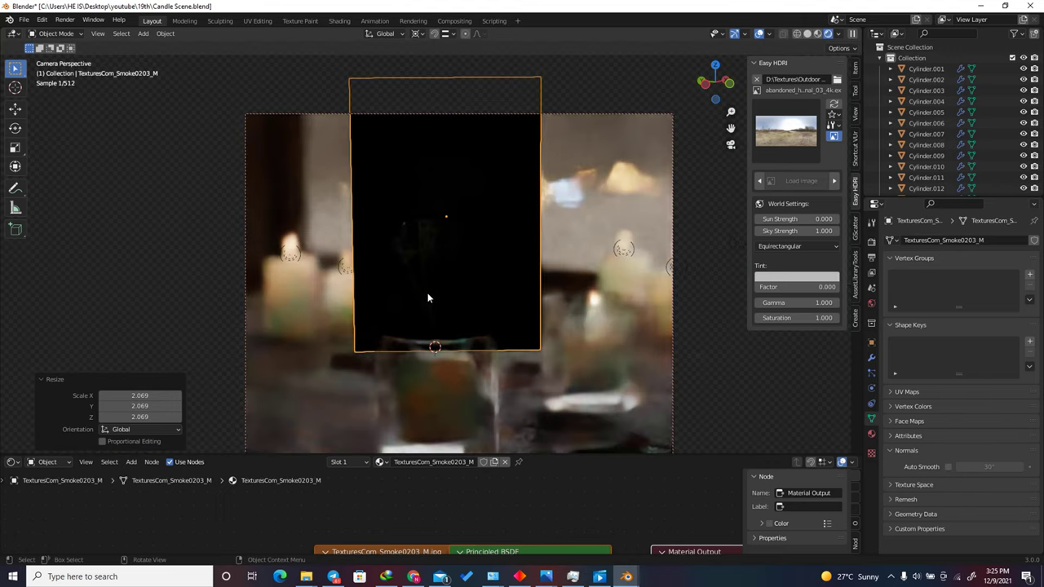
{"action": "key", "text": "KP_Divide"}
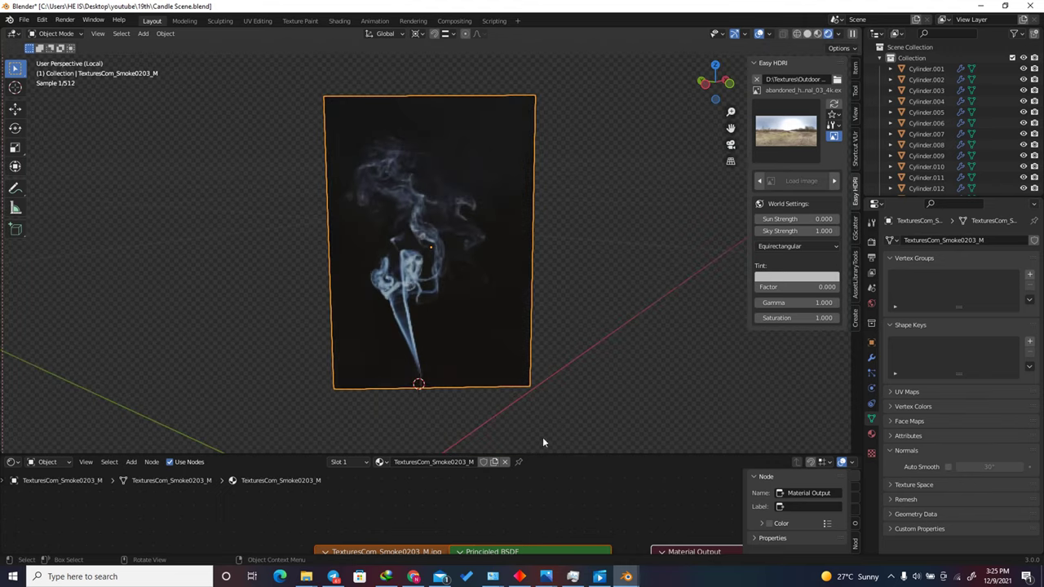
{"action": "left_click_drag", "start_coordinate": [561, 454], "coordinate": [468, 364]}
{"action": "scroll", "coordinate": [465, 433], "scroll_direction": "down", "scroll_amount": 3}
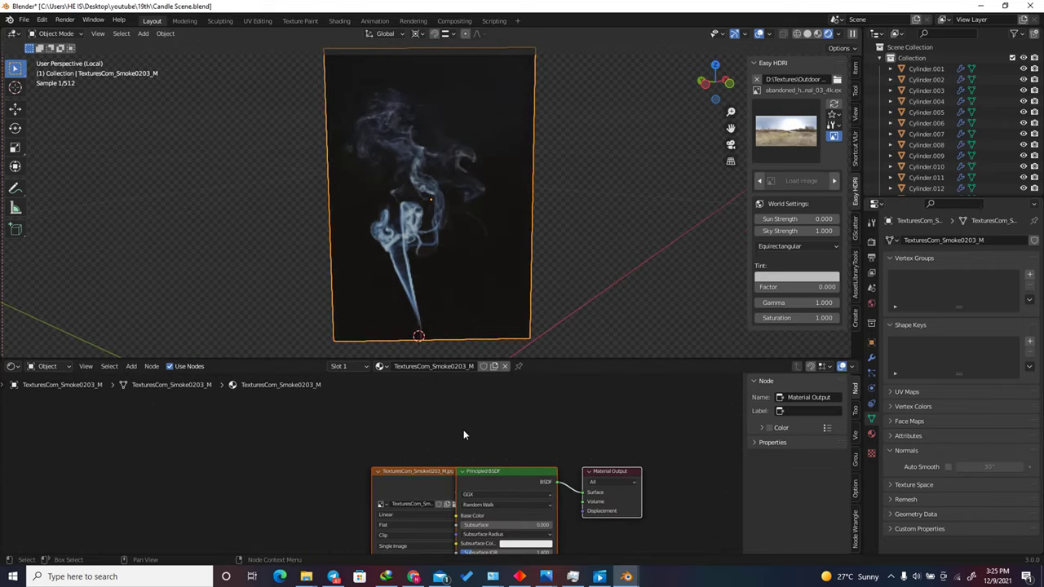
{"action": "scroll", "coordinate": [545, 409], "scroll_direction": "down", "scroll_amount": 2}
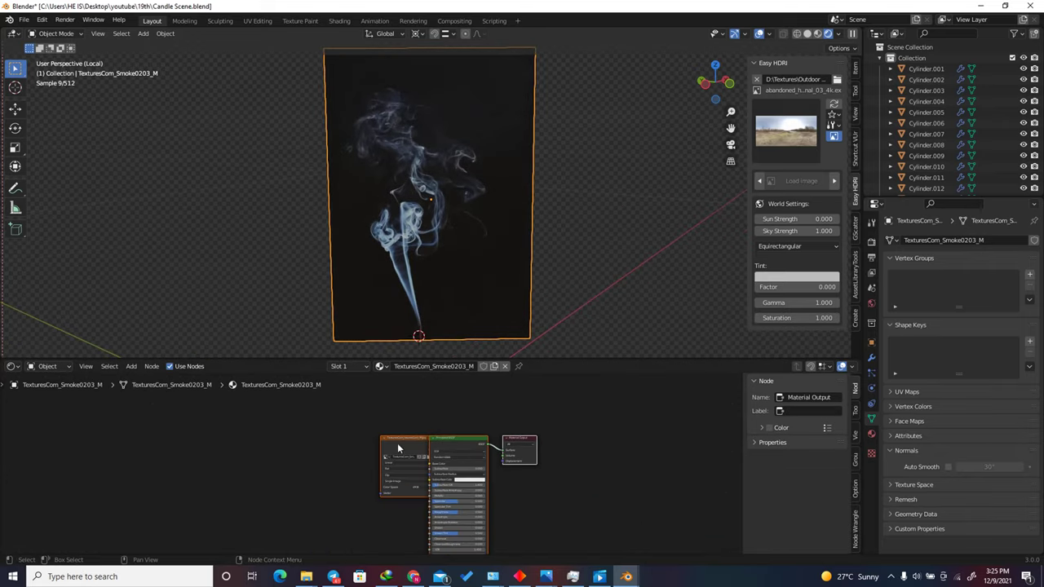
Step: Move the smoke image texture node away from the Principled BSDF and add an Emission shader above the Principled BSDF
{"action": "left_click_drag", "start_coordinate": [397, 448], "coordinate": [321, 452]}
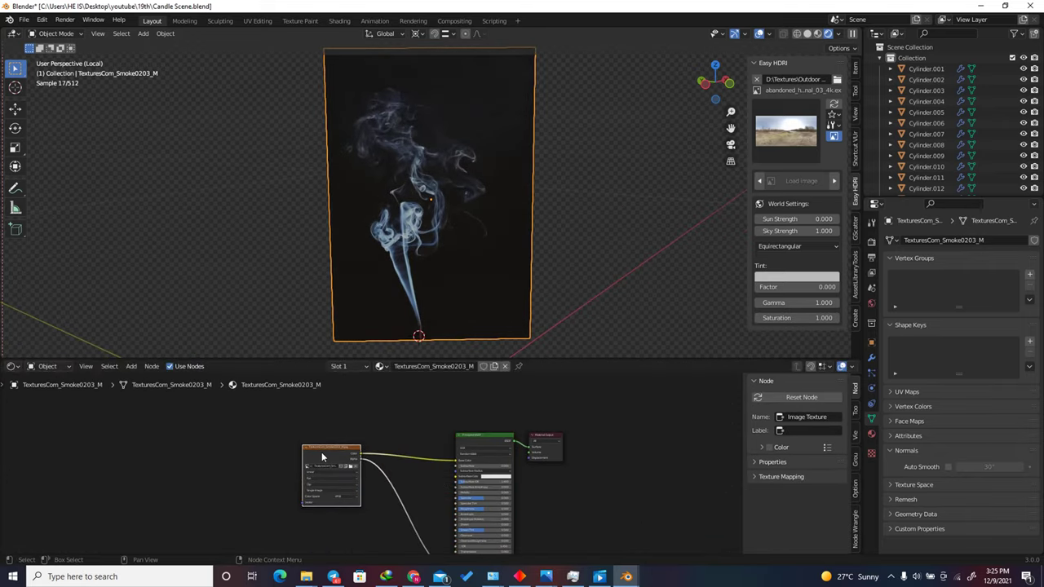
{"action": "scroll", "coordinate": [321, 452], "scroll_direction": "down", "scroll_amount": 1}
{"action": "scroll", "coordinate": [435, 451], "scroll_direction": "up", "scroll_amount": 1}
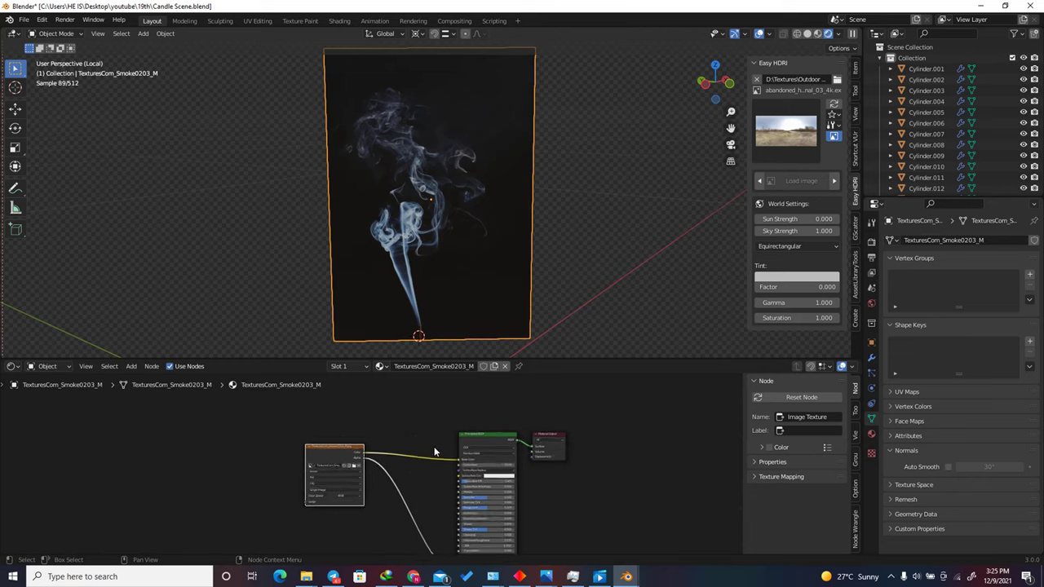
{"action": "key", "text": "shift+a"}
{"action": "type", "text": "e"}
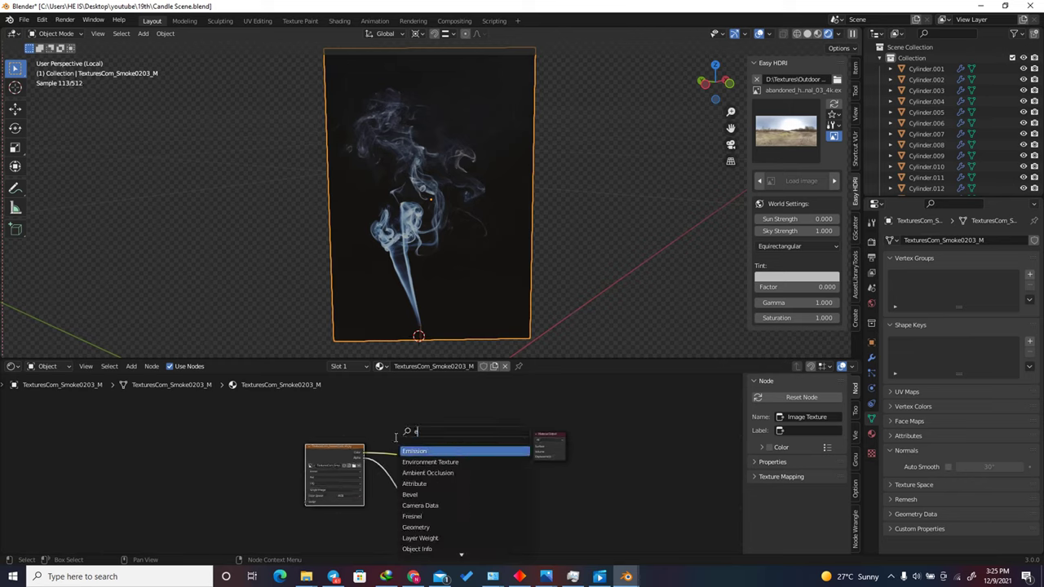
{"action": "type", "text": "mi"}
{"action": "key", "text": "Return"}
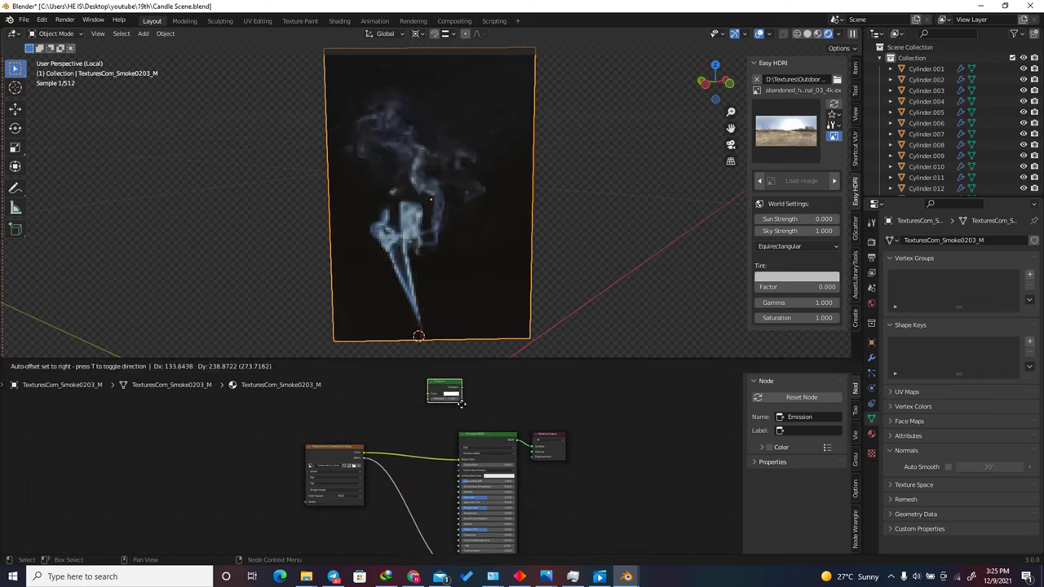
{"action": "left_click", "coordinate": [492, 416]}
{"action": "scroll", "coordinate": [492, 416], "scroll_direction": "up", "scroll_amount": 1}
Step: Add an Add Shader node combining the Emission and Principled BSDF shaders, and feed its output into the Material Output surface
{"action": "key", "text": "shift+a"}
{"action": "left_click", "coordinate": [468, 415]}
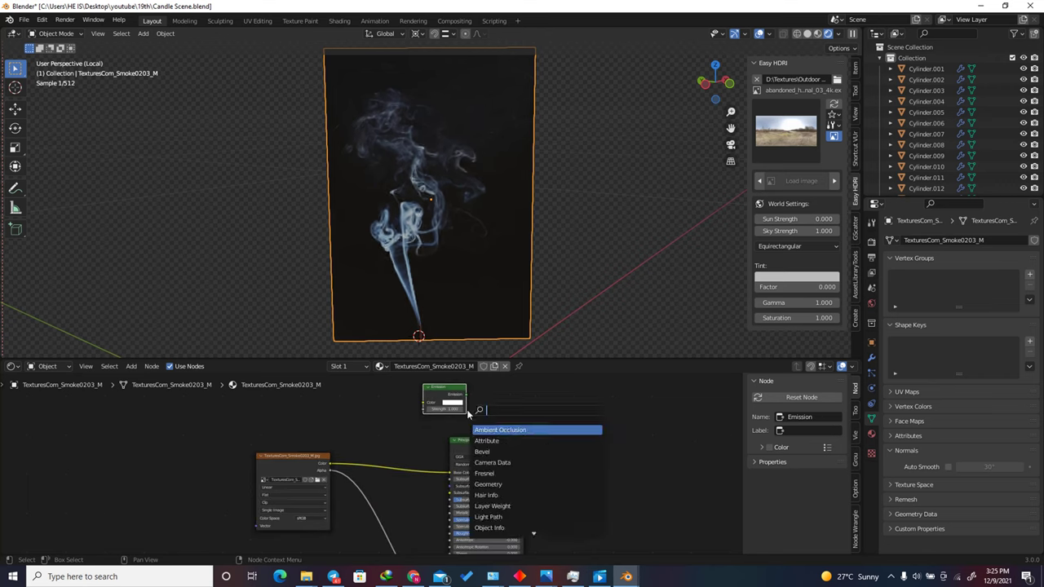
{"action": "type", "text": "add"}
{"action": "key", "text": "Return"}
{"action": "left_click", "coordinate": [562, 412]}
{"action": "scroll", "coordinate": [458, 409], "scroll_direction": "up", "scroll_amount": 2}
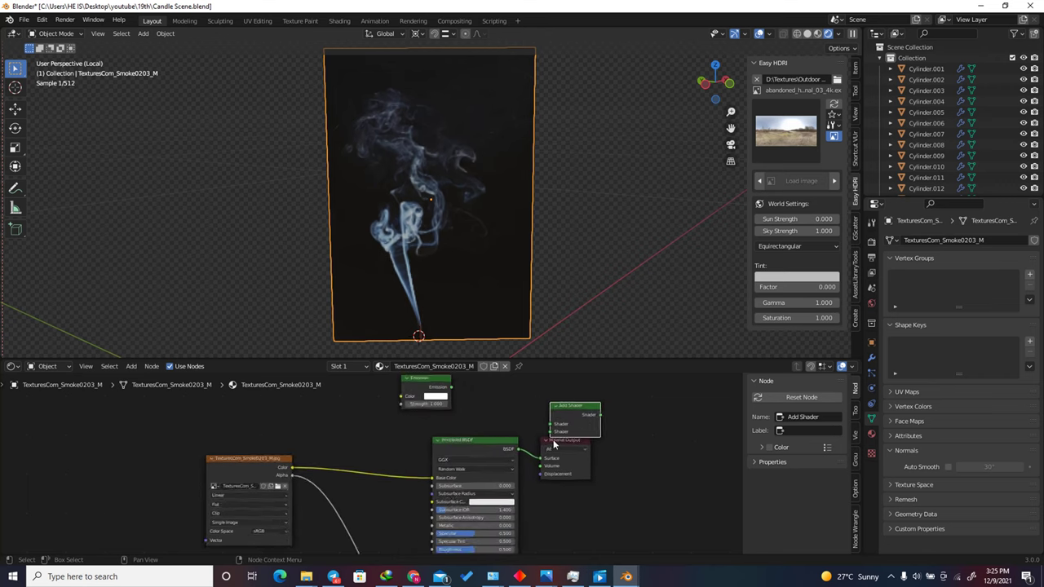
{"action": "left_click_drag", "start_coordinate": [442, 382], "coordinate": [661, 476]}
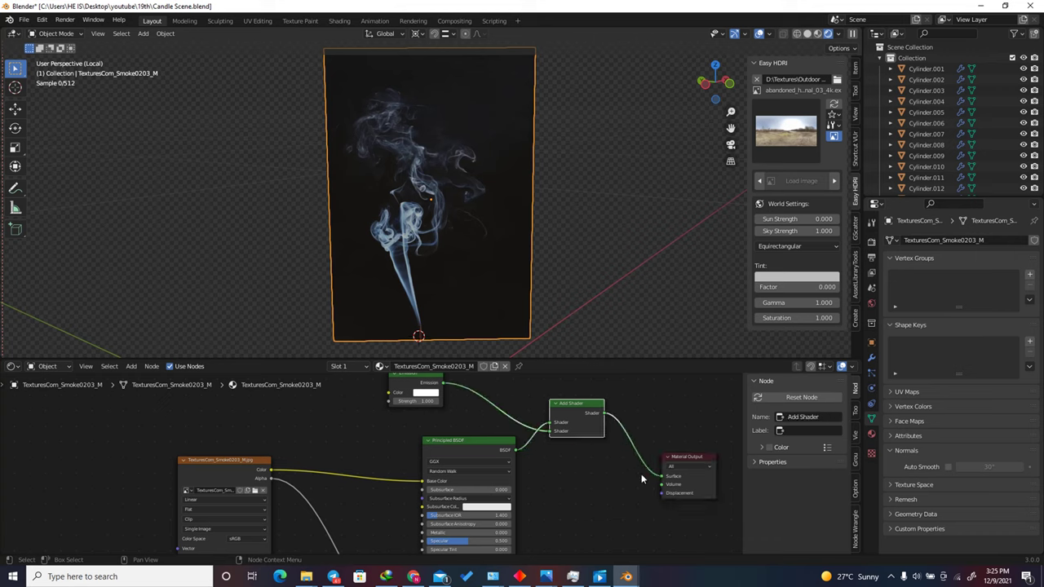
Step: Connect the smoke image's color output to the Emission shader's color
{"action": "left_click_drag", "start_coordinate": [269, 473], "coordinate": [464, 413]}
{"action": "scroll", "coordinate": [435, 425], "scroll_direction": "down", "scroll_amount": 1}
{"action": "scroll", "coordinate": [457, 420], "scroll_direction": "down", "scroll_amount": 4}
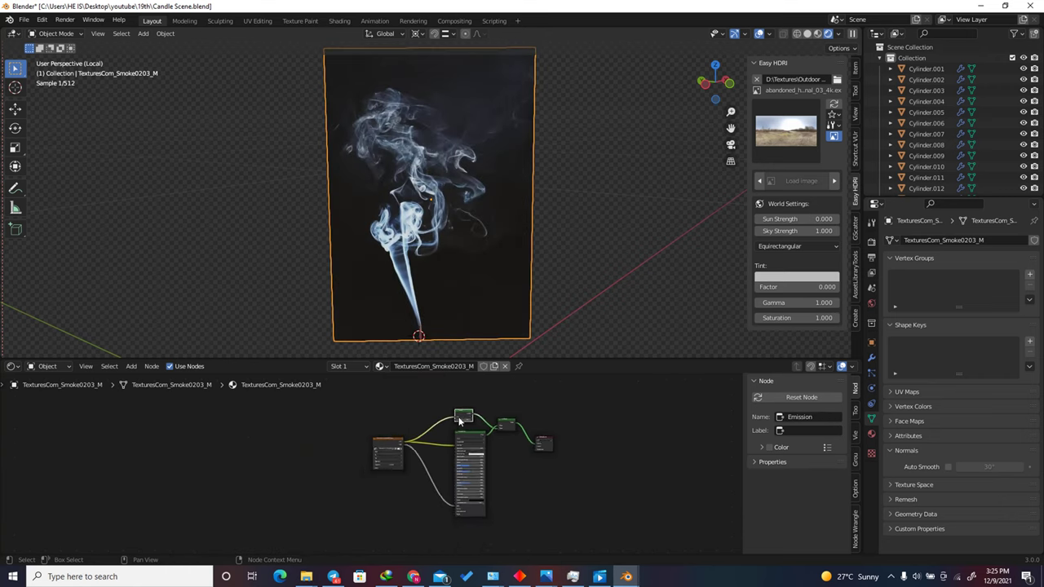
Step: Drive the Principled BSDF's alpha with the smoke image's color output and remove the stray link to Clearcoat Normal
{"action": "scroll", "coordinate": [391, 429], "scroll_direction": "up", "scroll_amount": 3}
{"action": "left_click_drag", "start_coordinate": [391, 428], "coordinate": [481, 532]}
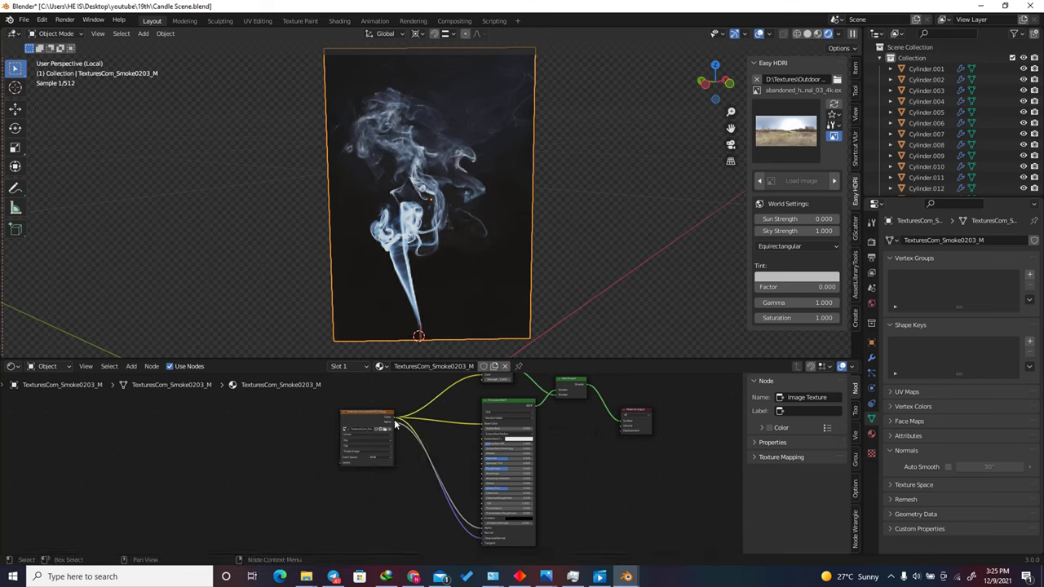
{"action": "left_click_drag", "start_coordinate": [394, 425], "coordinate": [477, 539]}
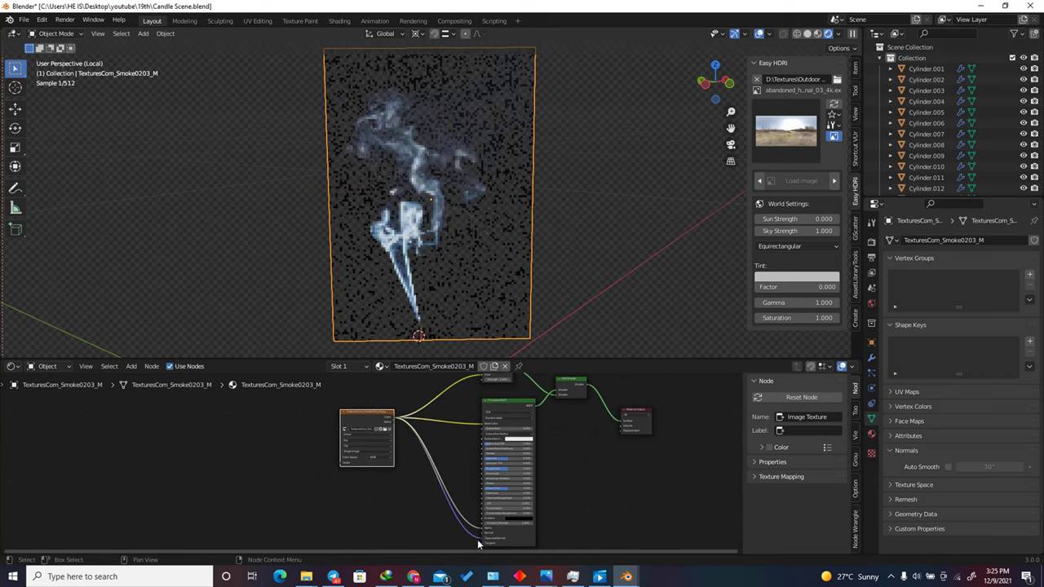
{"action": "left_click_drag", "start_coordinate": [394, 419], "coordinate": [440, 543]}
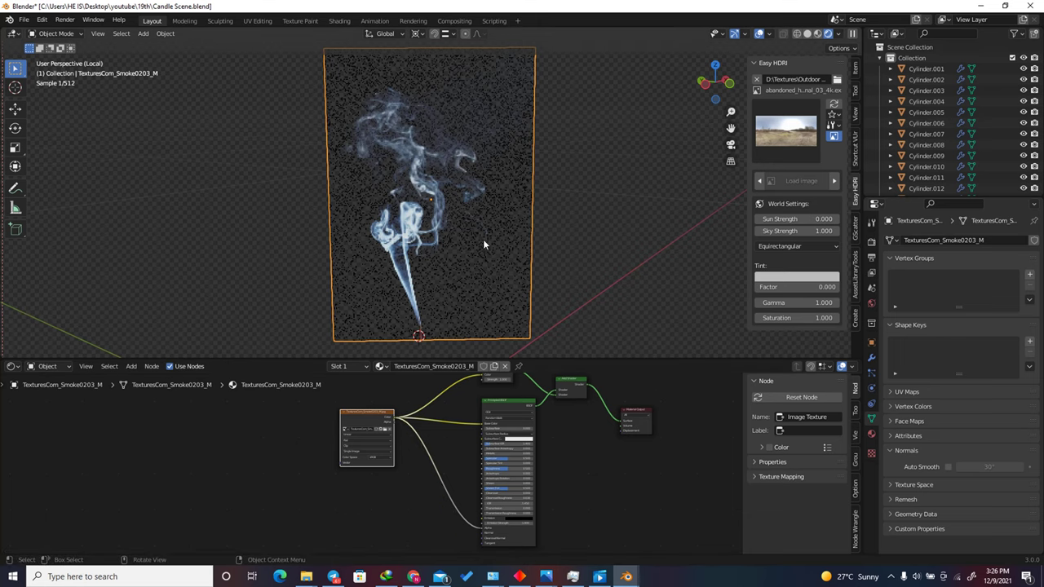
Step: Leave the isolated view and check the smoke in the whole scene through the camera with overlays hidden
{"action": "key", "text": "KP_0"}
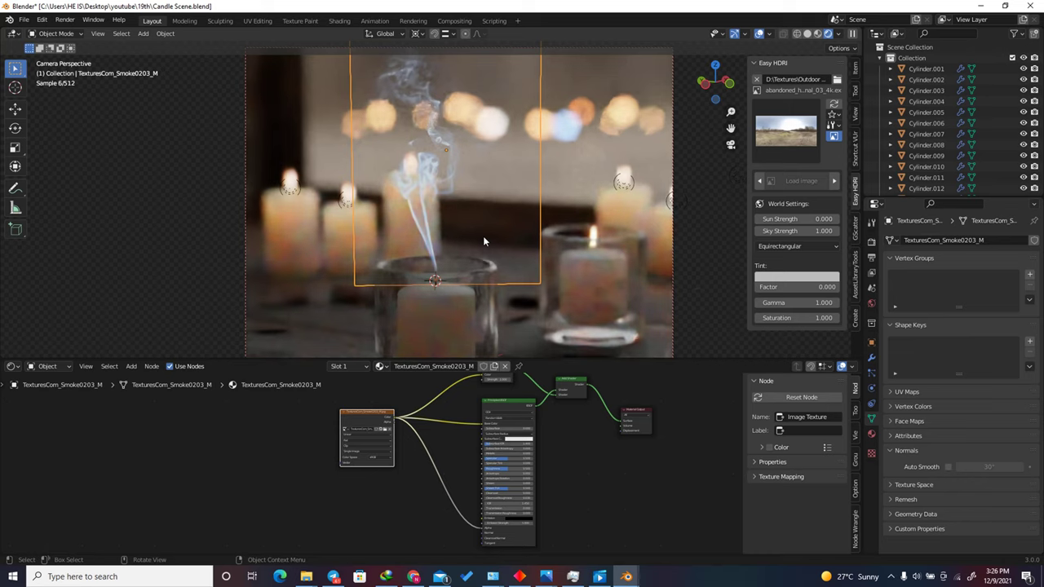
{"action": "left_click", "coordinate": [759, 35]}
{"action": "scroll", "coordinate": [487, 431], "scroll_direction": "down", "scroll_amount": 2}
{"action": "scroll", "coordinate": [487, 430], "scroll_direction": "up", "scroll_amount": 2}
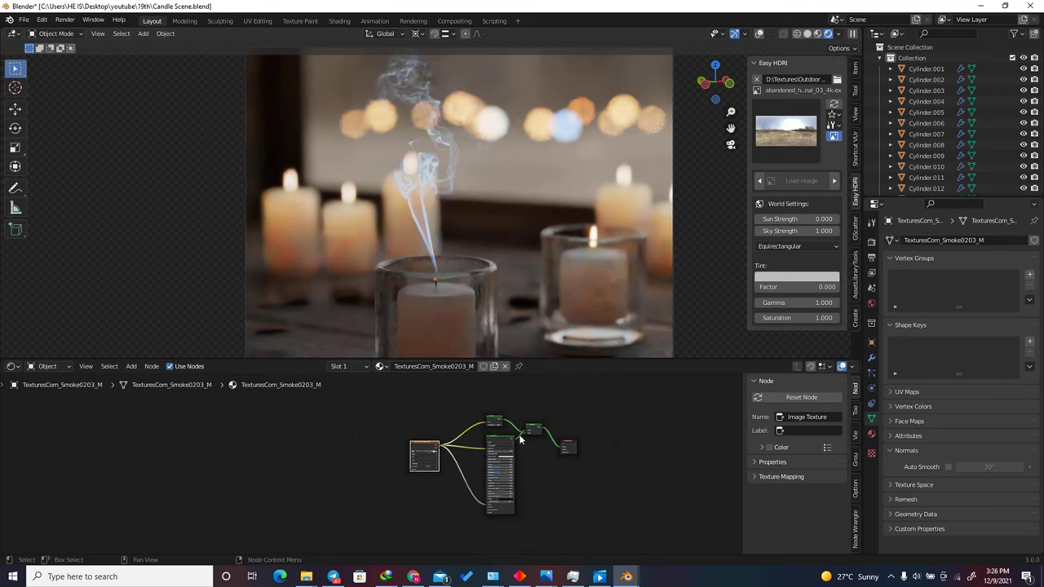
Step: Set the smoke material's emission strength to 0.5 and enlarge the 3D viewport to show more of the camera view
{"action": "scroll", "coordinate": [487, 431], "scroll_direction": "up", "scroll_amount": 4}
{"action": "left_click", "coordinate": [464, 417]}
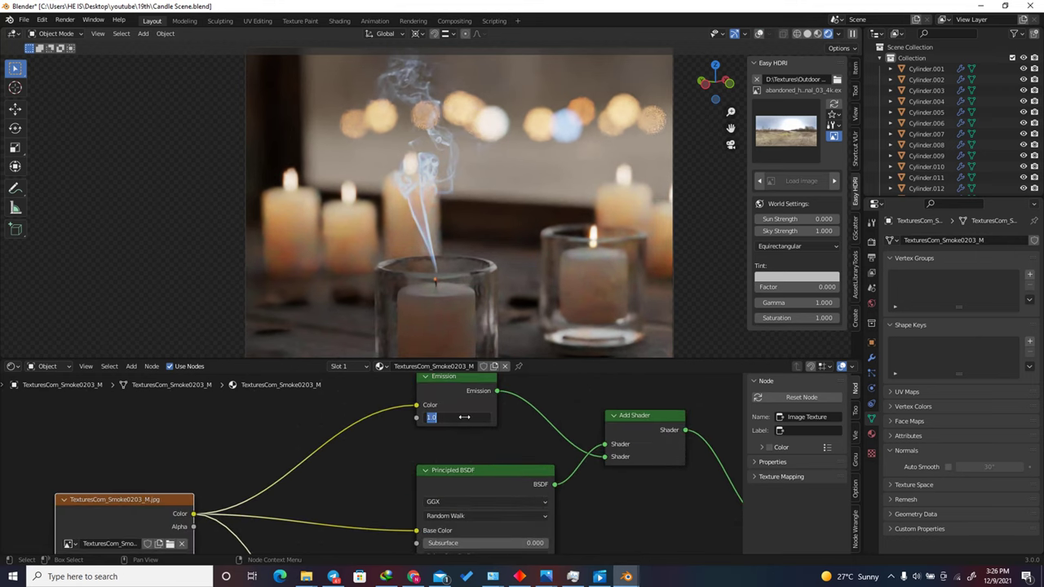
{"action": "type", "text": "0.5"}
{"action": "key", "text": "Return"}
{"action": "left_click_drag", "start_coordinate": [489, 359], "coordinate": [490, 445]}
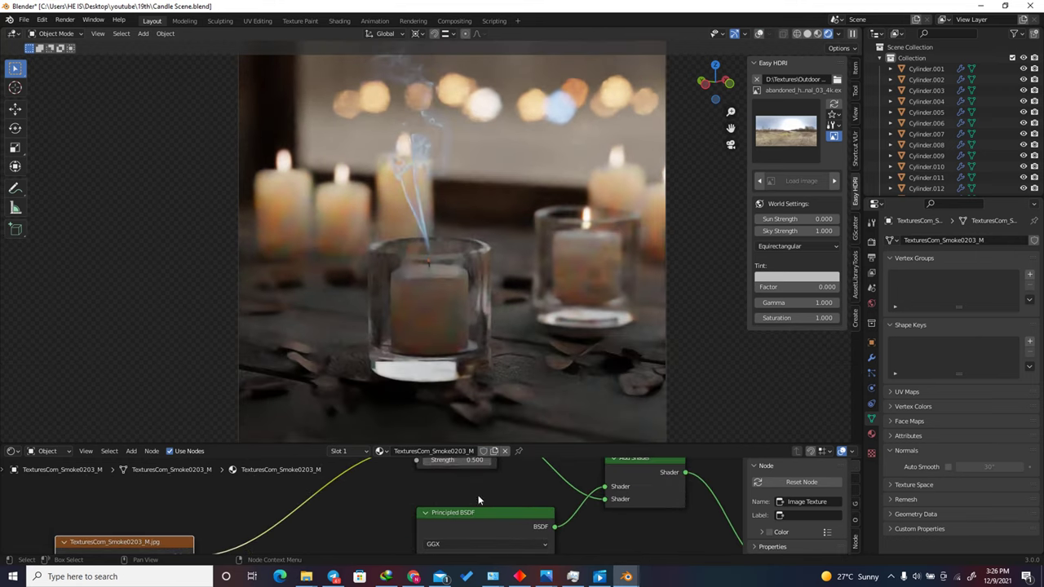
{"action": "scroll", "coordinate": [485, 520], "scroll_direction": "down", "scroll_amount": 2}
{"action": "scroll", "coordinate": [485, 520], "scroll_direction": "down", "scroll_amount": 3}
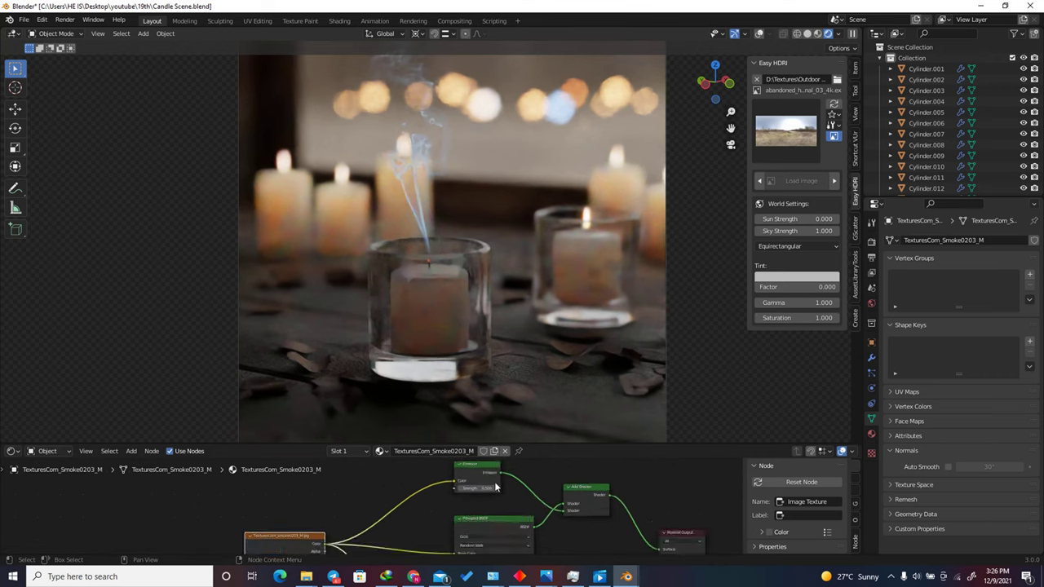